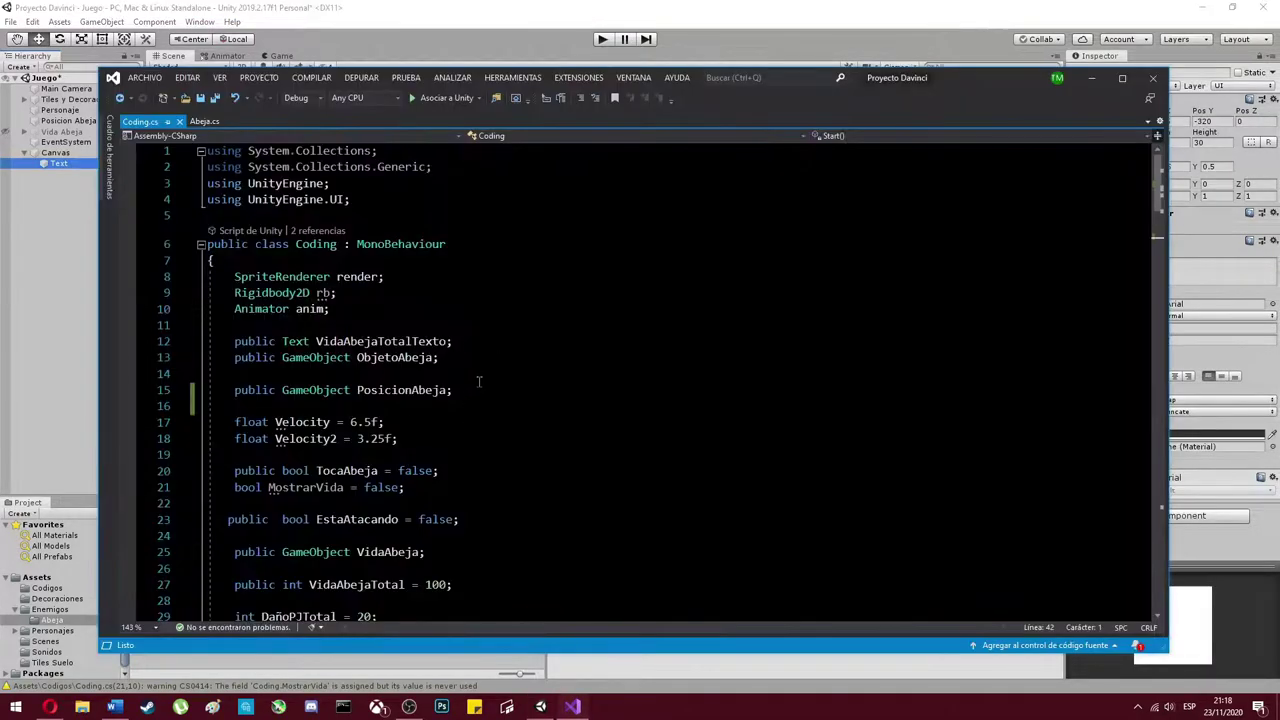
- Add a public GameObject PosicionTextoRevivirAbeja field below PosicionAbeja in Coding.cs
key(Return)
key(Return)
text(public GameObject PosicionT)
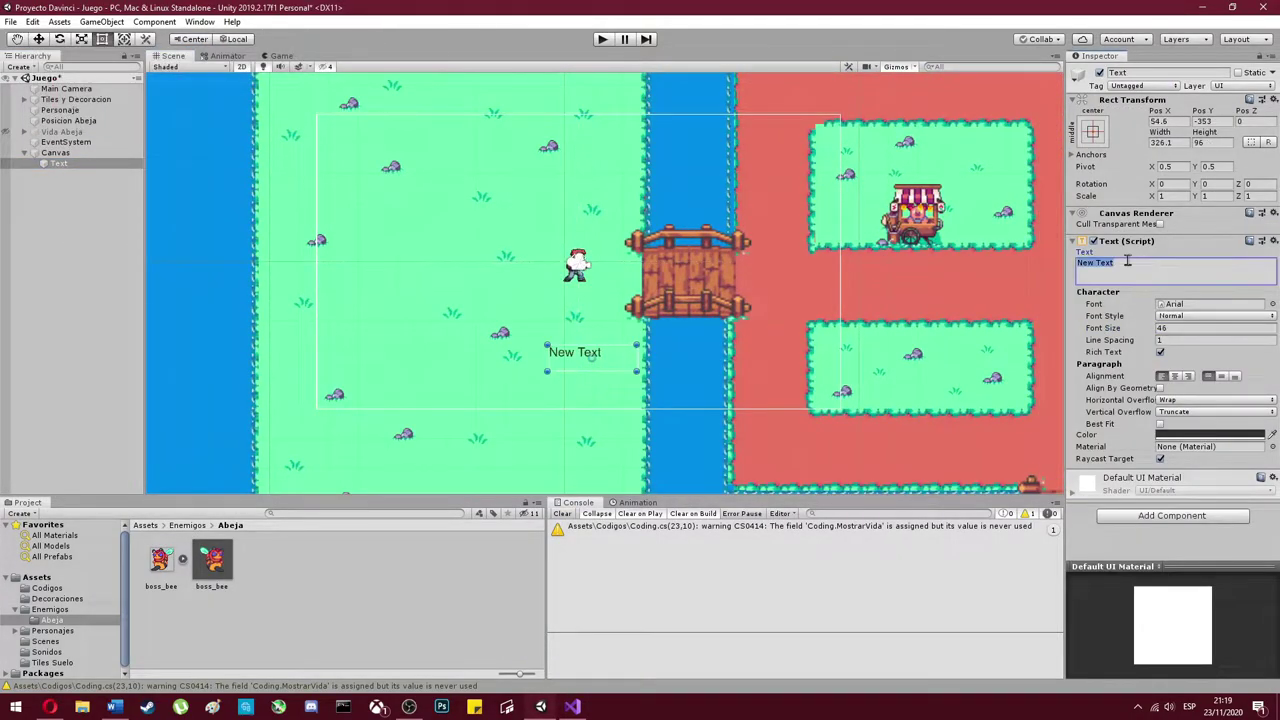
scroll(574, 376, up, 3)
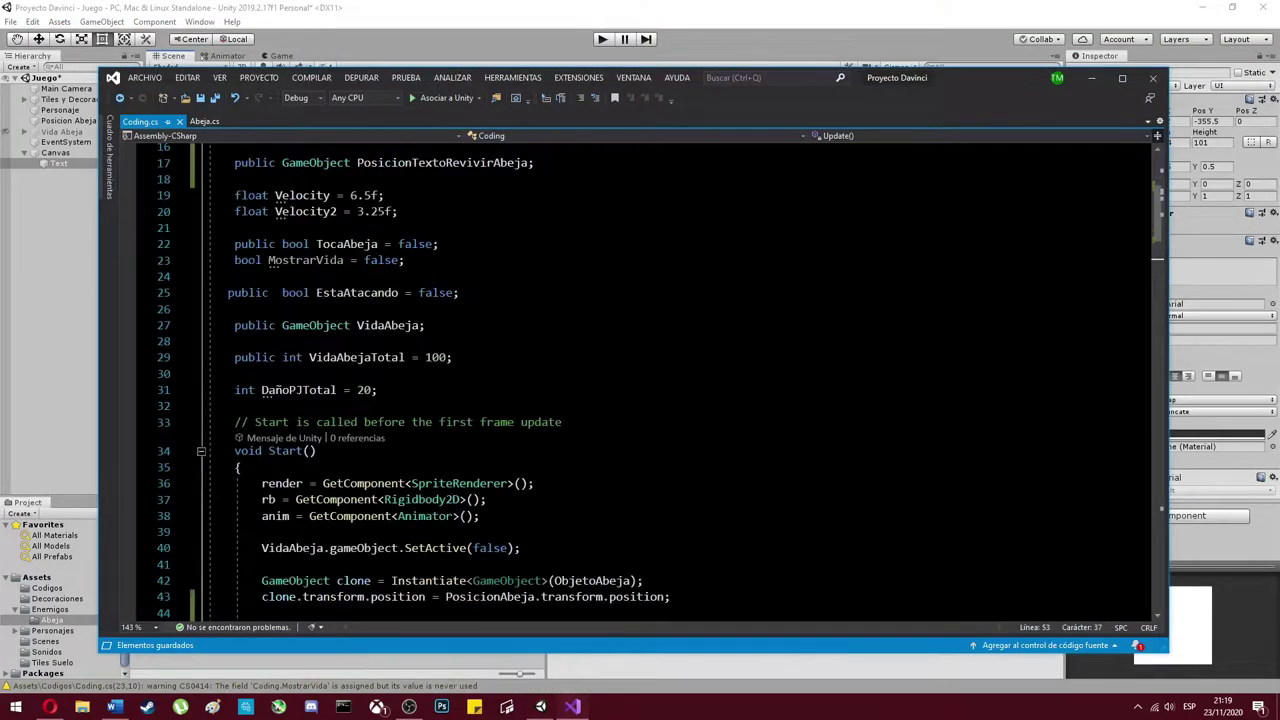
- Start a new public field, and make Update subtract Time.deltaTime from TiempoRestante
scroll(445, 341, up, 5)
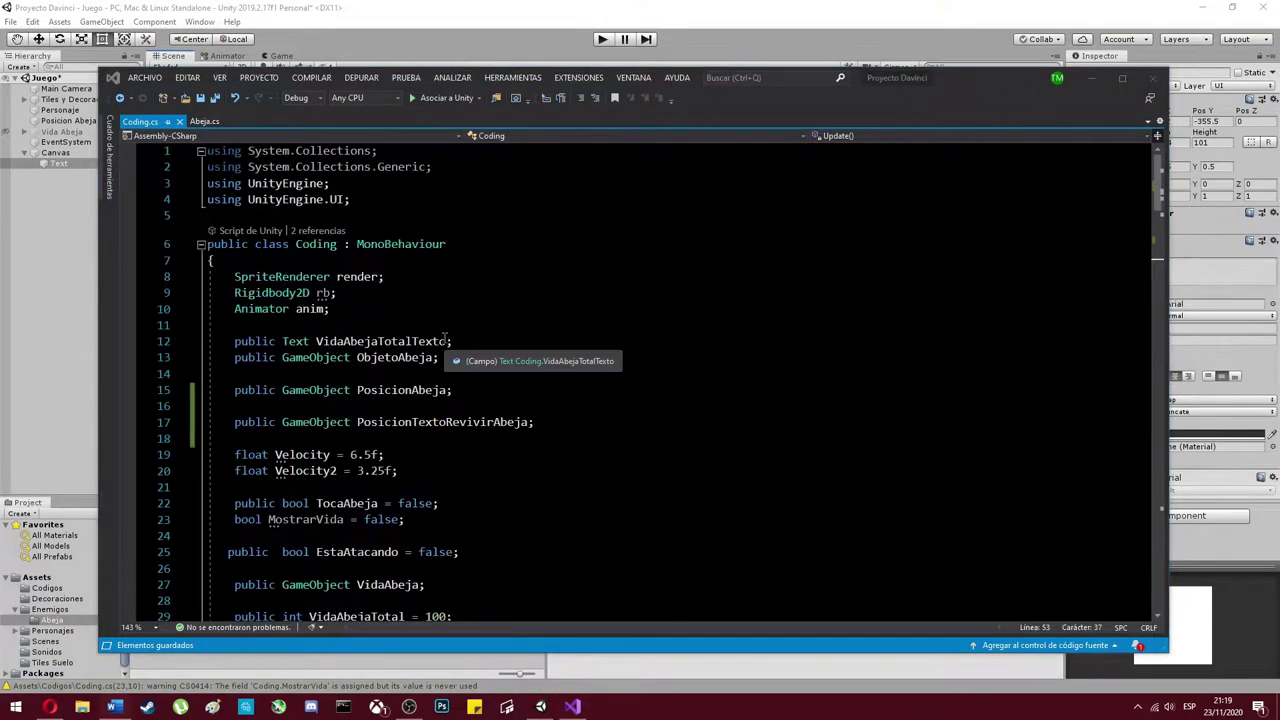
click(556, 426)
key(Return)
text(public float TiempoRestante = 1)
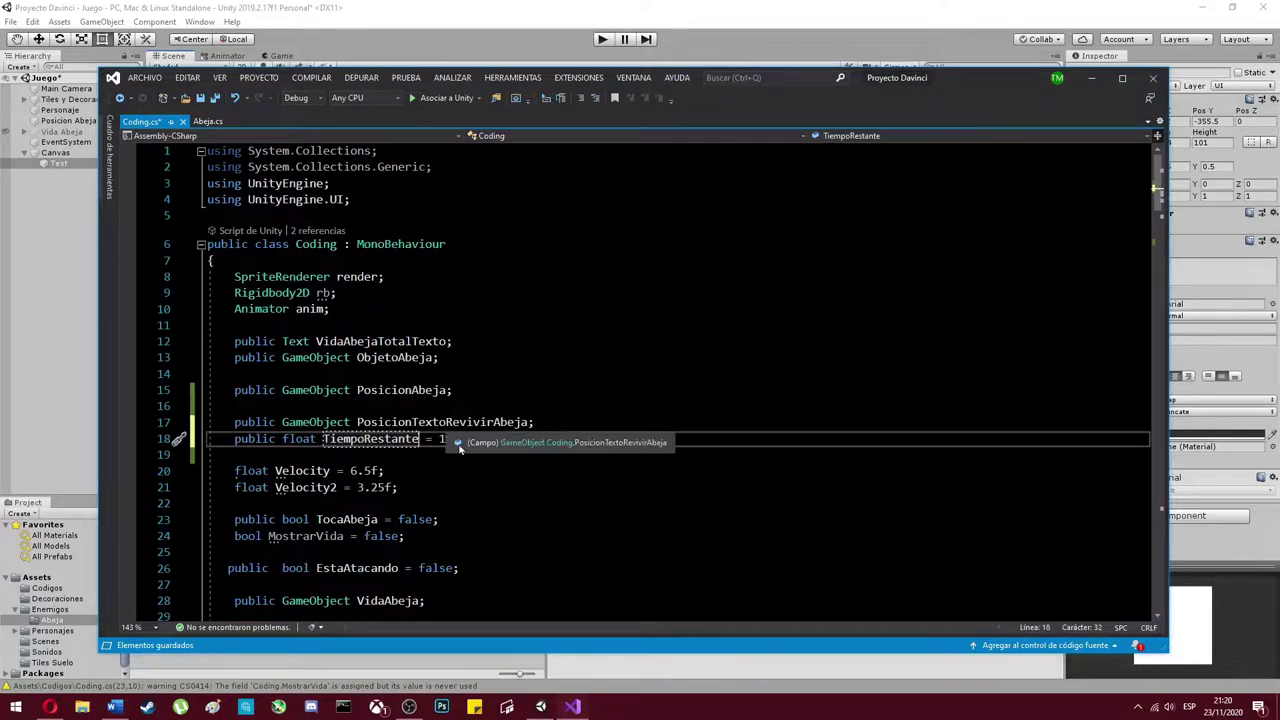
scroll(460, 448, down, 8)
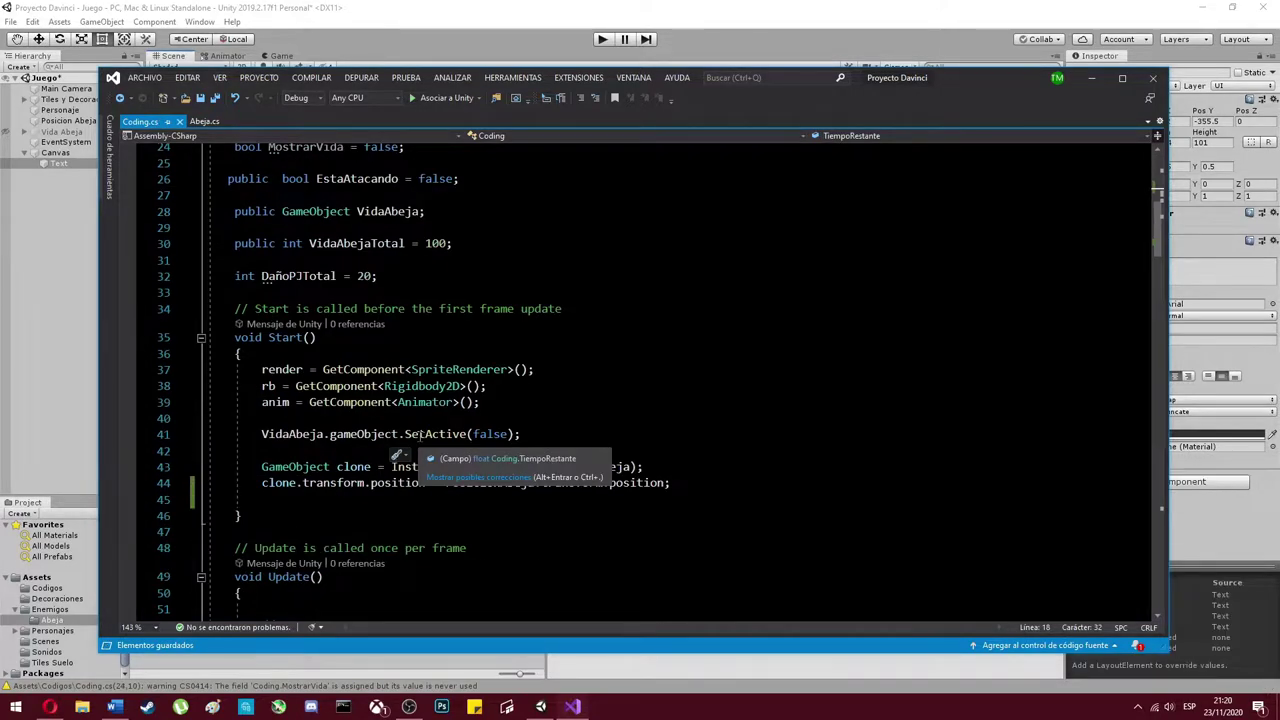
scroll(460, 448, down, 5)
click(245, 350)
text(Tiemp)
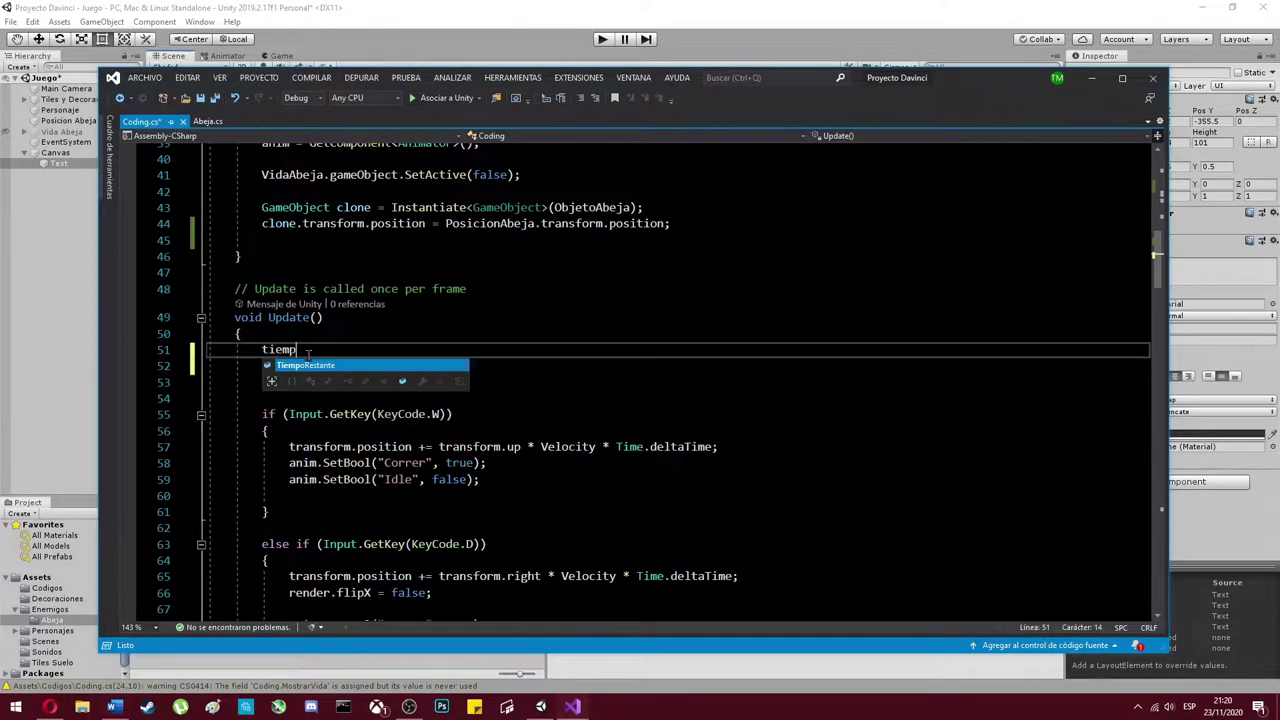
text(oRestante -= Time.deltaTime;)
key(Return)
key(Return)
- Declare a public Text field for the timer below PosicionTextoRevivirAbeja
scroll(320, 340, up, 13)
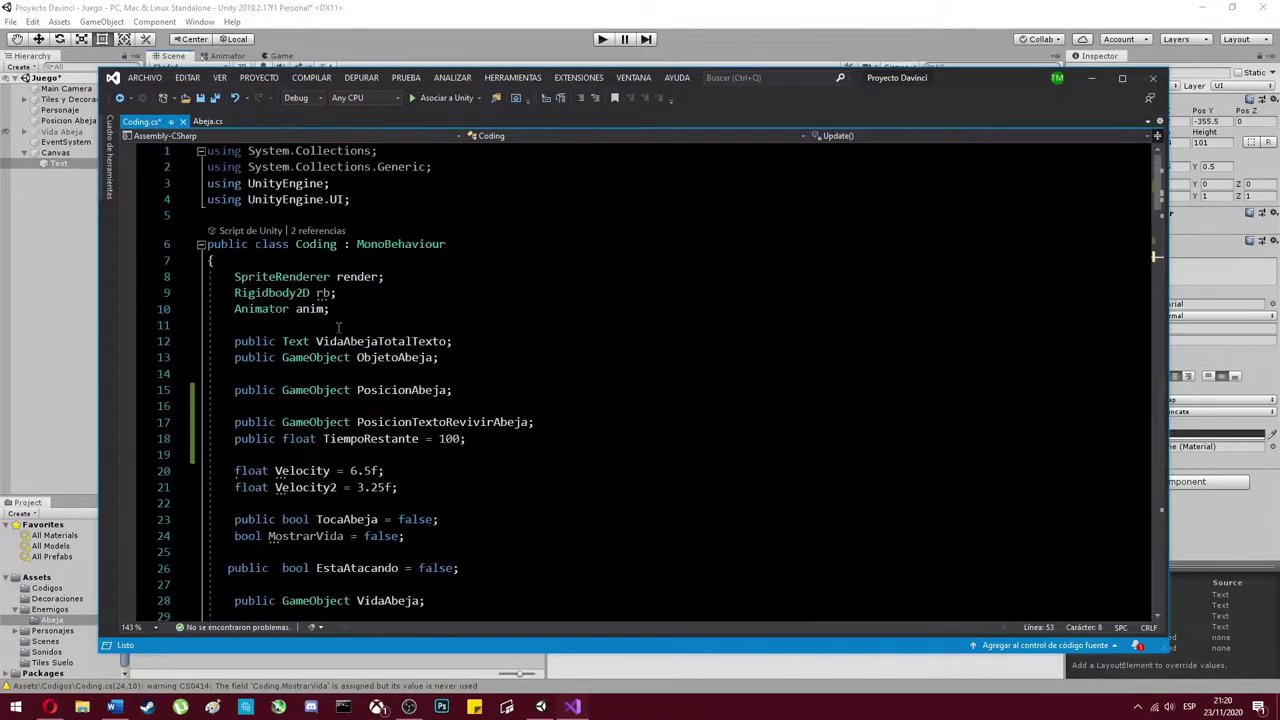
click(427, 425)
key(End)
key(Return)
text(public Text )
text(Tiempo;)
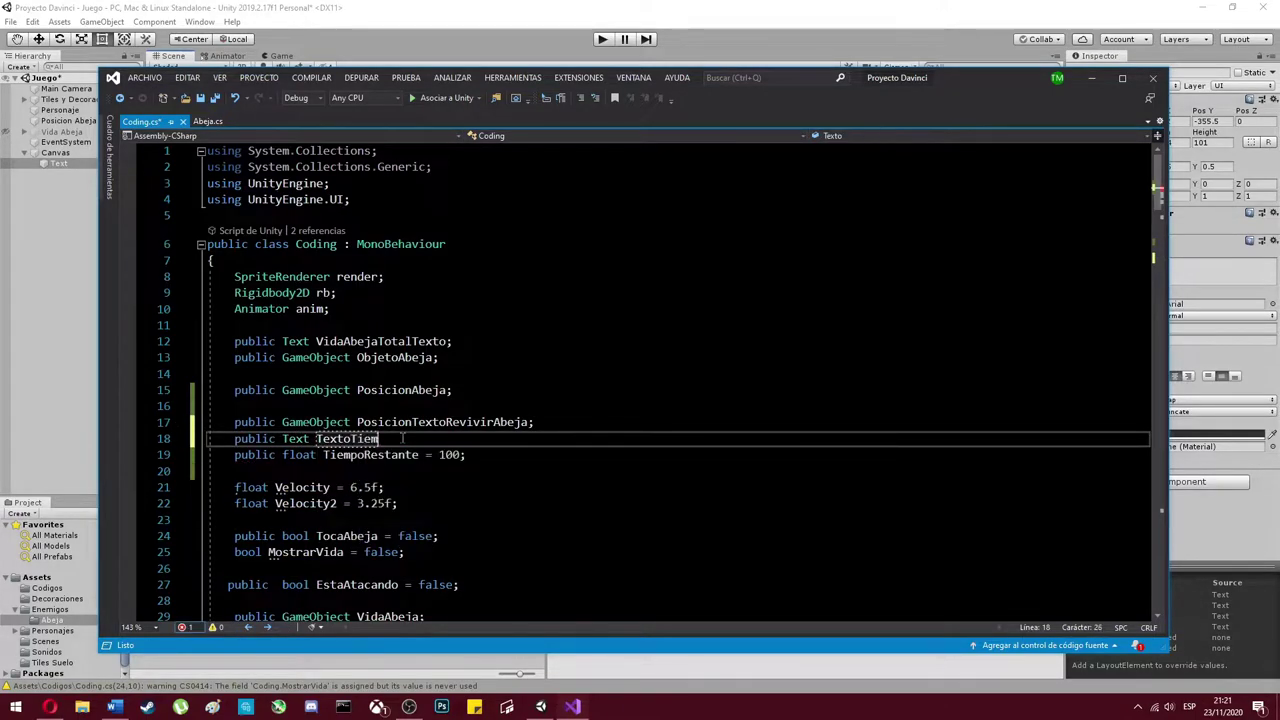
- In Update, set TextoTiempo.text to TiempoRestante.ToString(...)
key(ctrl+minus)
text(TextoTiempo.text = Time.to)
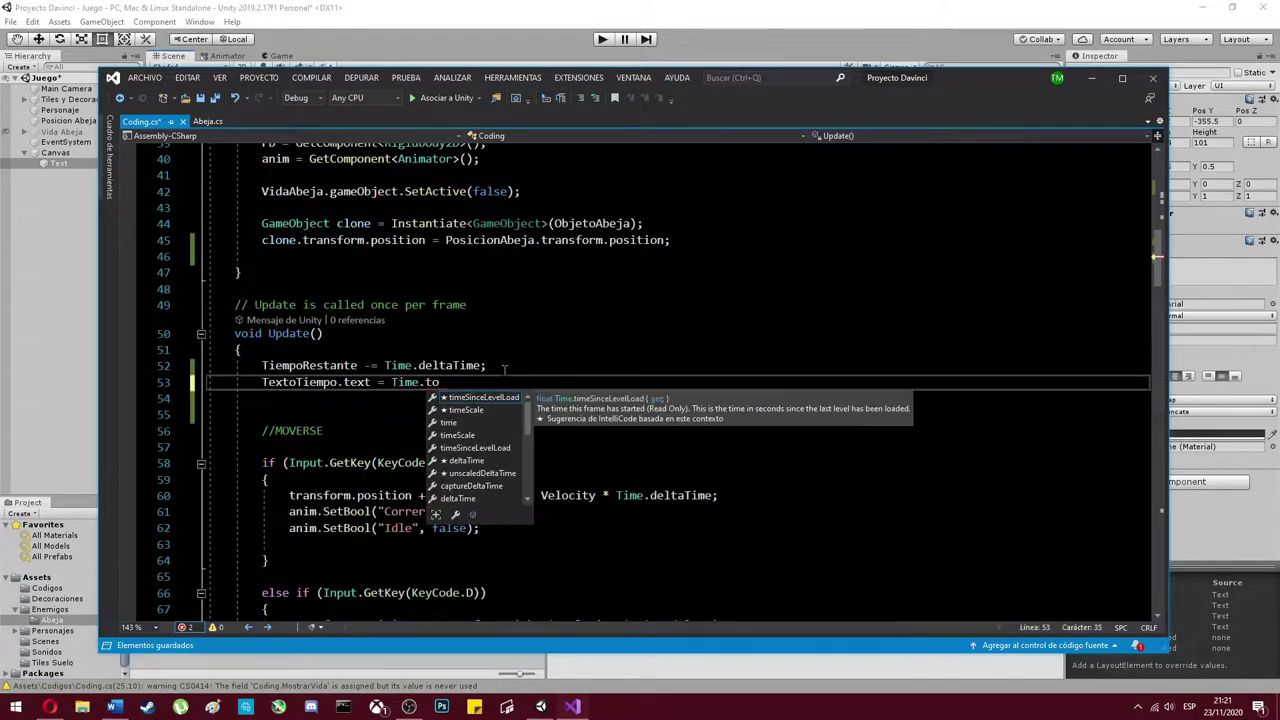
key(BackSpace)
key(BackSpace)
key(BackSpace)
text(TiempoRestante.ToString("f0");)
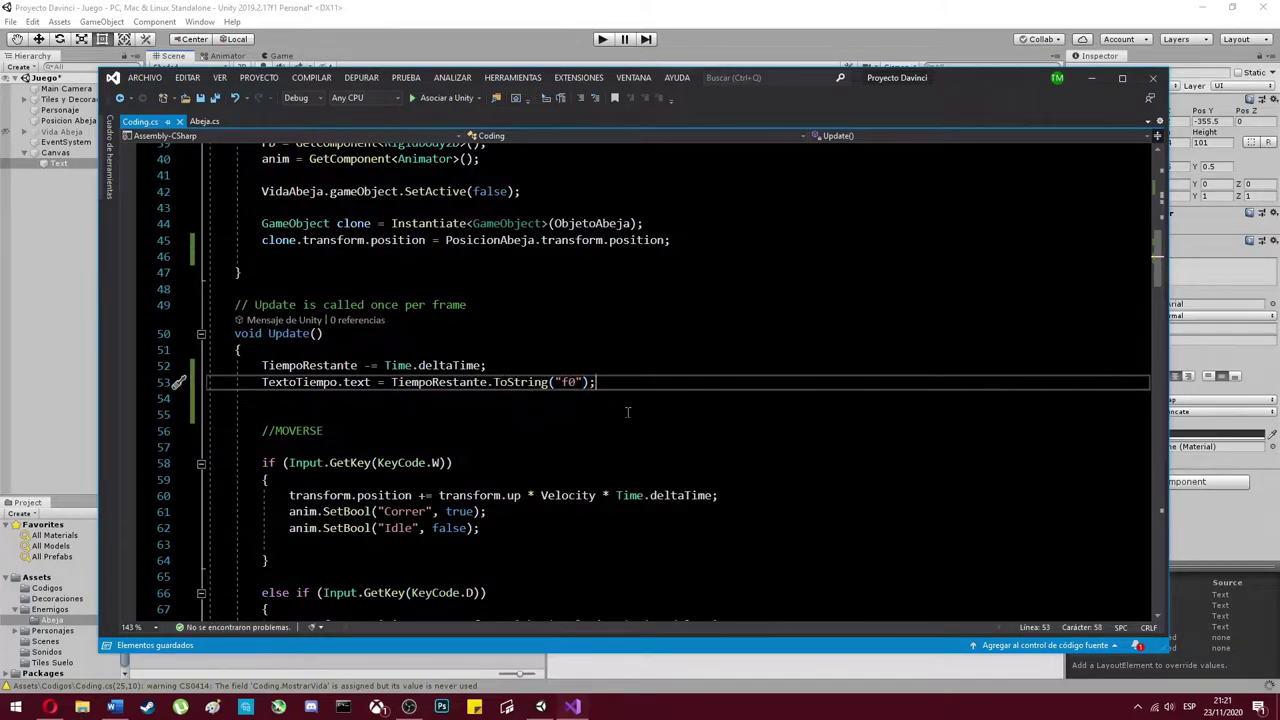
scroll(628, 412, up, 2)
scroll(628, 412, down, 2)
scroll(628, 412, up, 6)
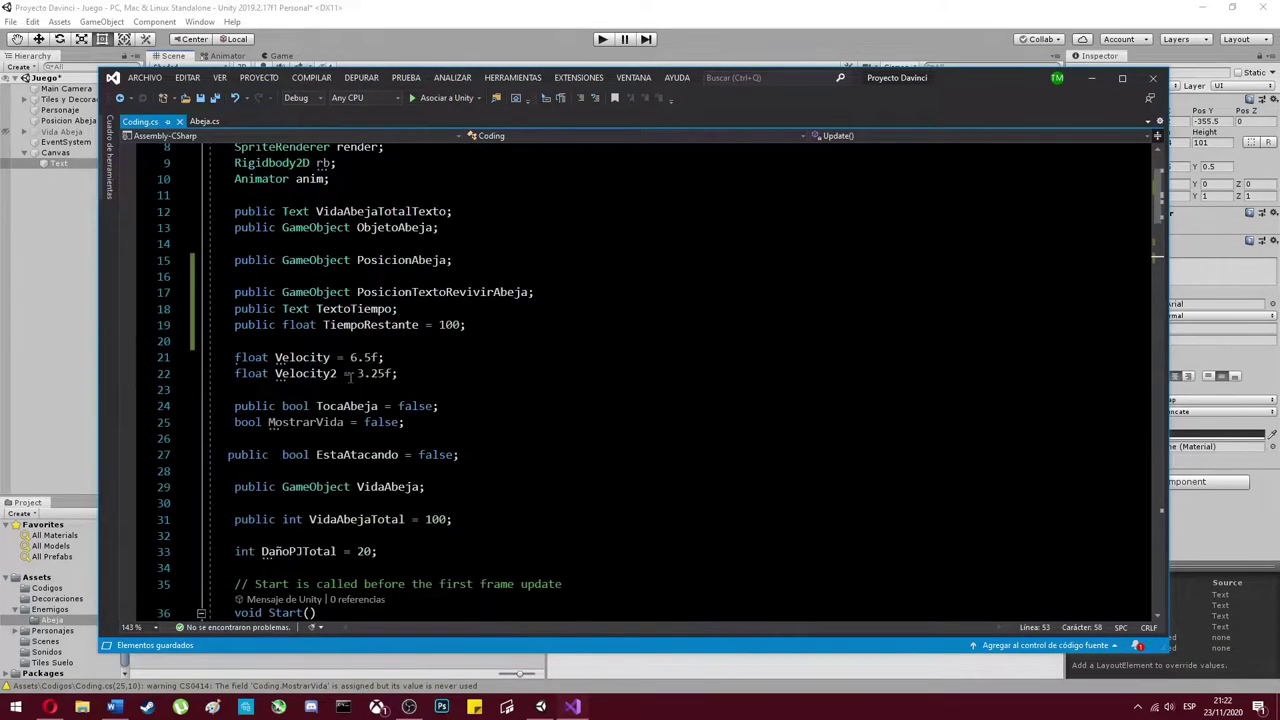
click(607, 50)
- Run the game, inspect the NullReferenceException, and rerun it to watch the countdown
click(600, 40)
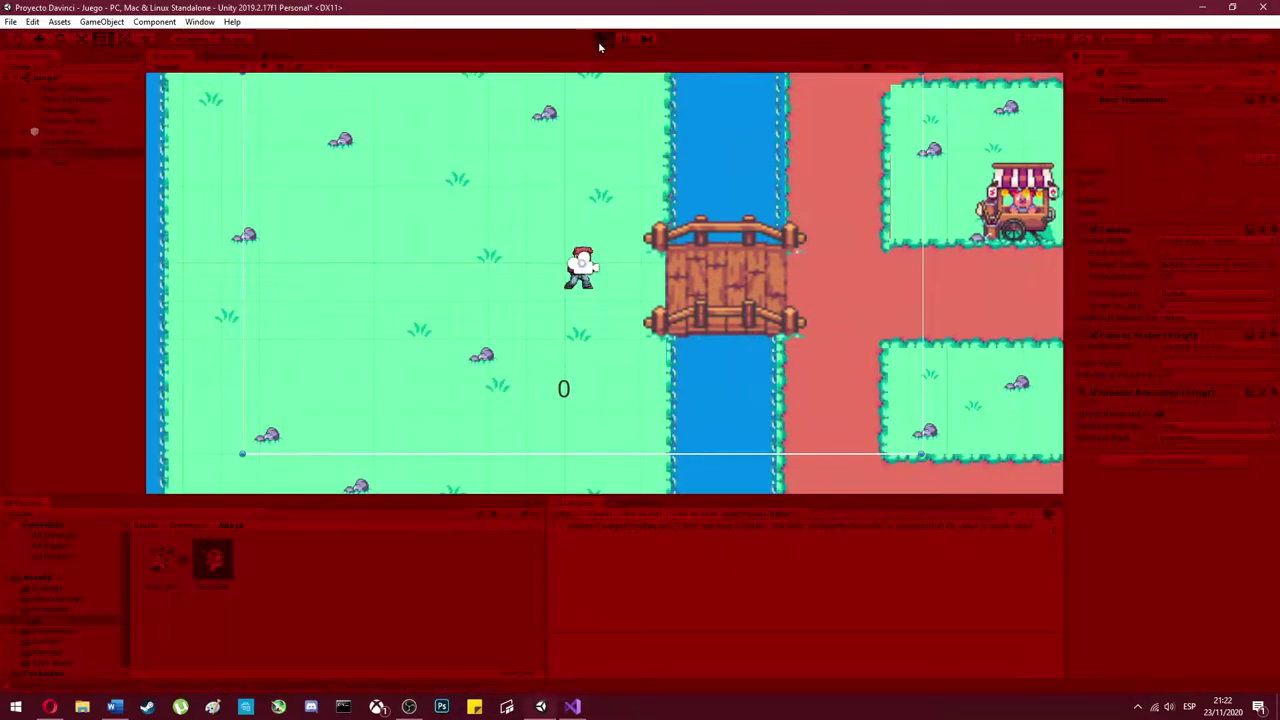
click(703, 532)
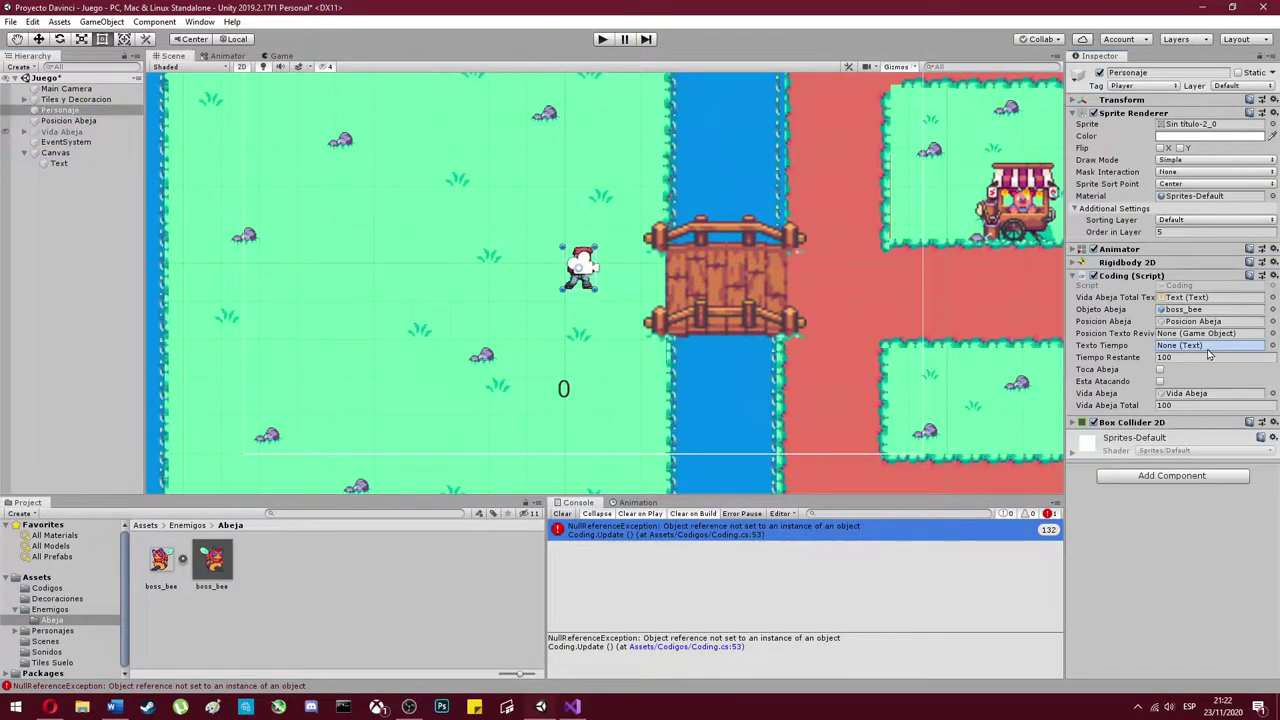
click(601, 40)
click(601, 40)
key(alt+Tab)
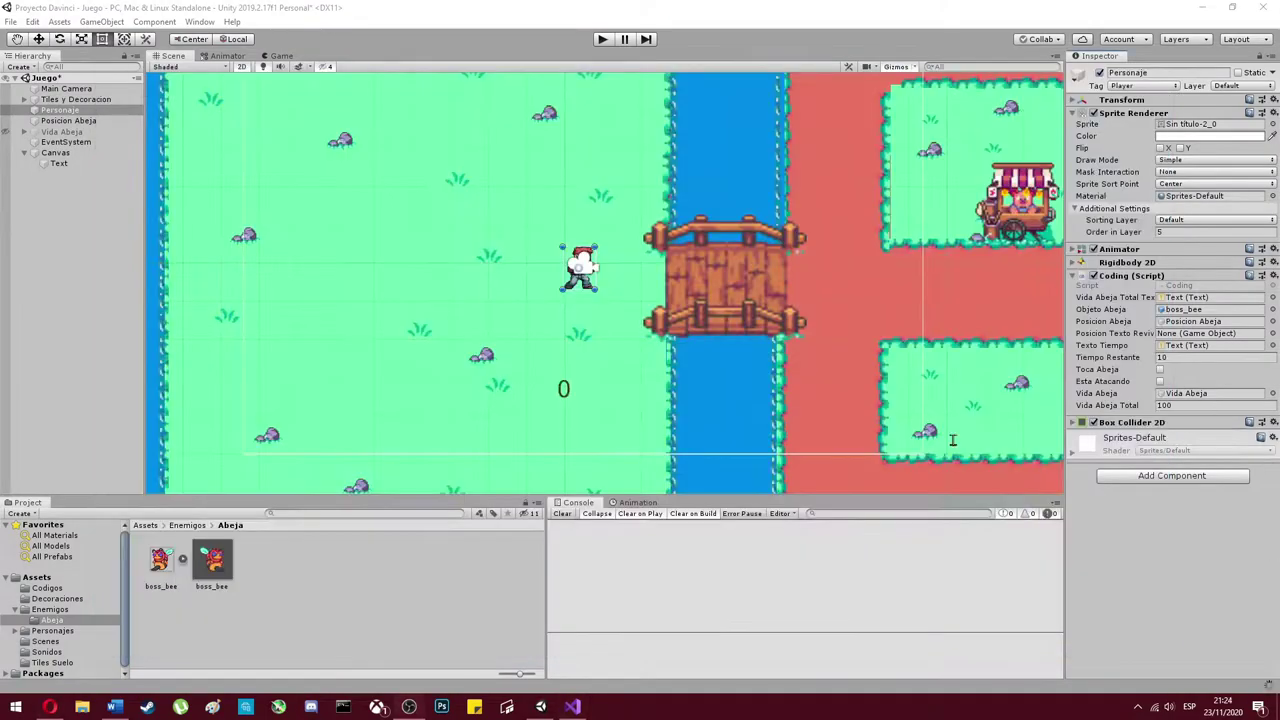
click(602, 40)
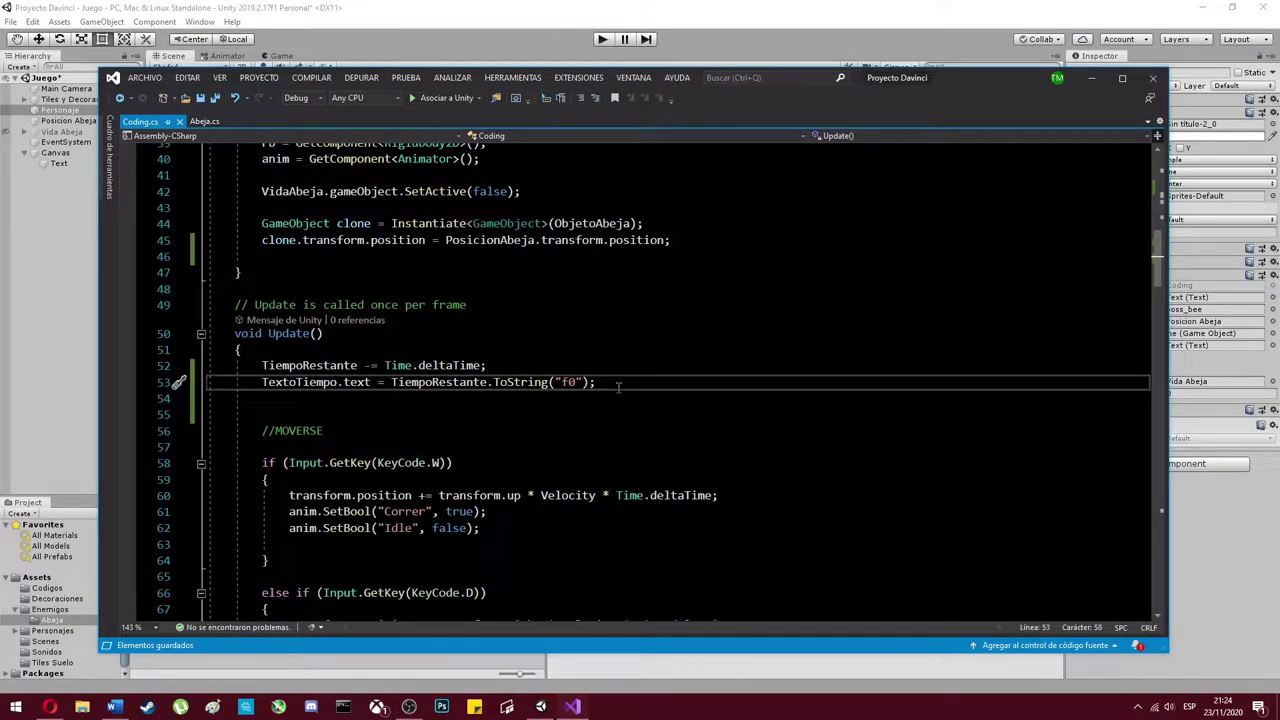
- Cut the two countdown lines out of the Update method
click(611, 348)
key(Return)
key(Return)
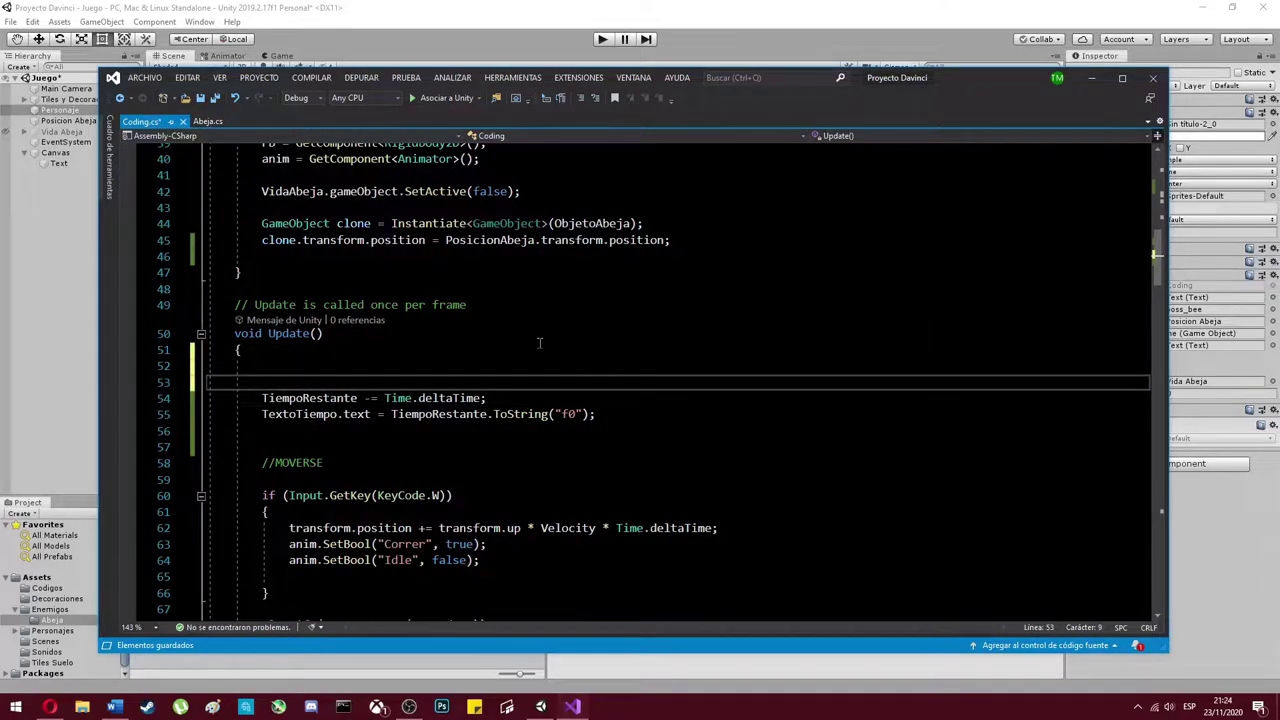
scroll(539, 343, up, 10)
scroll(450, 390, down, 7)
scroll(380, 435, down, 4)
drag(369, 371, 370, 430)
key(Delete)
- Create a Cronometro method at the class end holding the countdown lines, and save
key(ctrl+End)
click(380, 332)
text(TiempoRestante())
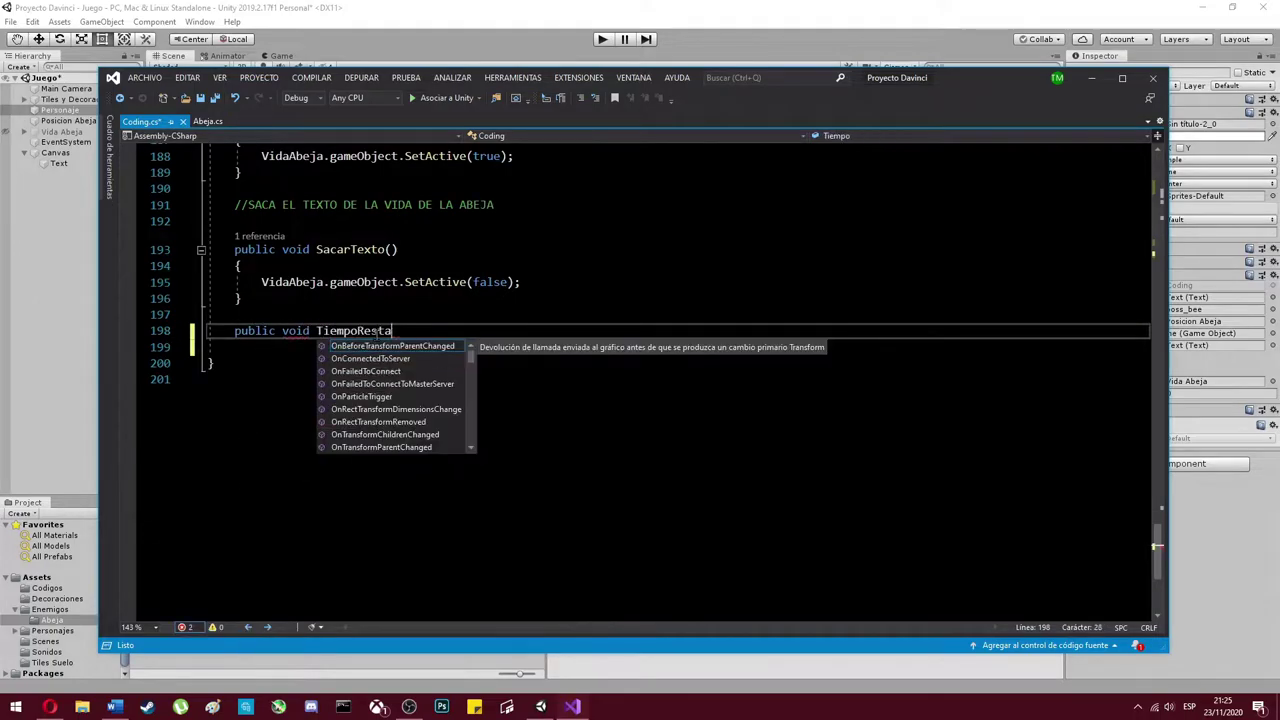
key(Return)
text({)
key(Return)
text(TiempoRestante -= Time.deltaTime; TextoTiempo.text = TiempoRestante.ToString("f0");)
double_click(410, 342)
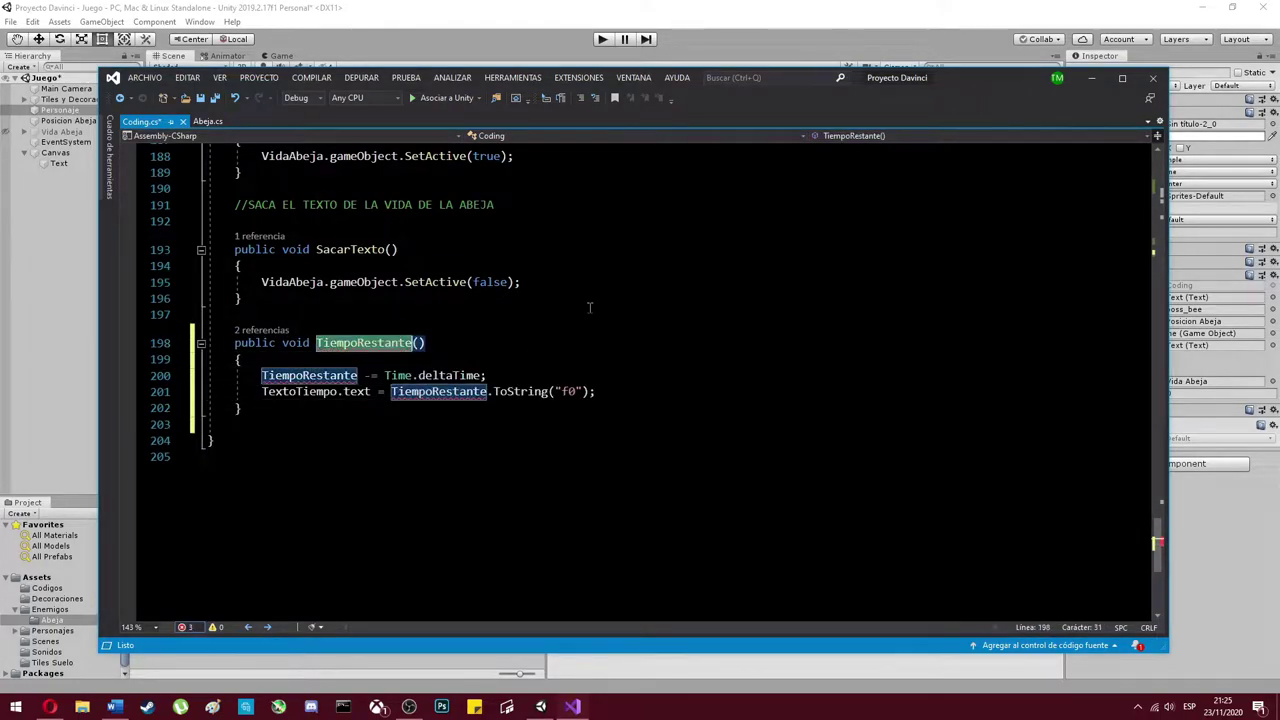
text(Cronometro)
key(ctrl+s)
- Try a public GameObject field below TiempoRestante, then remove it after checking Unity
scroll(572, 418, up, 20)
key(alt+Tab)
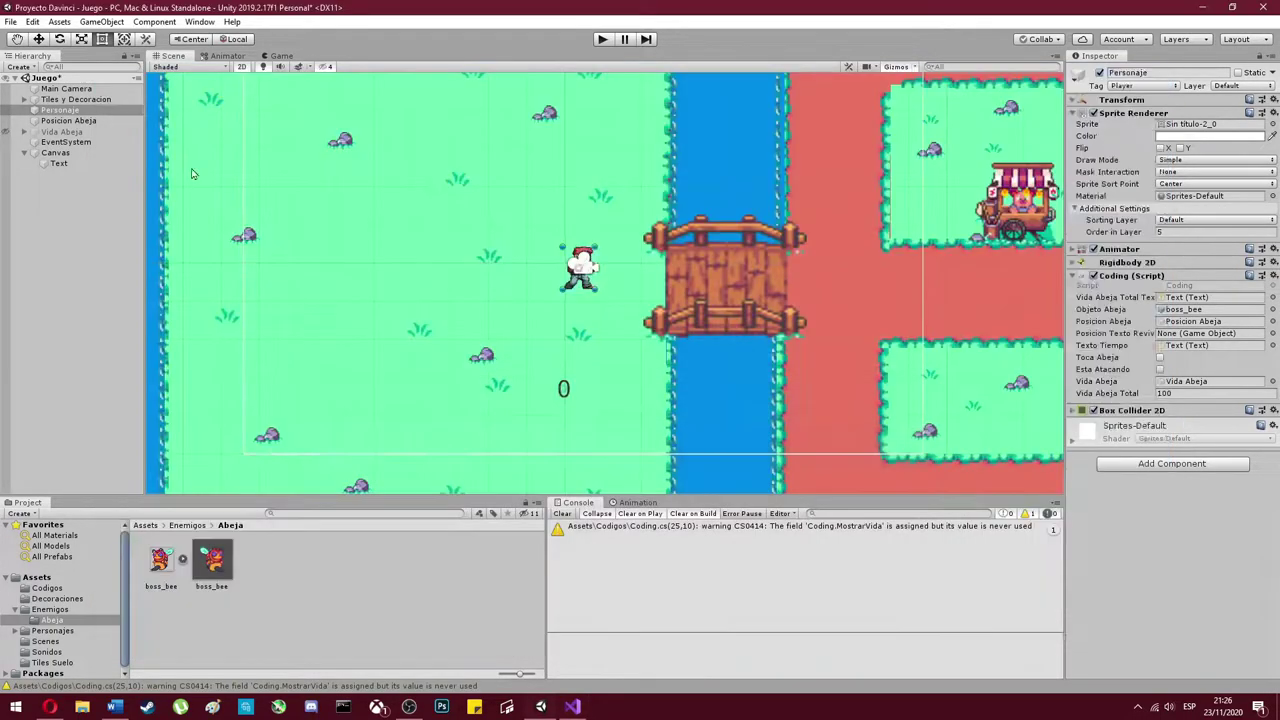
key(alt+Tab)
scroll(572, 418, down, 2)
click(477, 323)
key(Return)
text(public GameObject)
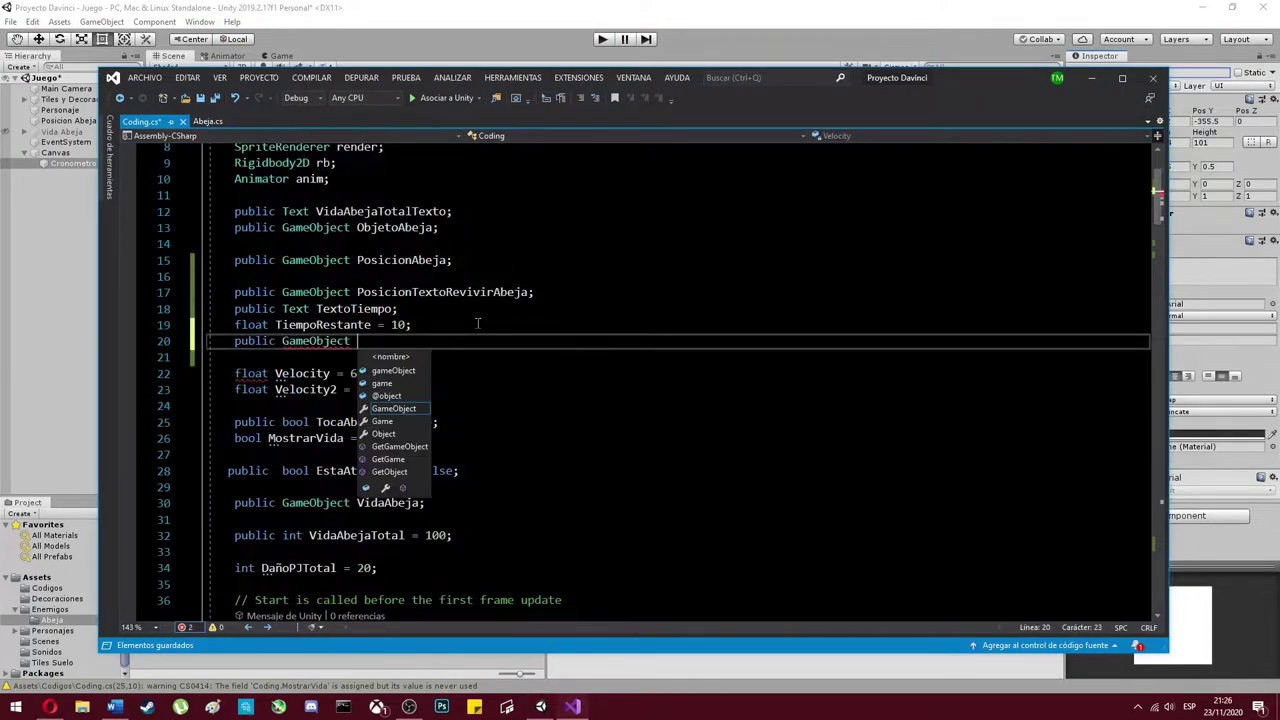
key(ctrl+BackSpace)
key(BackSpace)
key(alt+Tab)
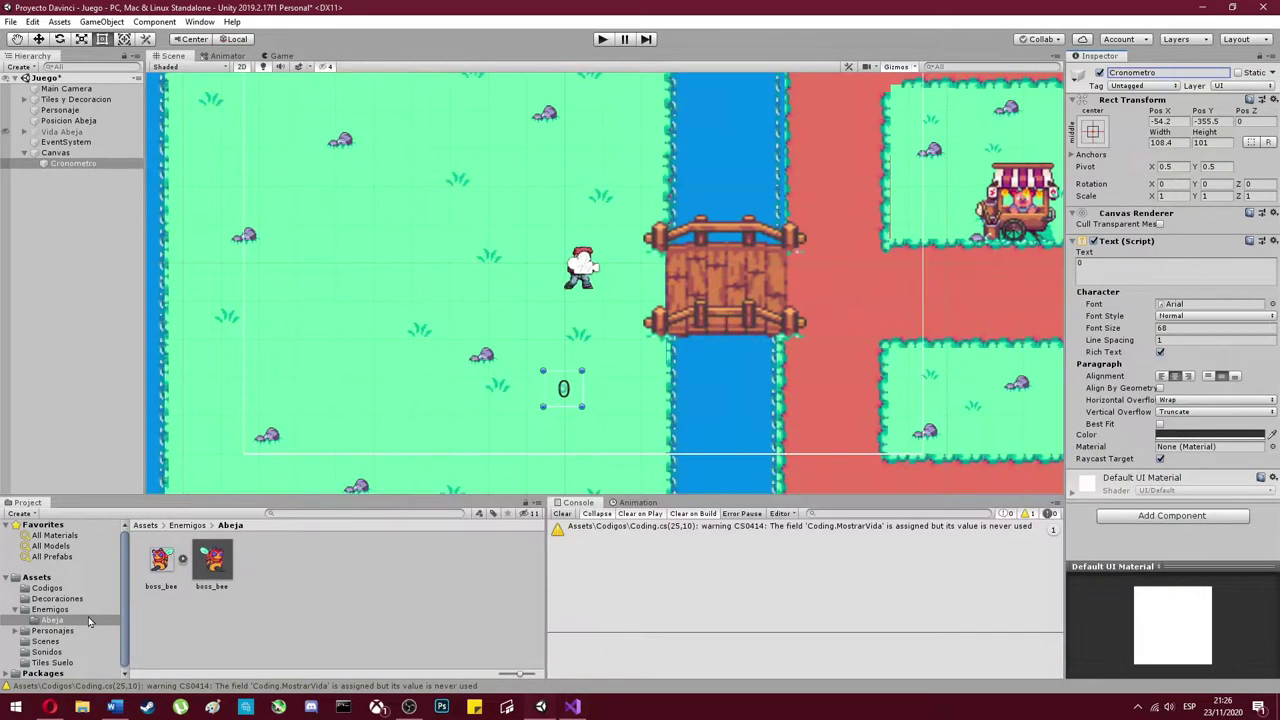
key(alt+Tab)
scroll(453, 397, down, 6)
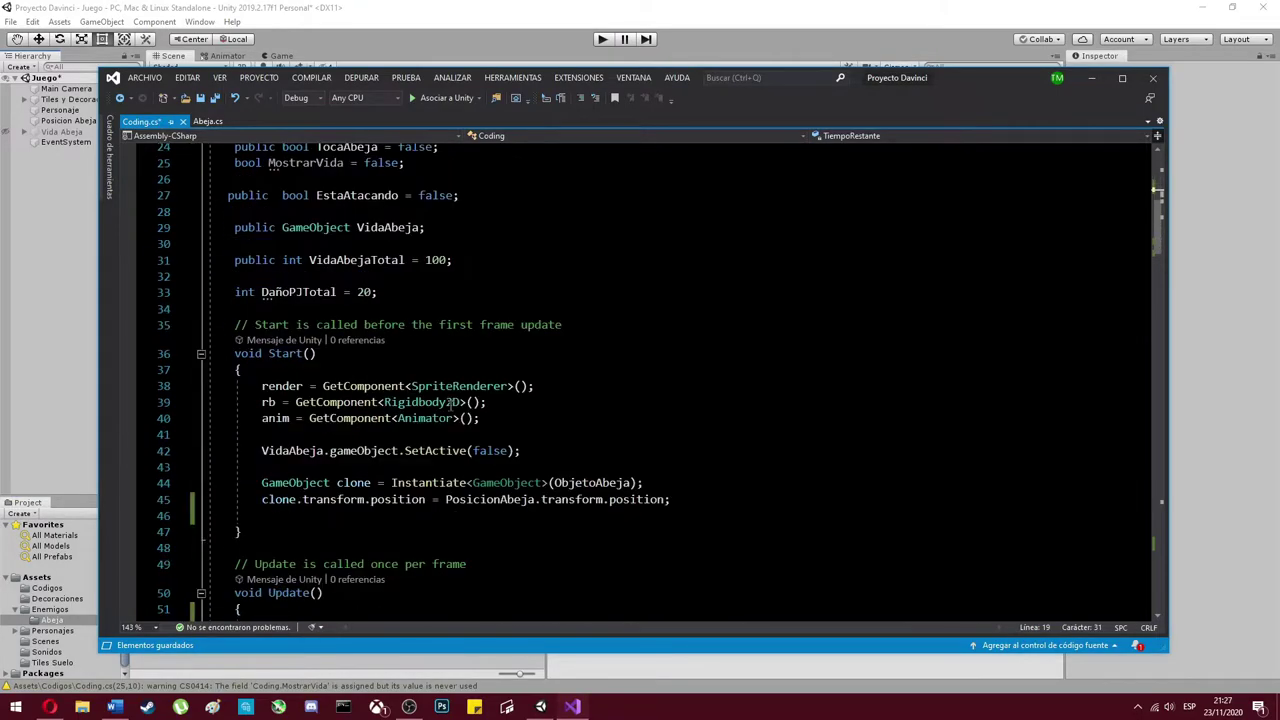
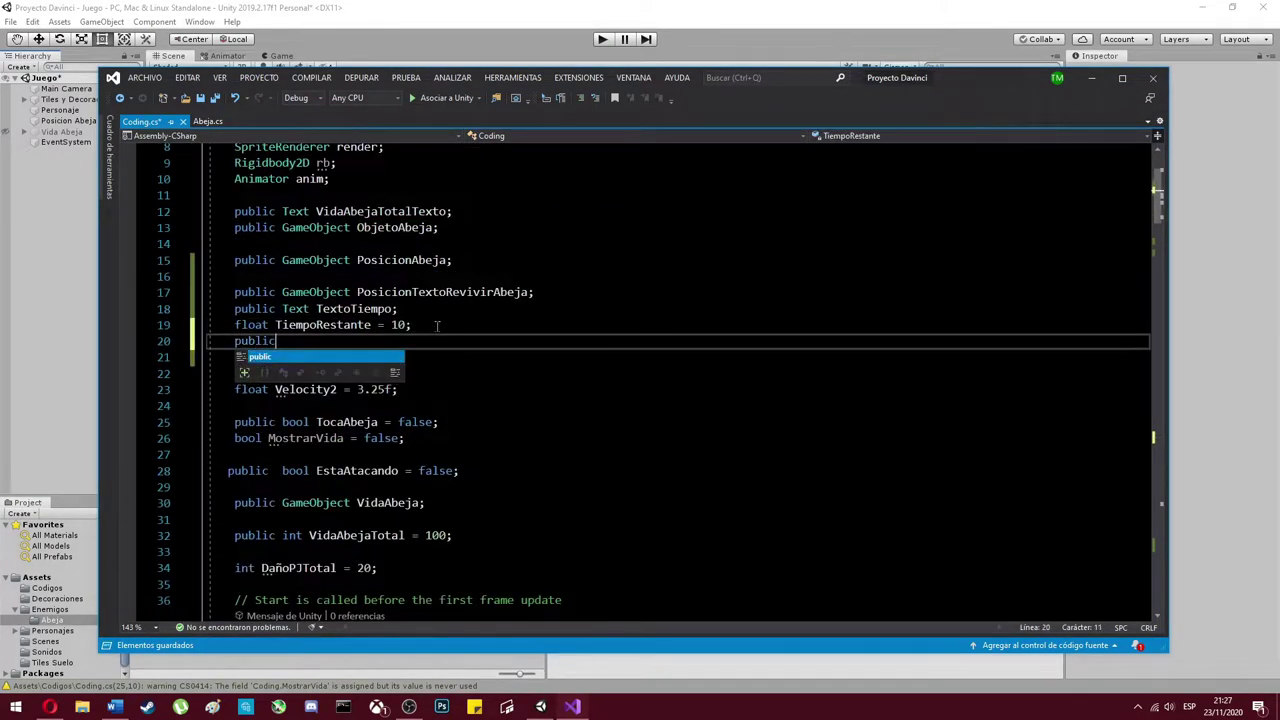
- Declare public GameObject ObjetoCronometro, have Instantiate spawn it instead of ObjetoAbeja, and test in Play mode
text(GameObject ObjetoCronometro;)
key(alt+Tab)
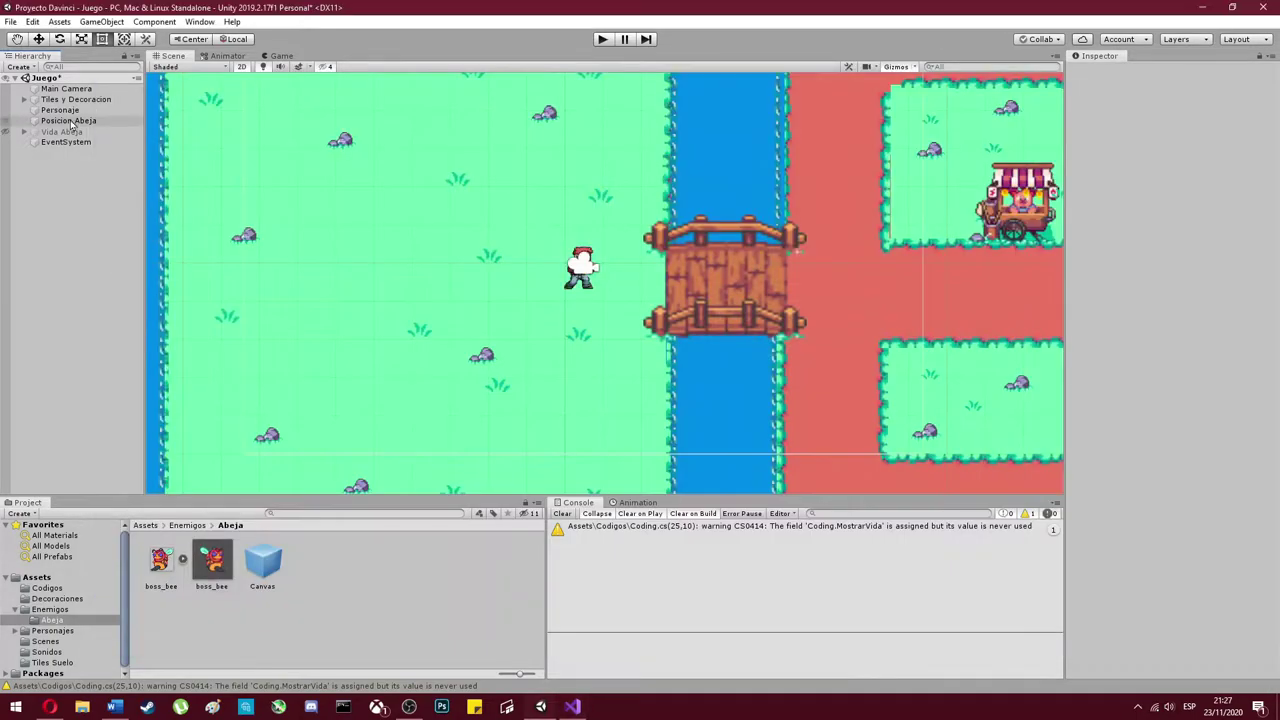
click(572, 707)
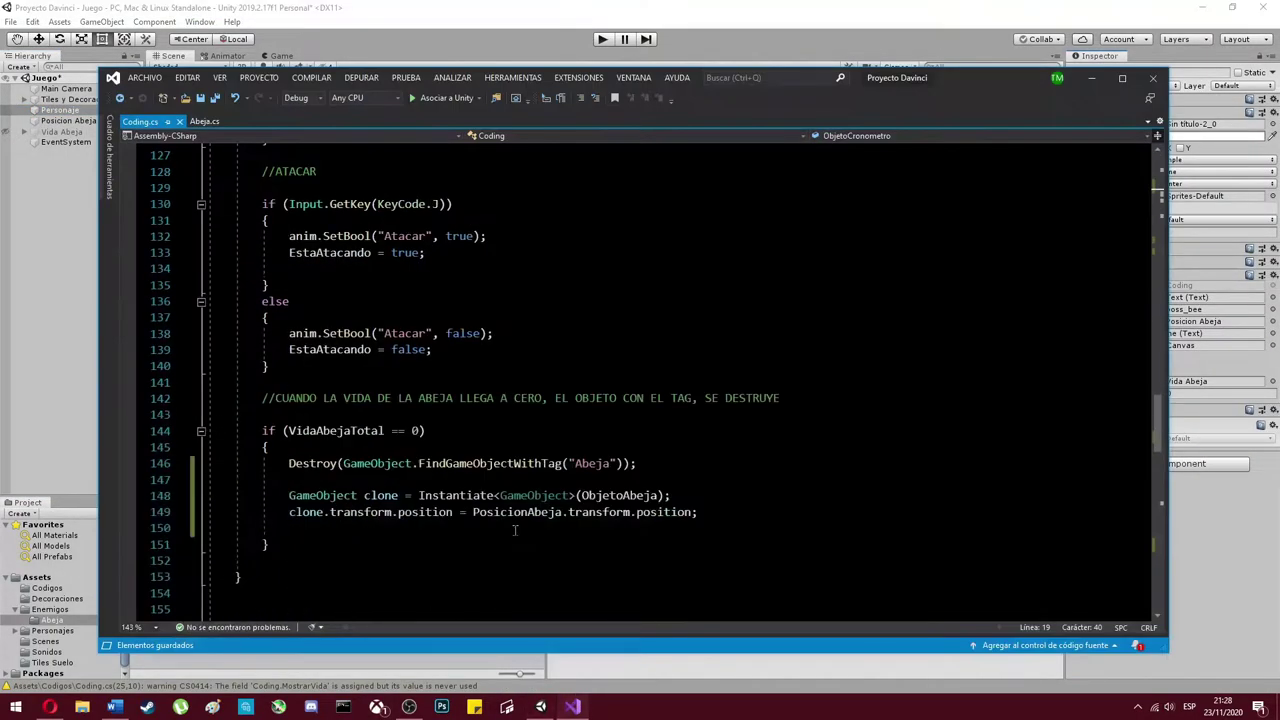
scroll(515, 530, up, 5)
double_click(655, 361)
text(Obje)
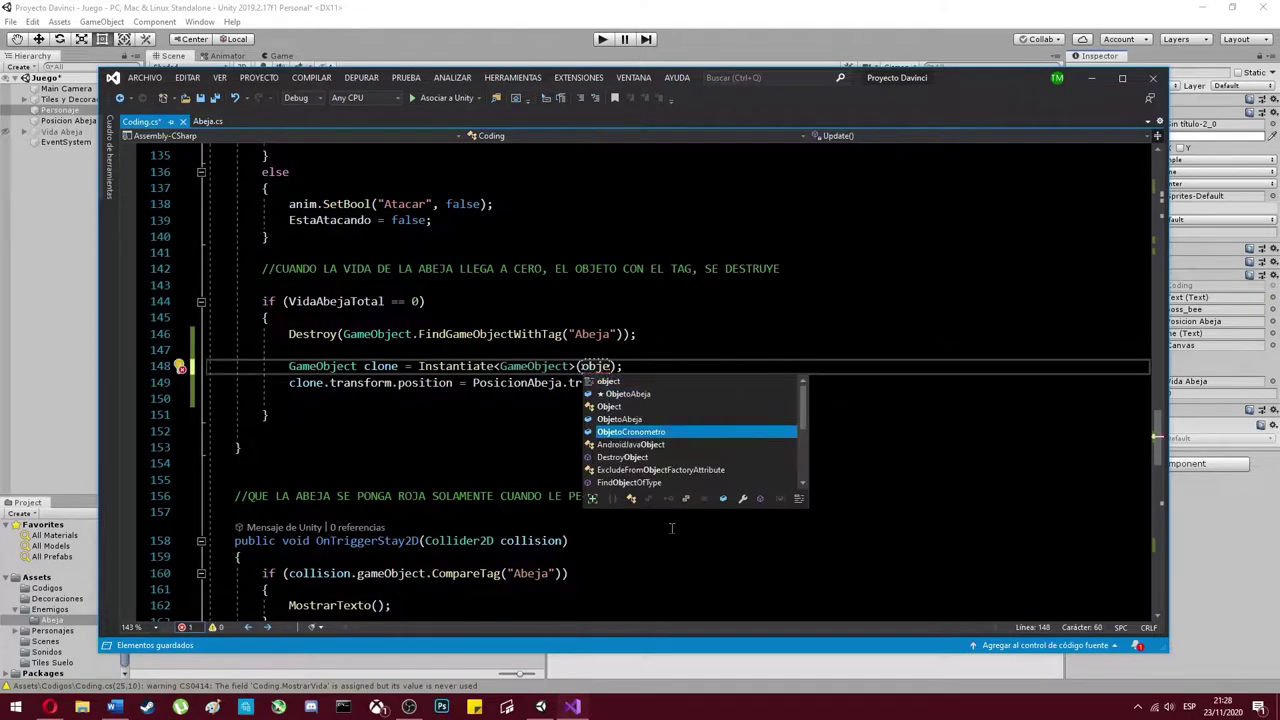
key(Tab)
click(604, 37)
click(602, 39)
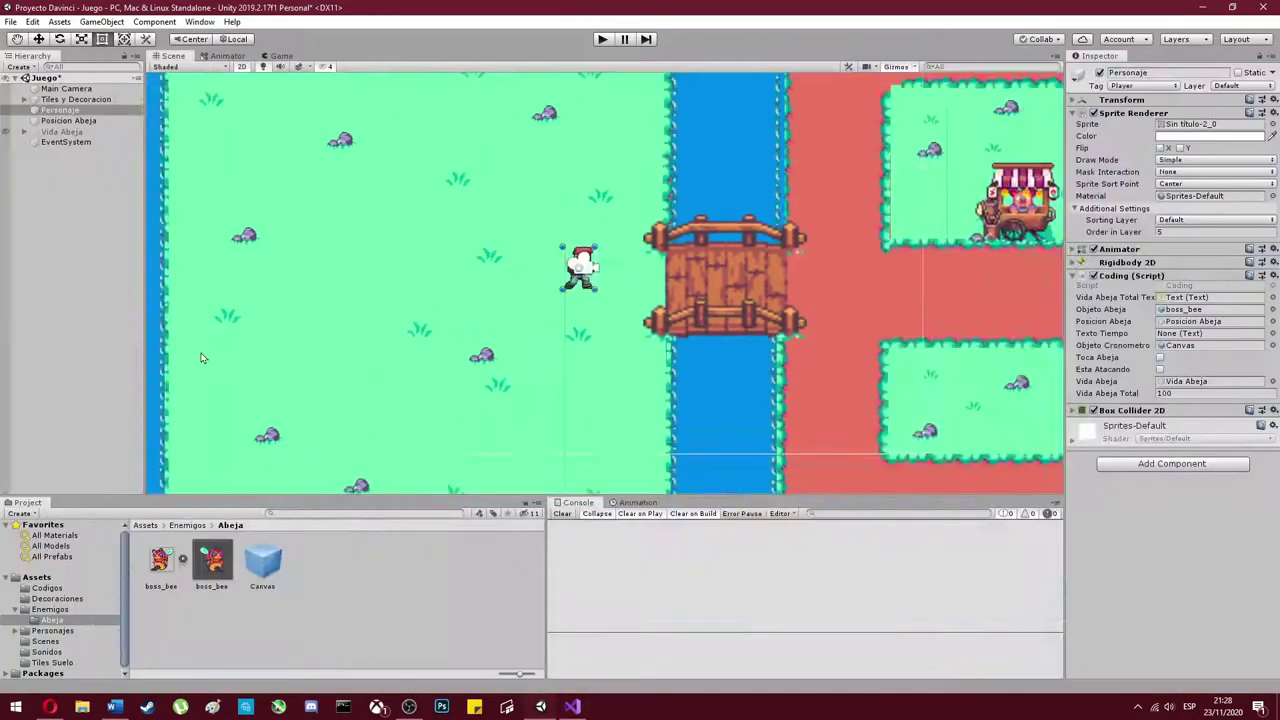
key(alt+Tab)
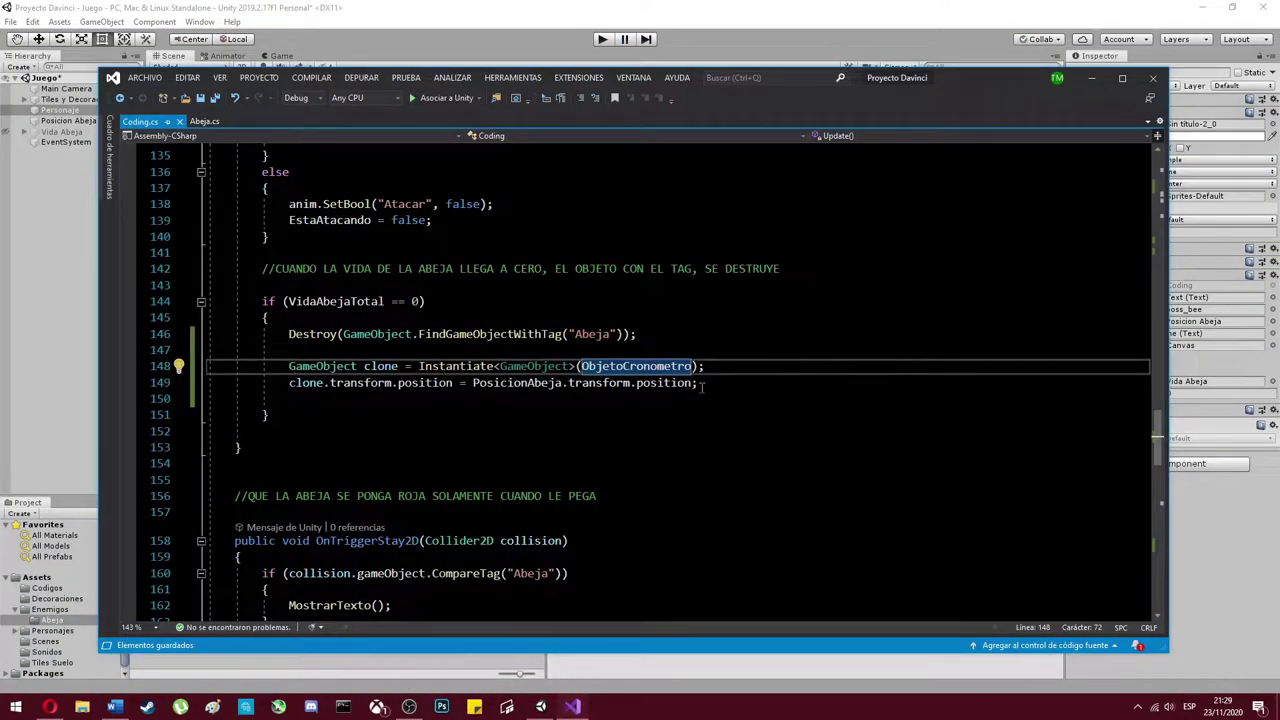
- Wrap the spawn lines in a while (contador == 1) loop
click(289, 349)
text(while)
key(Tab)
key(Tab)
text(contador == 1)
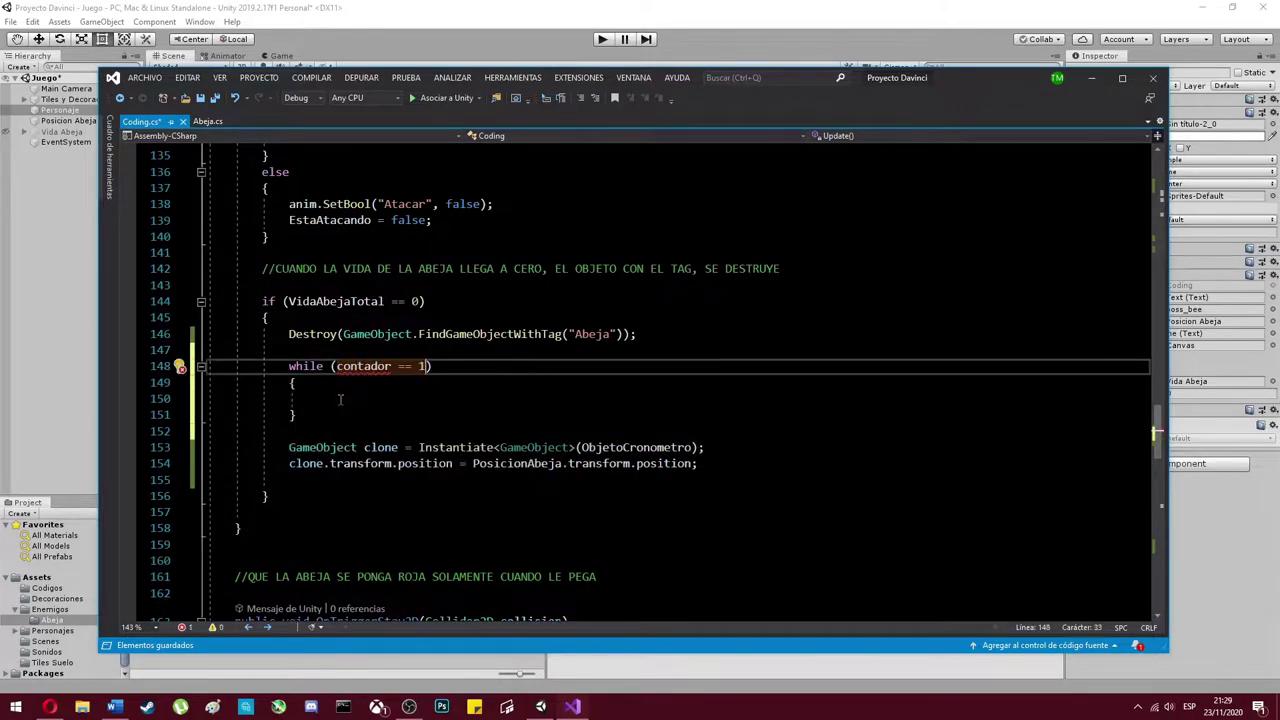
drag(280, 448, 700, 463)
key(ctrl+x)
key(Up)
key(Up)
key(Up)
key(ctrl+v)
- Add an int contador field, set contador = 1 before the loop, and reset it inside
scroll(430, 491, up, 20)
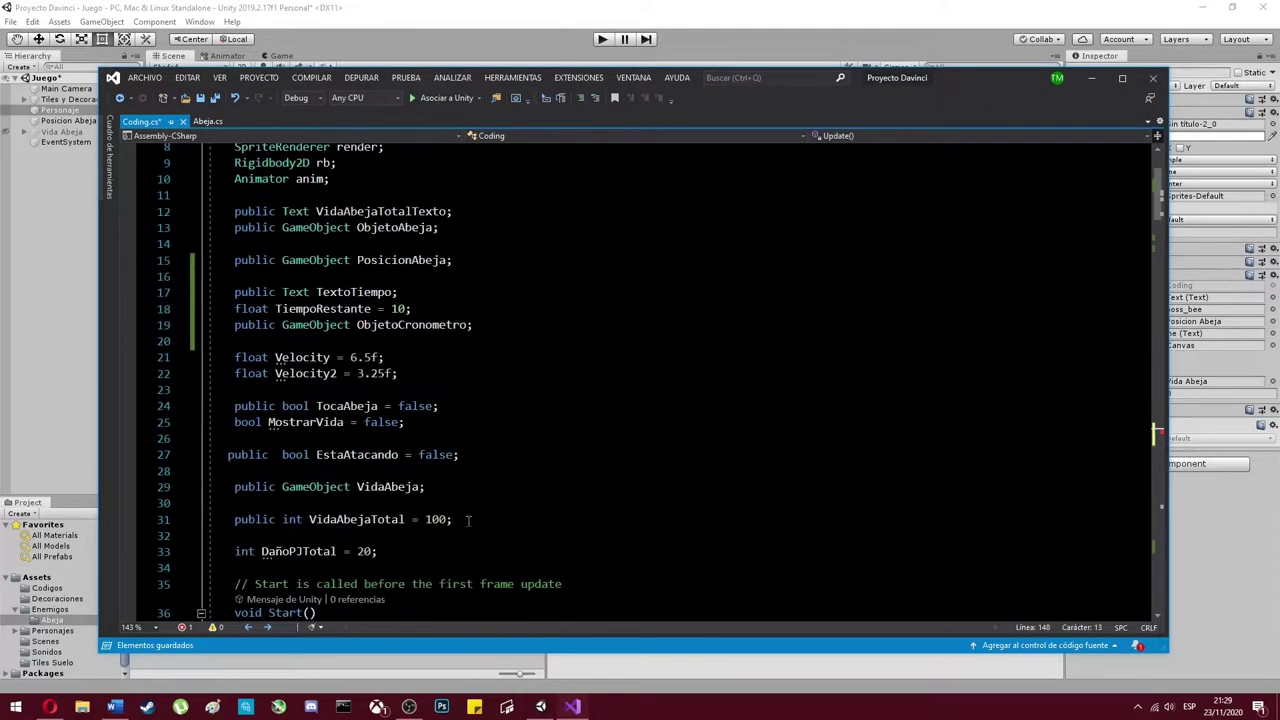
click(376, 421)
key(Return)
key(Return)
text(int conta)
scroll(430, 491, down, 20)
click(296, 447)
key(Return)
key(Return)
key(Up)
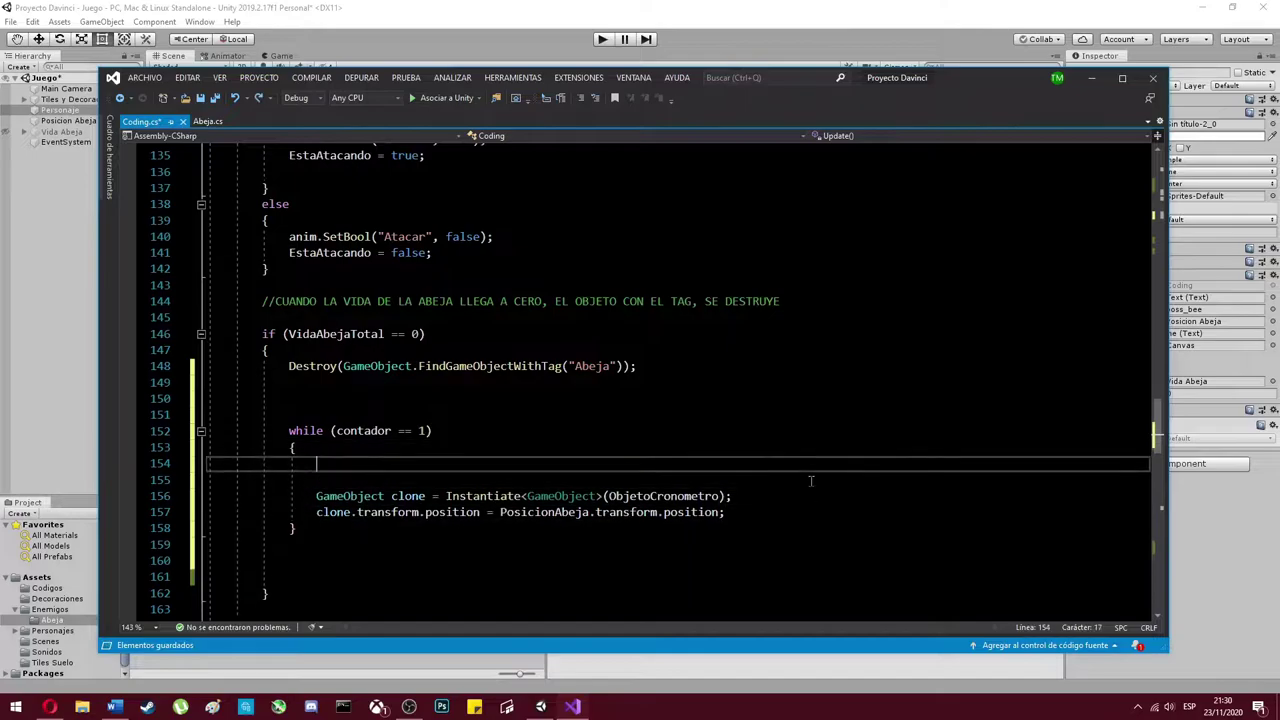
text(contador = 0;)
click(363, 400)
text(contador = 1;)
scroll(363, 407, down, 3)
click(305, 400)
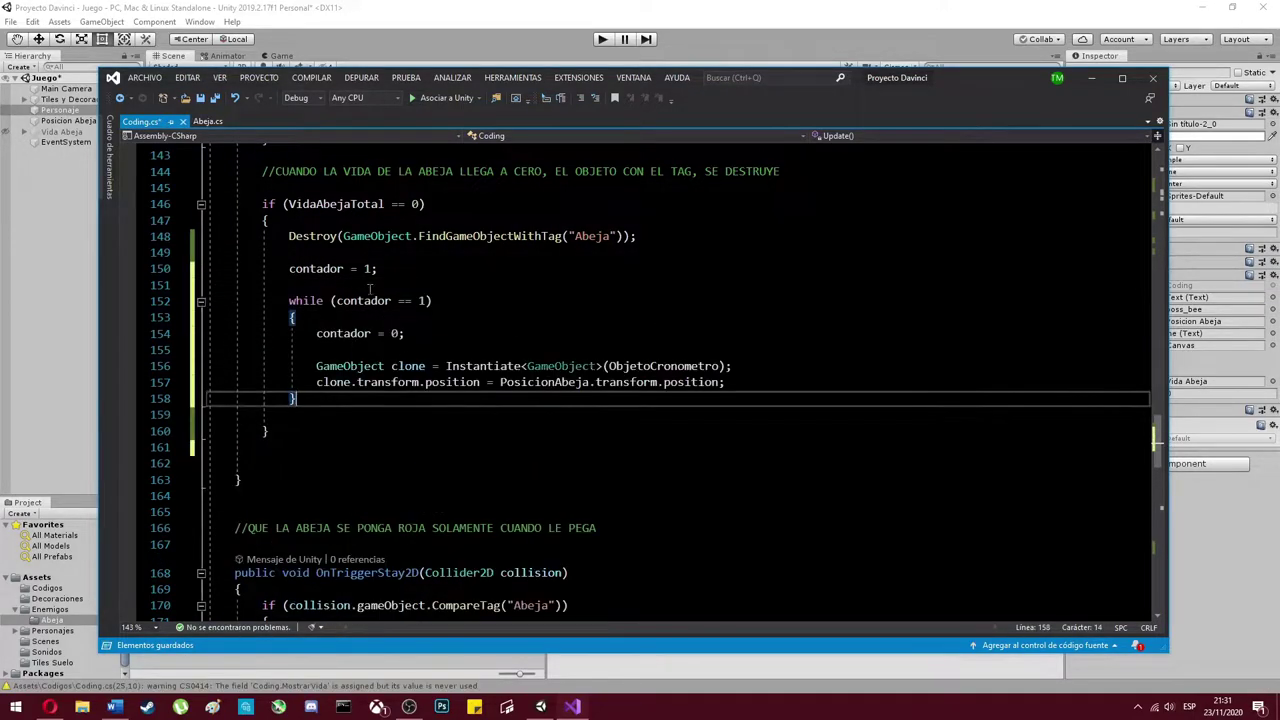
click(342, 335)
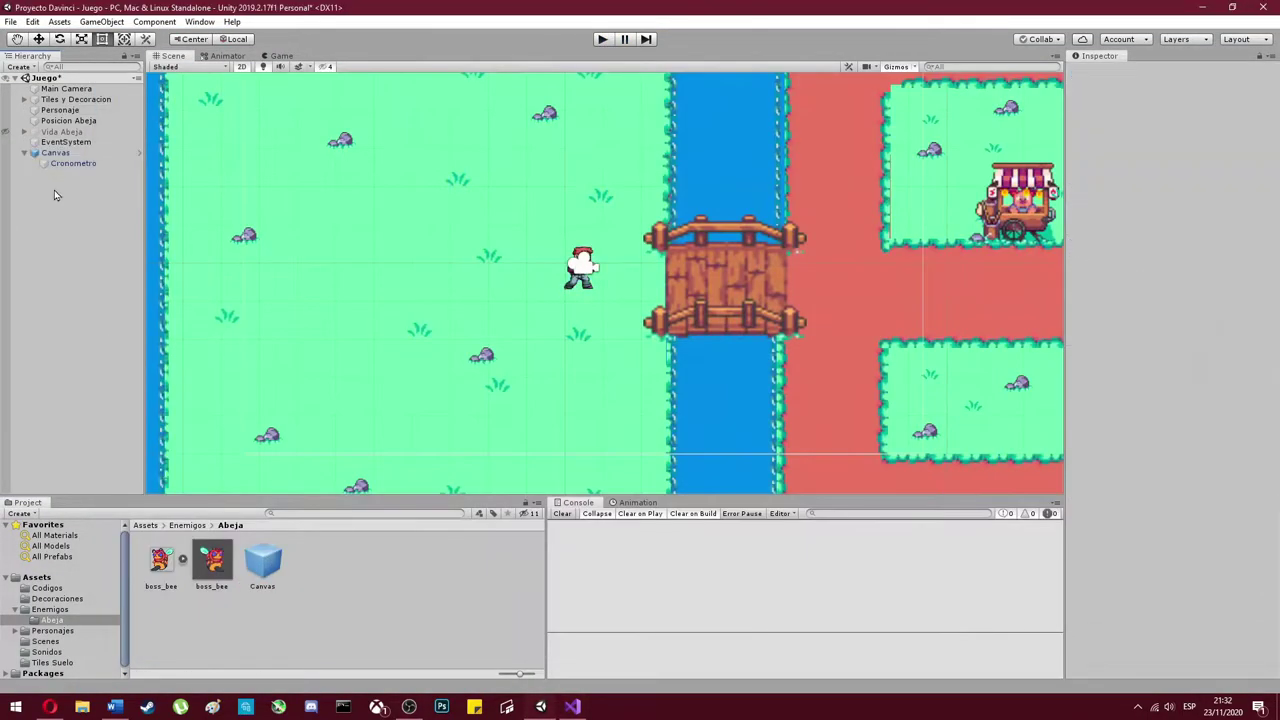
- Select Canvas > Cronometro and adjust its Rect Transform X position beside the player
right_click(63, 199)
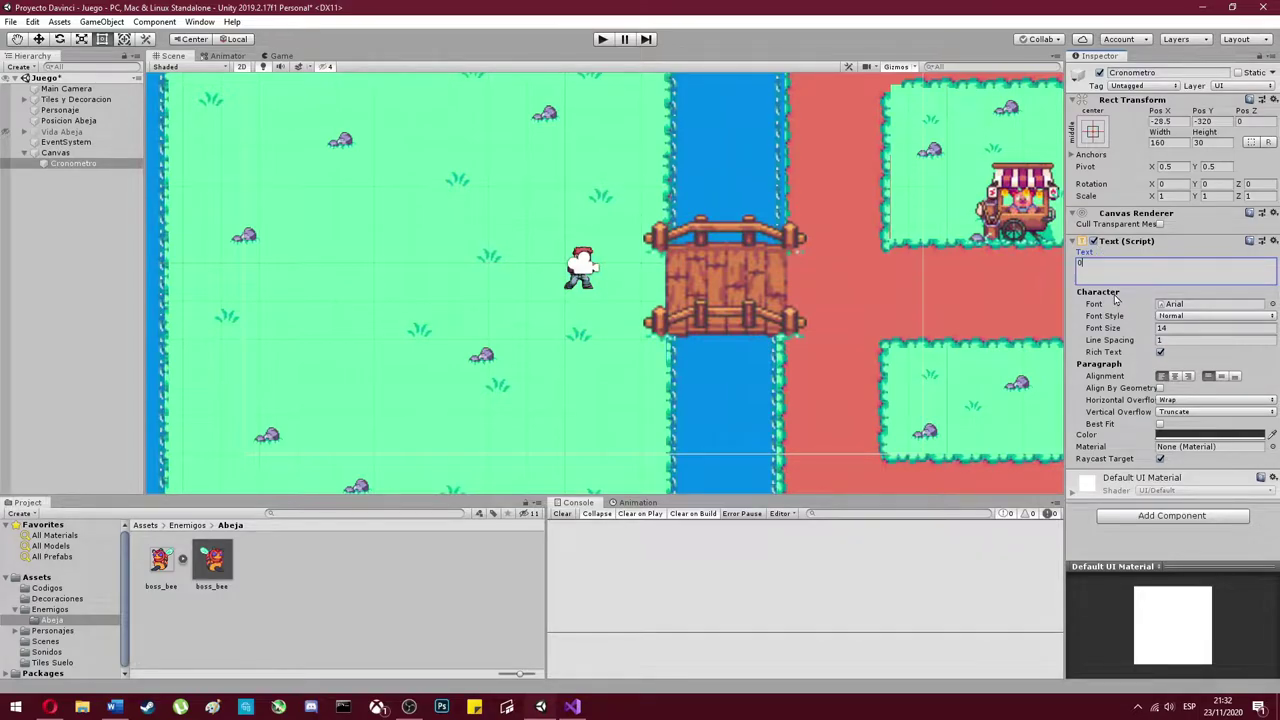
key(Up)
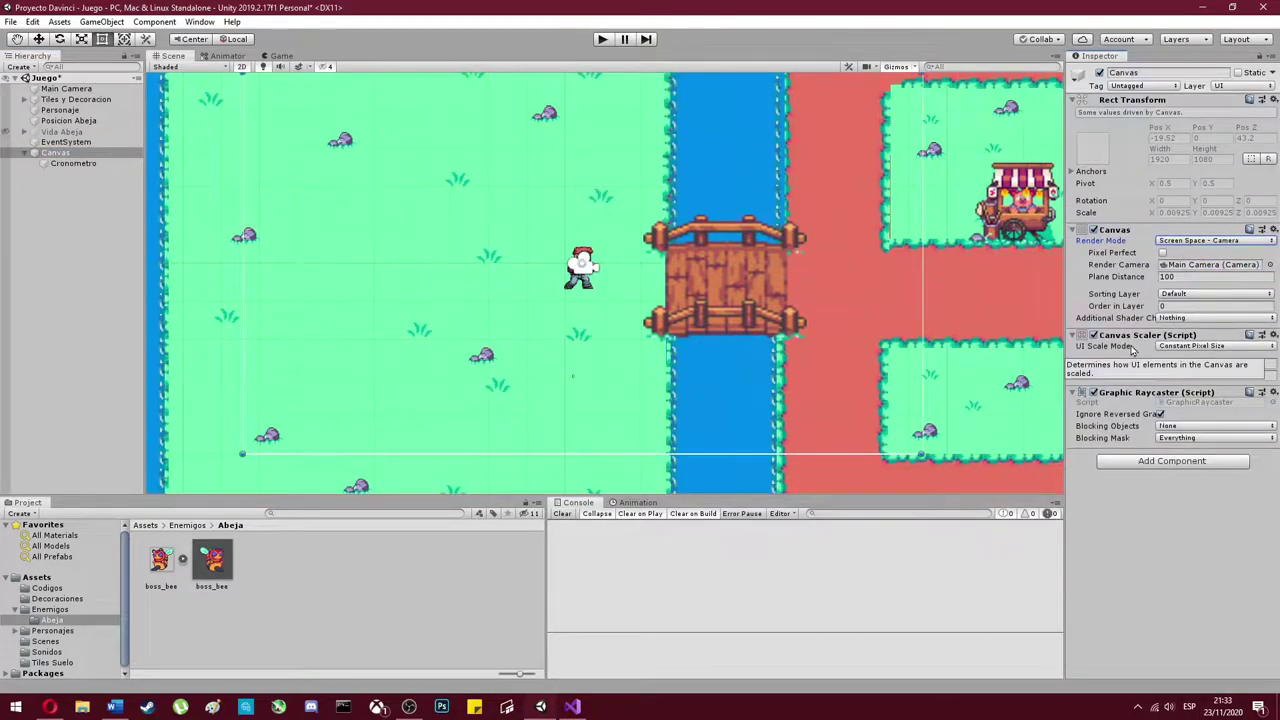
click(579, 377)
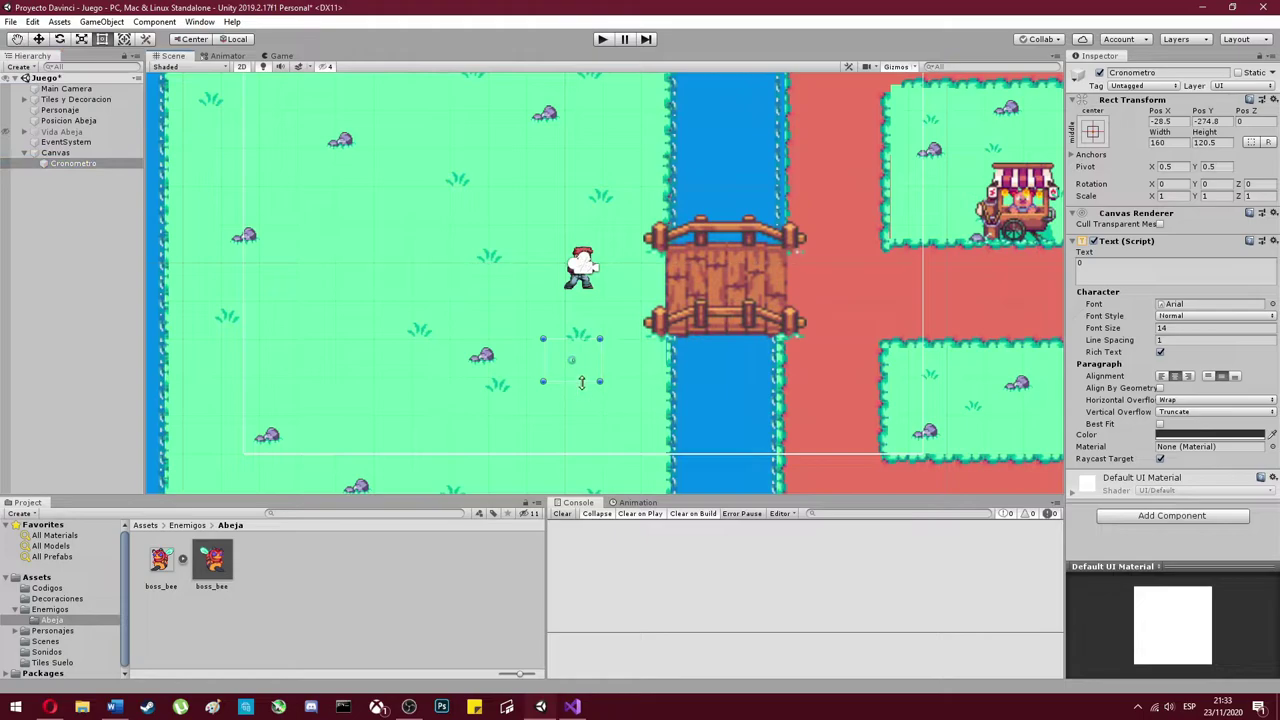
click(98, 163)
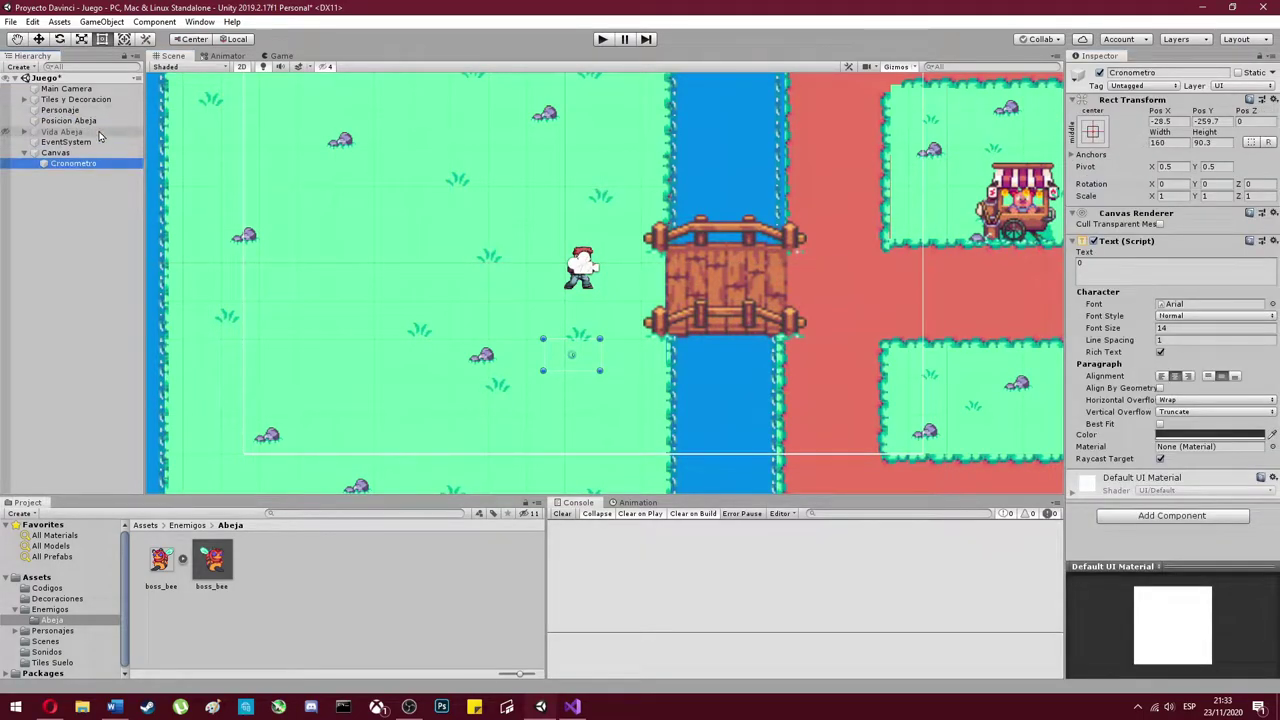
click(1178, 122)
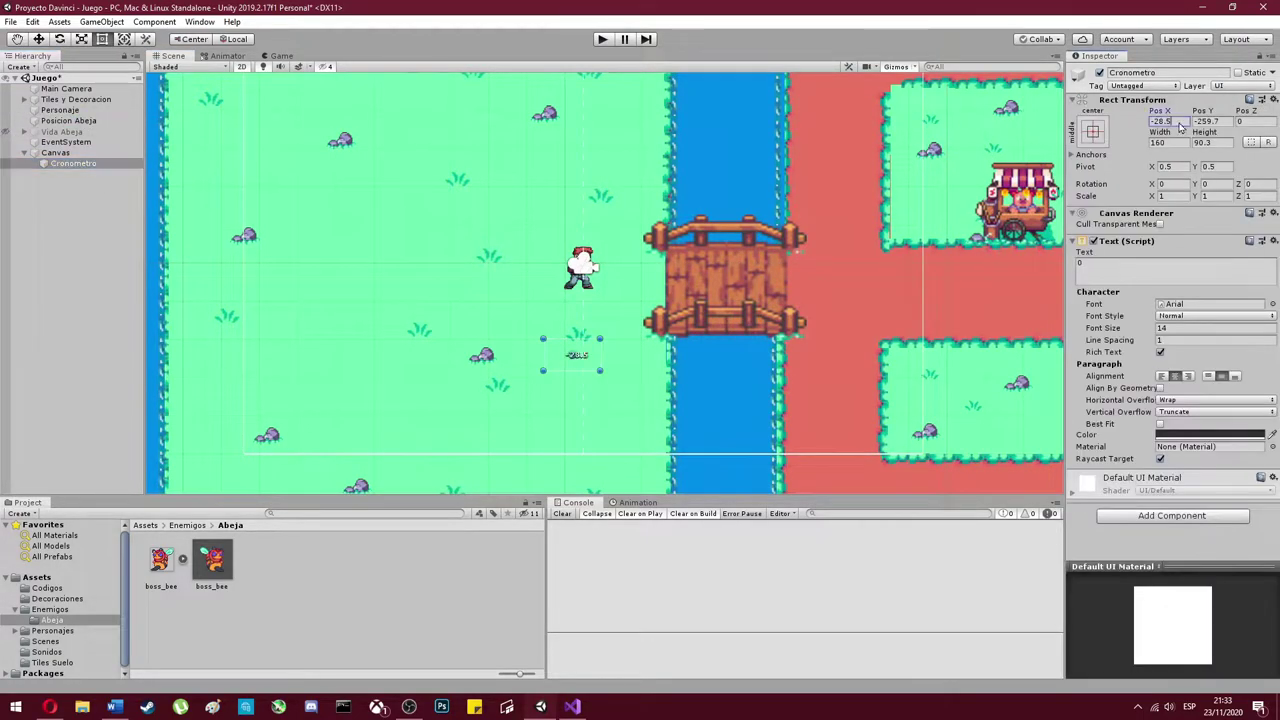
text(76)
- Assign Cronometro to the character's Objeto Cronometro field
click(75, 121)
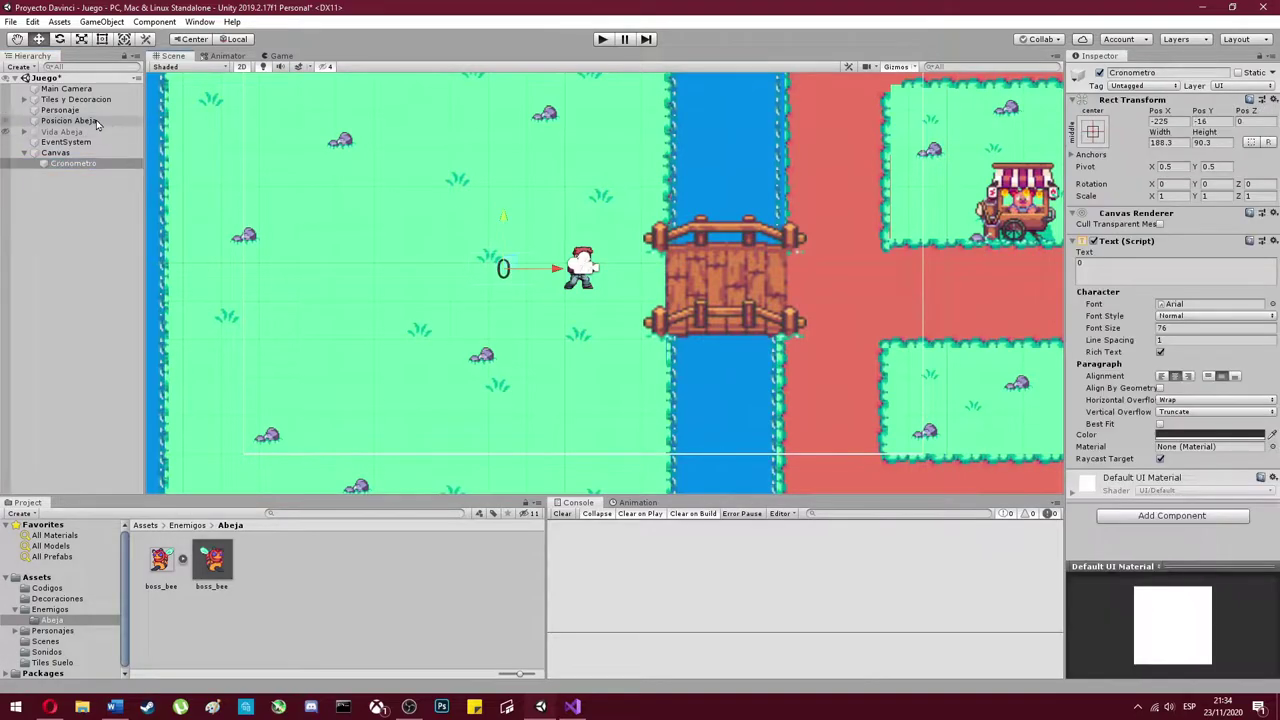
click(80, 120)
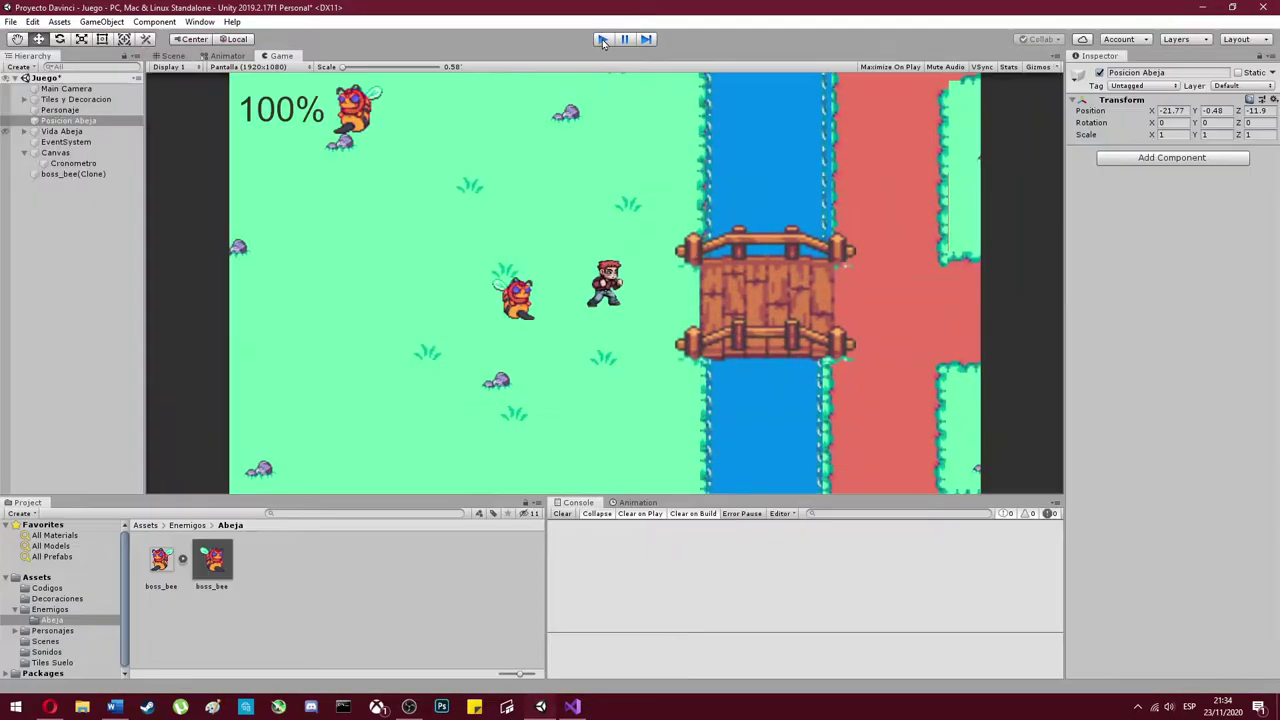
drag(68, 163, 1220, 390)
- Hide the timer at start with ObjetoCronometro.gameObject.SetActive(false) in Start
click(572, 706)
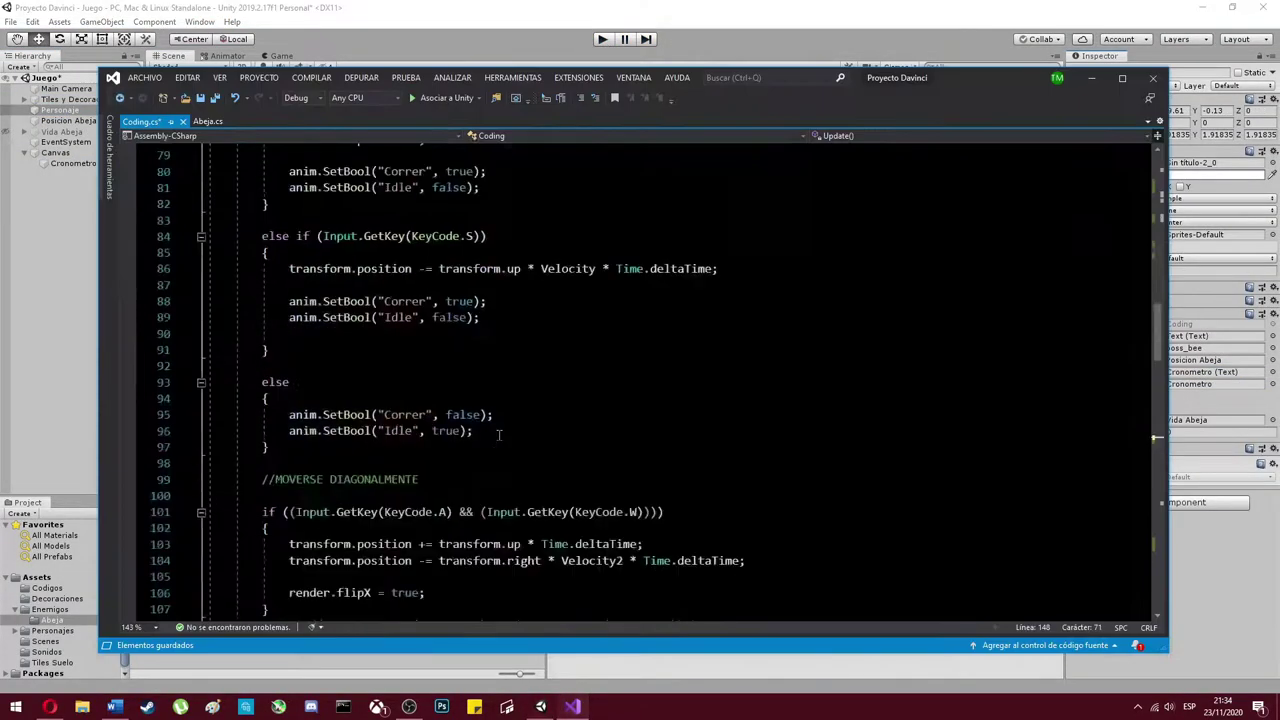
scroll(718, 406, up, 15)
click(718, 406)
key(Up)
key(Up)
text(ObjetoCronometro.gameObject.SetActive(false))
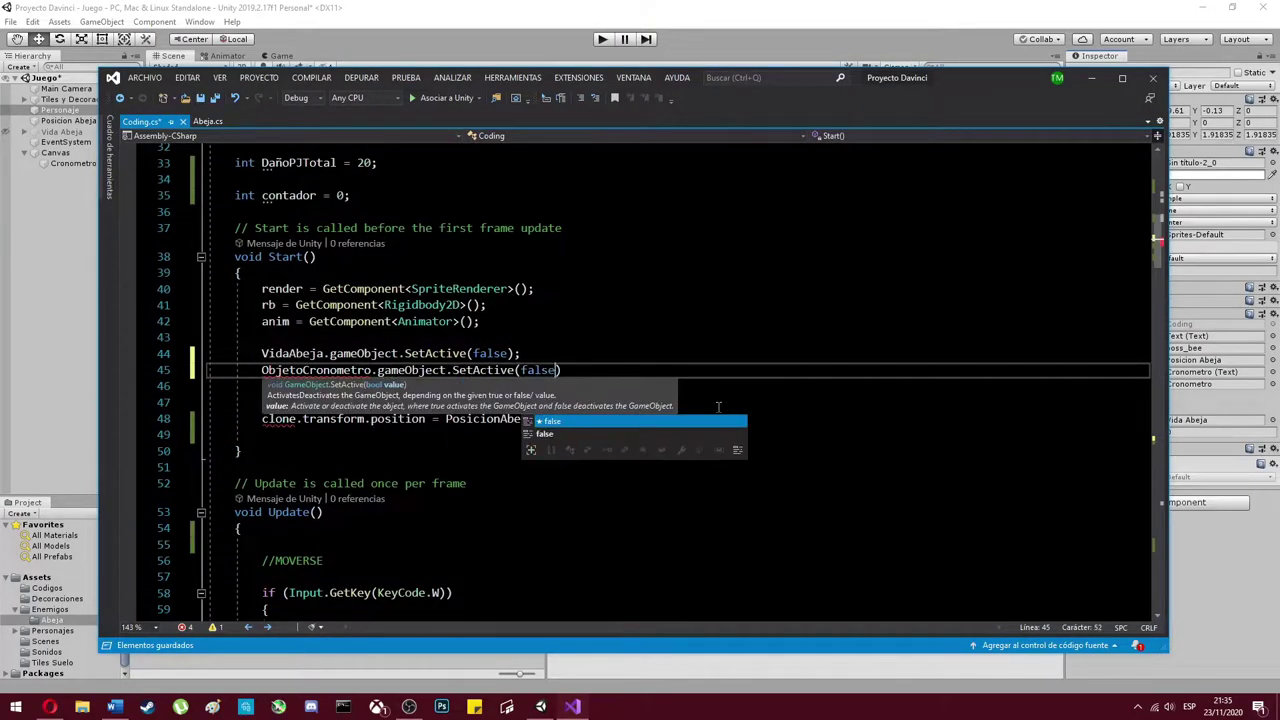
- Paste the SetActive line into the bee-death block
scroll(718, 406, down, 18)
scroll(700, 390, down, 16)
click(669, 398)
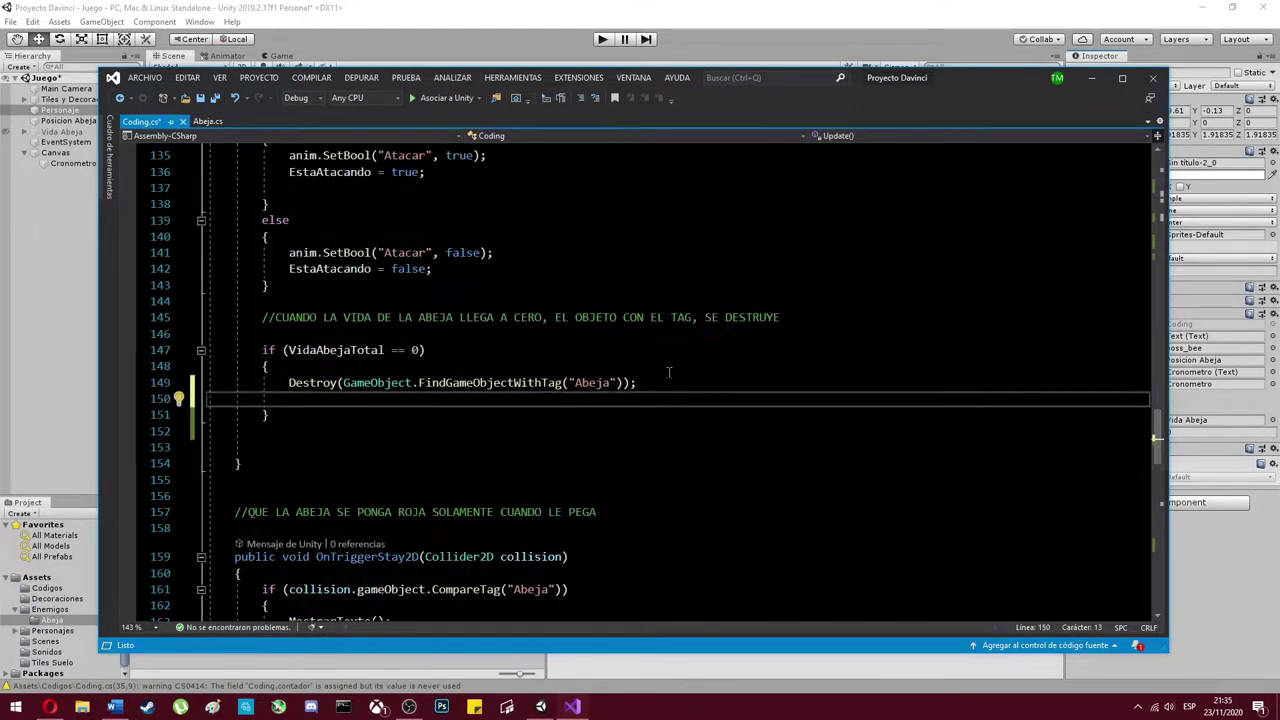
key(Return)
text(-21.77)
scroll(669, 373, up, 20)
scroll(460, 410, down, 20)
scroll(355, 425, down, 20)
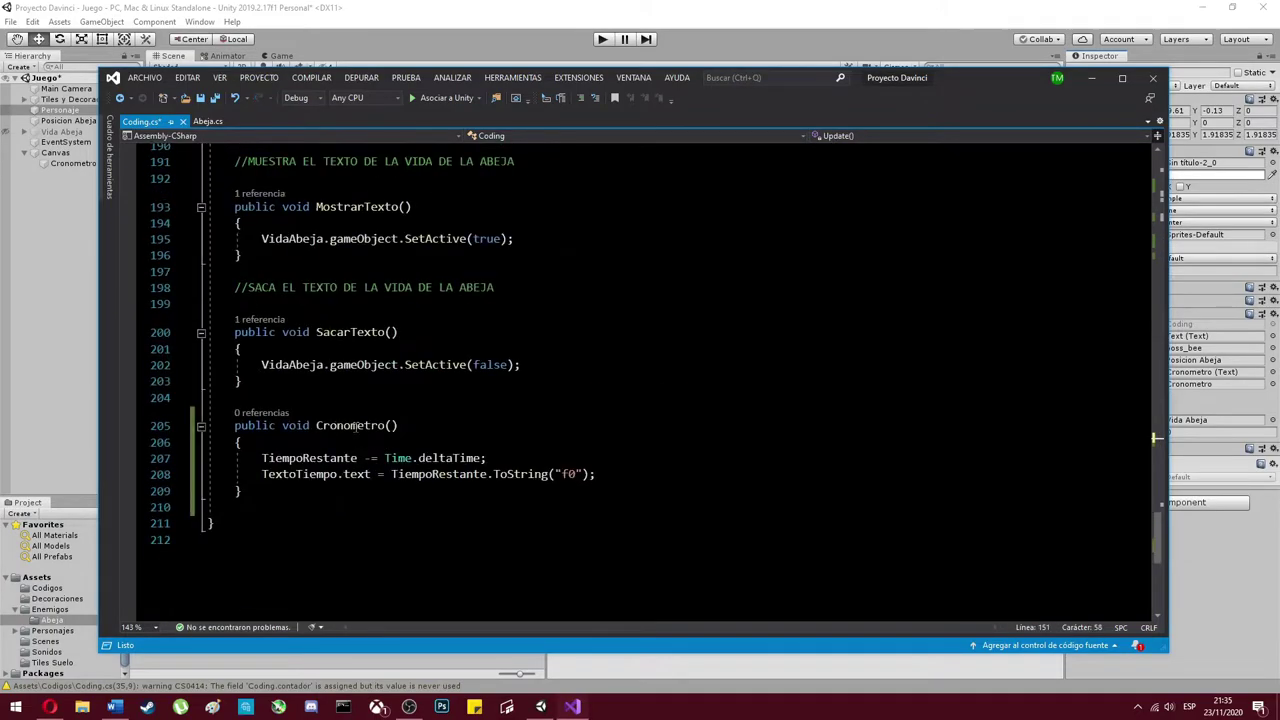
- Move the countdown lines out of Cronometro() into the bee-death block
drag(240, 441, 595, 474)
key(ctrl+x)
scroll(610, 383, up, 15)
click(610, 383)
key(ctrl+v)
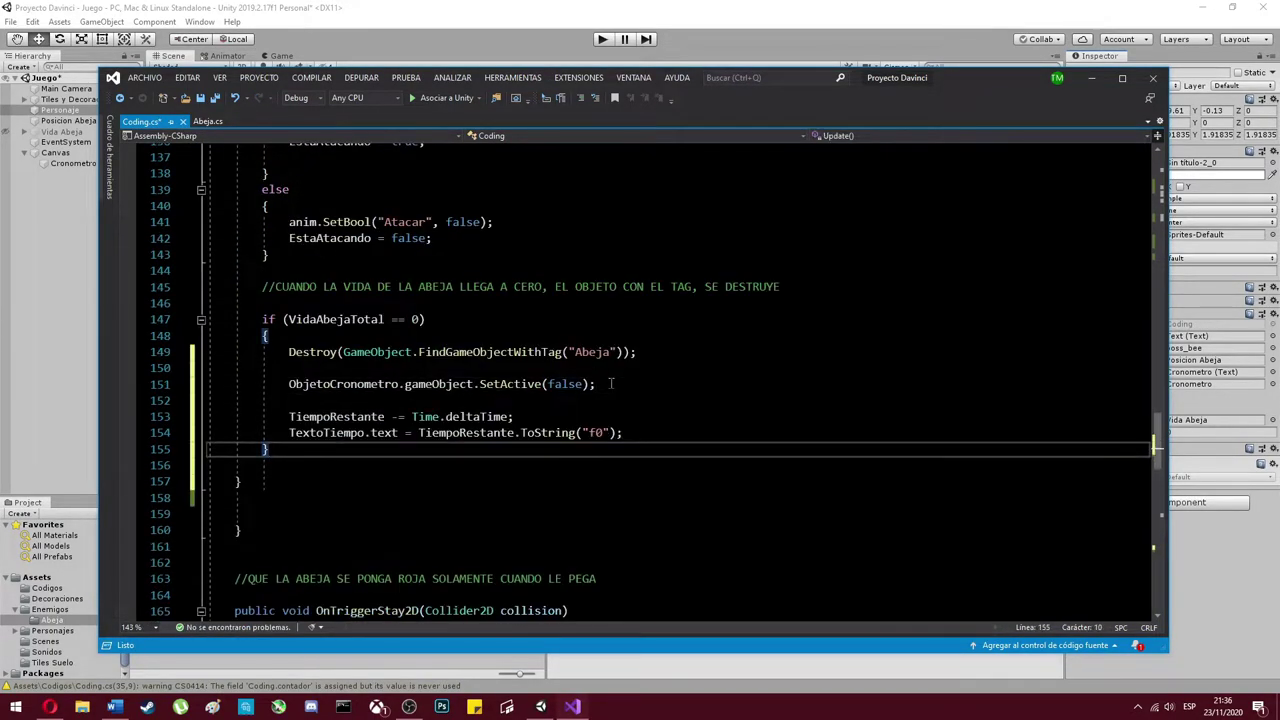
click(268, 490)
key(Delete)
key(Delete)
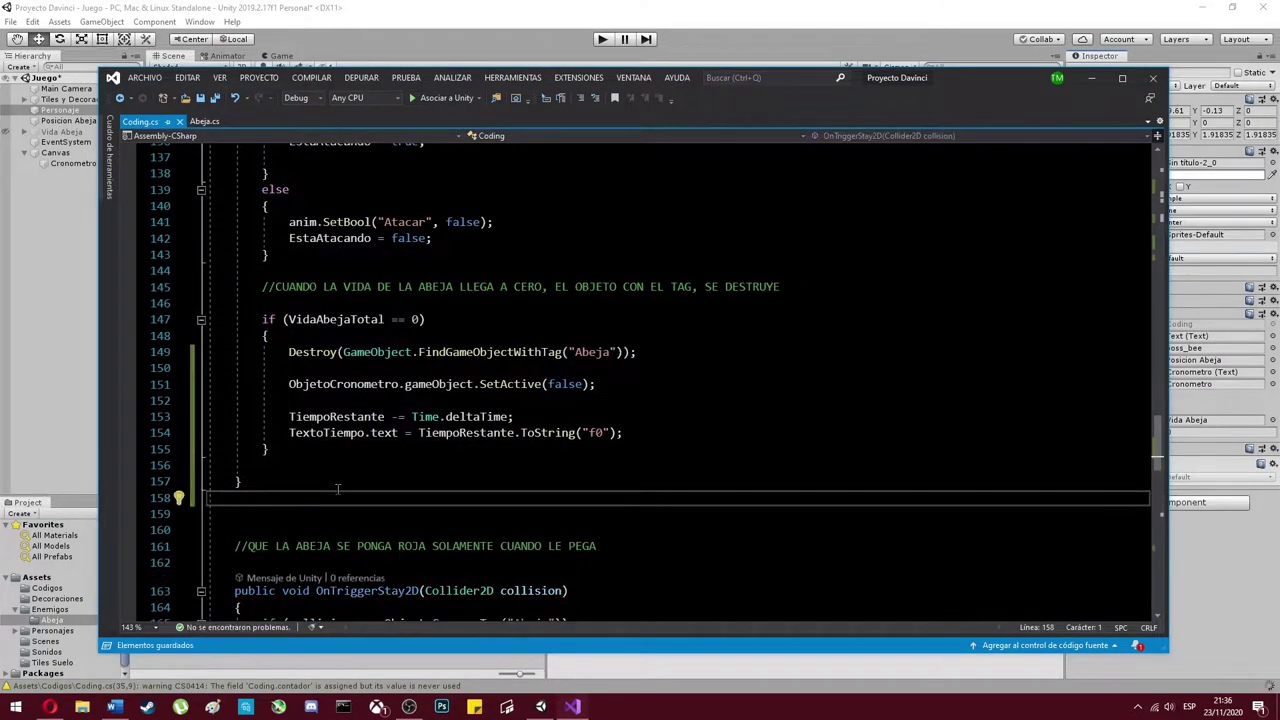
- Change the death-block call to SetActive(true), save, and test in Play mode
double_click(566, 384)
text(true)
key(ctrl+s)
click(604, 40)
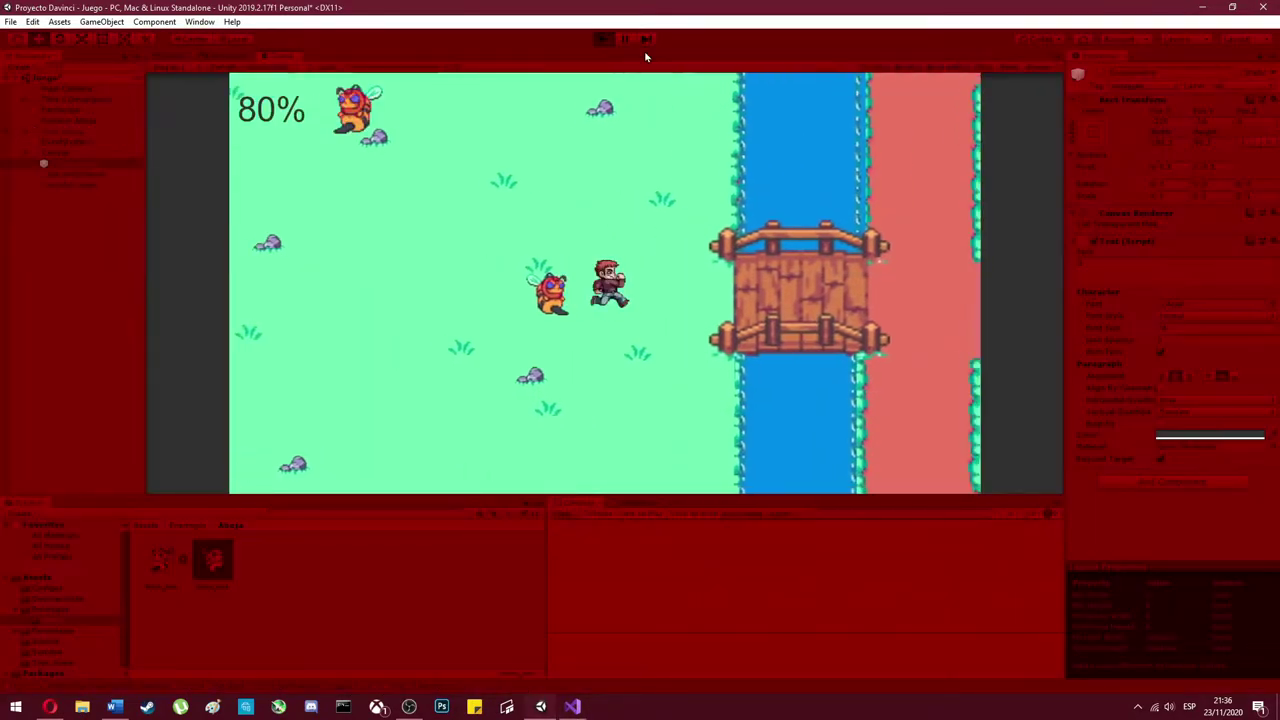
click(606, 42)
key(alt+Tab)
- Set ObjetoCronometro.transform.position before activating the timer
key(Home)
key(Return)
key(Return)
key(Up)
key(Up)
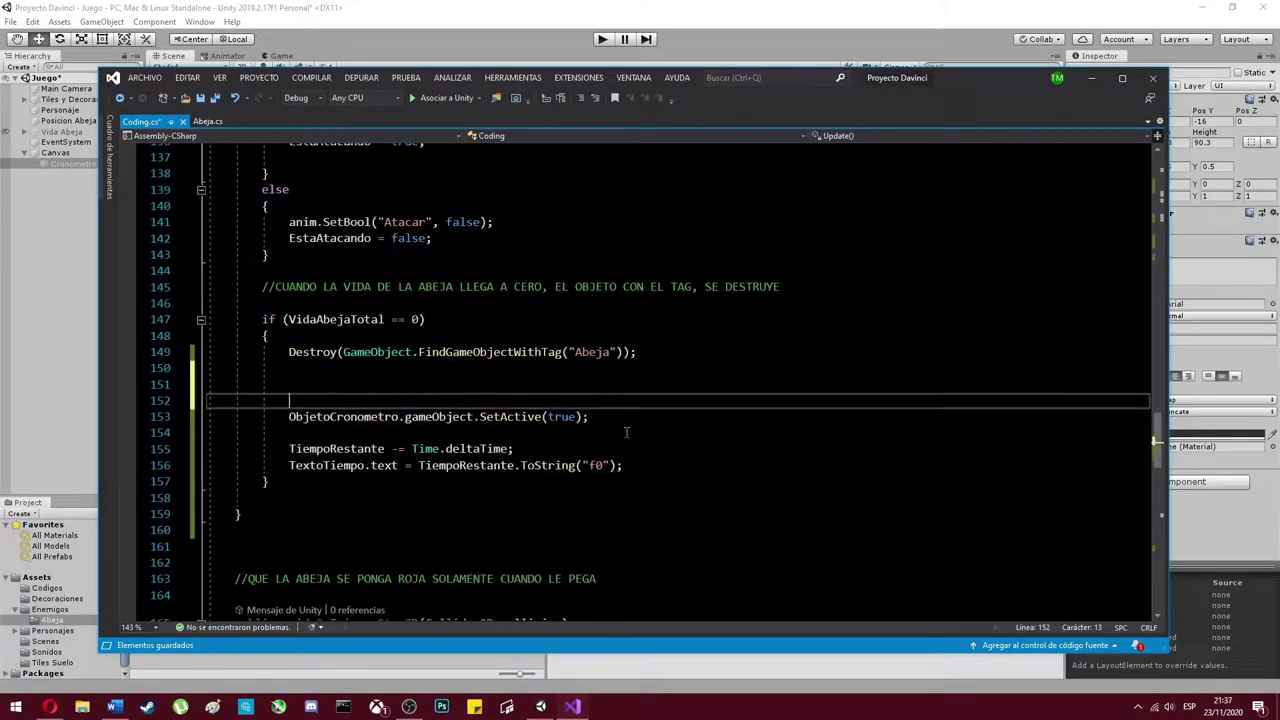
text(ObjetoCronometro.transform = )
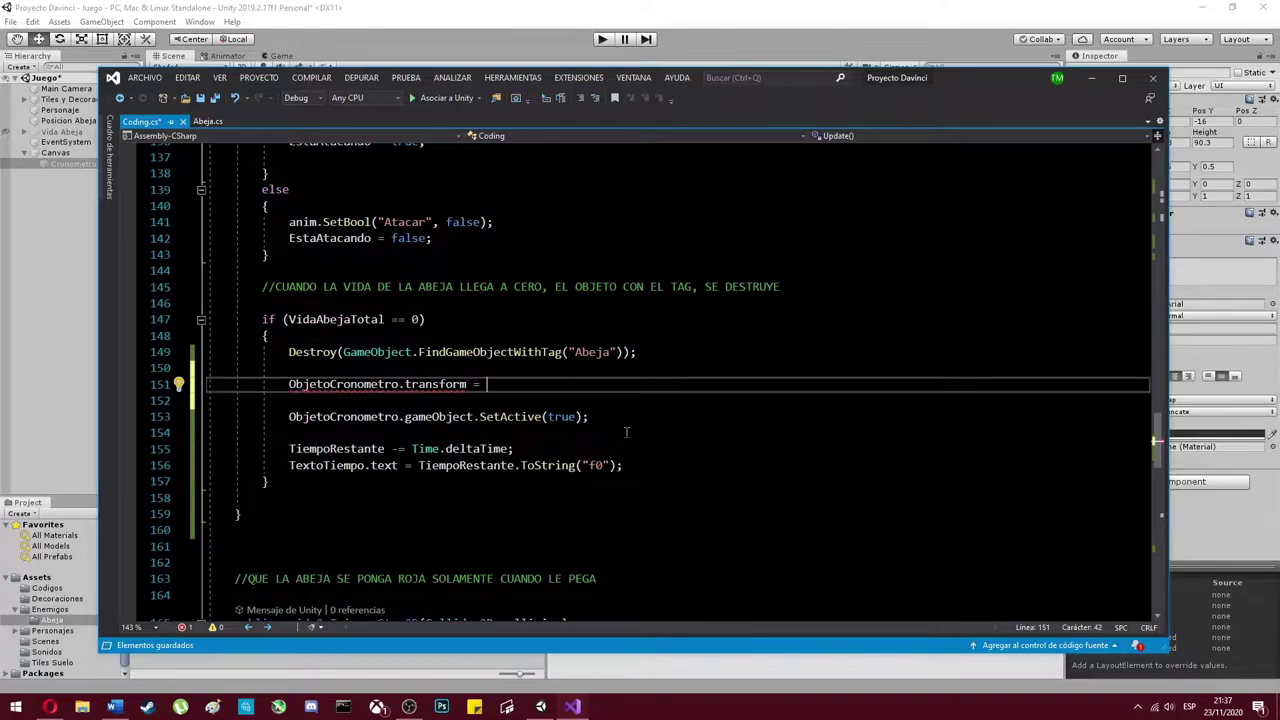
text(o)
scroll(630, 420, up, 20)
scroll(640, 375, down, 20)
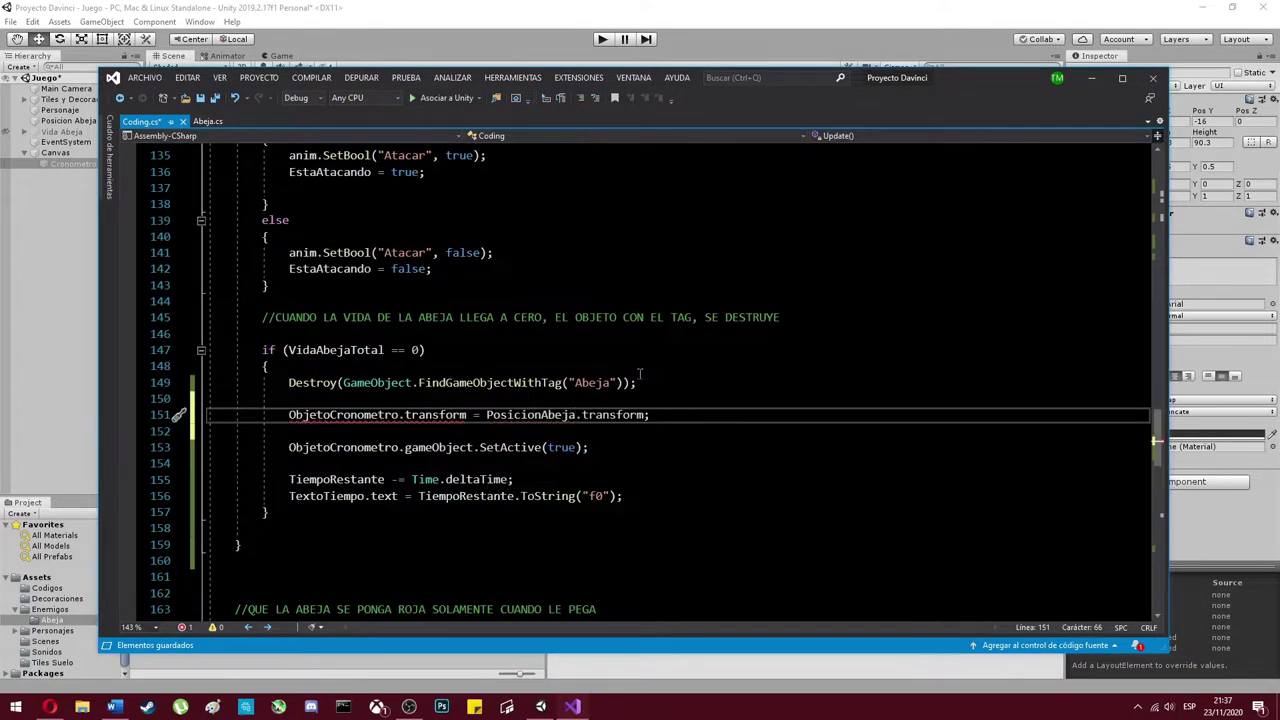
click(466, 414)
text(.position)
click(646, 414)
text(.position)
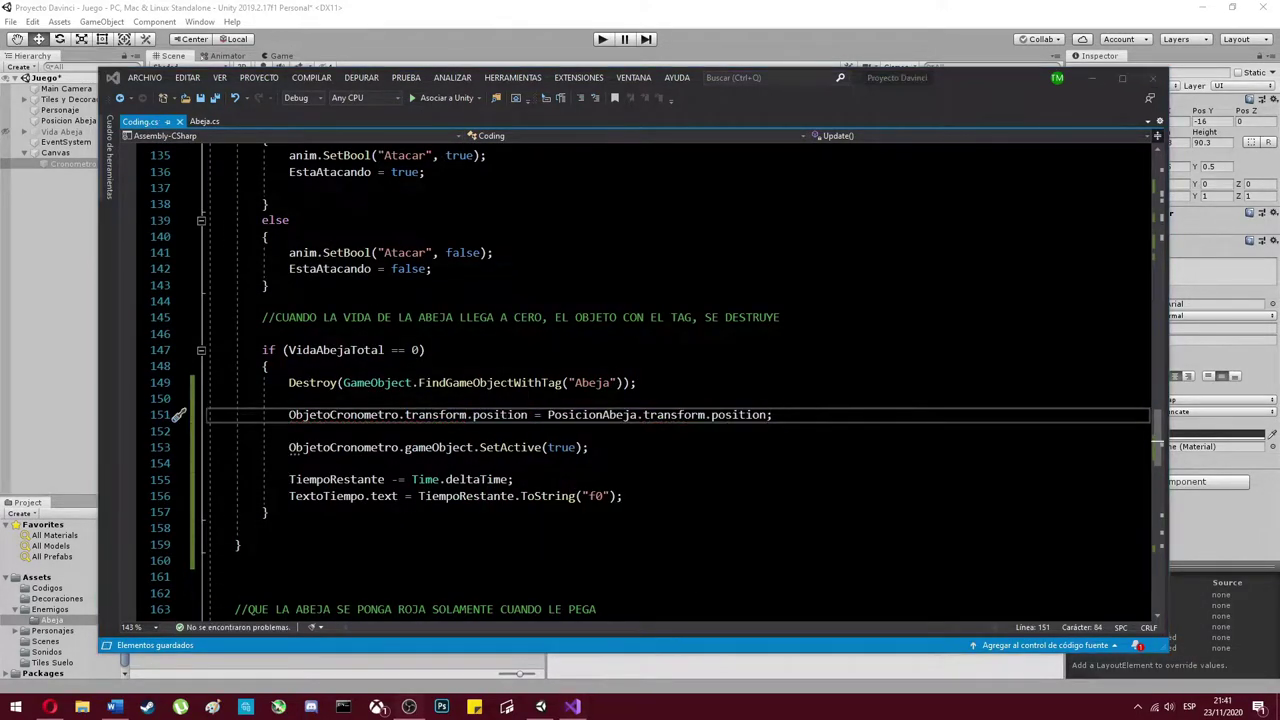
scroll(564, 519, down, 3)
- Add an if (tiempoRestante == 0) check containing the bee spawn lines
click(622, 365)
key(Return)
key(Return)
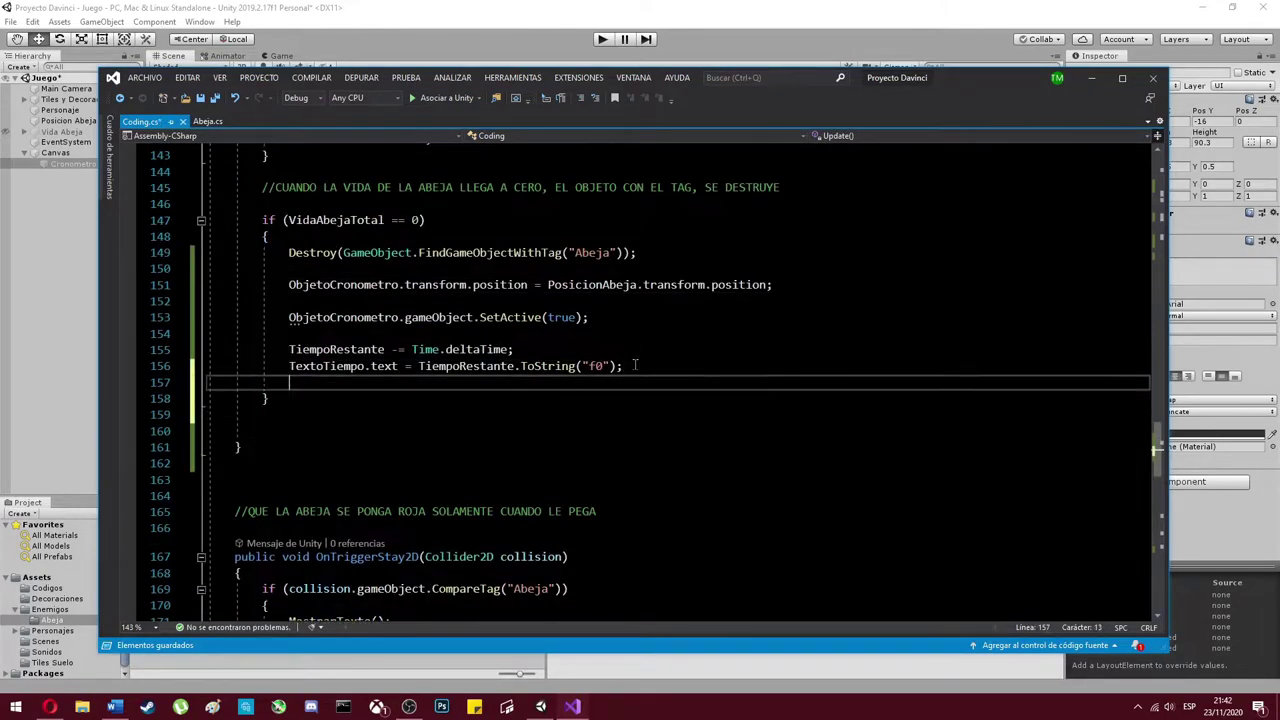
text(if)
key(Tab)
key(Tab)
text(tiempoRestante == 0)
scroll(526, 358, up, 20)
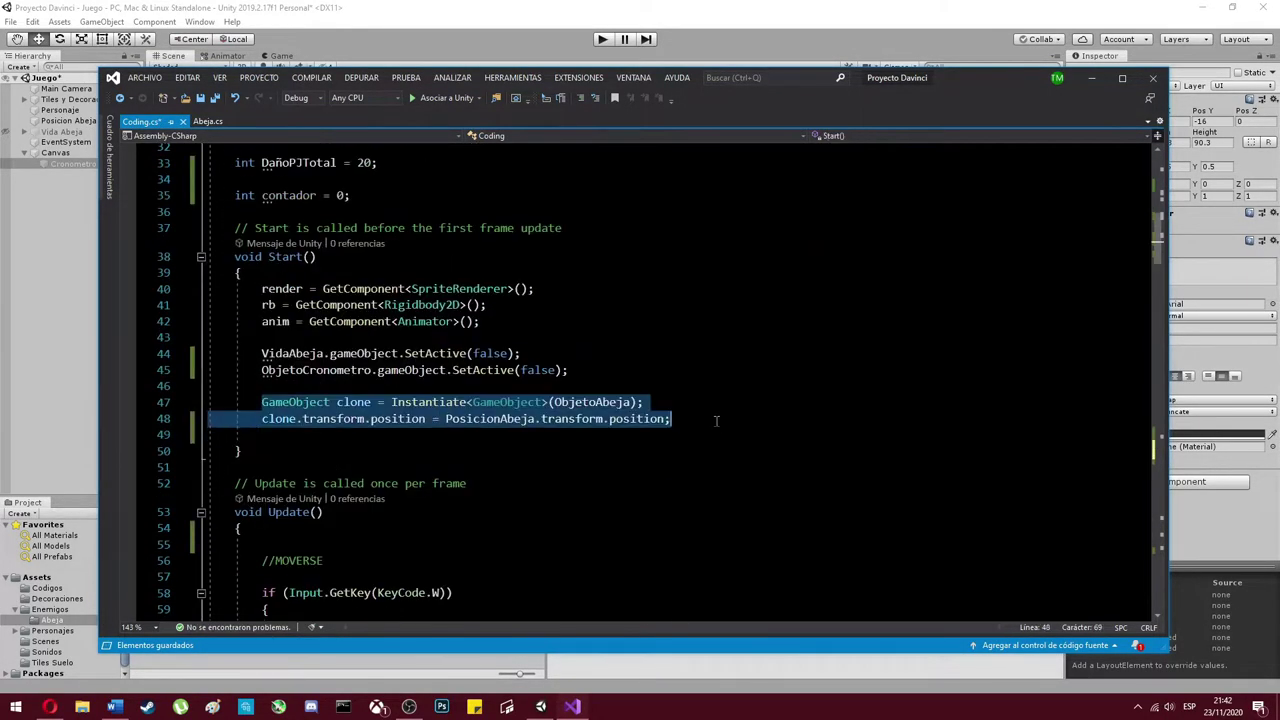
scroll(526, 358, down, 20)
key(ctrl+v)
- In the time-up block, reset VidaAbejaTotal = 100 and hide the timer with SetActive(false)
click(316, 430)
key(Return)
key(Return)
key(Up)
key(Up)
text(VidaAbejaTotal = 100;)
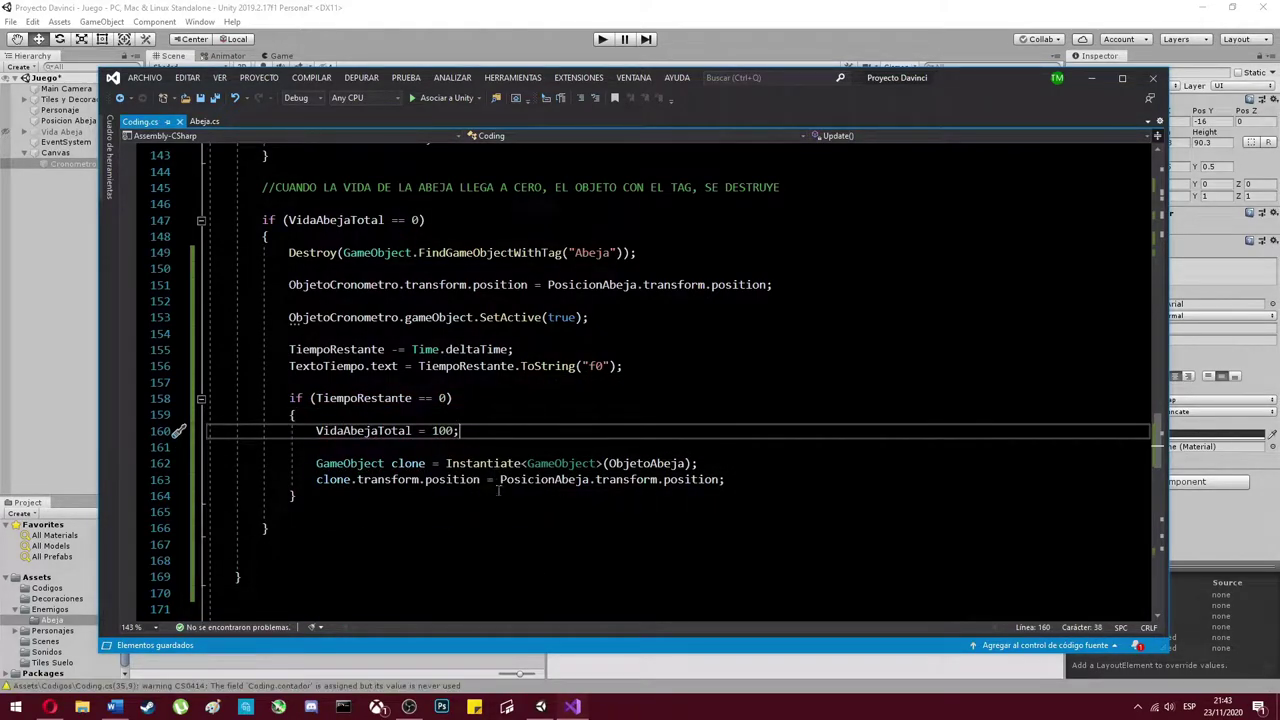
key(ctrl+v)
double_click(561, 463)
text(false)
key(Up)
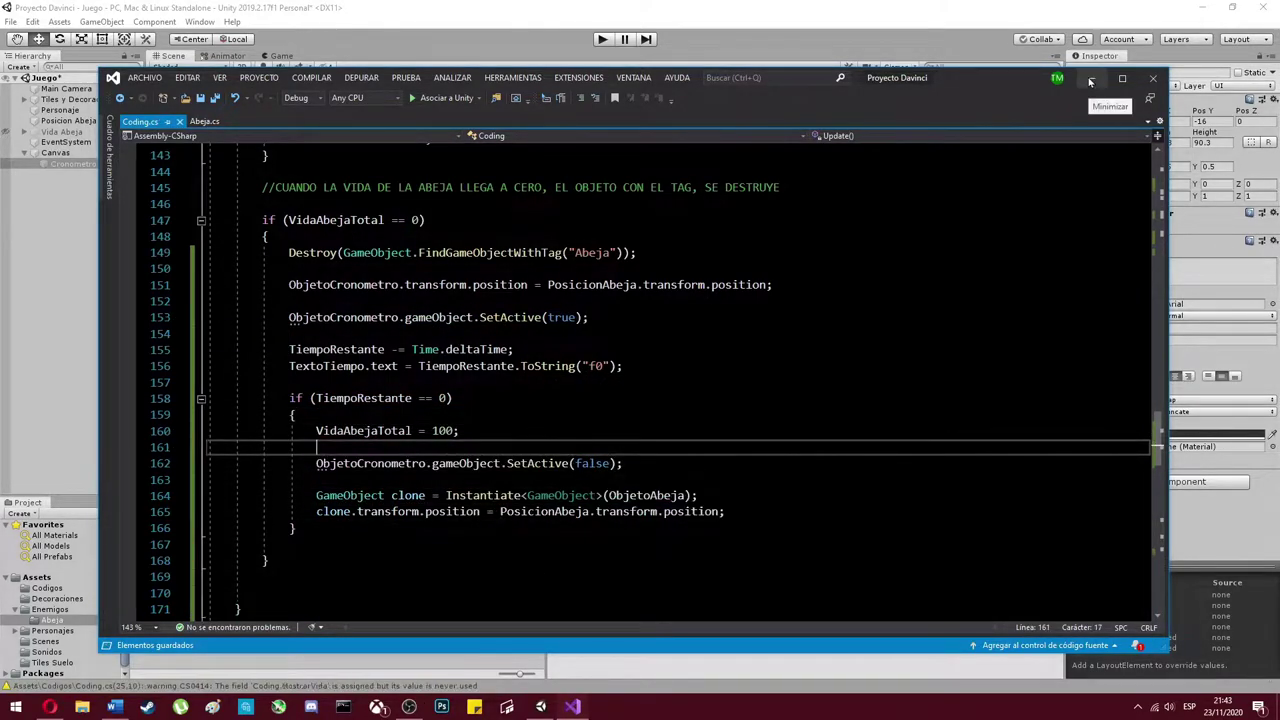
- Run the game several times to check the countdown and bee respawn
click(1090, 82)
click(601, 40)
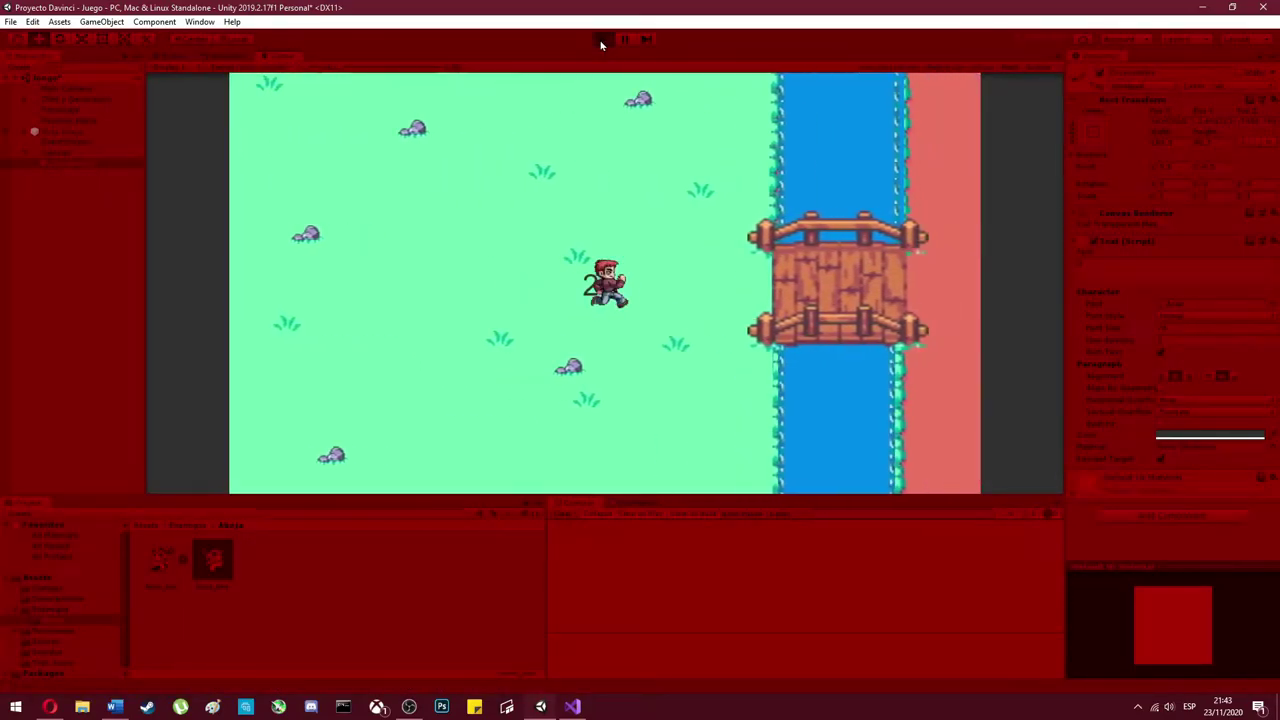
click(601, 40)
key(alt+Tab)
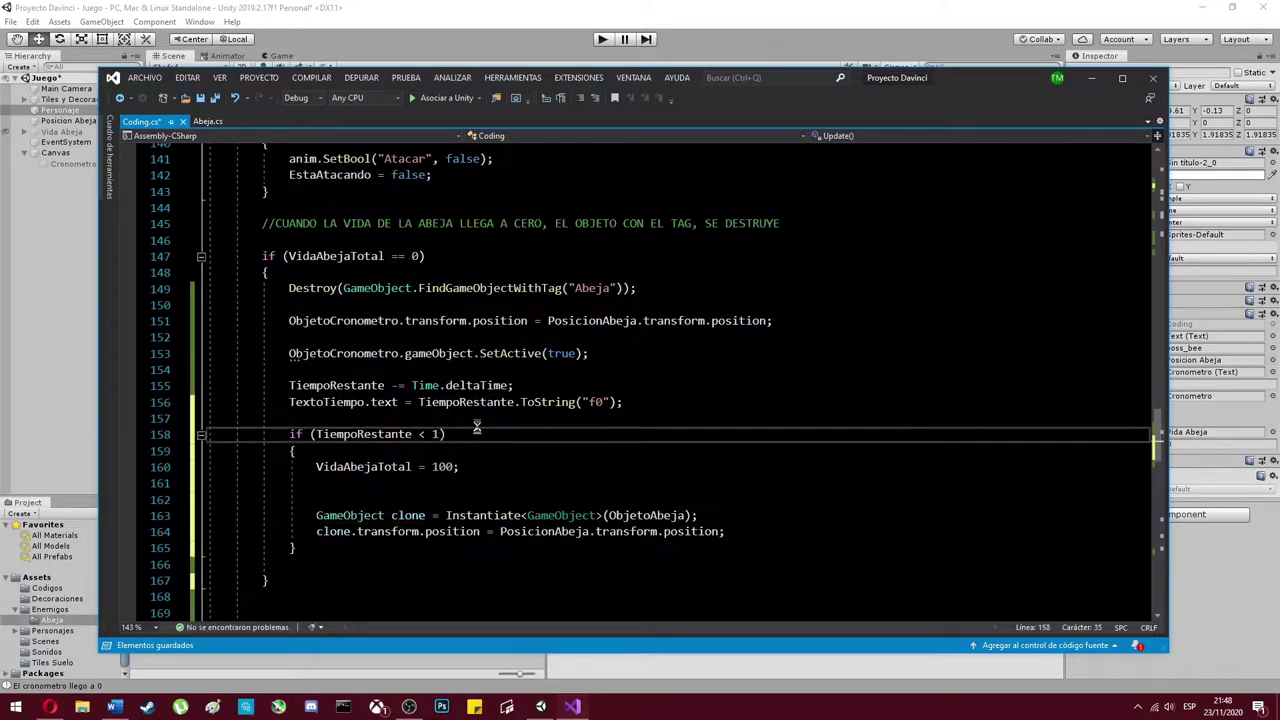
click(601, 40)
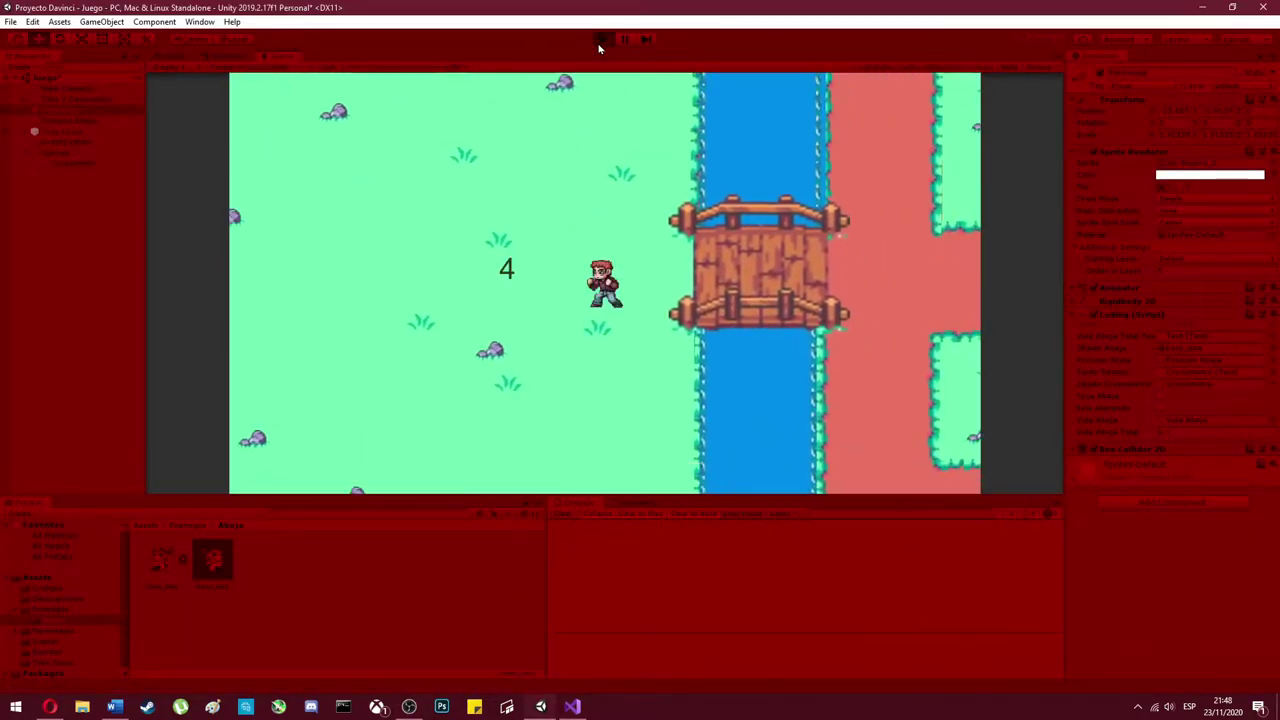
click(601, 40)
key(alt+Tab)
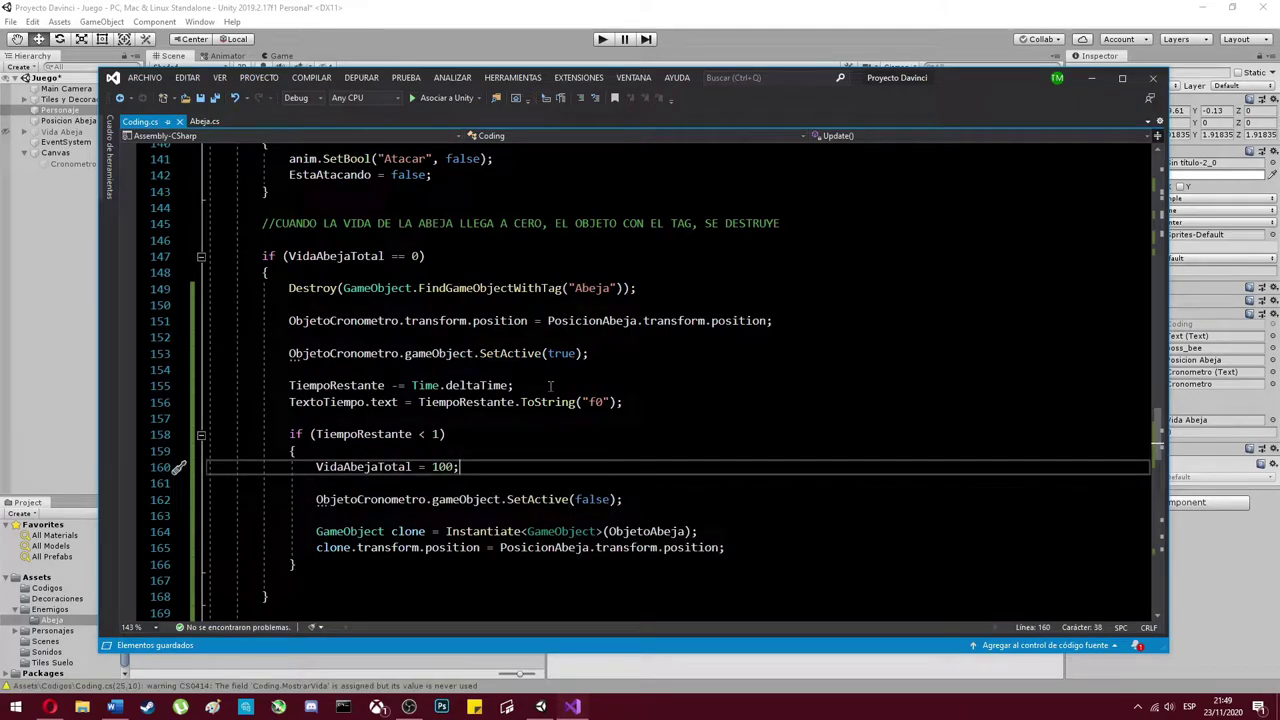
click(600, 40)
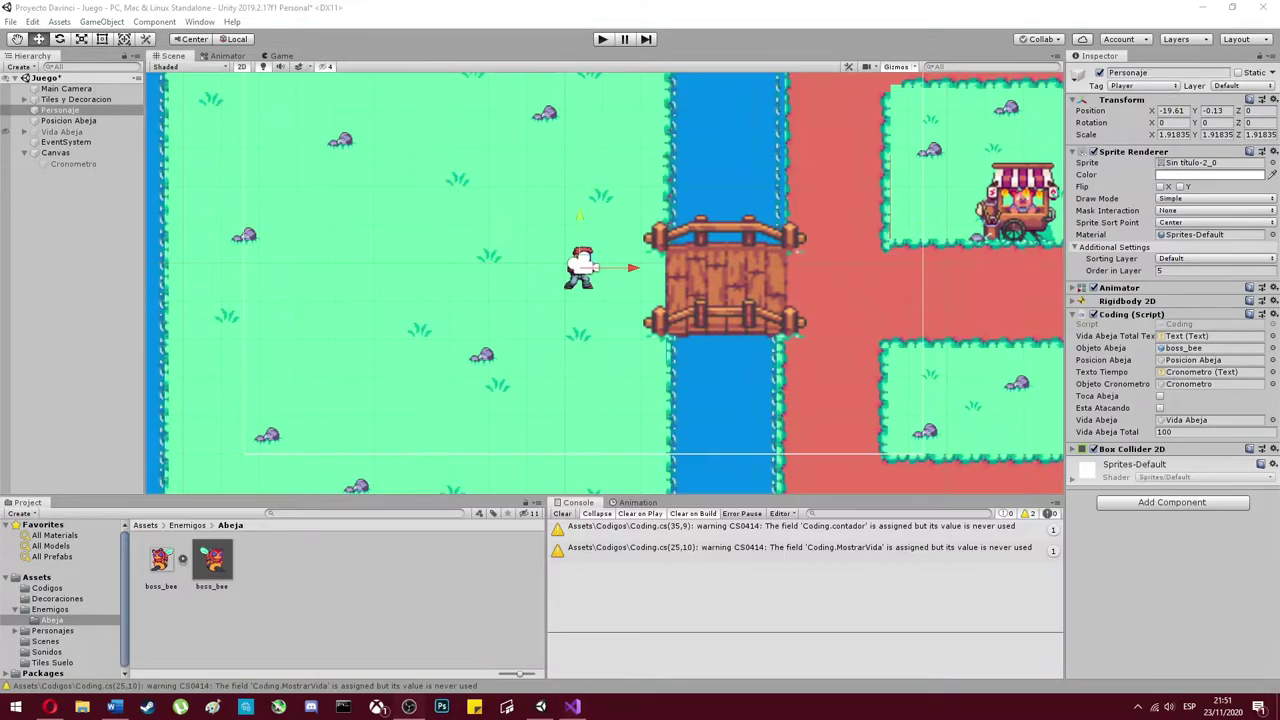
click(594, 44)
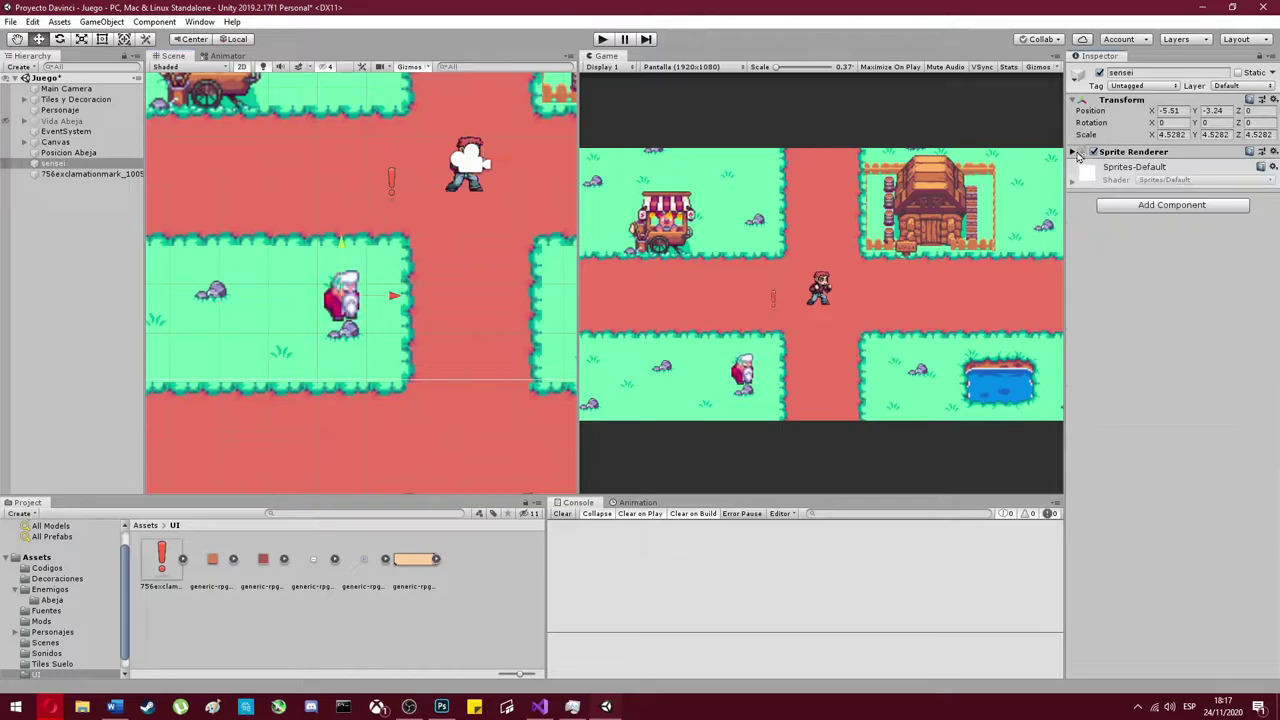
- Move the exclamation sprite above the sensei's head, color it yellow, and select the sensei
click(1074, 151)
scroll(421, 161, up, 2)
drag(421, 161, 378, 284)
scroll(405, 247, up, 1)
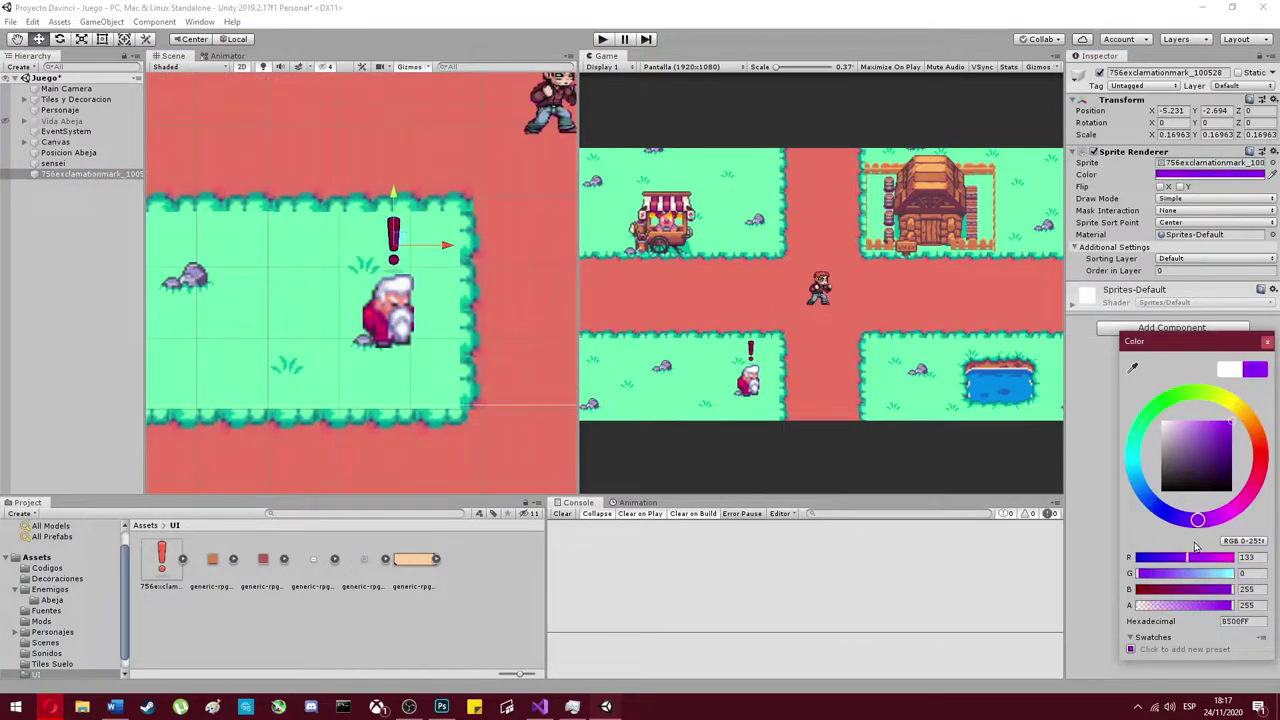
drag(1196, 547, 1235, 402)
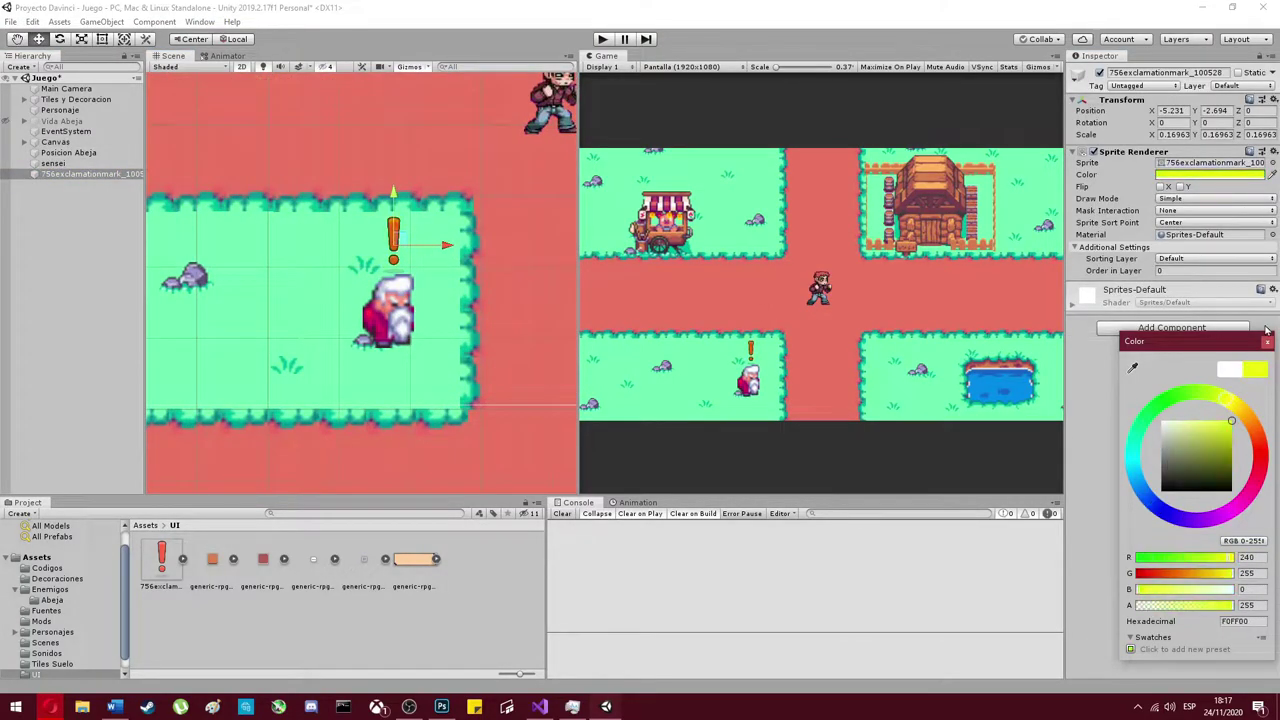
click(59, 175)
text(Exclamasion)
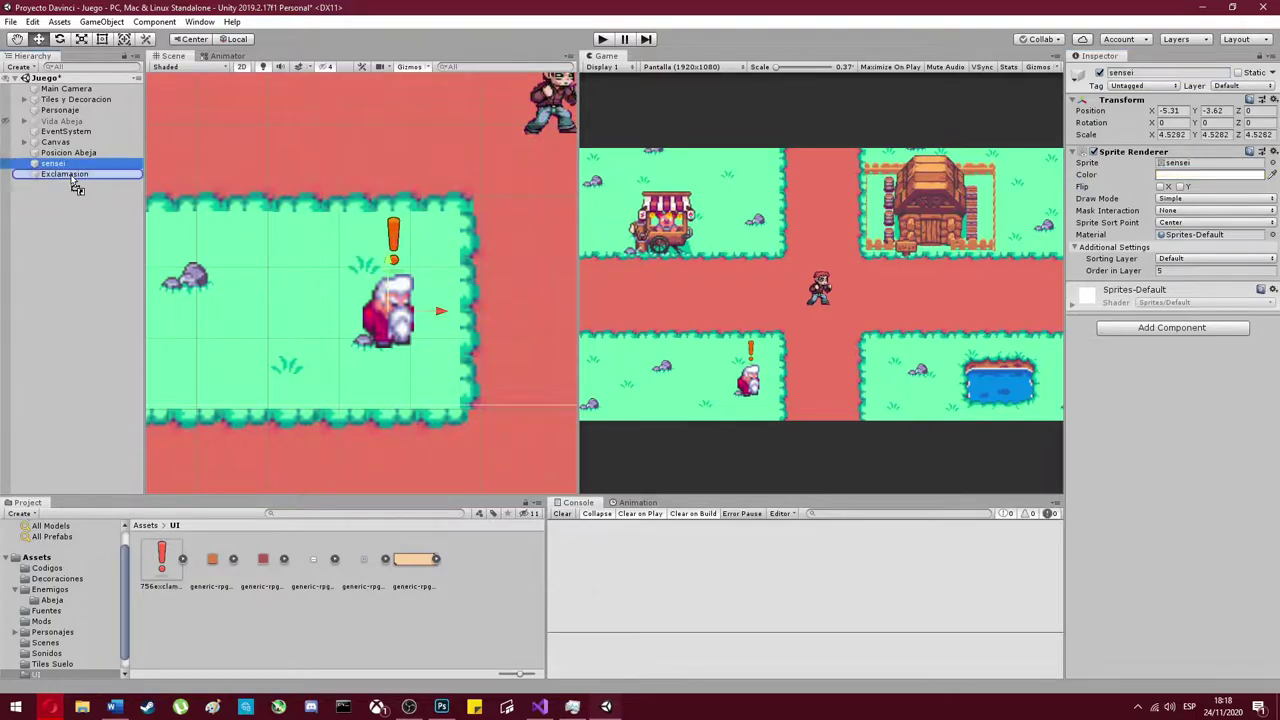
click(378, 295)
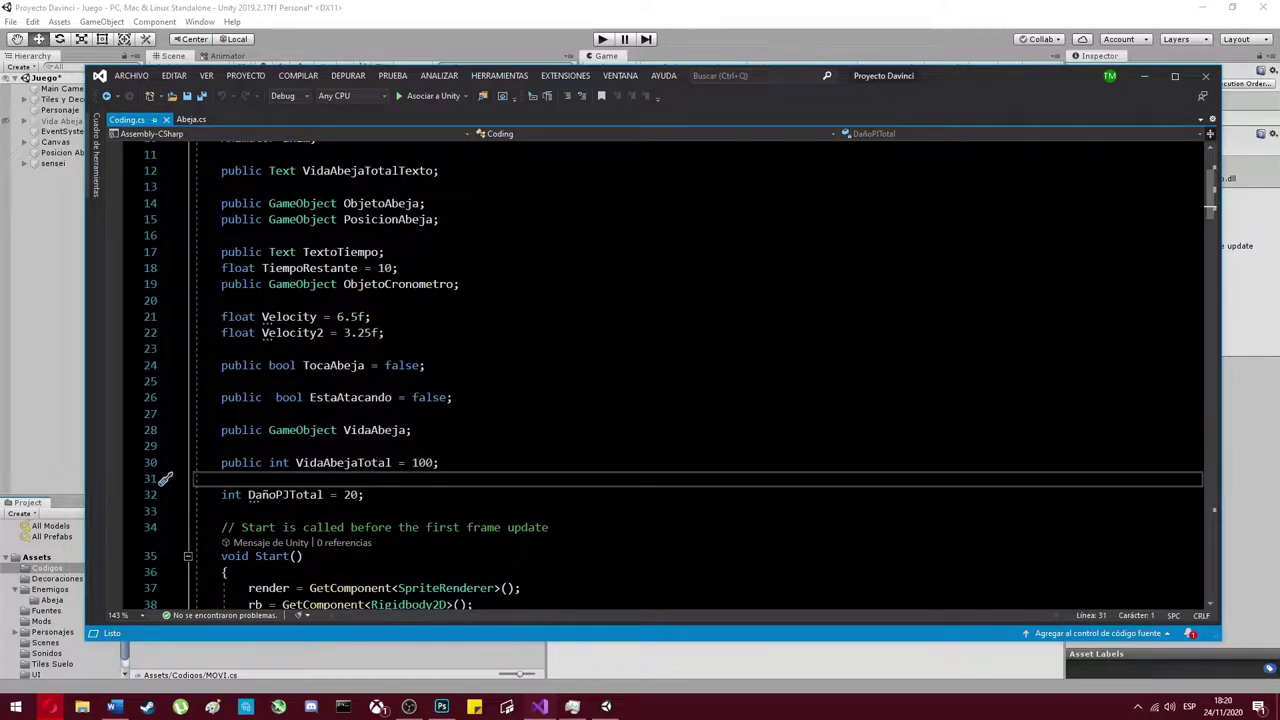
- Declare Transform puntos, Rigidbody2D rb, int index, float speed and range, and Vector2 dir fields
key(alt+Tab)
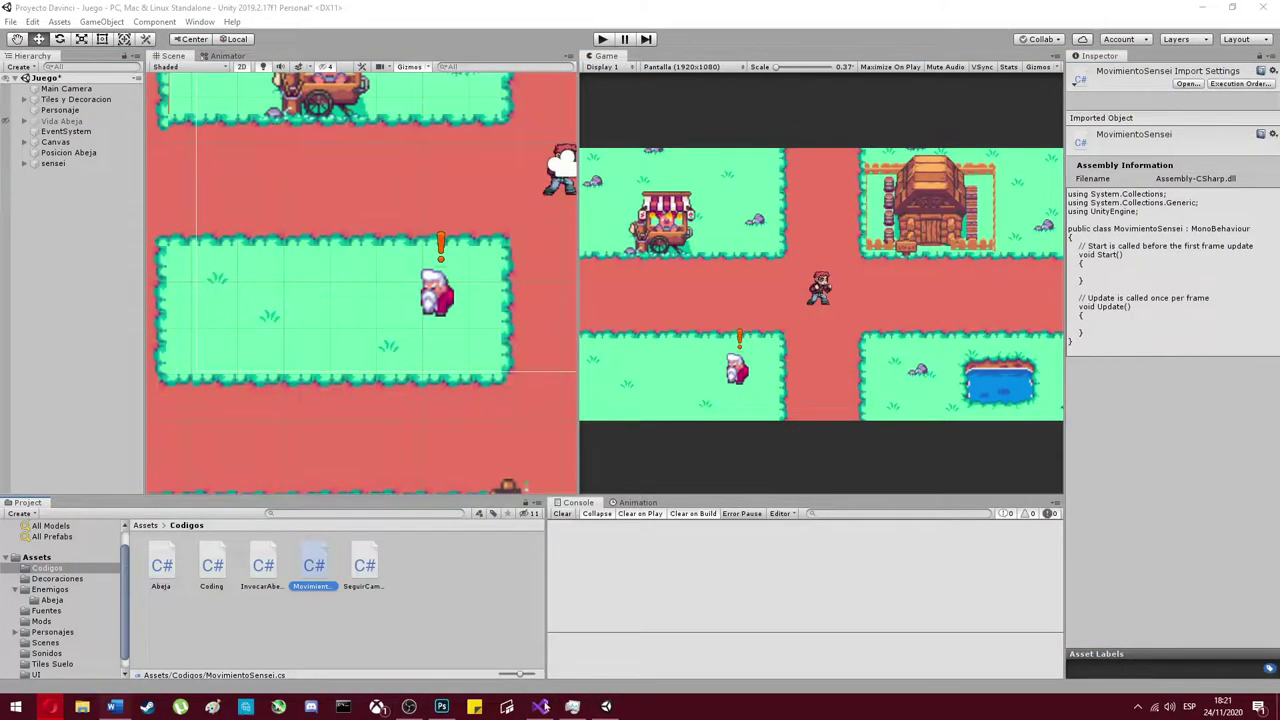
text(public Transform[] puntos;)
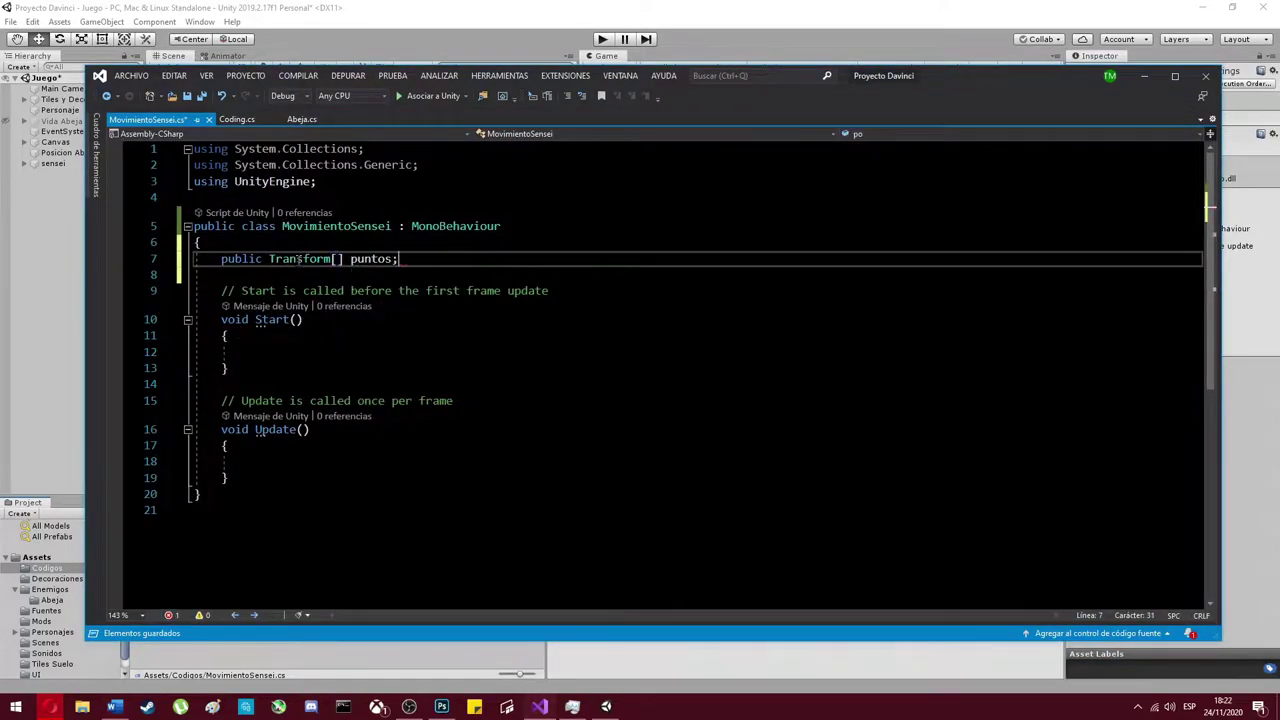
key(Return)
text(Rigidbody2D rb;)
key(Return)
text(int inde)
key(Return)
key(Return)
text(pb)
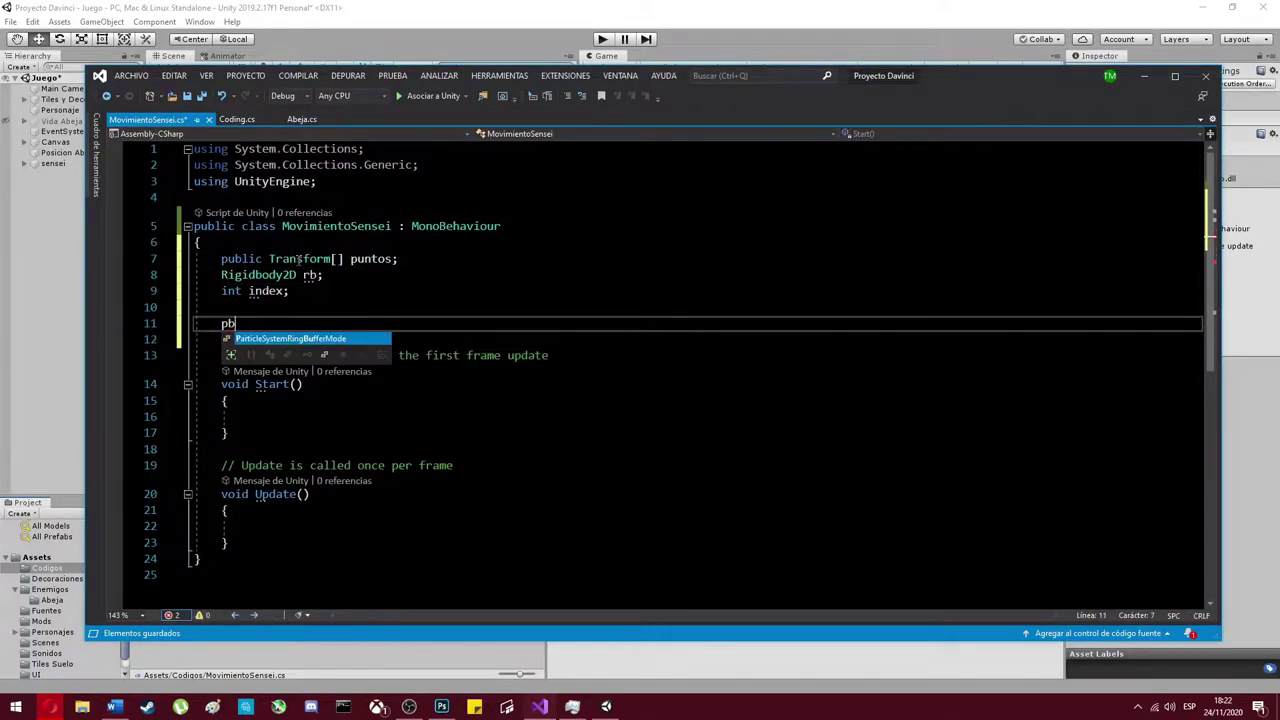
key(BackSpace)
text(float speed; float range;  Vector2 )
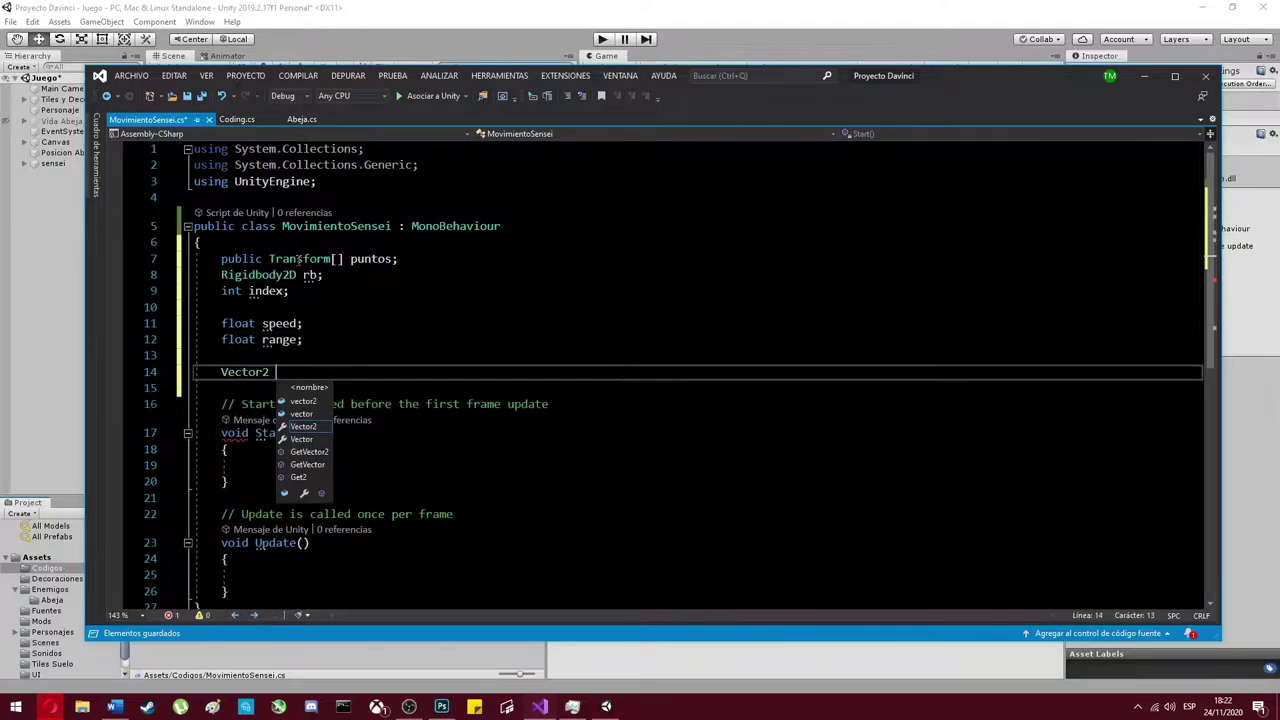
text(dir;)
- Replace Start with FixedUpdate and compute dir toward puntos[index] in Update
drag(230, 352, 200, 272)
key(Delete)
text(fix)
key(Tab)
click(313, 465)
key(Return)
text(dir )
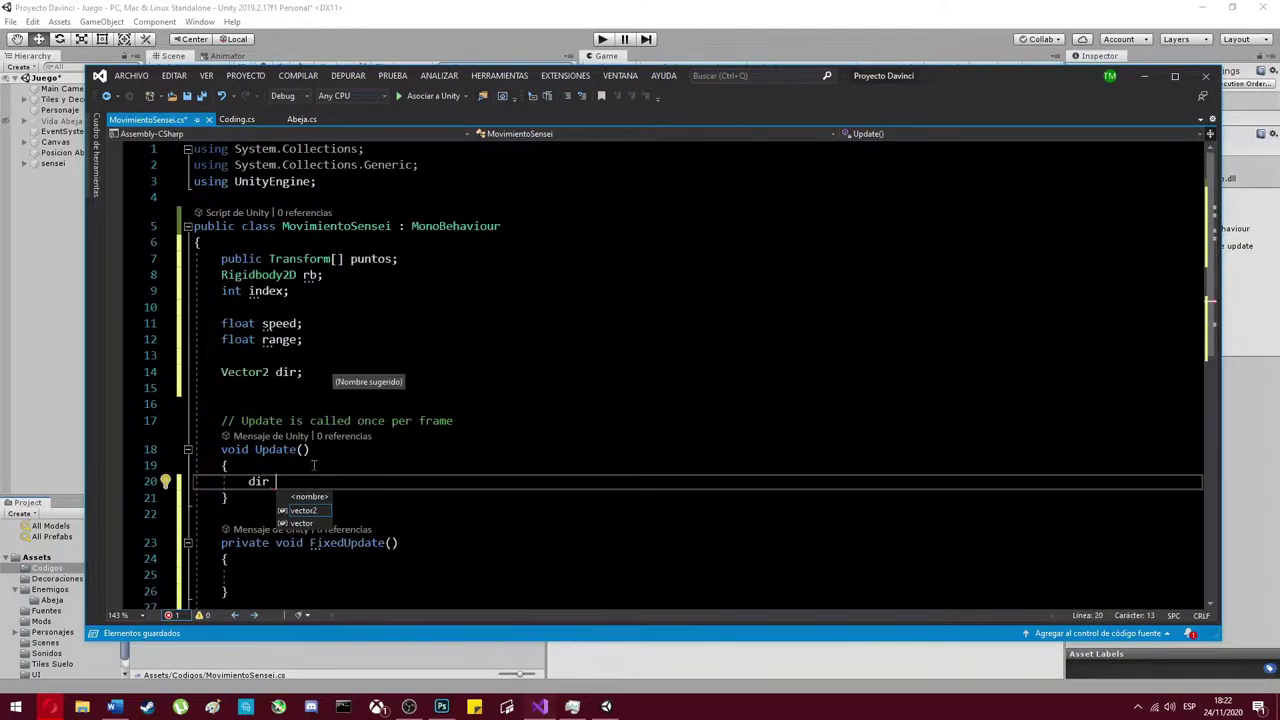
text(= (puntos[puntos].position)
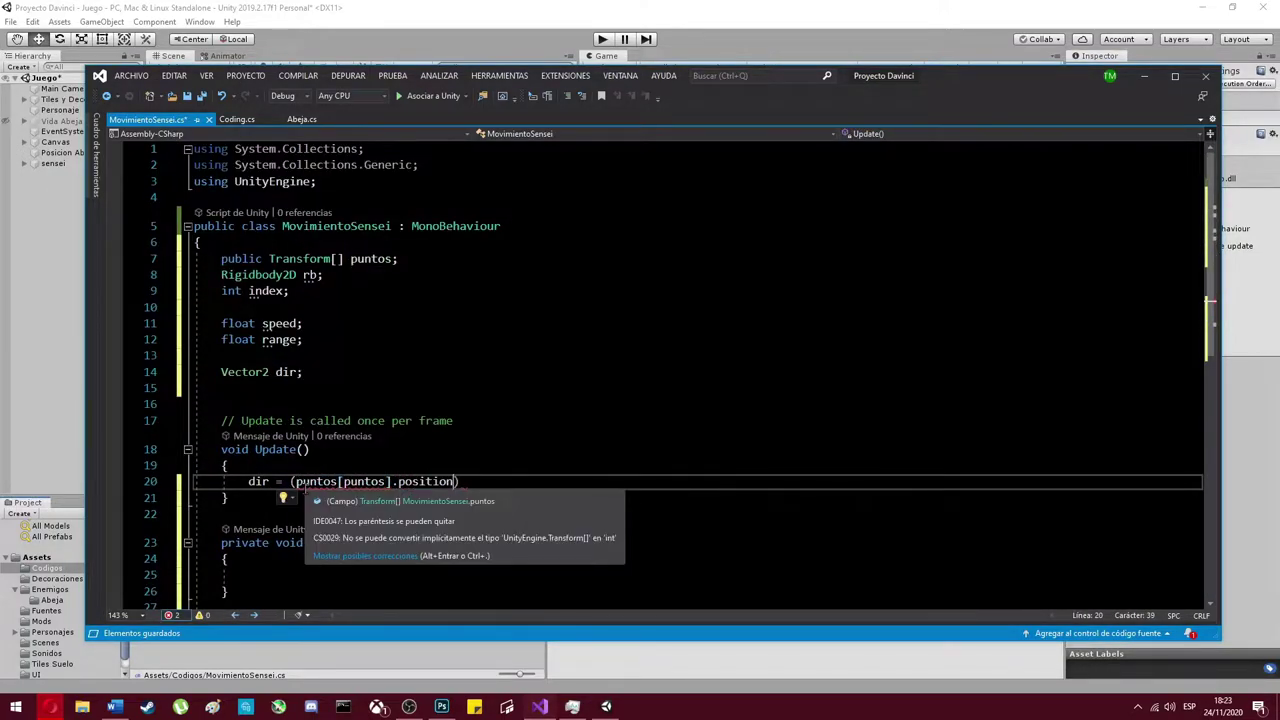
text( - transform.position;)
key(Return)
key(Return)
double_click(362, 481)
text(i)
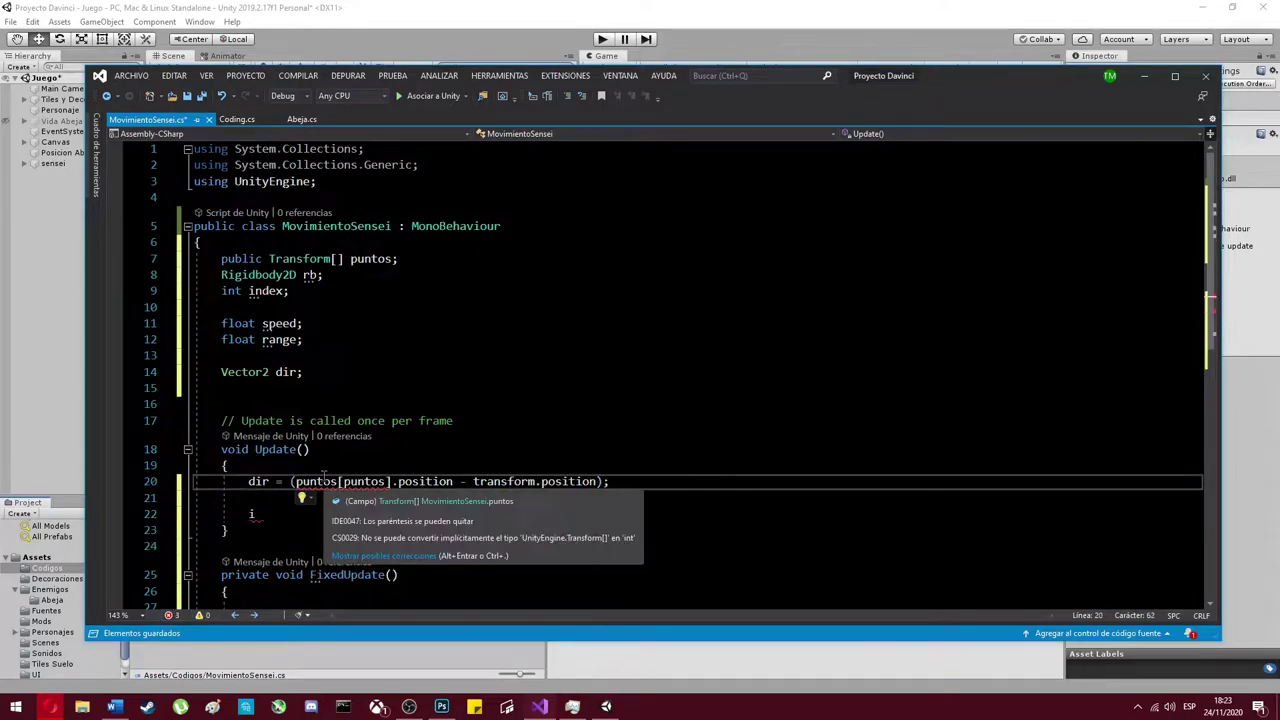
text(ndex)
- Reset index at puntos.Length - 1, otherwise increment it; set rb.velocity = dir.normalized * speed in FixedUpdate
click(251, 513)
text(if)
key(Tab)
key(Tab)
text(tos.Length - 1)
key(Return)
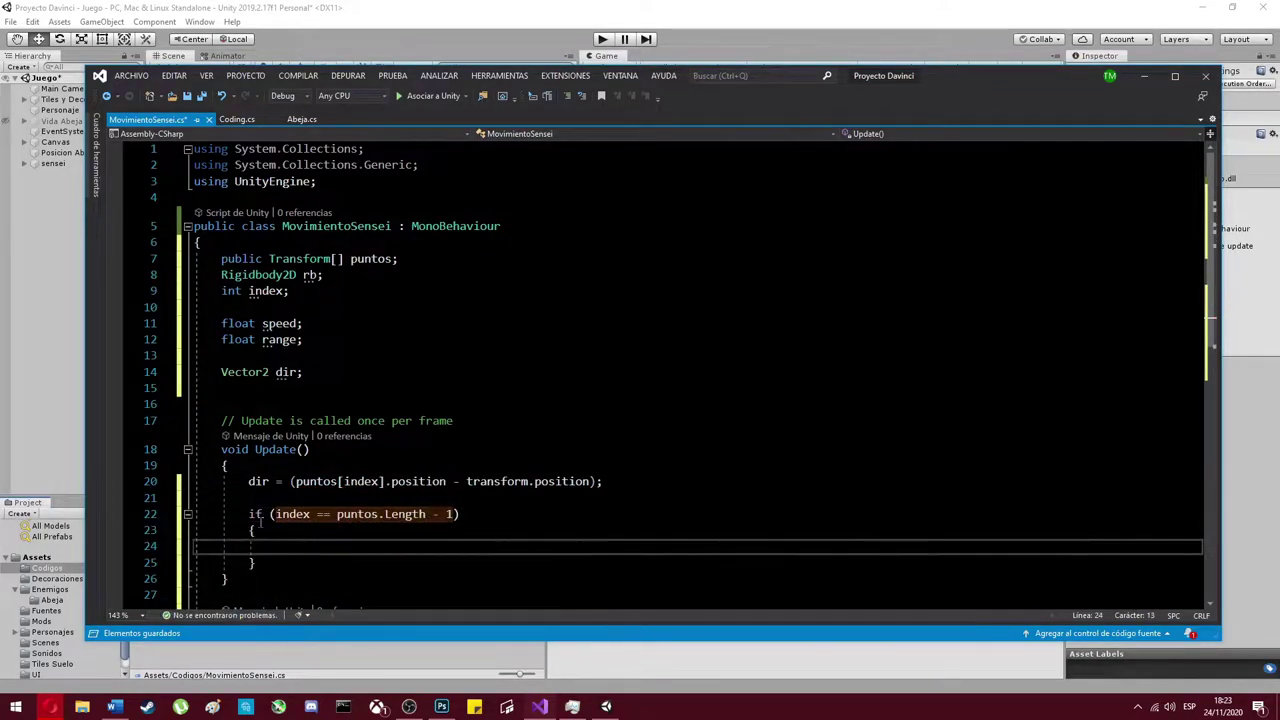
text(index = 0;)
key(Down)
key(Return)
text(else{index++;private void FixedUpdate()rb.velocity = dir)
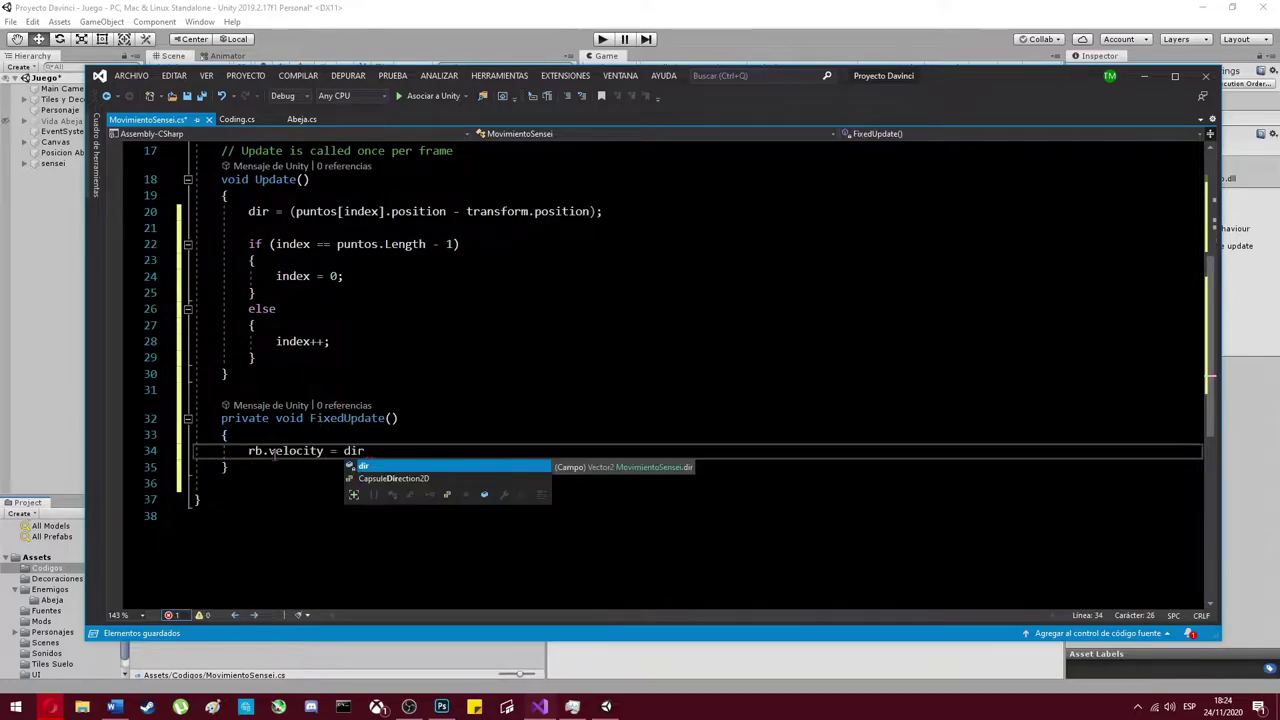
text(.normalized * speed;)
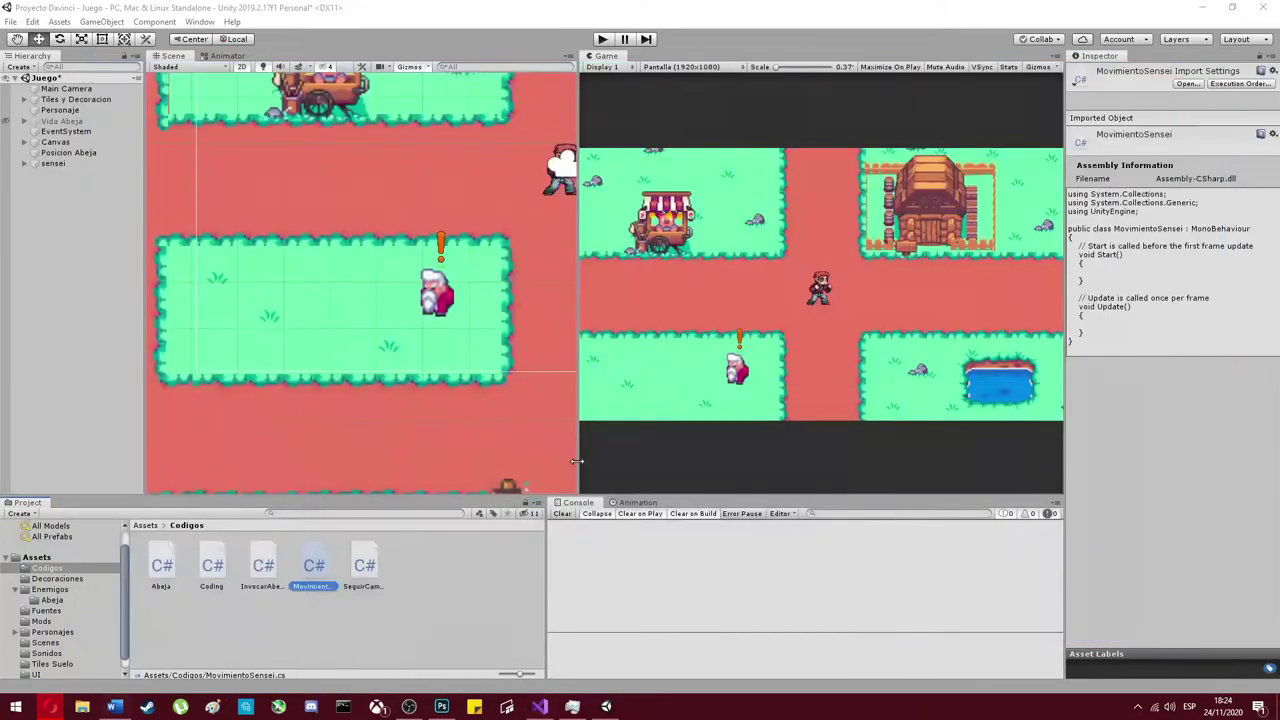
- Create an empty waypoint GameObject for the sensei's patrol and reselect the sensei
click(53, 163)
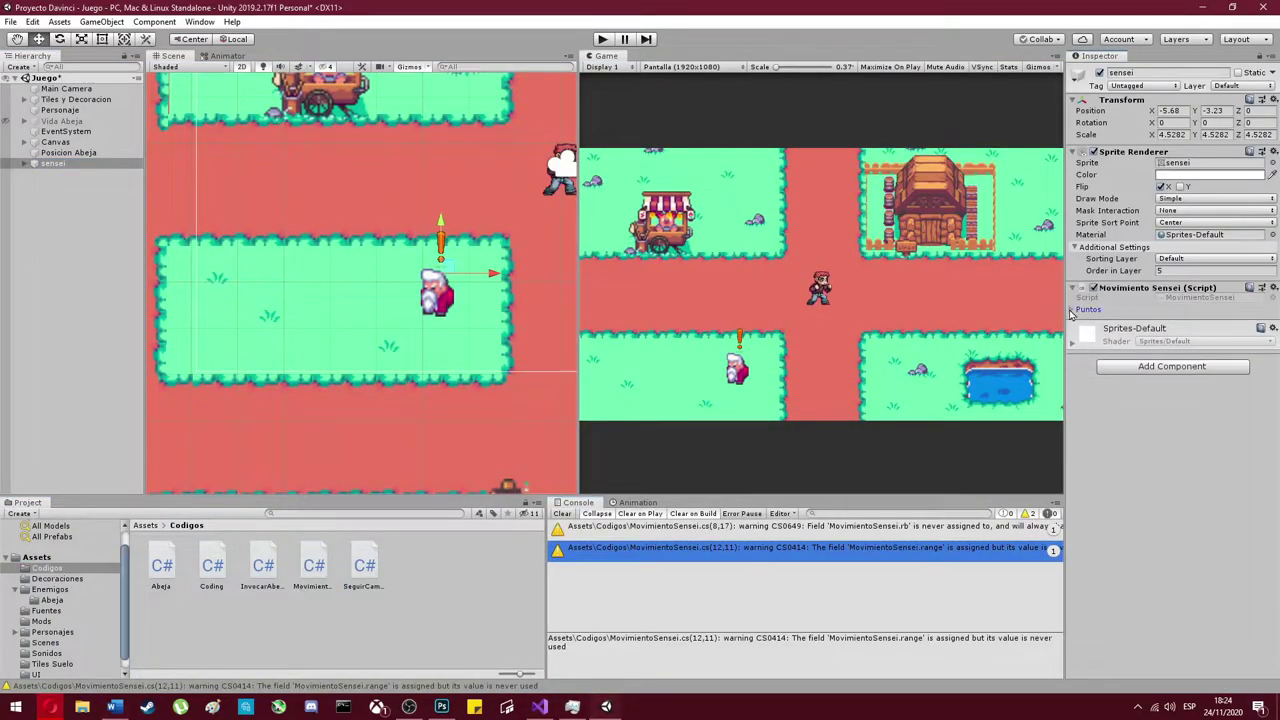
right_click(76, 203)
click(121, 327)
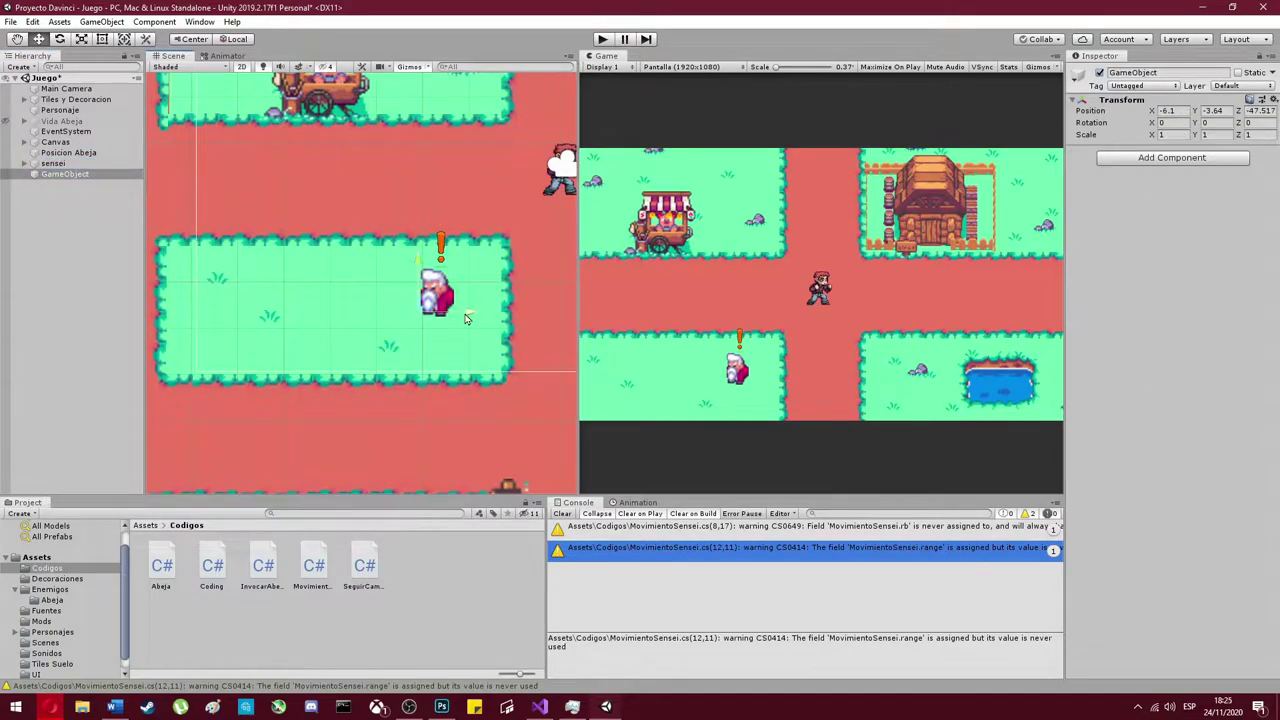
click(53, 163)
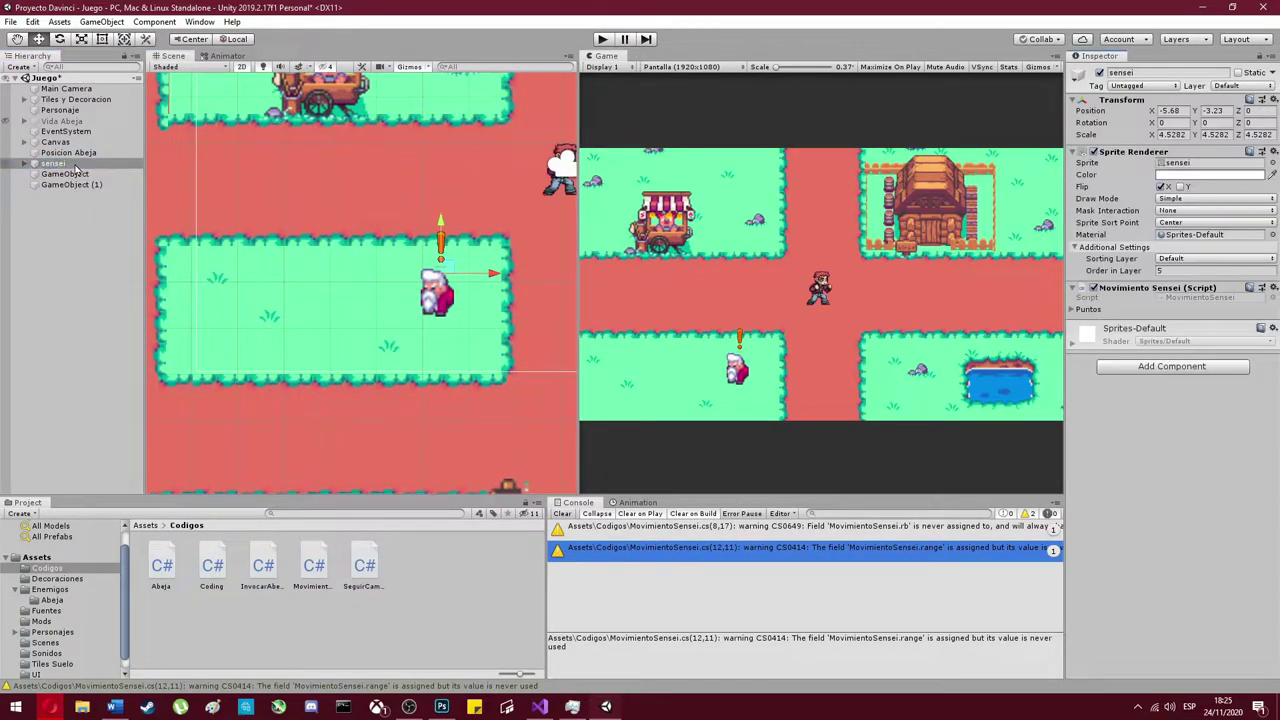
- Play-test the scene repeatedly to check the sensei's patrol with the gravity-free Rigidbody 2D
click(602, 38)
click(602, 38)
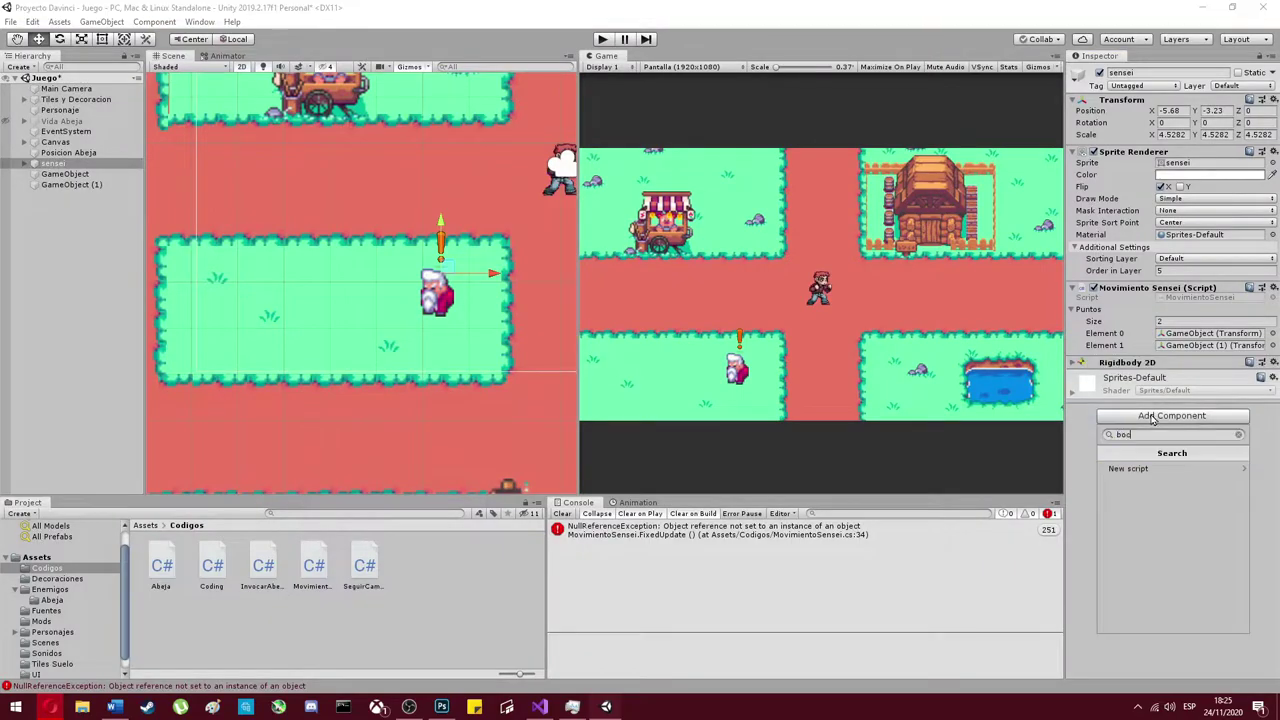
click(602, 38)
click(603, 40)
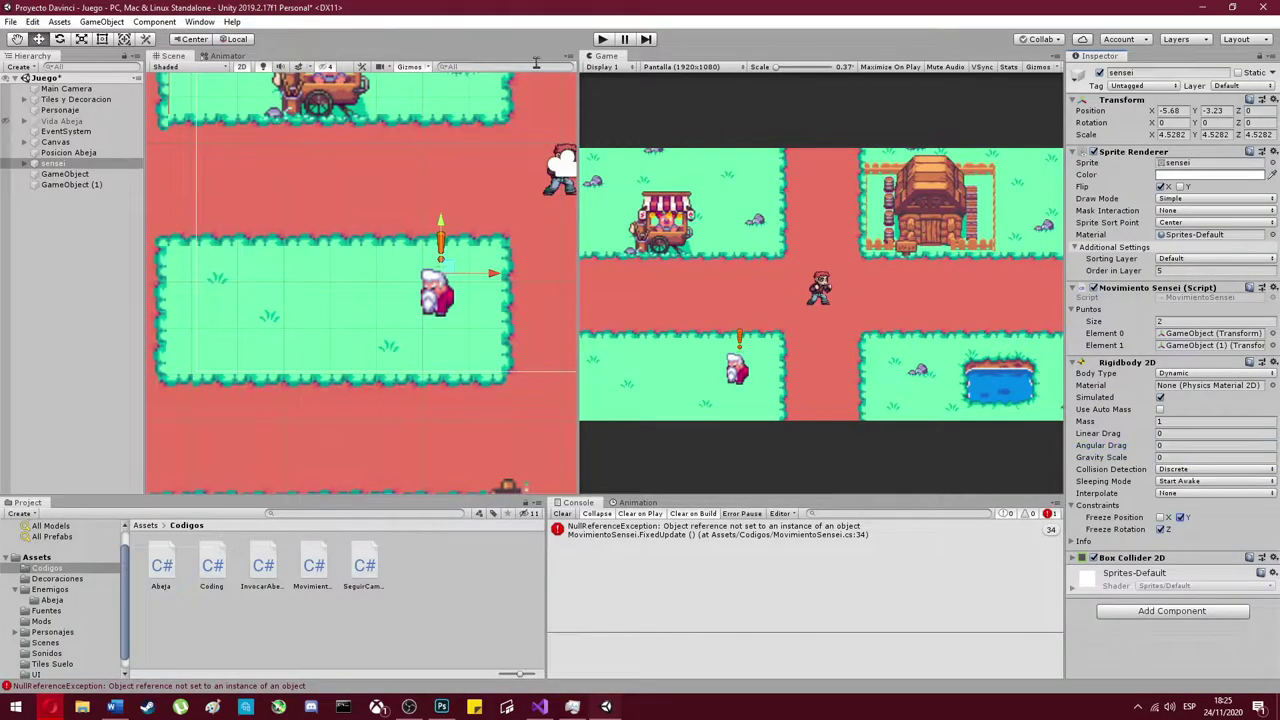
click(602, 39)
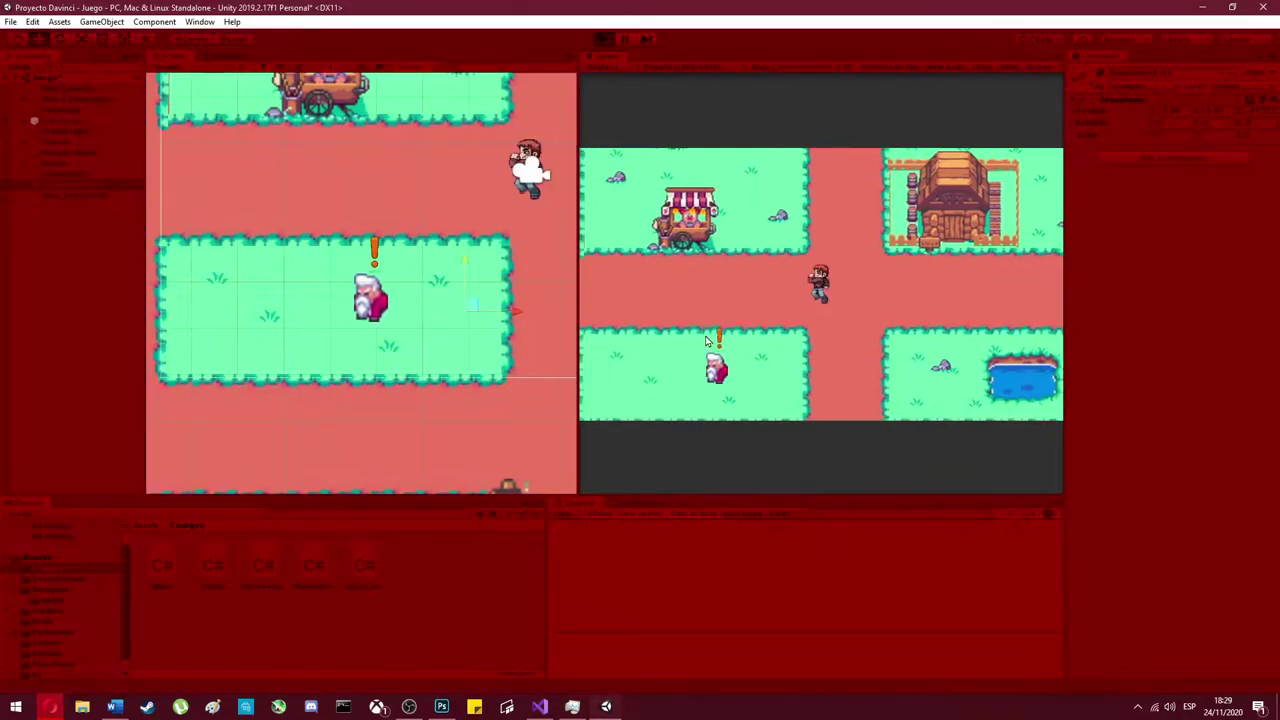
click(602, 39)
click(602, 39)
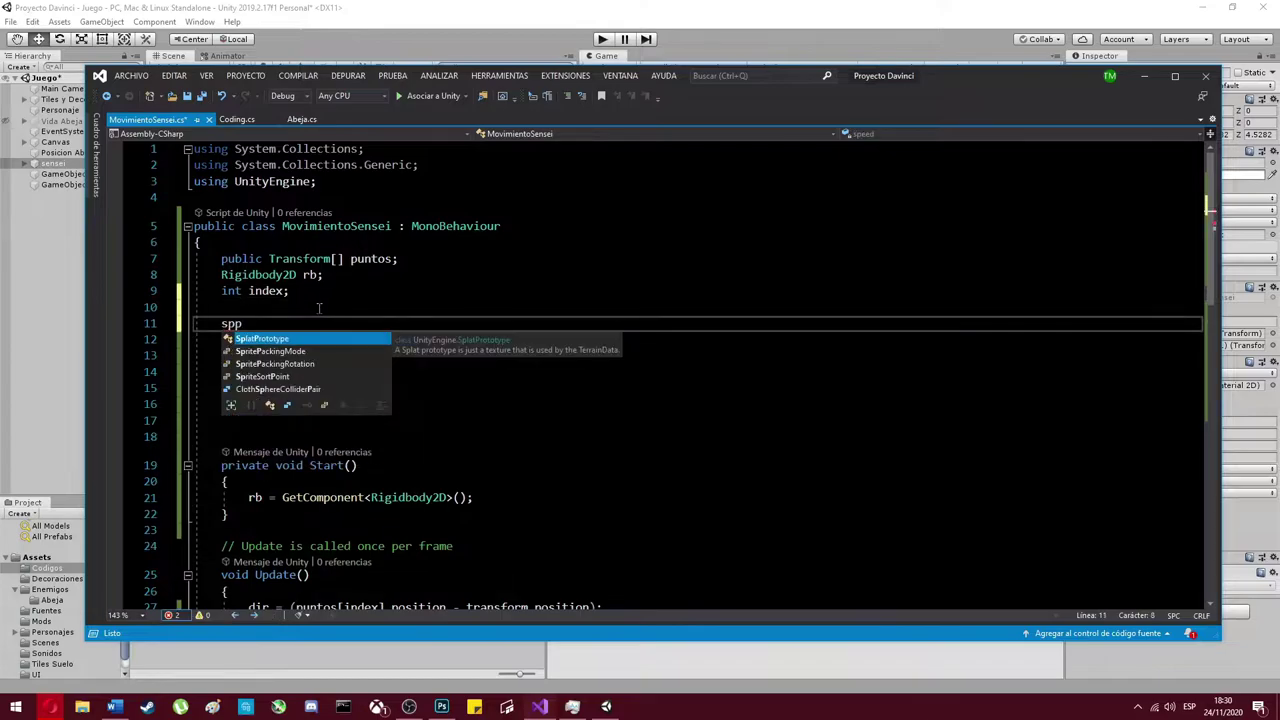
- Declare a SpriteRenderer sprite field, assign it with GetComponent<SpriteRenderer>() in Start, and save
key(BackSpace)
text(riteRenderer sprite;)
click(538, 366)
key(Return)
text(sprite = s)
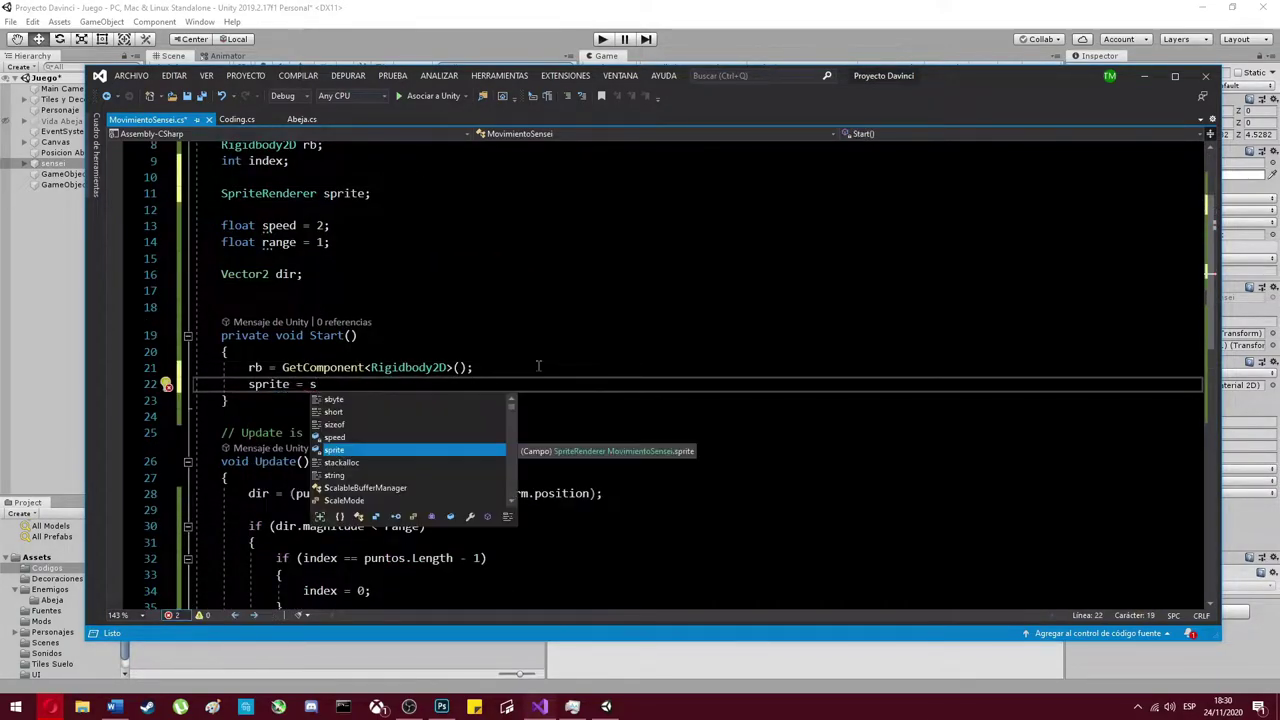
key(BackSpace)
text(GetComponent<SpriteRenderer>();)
key(ctrl+s)
- Set sprite.flipX to true after the index reset and to false after the index increment
scroll(441, 363, down, 5)
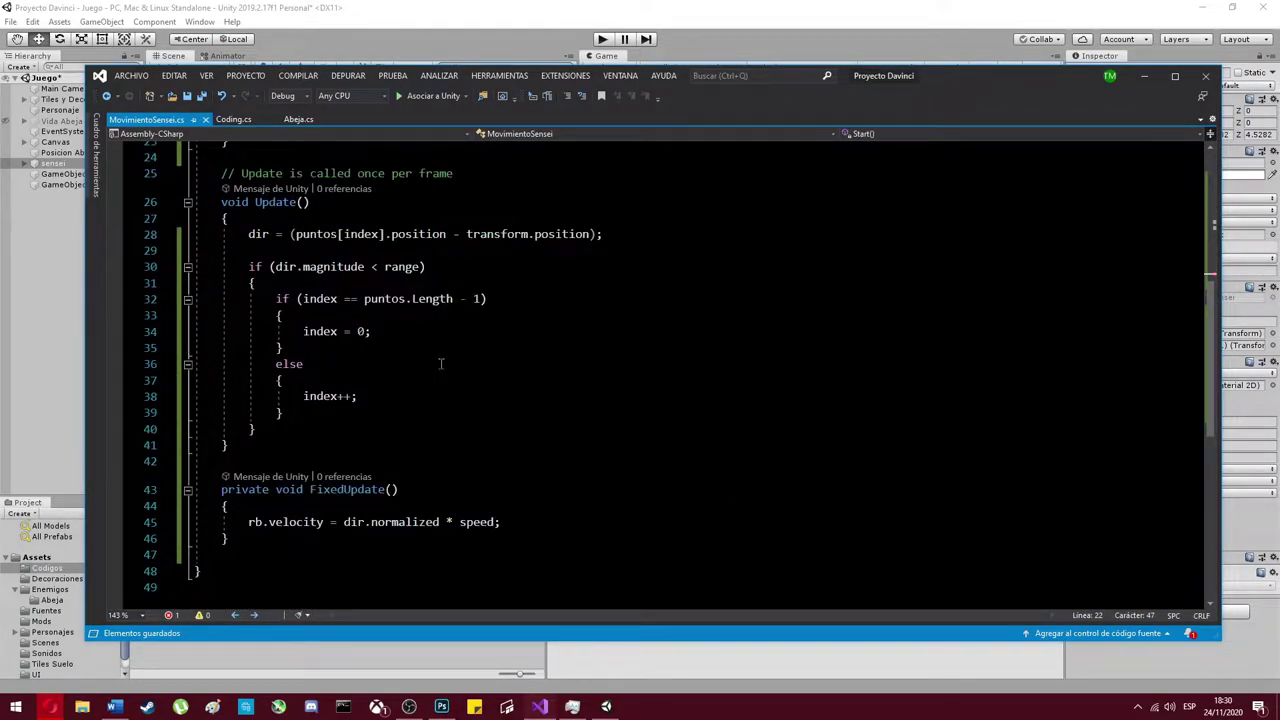
key(Return)
text(sprite.flipX = trur)
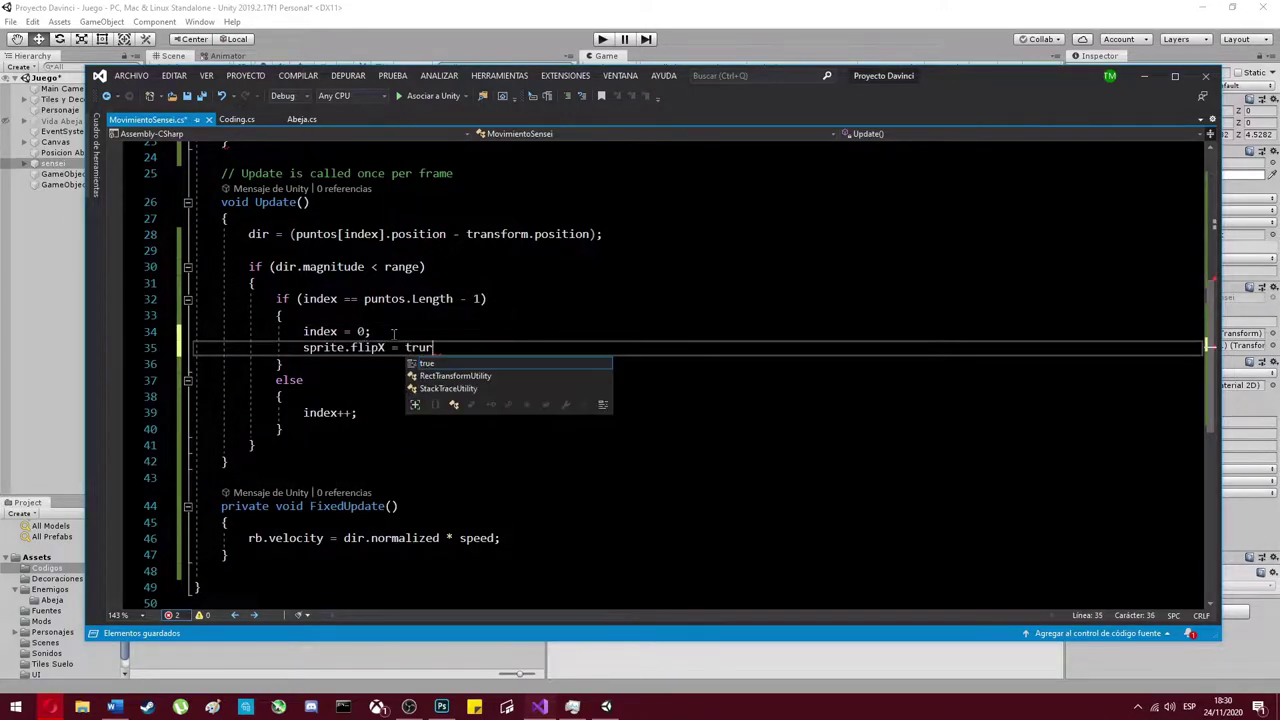
text(e;)
click(374, 412)
text(sprite.flipX = fa)
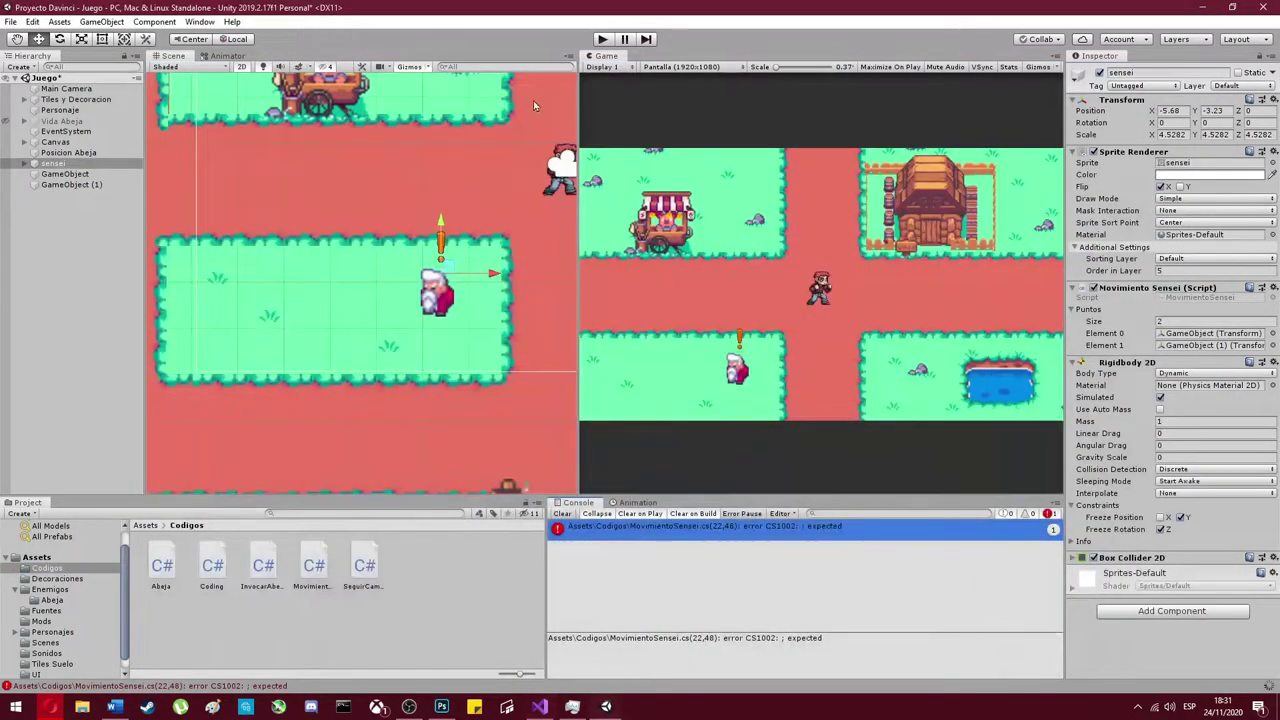
- Play-test the scene, walking the player left and down to watch the sensei patrol and flip
click(600, 40)
key(Left)
key(Down)
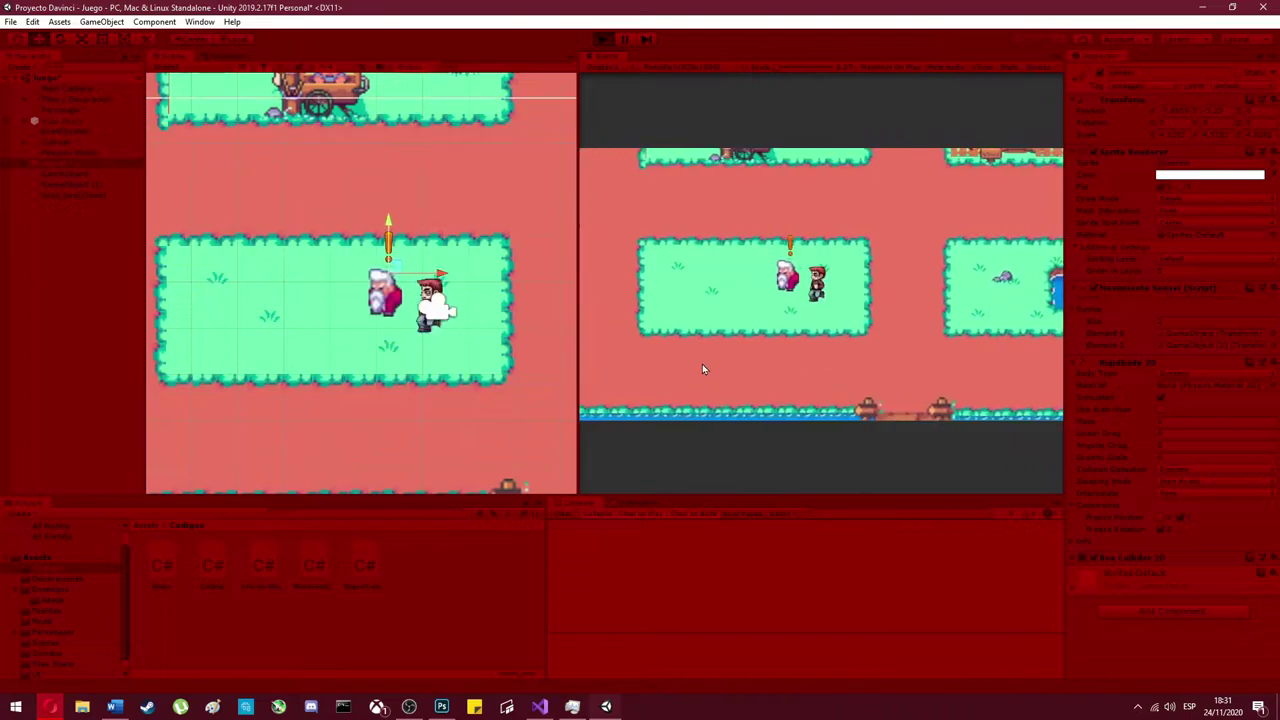
click(601, 40)
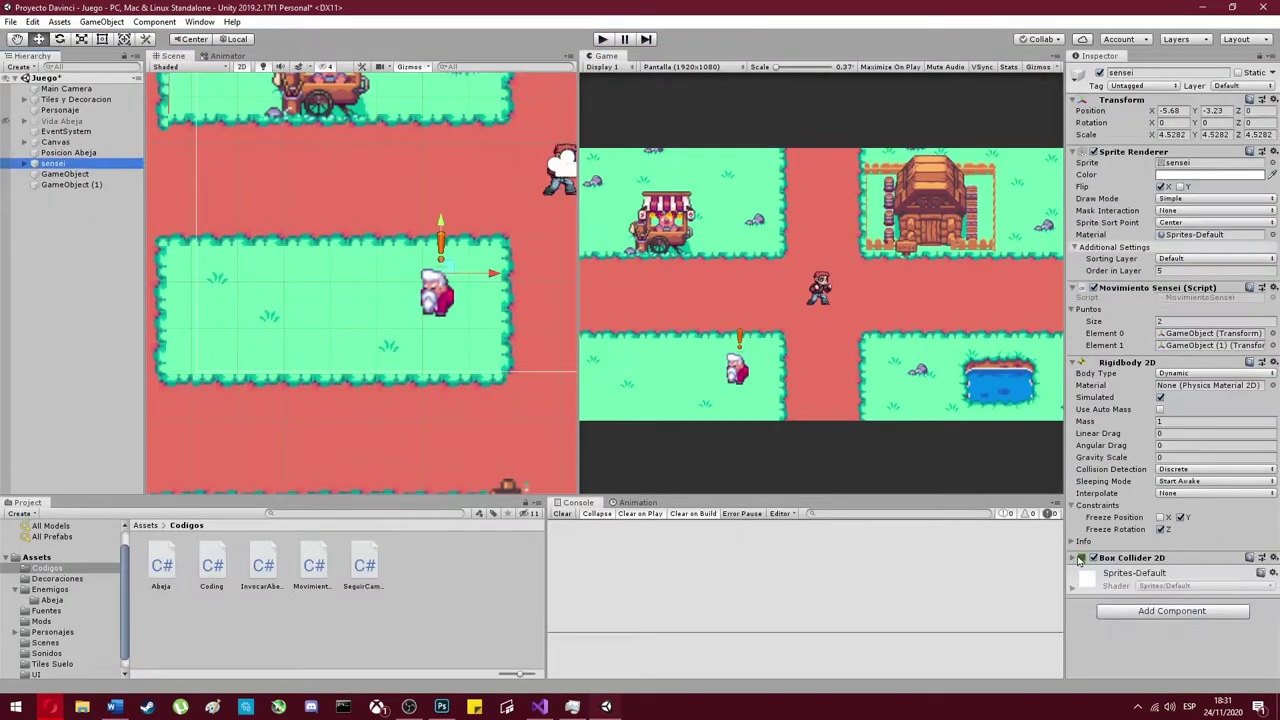
click(603, 40)
click(601, 40)
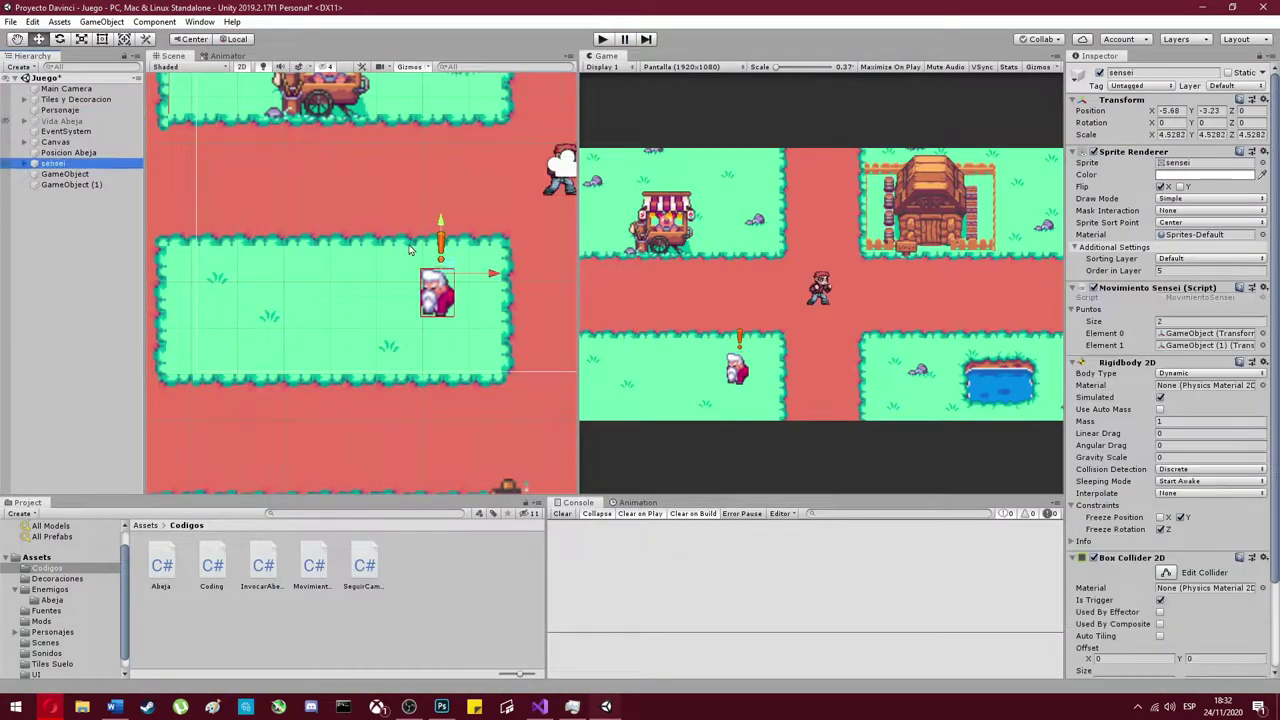
click(603, 40)
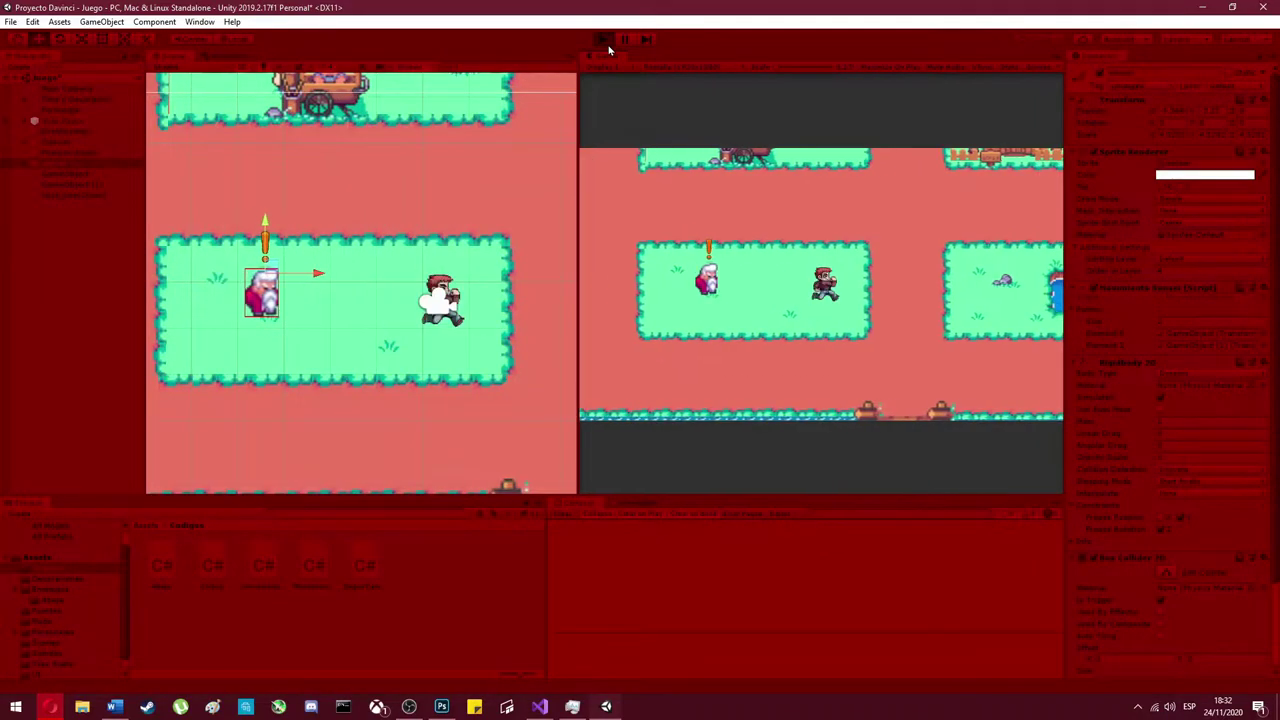
click(603, 40)
click(605, 40)
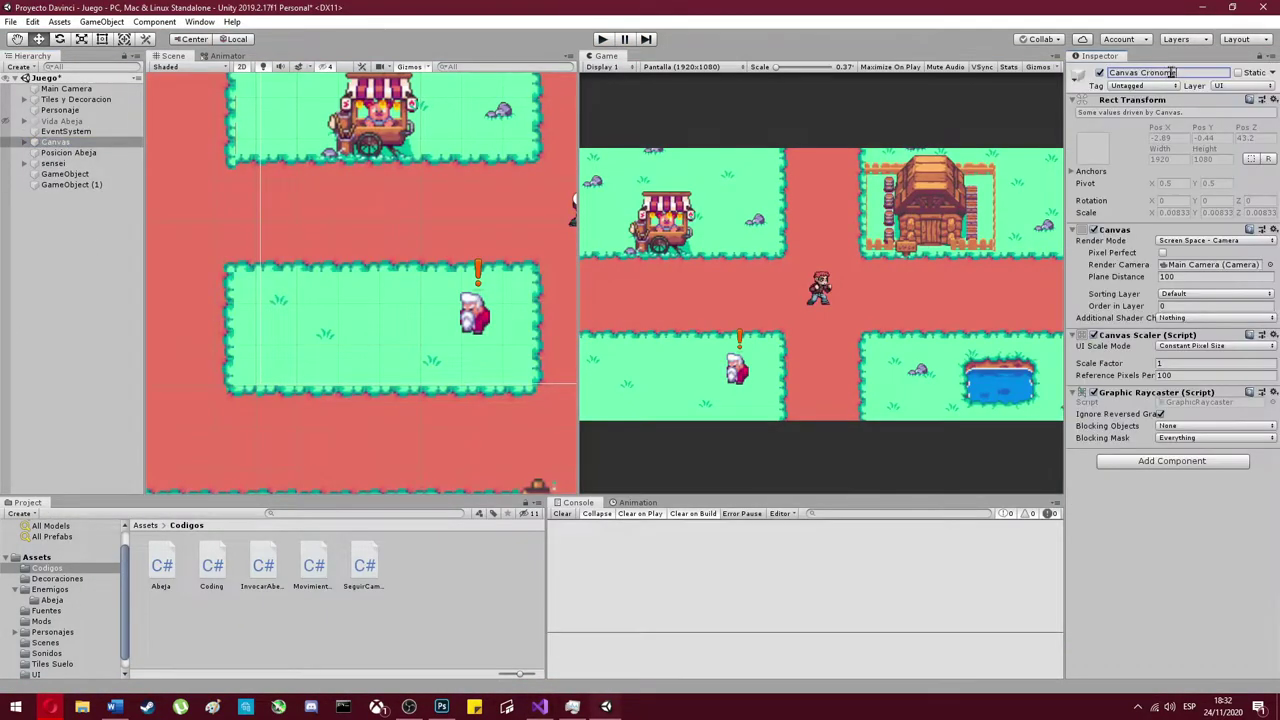
- Rename the old canvas to Canvas Cronometro, add a Screen Space - Camera canvas with text, and parent it to sensei
right_click(56, 224)
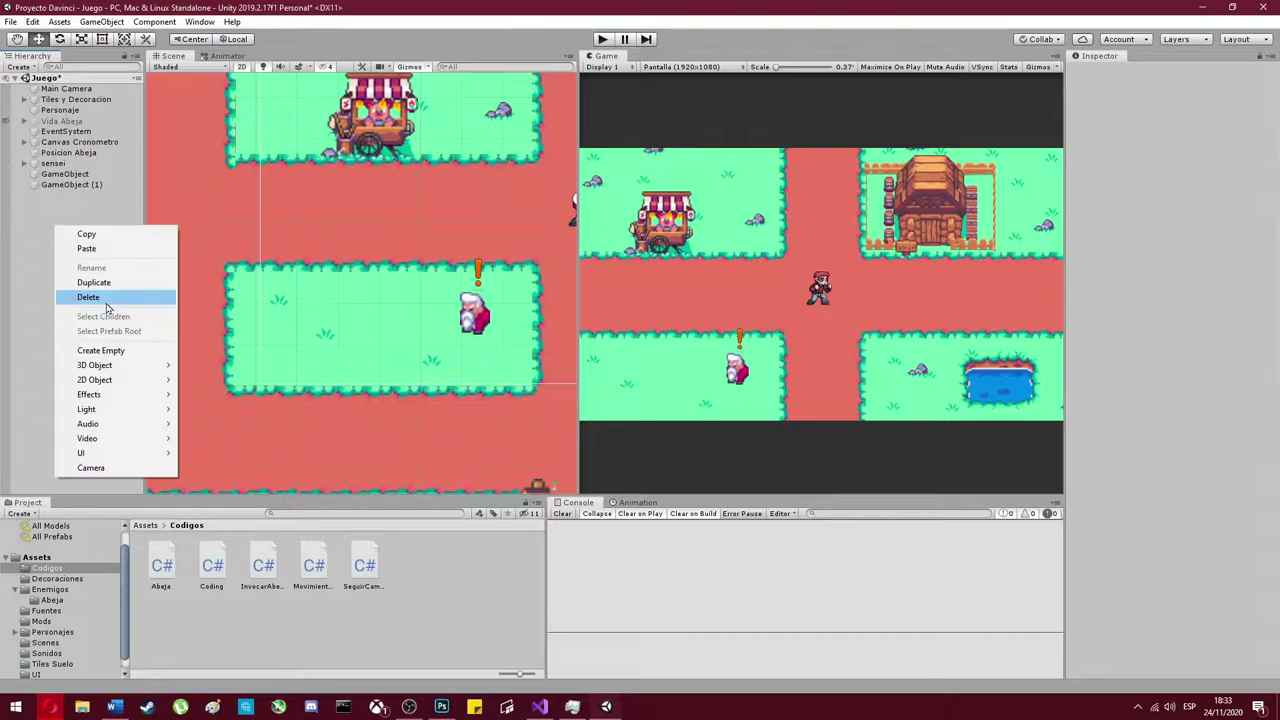
click(100, 458)
right_click(64, 195)
click(150, 430)
click(55, 195)
click(1215, 241)
click(1200, 270)
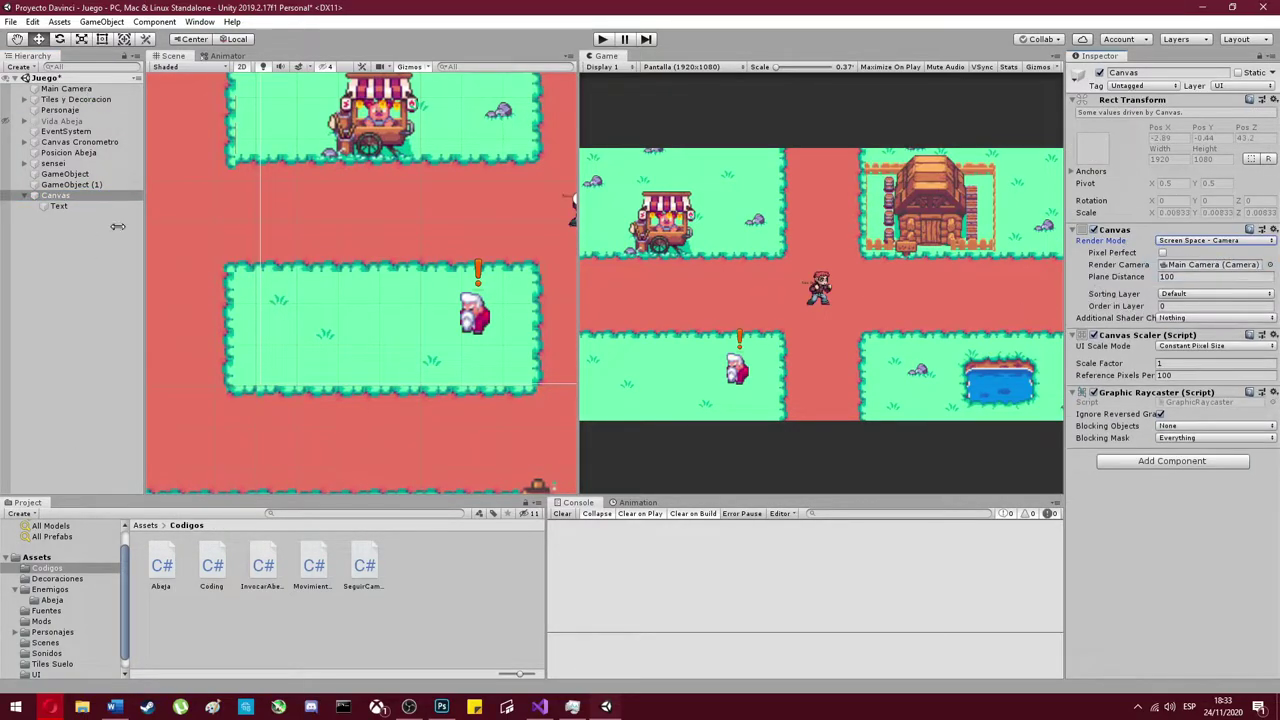
click(58, 206)
drag(58, 174, 52, 164)
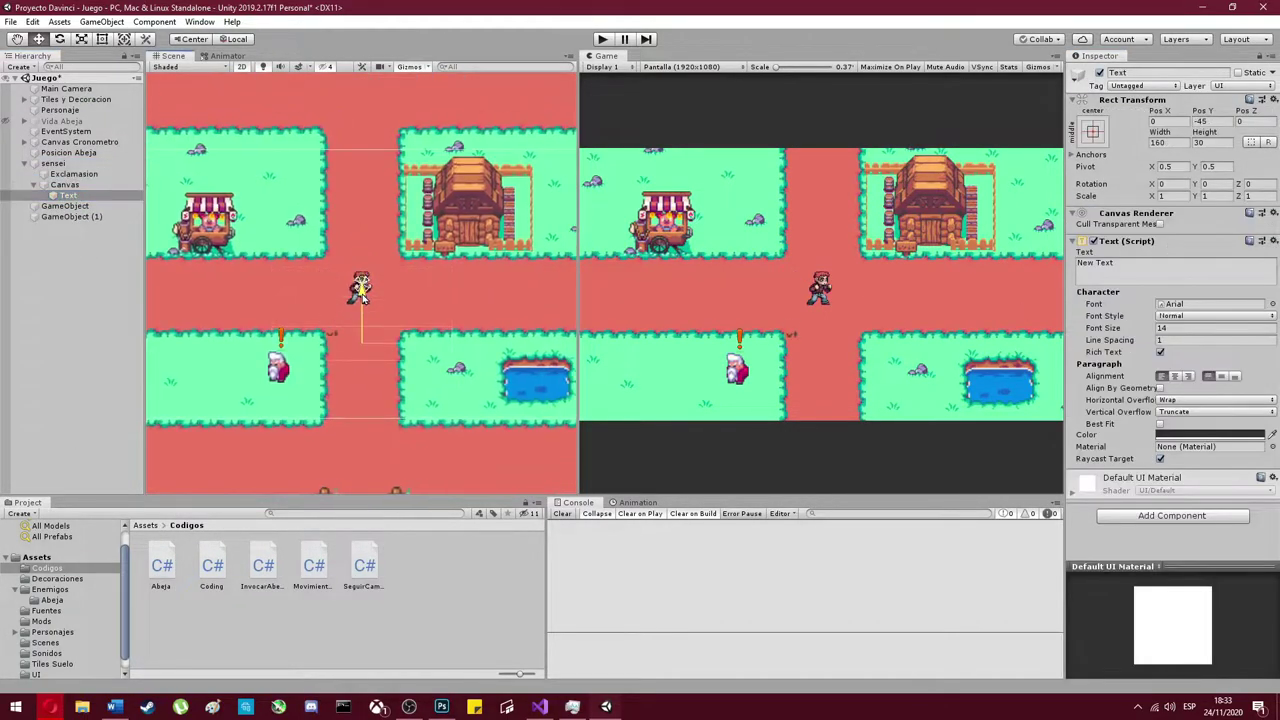
- Group the six sign images under a new empty Fondo and add a text box sized to the sign
scroll(509, 375, up, 2)
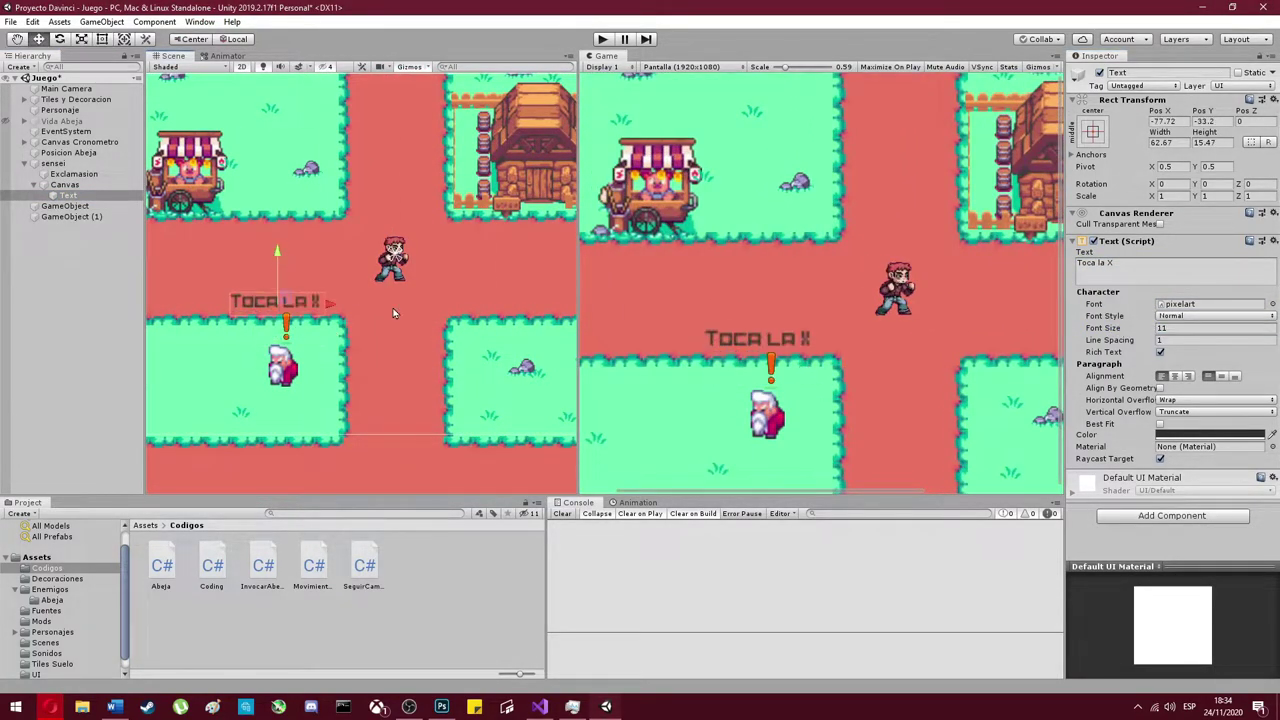
right_click(62, 198)
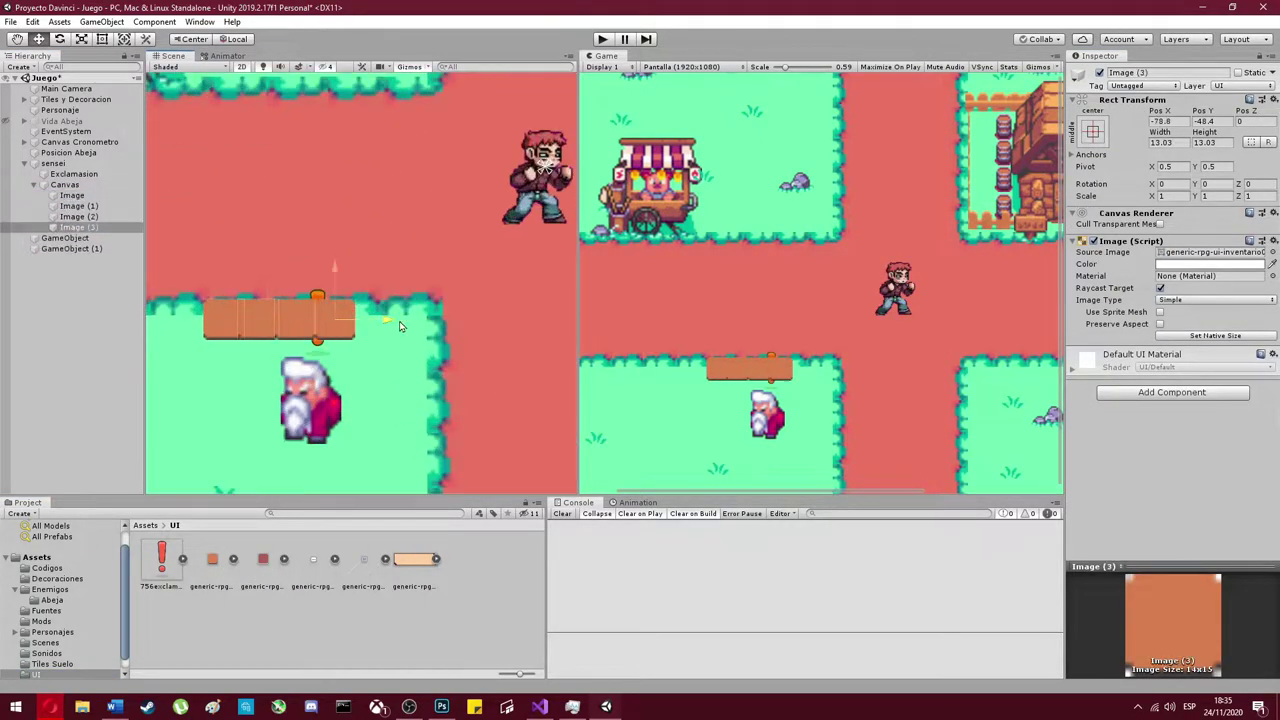
click(100, 437)
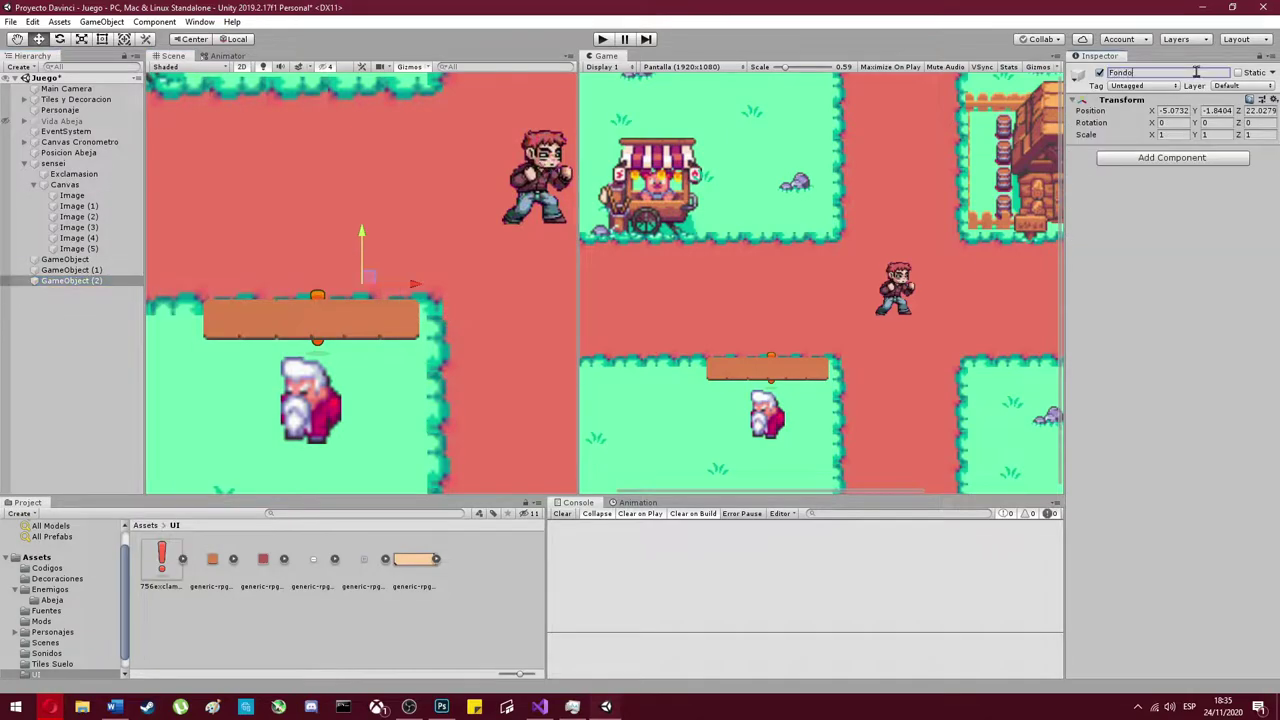
drag(70, 230, 60, 195)
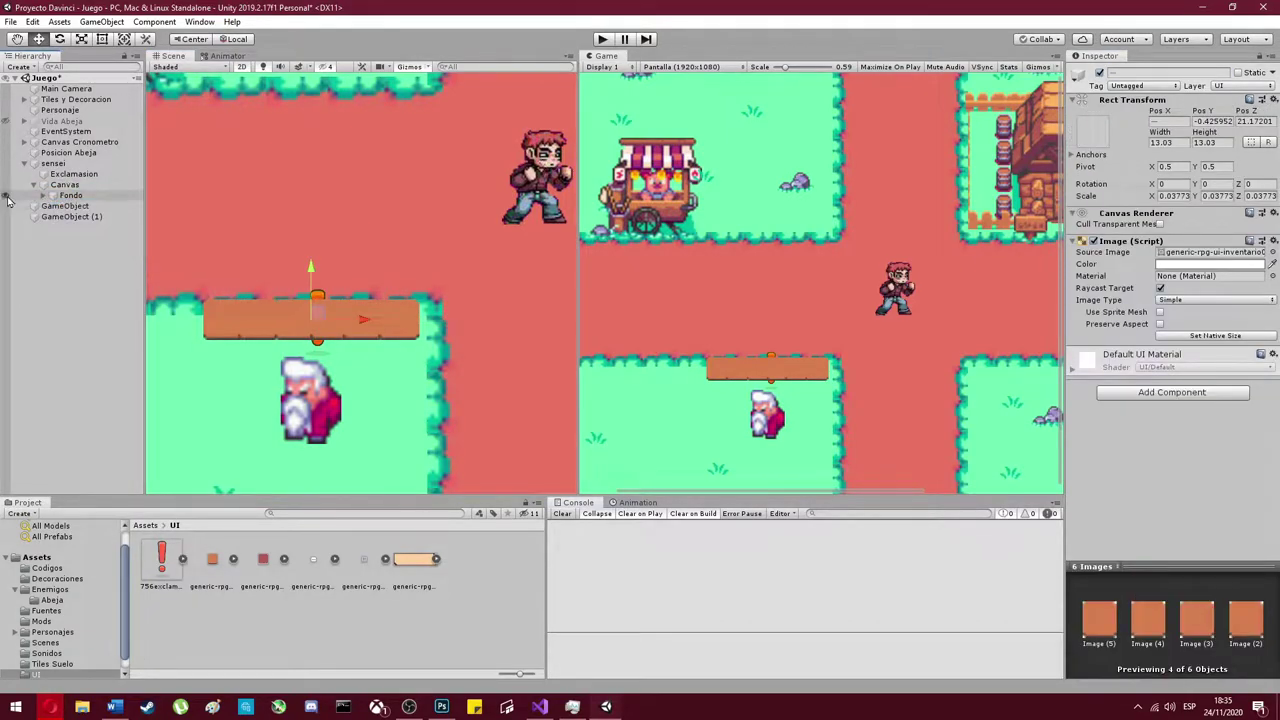
right_click(60, 185)
click(218, 412)
scroll(476, 326, down, 2)
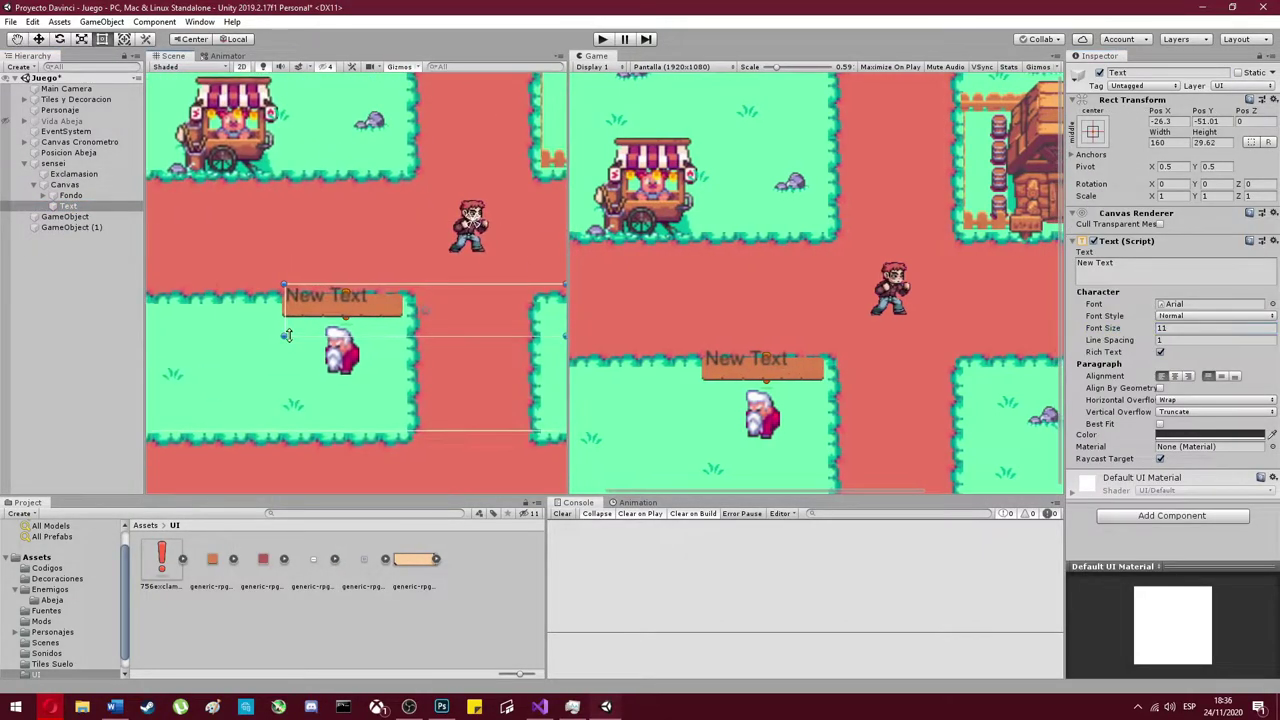
drag(400, 320, 330, 300)
scroll(248, 299, up, 4)
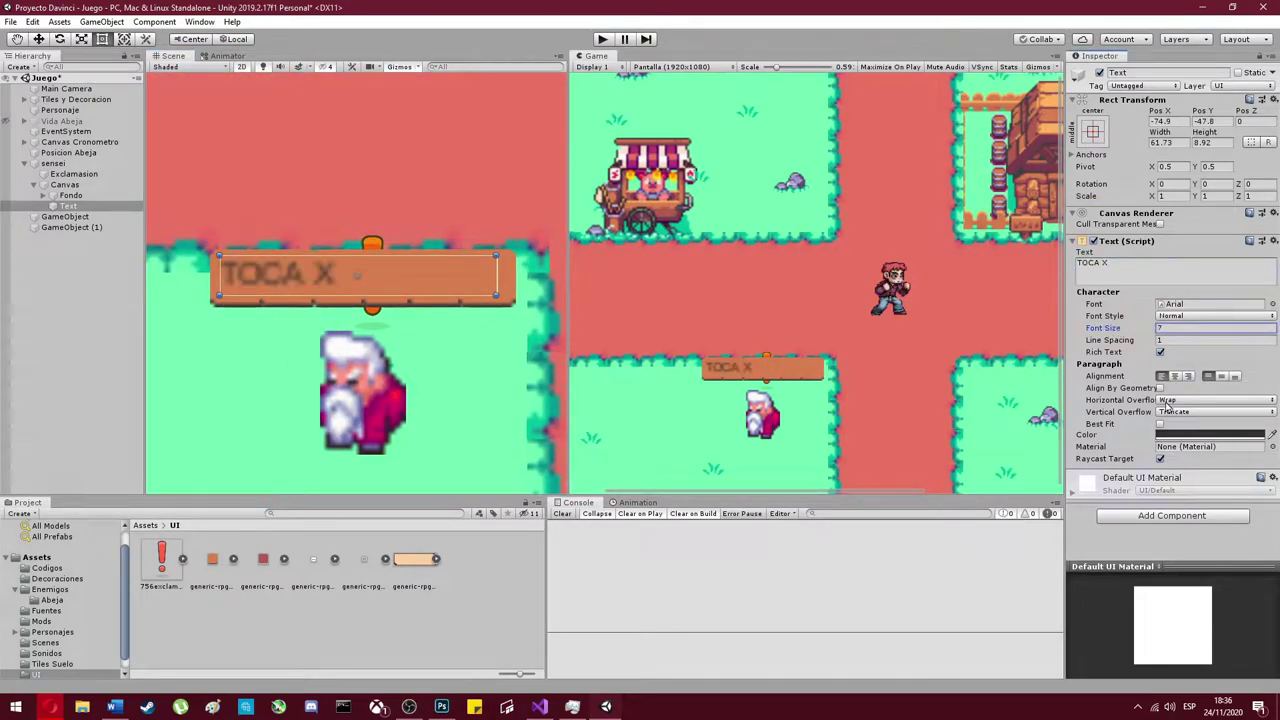
- Set the sensei canvas to Scale With Screen Size at 1920×1080 and preview the sign in Play mode
click(60, 185)
click(1215, 345)
click(1180, 371)
double_click(1232, 373)
text(1080)
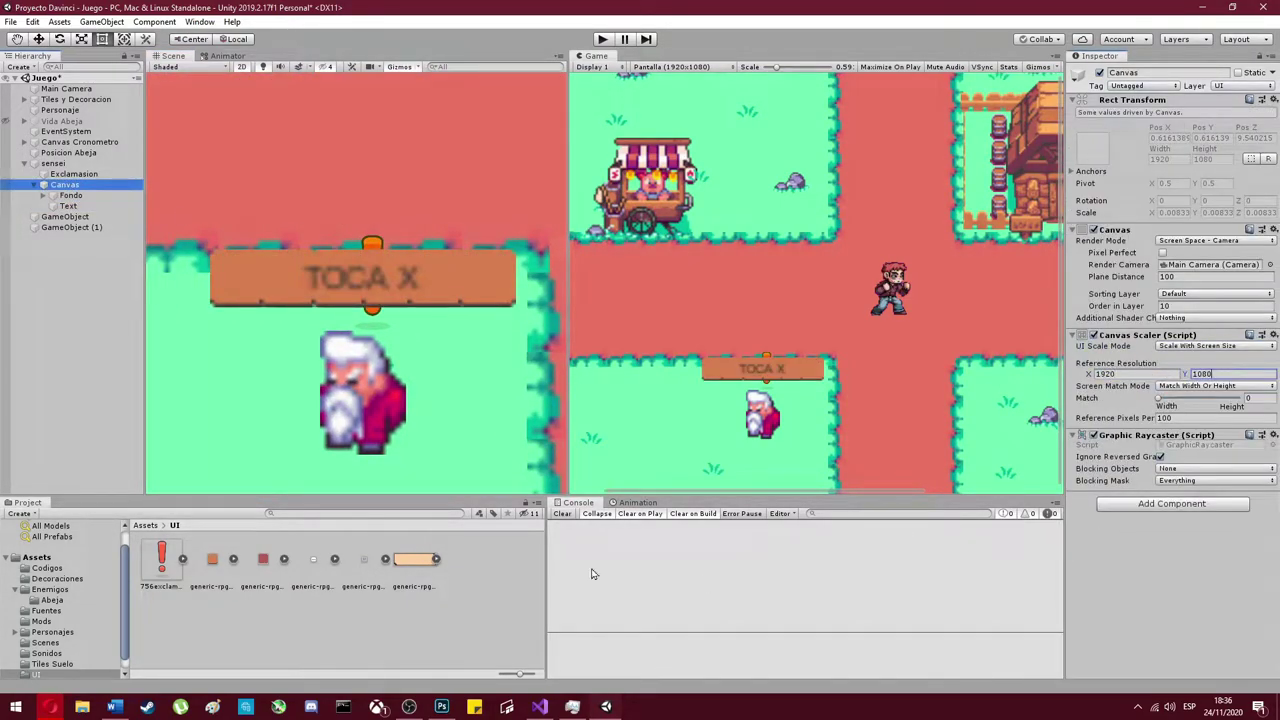
click(68, 205)
click(602, 40)
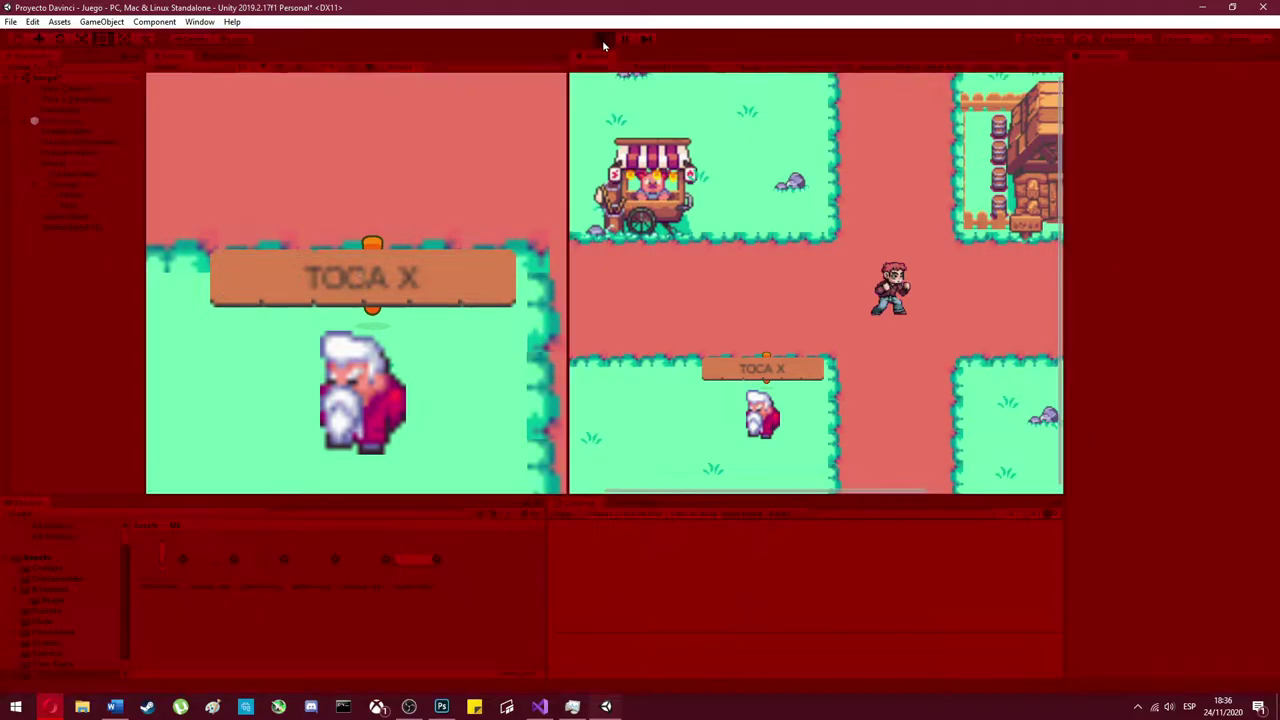
click(602, 40)
- Adjust the sign images and text, set the wording to TOCA X, and name the canvas Canvas Sensei
double_click(60, 216)
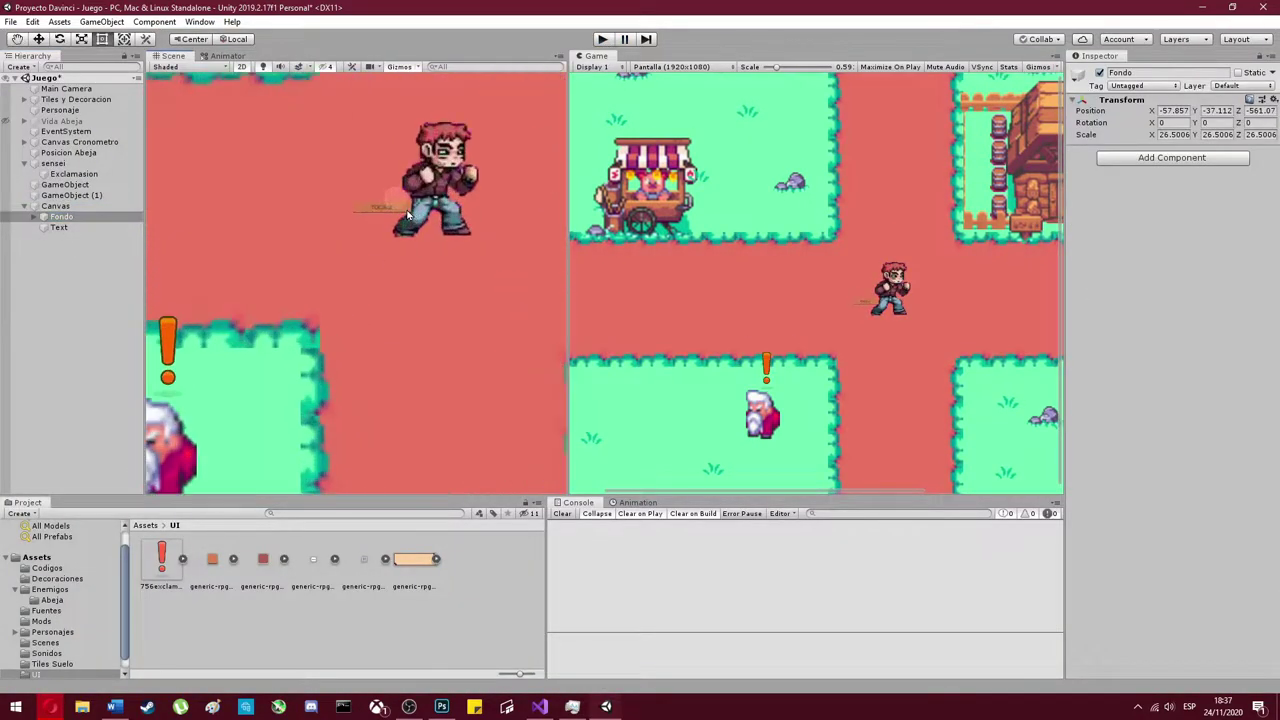
click(72, 228)
shift+click(79, 280)
key(f)
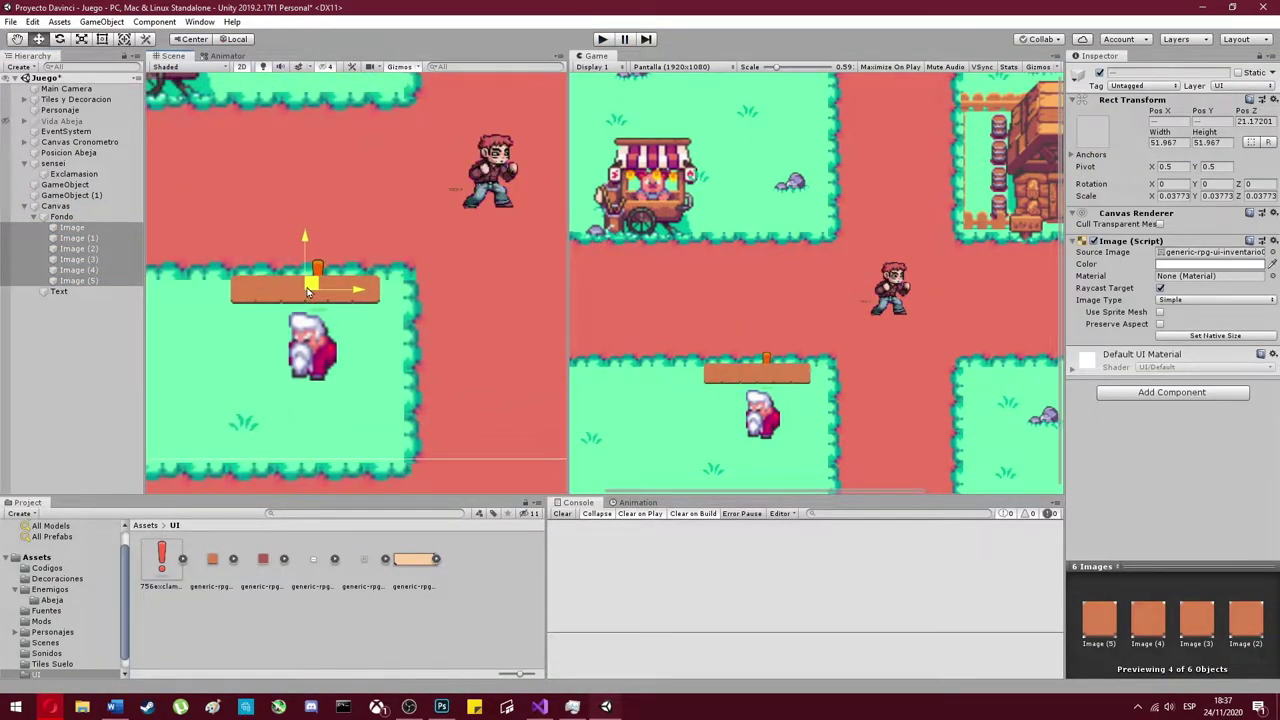
click(280, 283)
key(t)
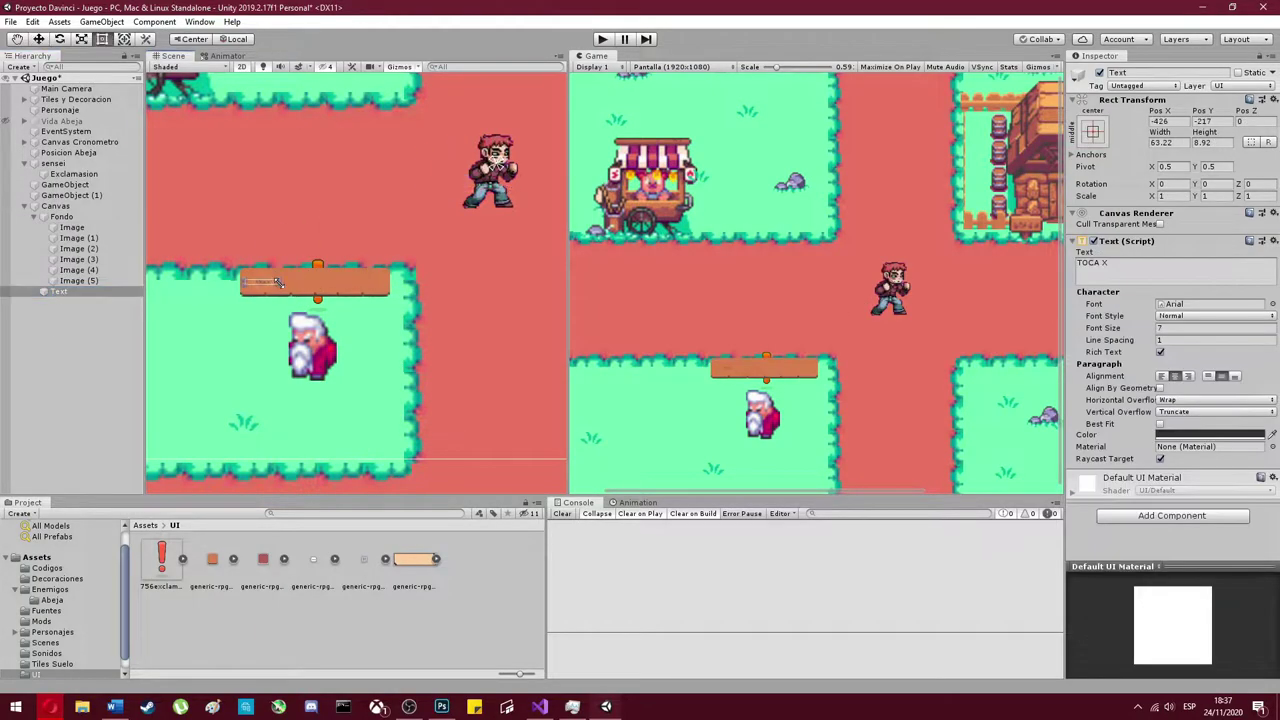
click(1124, 266)
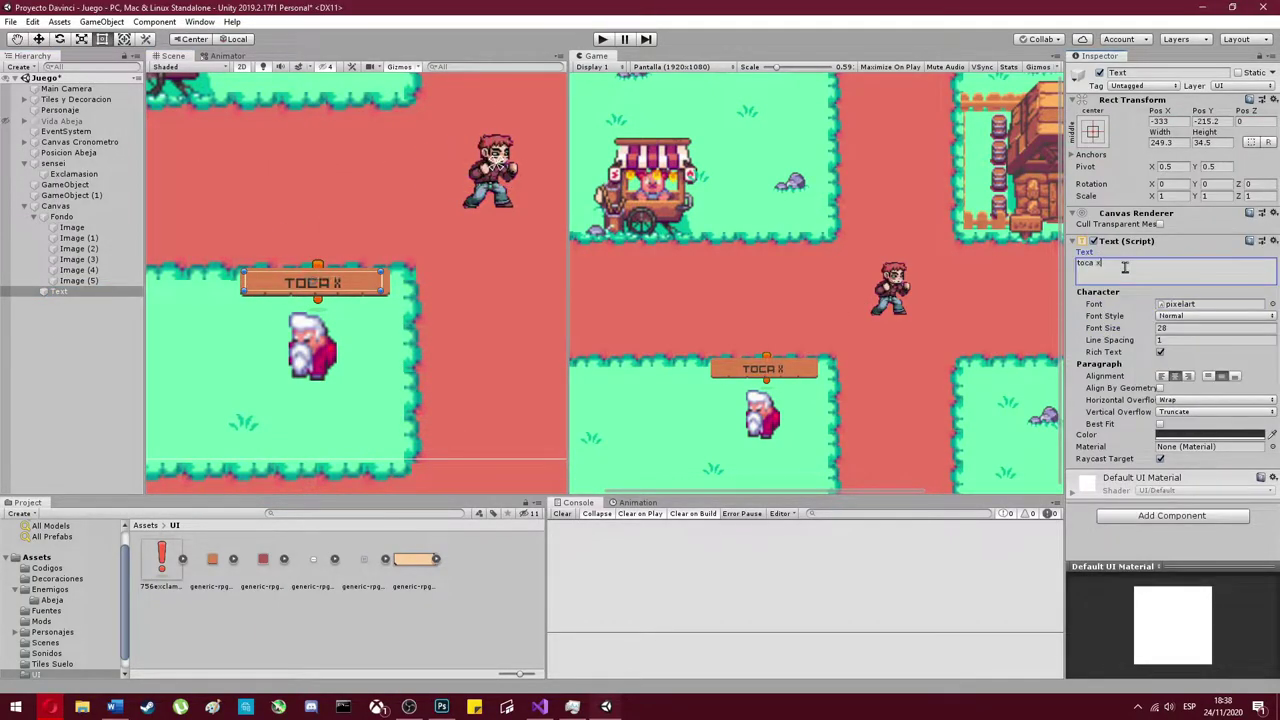
scroll(330, 290, up, 3)
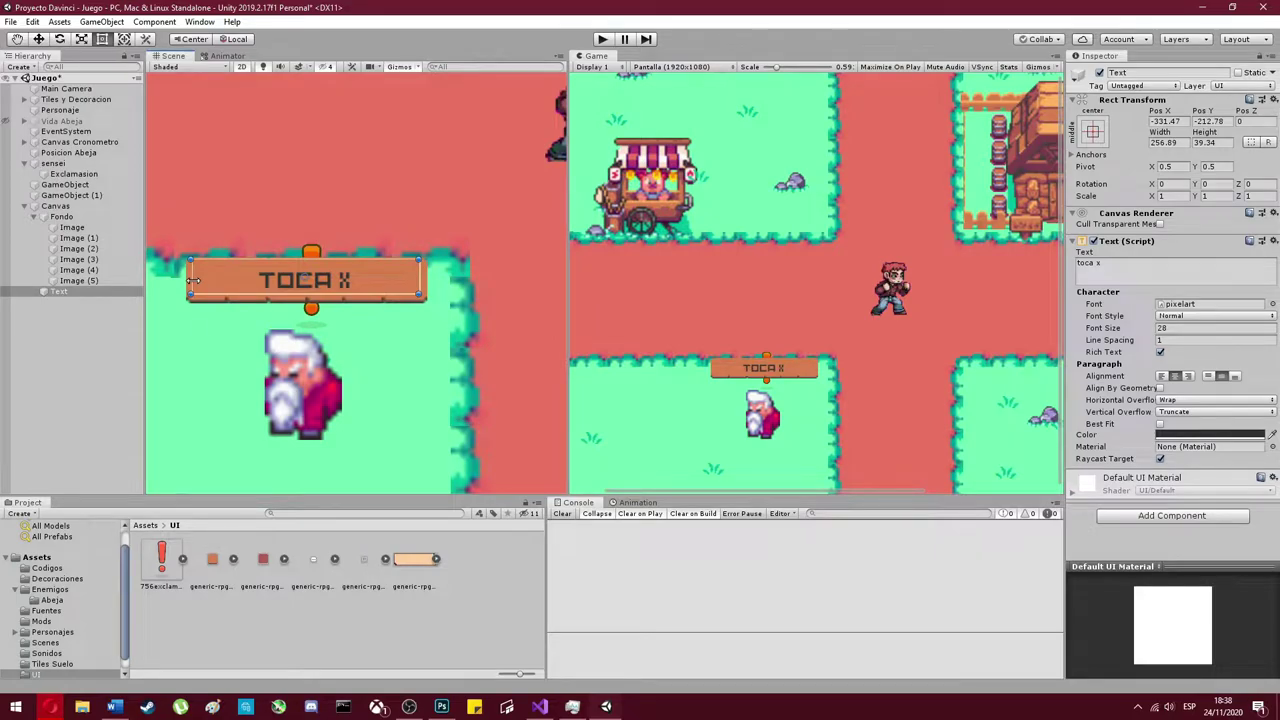
click(55, 206)
text(Canvas Sensei)
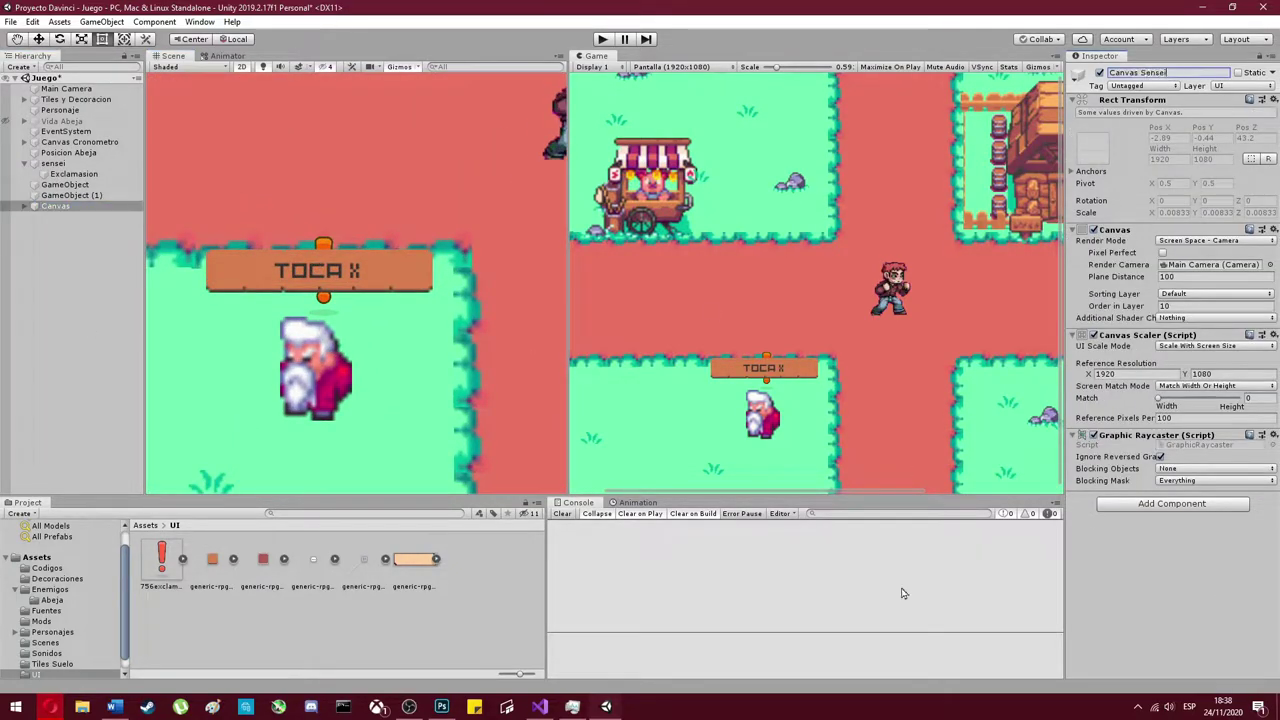
key(alt+Tab)
- Declare public GameObject fields for the sensei text and the SignoExclamasion marker
text(publ)
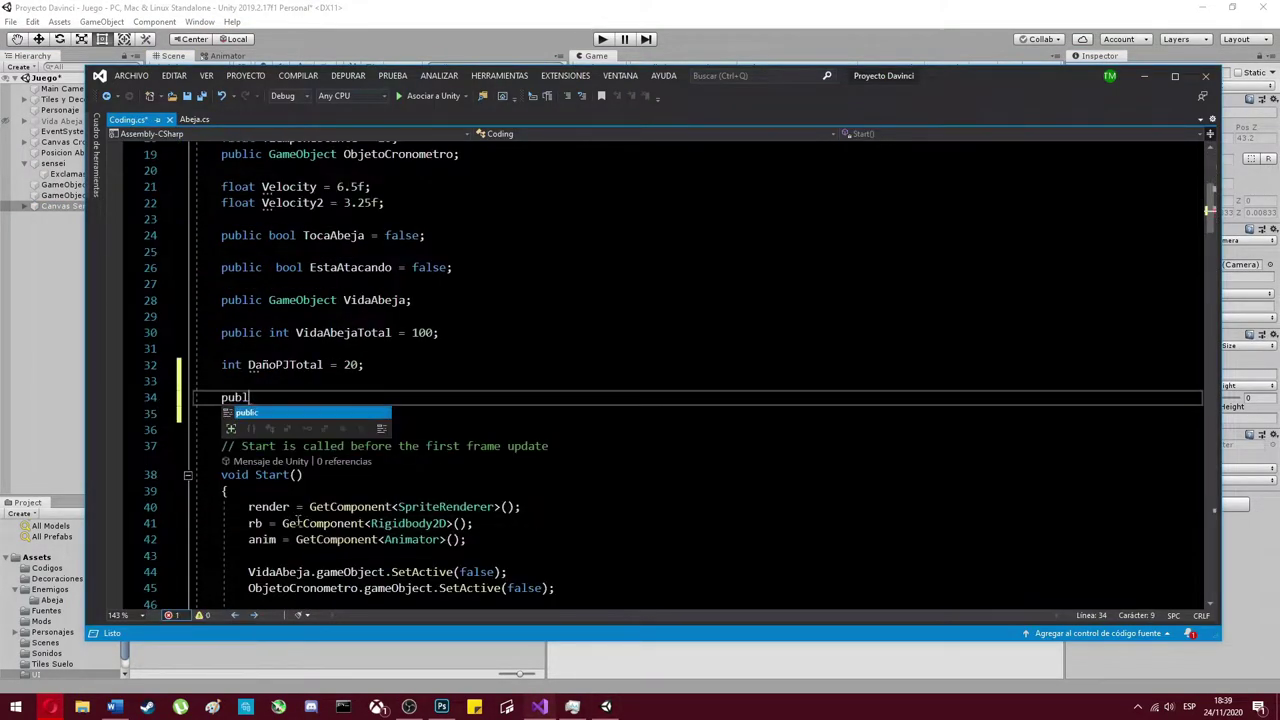
text(ic GameObject TE)
text(extoSensei;)
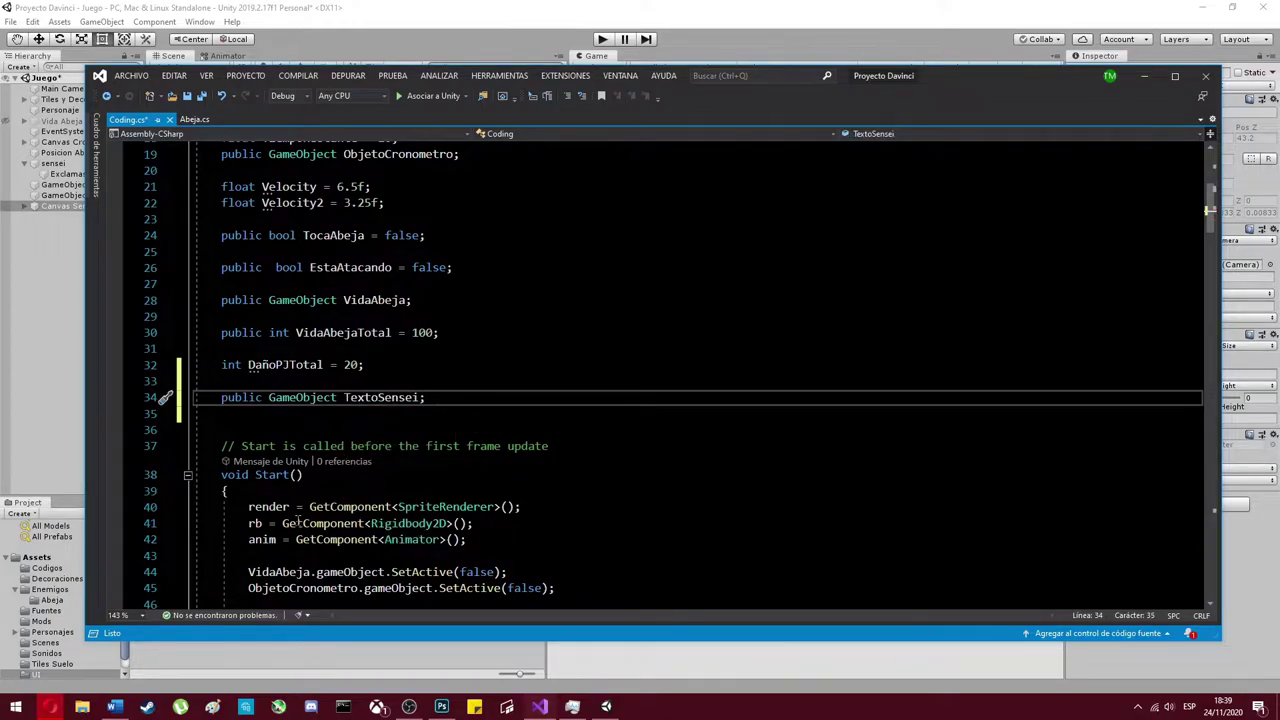
scroll(297, 520, down, 8)
scroll(297, 520, up, 8)
click(428, 413)
text(public GameObject SignoExclamasion;)
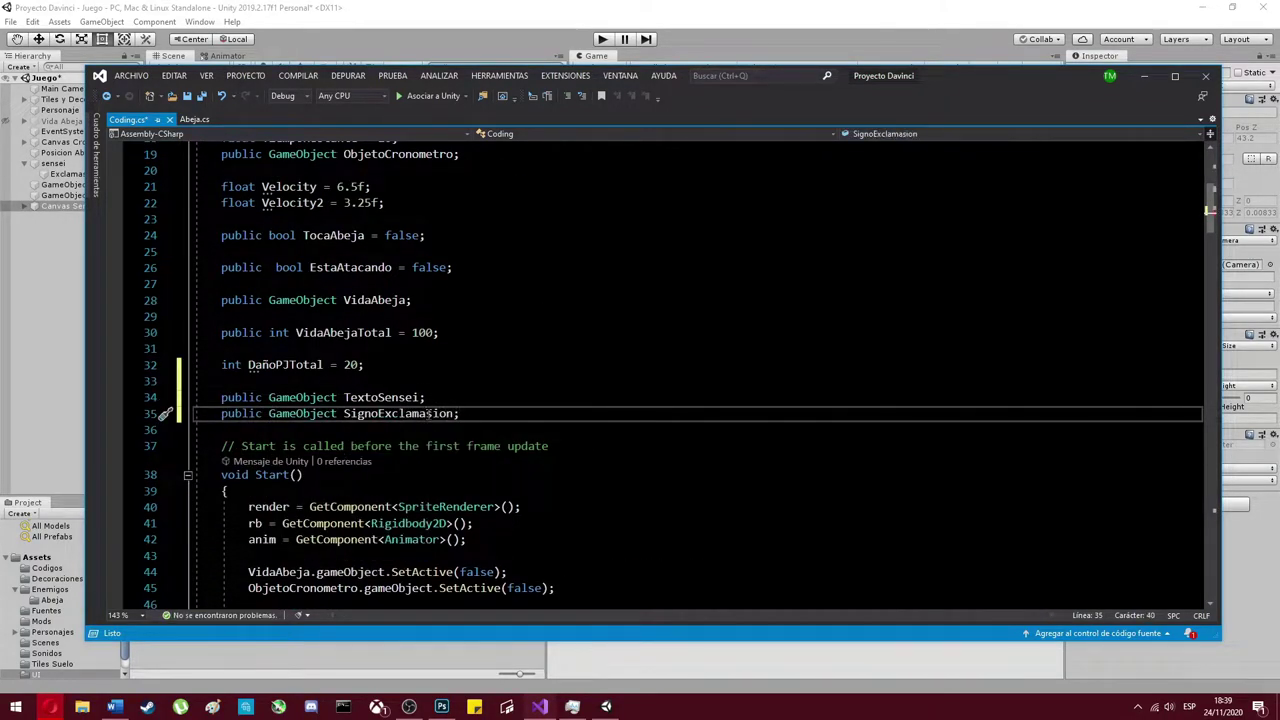
- In Update, place TextoSensei at SignoExclamacion's position, then save the script
click(72, 95)
click(34, 206)
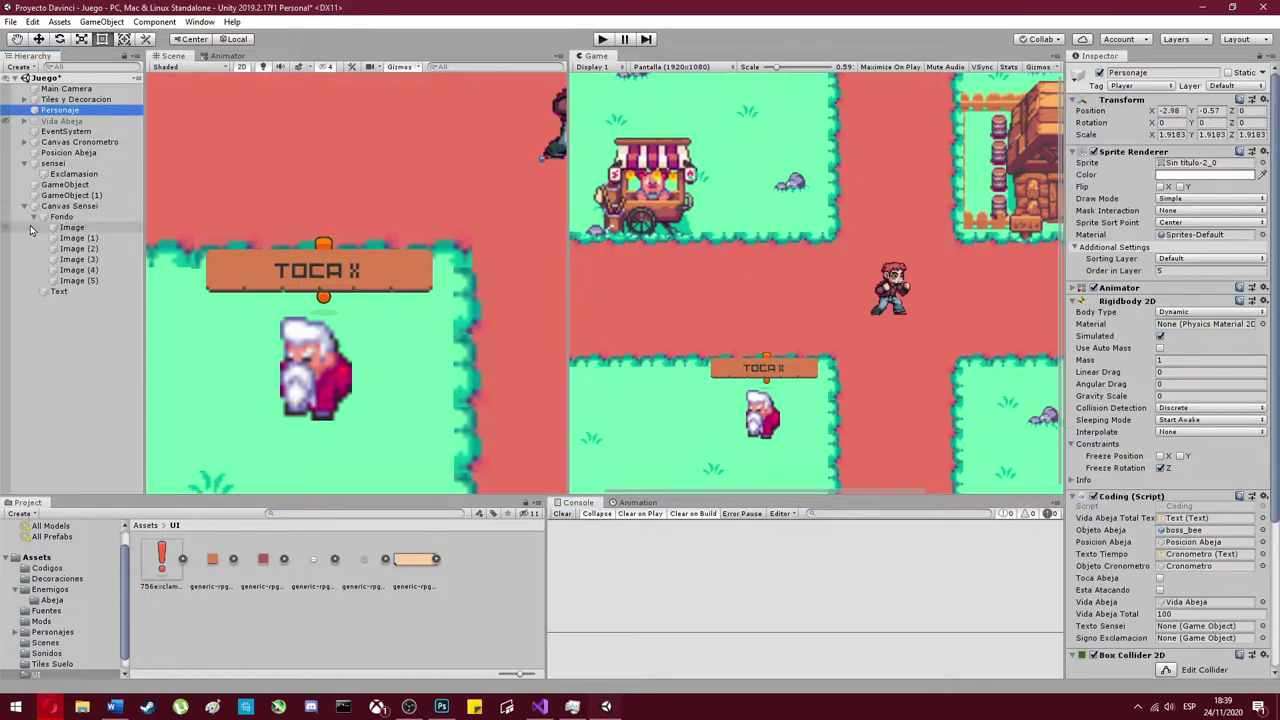
click(539, 706)
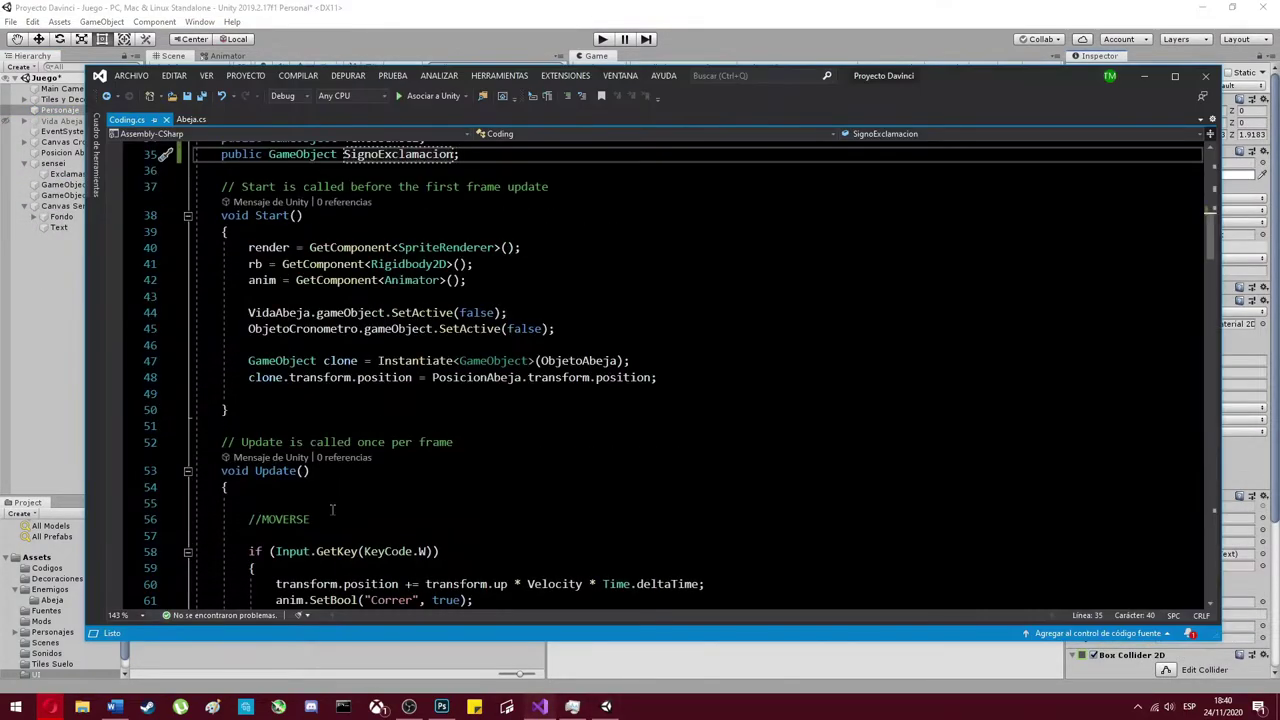
click(320, 503)
text(signoExclamacion.transform.position =)
key(ctrl+BackSpace)
key(ctrl+BackSpace)
key(ctrl+BackSpace)
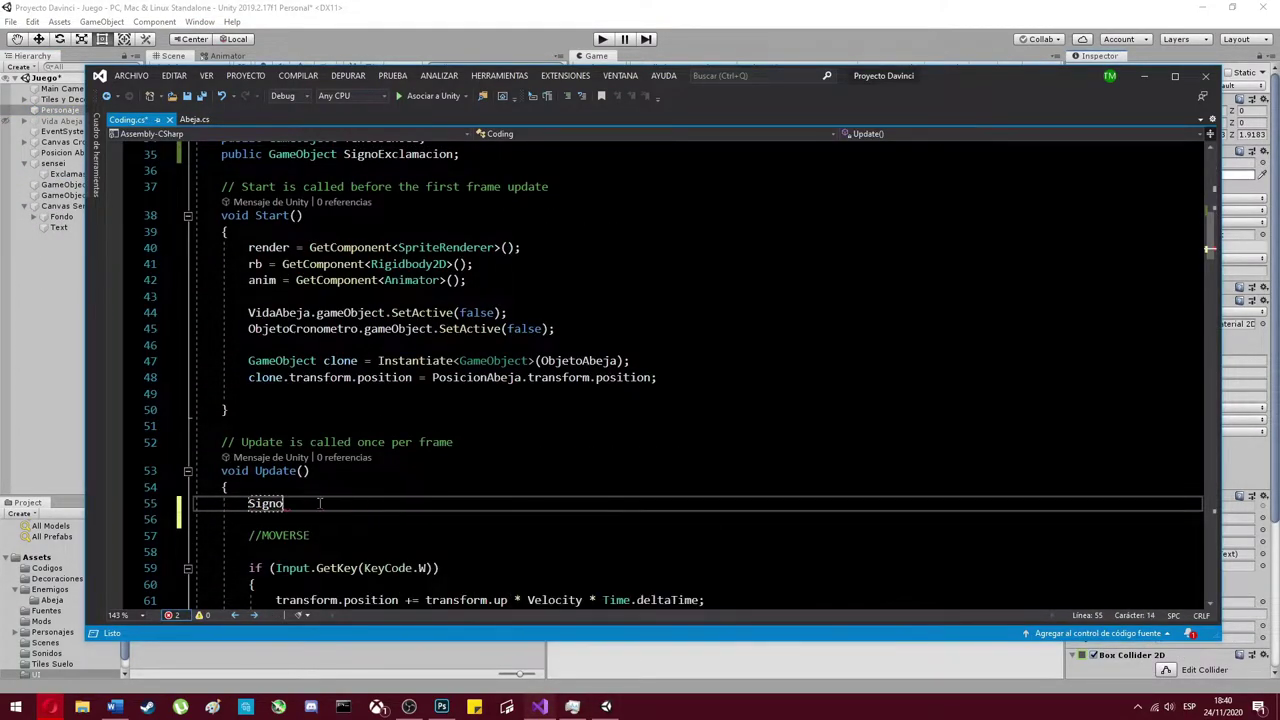
text(Te)
scroll(308, 515, up, 1)
text(xtoSensei.transform.position = Sign)
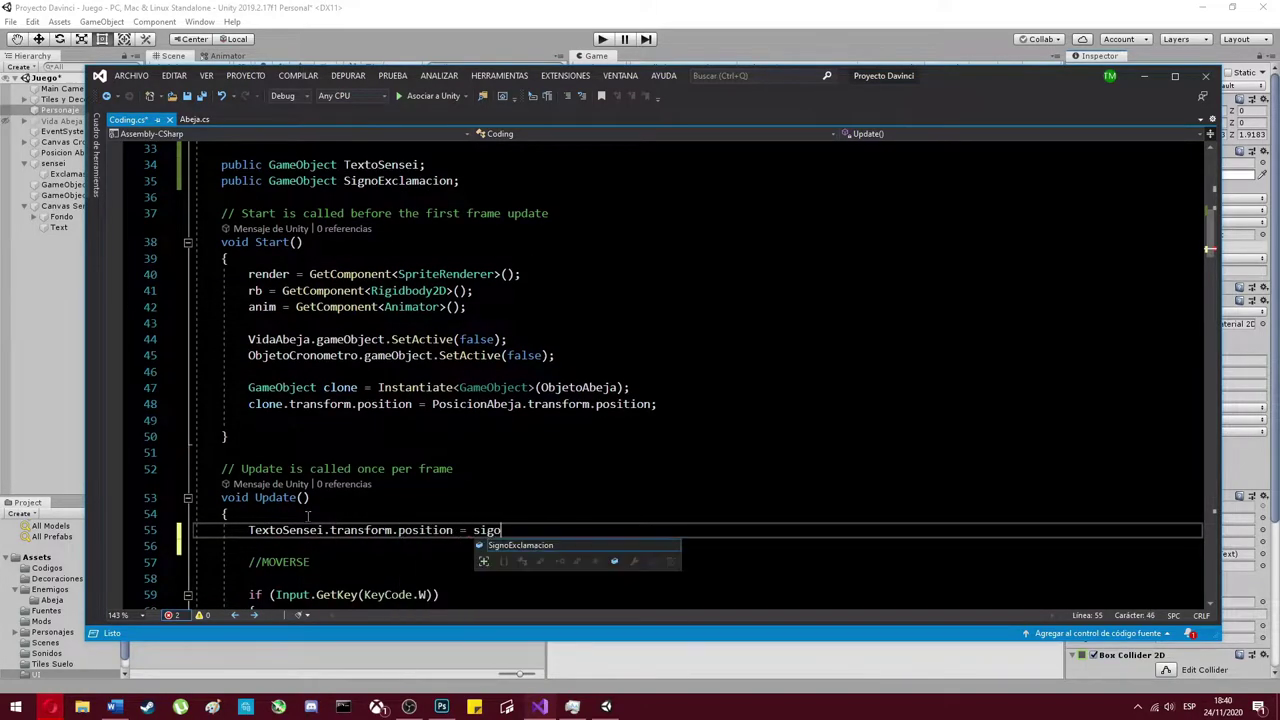
text(oExclamacion.transform.position;)
key(ctrl+s)
- Hide the sensei text at start with TextoSensei.gameObject.SetActive(false) in Start
click(703, 404)
key(Return)
key(Return)
click(703, 404)
click(250, 371)
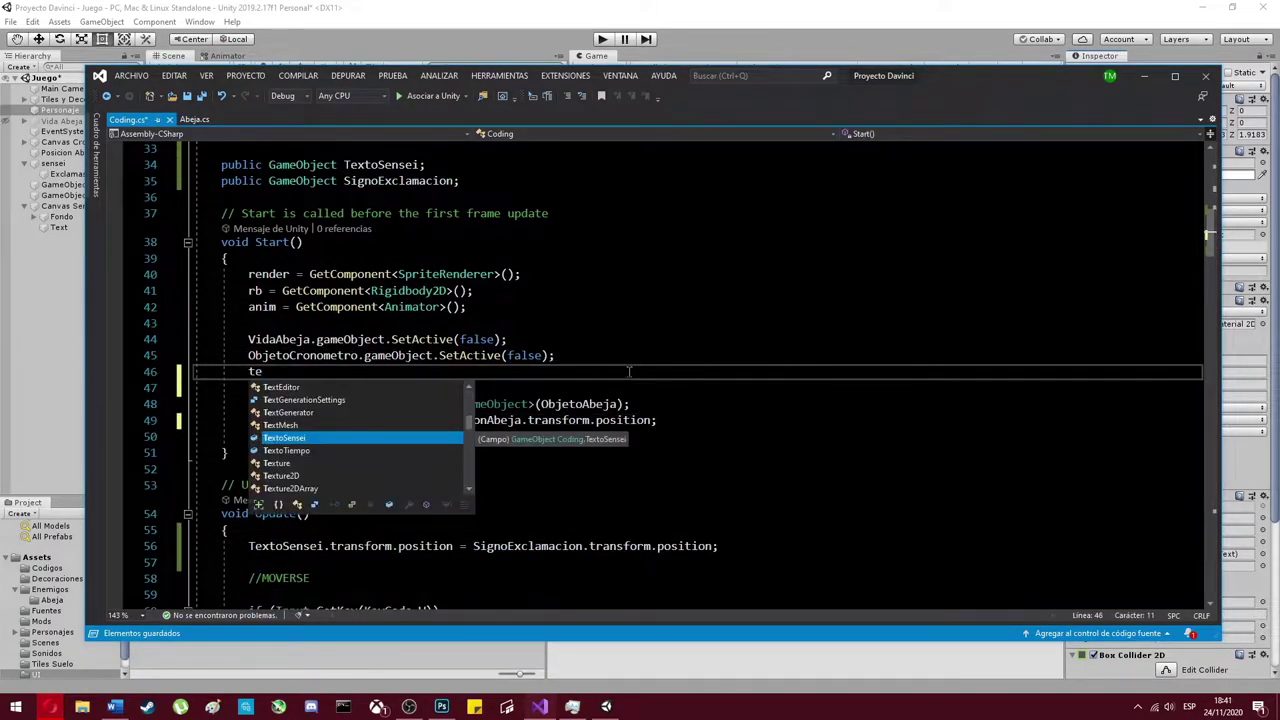
text(TextoSensei.gameObject.SetActive(false);)
- Add an if block in Update that shows TextoSensei when KeyCode.X is held
click(248, 449)
text(if)
key(Tab)
key(Tab)
text(Input.getKey()
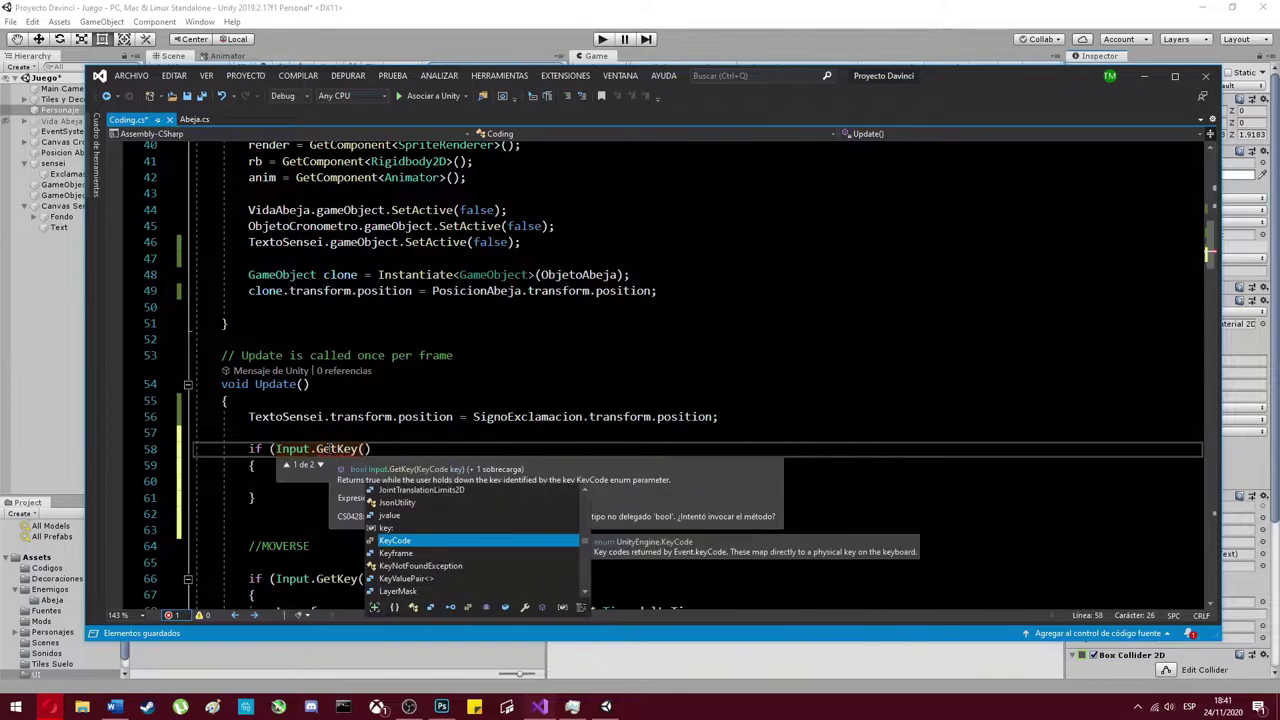
text(KeyCode.X)))
key(Down)
key(Down)
text(Tex)
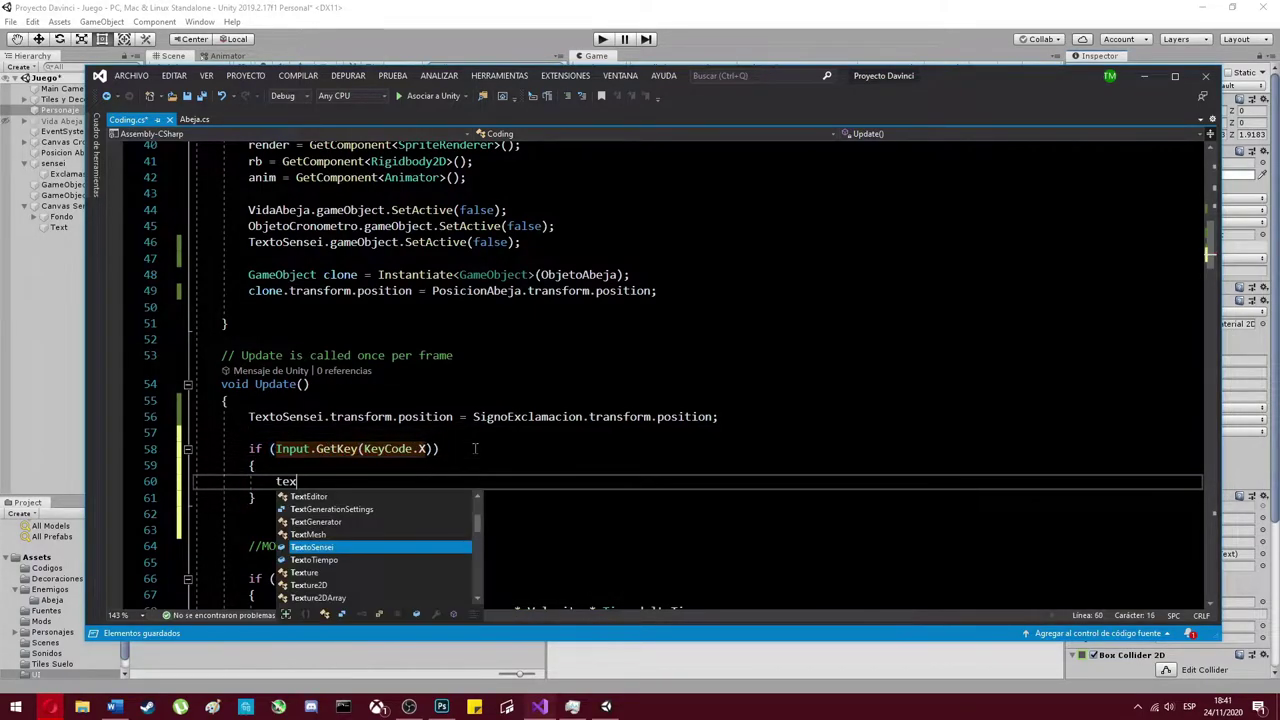
text(toSensei.gameObject.SetActive()
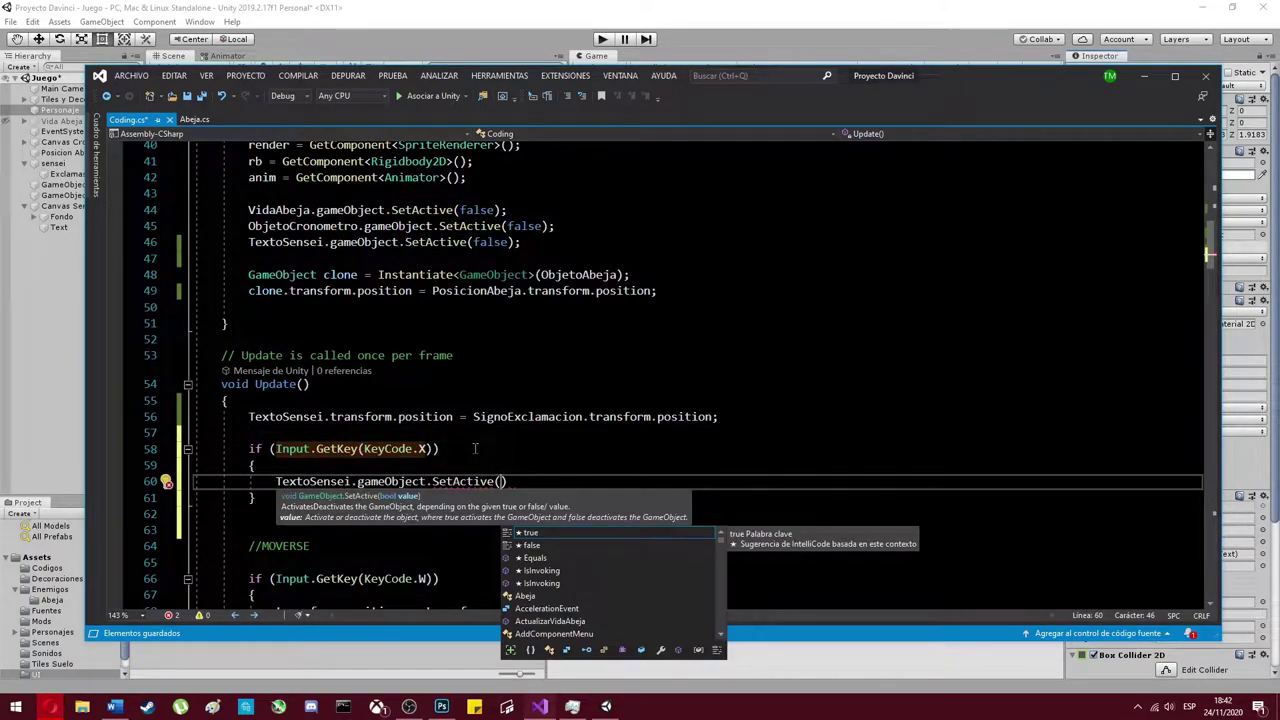
text(true;)
- Cut the X-key block from Update and start a collision.gameObject if check in OnTriggerStay2D
key(ctrl+x)
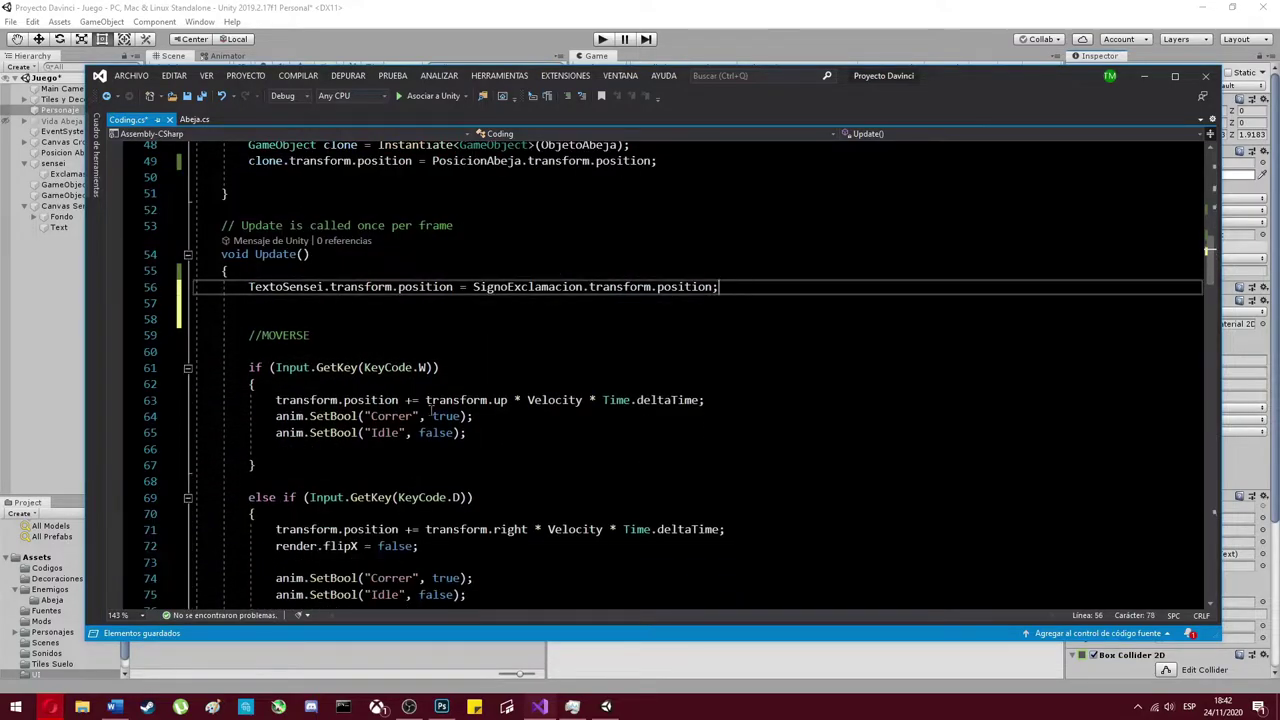
scroll(247, 429, down, 20)
click(247, 429)
key(Return)
text(if)
key(Tab)
key(Tab)
text(collision.gameObject)
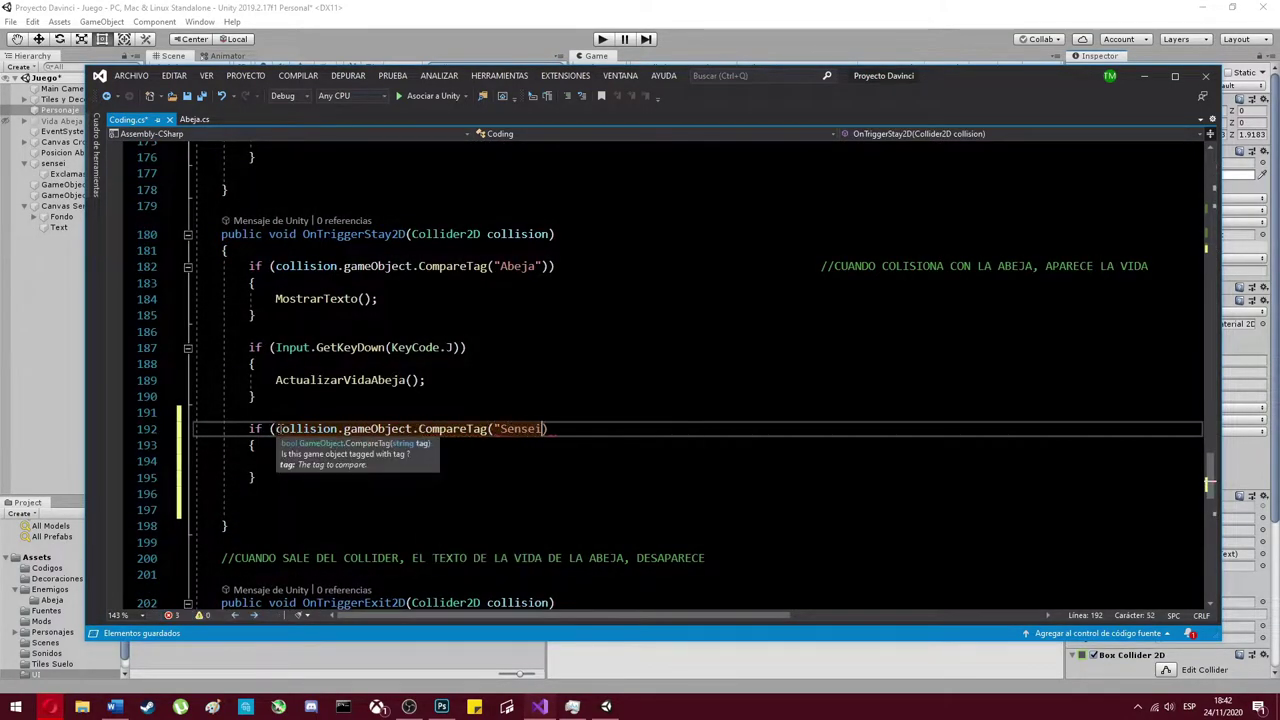
- Paste the SetActive(true) line into the Sensei tag check, tidy the braces, and copy the tag name Sensei
key(ctrl+v)
key(ctrl+shift+l)
key(ctrl+shift+l)
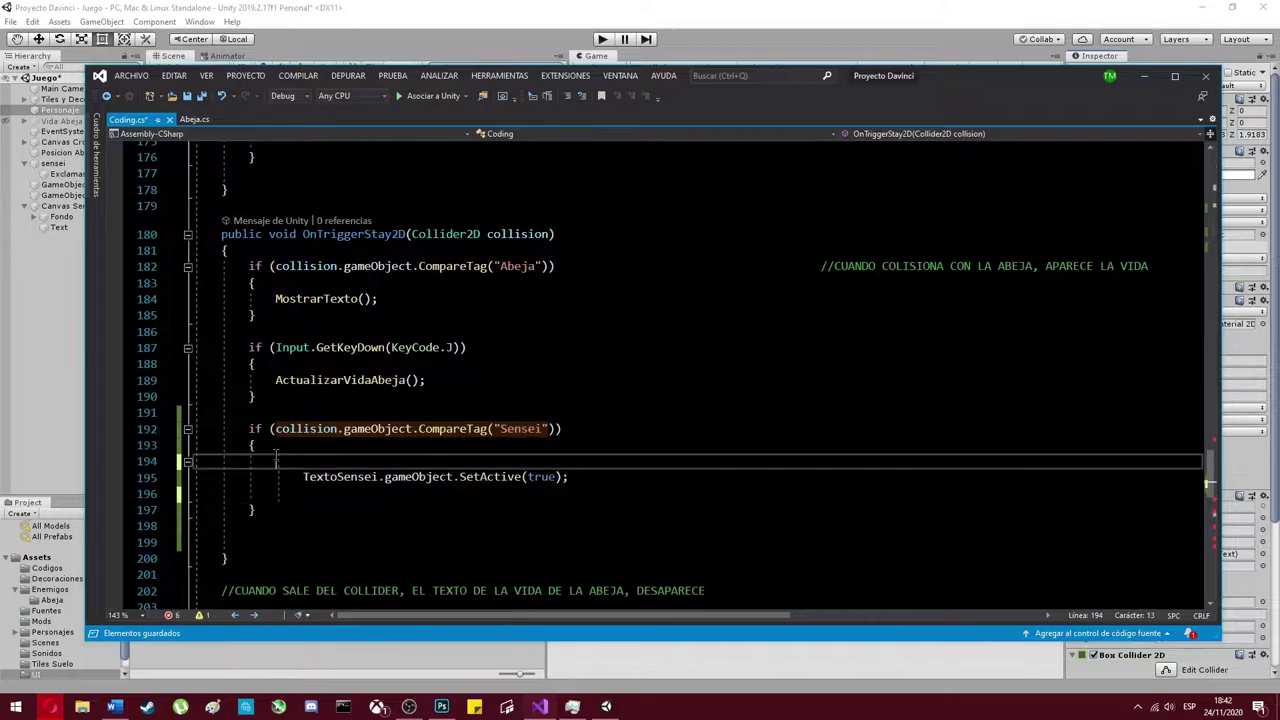
key(ctrl+shift+l)
double_click(520, 428)
key(ctrl+c)
click(606, 706)
- Add the Sensei tag, select the sensei, and play-test twice to check the message near the player
click(1160, 88)
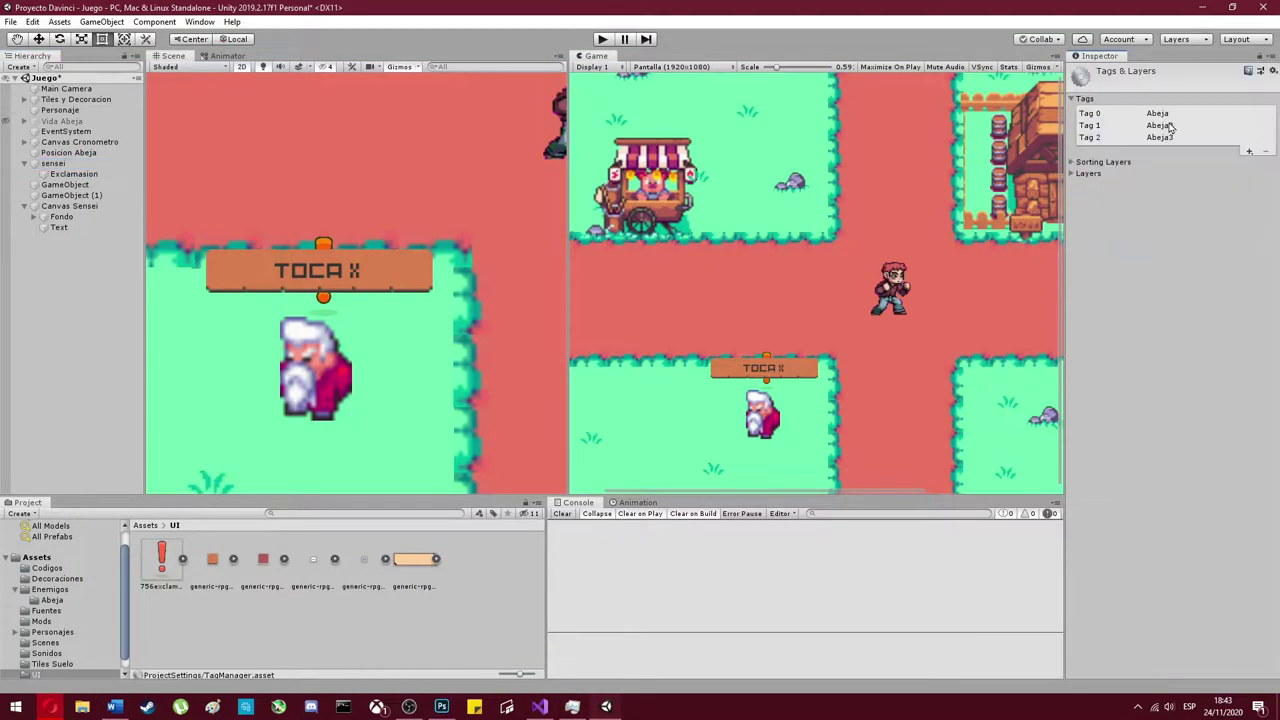
click(1248, 151)
click(52, 163)
scroll(251, 331, down, 3)
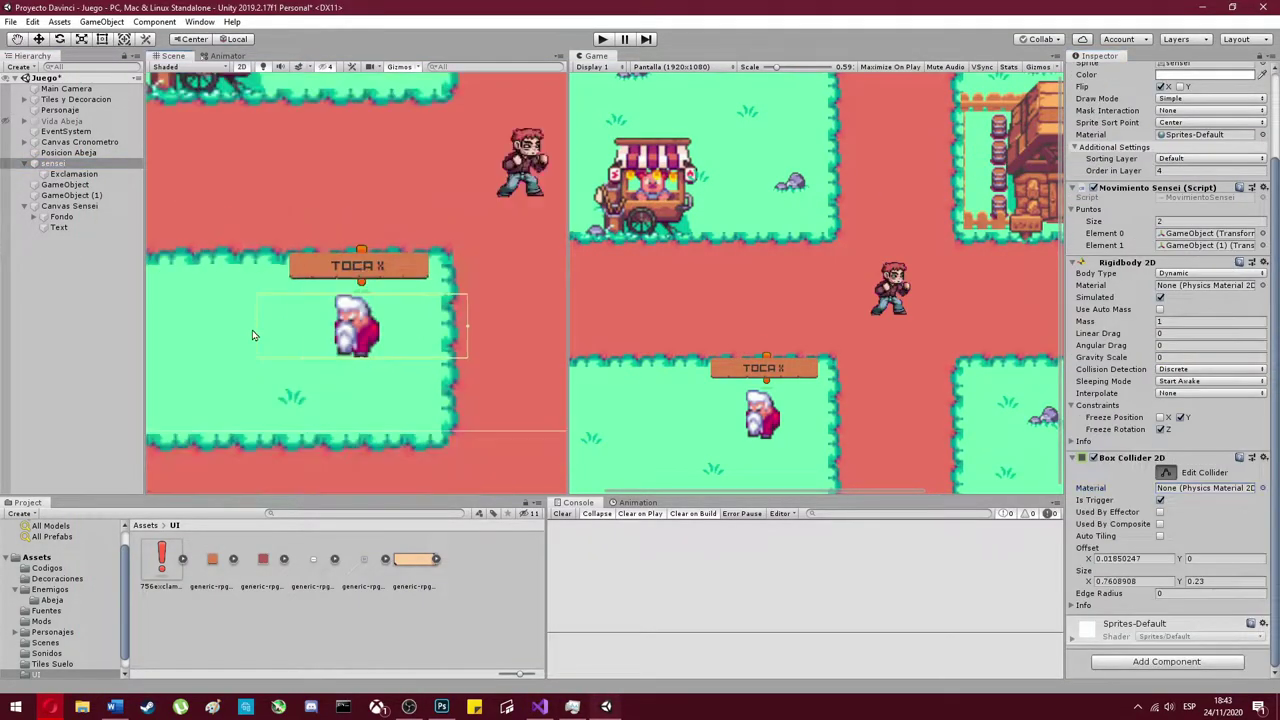
middle_drag(251, 331, 400, 307)
key(ctrl+p)
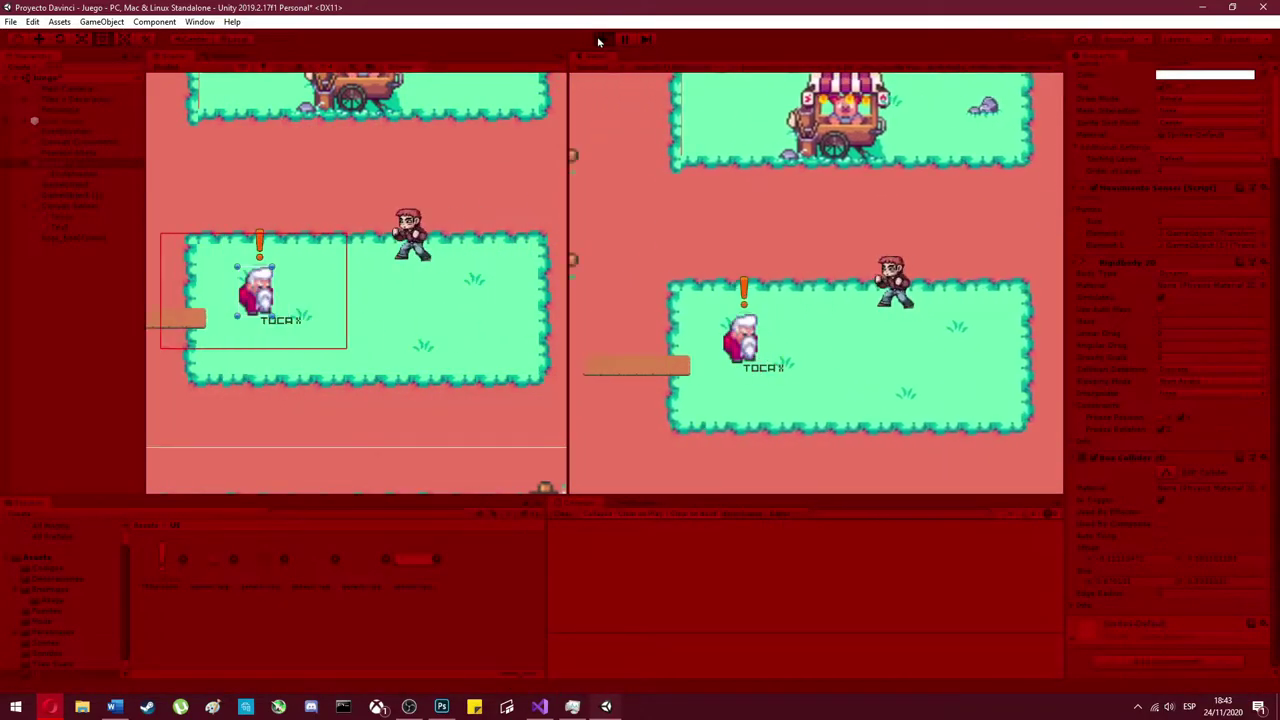
key(ctrl+p)
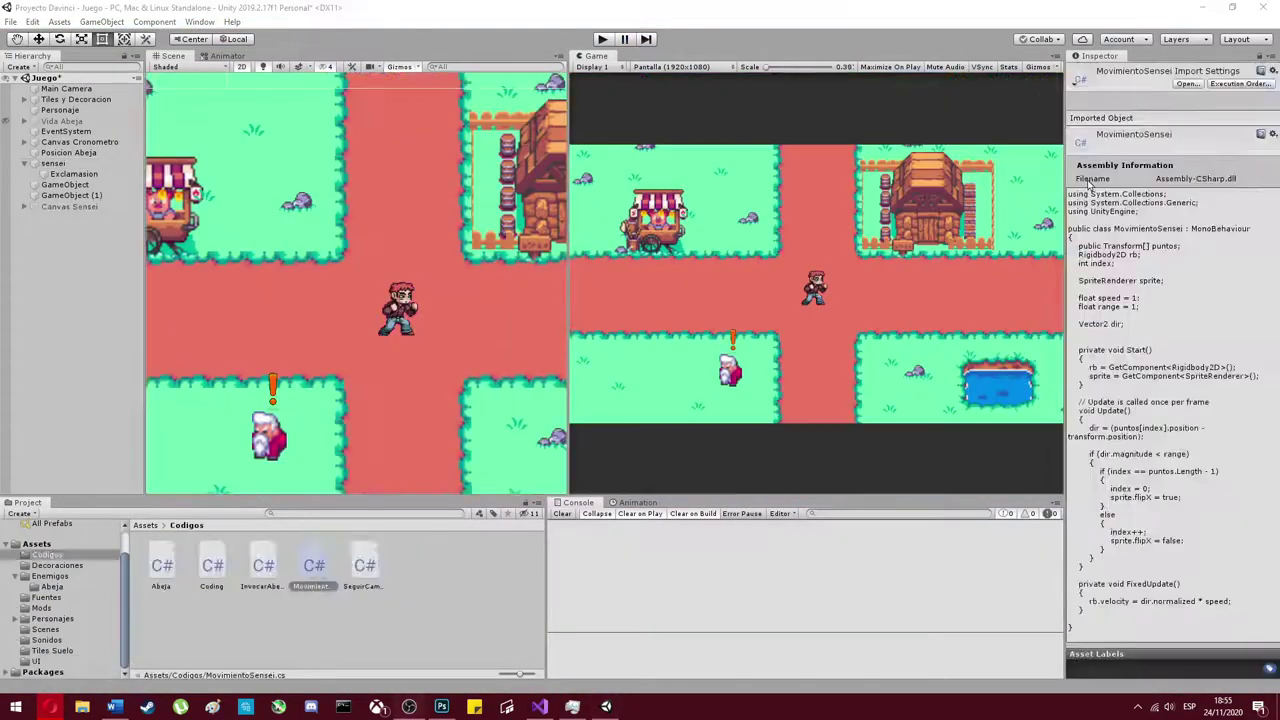
click(601, 41)
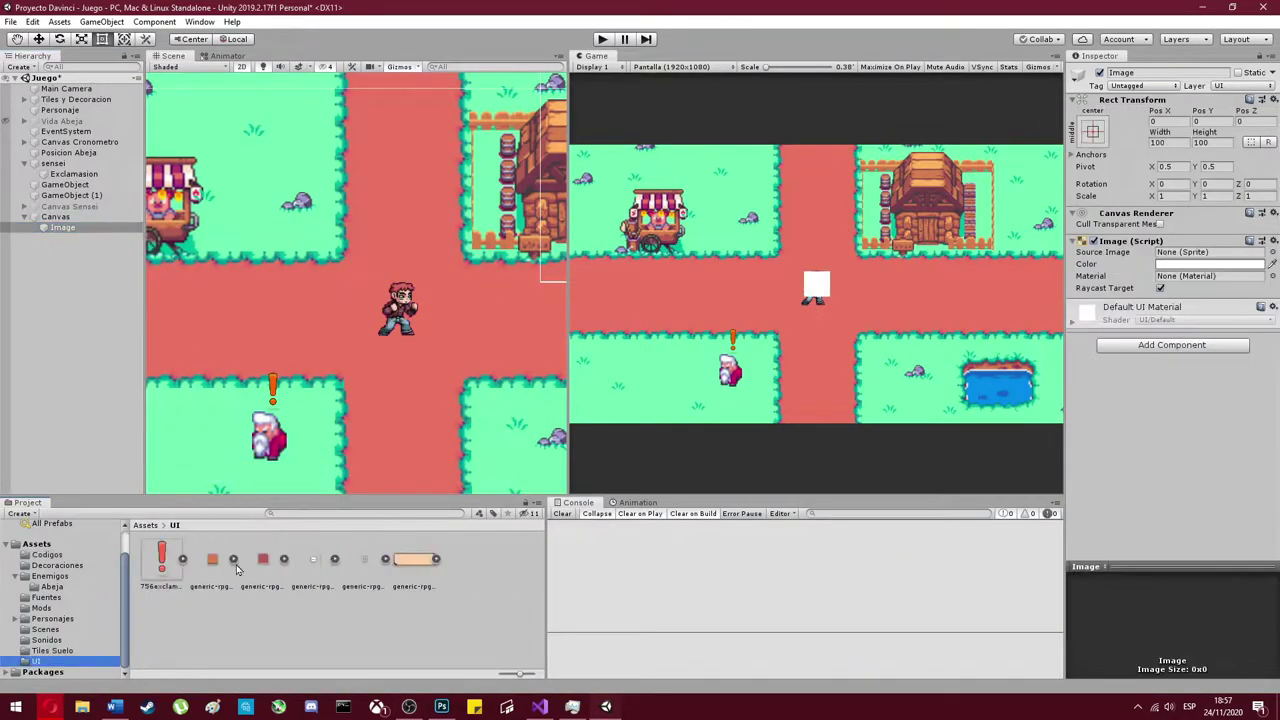
- Duplicate the Canvas image tiles with Ctrl+D to build the large dark panel, undoing a stray resize
click(80, 226)
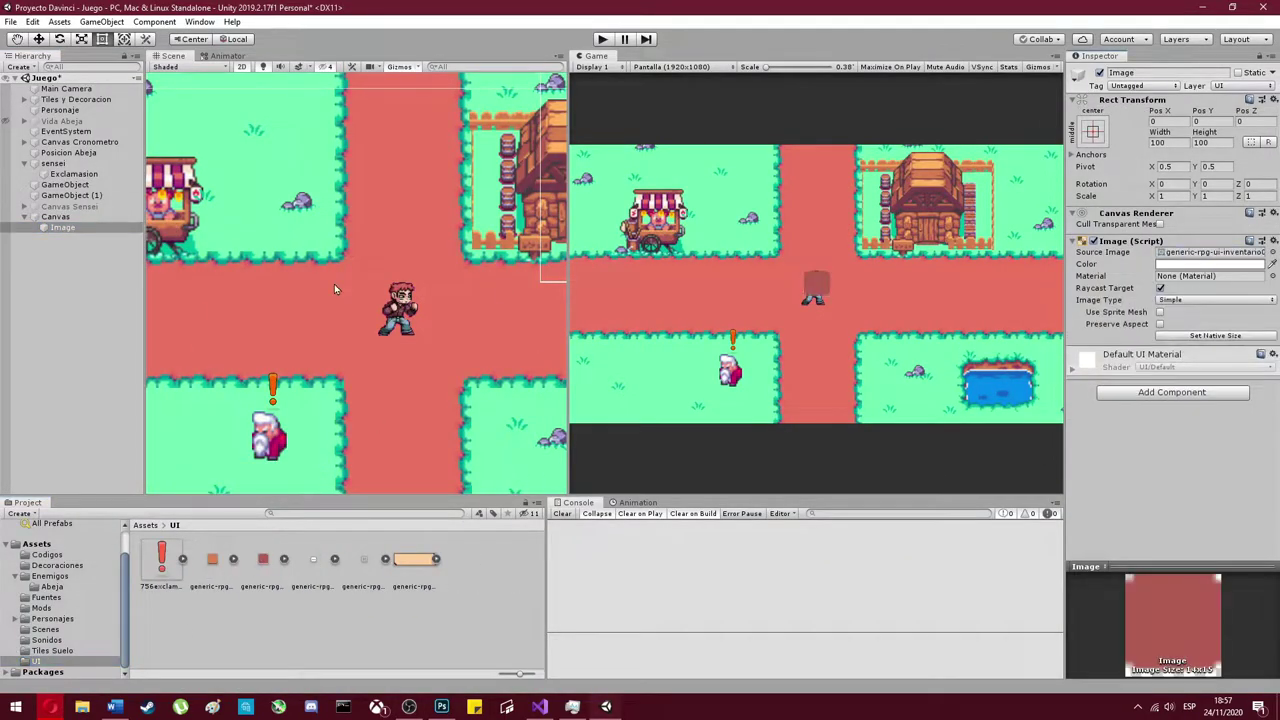
click(82, 218)
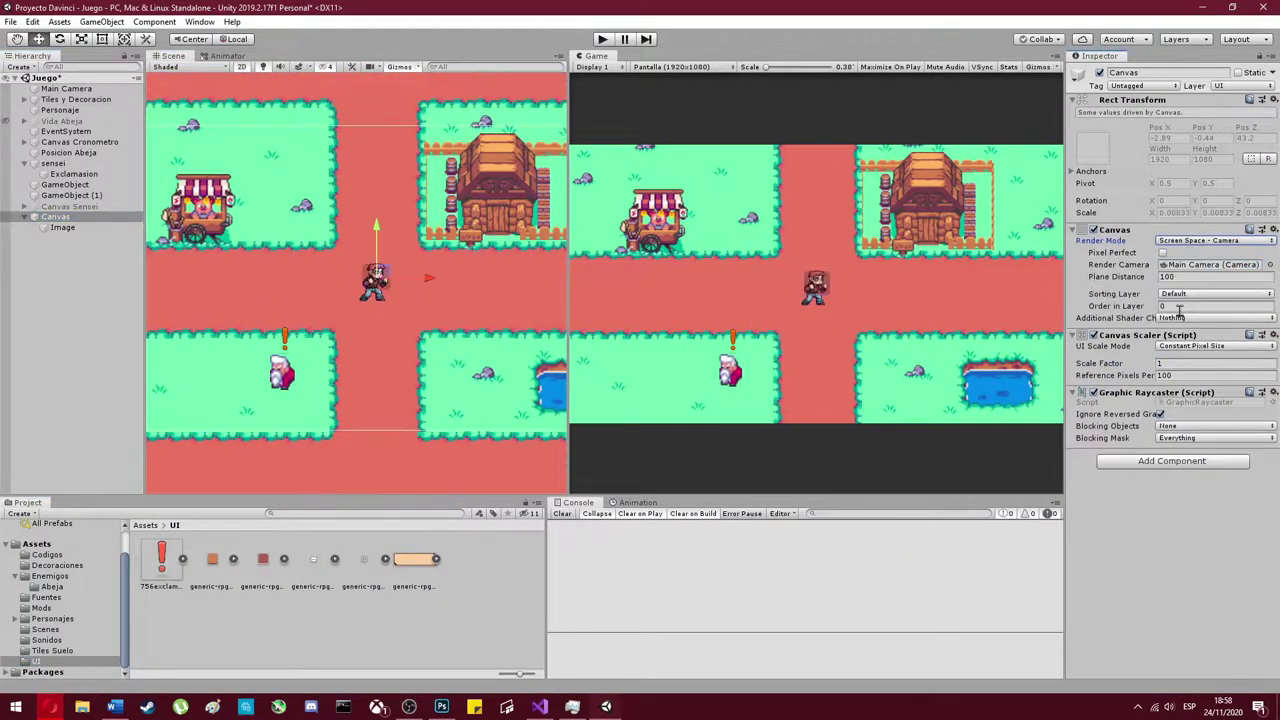
scroll(250, 289, up, 1)
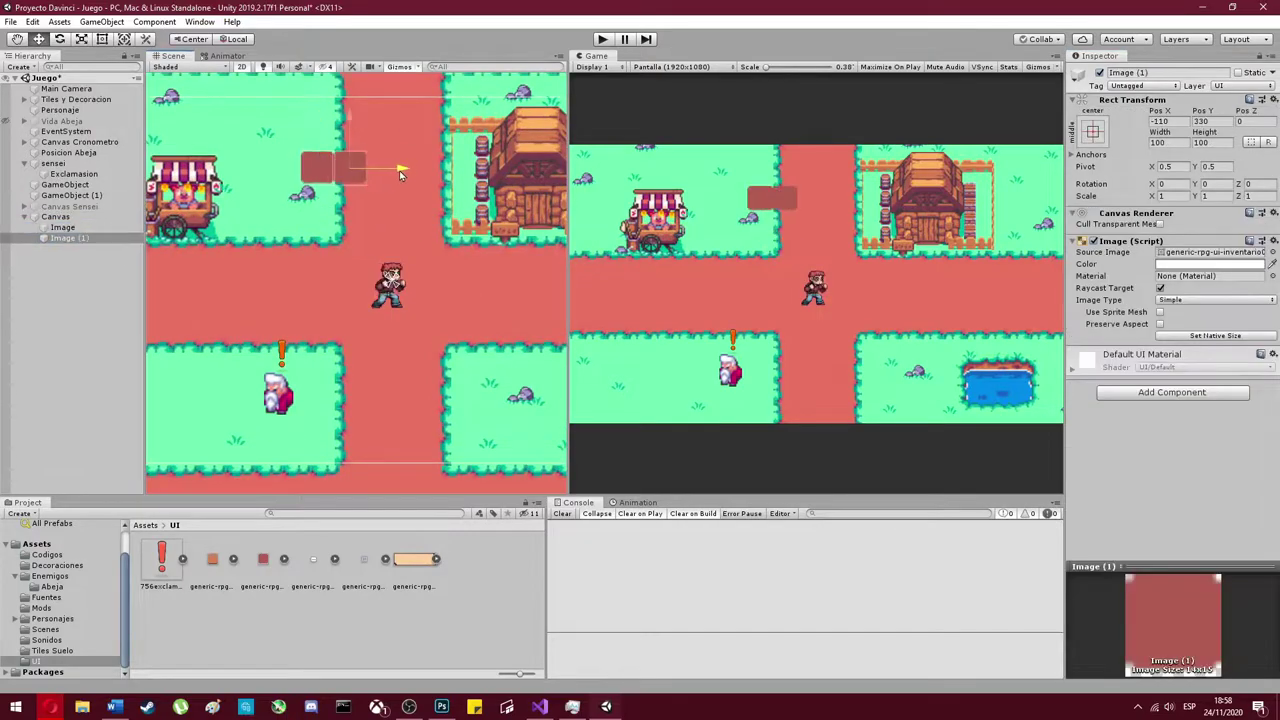
key(ctrl+d)
drag(398, 115, 398, 250)
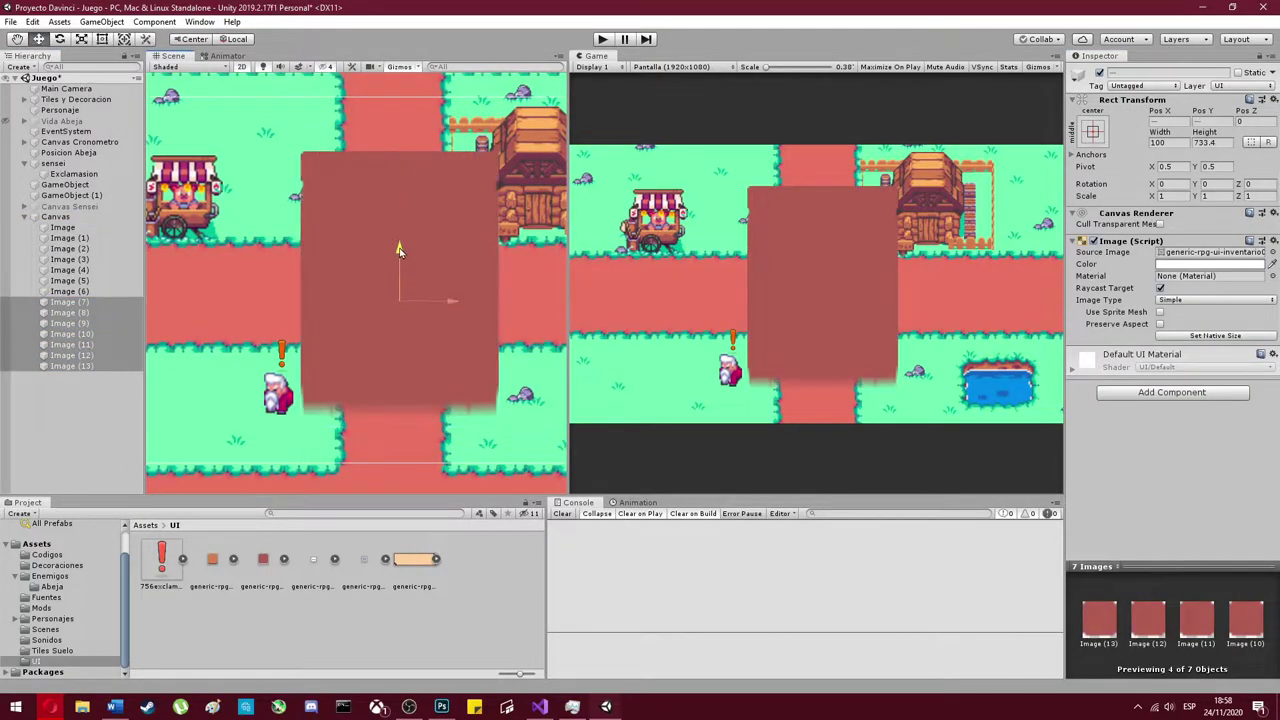
key(ctrl+z)
key(ctrl+z)
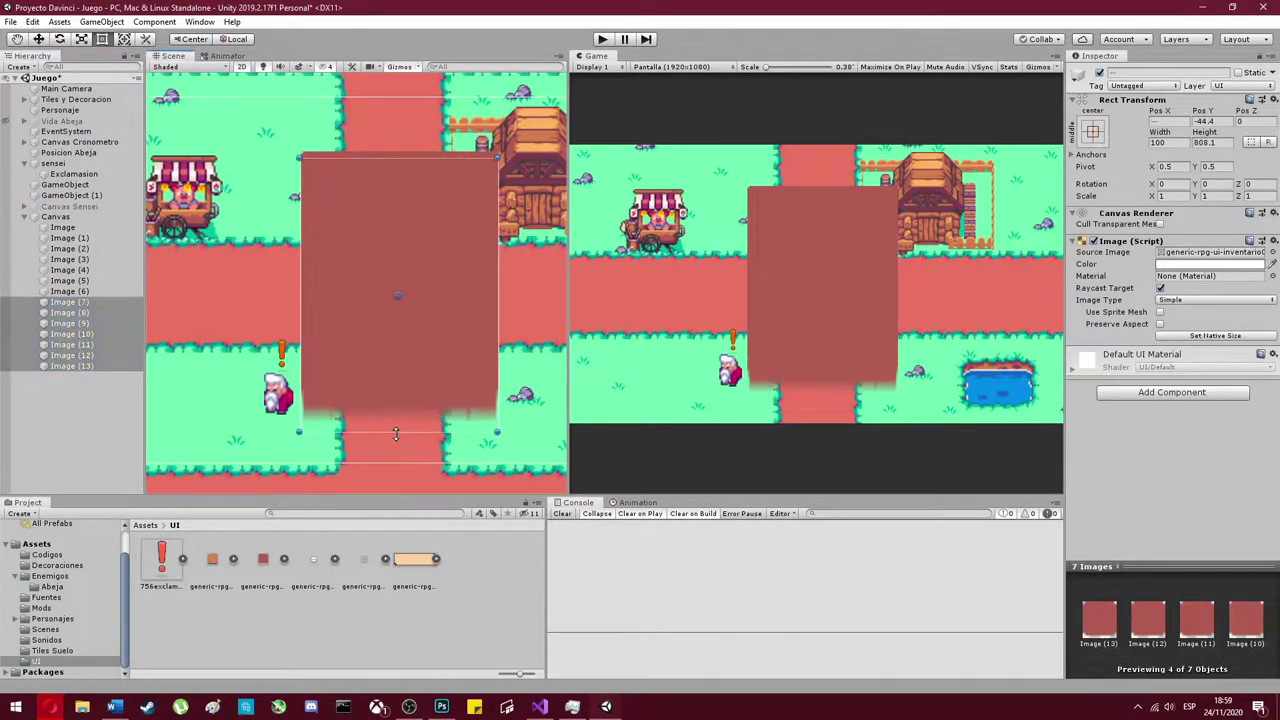
key(ctrl+z)
key(ctrl+d)
- Create an empty object named Fondo and move all the image tiles under it
right_click(57, 337)
click(95, 460)
click(1165, 73)
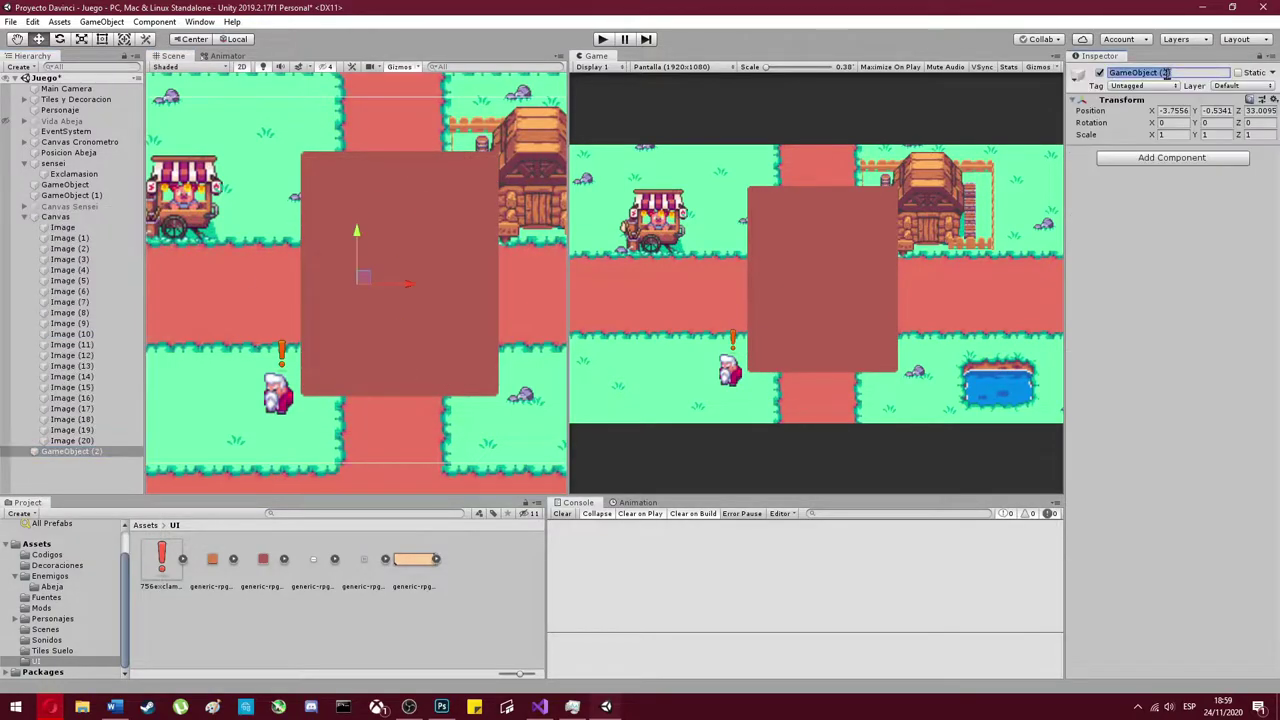
click(62, 227)
shift+click(70, 440)
drag(70, 300, 65, 451)
- Add two UI Text elements to the Canvas for the CONTROLES title and the MOVIMIENTO: W,A,S,D line
right_click(55, 216)
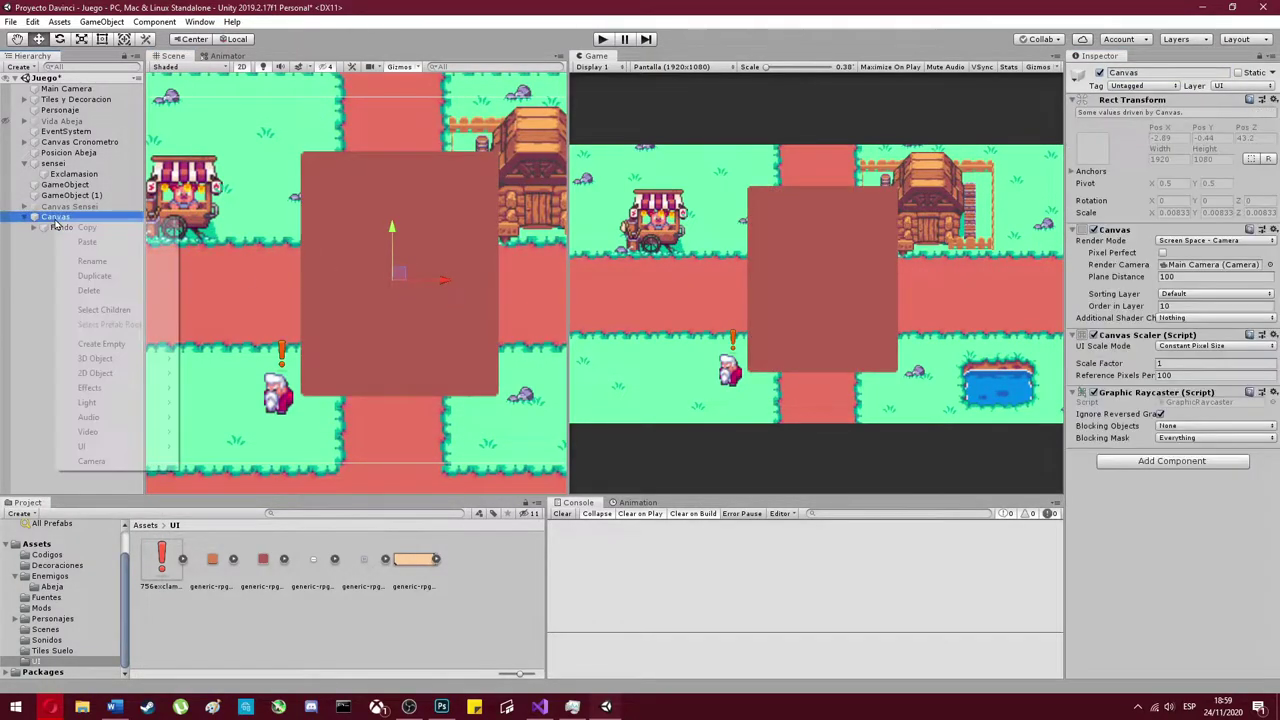
click(150, 330)
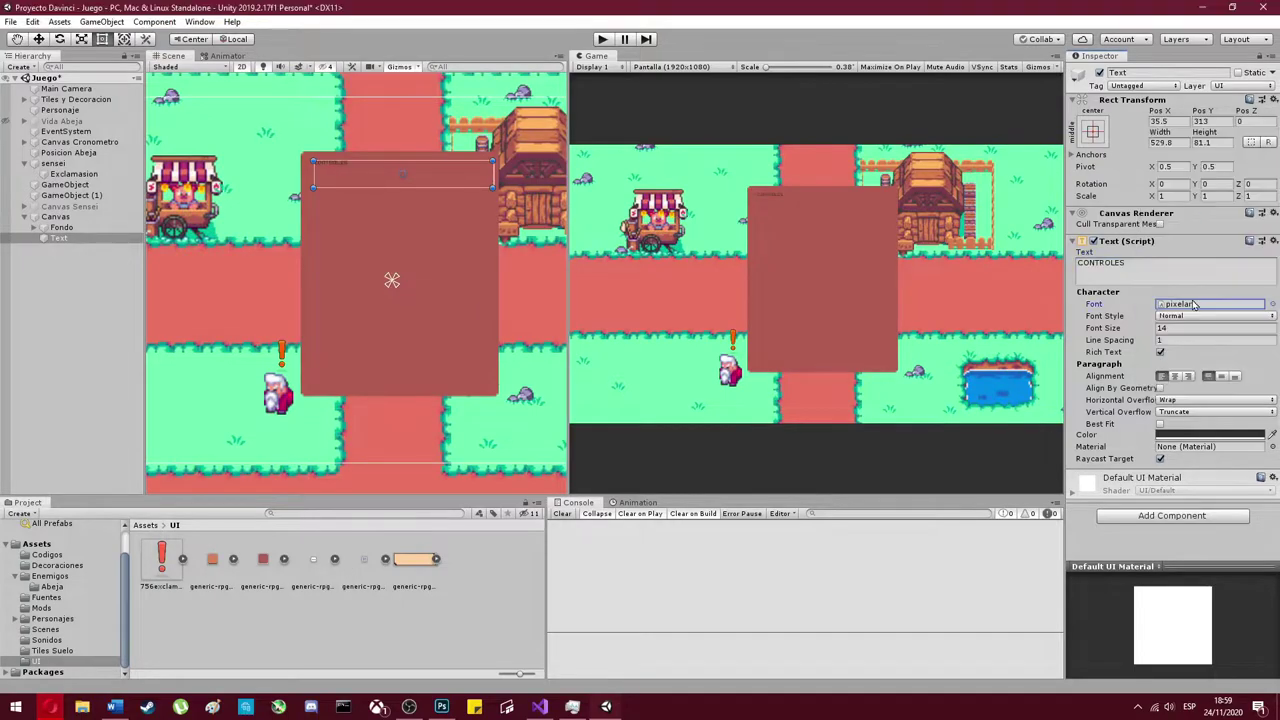
right_click(55, 216)
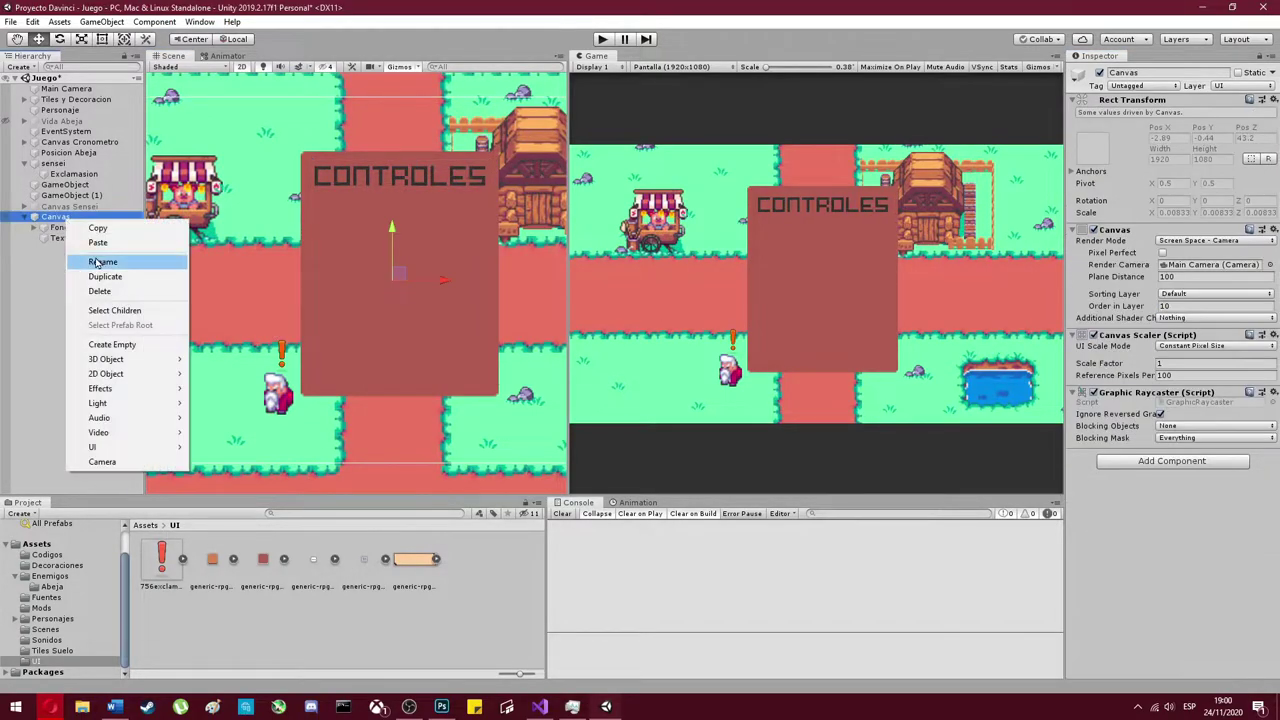
click(250, 525)
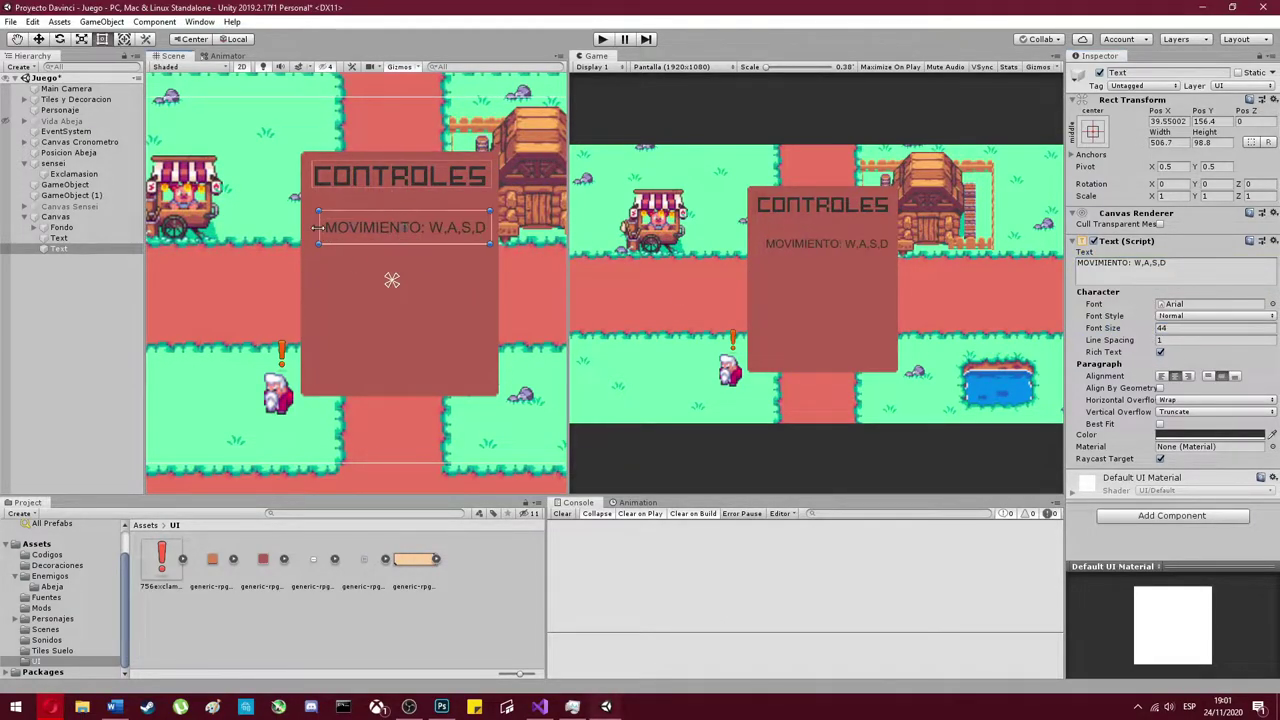
- Try adding an image to the Canvas, undo it, and set the sprite's order in layer to 5
click(55, 216)
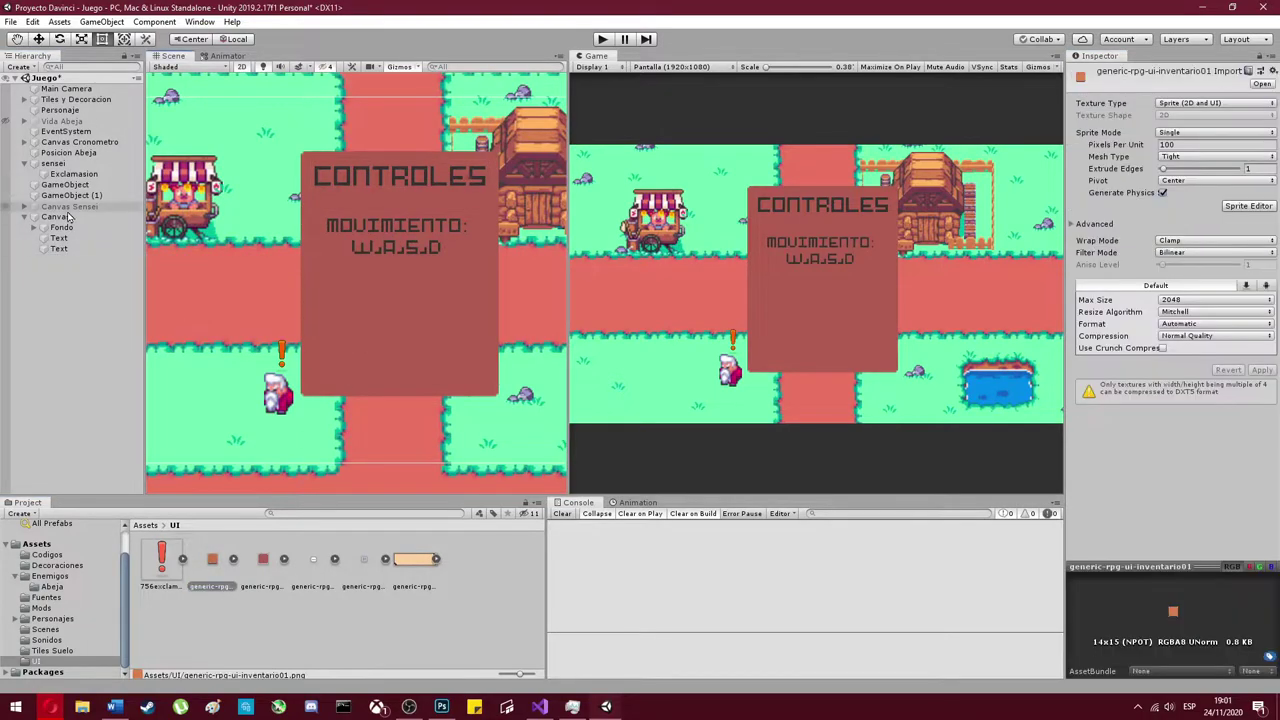
right_click(55, 216)
click(250, 547)
key(ctrl+z)
key(ctrl+z)
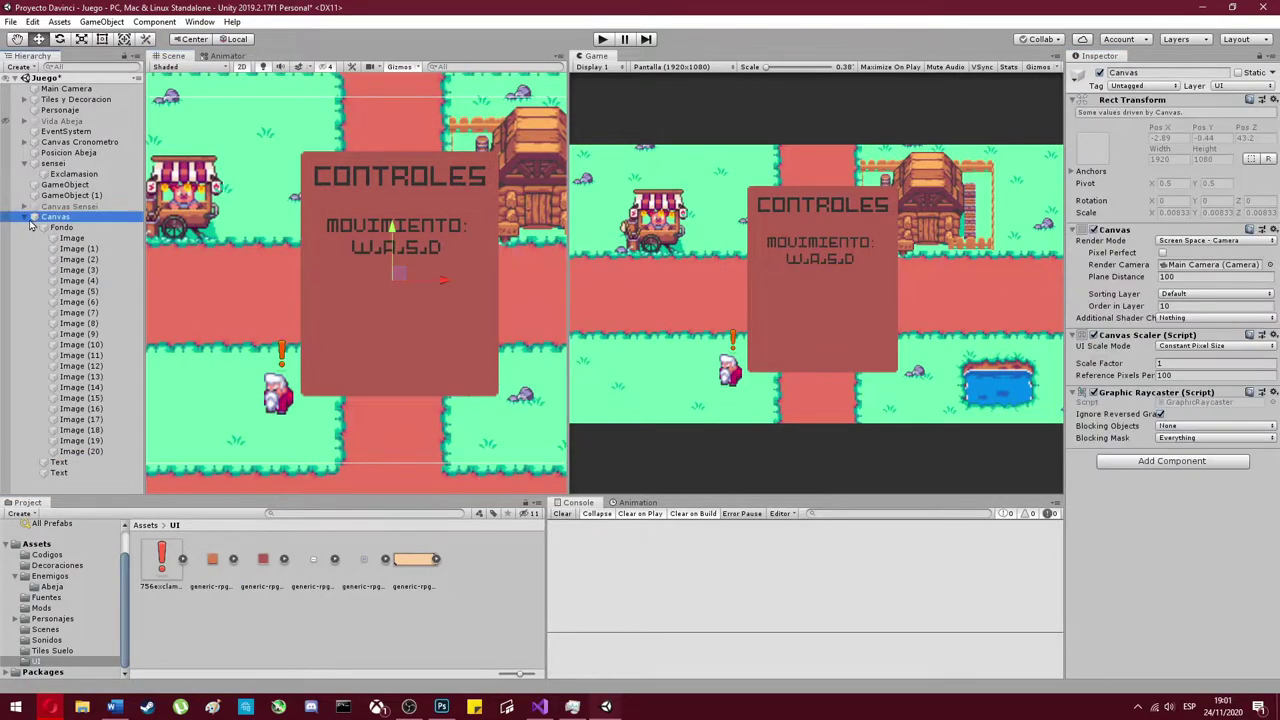
key(ctrl+z)
scroll(483, 272, up, 2)
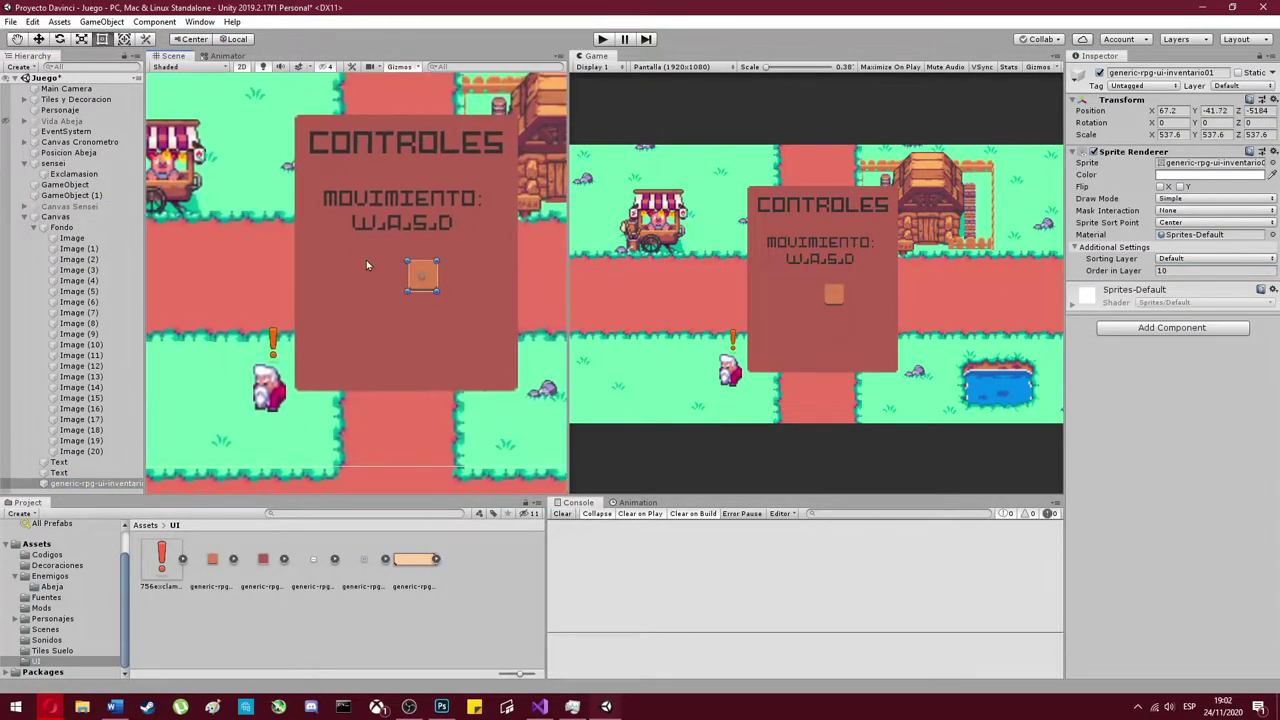
click(1187, 271)
text(5)
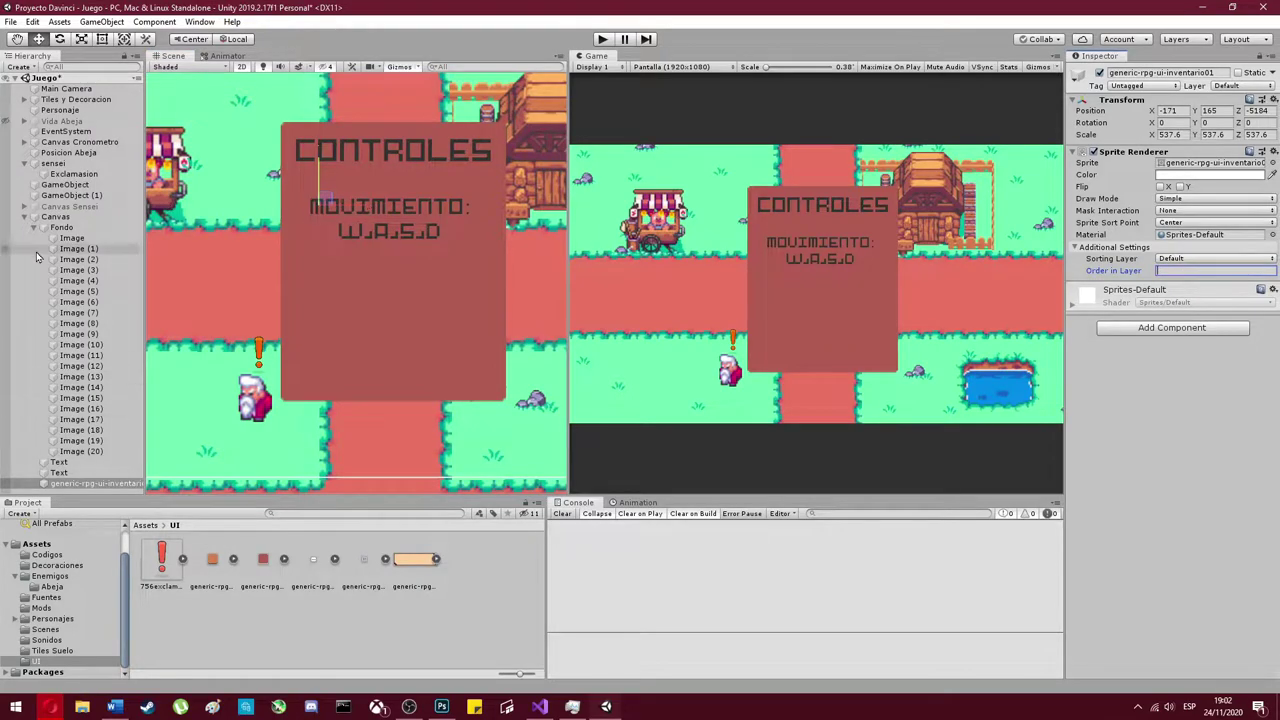
- Select both instruction texts, add a nested canvas under Canvas, and set its Pixel Perfect off
click(58, 462)
shift+click(64, 473)
click(26, 221)
right_click(64, 284)
mouse_move(95, 511)
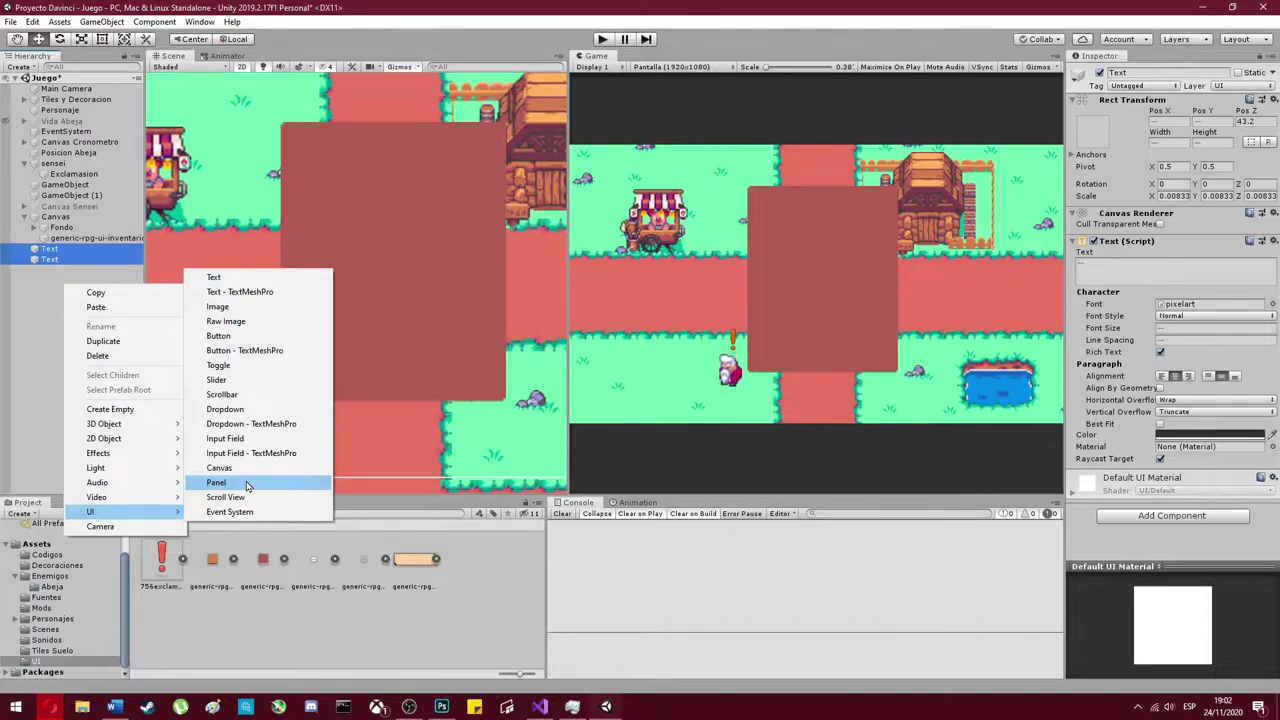
click(219, 468)
right_click(64, 230)
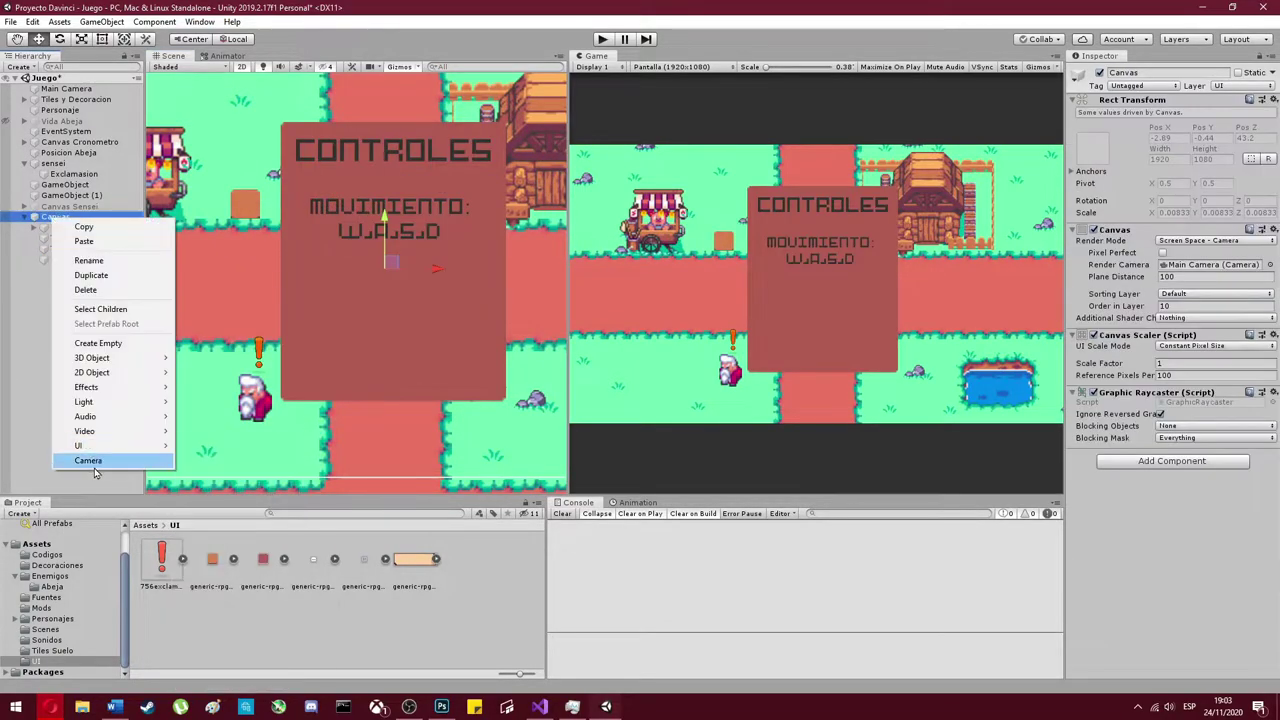
click(80, 230)
click(1215, 224)
click(1200, 240)
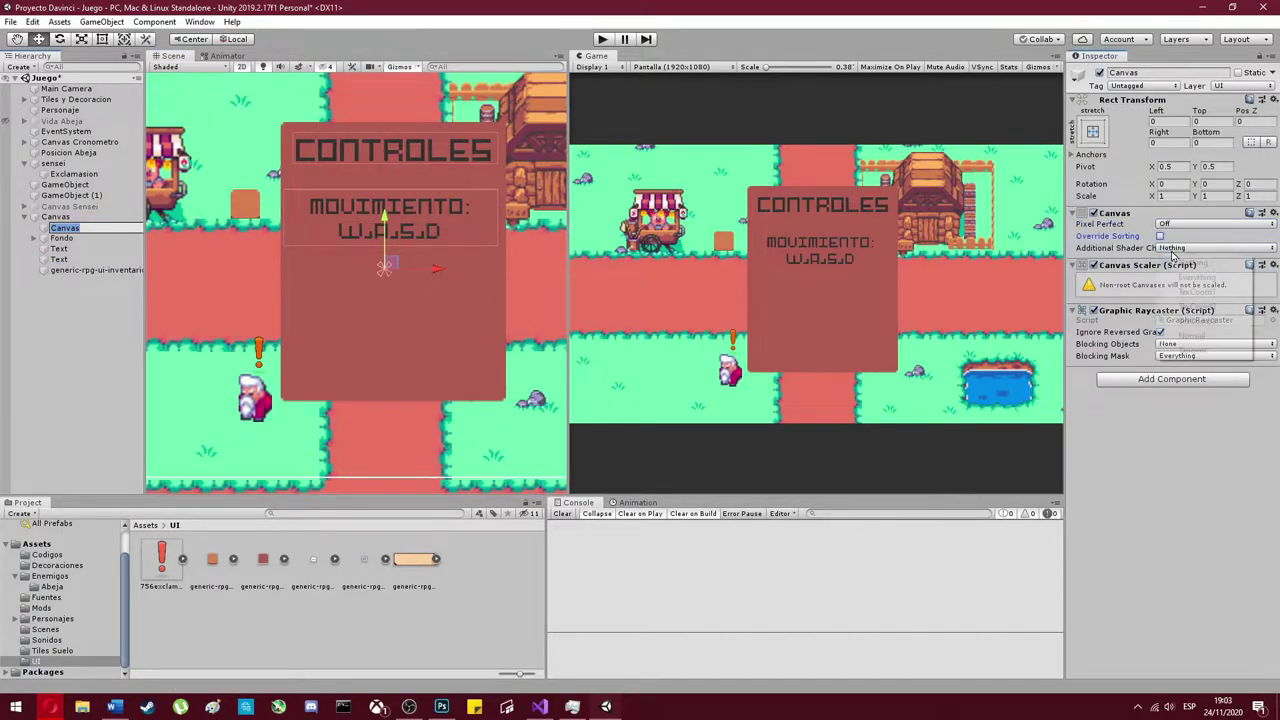
- Move the new canvas to the hierarchy root, rename it Canvas Fondo, and add a UI image
drag(64, 227, 60, 274)
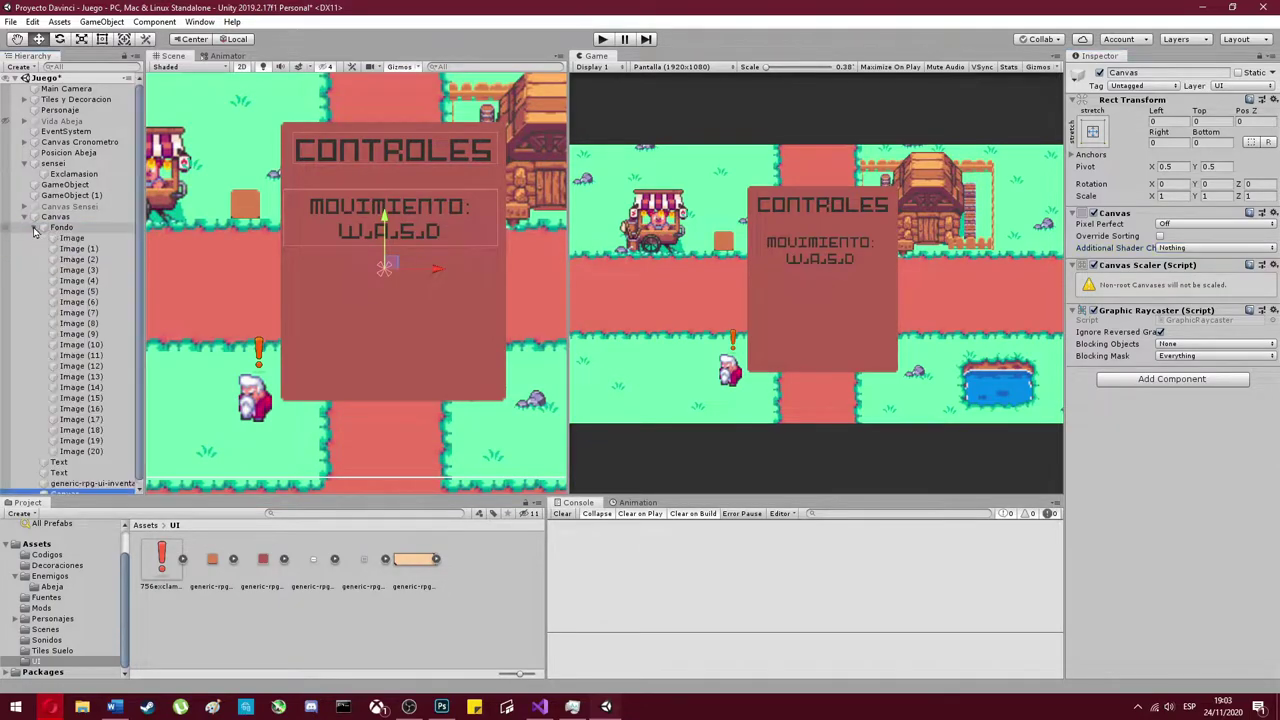
drag(40, 435, 40, 435)
click(1160, 73)
text(Fondo)
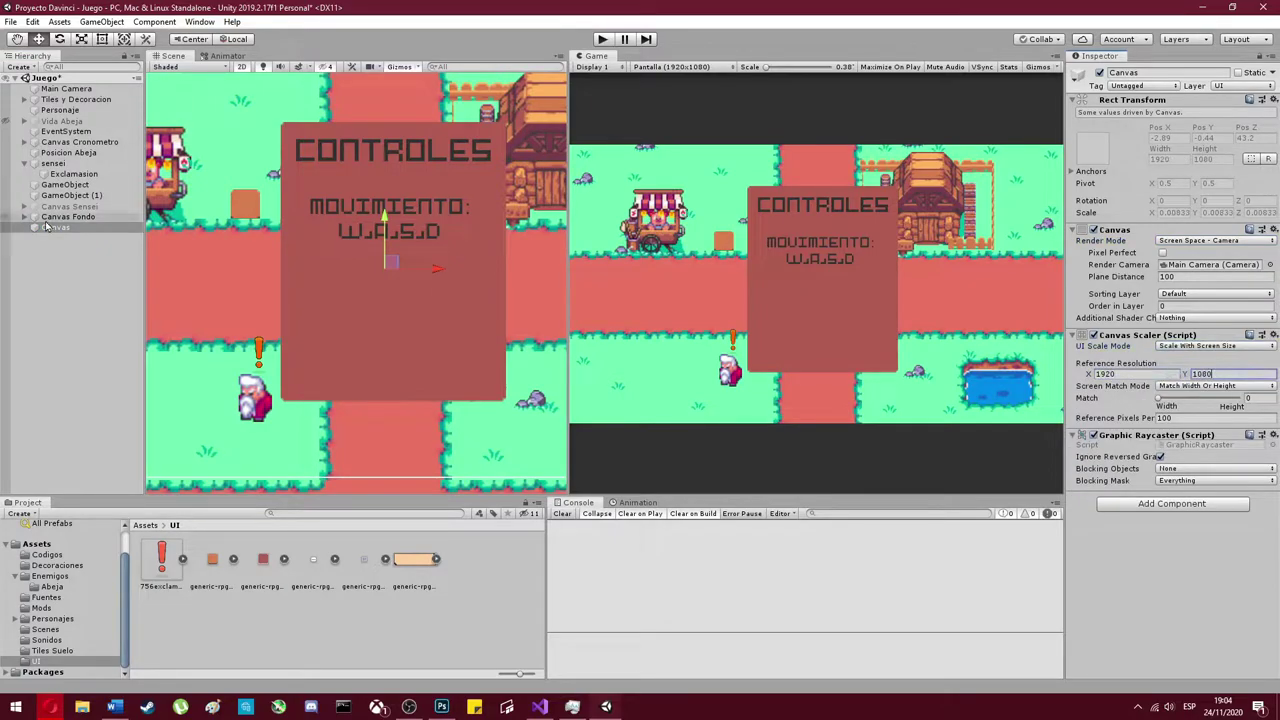
right_click(55, 270)
click(200, 410)
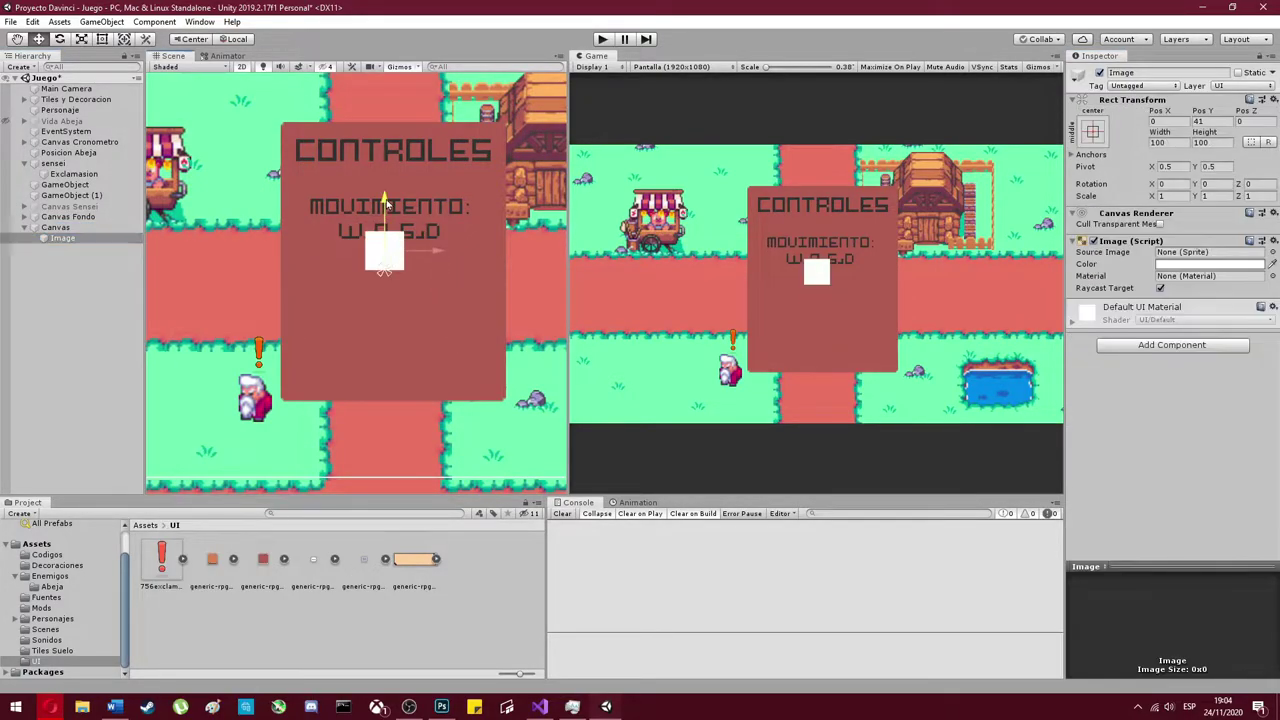
click(25, 217)
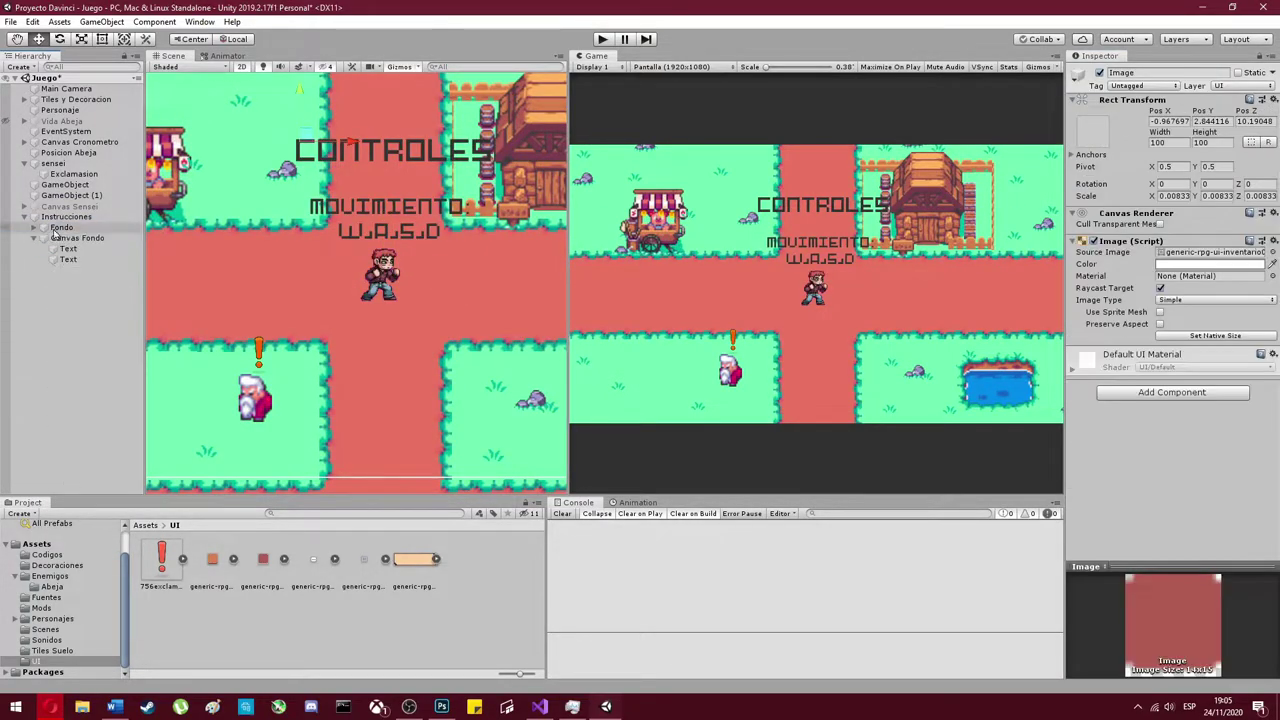
- Place the inventario01 sprite in Fondo and enlarge it behind the MOVIMIENTO text
drag(256, 567, 61, 227)
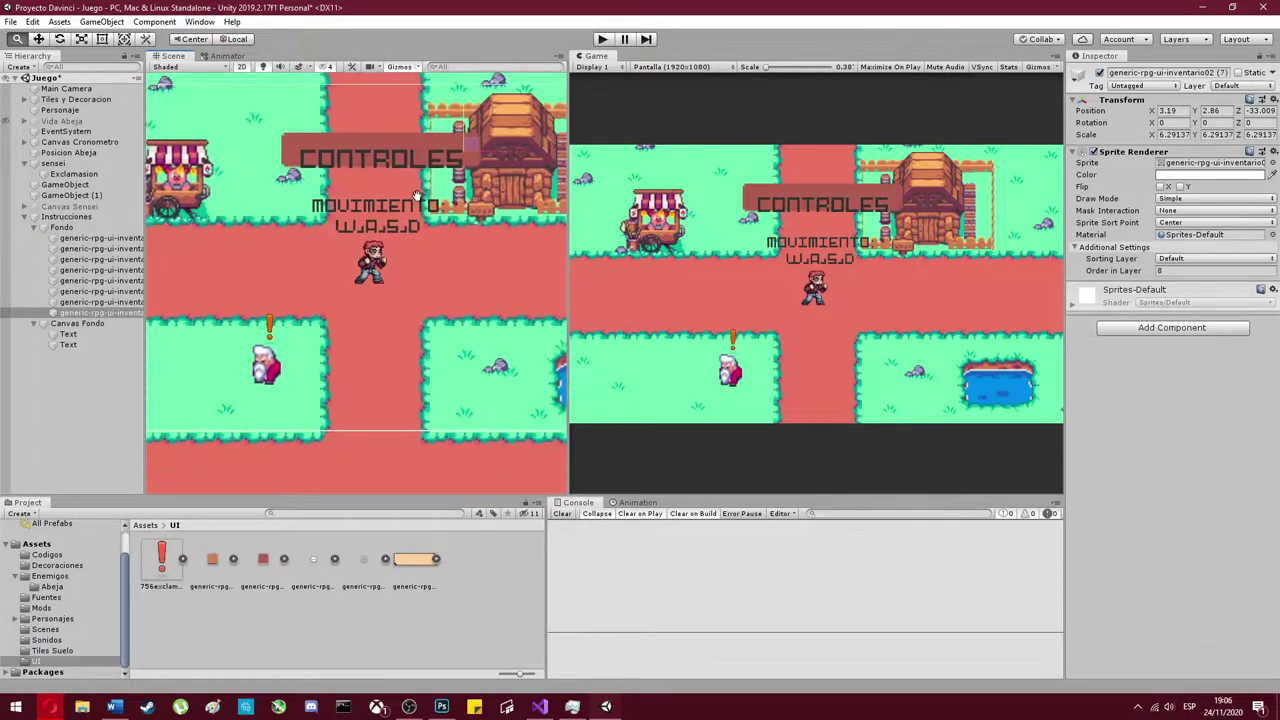
click(34, 227)
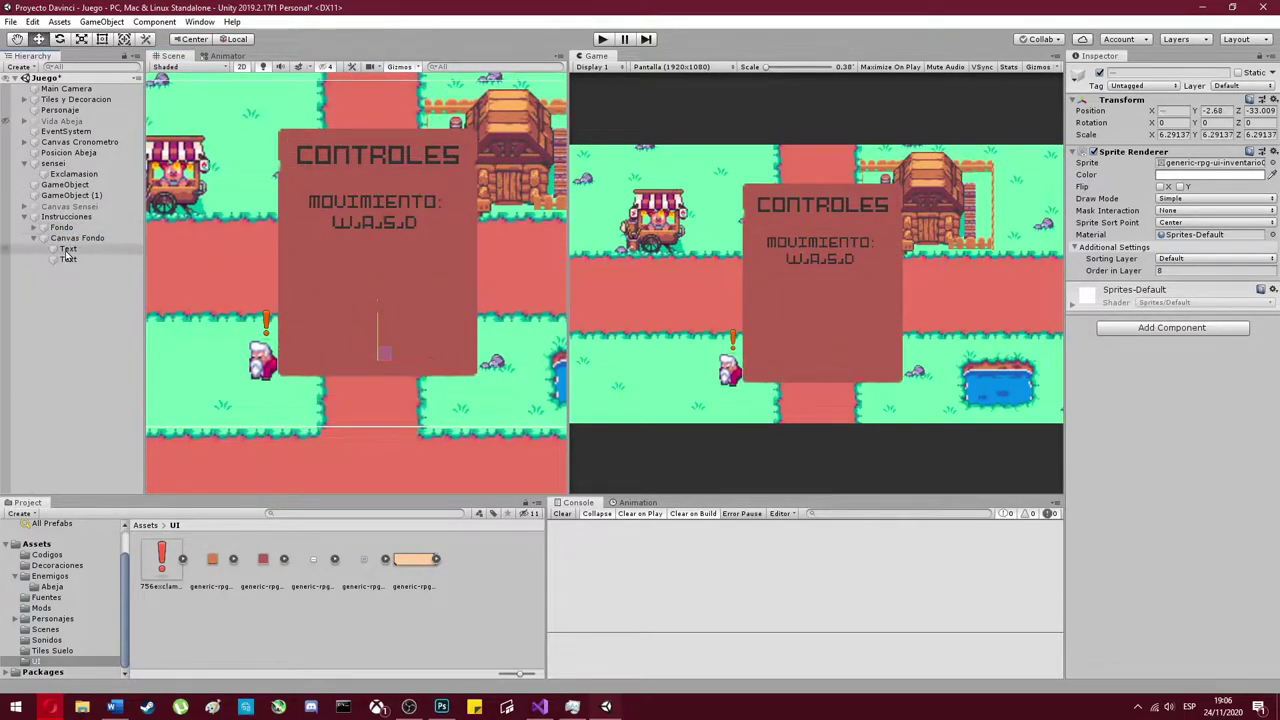
click(66, 216)
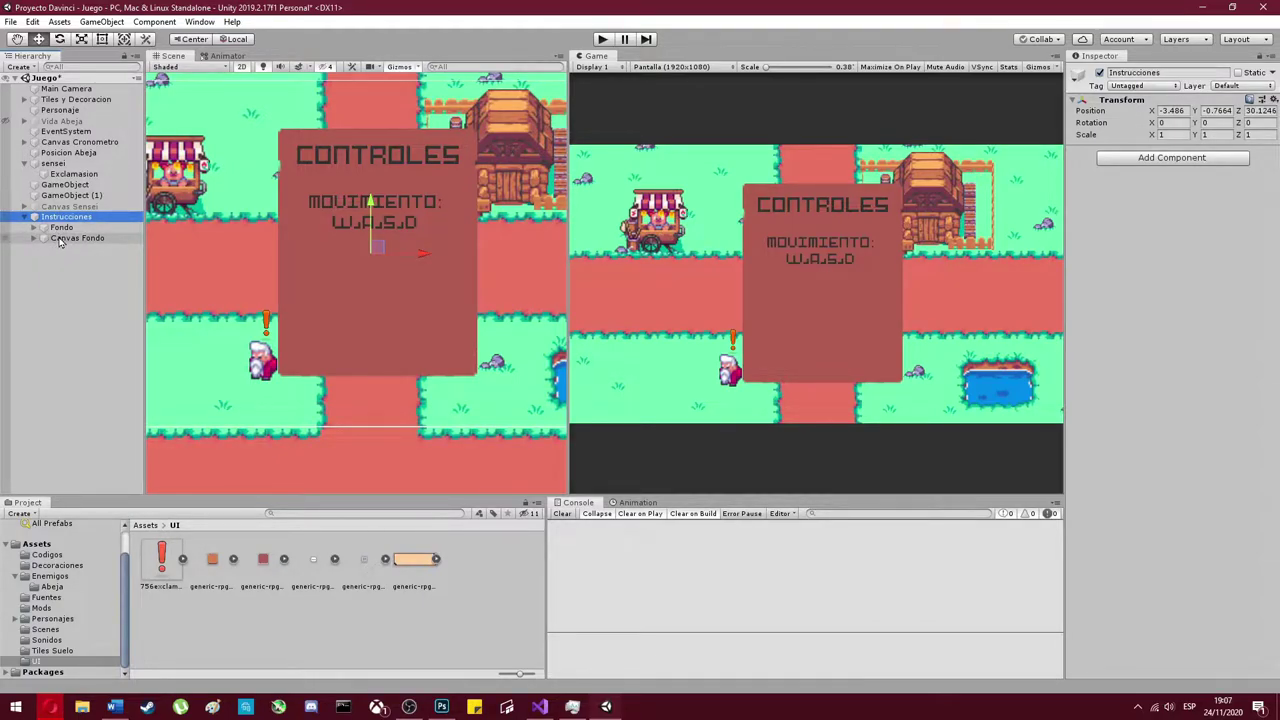
scroll(270, 197, down, 3)
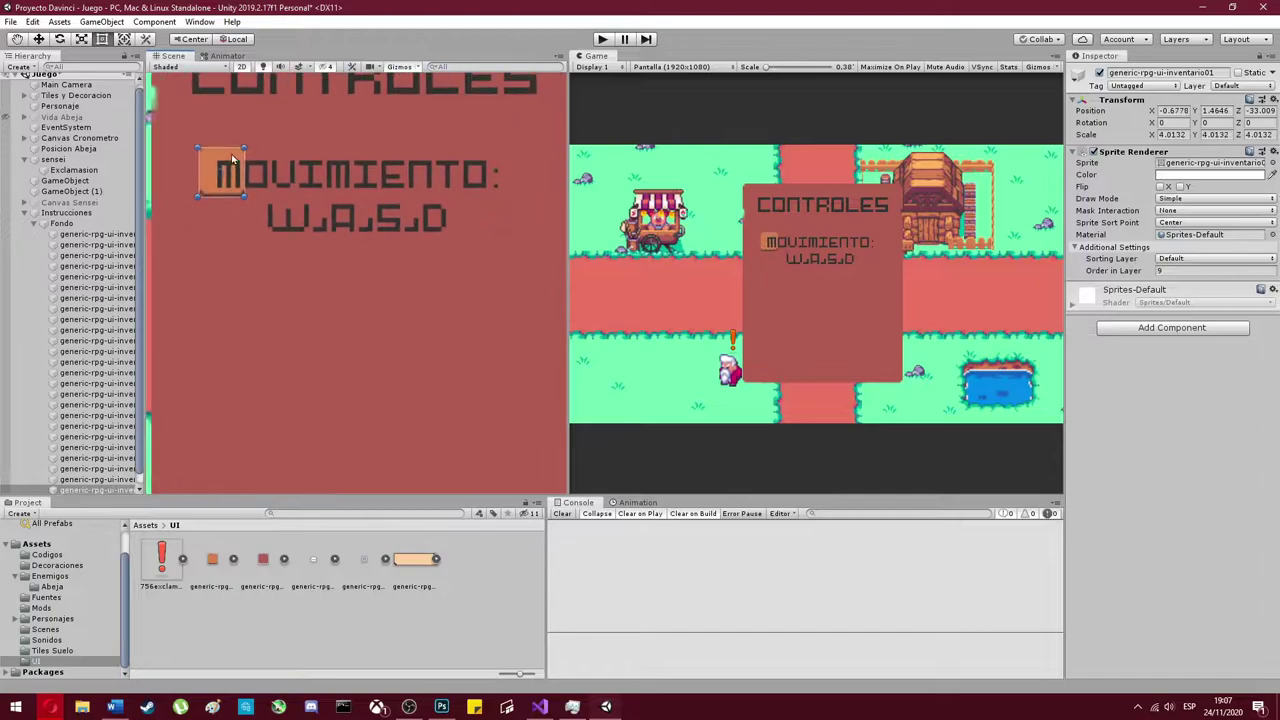
drag(232, 166, 289, 188)
- Duplicate the five orange frame pieces and move the copy behind the CONTROLES title
drag(144, 422, 224, 422)
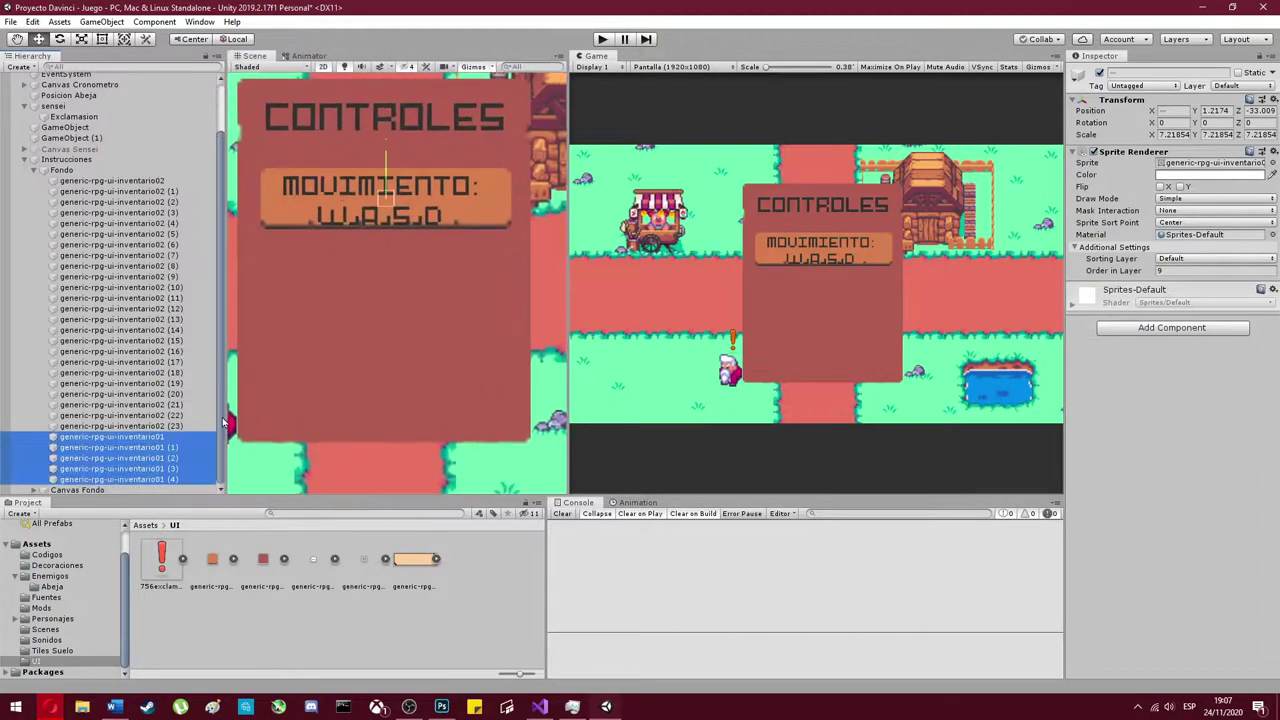
key(ctrl+d)
drag(400, 200, 390, 68)
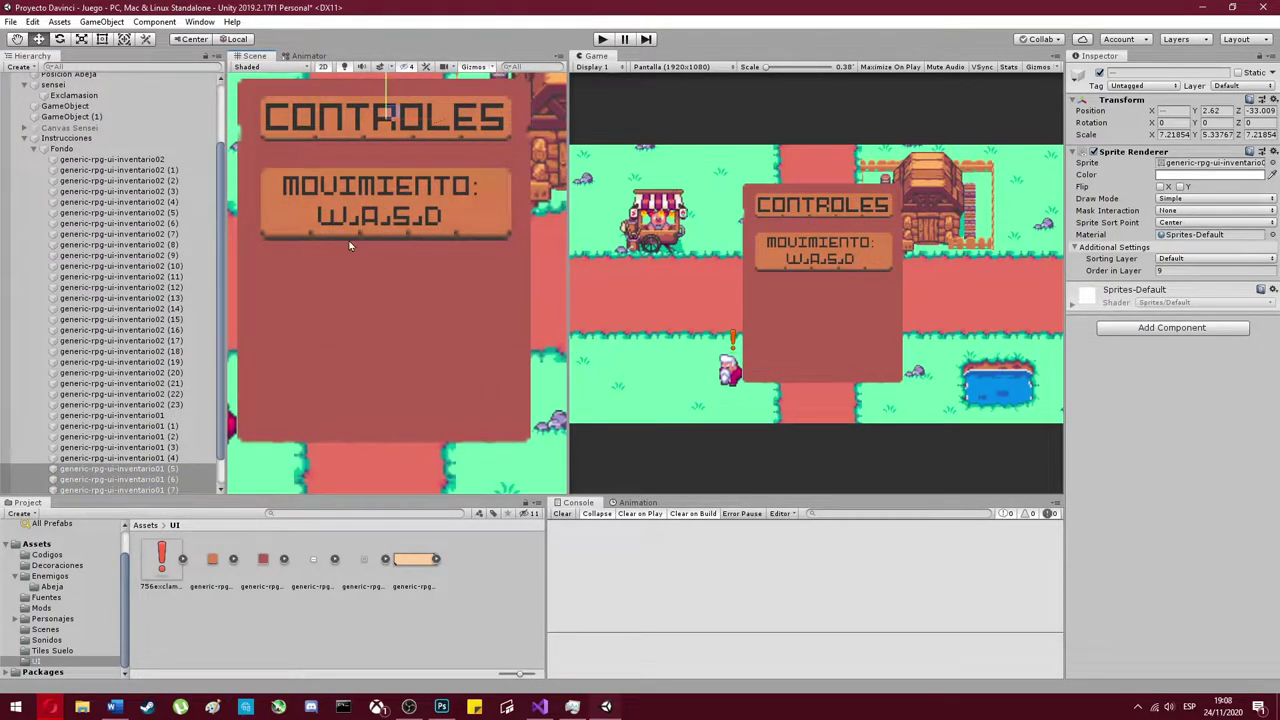
click(349, 245)
- Declare a public Instrucciones GameObject in Coding.cs and deactivate the Instrucciones object in Unity
key(alt+Tab)
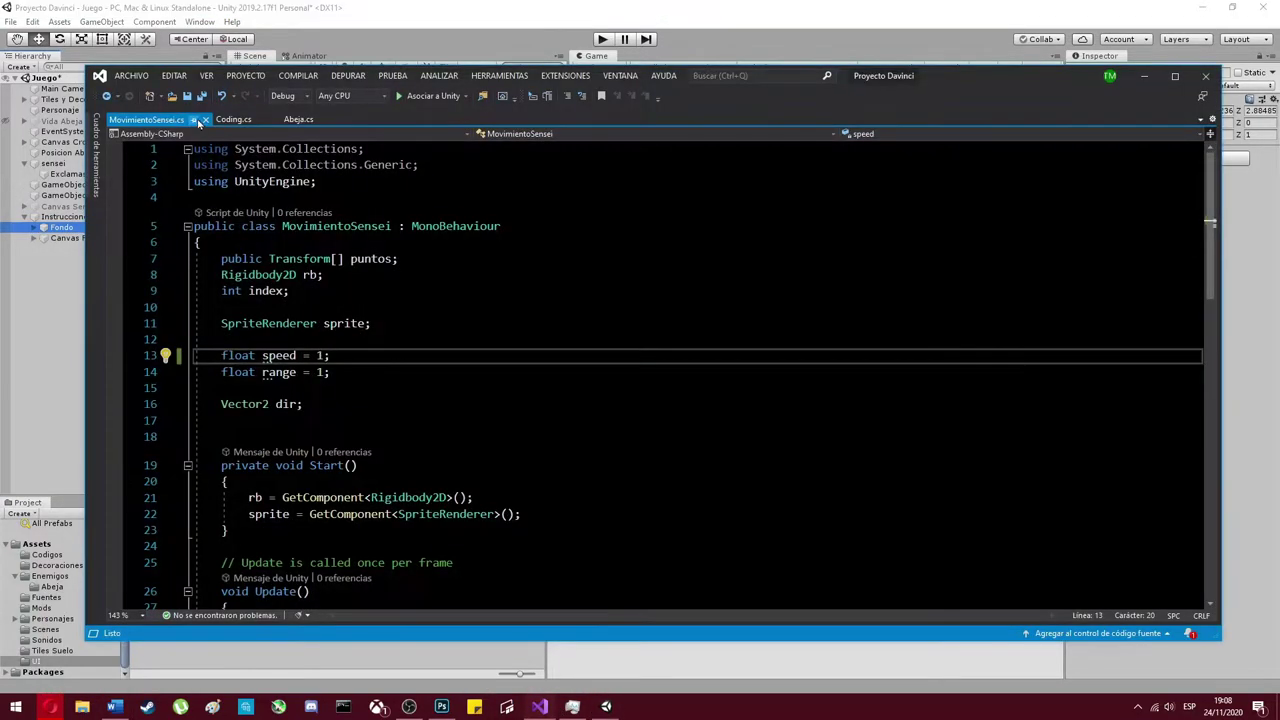
click(205, 119)
click(448, 437)
key(Return)
text(public GameObject Instrucciones;)
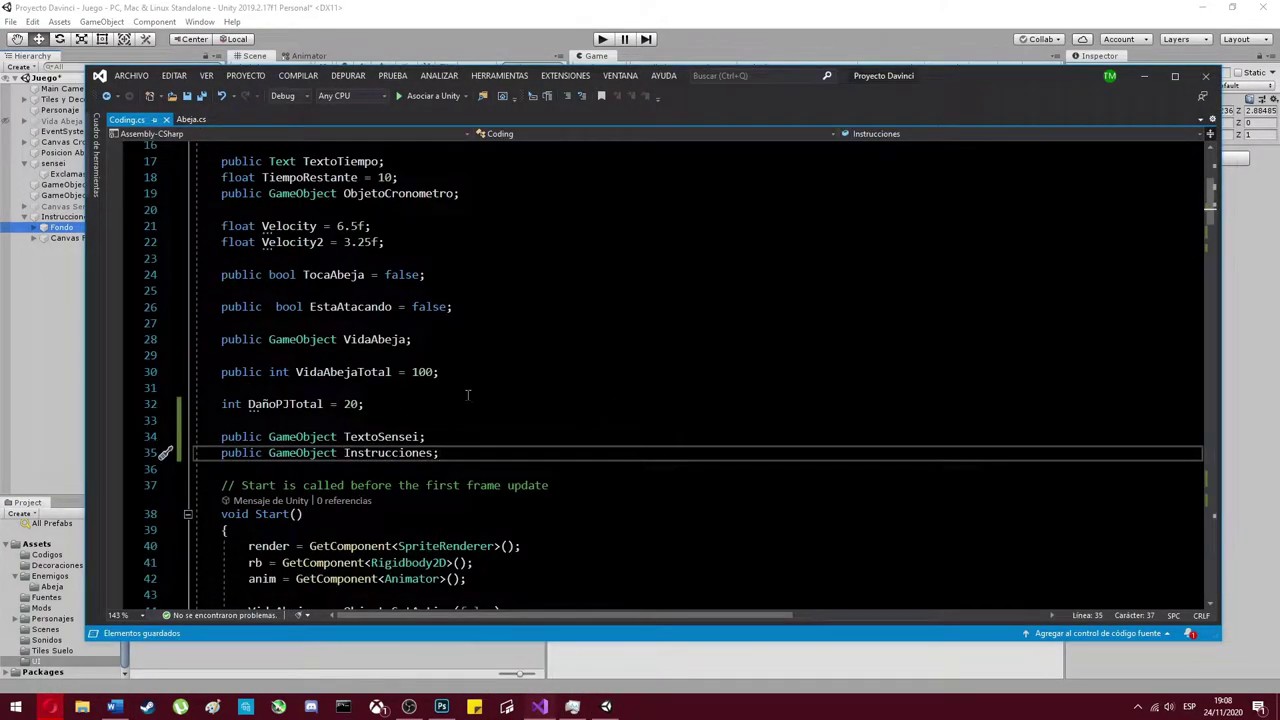
key(alt+Tab)
click(66, 217)
key(alt+shift+a)
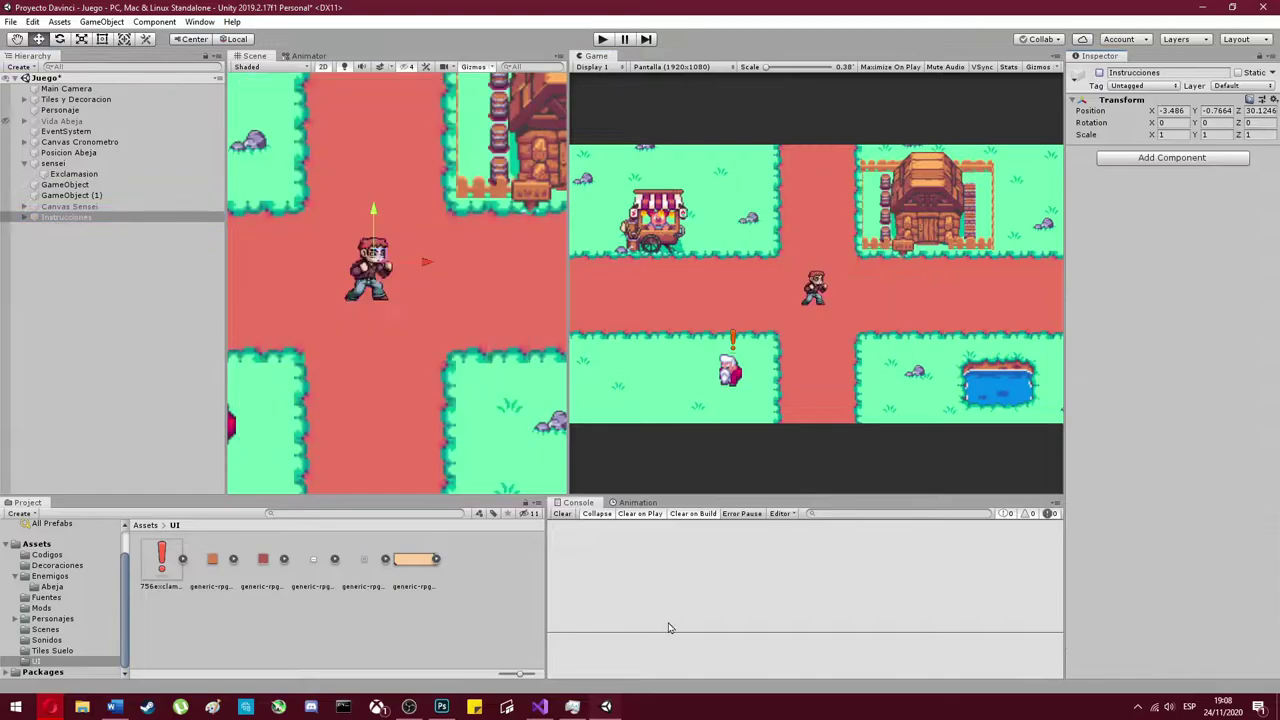
key(alt+Tab)
scroll(334, 428, up, 20)
- Hide Instrucciones in Start with SetActive(false) and show it with SetActive(true) in the key check
click(300, 201)
text(if (in)
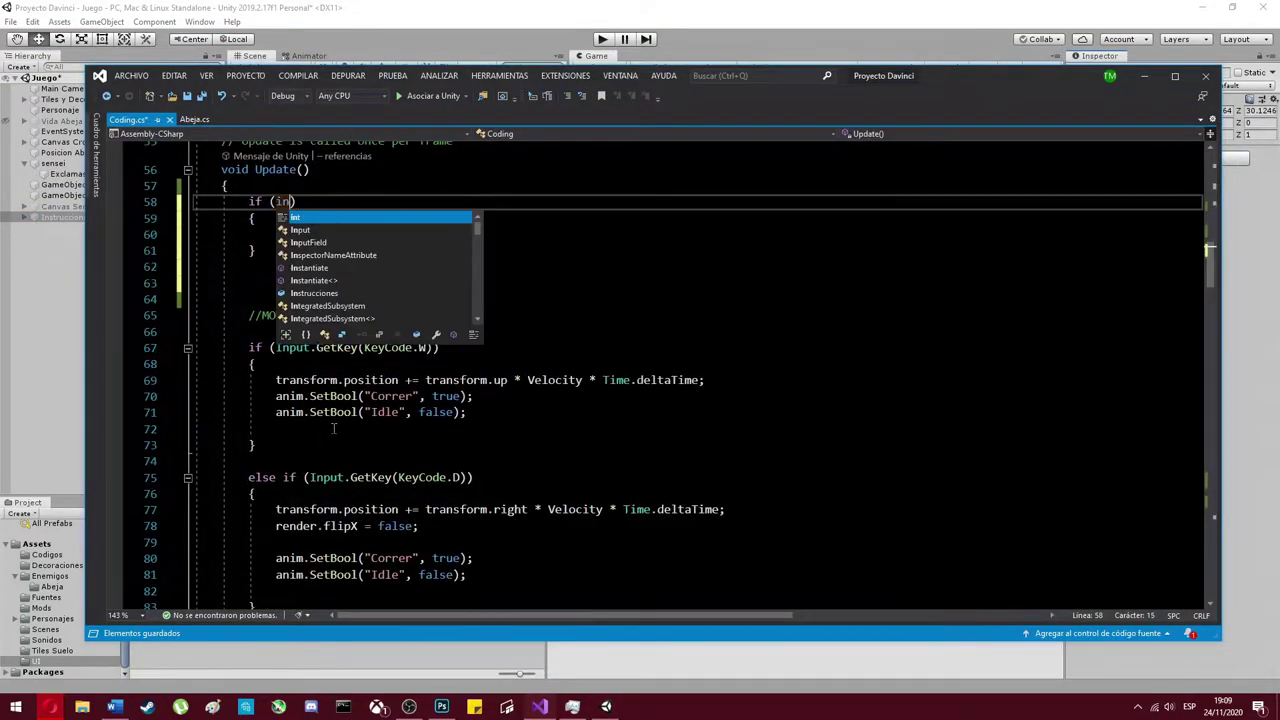
text(put.GetKey(key)
text();)
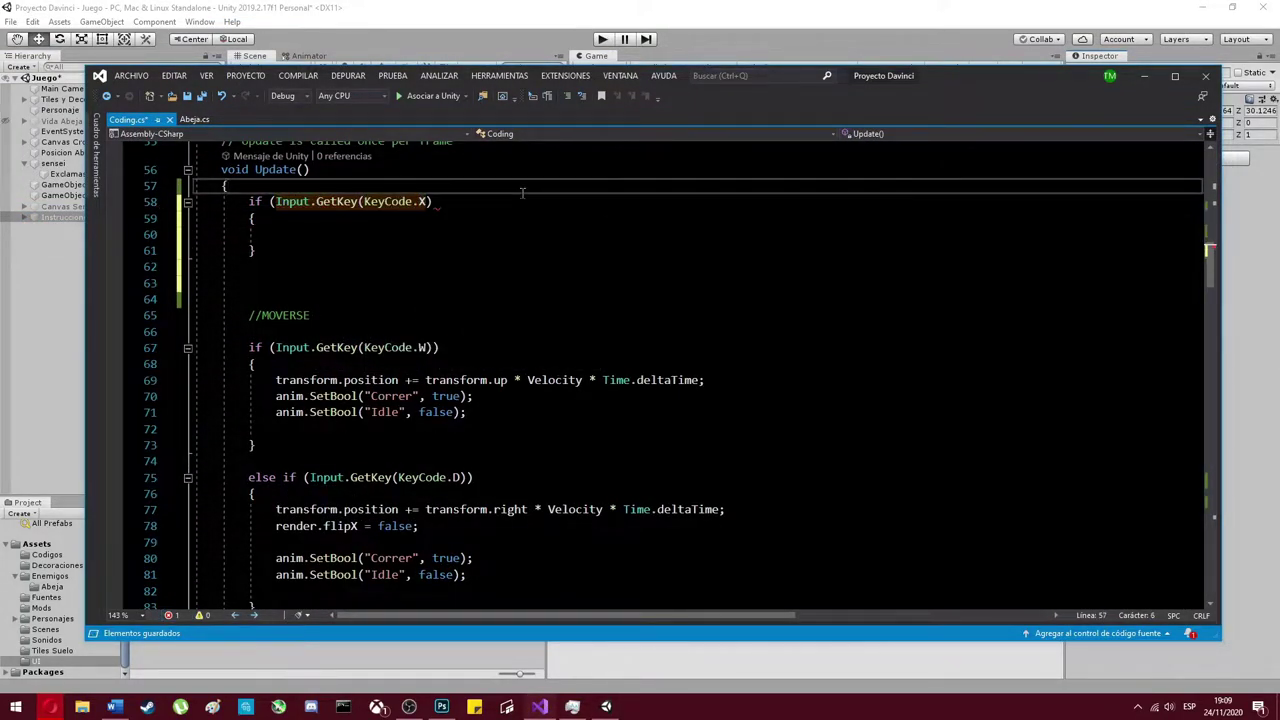
scroll(334, 428, up, 5)
click(524, 257)
key(Return)
text(Instrucciones.gameObject.SetActive(false);)
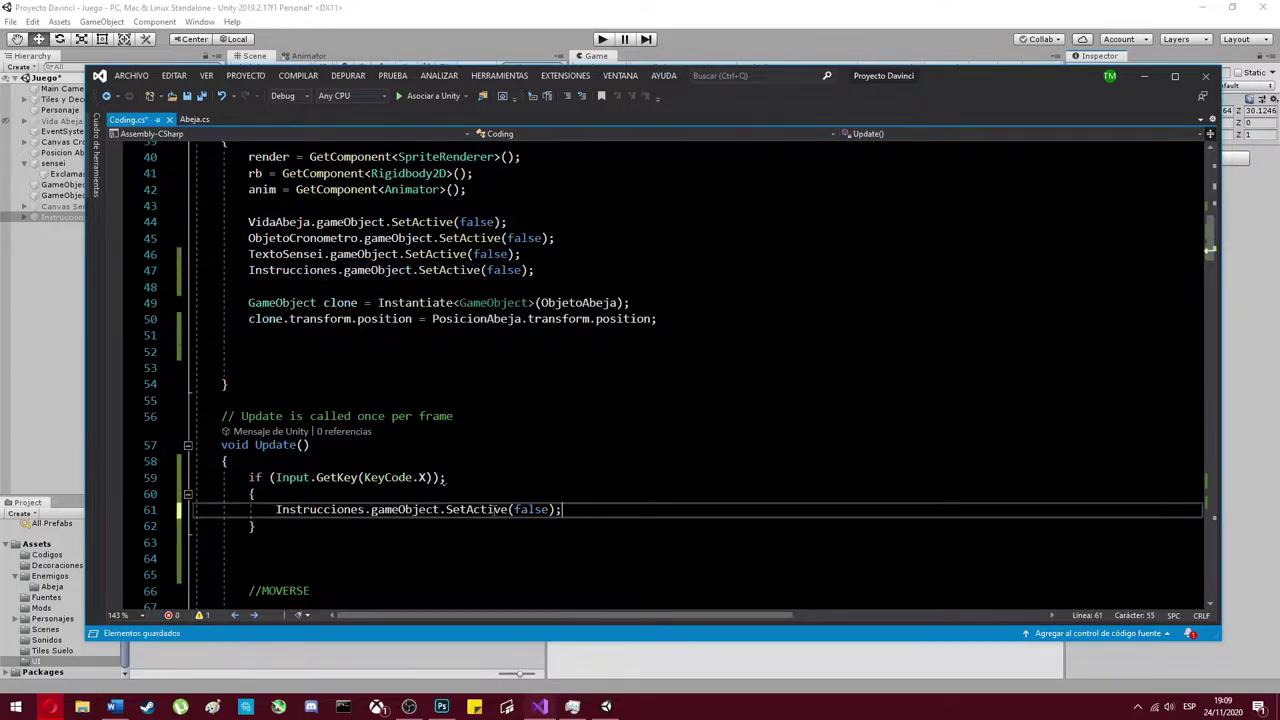
key(BackSpace)
key(BackSpace)
key(BackSpace)
text(tr)
key(Tab)
- Save the Coding script and playtest in Unity to confirm the panel starts hidden
key(alt+Tab)
click(539, 706)
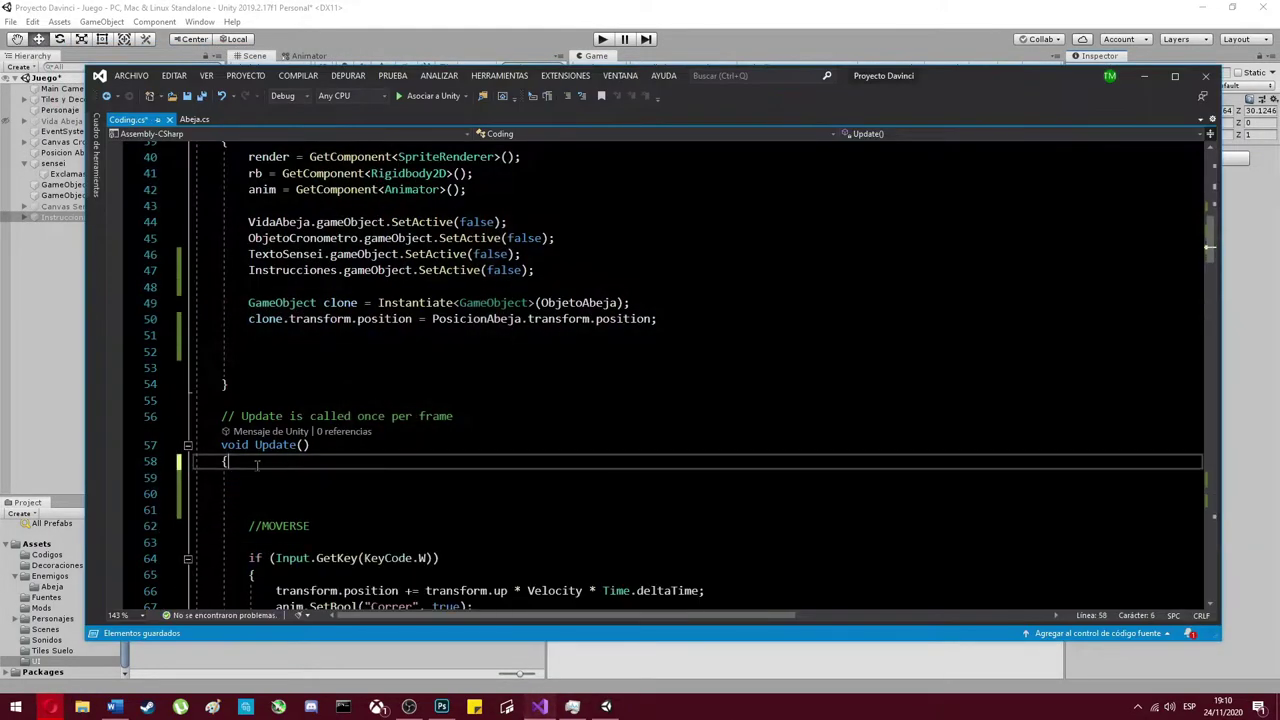
scroll(540, 400, down, 15)
click(605, 706)
click(601, 40)
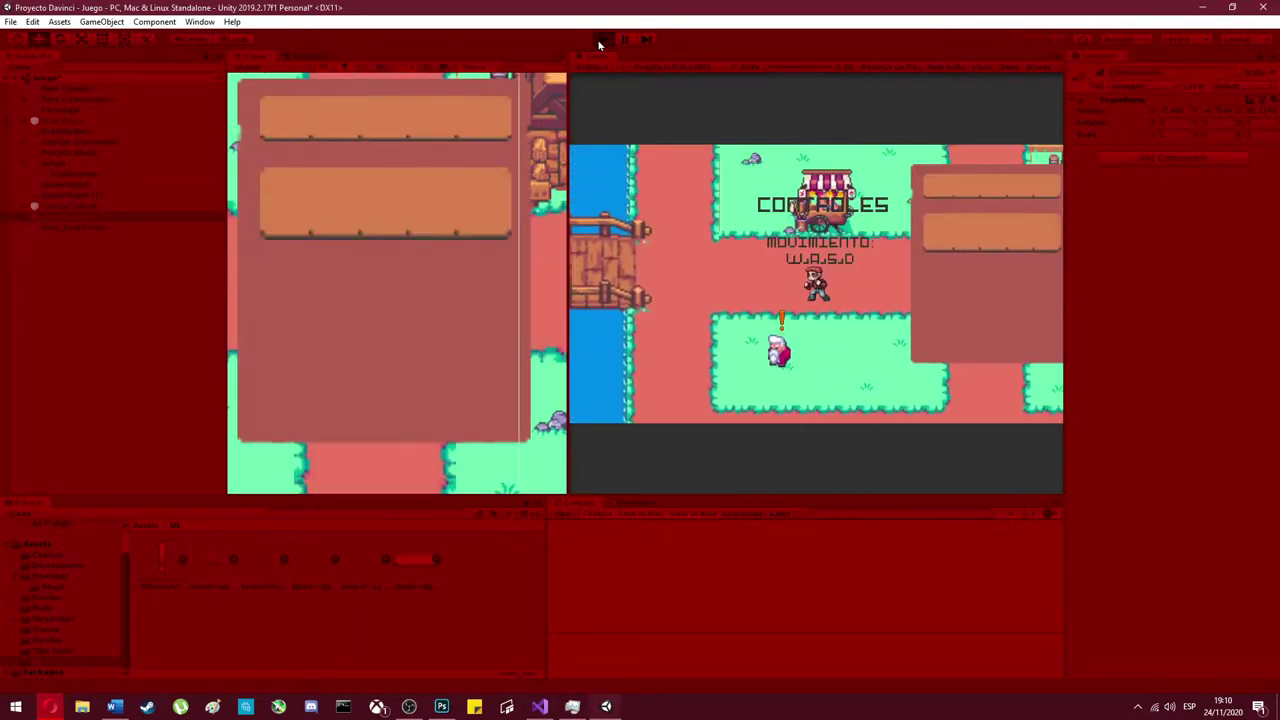
click(601, 40)
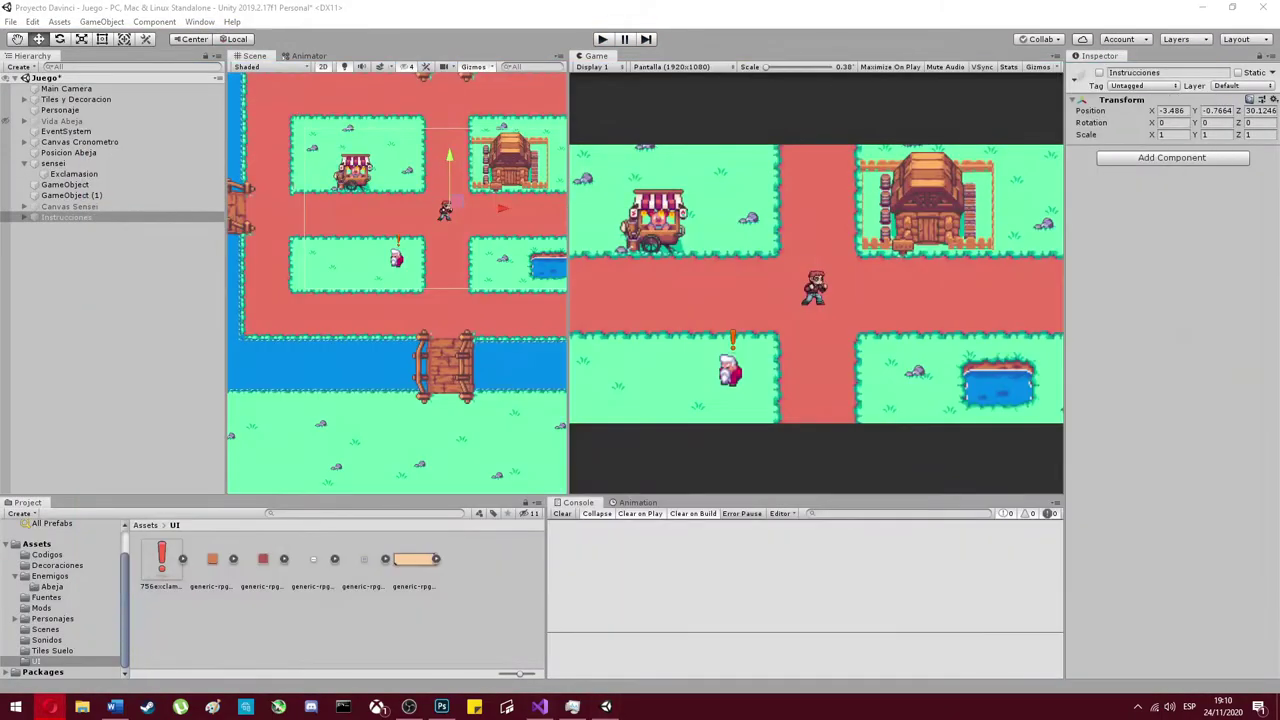
double_click(262, 566)
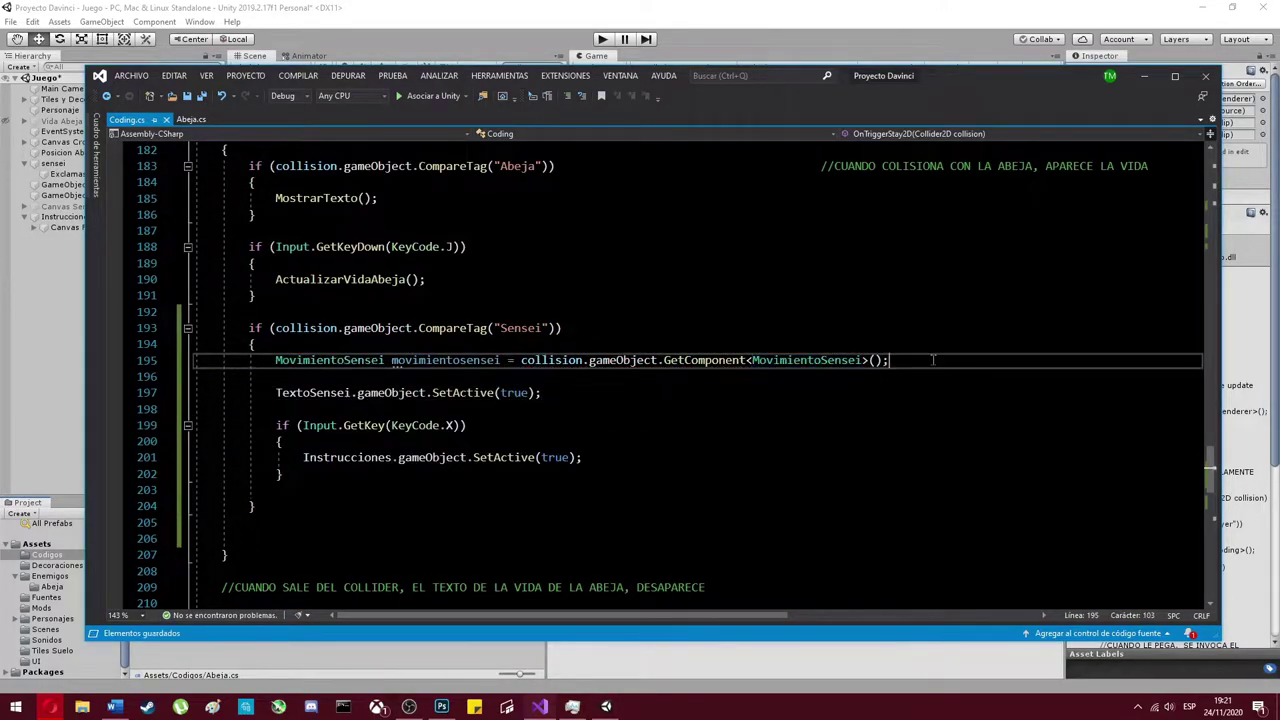
- In the Sensei collision block, get MovimientoSensei and set its speed to 0
key(Return)
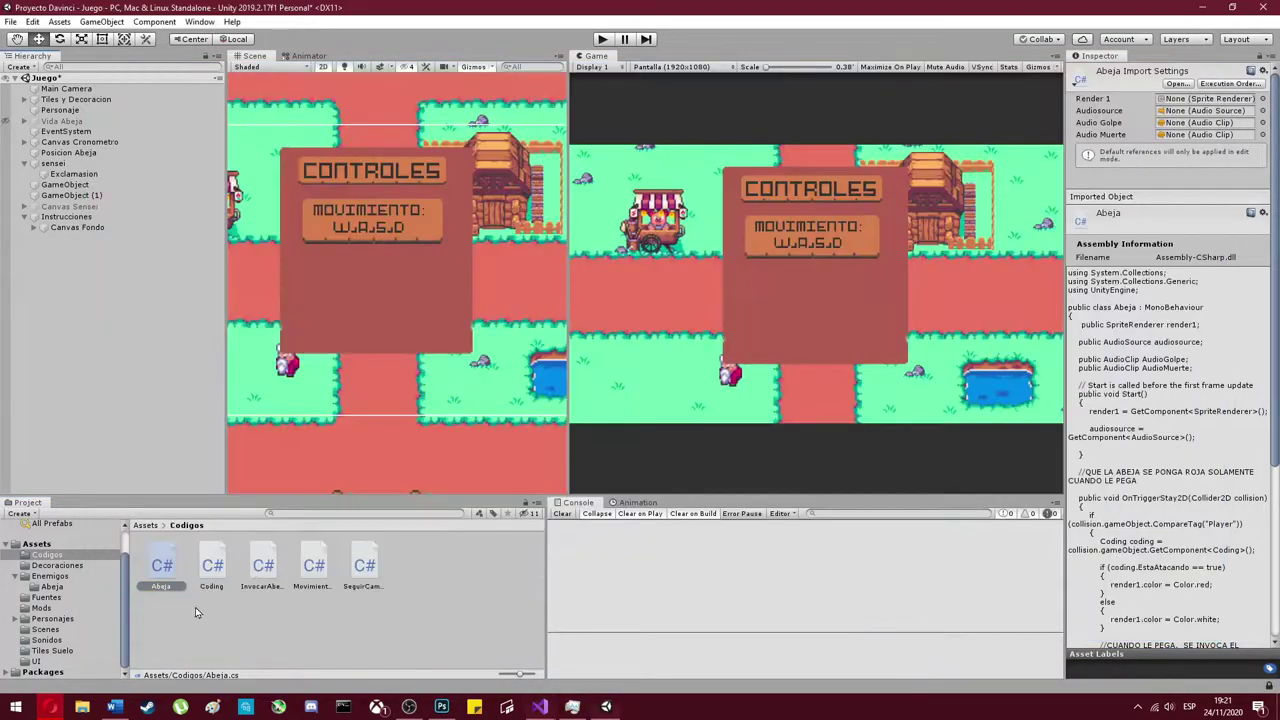
double_click(310, 565)
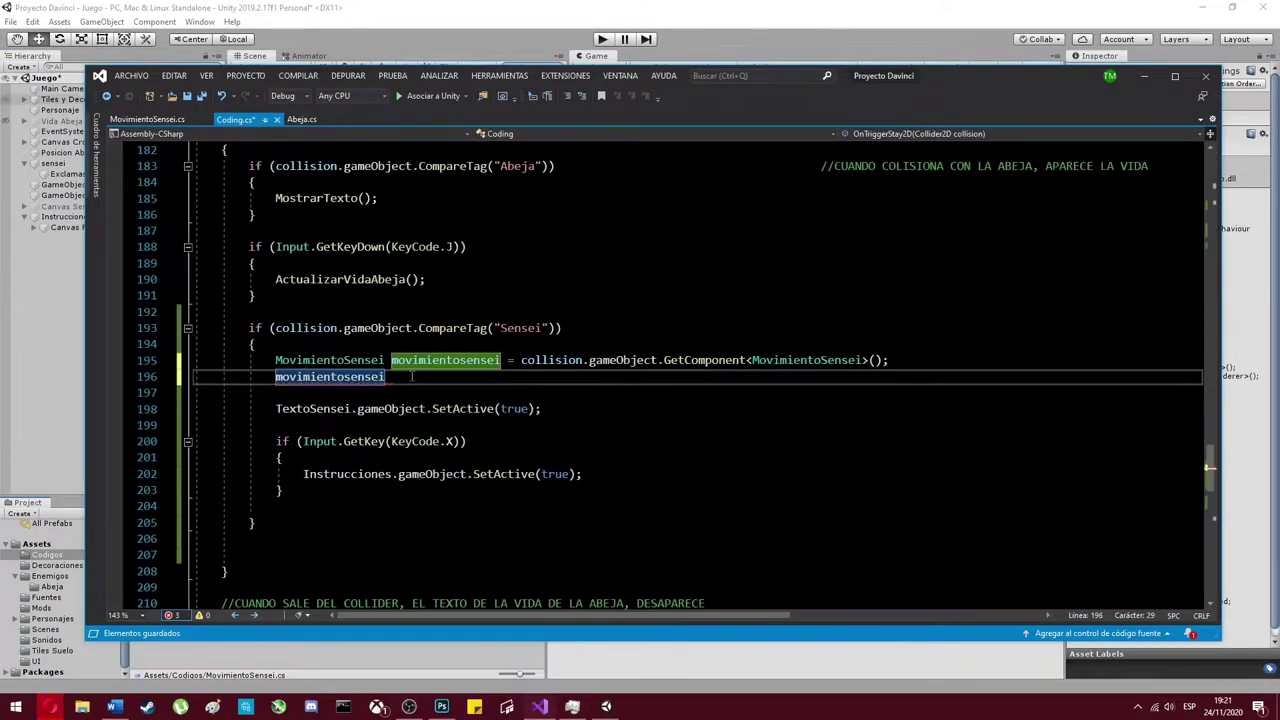
text(.speed = 0)
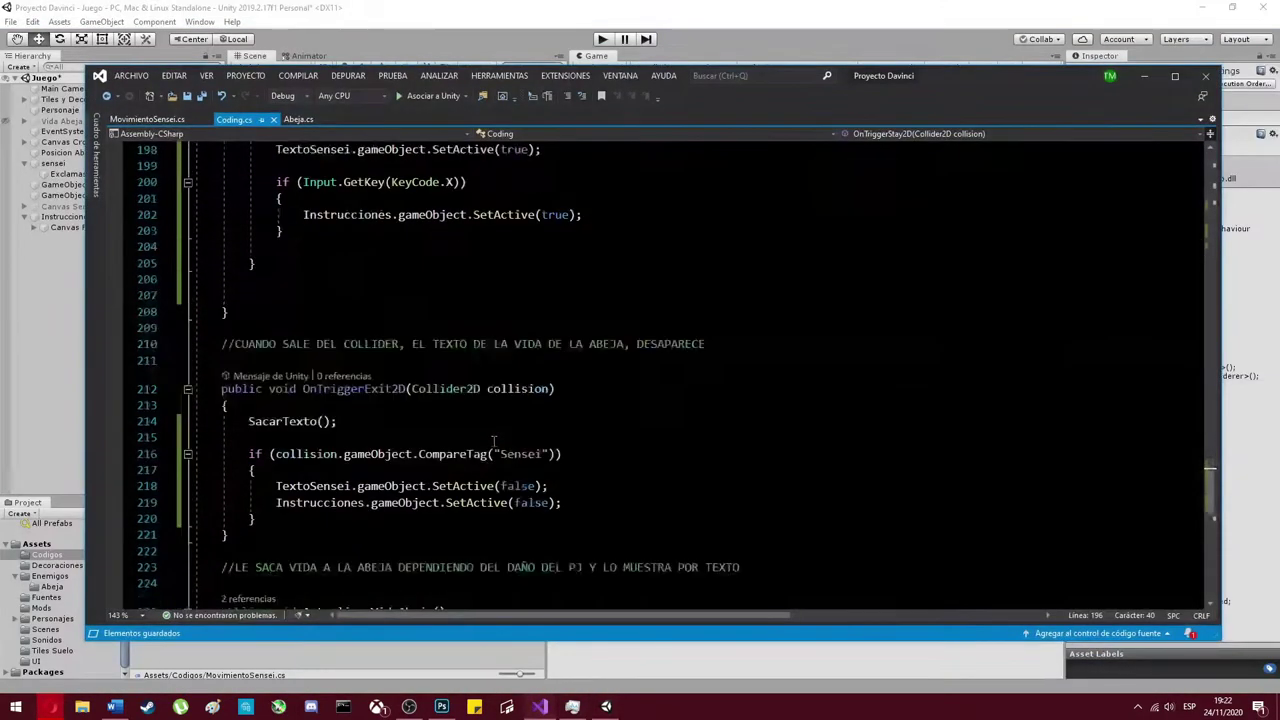
scroll(627, 320, down, 2)
click(627, 340)
key(Return)
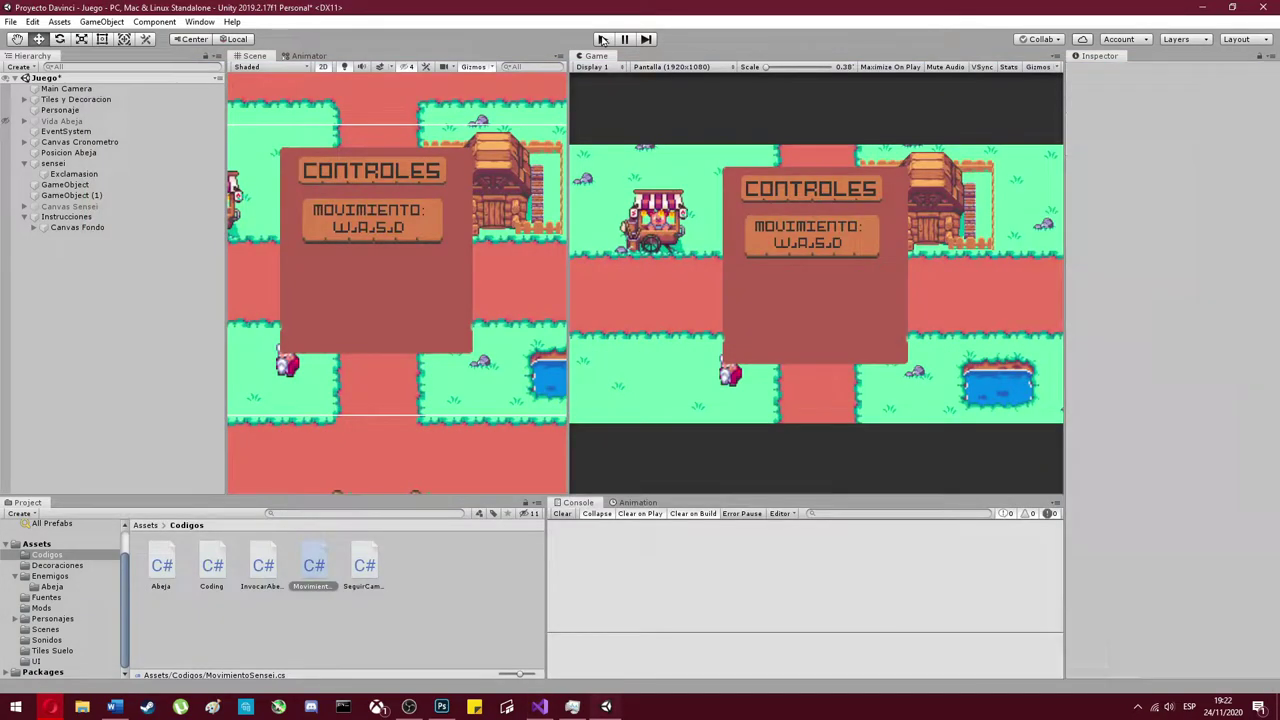
- Playtest by walking the player down and left into the sensei to check he stops
click(602, 39)
key(Down)
key(Left)
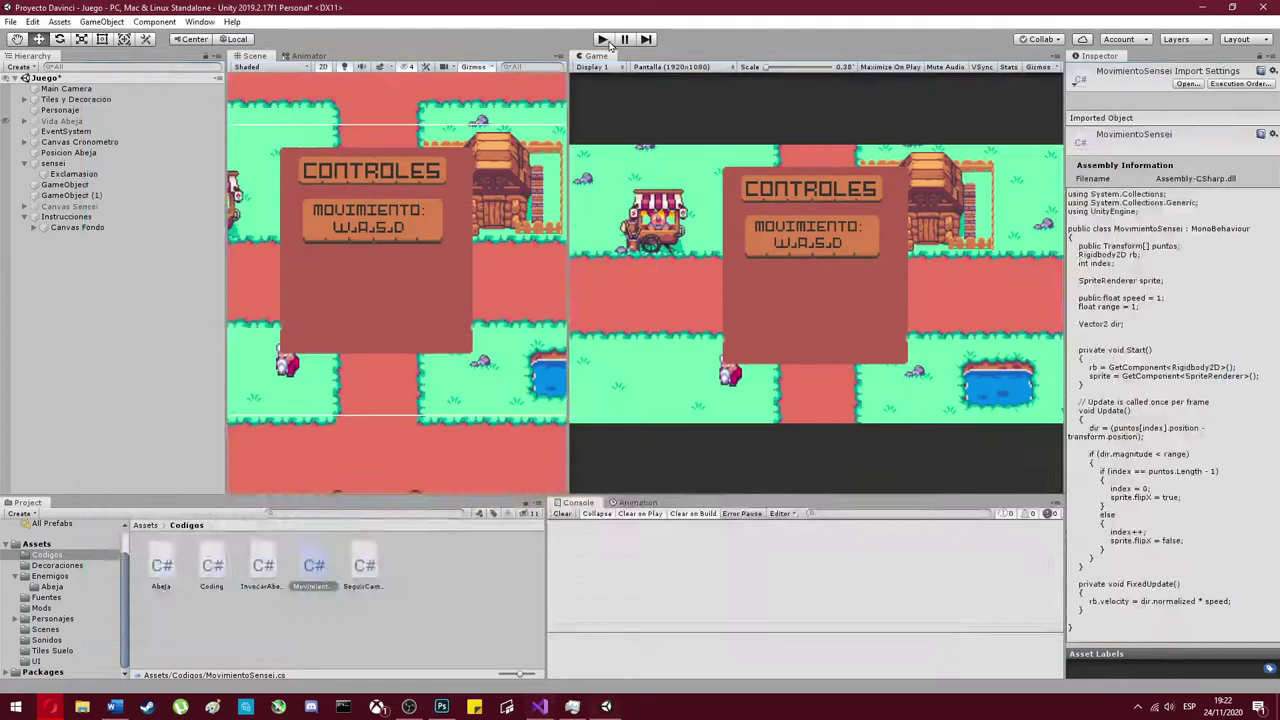
click(608, 40)
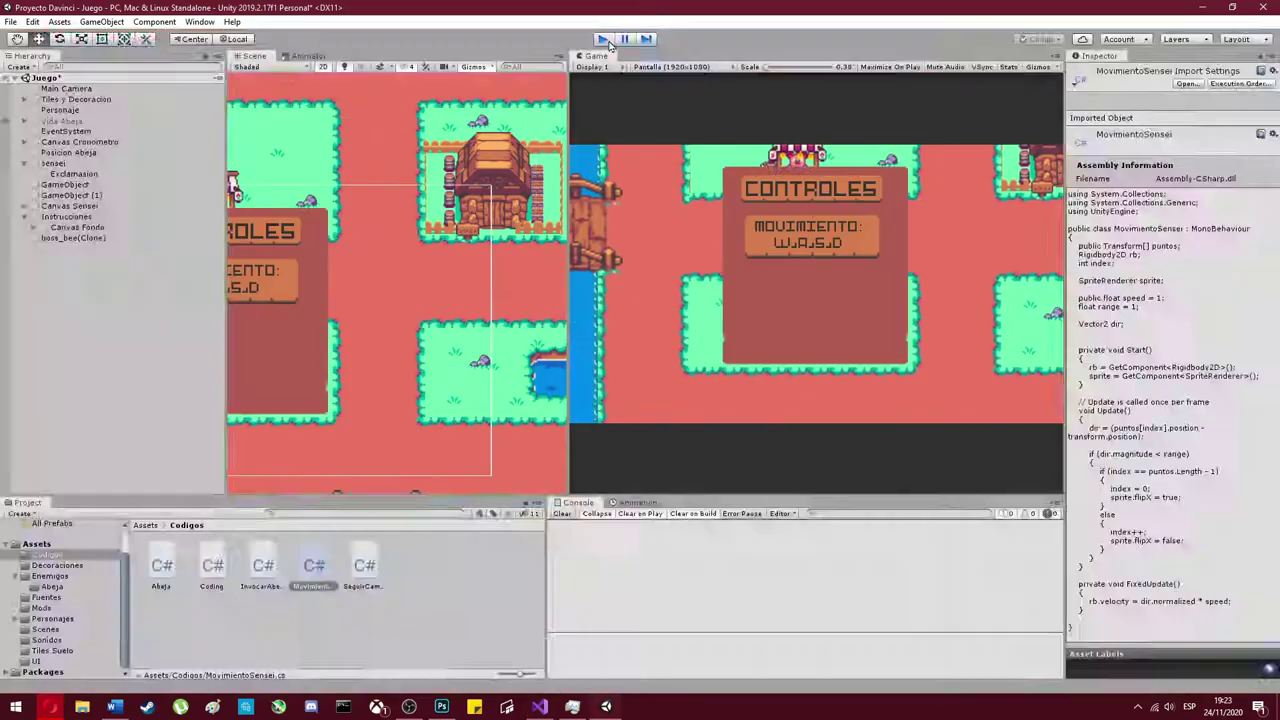
click(608, 40)
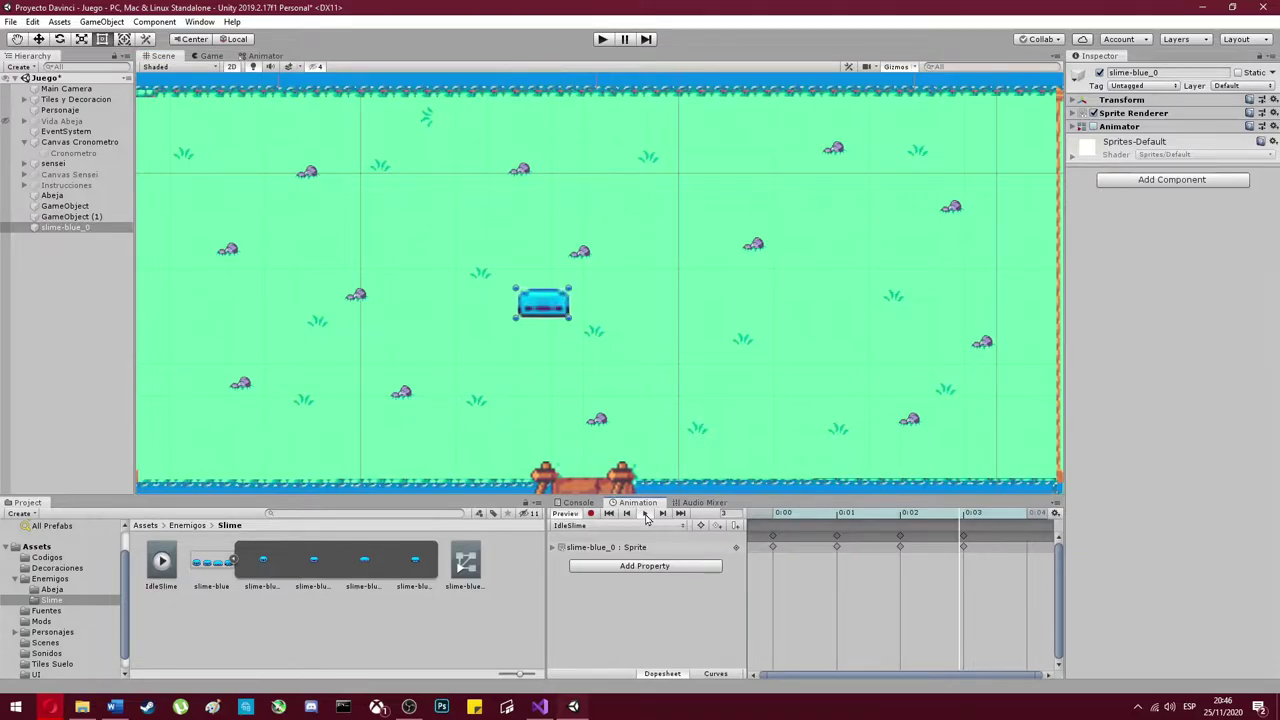
- Rename the blue slime to Slime and paste the Abeja code into its Slime script
scroll(457, 300, down, 5)
scroll(480, 274, up, 4)
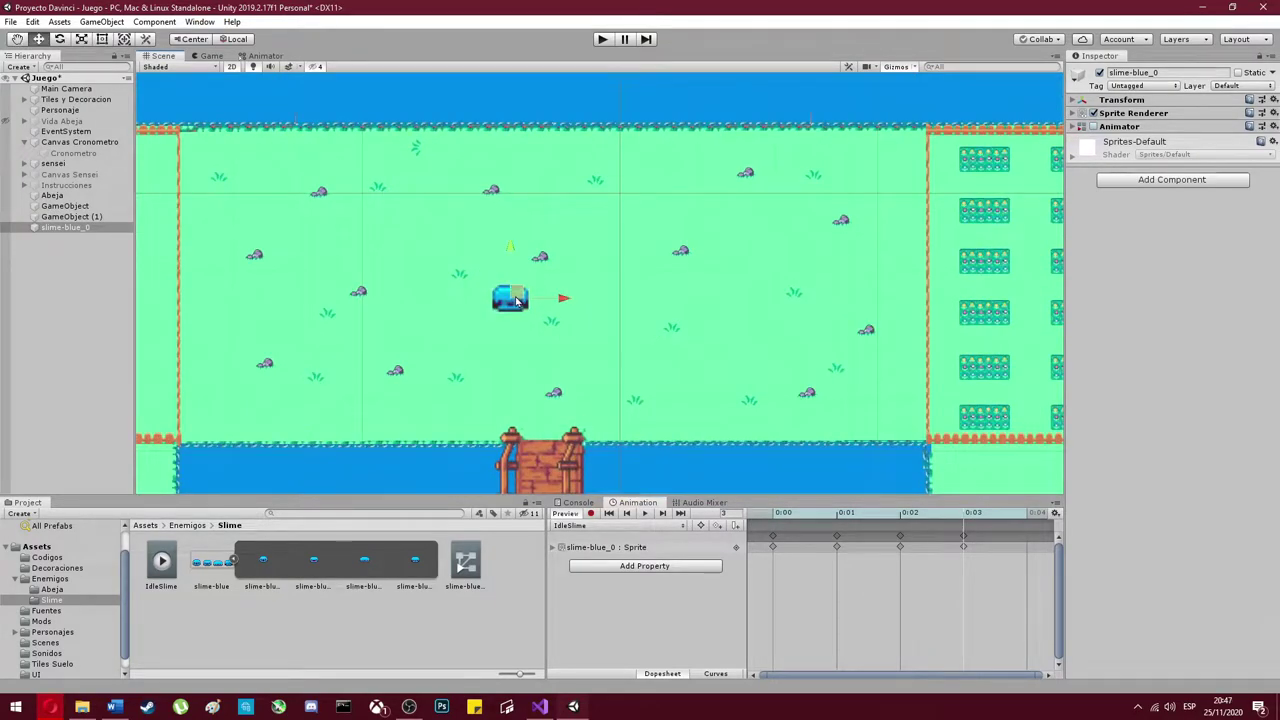
click(1083, 113)
right_click(70, 254)
click(1182, 72)
text(Slime)
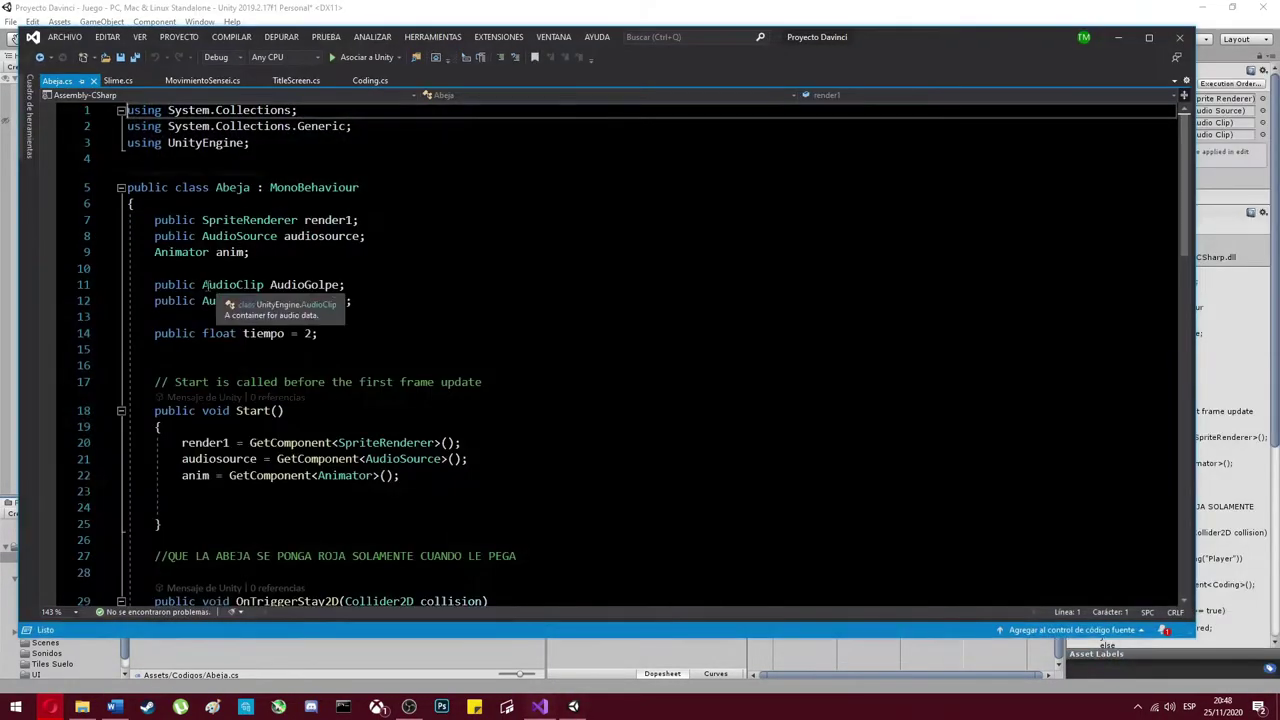
key(ctrl+a)
key(ctrl+v)
scroll(300, 350, up, 10)
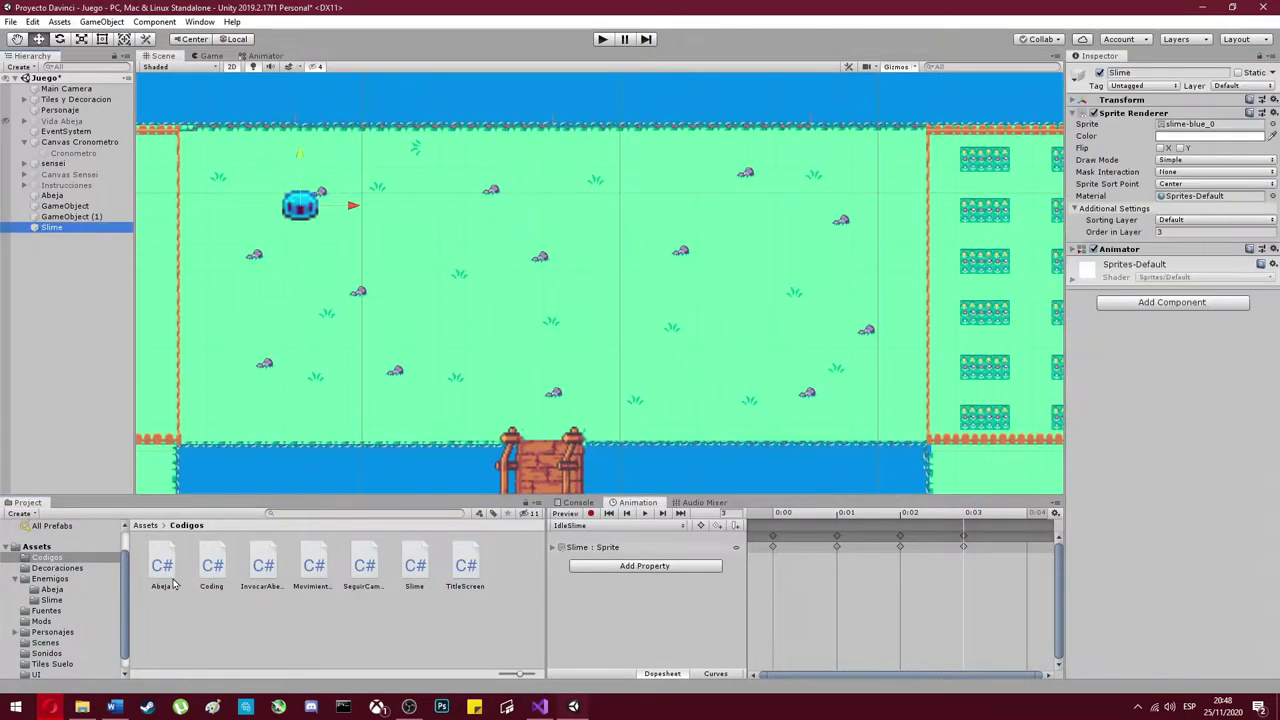
- Give Slime a fitted Box Collider 2D and a Rigidbody 2D, placing it after Abeja
click(1073, 349)
scroll(260, 218, up, 2)
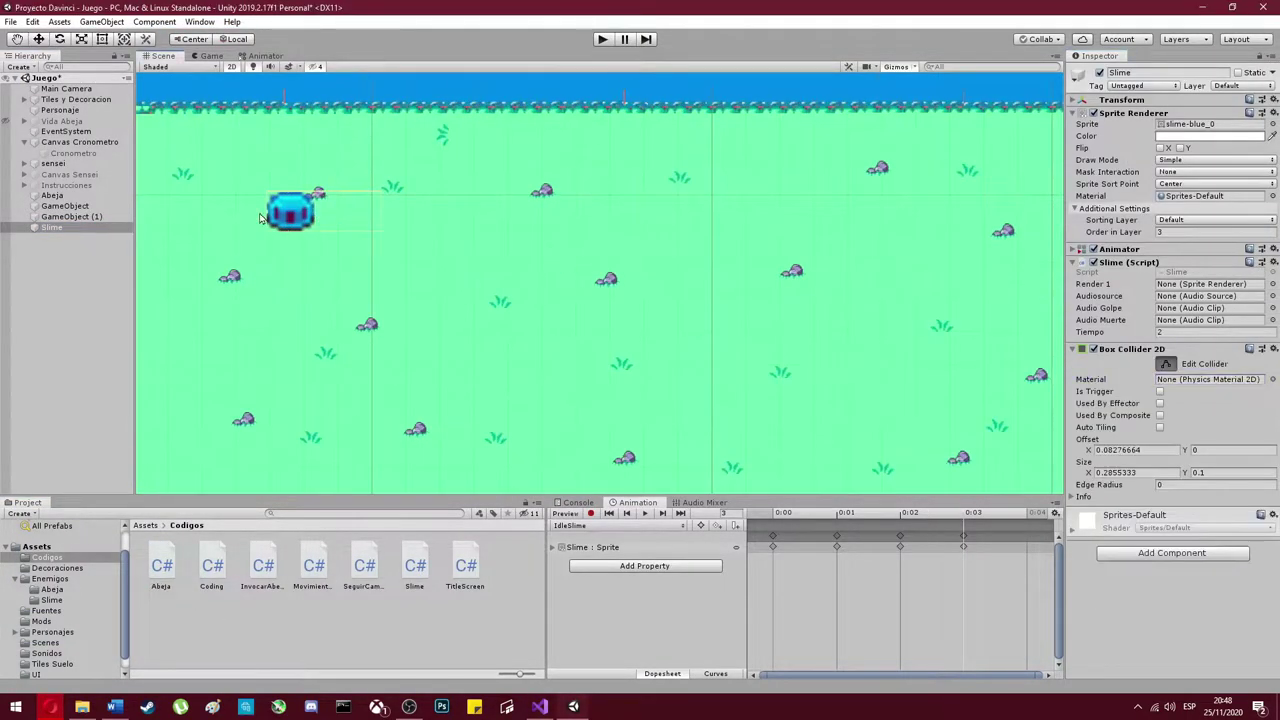
click(1171, 553)
click(1170, 545)
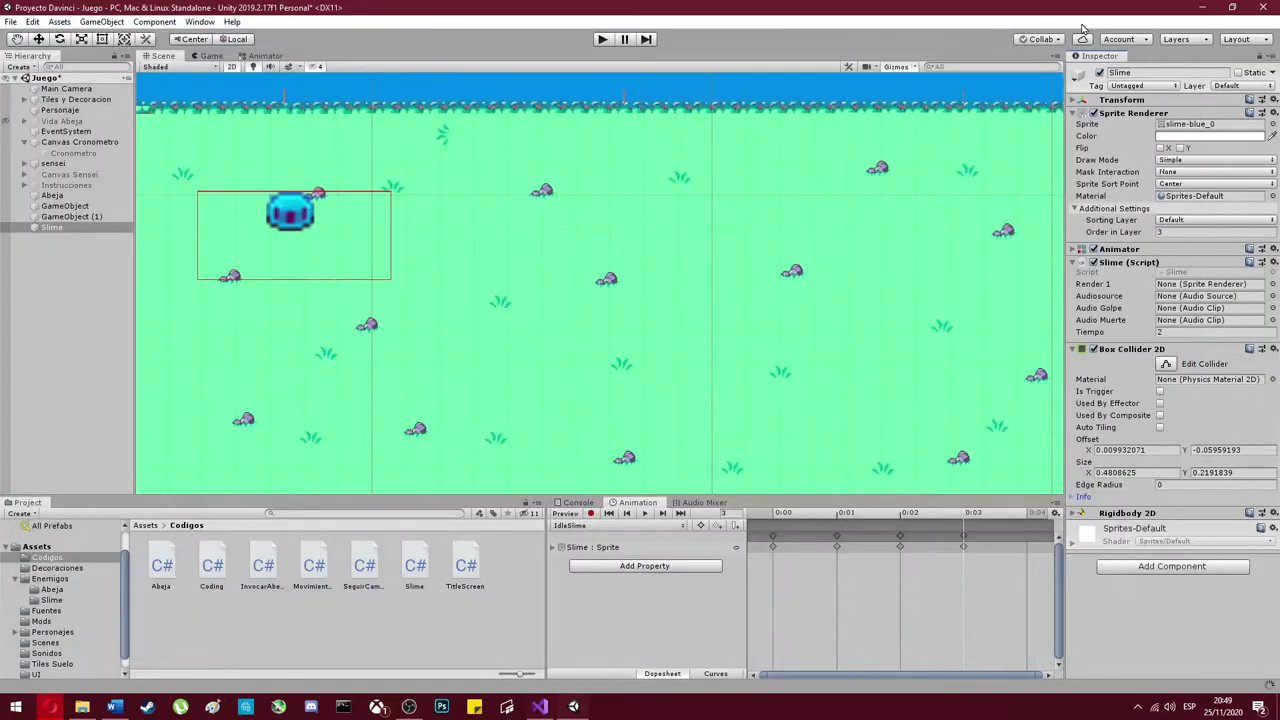
scroll(546, 299, up, 1)
drag(50, 227, 86, 207)
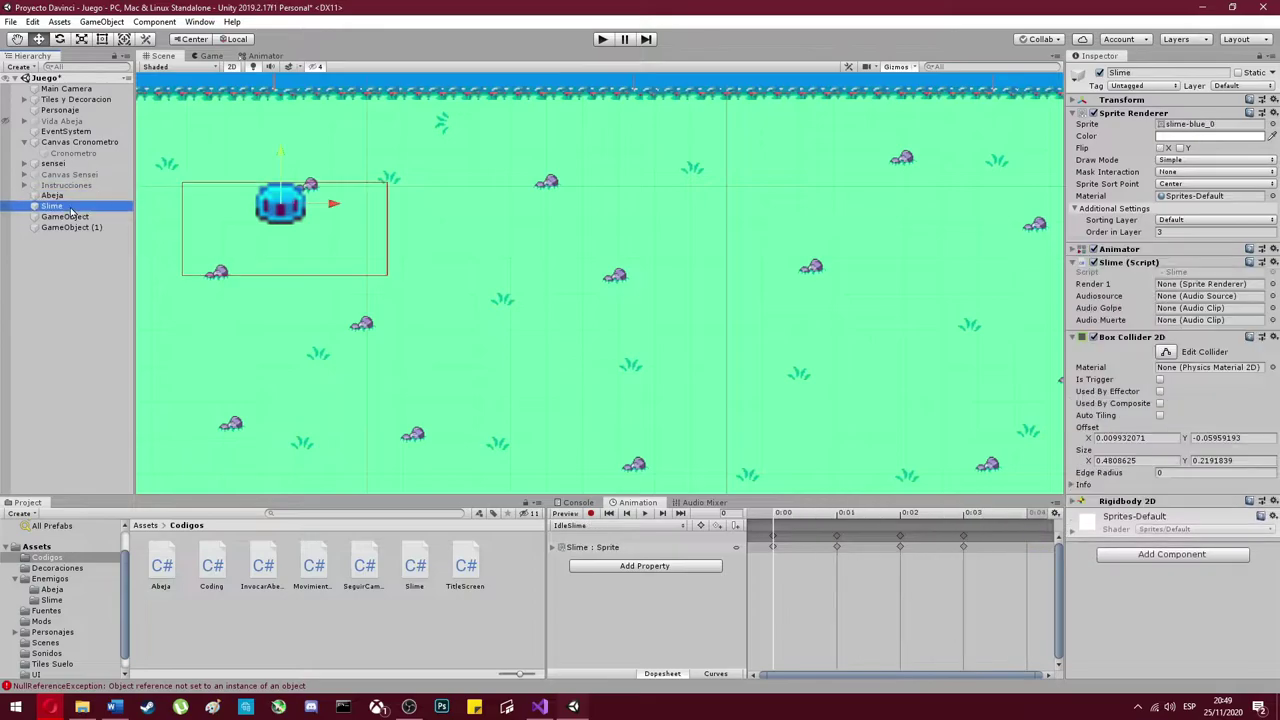
- Add an Audio Source and assign Muerte Enemigo to both the hit and death sound fields
click(46, 653)
click(1171, 553)
click(1170, 452)
drag(211, 565, 1215, 308)
drag(211, 565, 1215, 320)
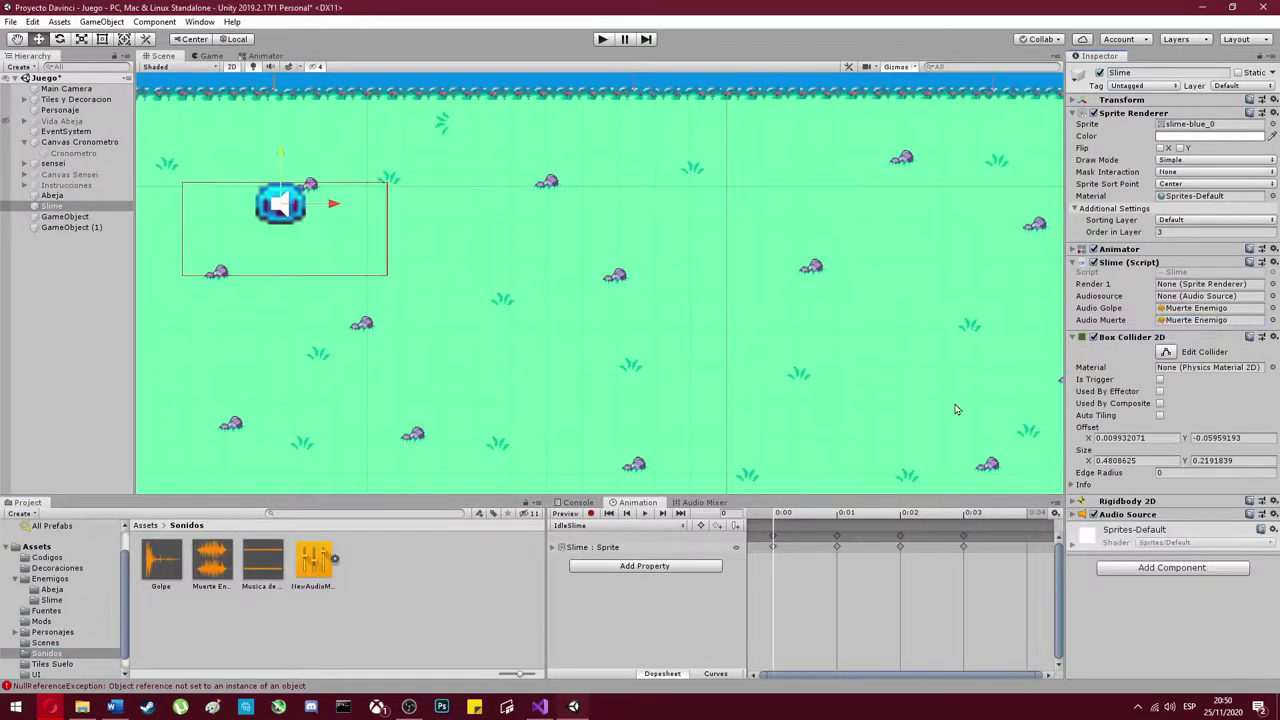
scroll(352, 400, down, 3)
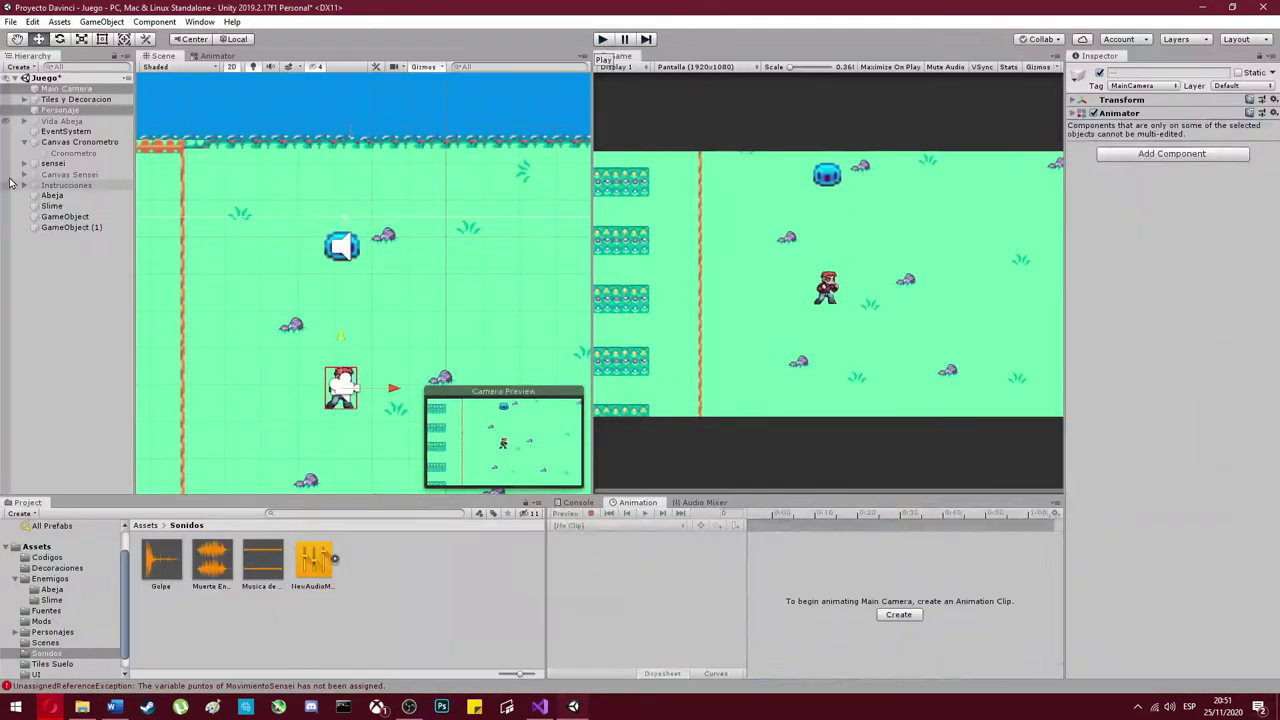
- Playtest the slime, walking the player up and left toward it, then stop
click(603, 41)
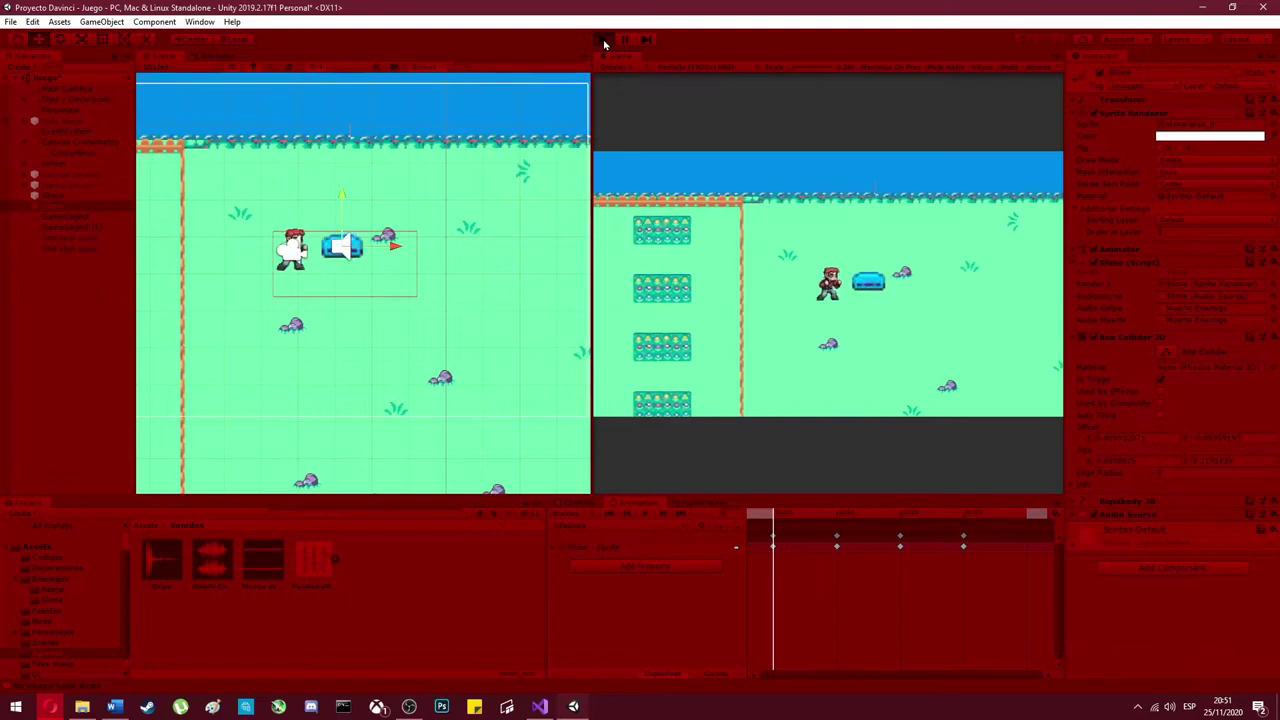
click(603, 41)
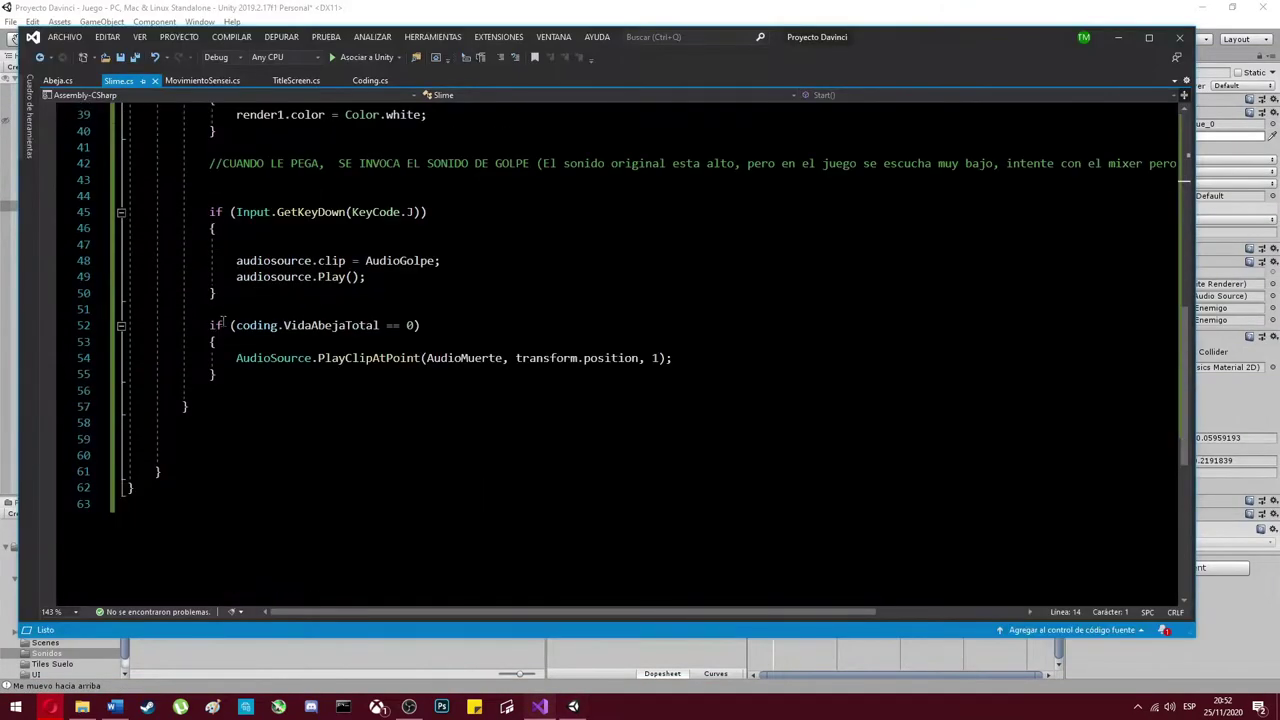
key(ctrl+p)
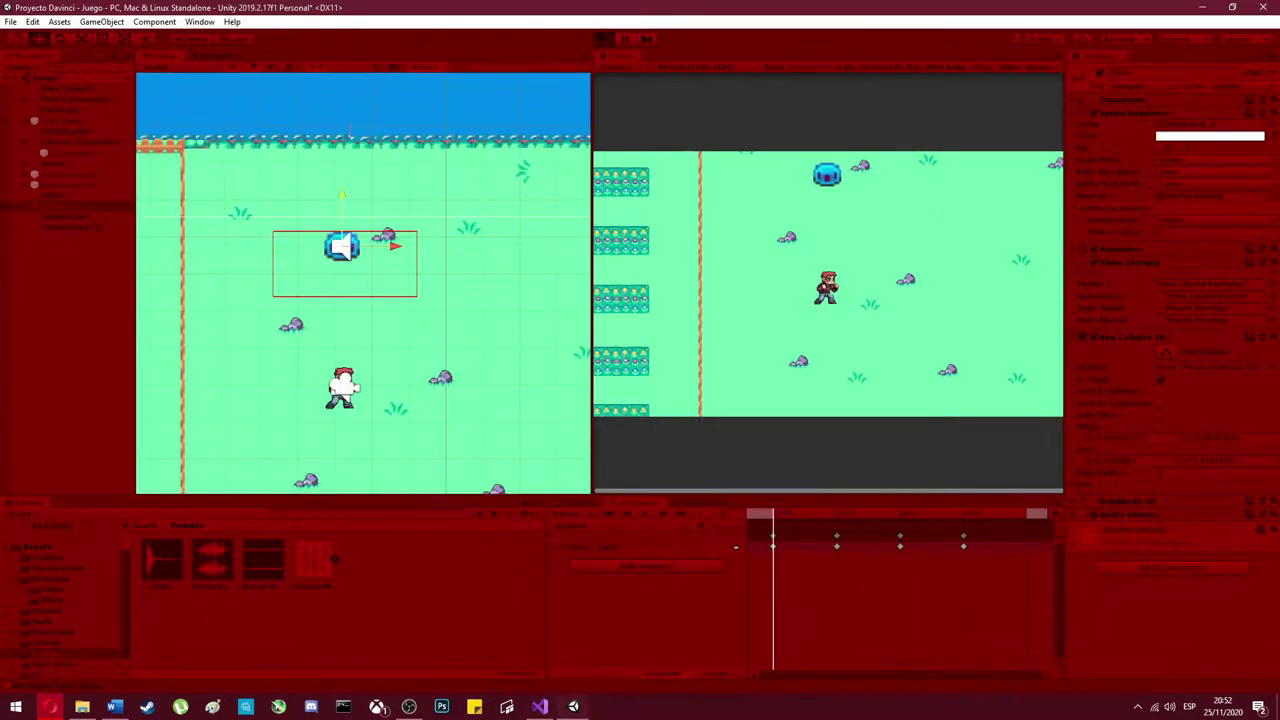
key(Up)
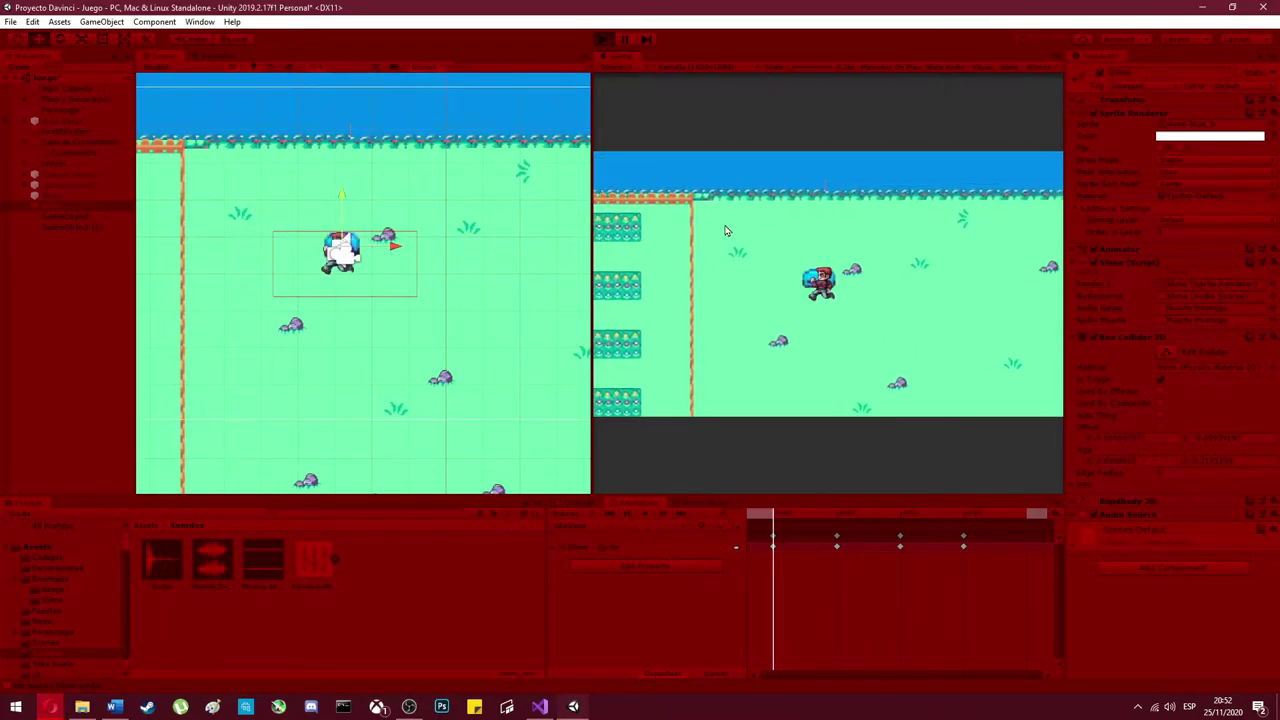
key(Left)
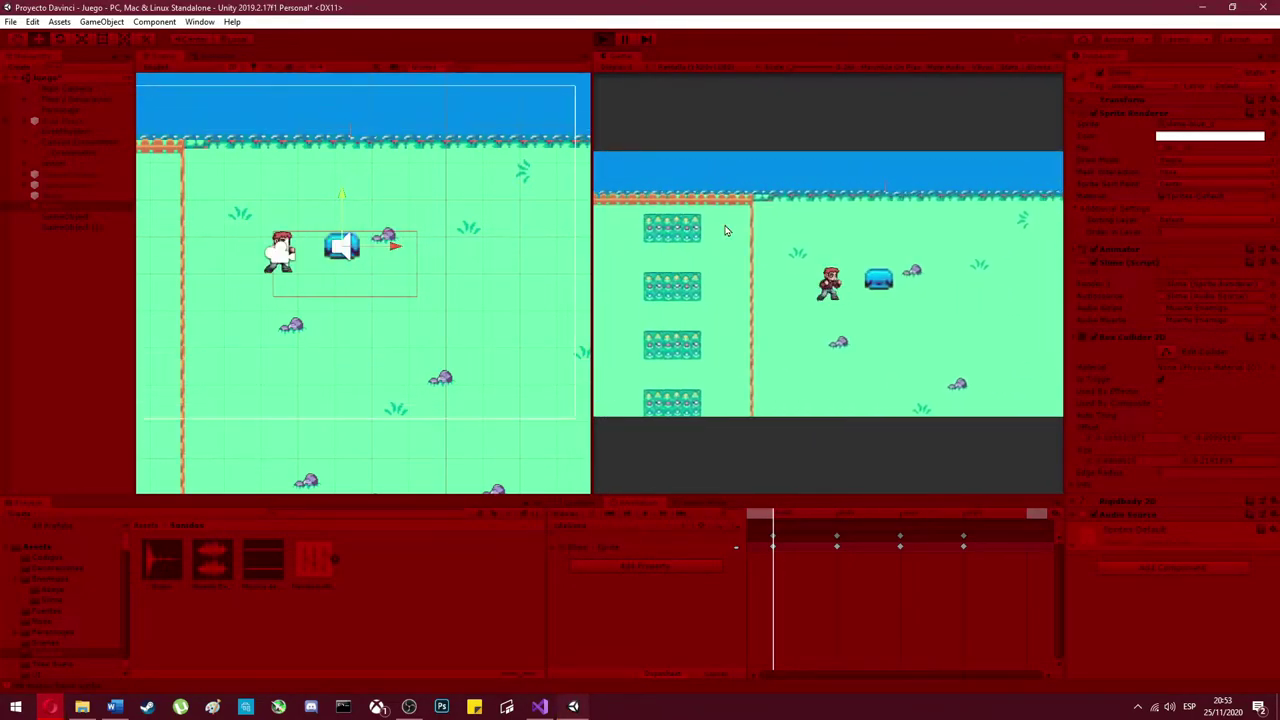
click(600, 42)
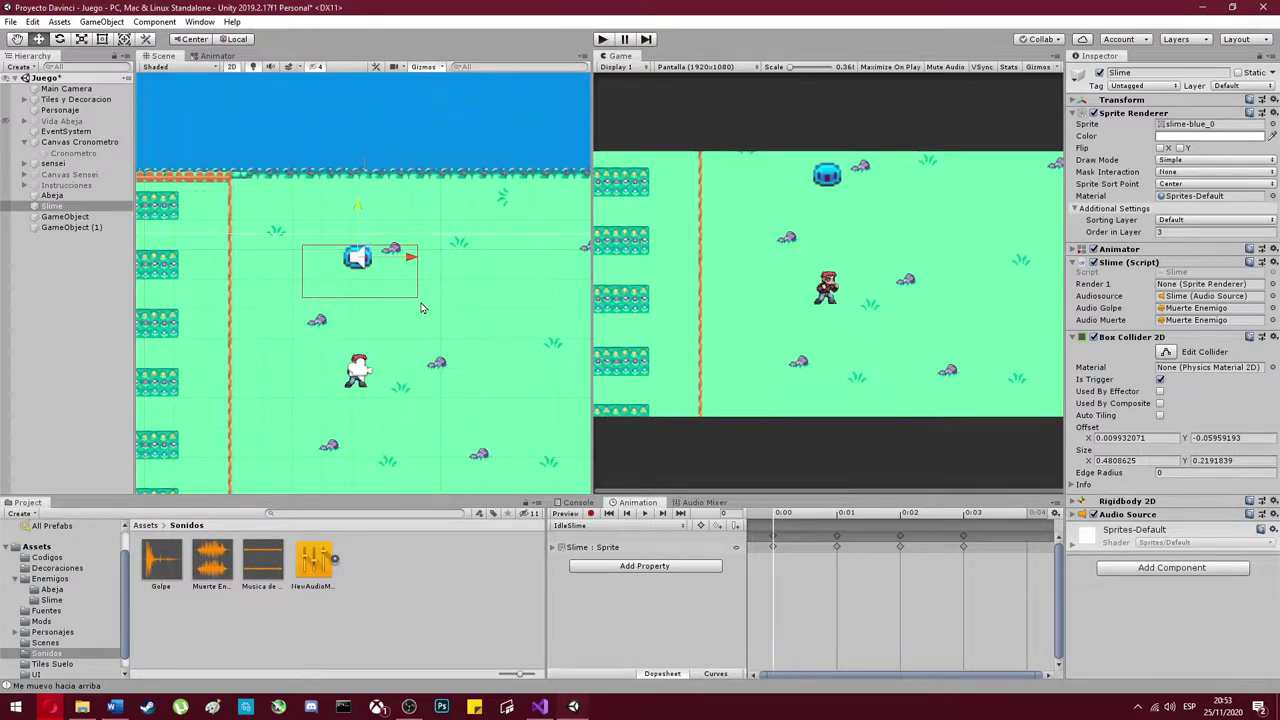
- Move the Slime (Script) component below Rigidbody 2D in the Inspector
scroll(533, 186, up, 1)
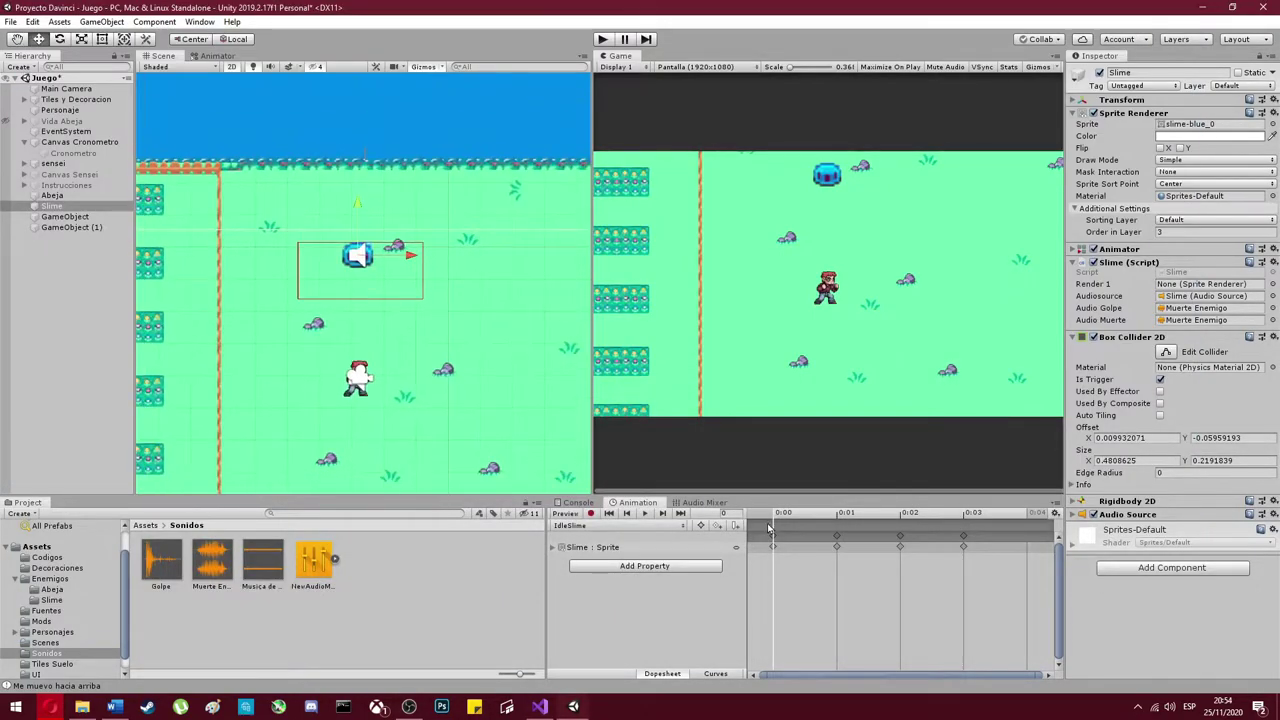
scroll(405, 360, down, 2)
scroll(405, 360, down, 1)
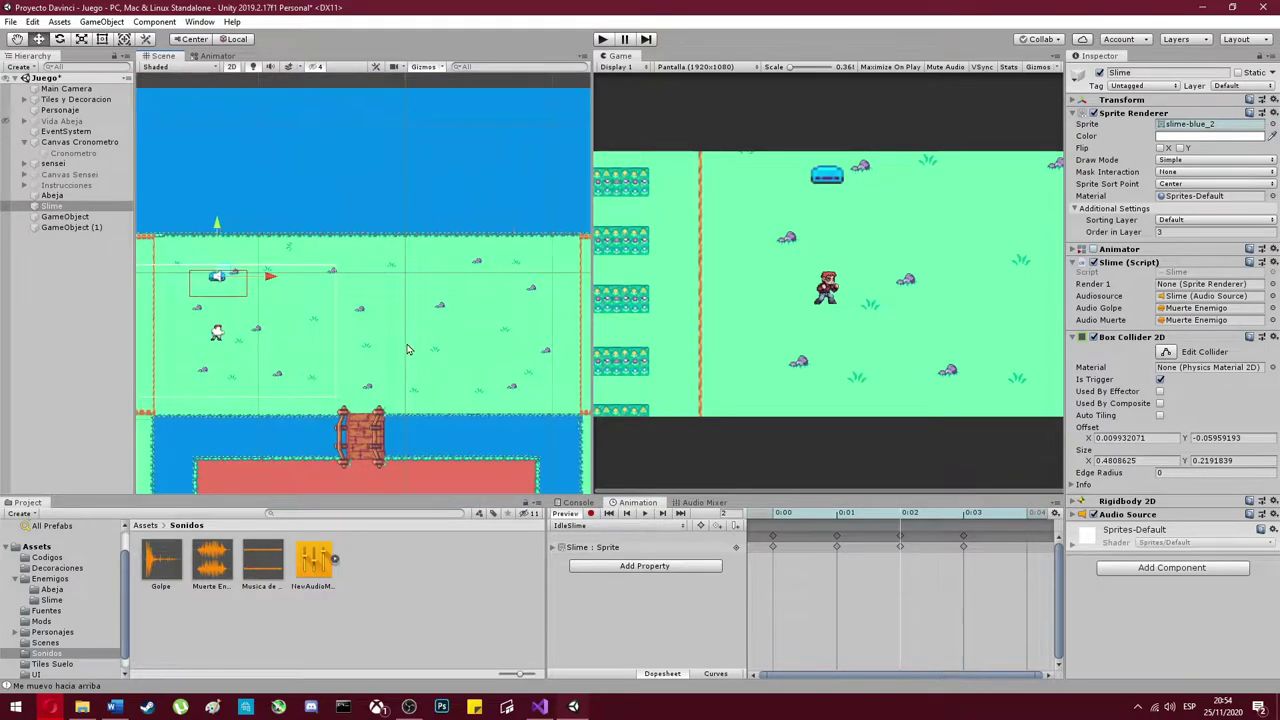
scroll(340, 340, up, 1)
scroll(185, 305, up, 3)
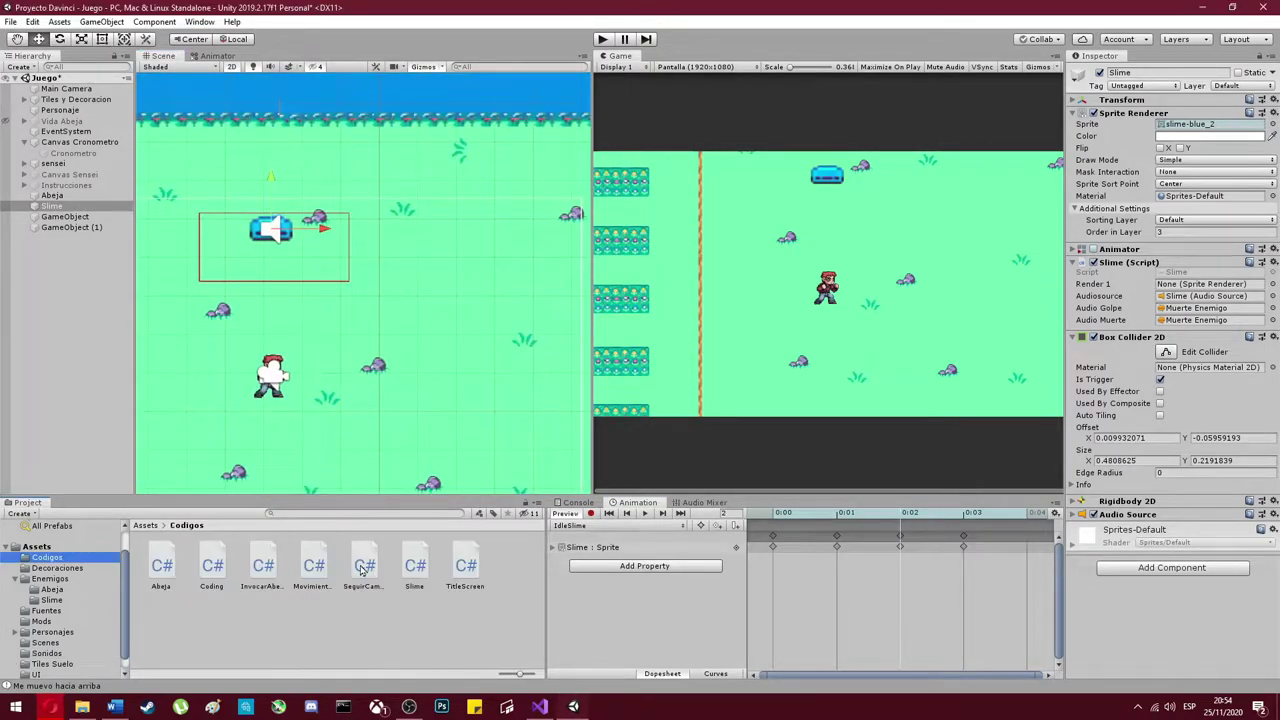
drag(1129, 503, 1129, 506)
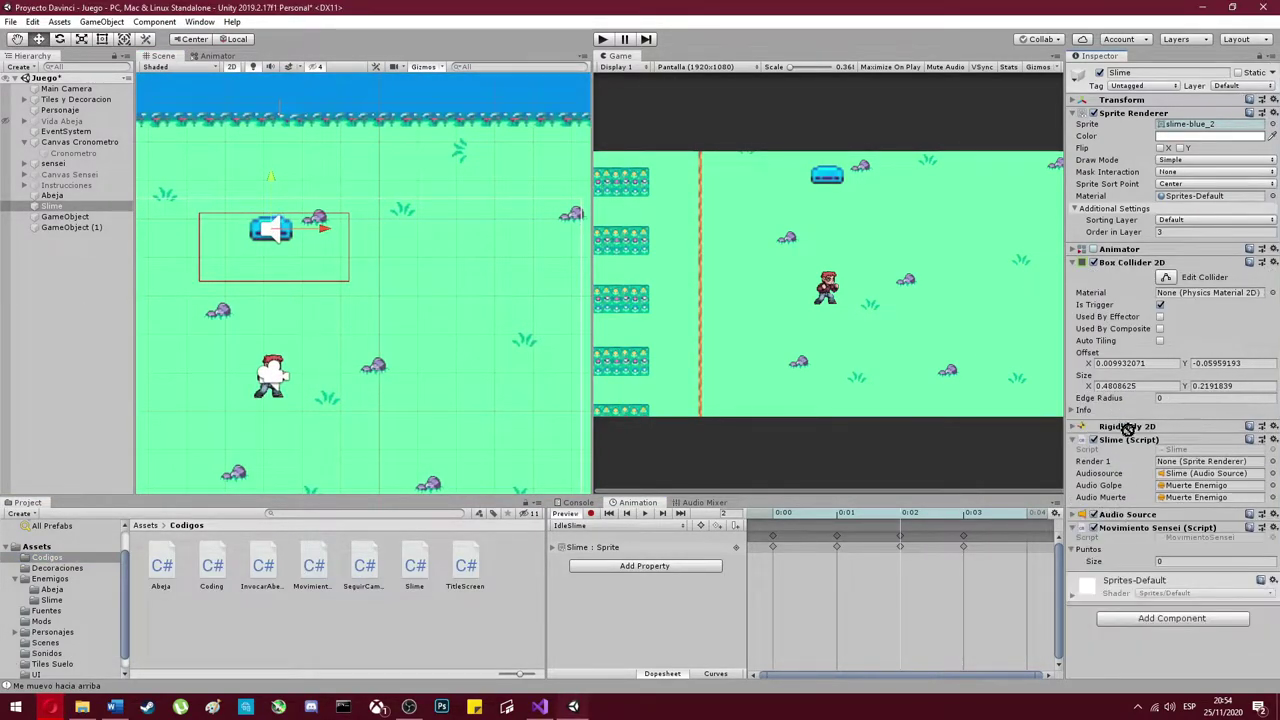
scroll(413, 483, down, 3)
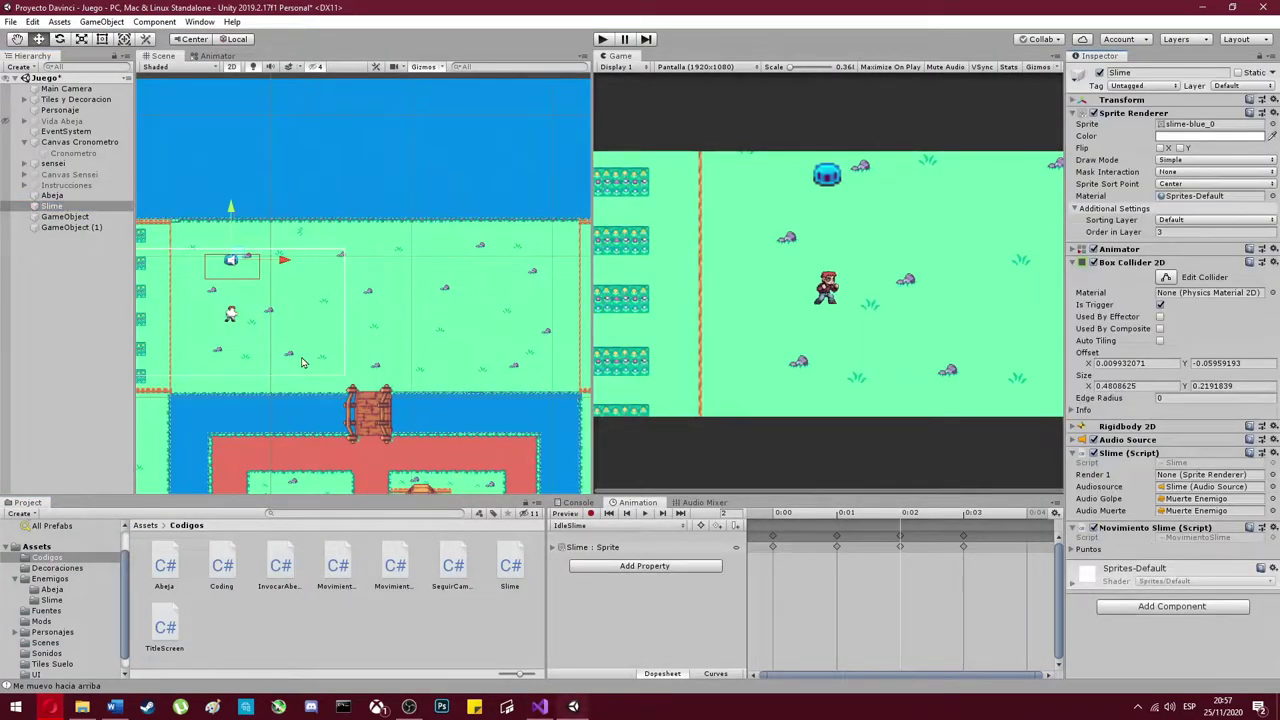
- Create empty Waypoints and Waypoints Slime objects with two waypoint children, then select Slime
key(ctrl+shift+n)
click(1175, 73)
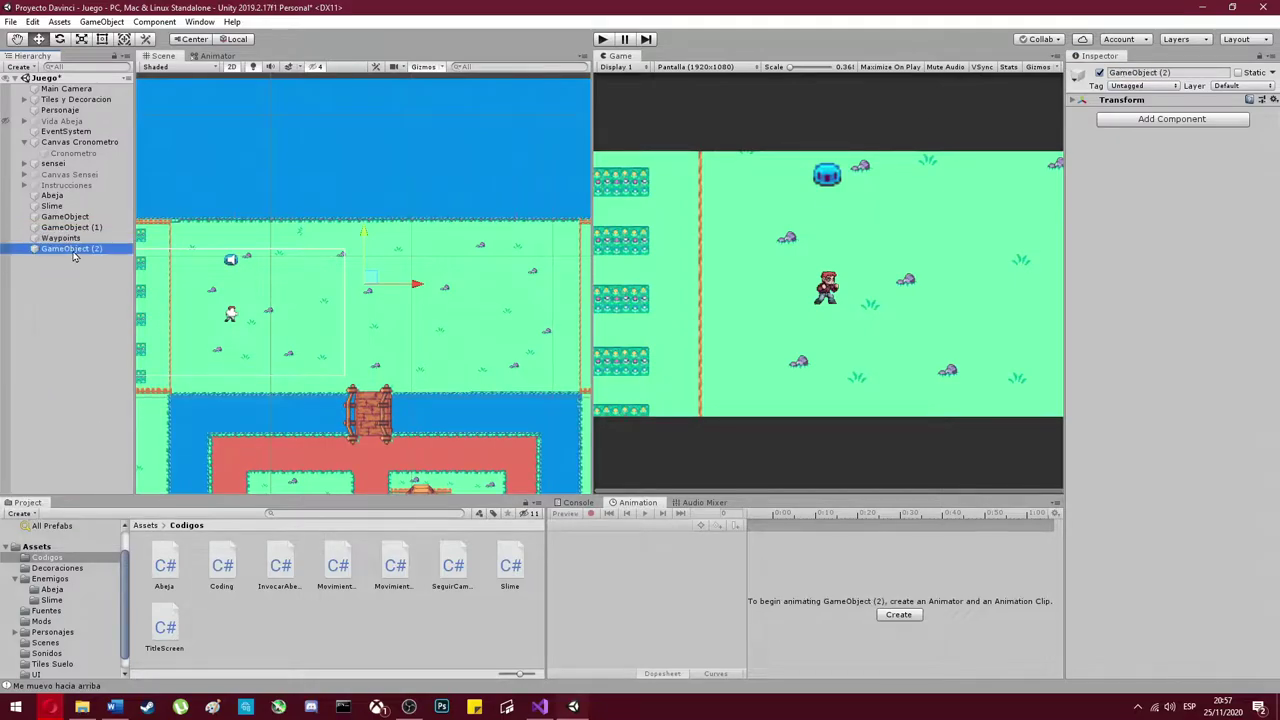
right_click(69, 257)
click(100, 368)
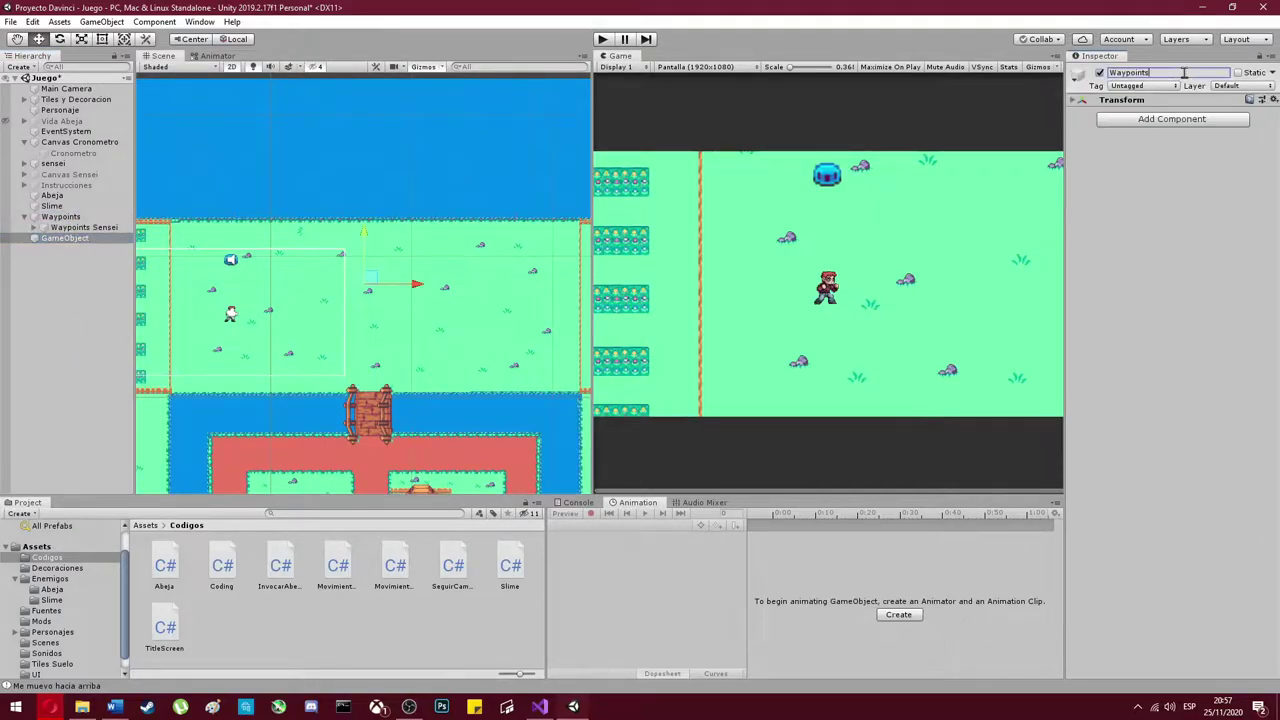
key(alt+shift+n)
middle_drag(260, 340, 270, 325)
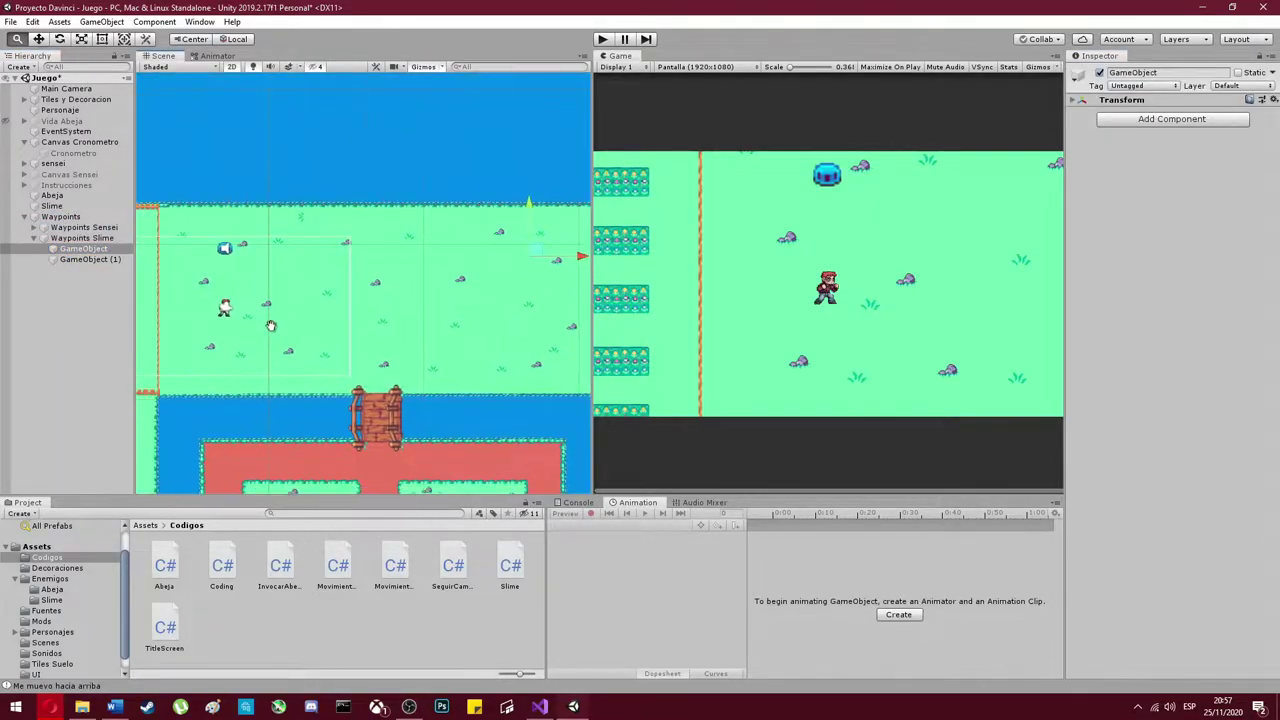
click(225, 248)
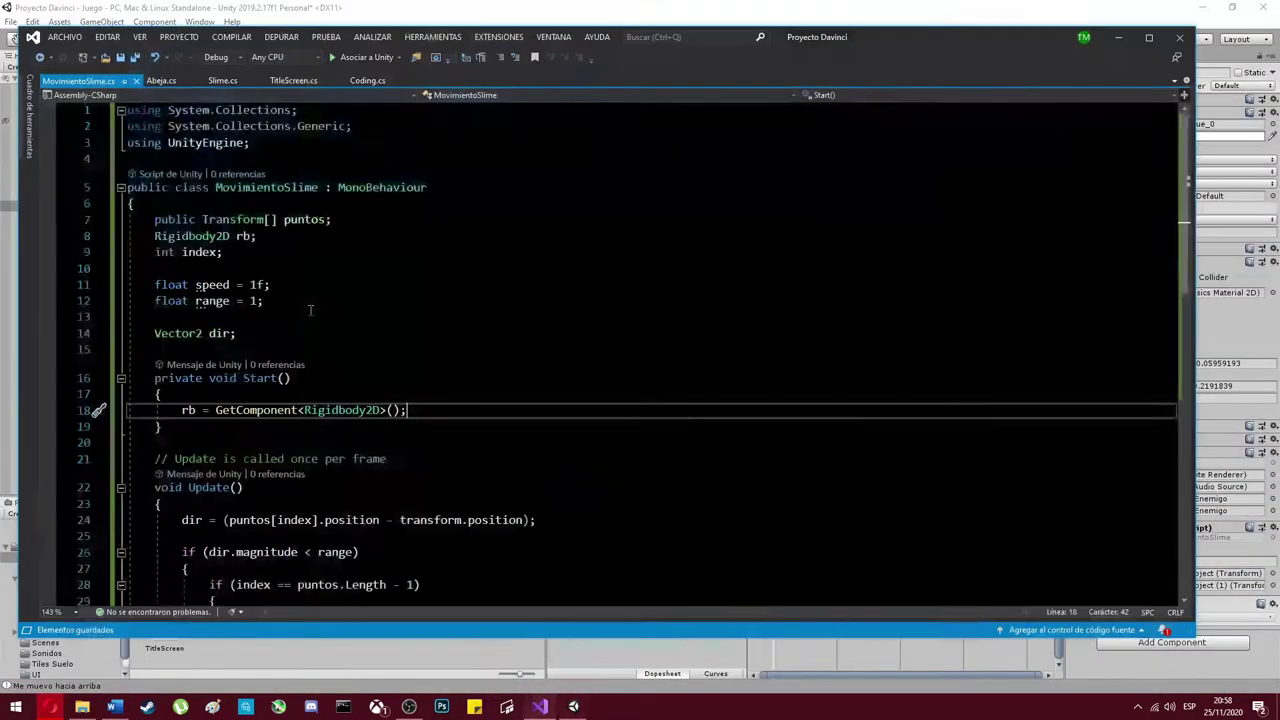
scroll(310, 310, down, 2)
- Review the Slime.cs and Coding.cs scripts and save the changes
click(222, 80)
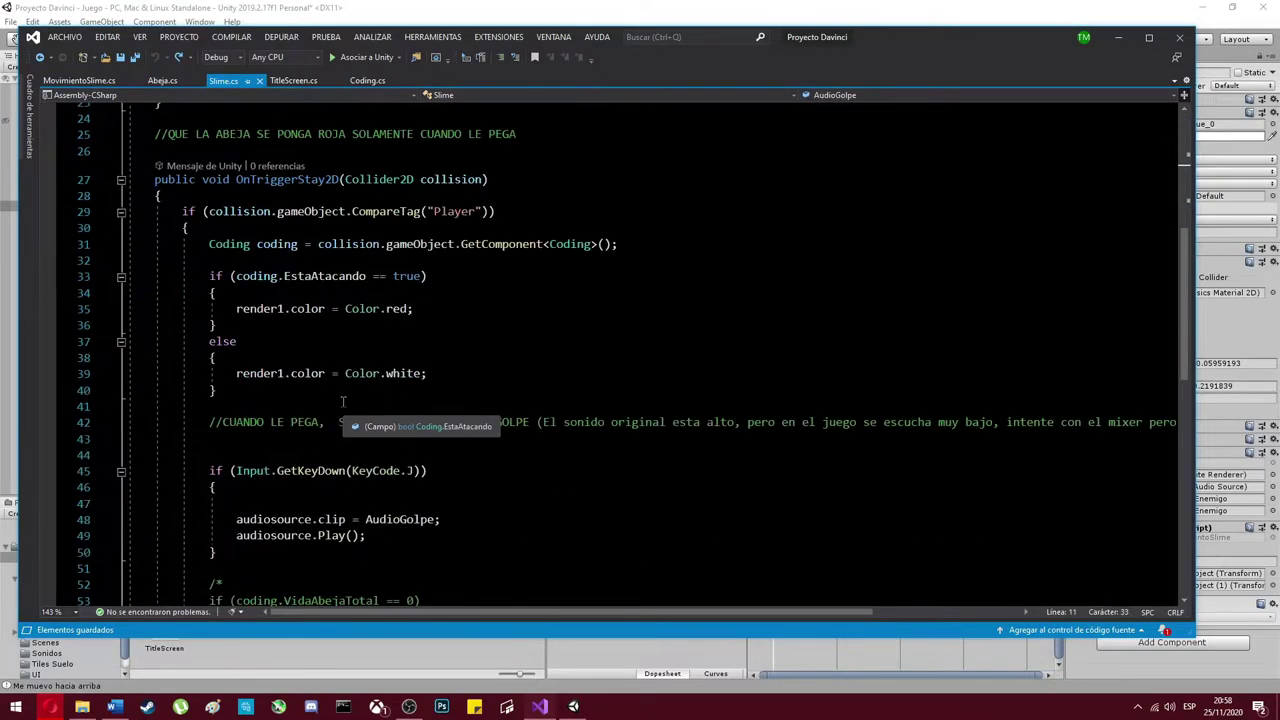
click(367, 80)
scroll(218, 310, down, 3)
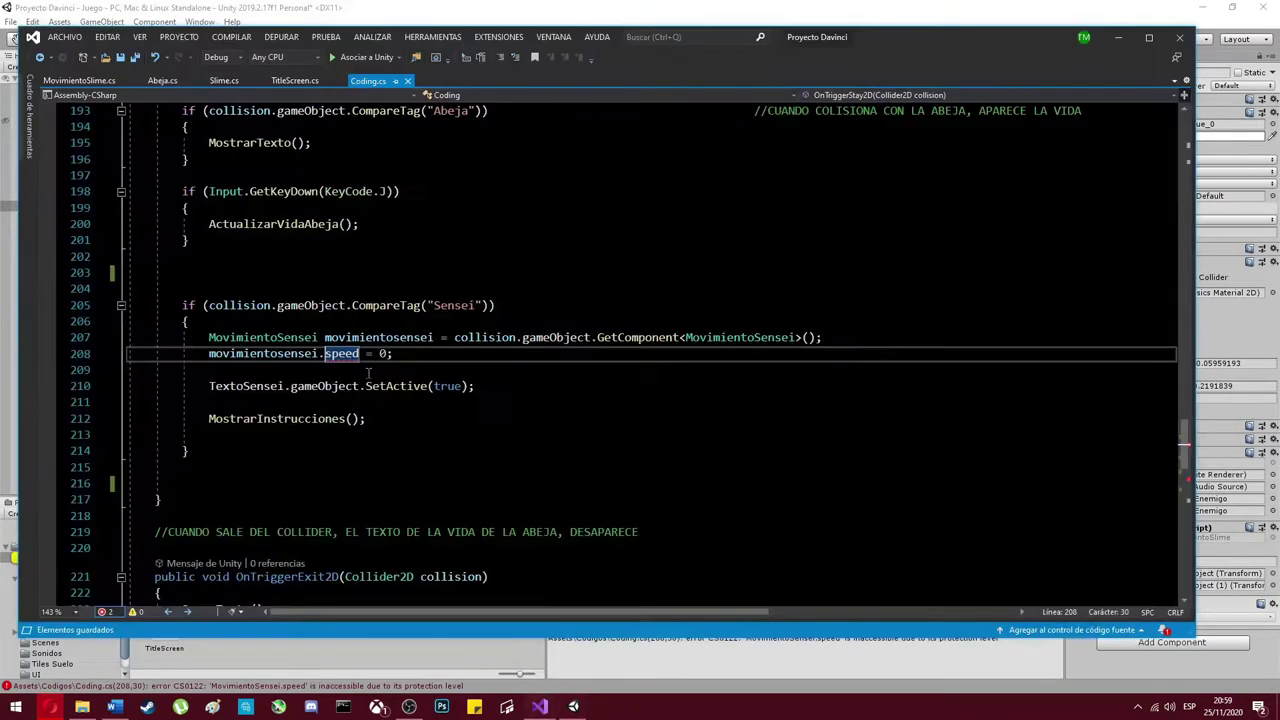
scroll(343, 375, up, 3)
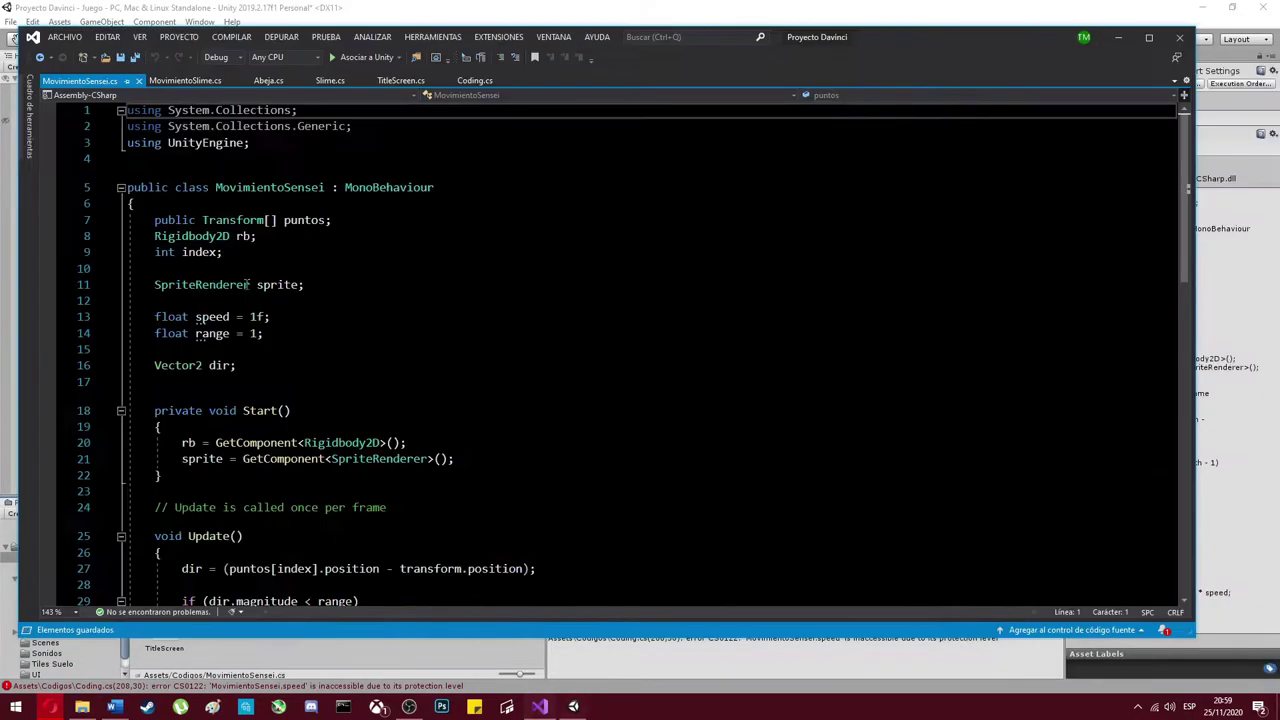
click(333, 80)
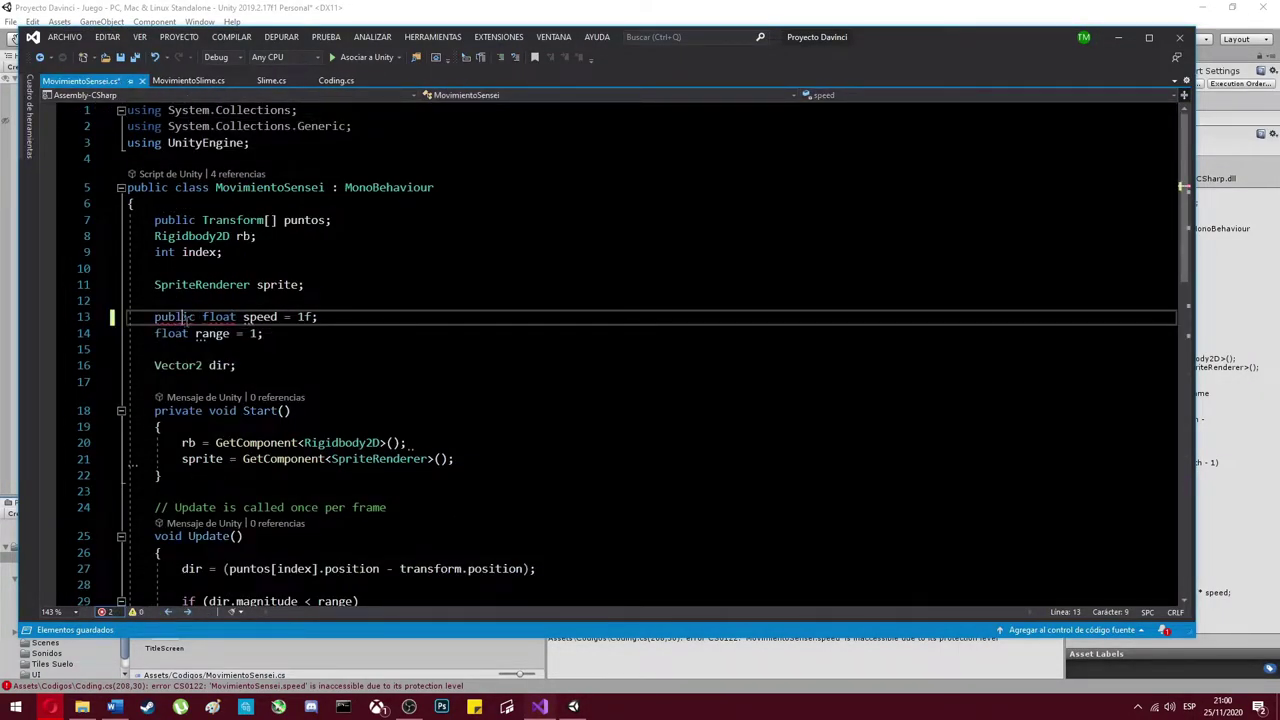
key(ctrl+s)
key(alt+Tab)
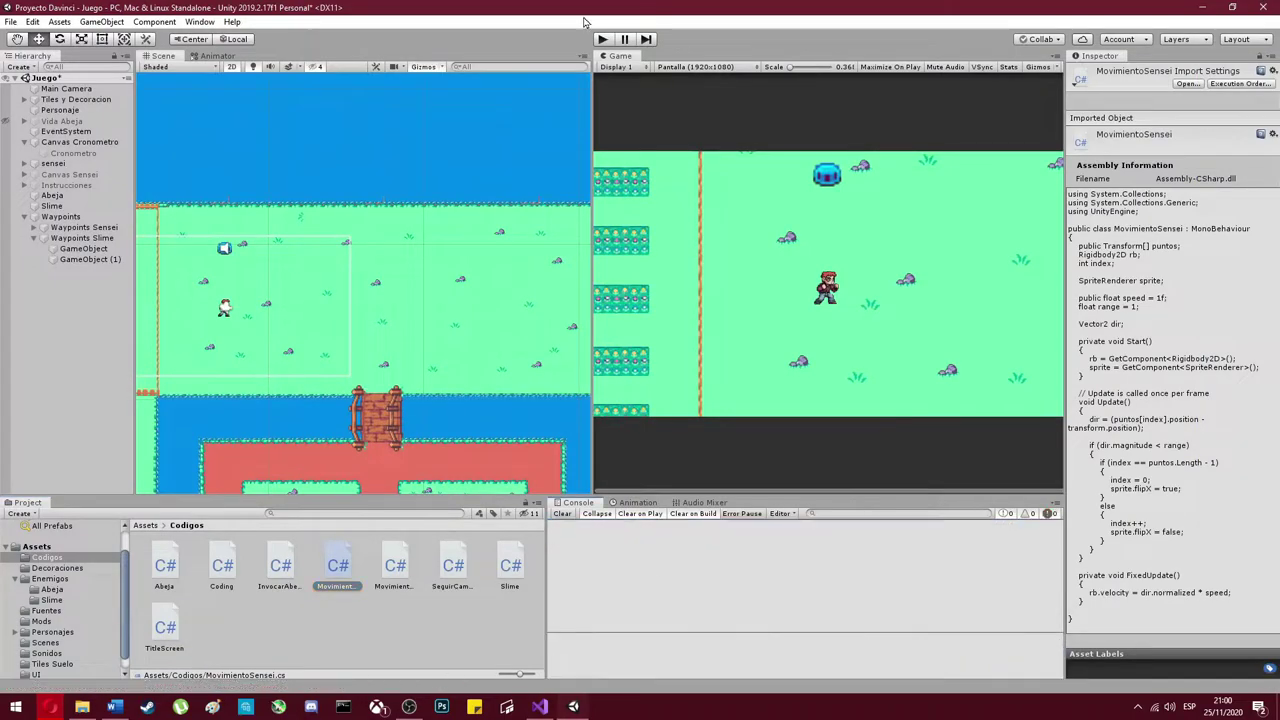
- Run two quick playtests of the game in Unity
click(605, 40)
click(605, 40)
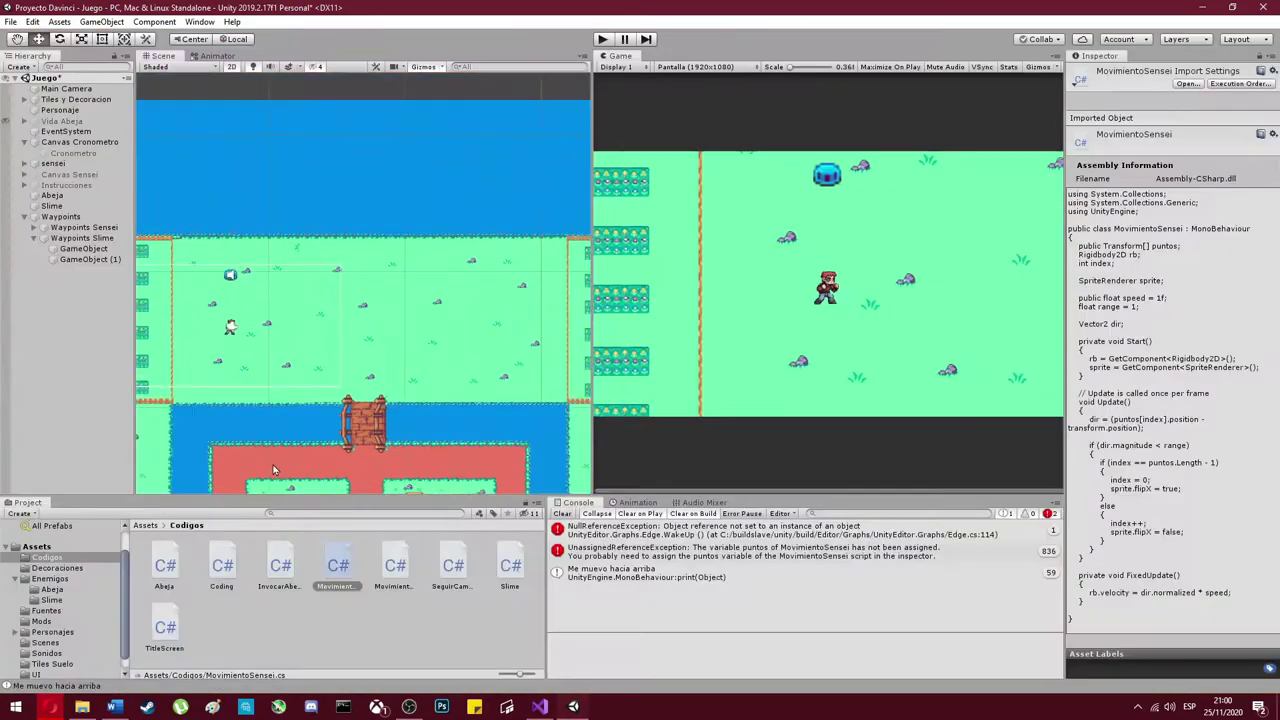
key(ctrl+p)
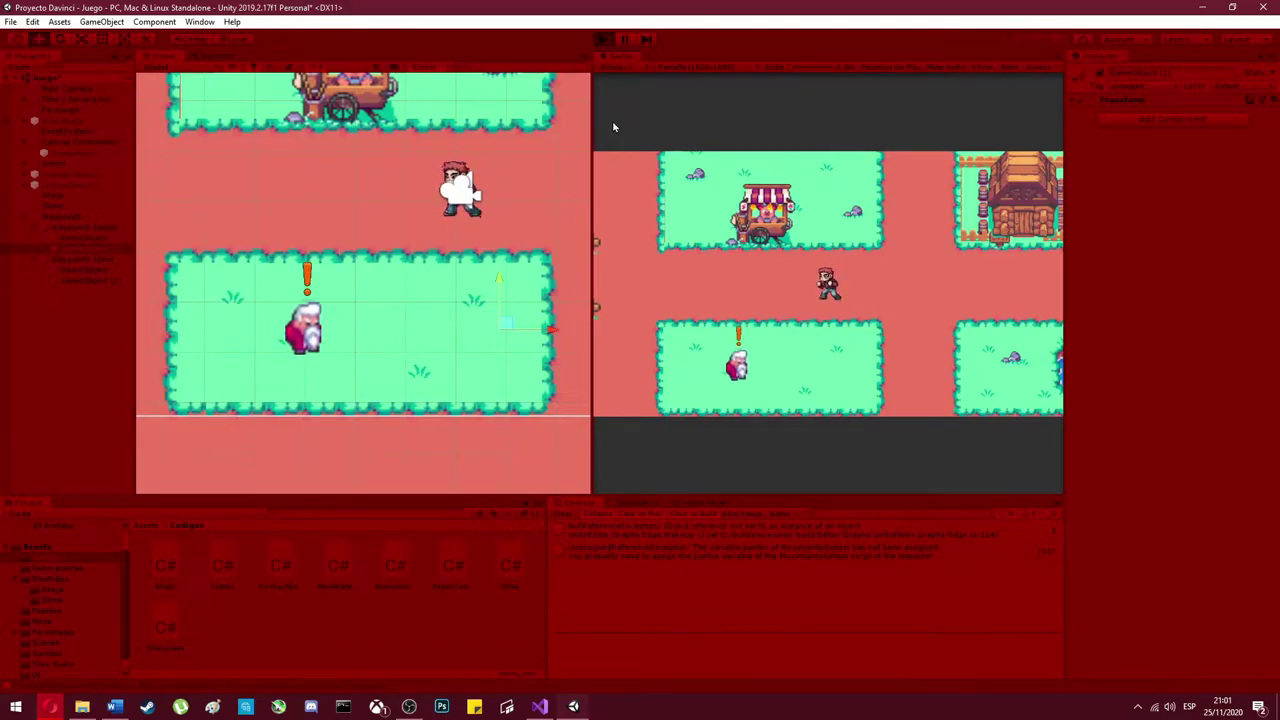
key(ctrl+p)
- Paste a copy of the Sensei check into Coding.cs, change its tag to Slime, and select the movimientoslime variable
key(alt+Tab)
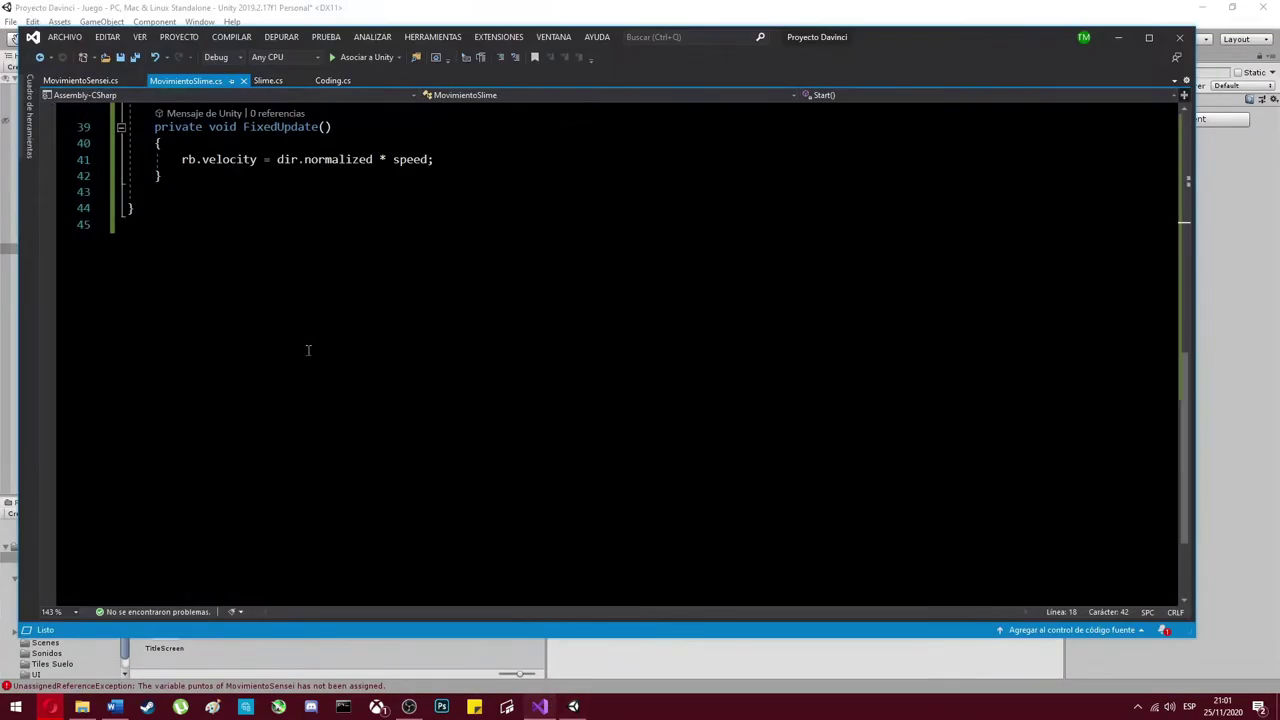
key(ctrl+Tab)
key(ctrl+Tab)
key(alt+Tab)
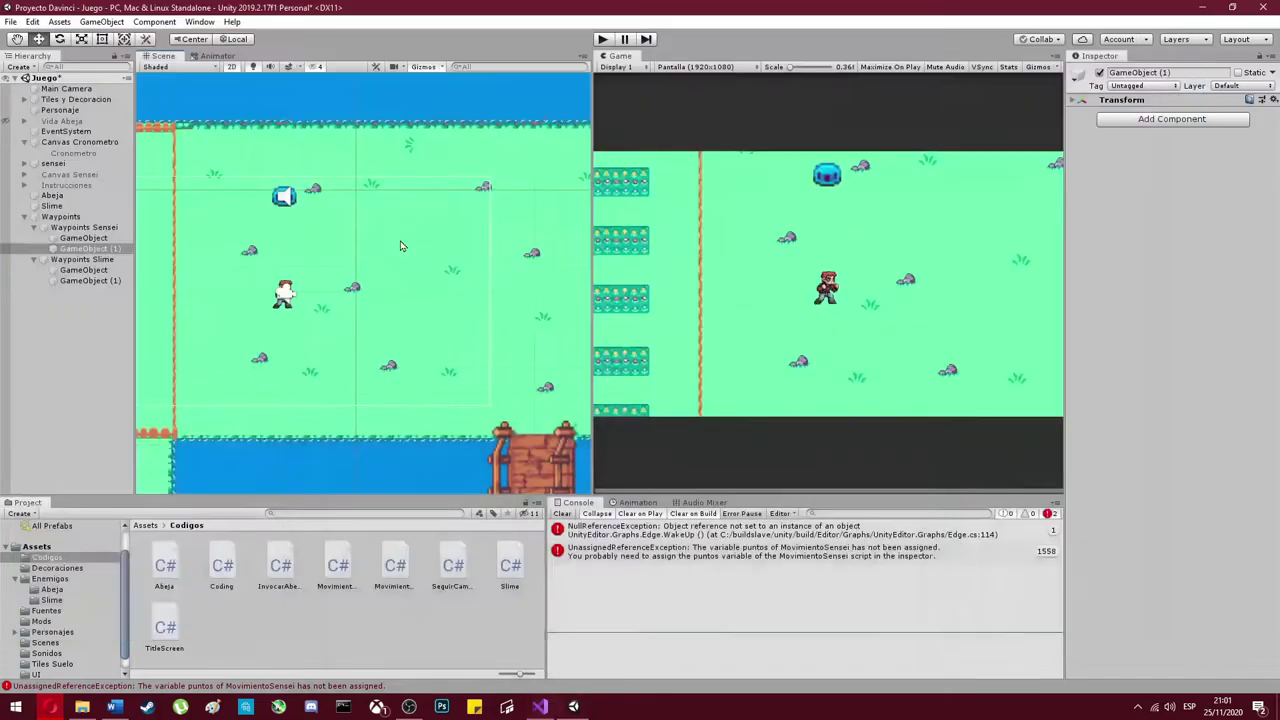
key(alt+Tab)
key(ctrl+v)
double_click(440, 321)
text(S)
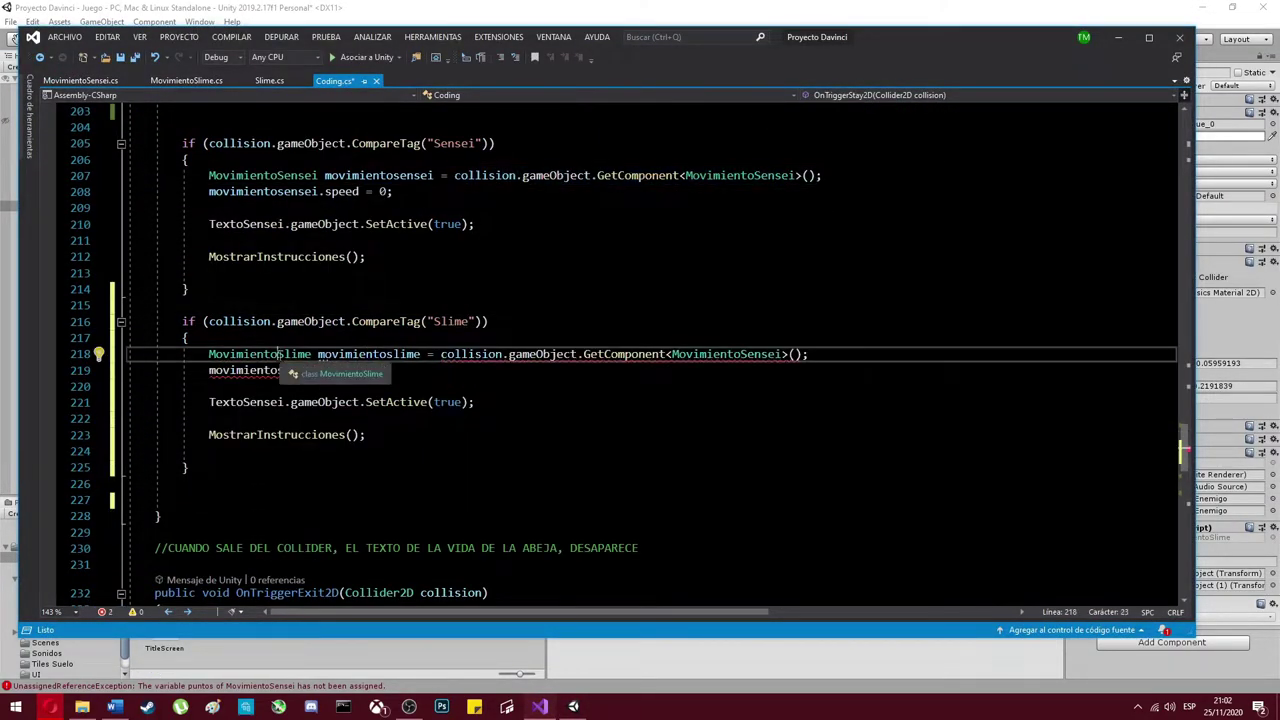
key(ctrl+Tab)
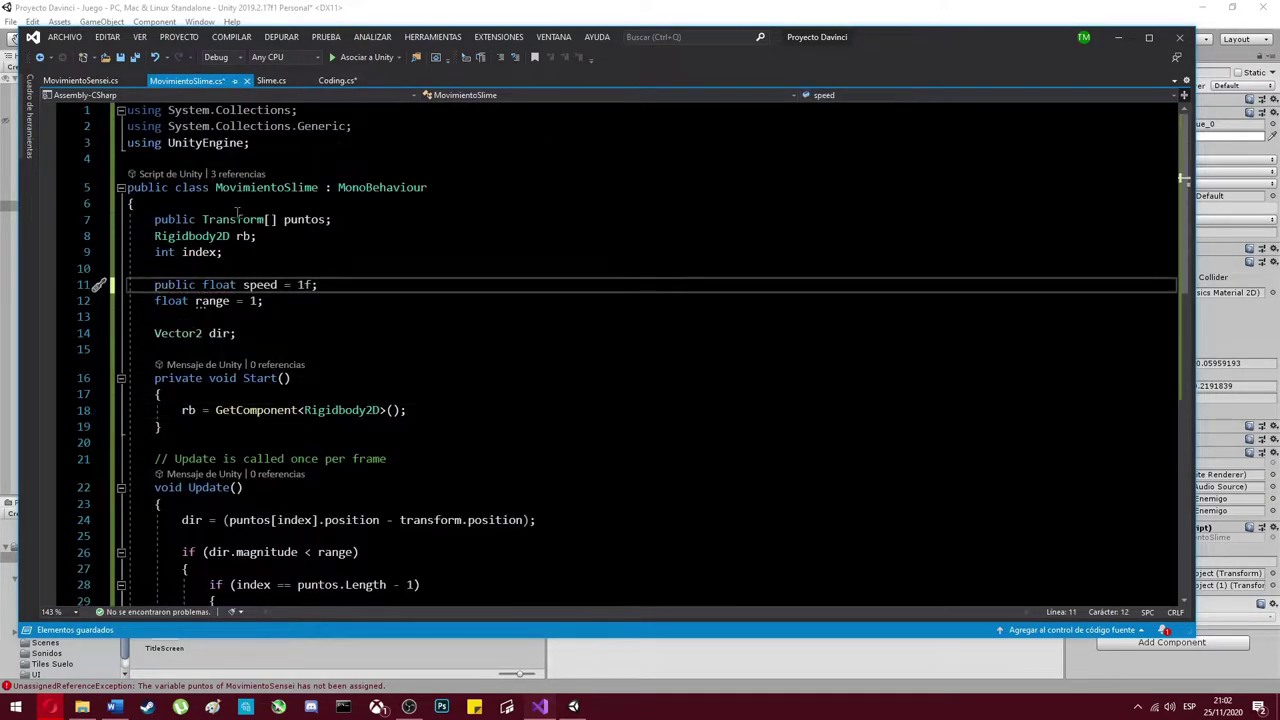
key(ctrl+Tab)
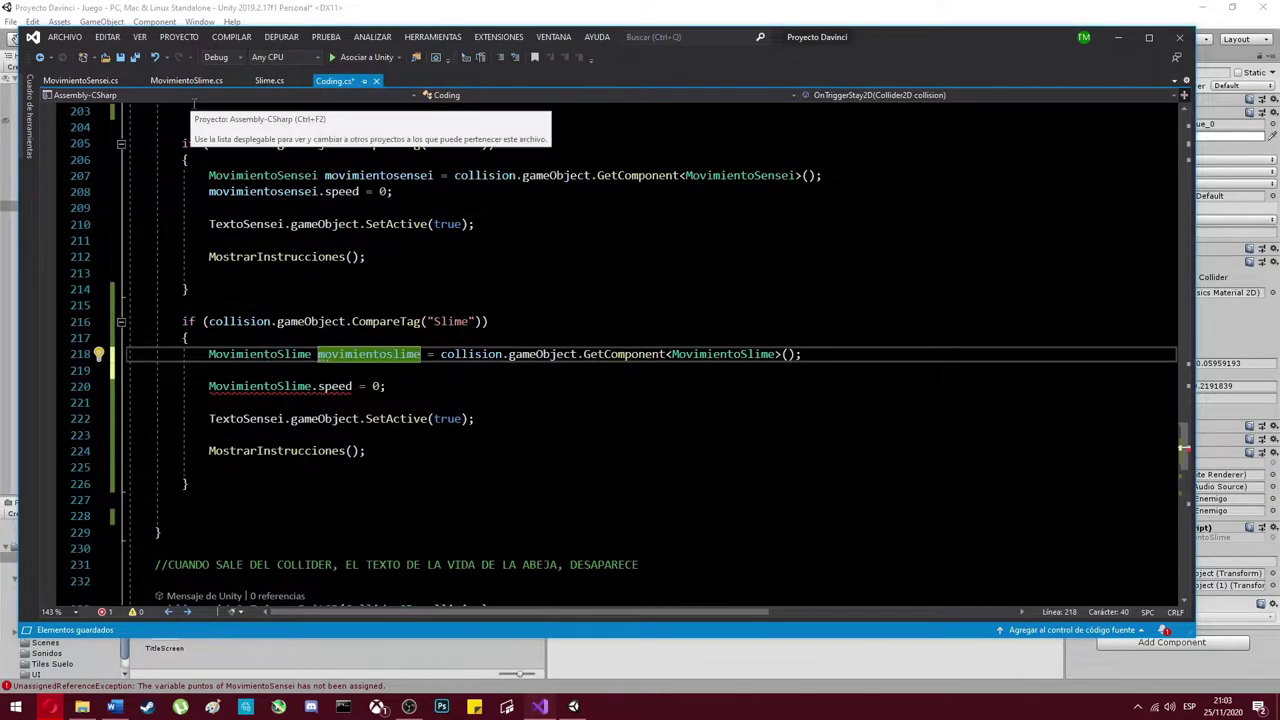
double_click(363, 355)
- Back in Unity, run a quick playtest of the patrolling slime and stop it
key(alt+Tab)
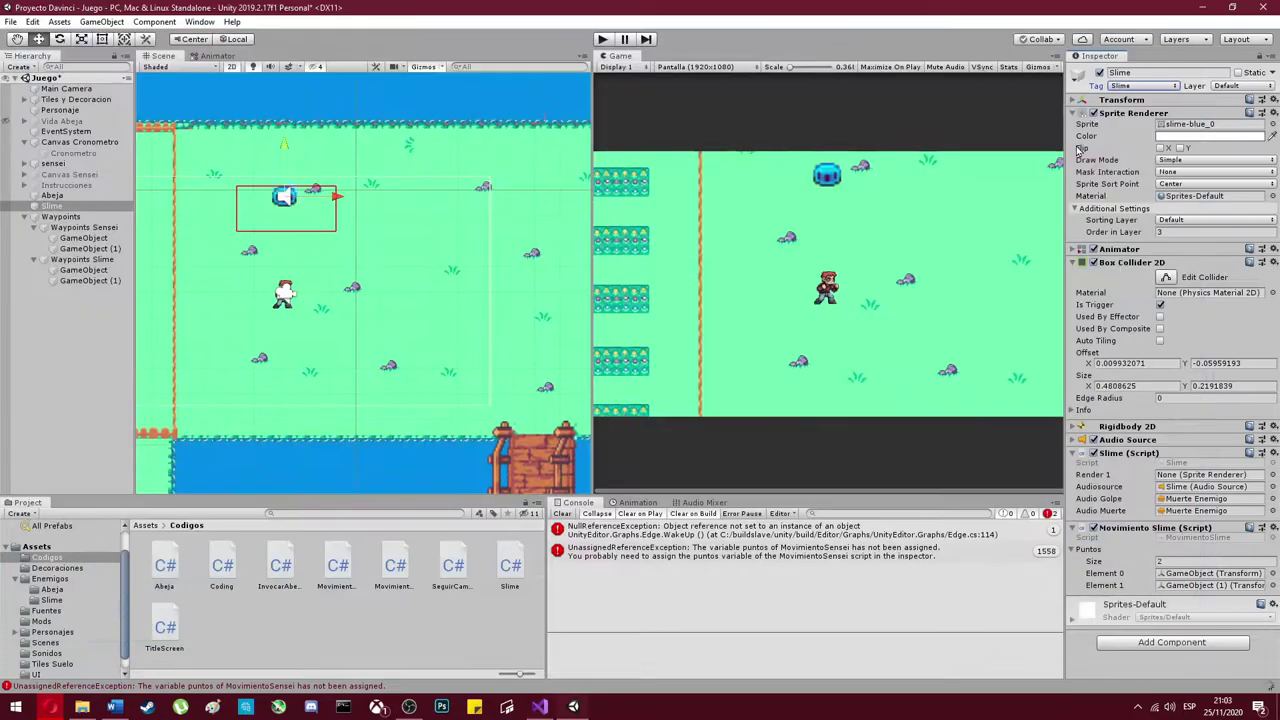
click(602, 39)
click(602, 39)
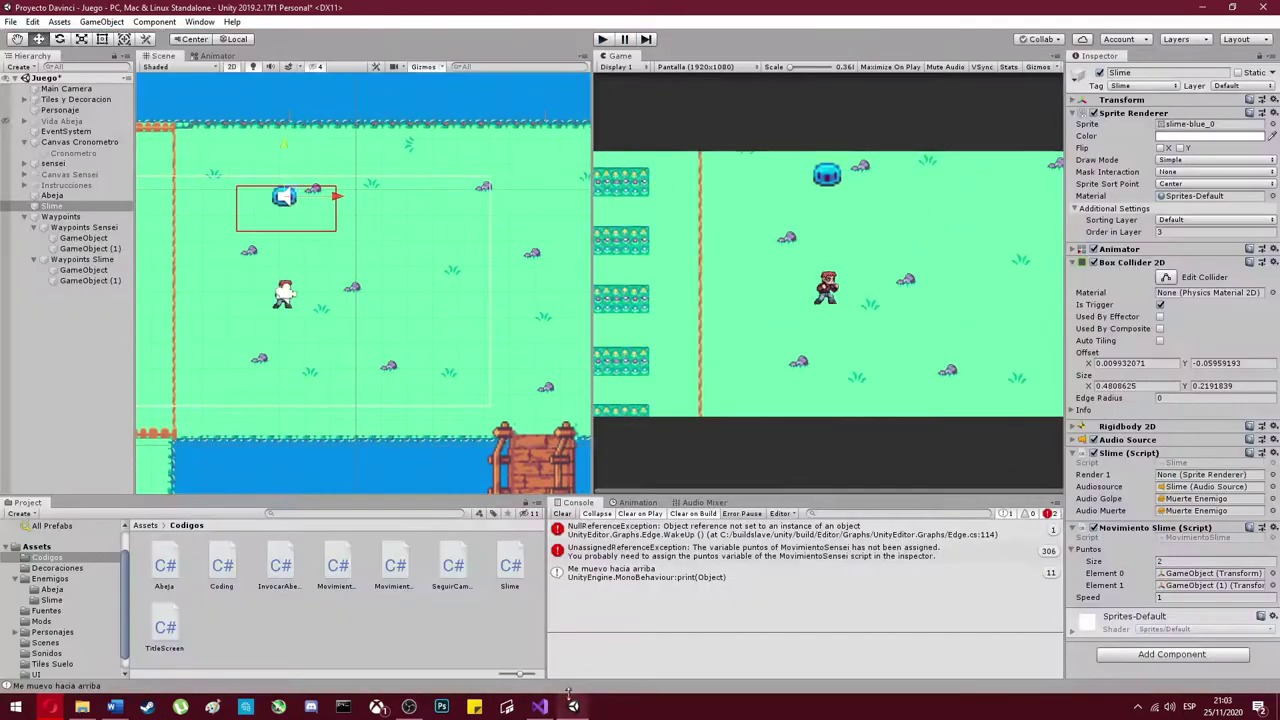
key(alt+Tab)
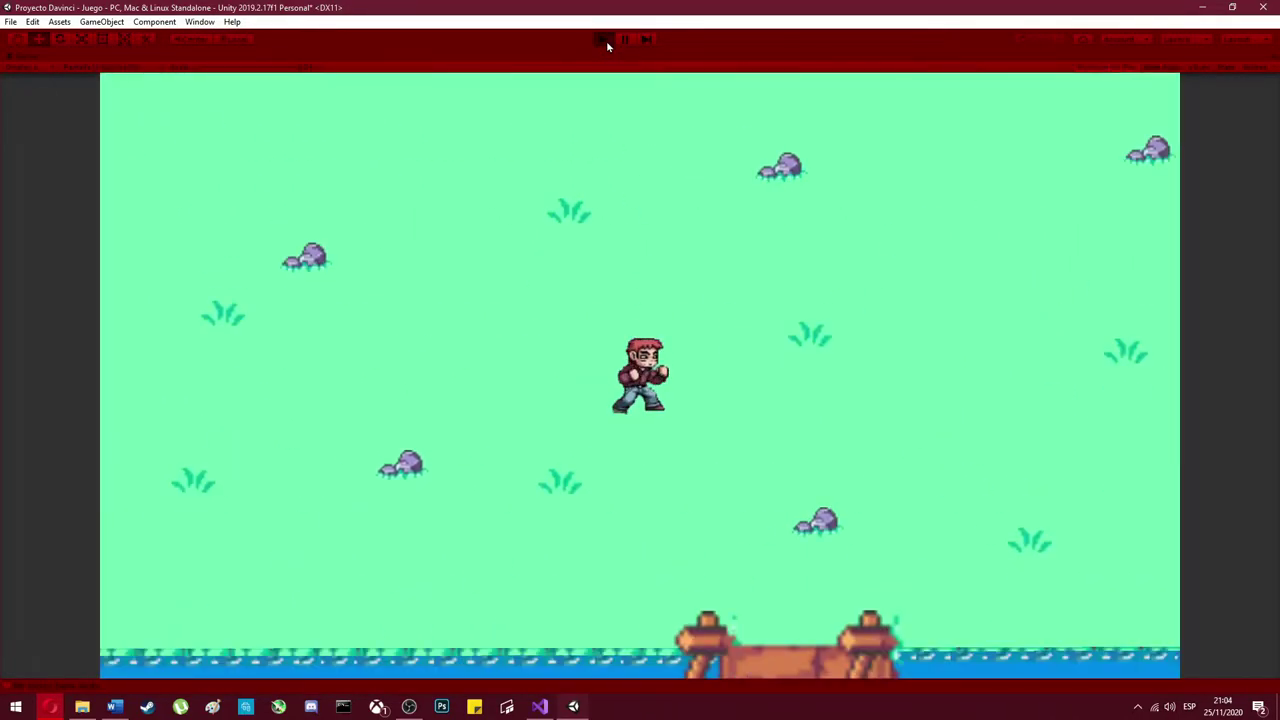
click(606, 42)
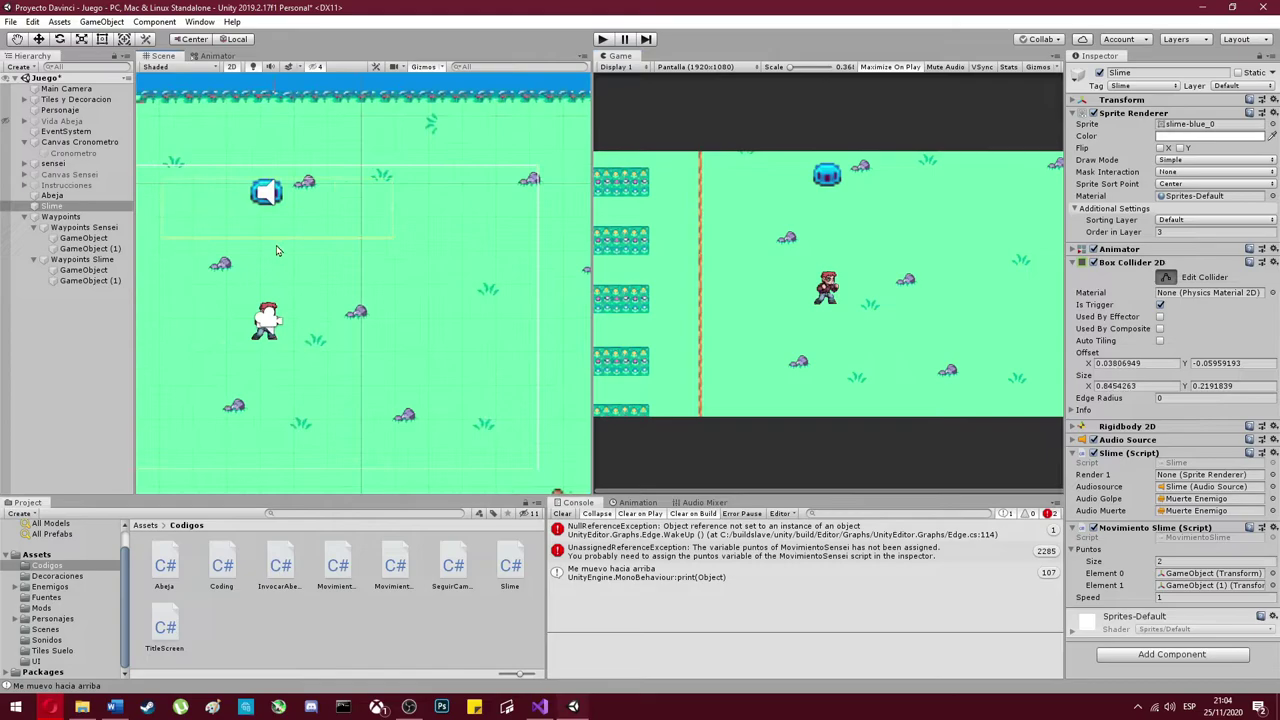
- Replay the game full-size several times, walking the player down to the next field
click(604, 41)
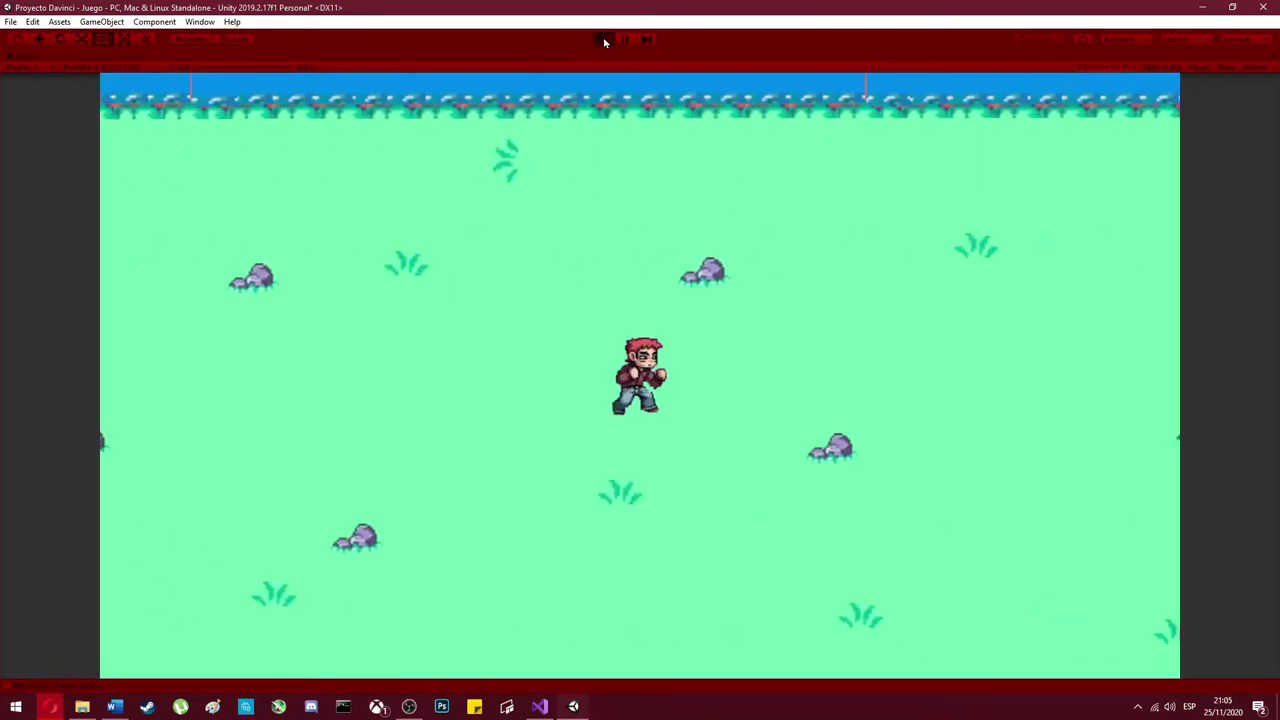
click(604, 42)
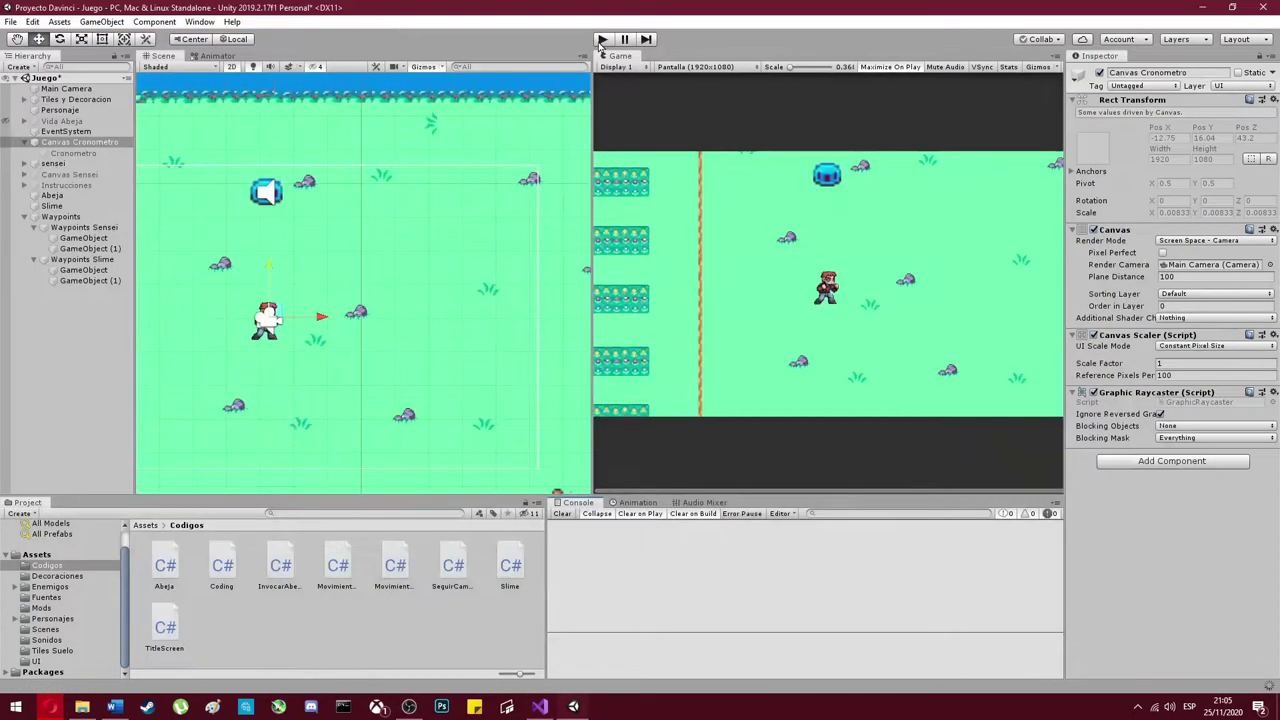
click(602, 40)
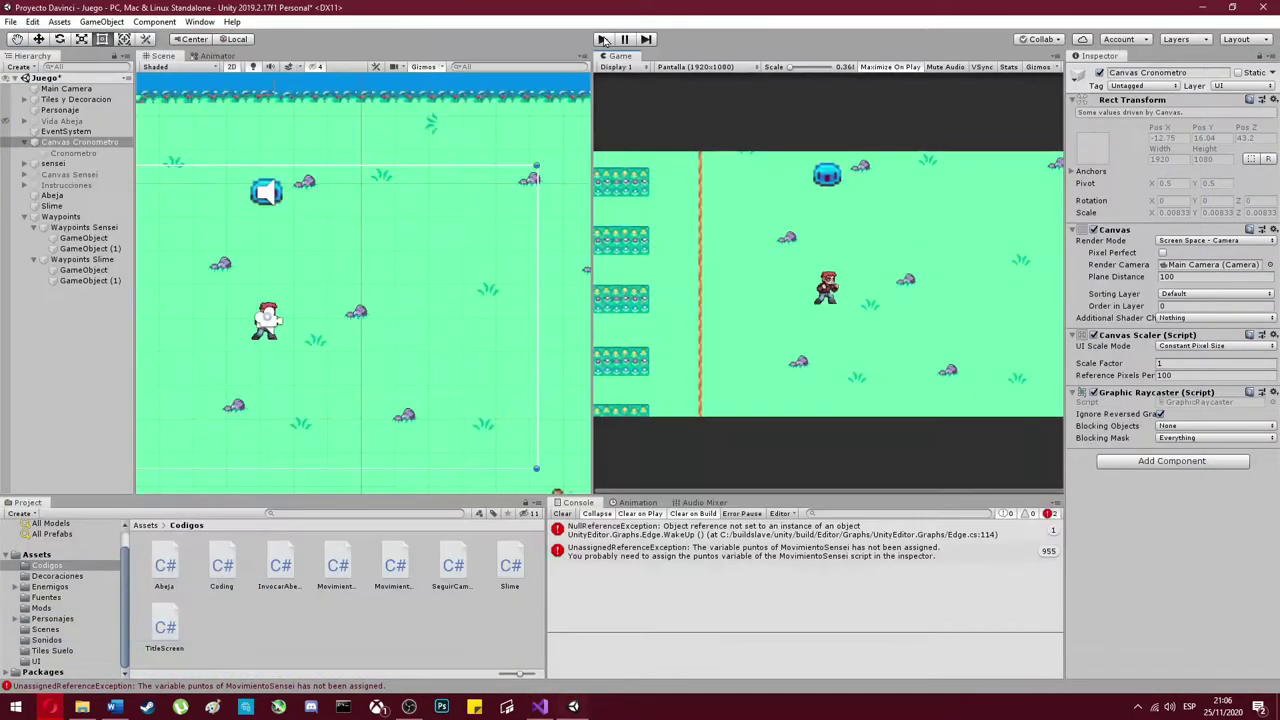
click(604, 40)
key(Down)
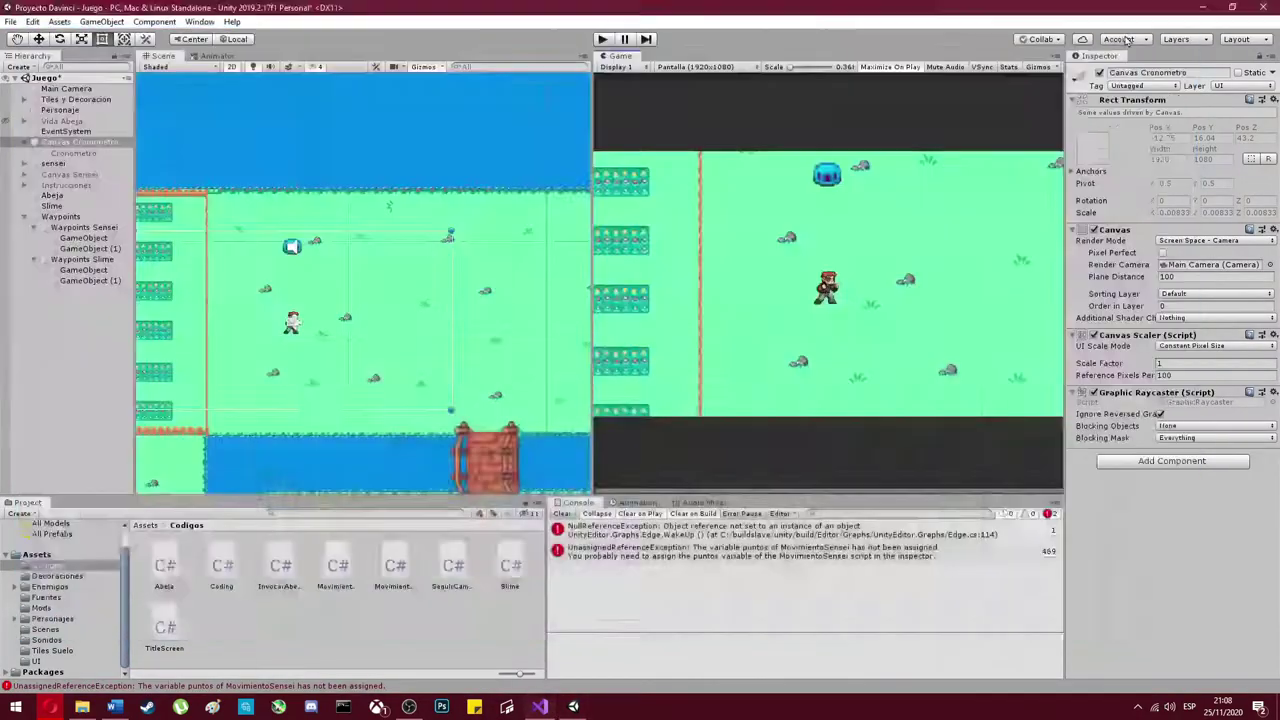
click(602, 39)
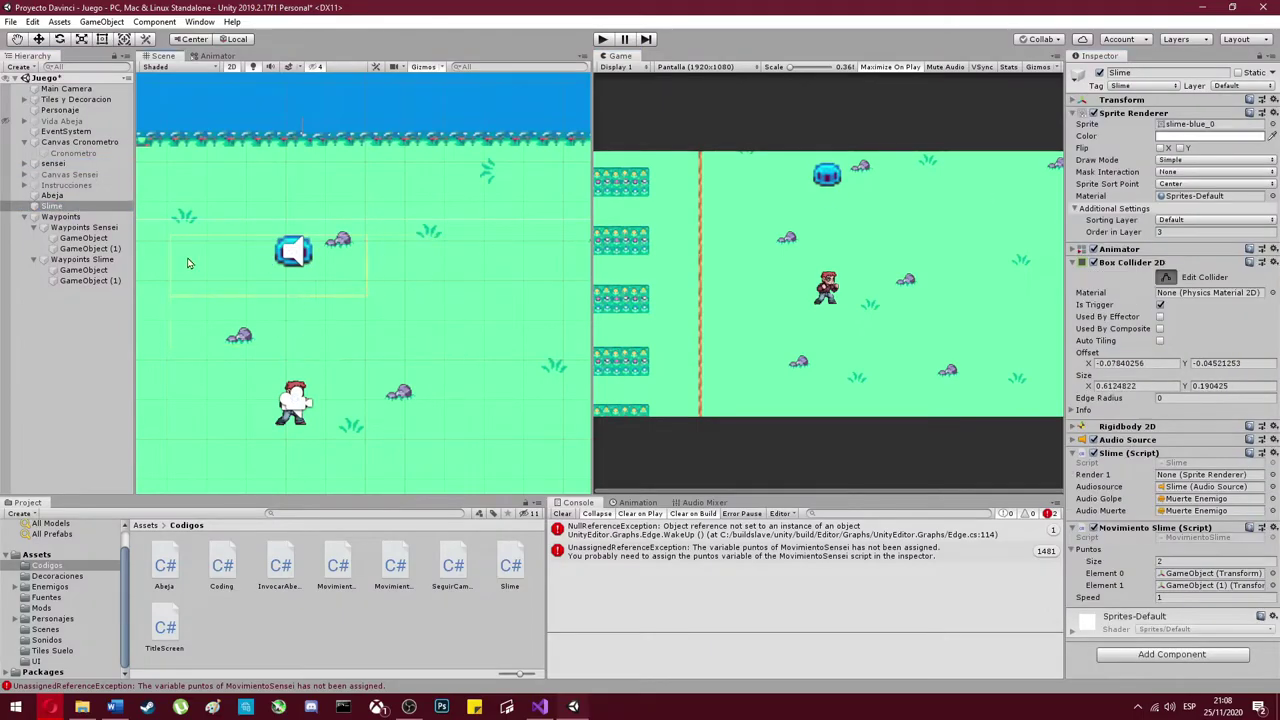
click(606, 40)
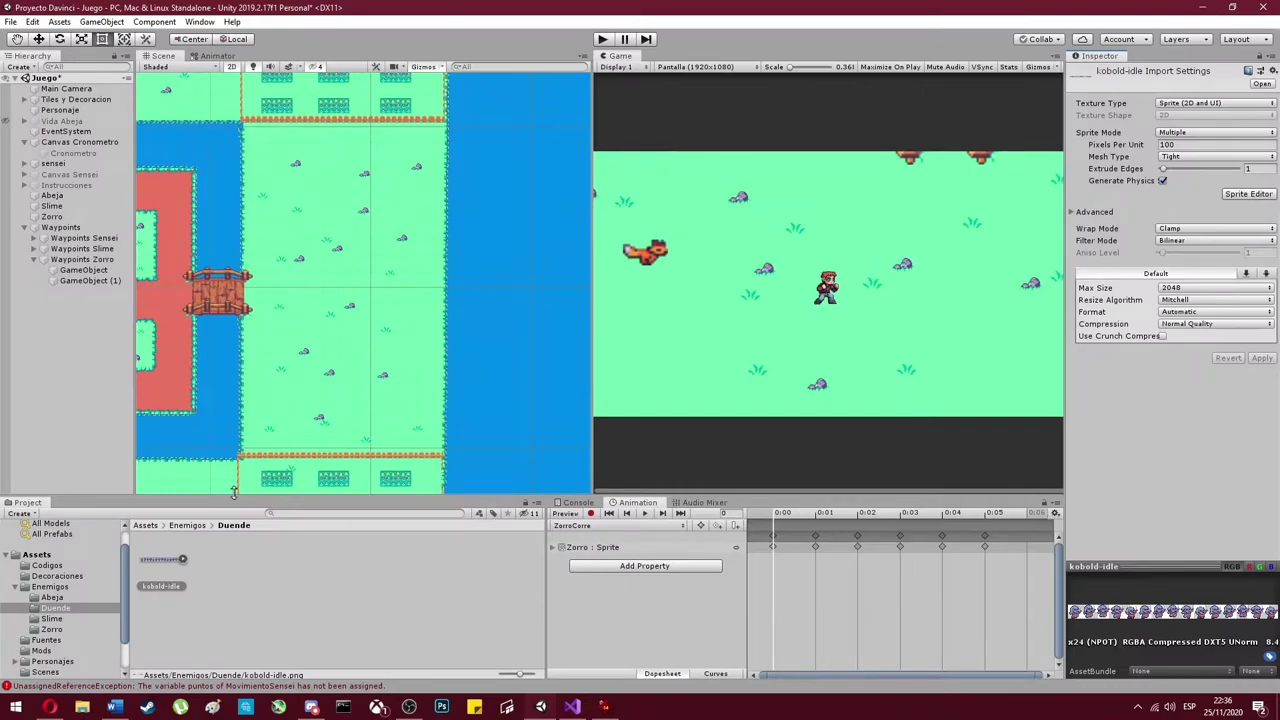
- Turn all the kobold idle frames into an animated object in the Scene and save its clip
click(183, 558)
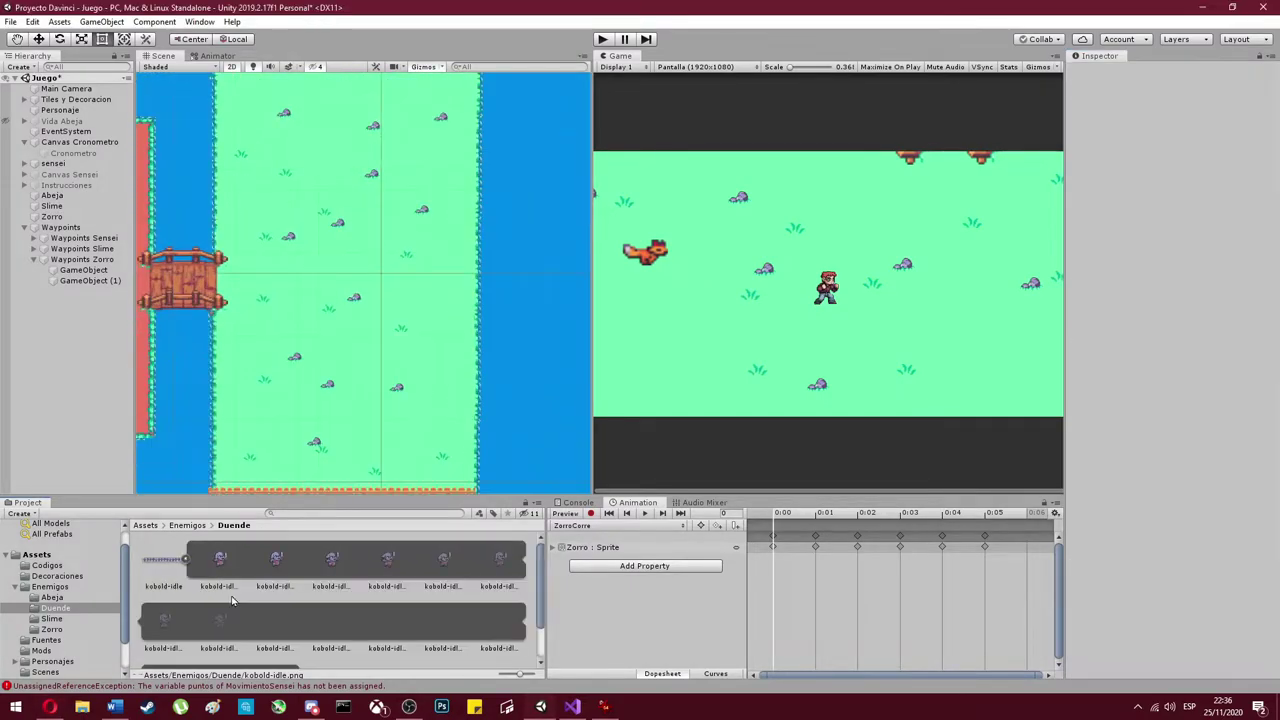
drag(220, 558, 553, 385)
key(Return)
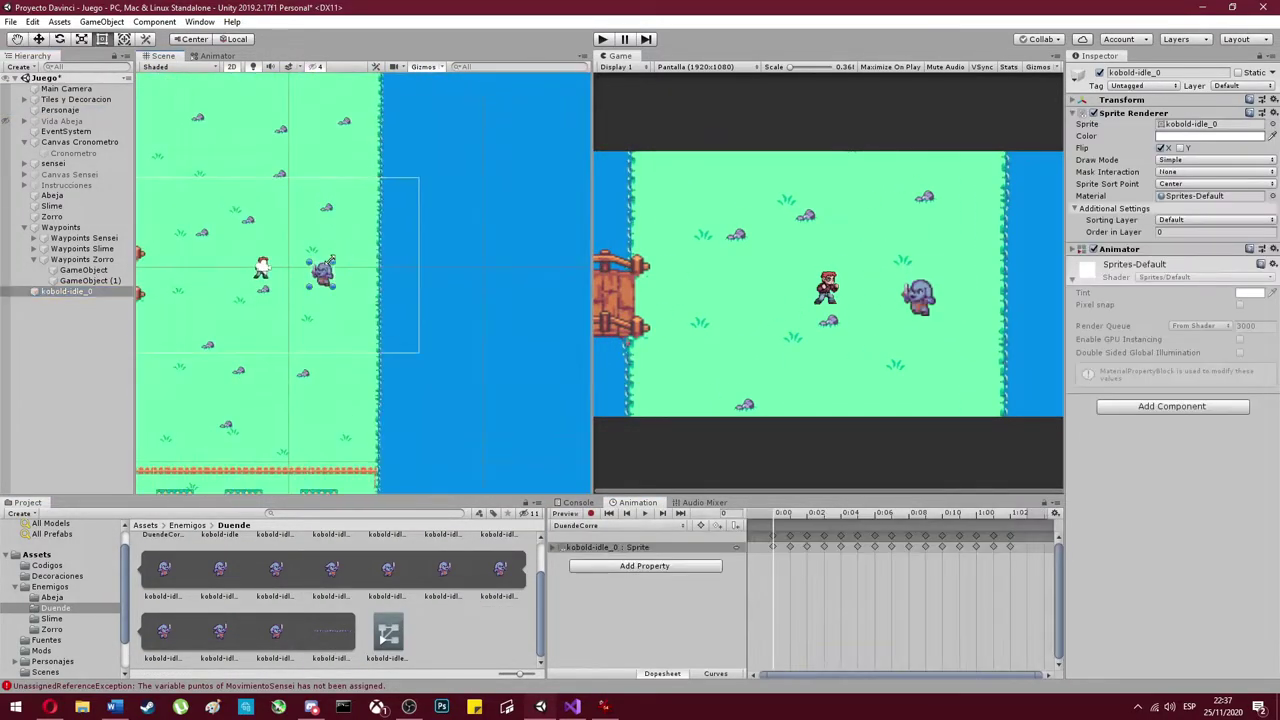
scroll(265, 300, up, 1)
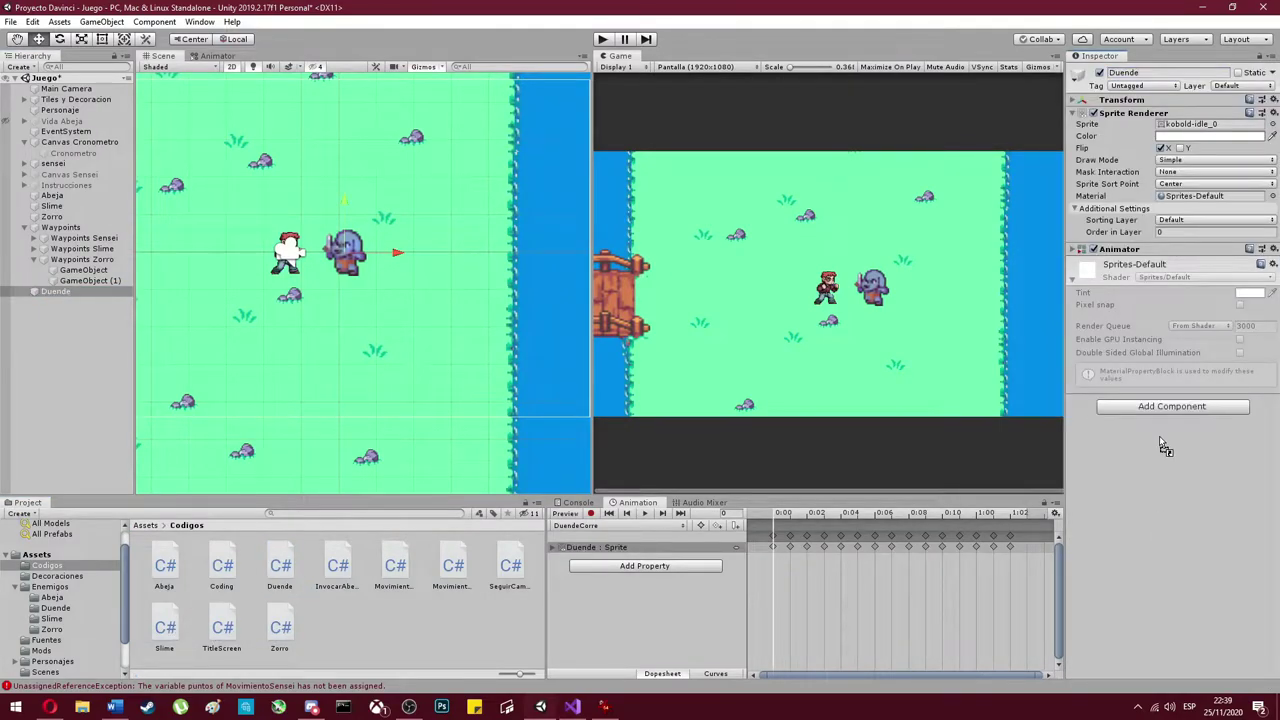
- Attach the Duende script to the new enemy and search the components for 'audi'
drag(1163, 445, 1163, 445)
click(1171, 480)
text(audi)
click(1165, 527)
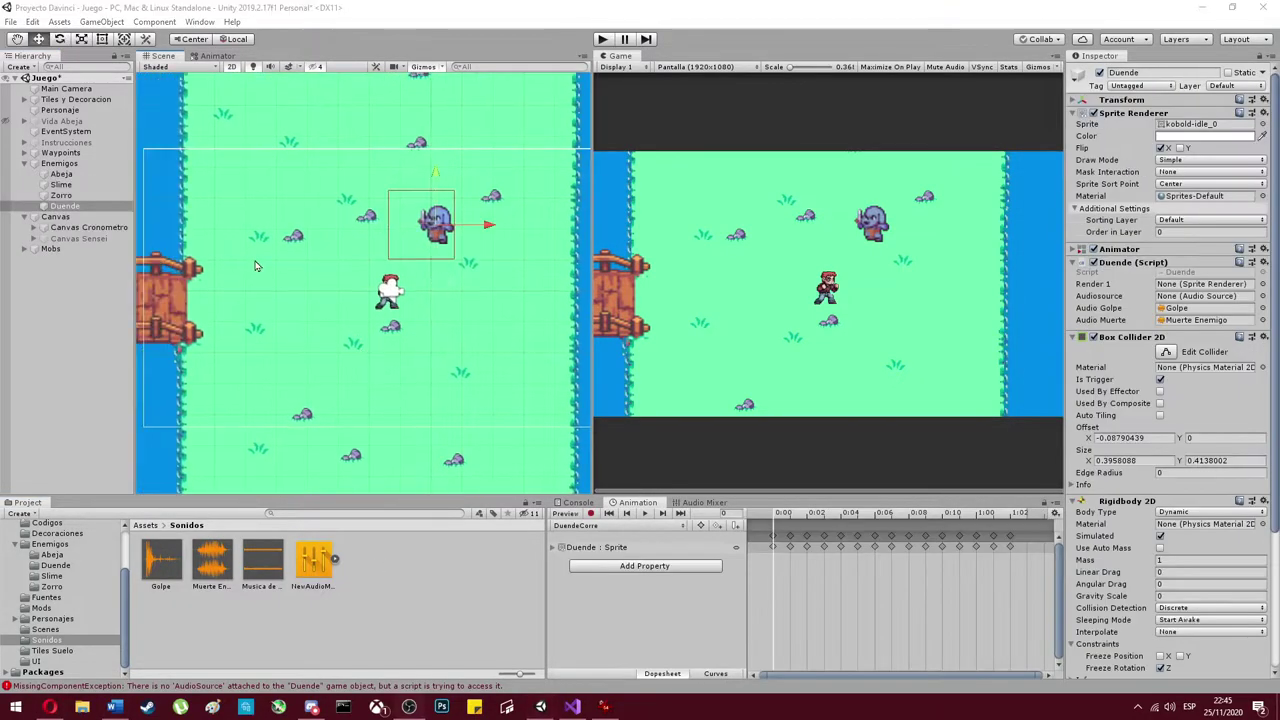
- Test the game briefly, then give the Duende enemy an Audio Source
click(603, 40)
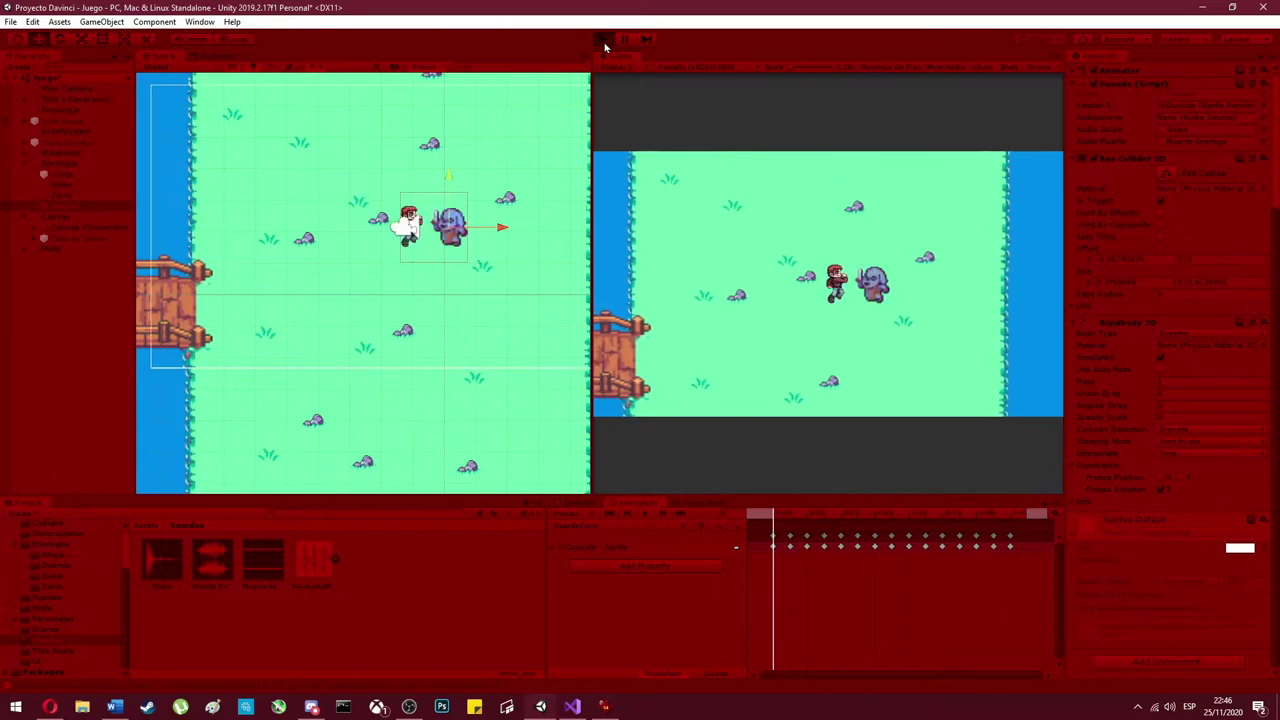
click(604, 42)
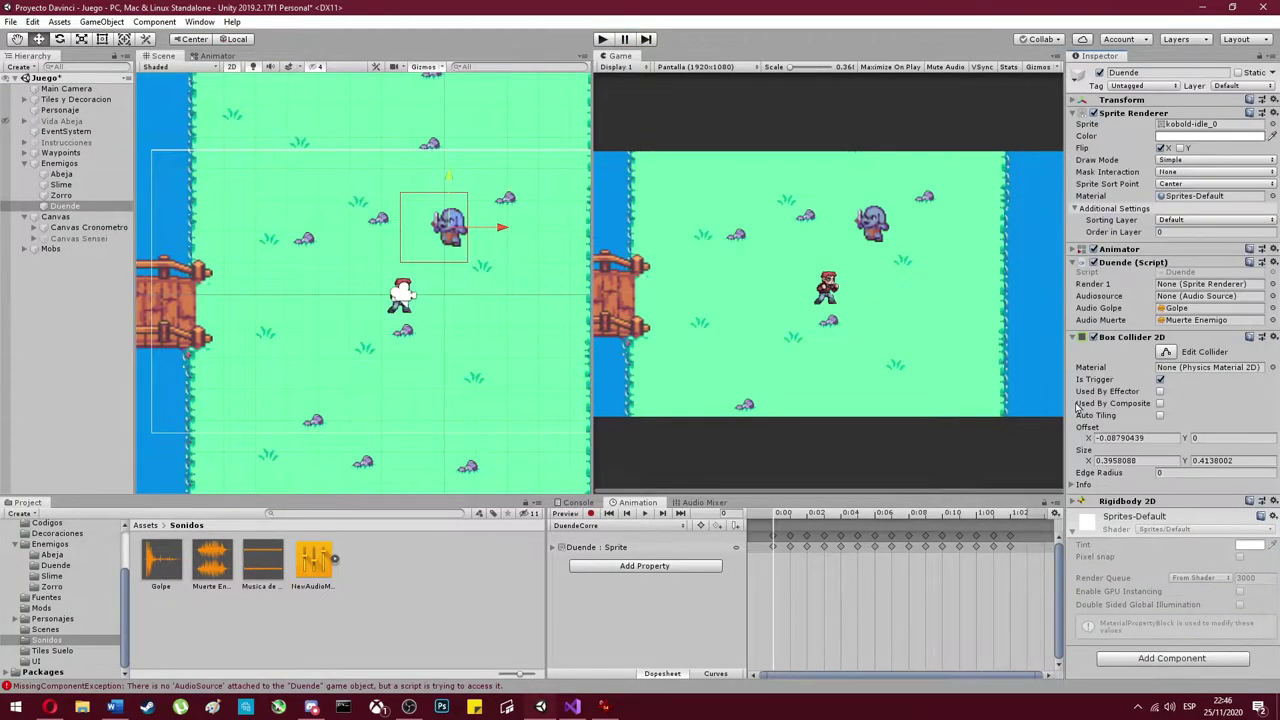
click(1150, 507)
click(1162, 537)
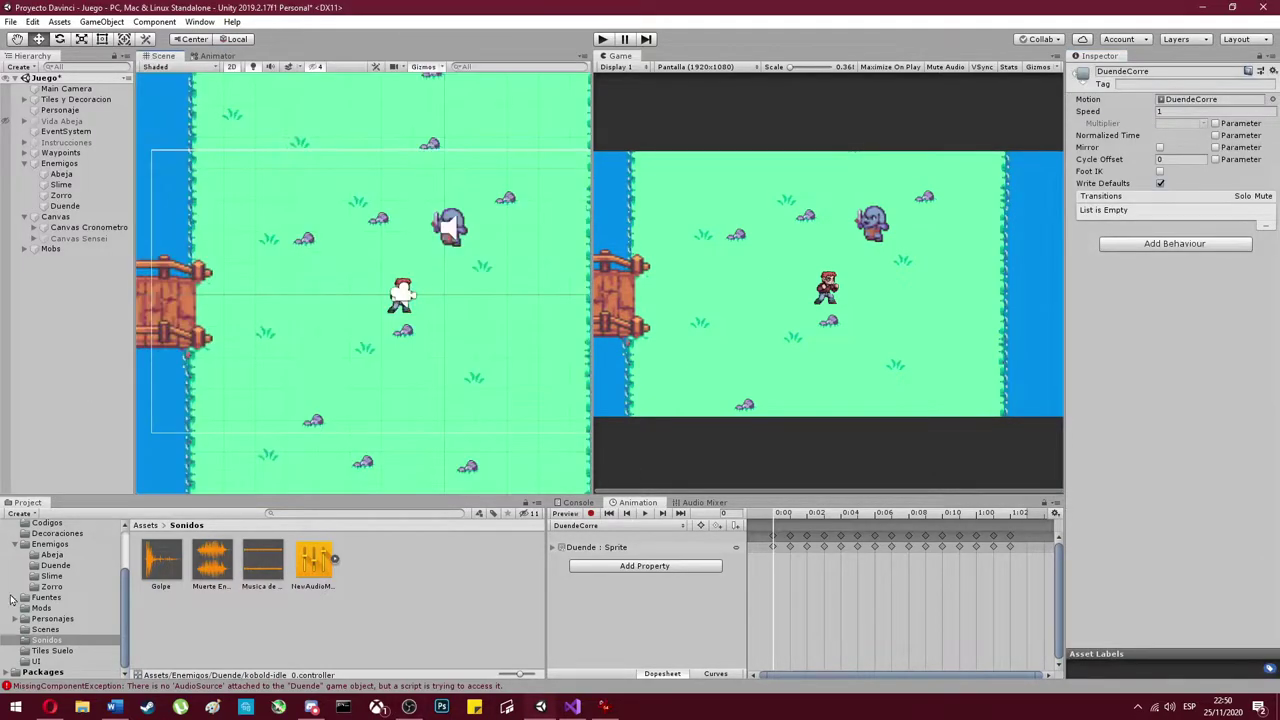
- Add the Movimiento Sensei script to Duende and create an empty Waypoints Duende under Waypoints
click(46, 523)
click(65, 206)
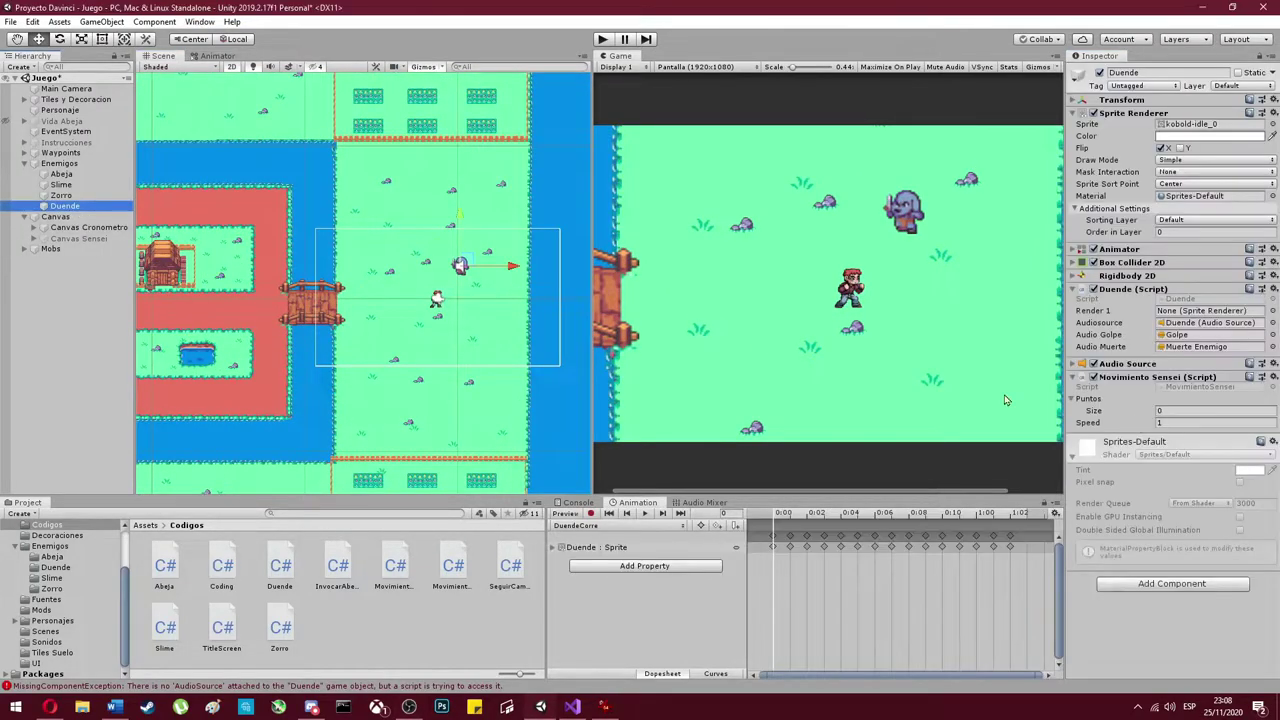
right_click(1149, 379)
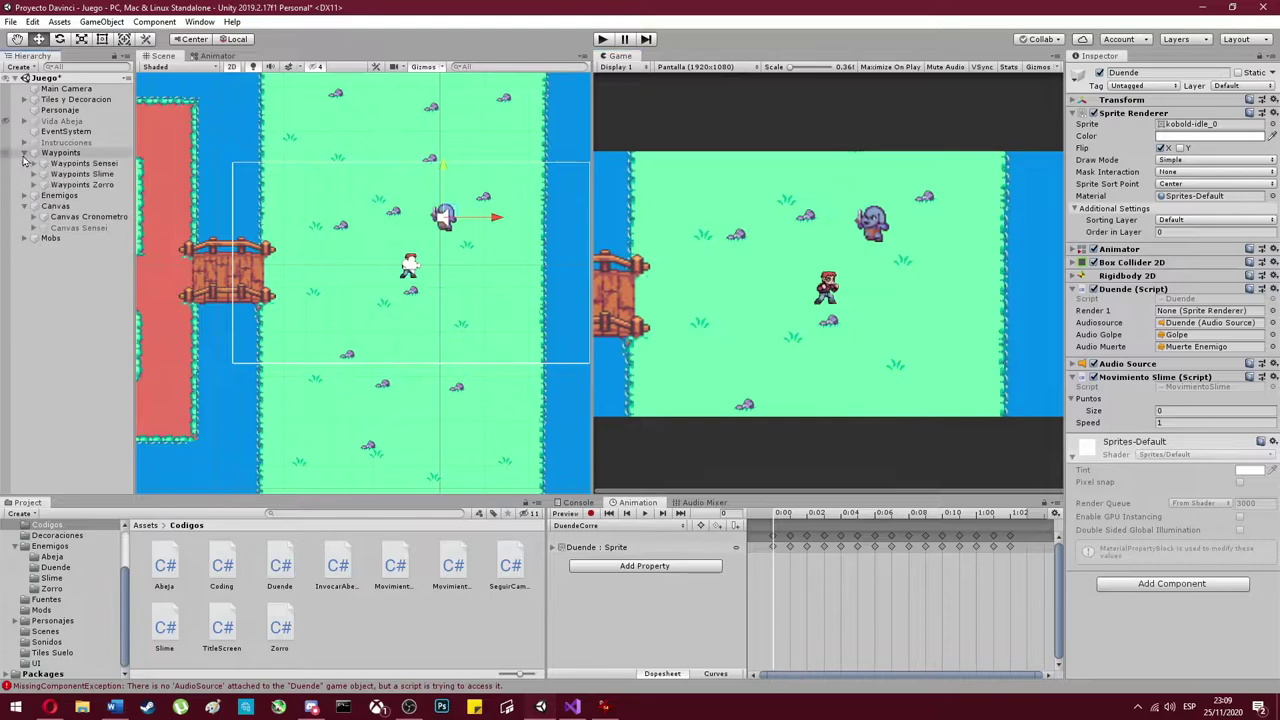
click(1183, 73)
text(Waypoints Duende)
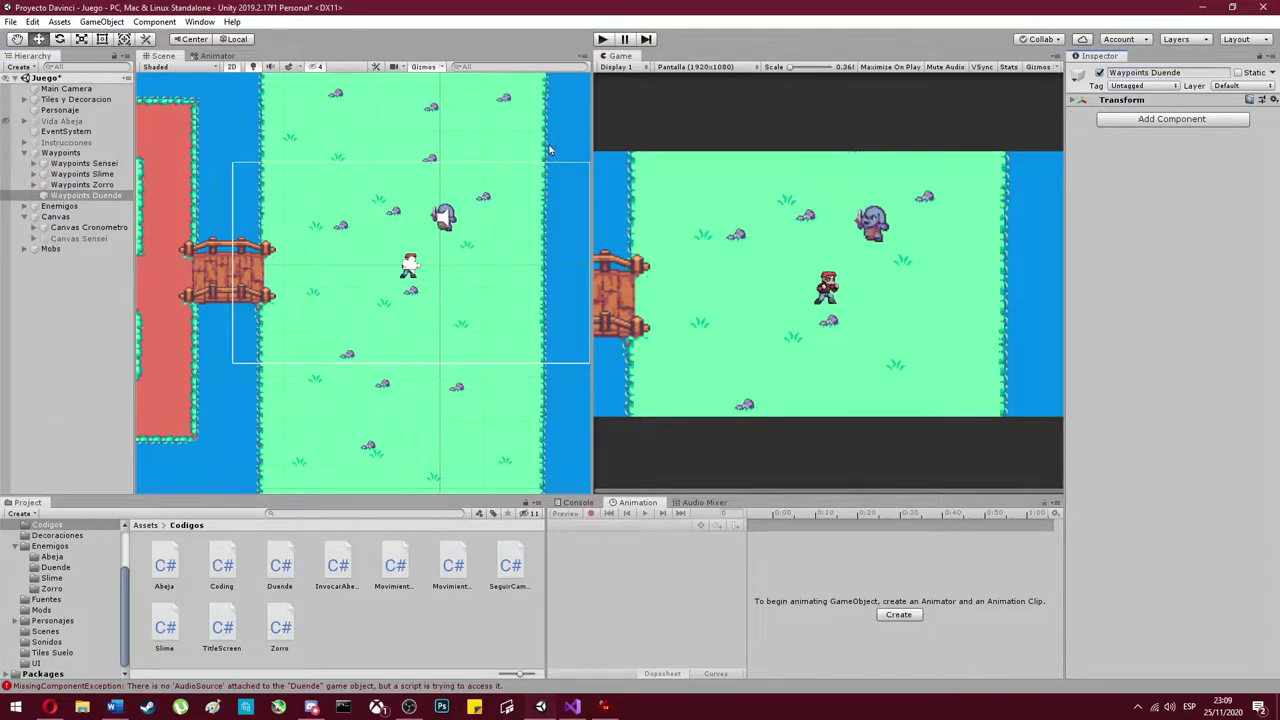
- Create empty child waypoints GameObject and GameObject (1) under Waypoints Duende
right_click(100, 195)
click(125, 318)
scroll(435, 355, down, 5)
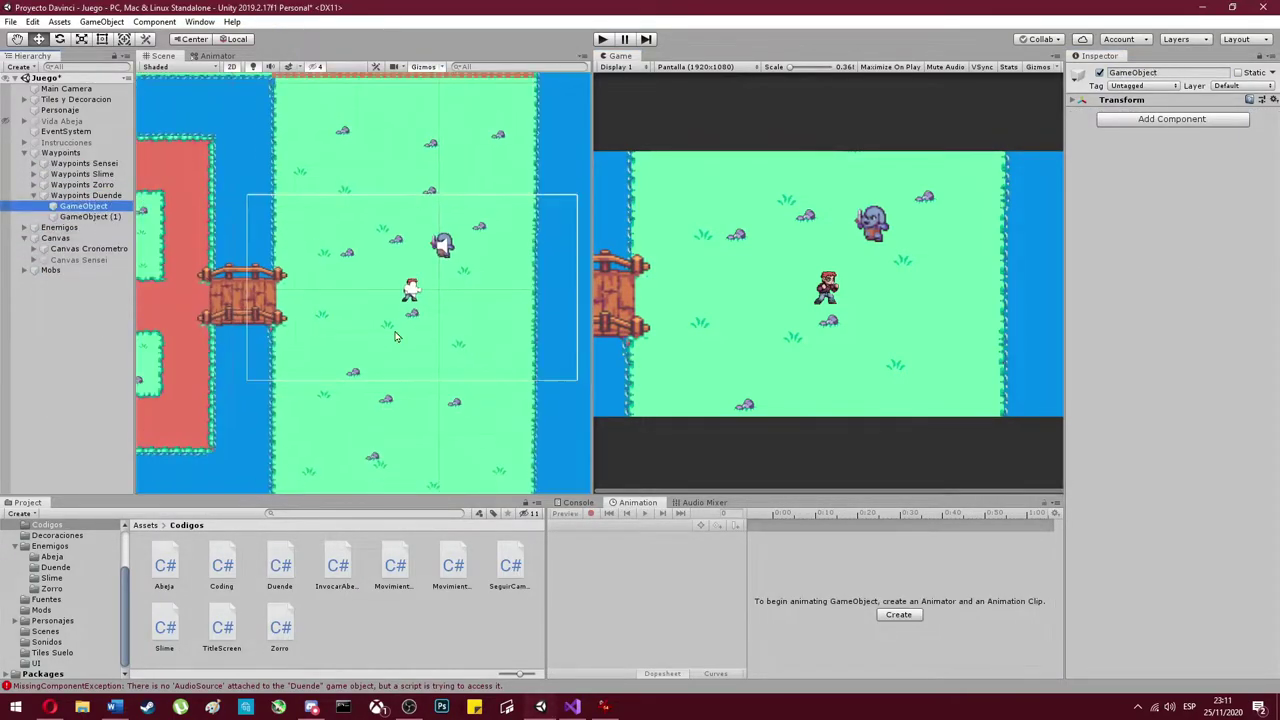
scroll(435, 355, up, 3)
- Select the Duende enemy under Enemigos and playtest its patrol
click(25, 227)
double_click(65, 270)
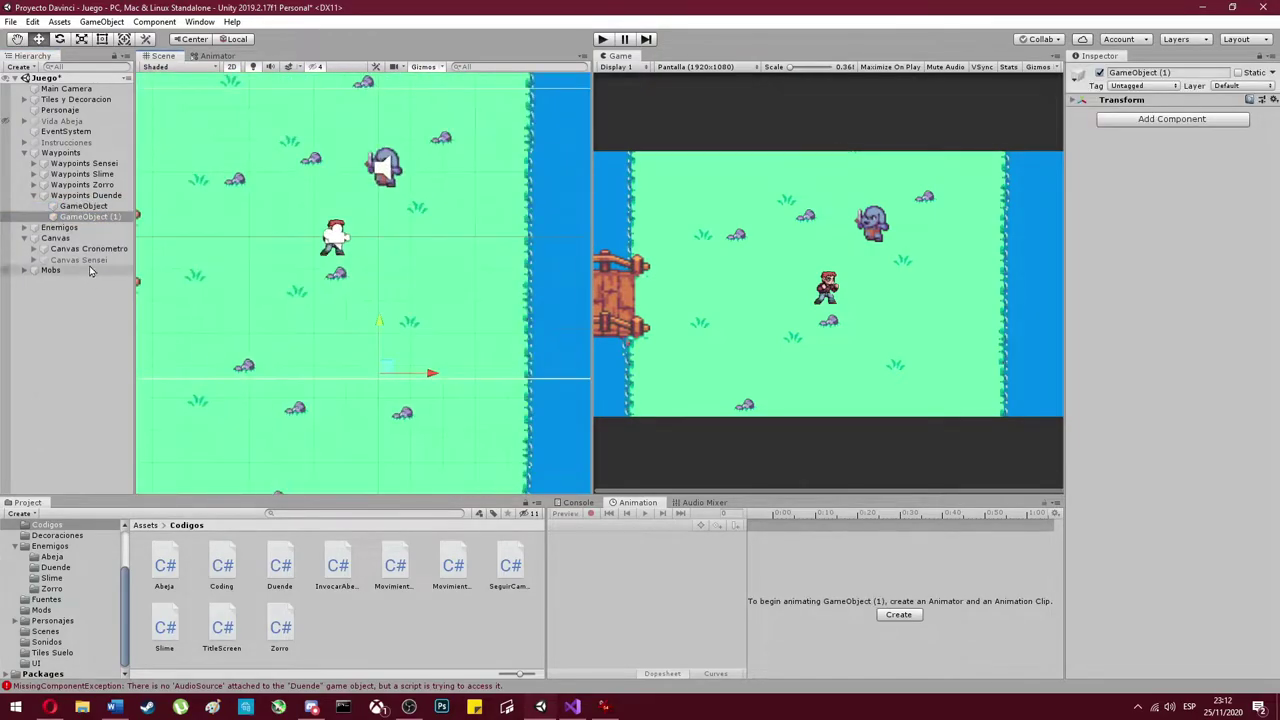
key(ctrl+p)
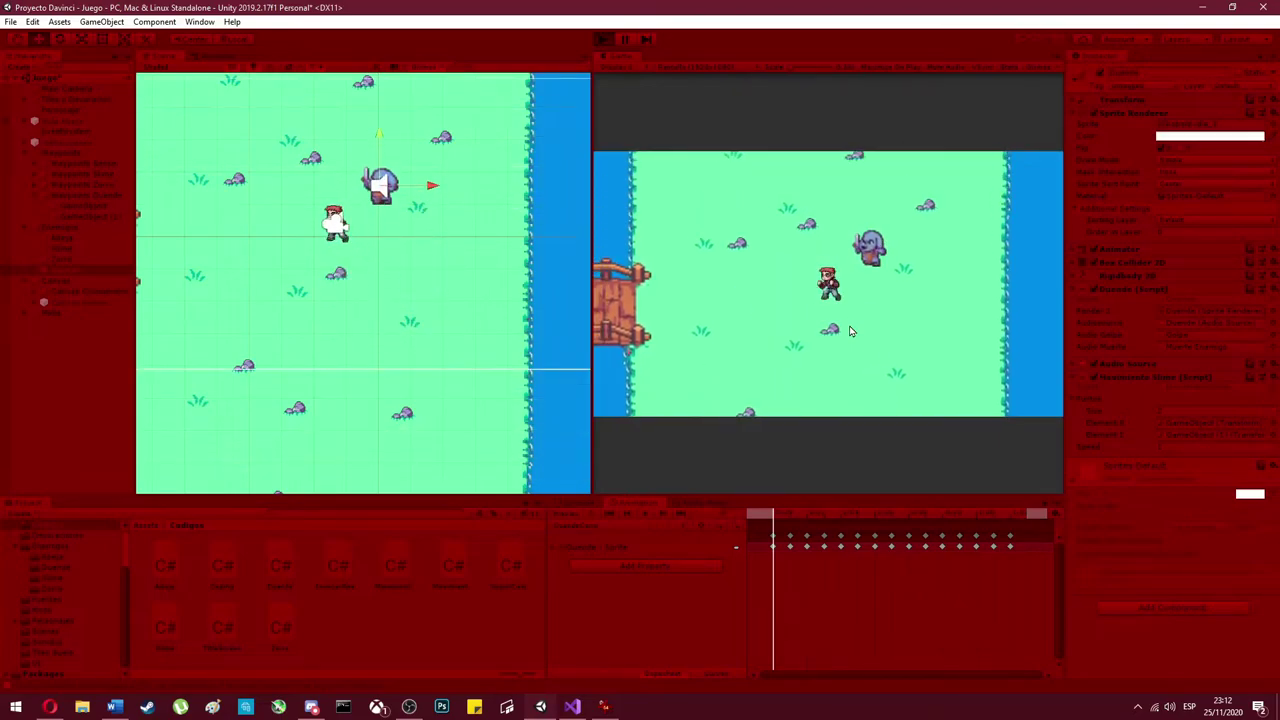
key(ctrl+p)
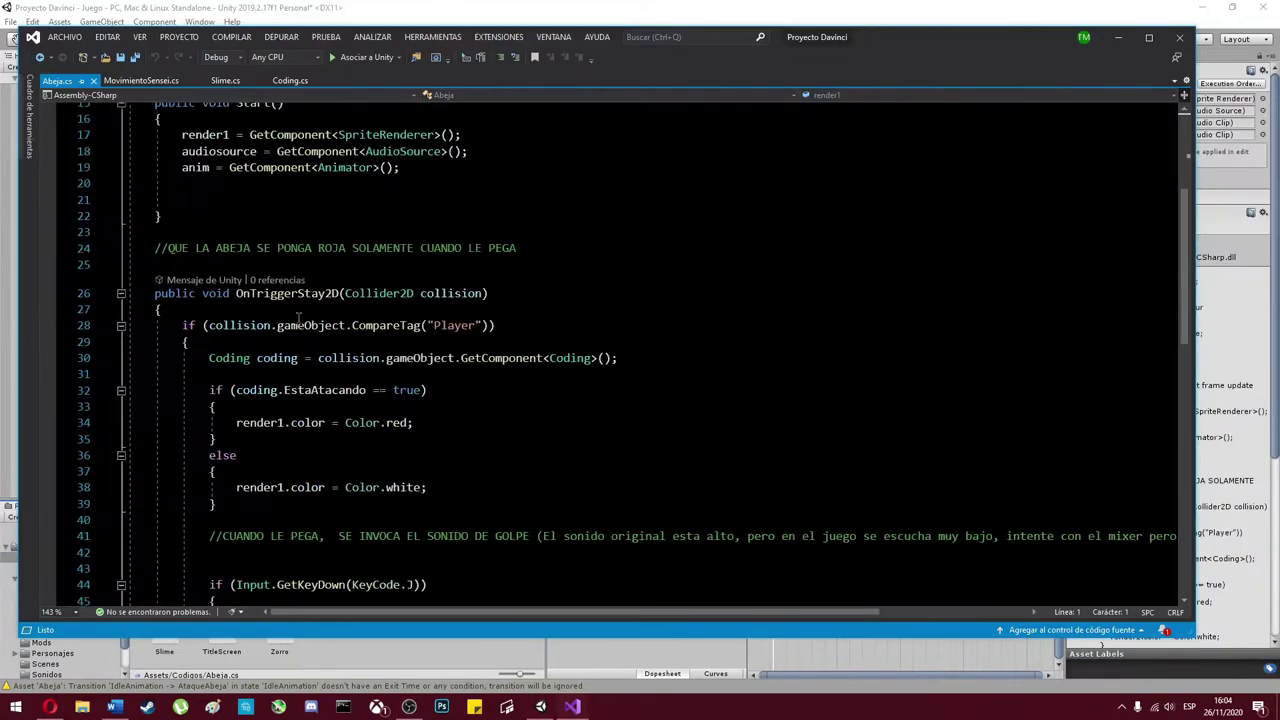
- Add a public float time = 1 field below AudioMuerte in Abeja.cs and save
scroll(298, 318, up, 5)
click(304, 316)
key(Return)
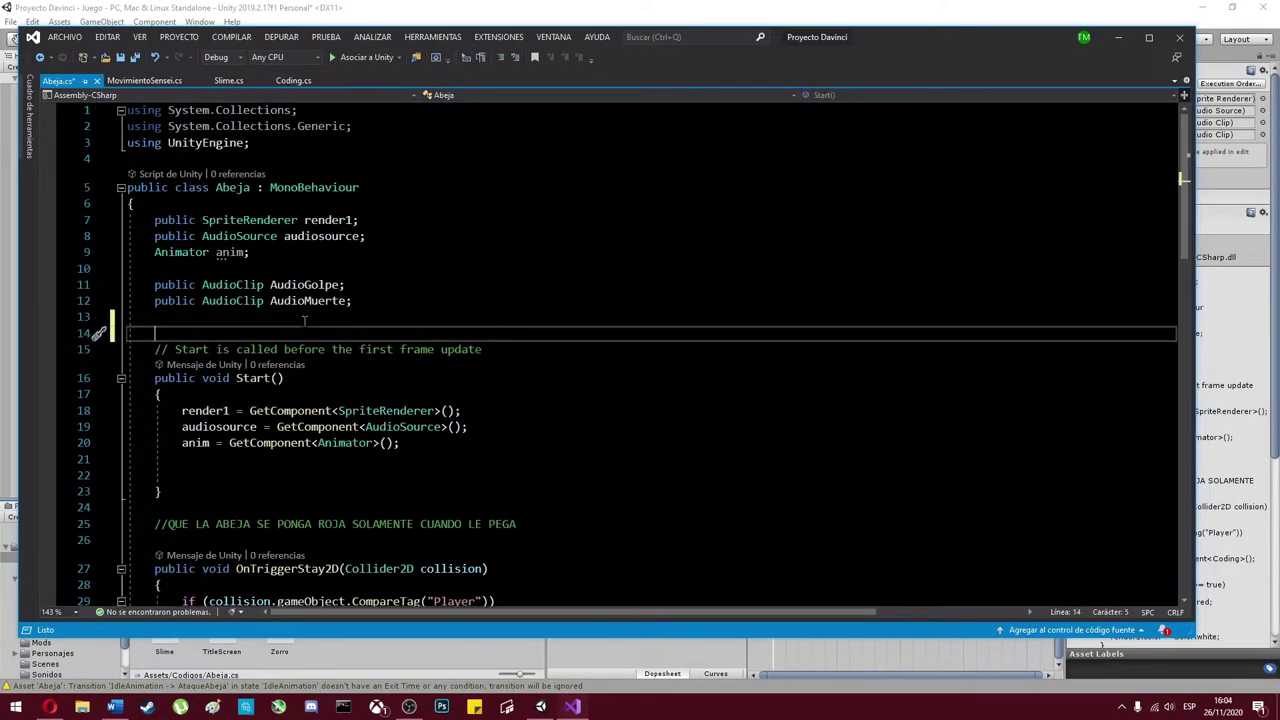
key(ctrl+s)
scroll(298, 334, down, 4)
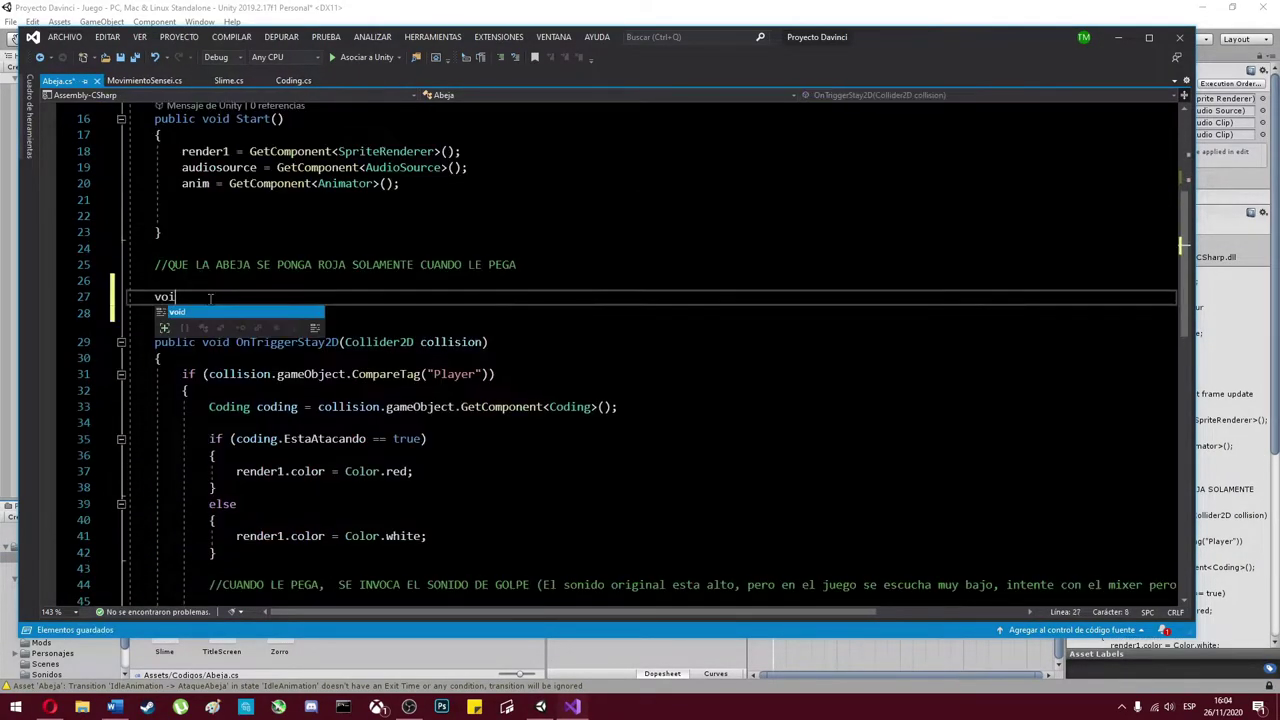
scroll(272, 425, down, 8)
scroll(272, 425, up, 5)
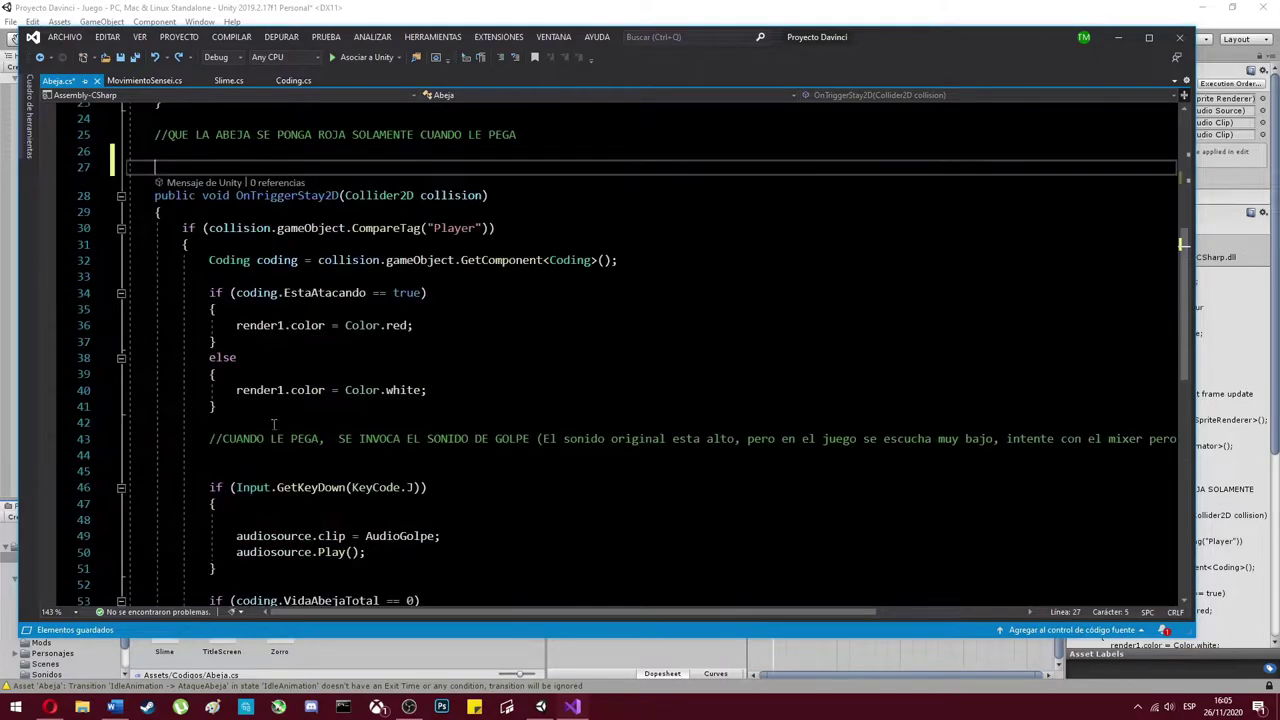
scroll(272, 425, up, 3)
scroll(450, 400, down, 1)
- Subtract Time.deltaTime from time inside OnTriggerStay2D's player check
click(647, 375)
key(Return)
text(time -= time.)
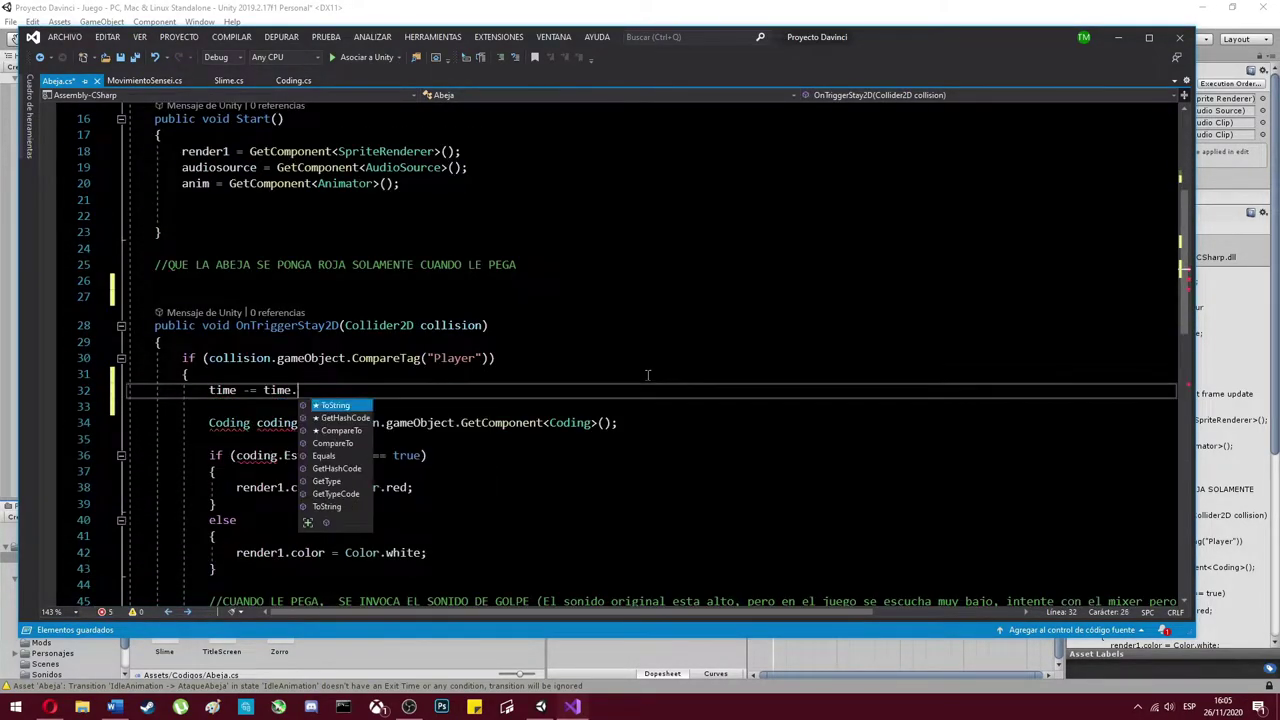
key(BackSpace)
key(BackSpace)
key(BackSpace)
text(Time.deltaTime;)
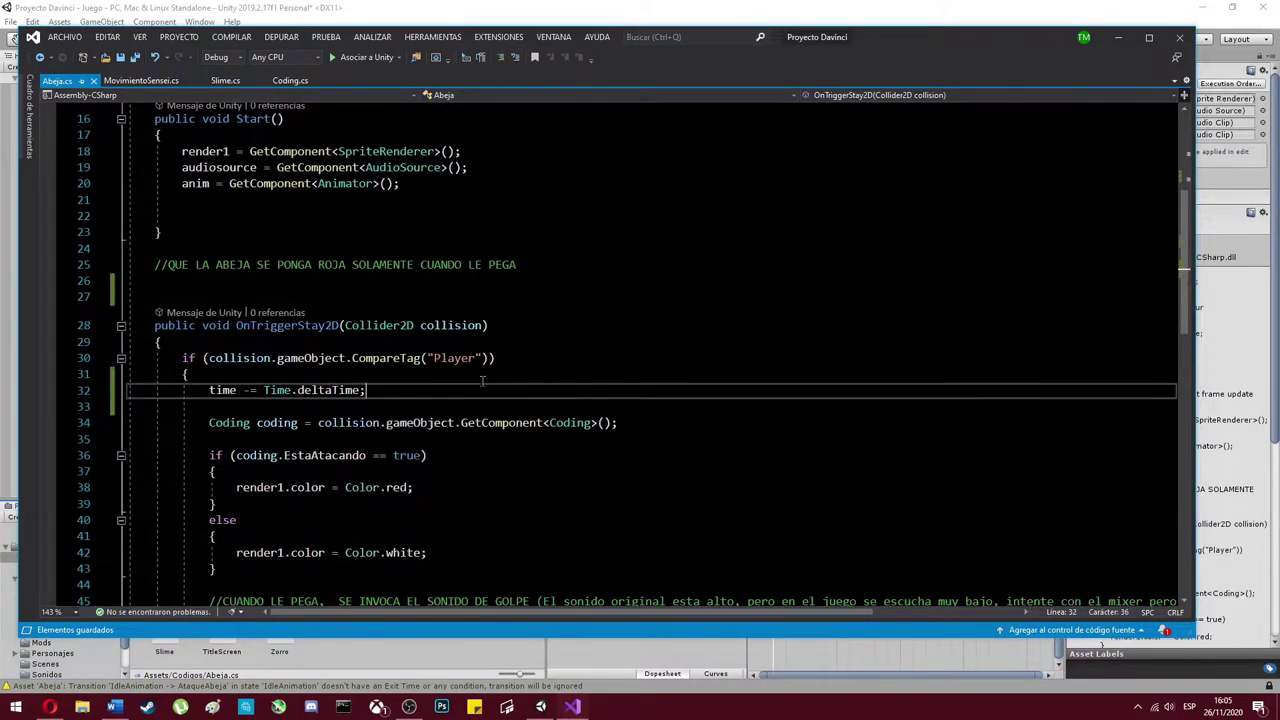
scroll(300, 300, up, 3)
click(156, 203)
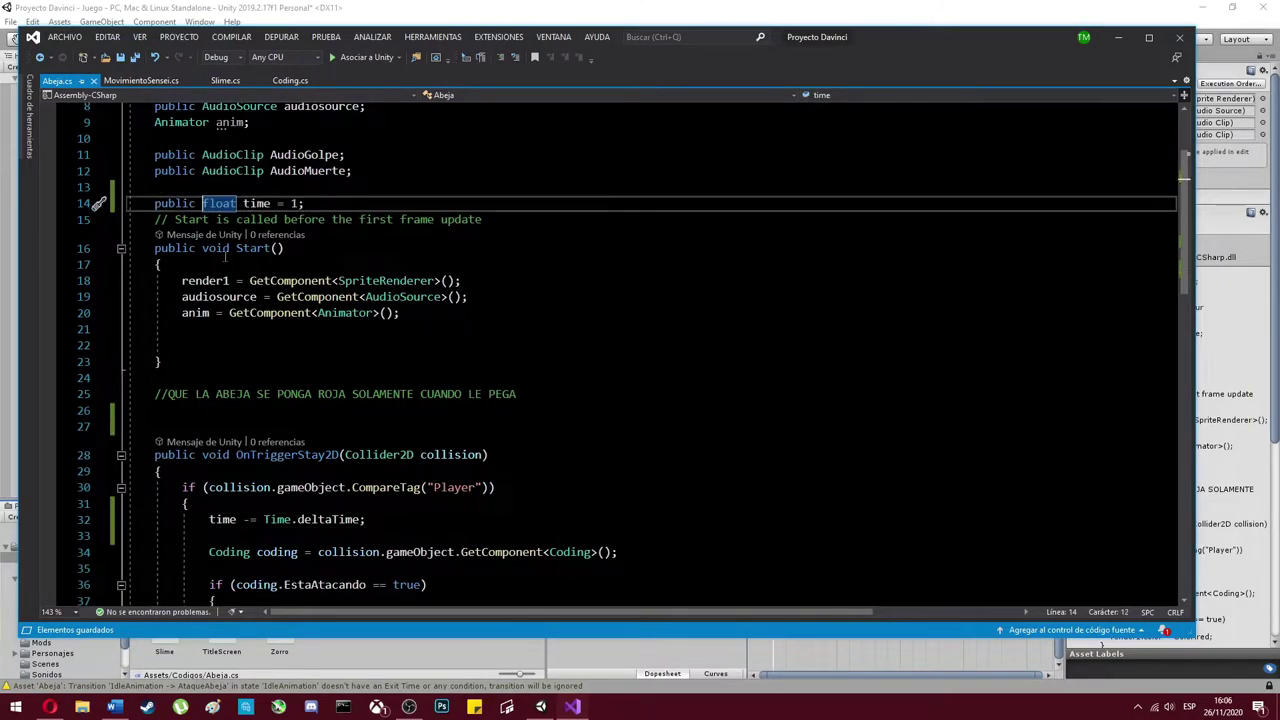
- Playtest the bee in Unity, then return to the Abeja script
key(alt+Tab)
key(ctrl+p)
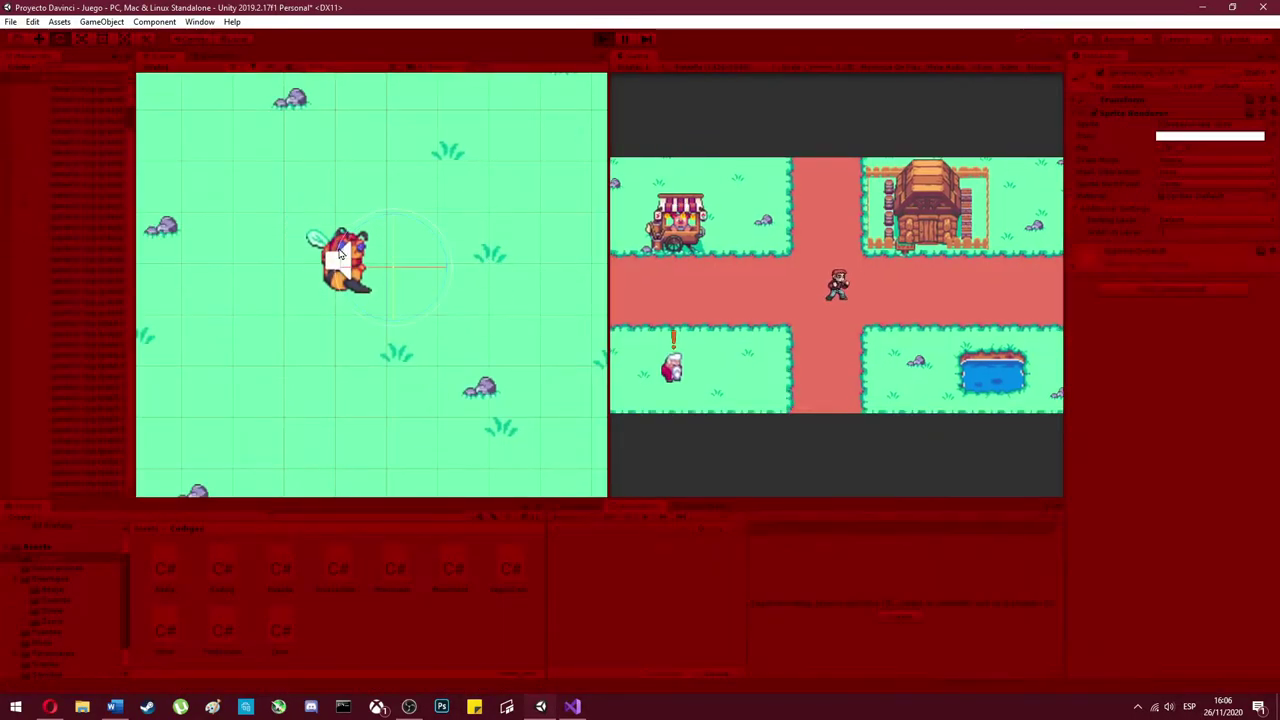
key(ctrl+p)
key(alt+Tab)
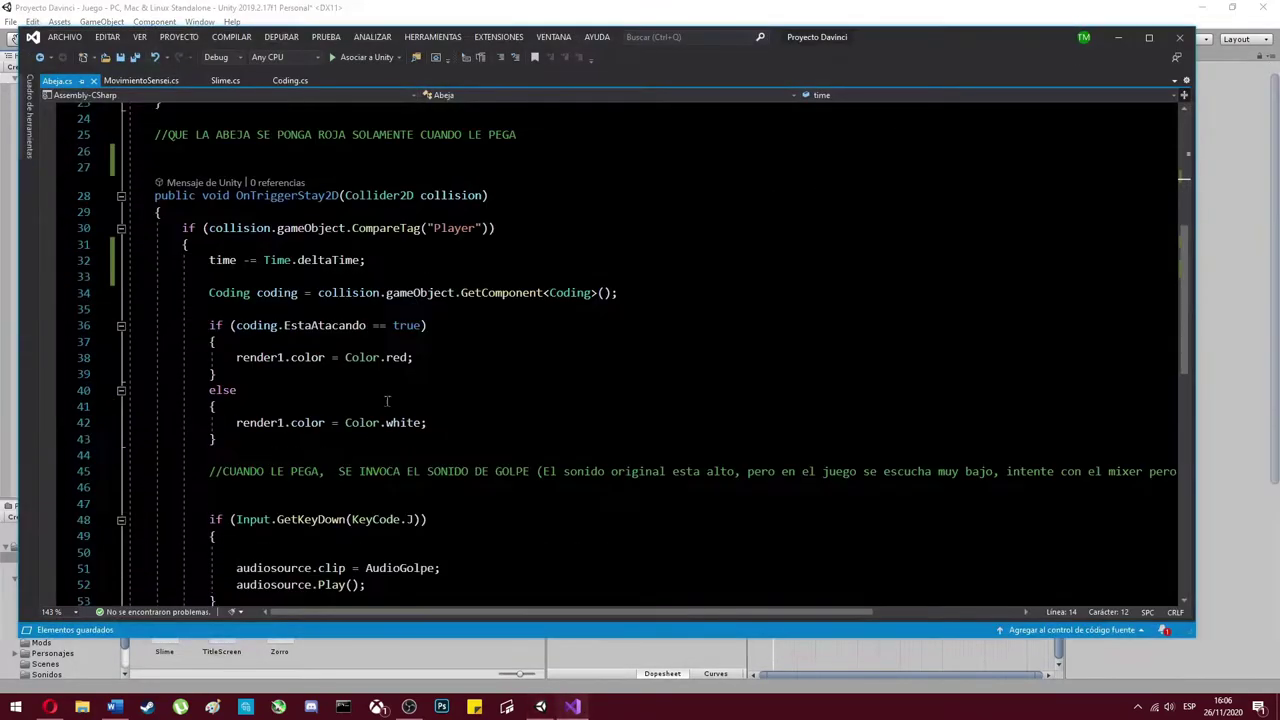
- Add an if (time <= 0) check that sets the AtaqueAbeja animator bool
key(Return)
key(Return)
text(if)
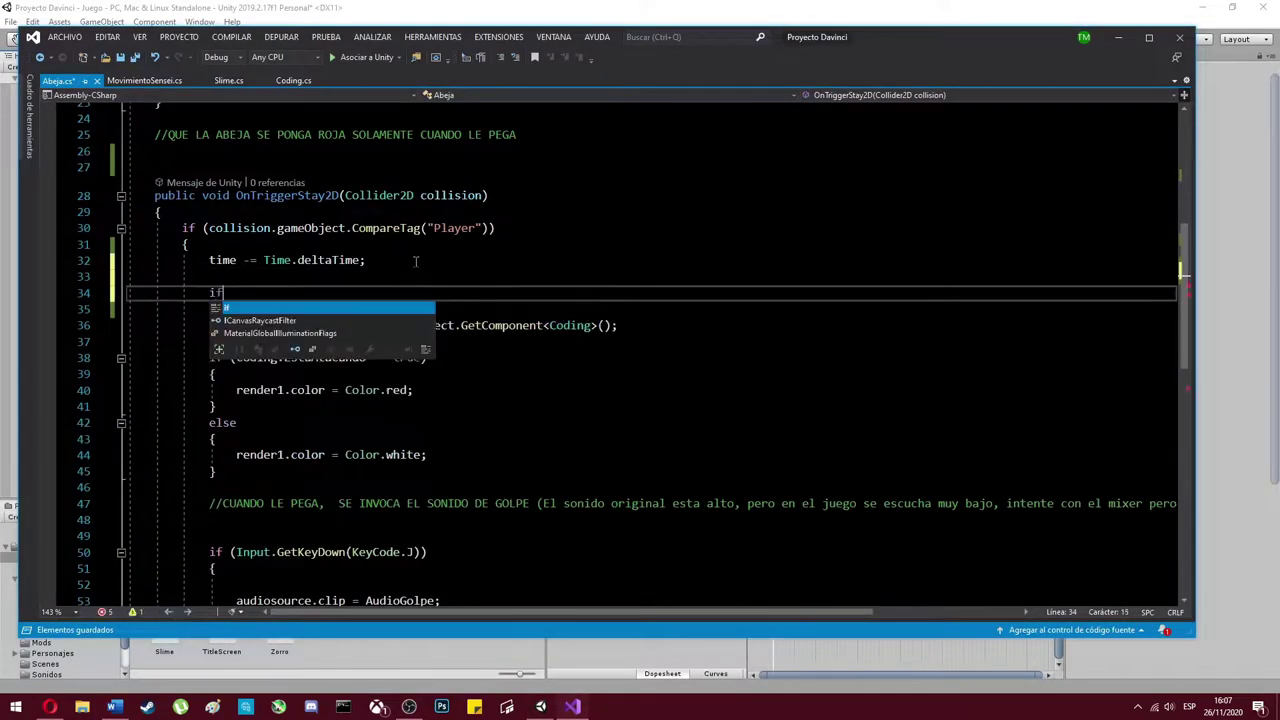
key(Tab)
key(Tab)
text(time <= 0)
key(Return)
text(anim.SetBool("AtaqueAbeja", true)
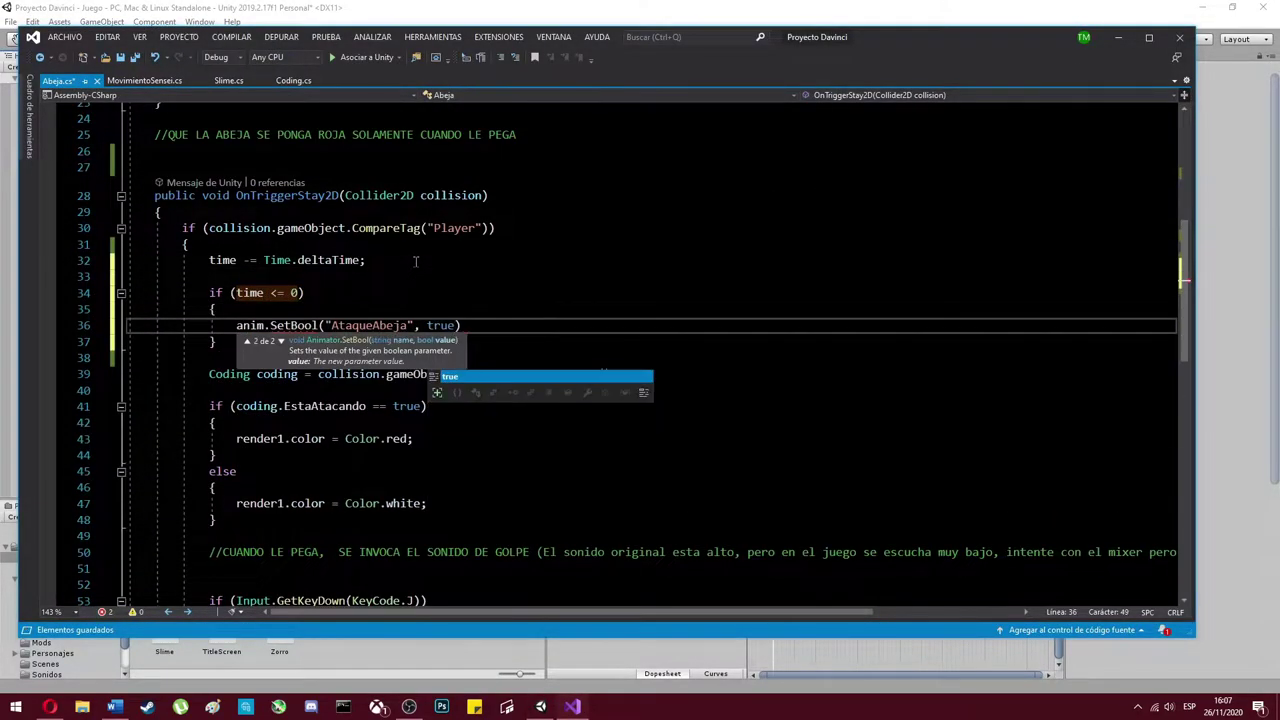
text();)
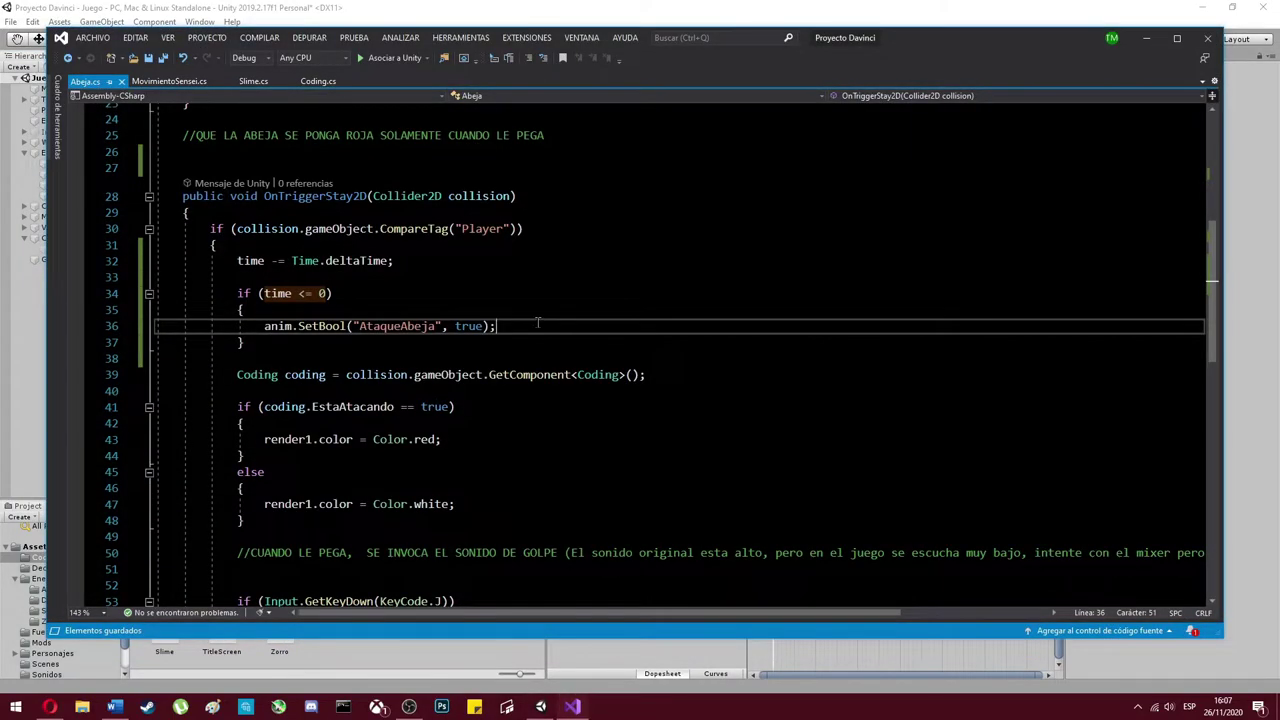
- Add a public ReiniciarCronometro() method that resets time to 0
key(alt+Tab)
key(alt+Tab)
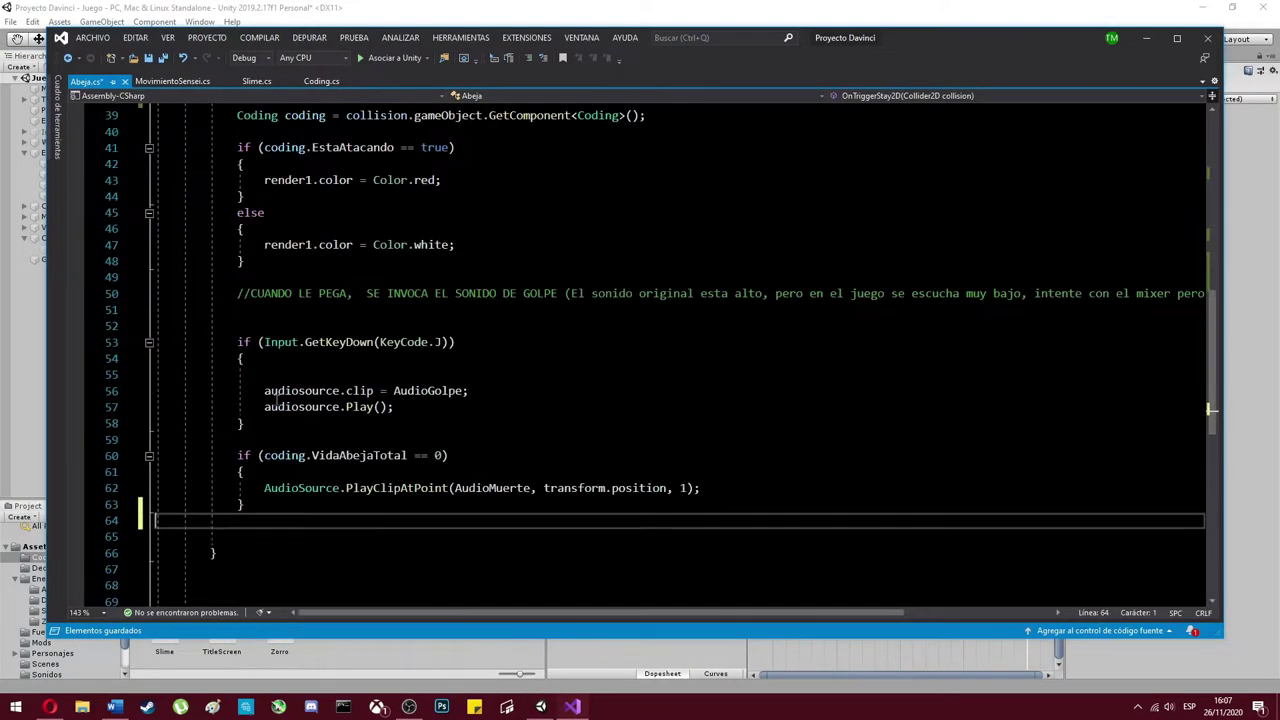
scroll(216, 210, down, 3)
scroll(216, 210, up, 8)
text(public void )
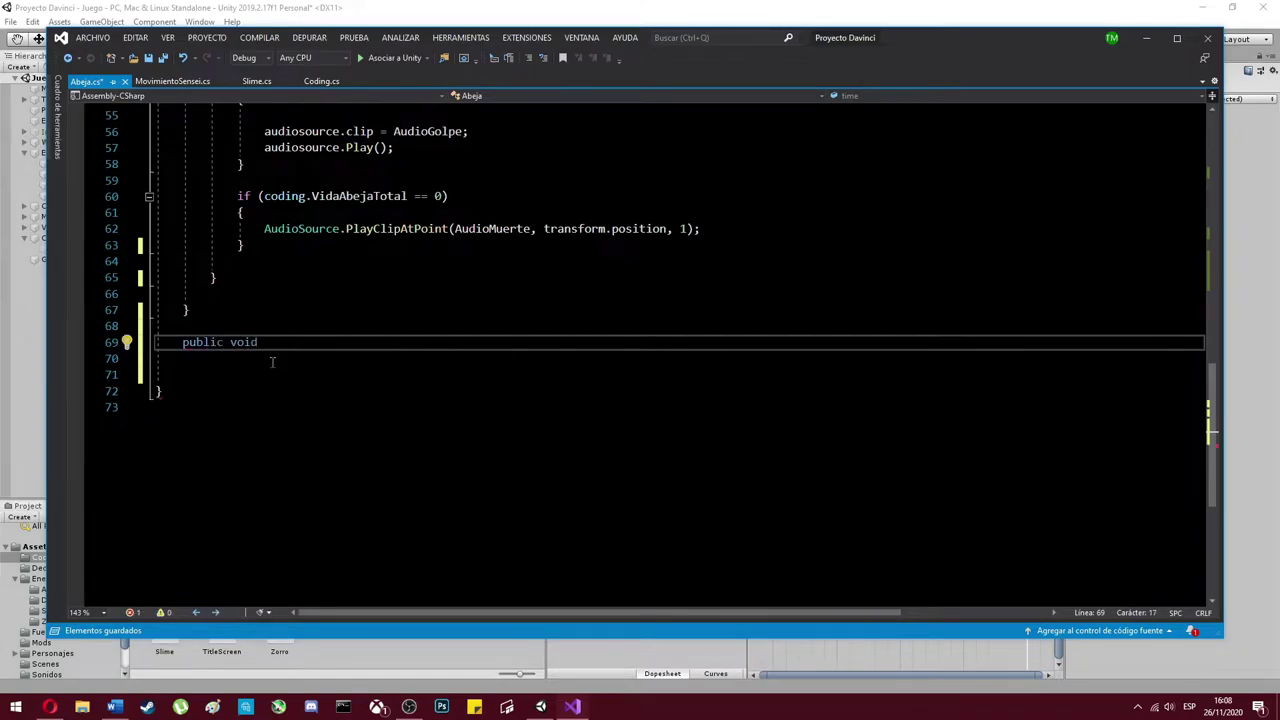
text(ReiniciarCronometro())
key(Return)
text({)
key(Return)
text(time = 0;)
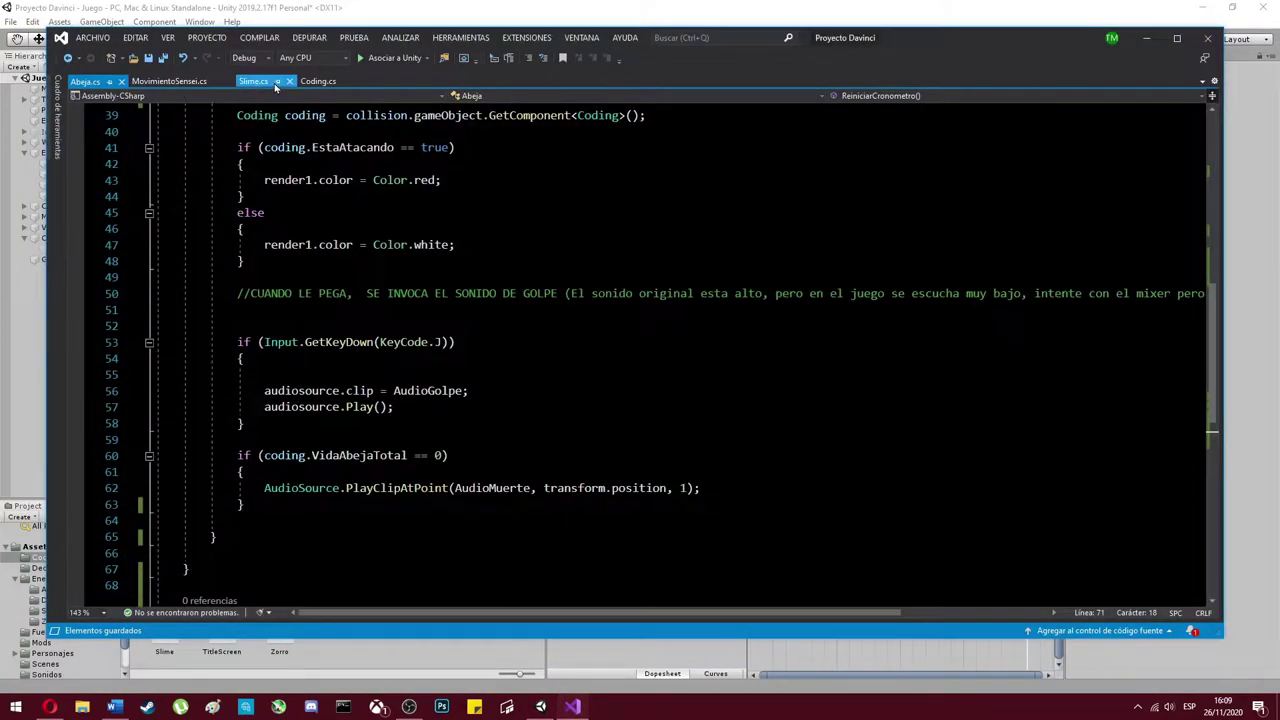
- Add a private void Update() method with an if block above OnTriggerStay2D
scroll(640, 350, up, 2)
scroll(640, 350, up, 8)
click(190, 423)
text(private void Update() { if)
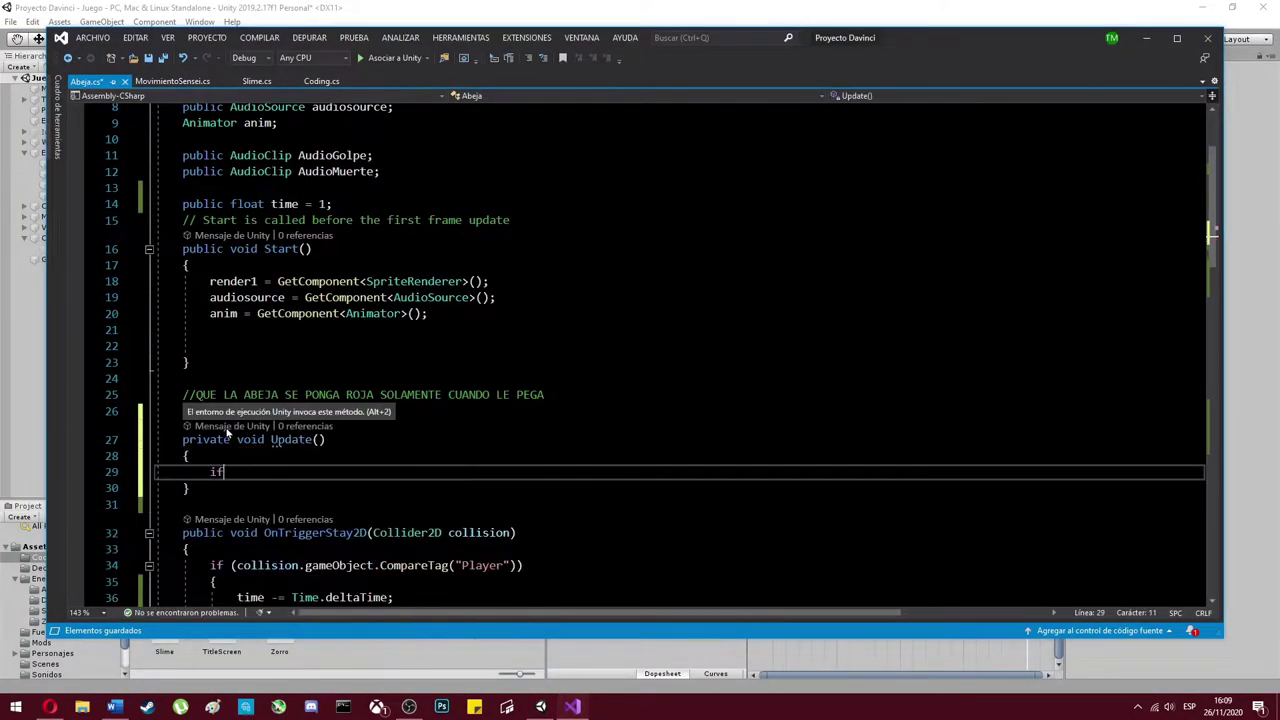
- Declare a bool ataca field set to false below the time field
scroll(227, 432, down, 9)
scroll(336, 208, up, 9)
click(336, 205)
key(Return)
key(Return)
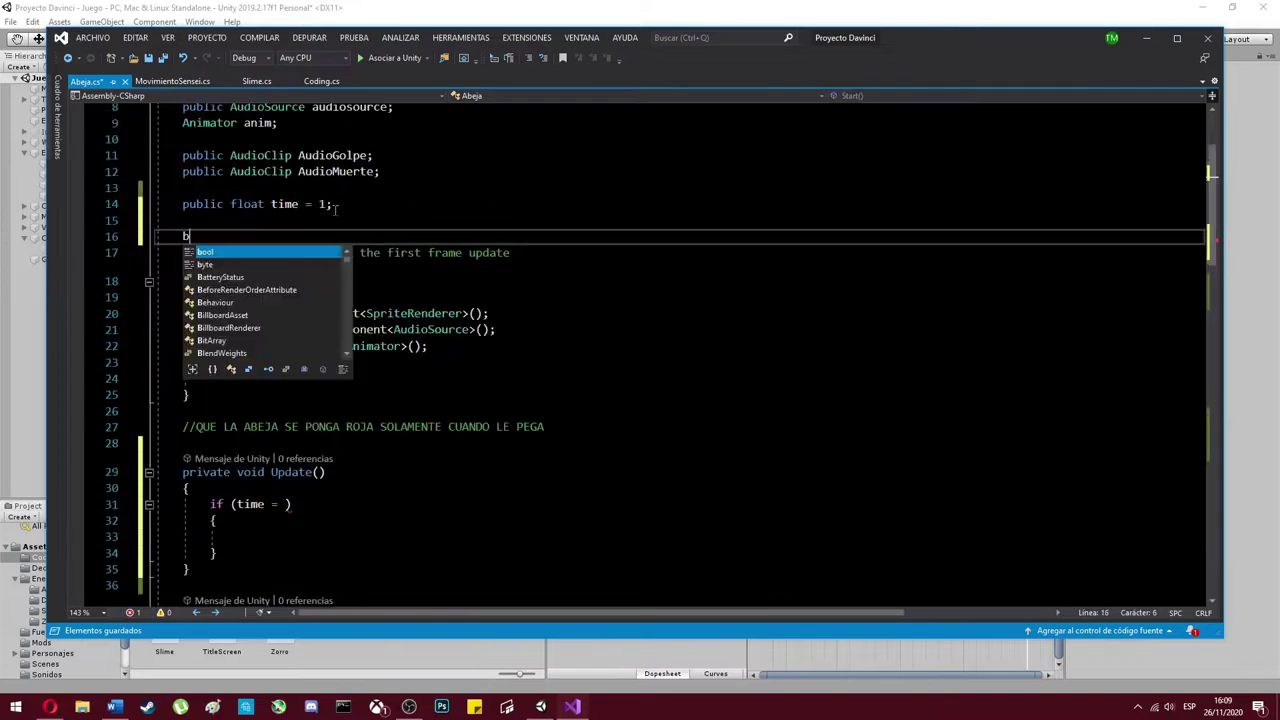
text(bool ataca = falase)
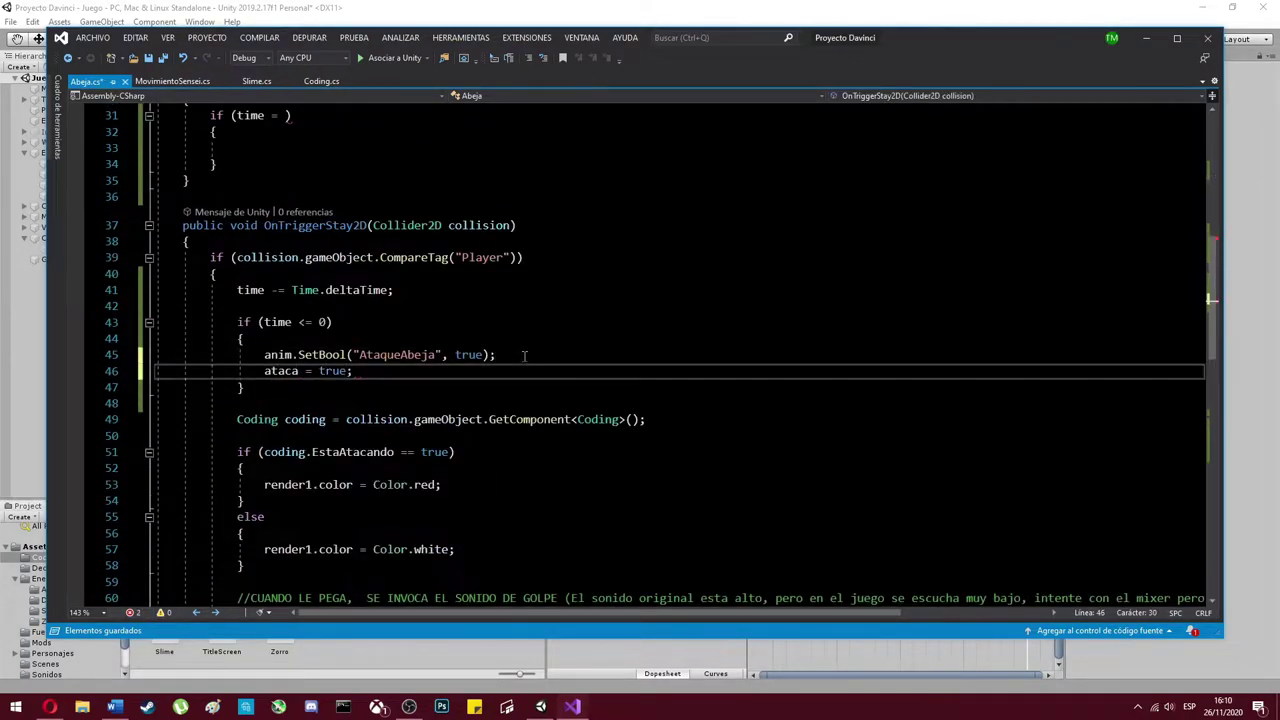
- Add an anim.SetBool AtaqueAbeja call inside Update's if block, reusing the existing AtaqueAbeja line
scroll(290, 360, up, 13)
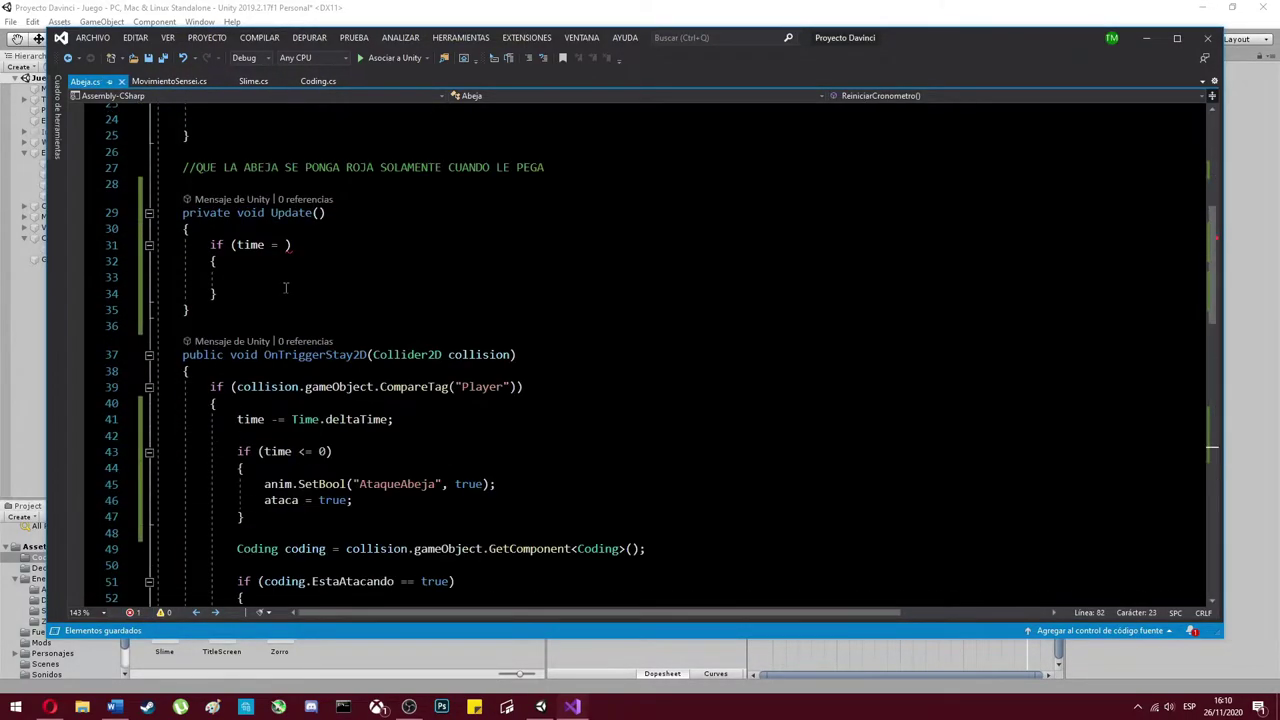
click(346, 278)
text(anim.SetBool()
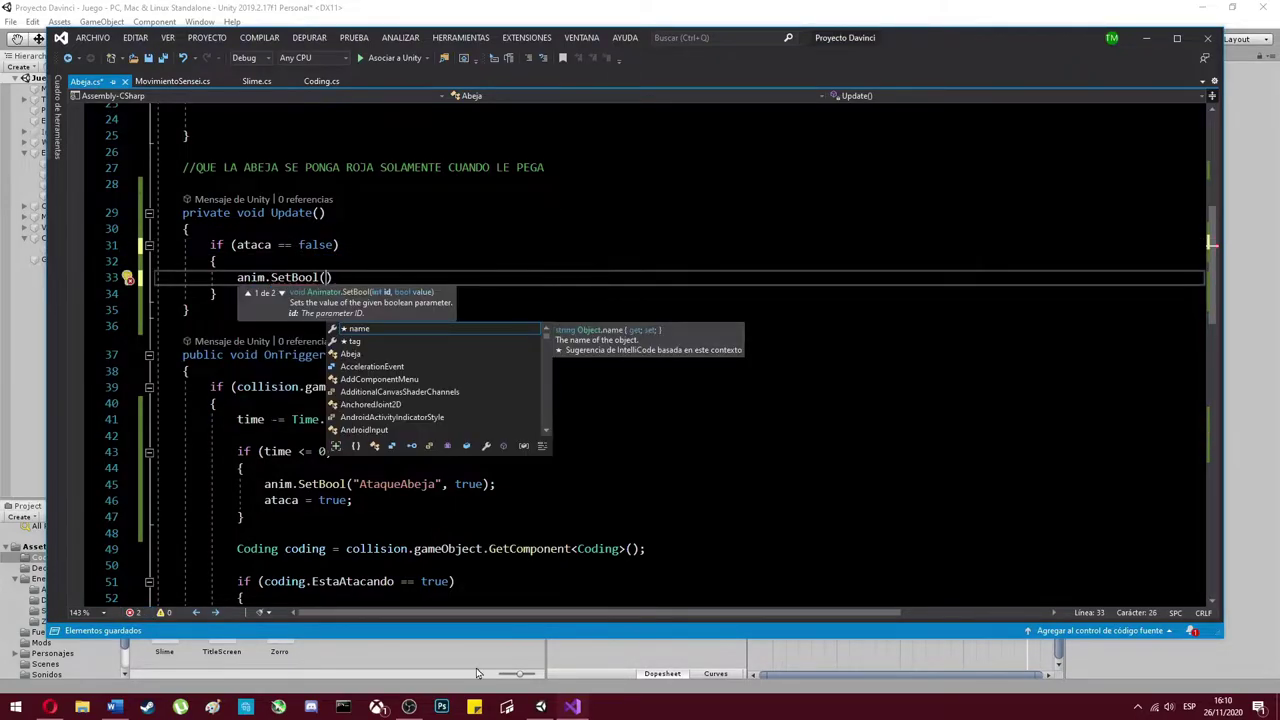
text(")
key(BackSpace)
key(BackSpace)
key(BackSpace)
key(BackSpace)
drag(264, 484, 495, 484)
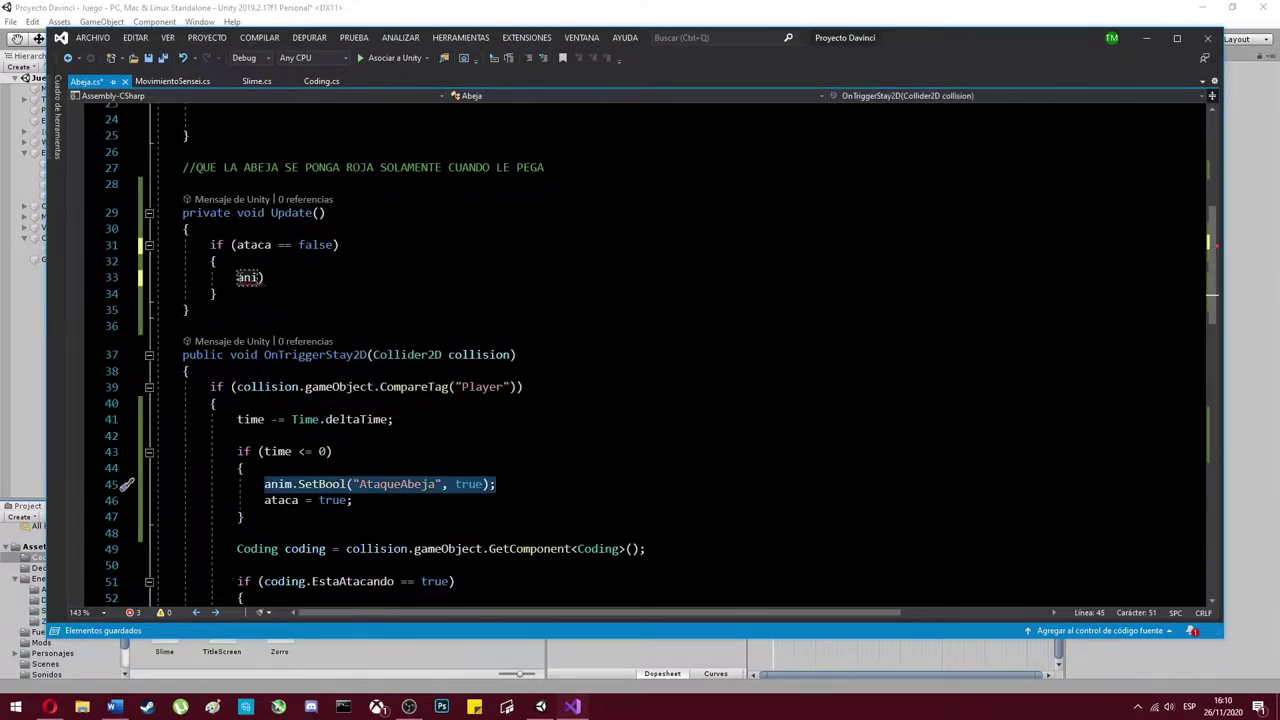
scroll(301, 190, down, 5)
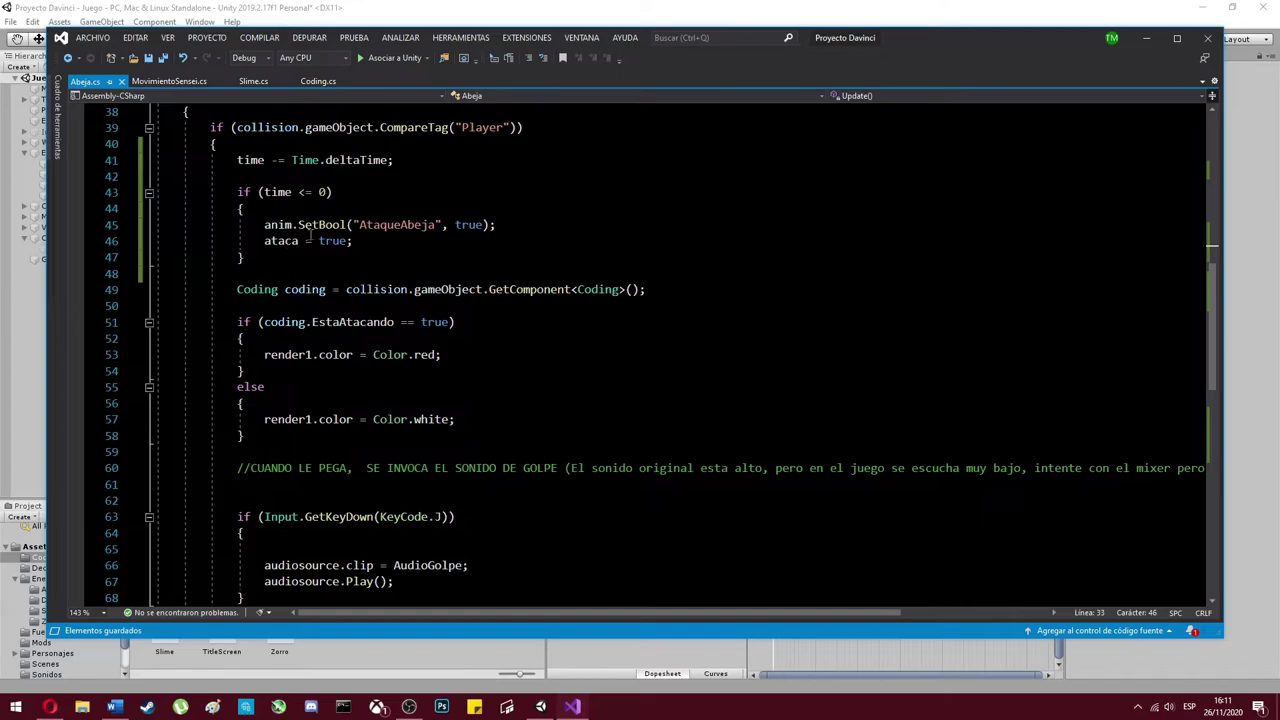
scroll(310, 232, down, 10)
- Remove the if (ataca == true) wrapper from ReiniciarCronometro
click(300, 302)
text(if (ataca == true))
click(373, 352)
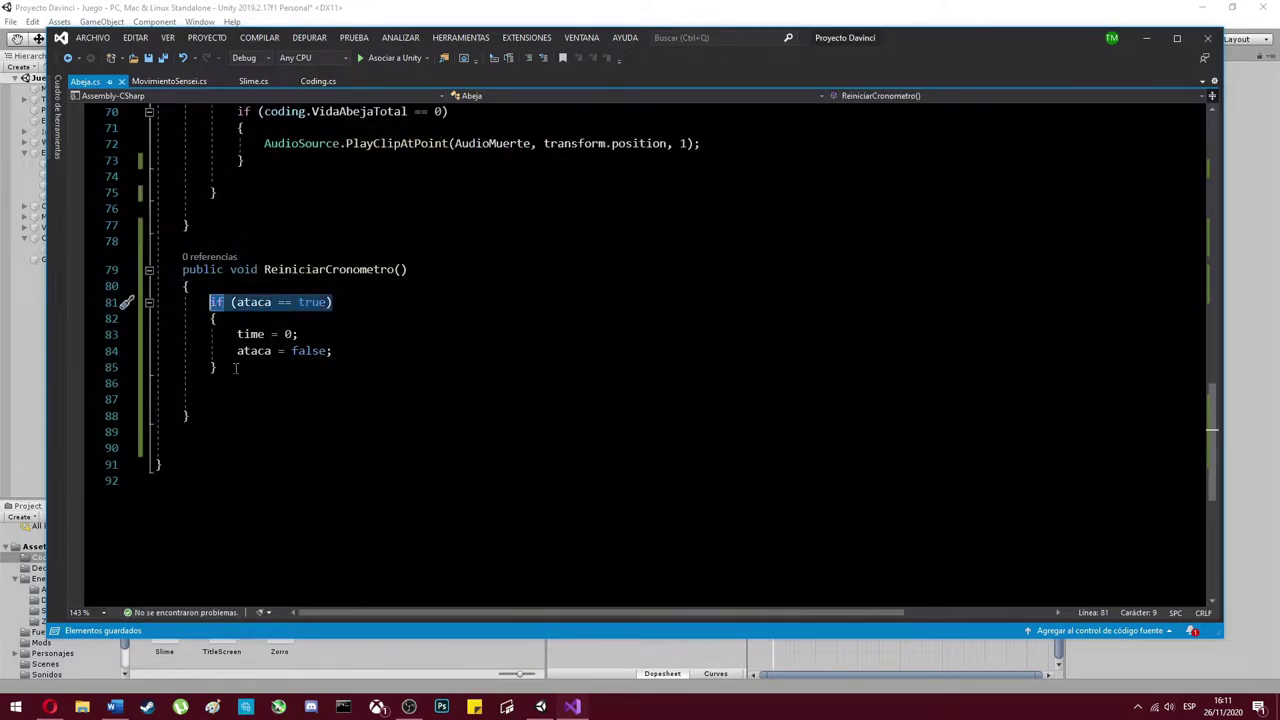
key(ctrl+z)
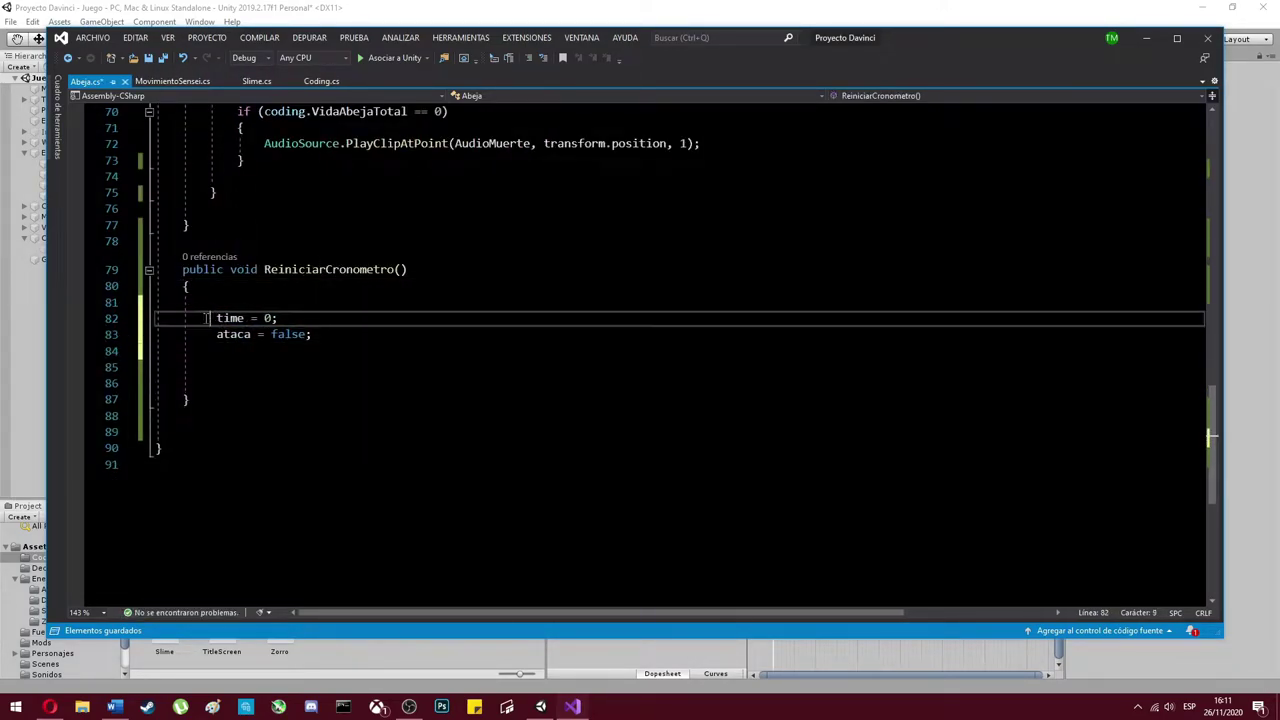
scroll(205, 318, up, 13)
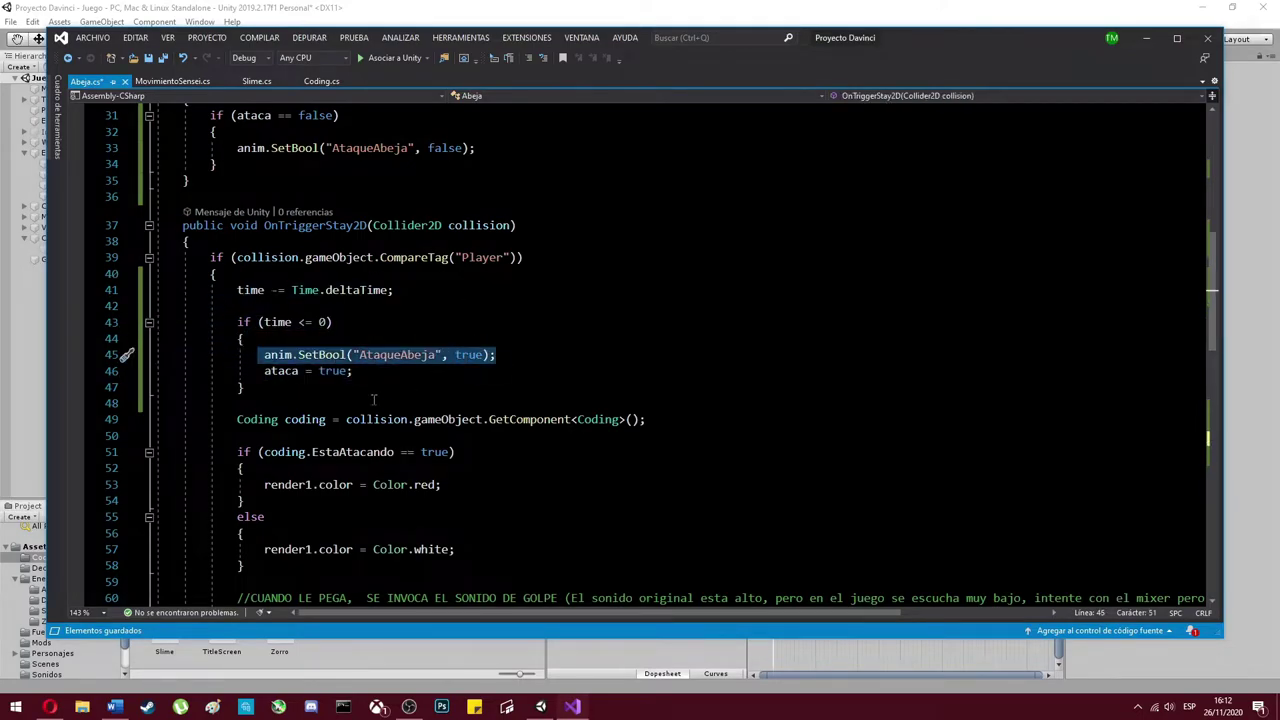
scroll(373, 400, down, 13)
scroll(370, 360, up, 13)
scroll(330, 320, down, 2)
scroll(298, 288, down, 8)
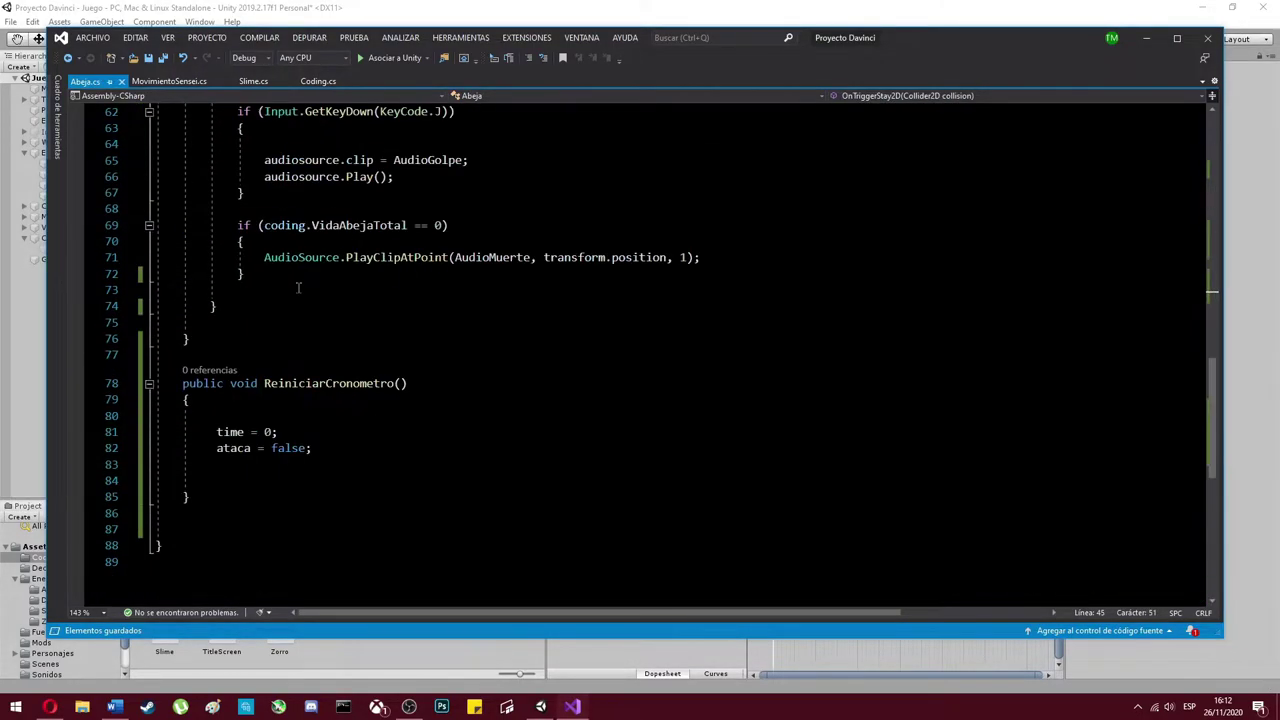
scroll(298, 288, up, 12)
scroll(260, 380, down, 7)
scroll(240, 458, down, 6)
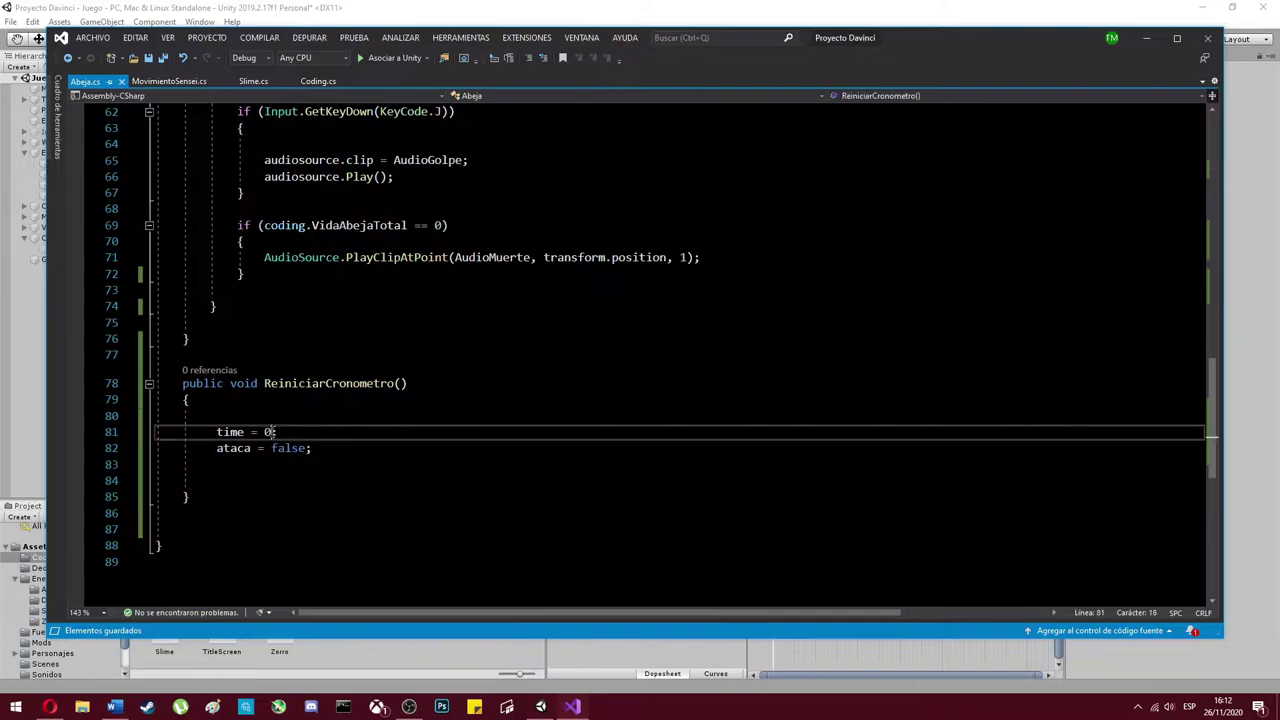
scroll(265, 431, up, 12)
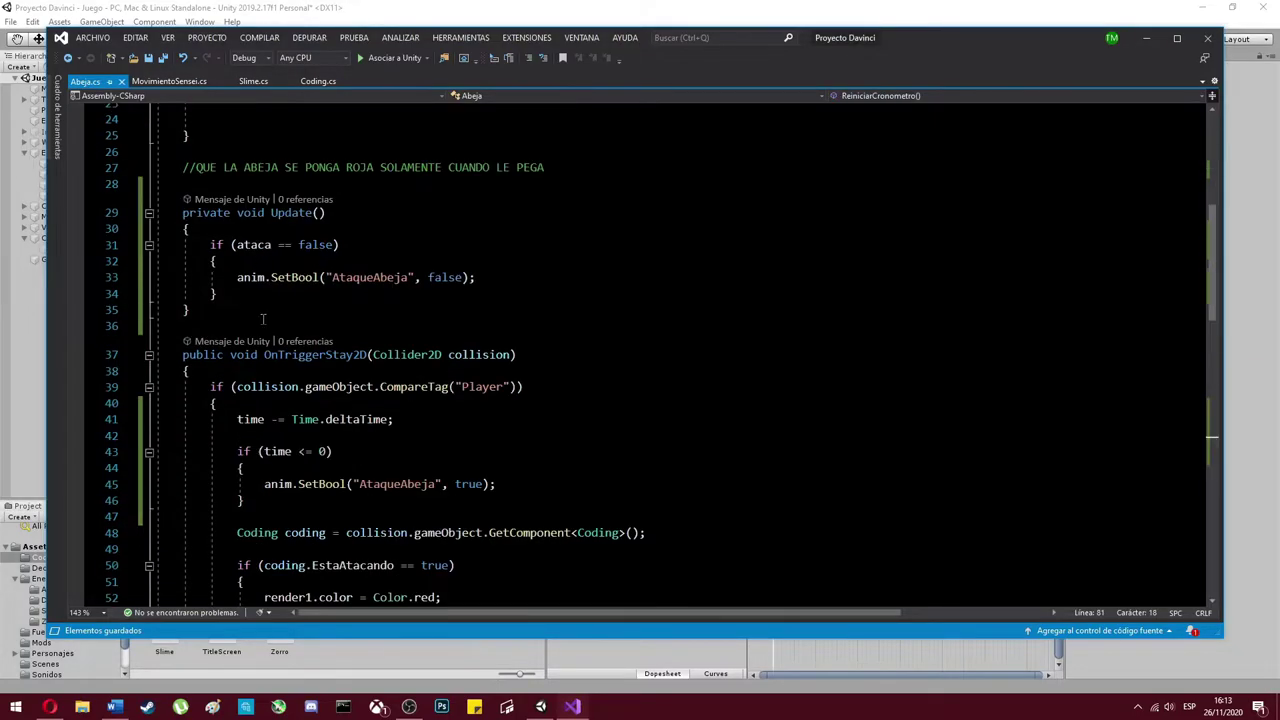
scroll(265, 431, down, 12)
scroll(265, 400, up, 15)
- Change Update's if condition to time <= 0
drag(237, 374, 302, 374)
key(BackSpace)
key(BackSpace)
text(time <= 0)
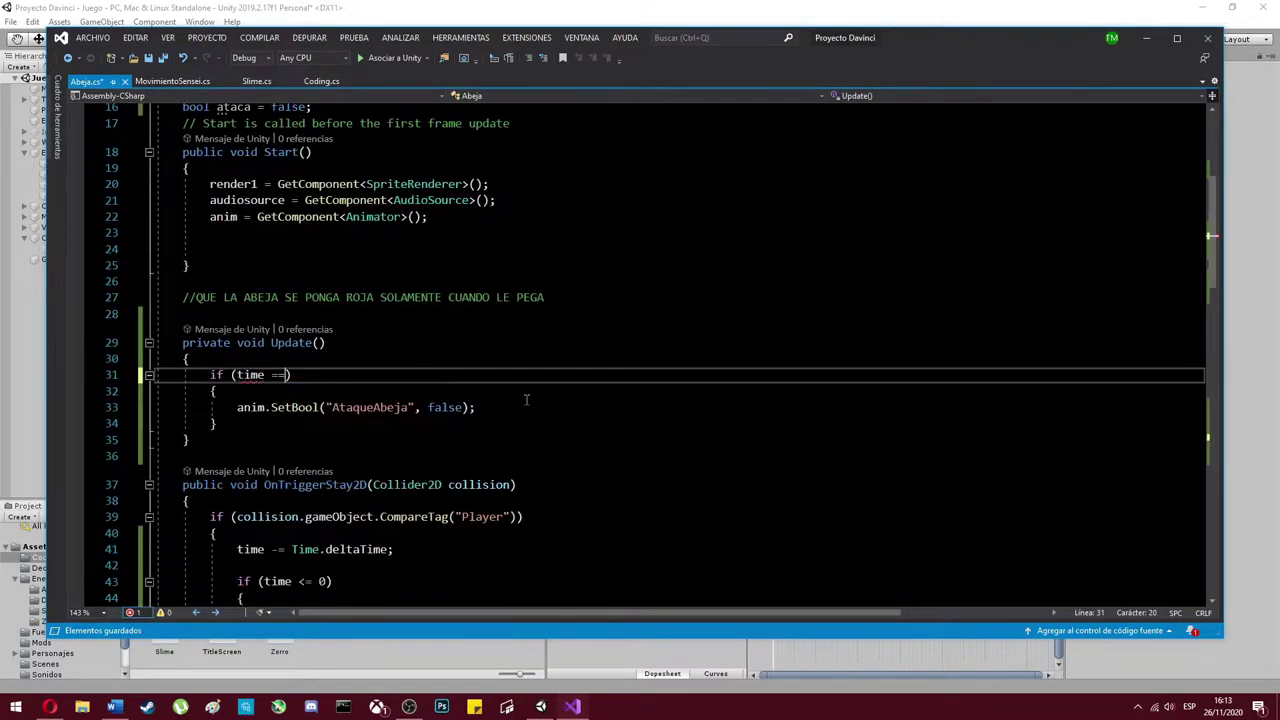
scroll(525, 400, down, 15)
scroll(525, 402, up, 13)
- Playtest the bee in Unity, then return to the Abeja script
click(610, 37)
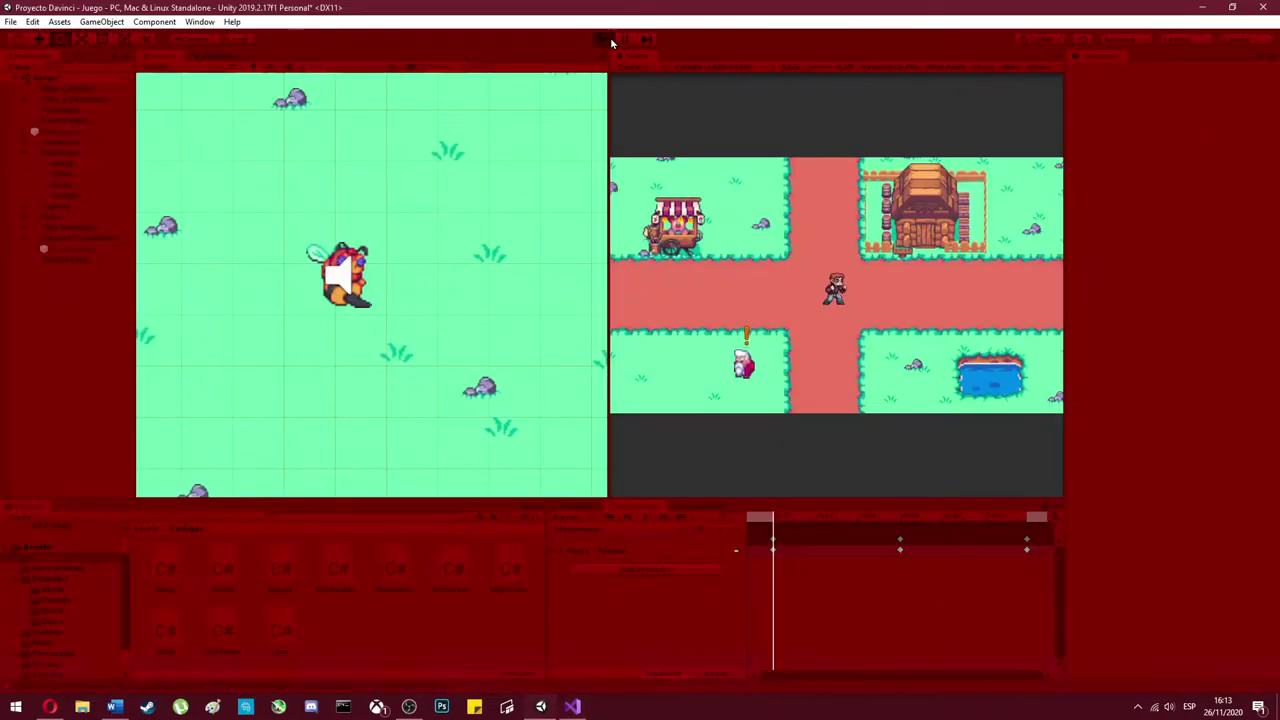
click(610, 37)
key(alt+Tab)
scroll(262, 303, down, 8)
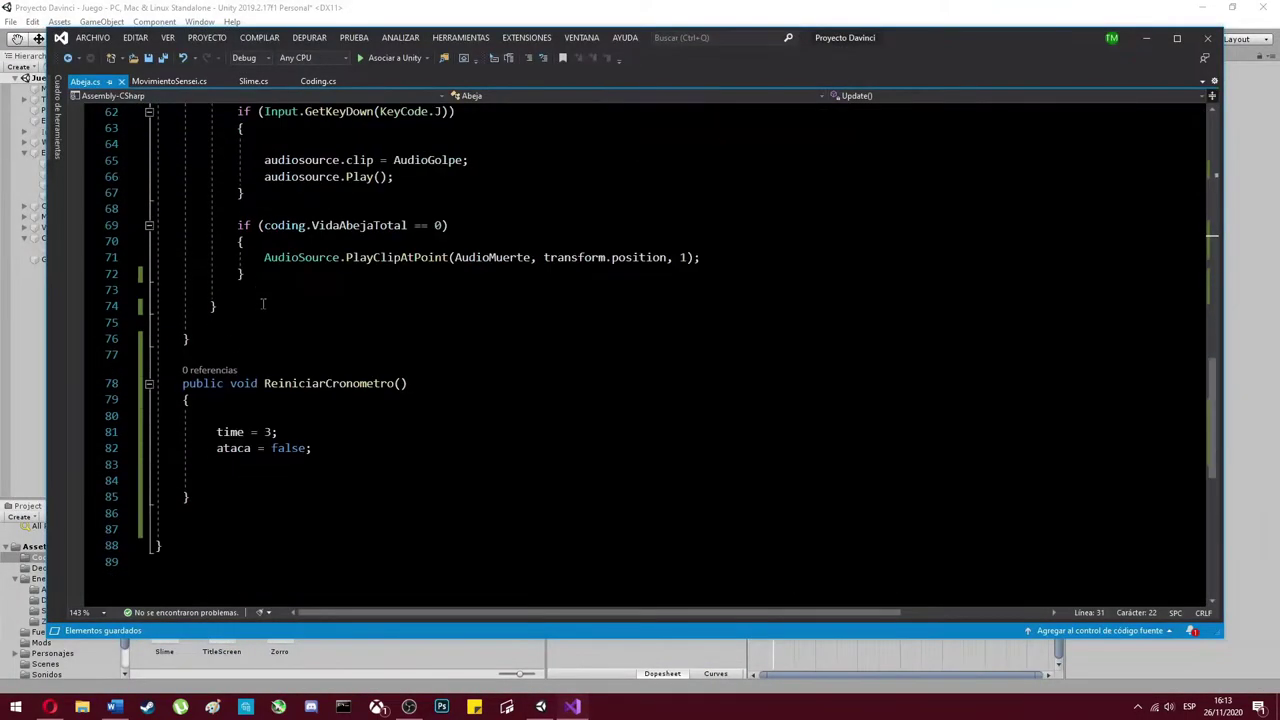
- Create an OnTriggerExit2D method below OnTriggerStay2D
click(262, 303)
key(Return)
key(Return)
key(Return)
text(void)
click(262, 303)
scroll(242, 177, down, 3)
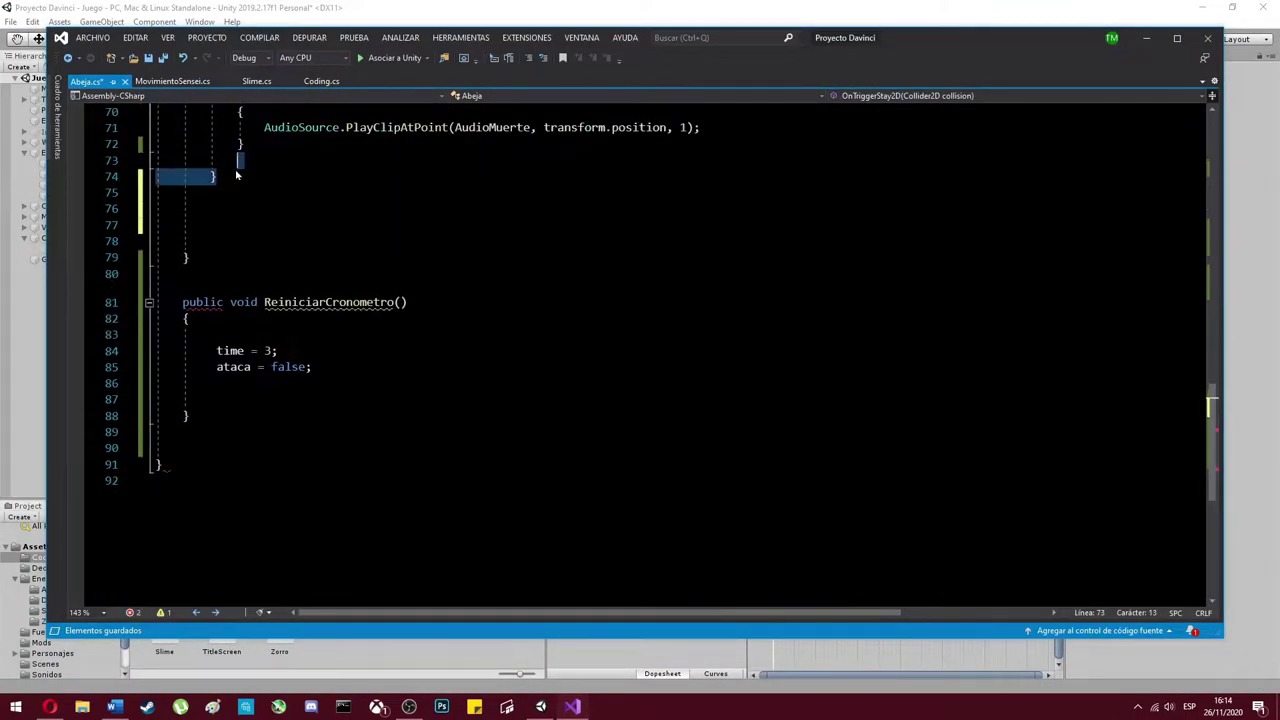
click(230, 240)
text(void onT)
key(Tab)
- In OnTriggerExit2D, set the attack bool false when the Player tag leaves, then test
scroll(378, 392, up, 3)
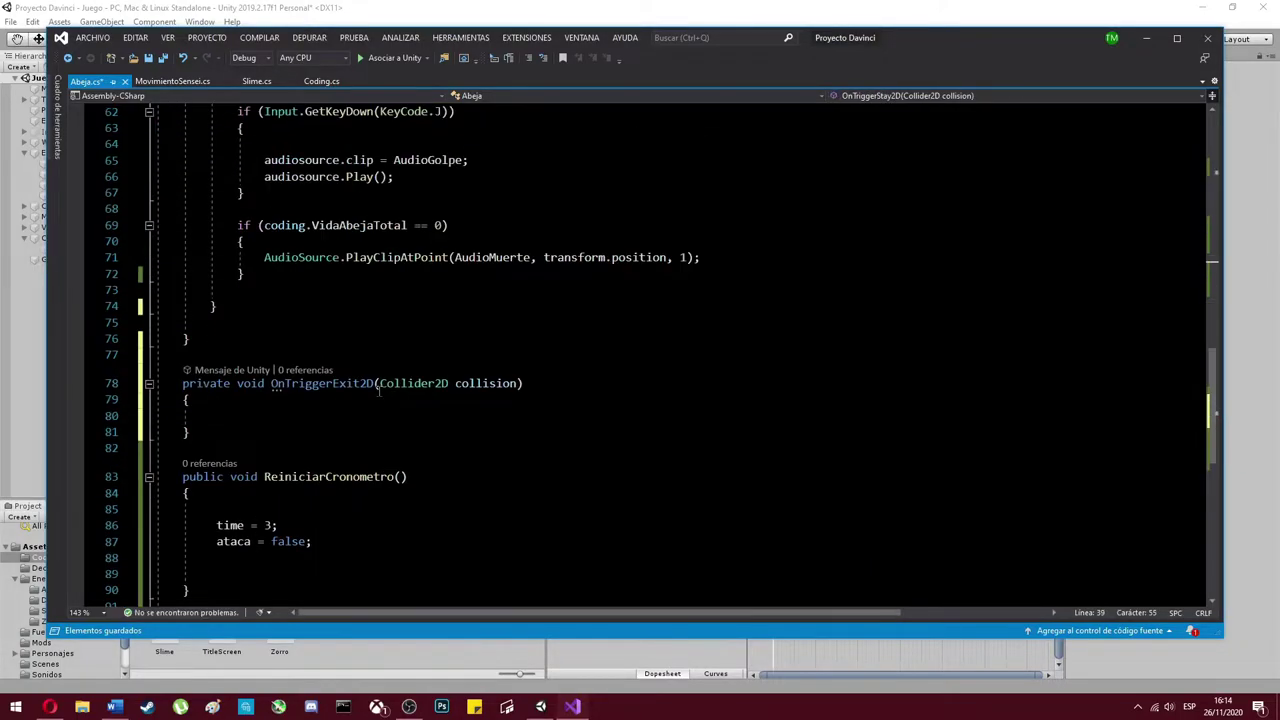
scroll(378, 392, down, 3)
text(if (collision.gameObject.CompareTag("Player")))
key(Return)
text({)
key(Return)
text(anim.SetBool("I)
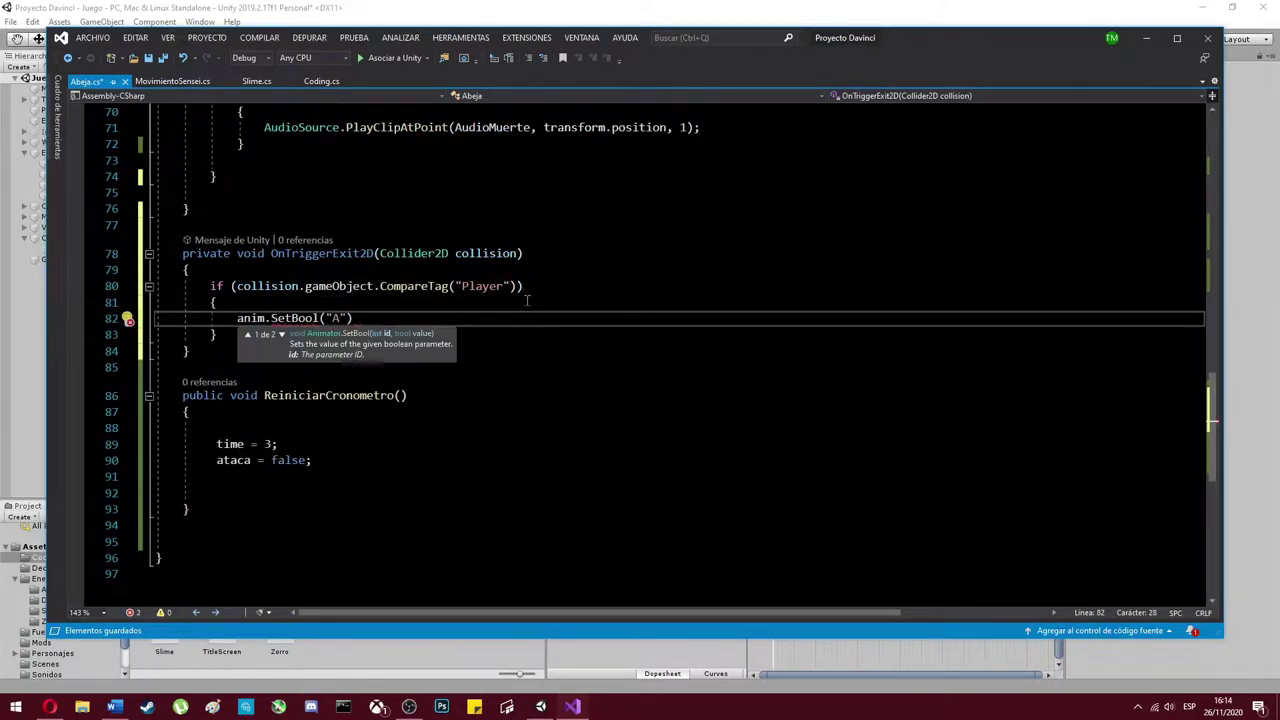
text(Ataque", false;)
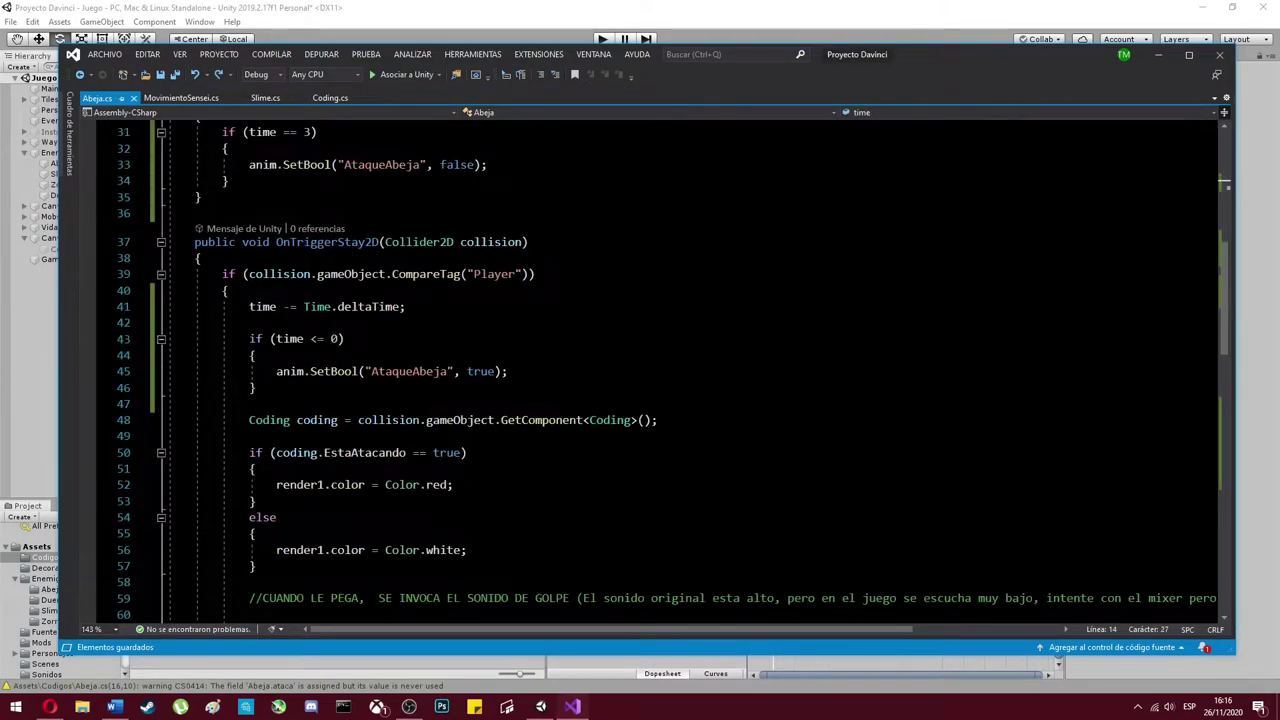
click(608, 38)
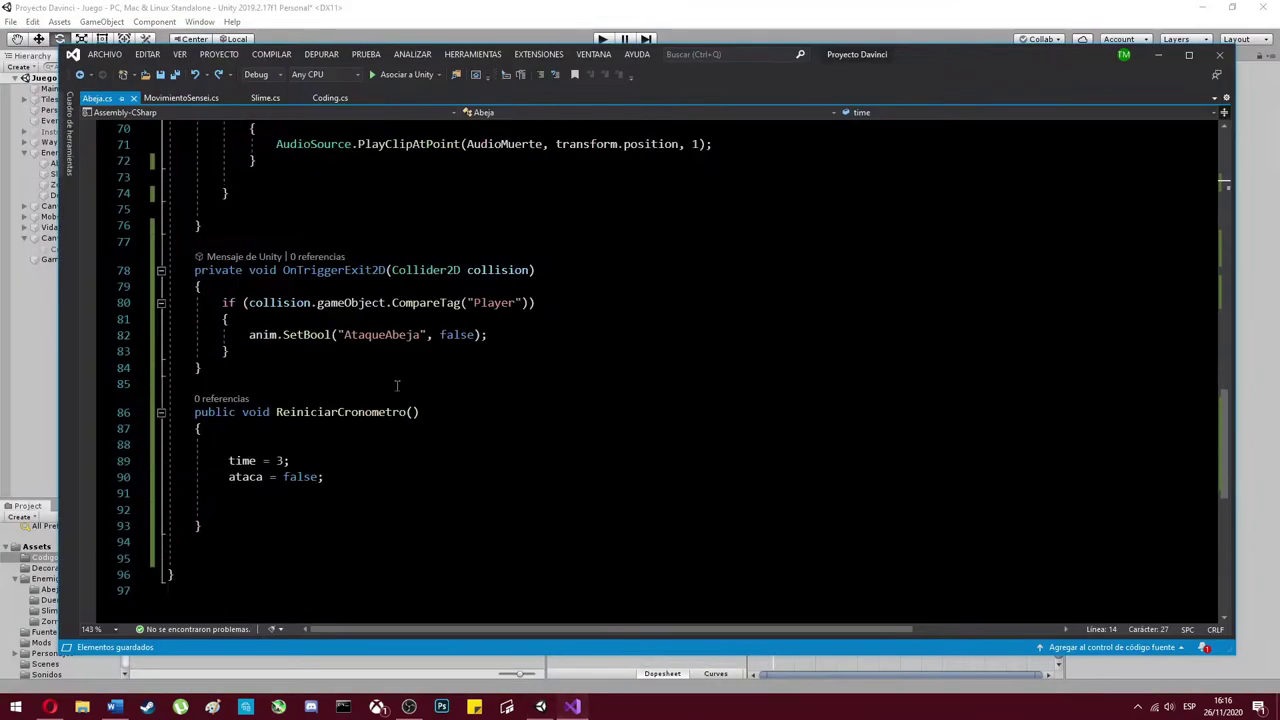
- Make ReiniciarCronometro reset time to 1 and set AtaqueAbeja false, then run the game
key(ctrl+z)
key(ctrl+z)
text(;)
scroll(237, 445, up, 3)
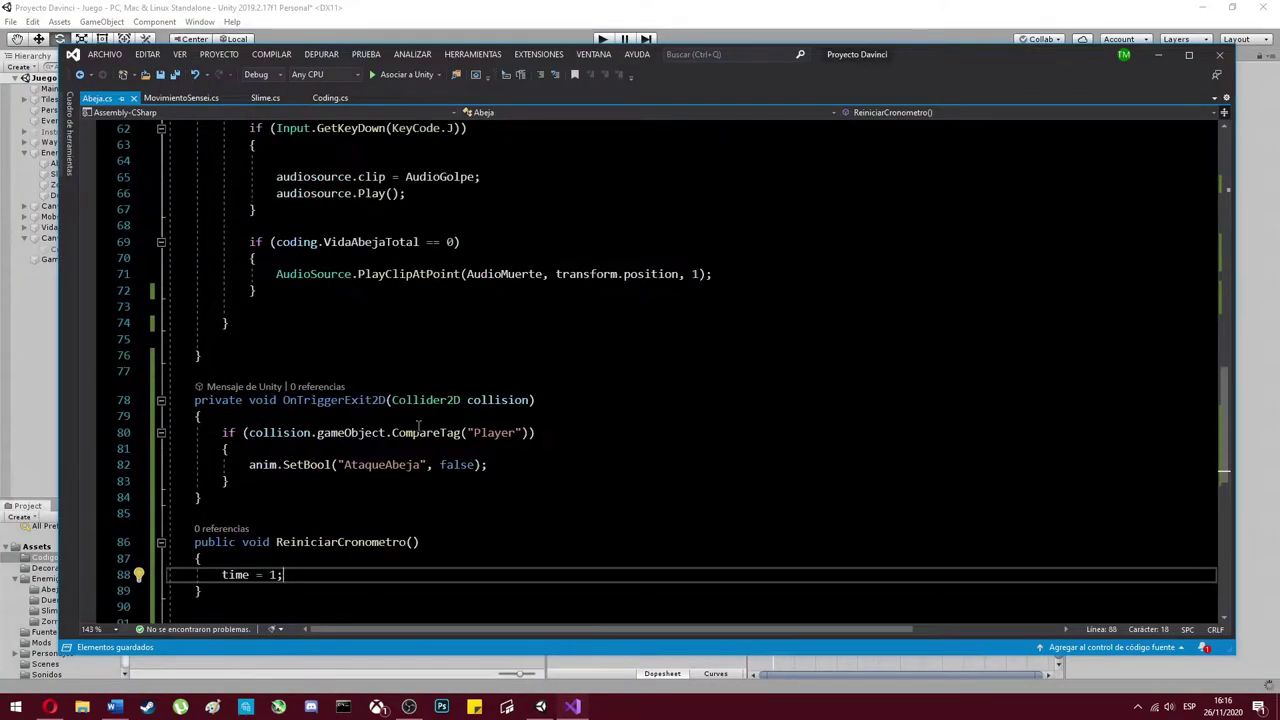
key(Return)
text(anim.SetBool("AtaqueAbeja)
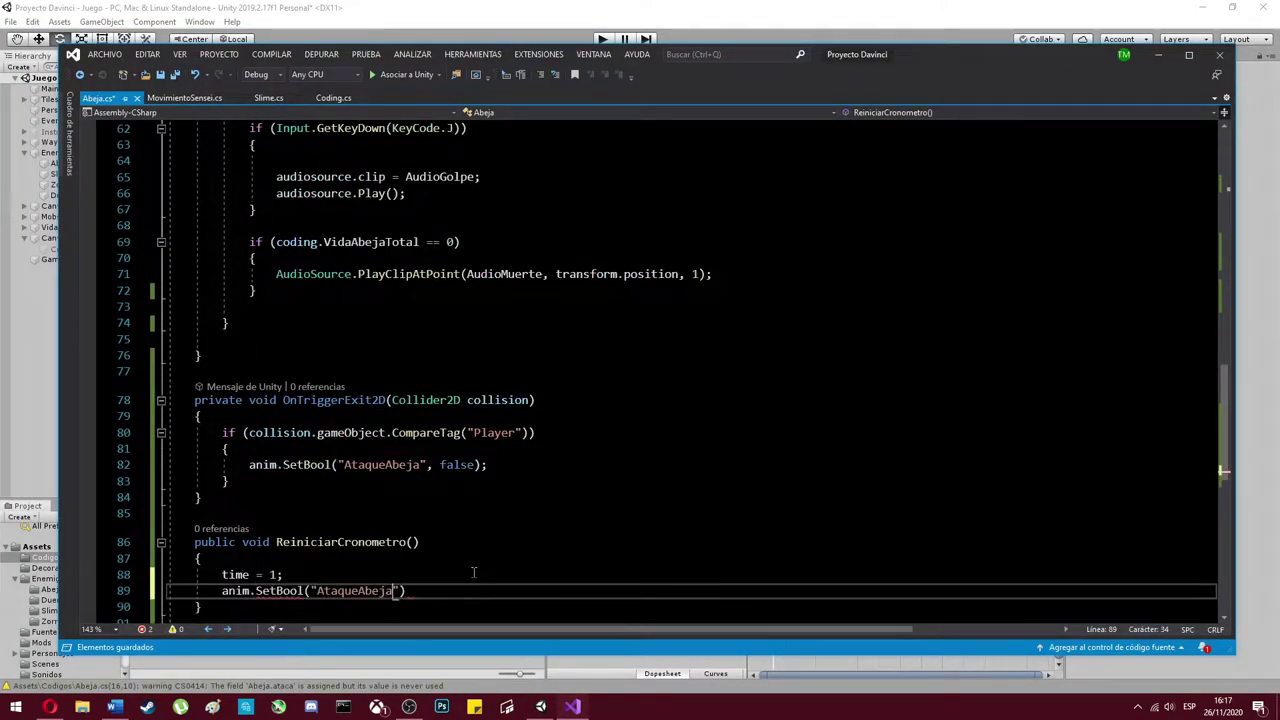
text(, false);)
click(602, 38)
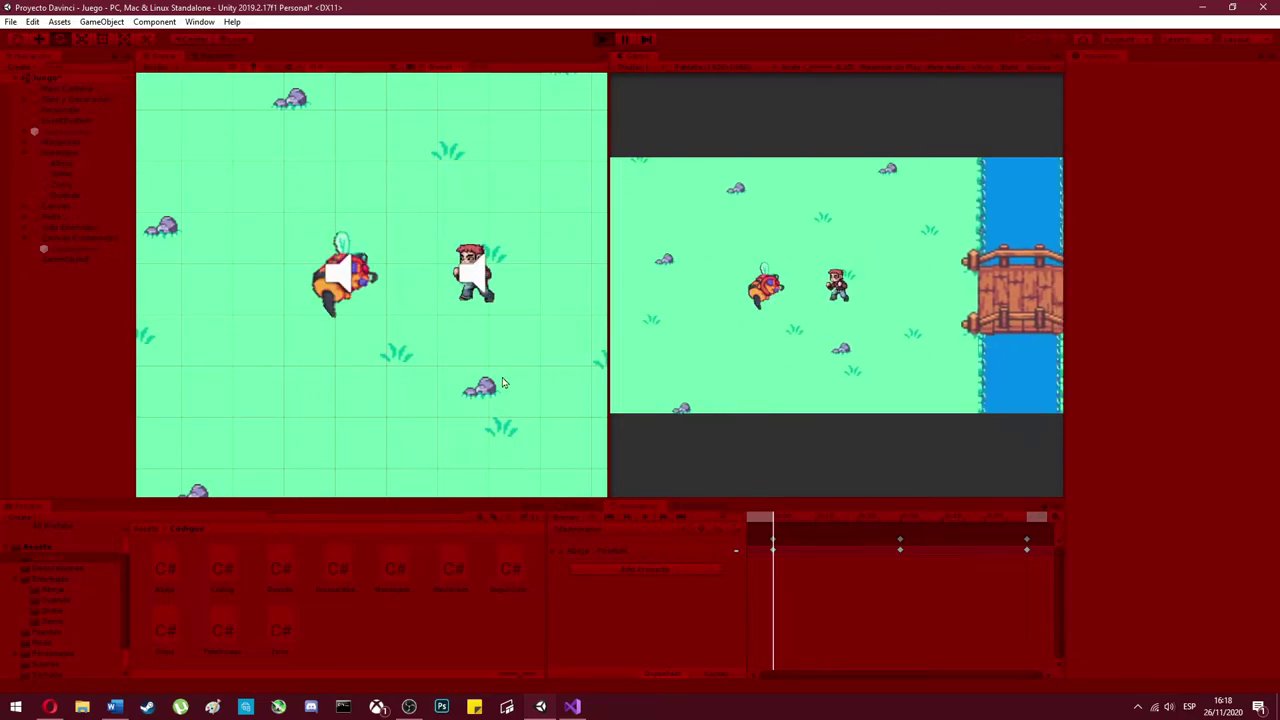
- Stop the game and move the Coding component lookup up under the Player check in Abeja.cs
click(602, 38)
key(alt+Tab)
key(Return)
key(Return)
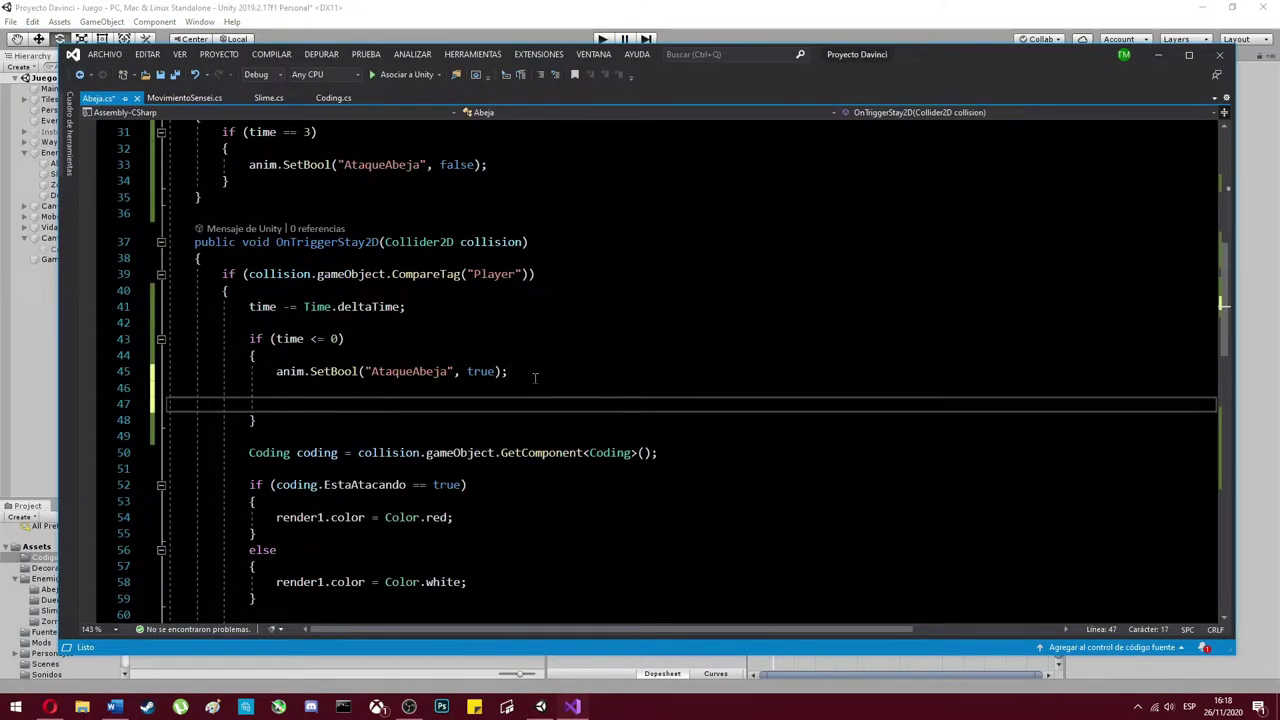
key(ctrl+x)
click(249, 306)
key(ctrl+v)
click(276, 420)
text(coding.)
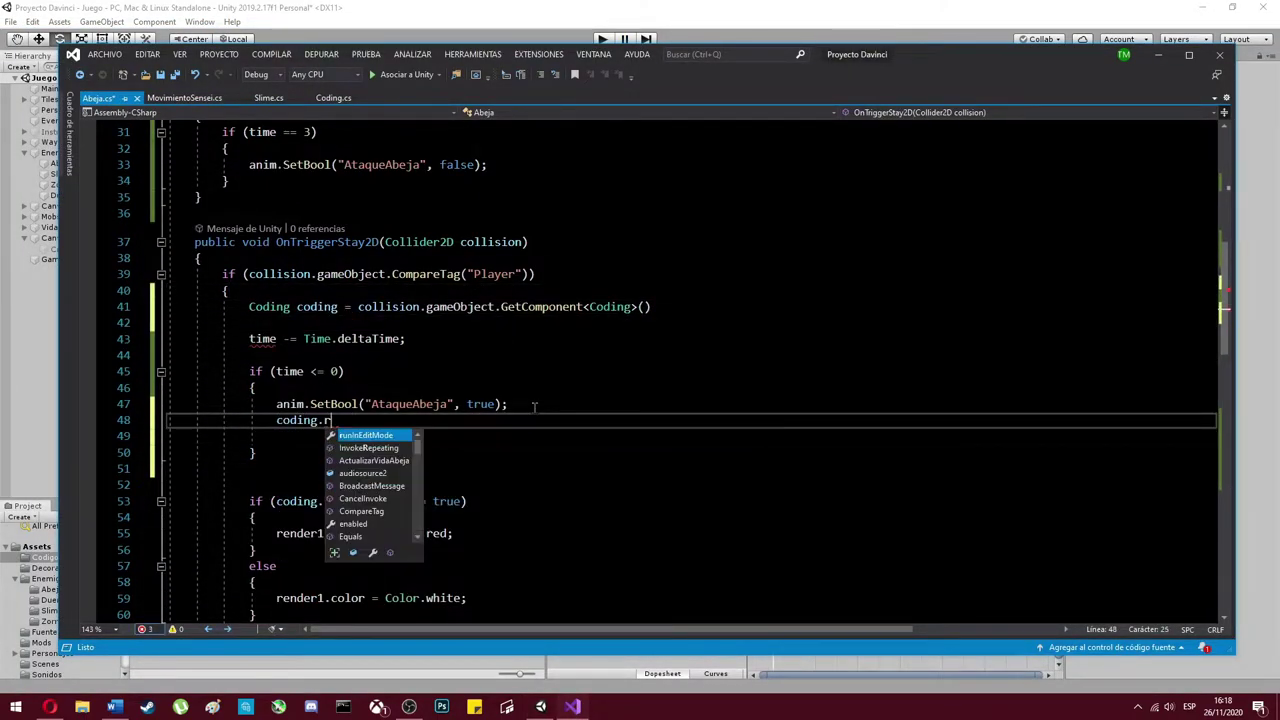
- Review the Slime script's code, then return to blank line 49 of the bee script
click(333, 97)
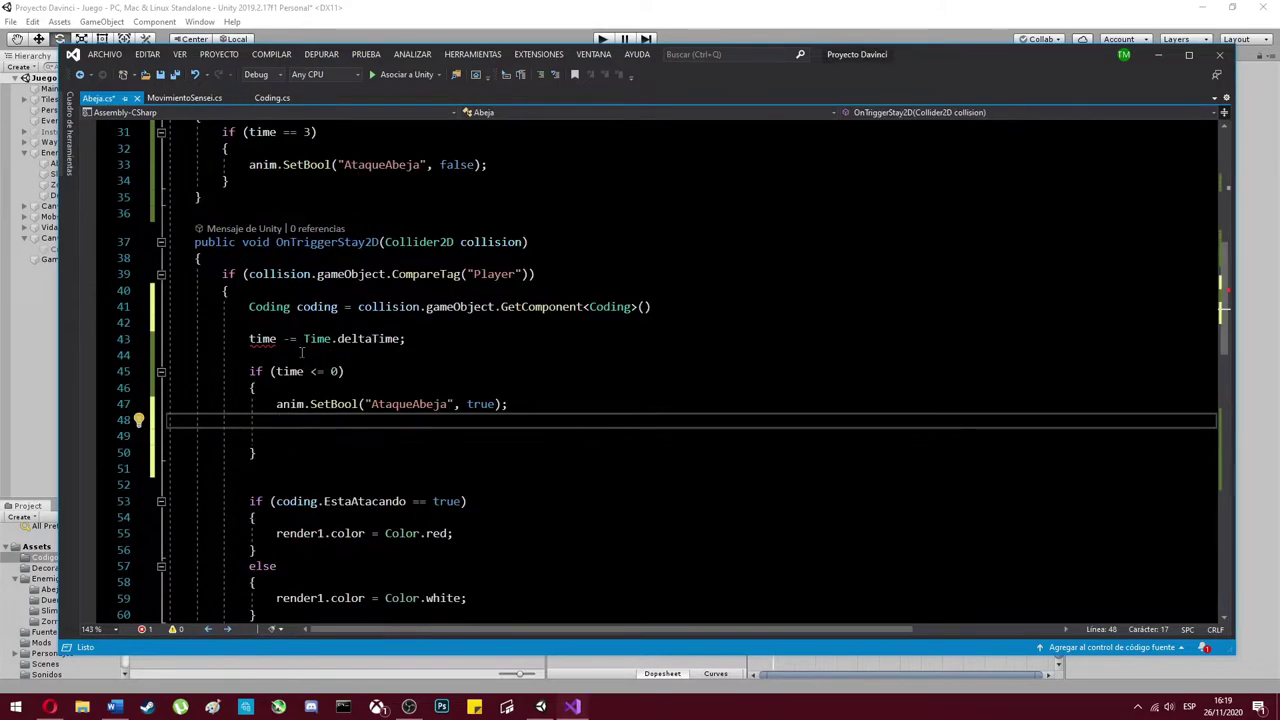
scroll(410, 424, up, 10)
scroll(410, 424, down, 7)
scroll(410, 424, down, 3)
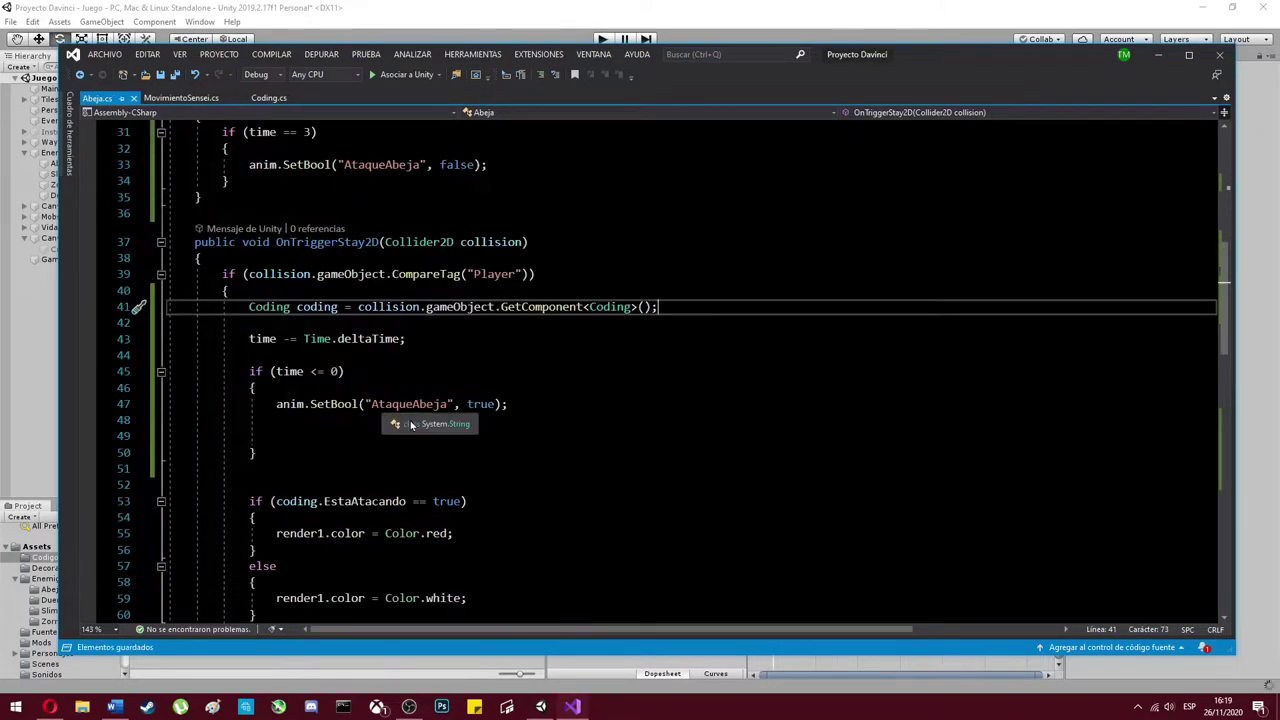
click(410, 436)
text(coding.)
key(BackSpace)
key(BackSpace)
key(BackSpace)
text(i)
key(BackSpace)
key(BackSpace)
key(BackSpace)
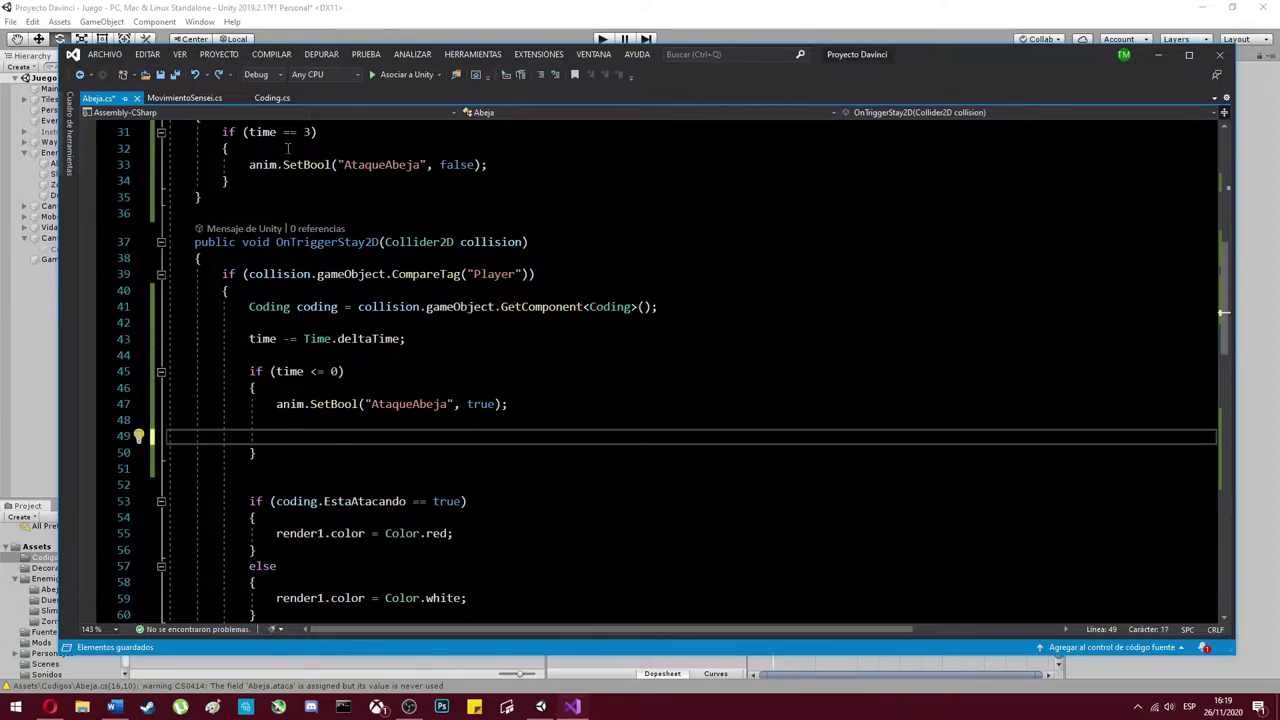
- Write 'coding.render.color = Color.red;' on line 49 of Abeja.cs
scroll(287, 148, down, 3)
scroll(287, 148, up, 3)
text(coding.)
key(BackSpace)
key(BackSpace)
key(BackSpace)
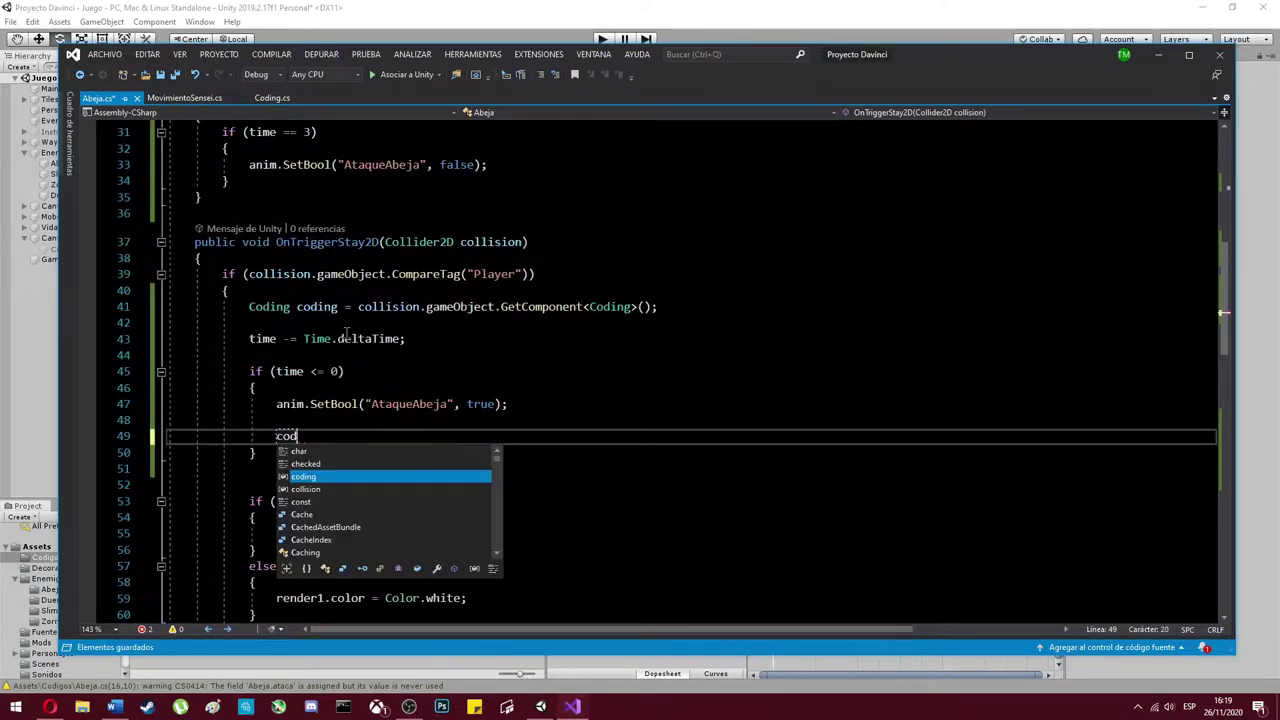
key(ctrl+Tab)
key(ctrl+Tab)
text(ing.render =)
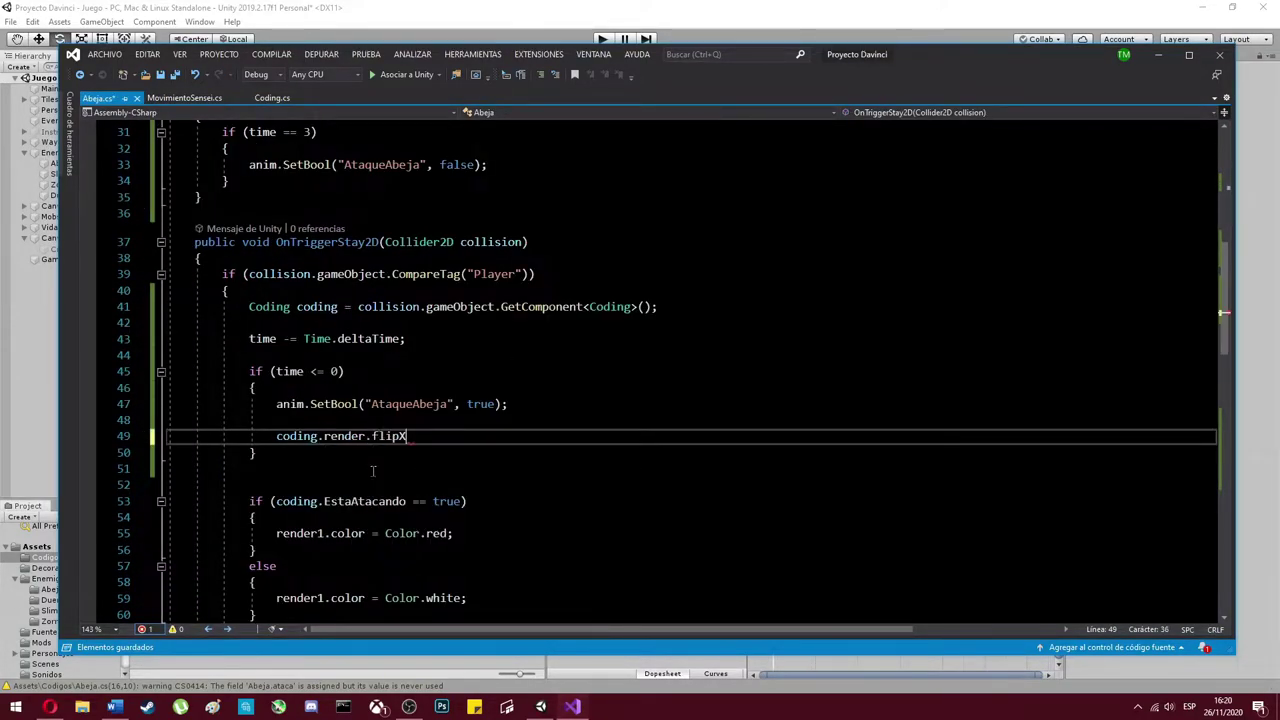
key(BackSpace)
key(BackSpace)
key(BackSpace)
text(color = Color.red;)
- Paste the Coding lookup into ReiniciarCronometro and playtest the red tint
scroll(533, 440, down, 15)
click(495, 380)
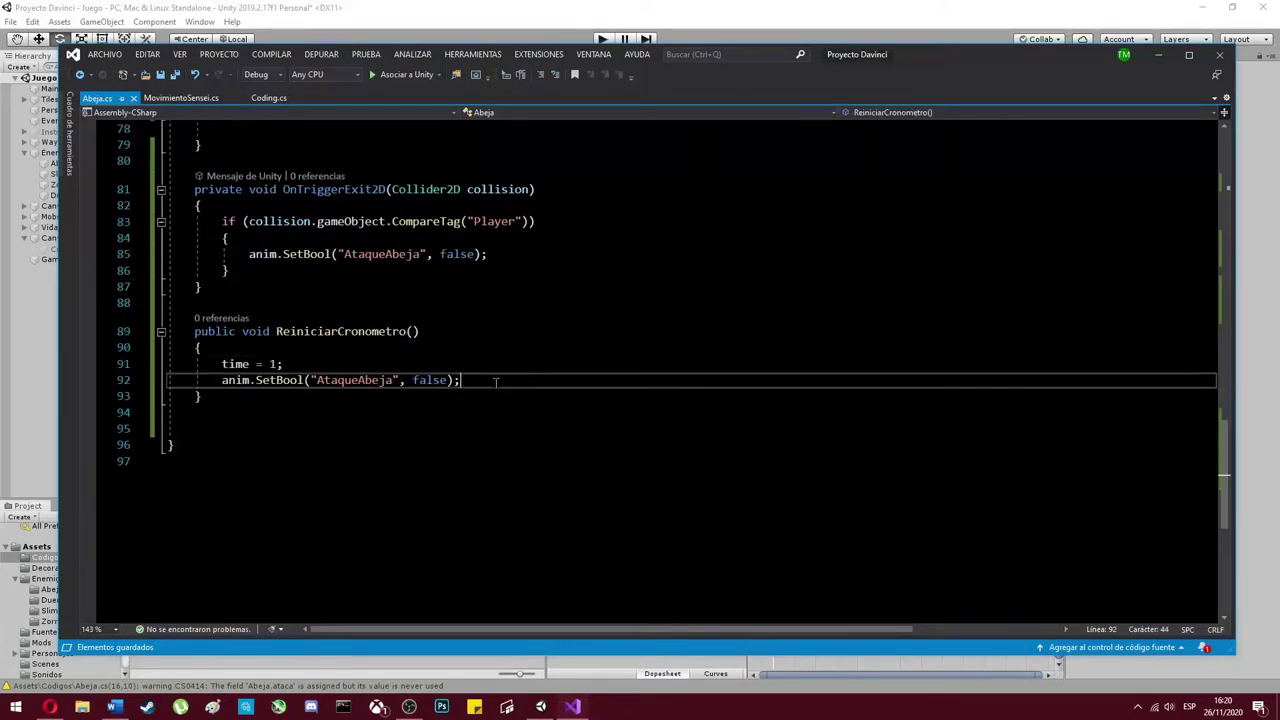
text(coding.render.color = Color.white;)
click(437, 348)
key(Return)
key(ctrl+v)
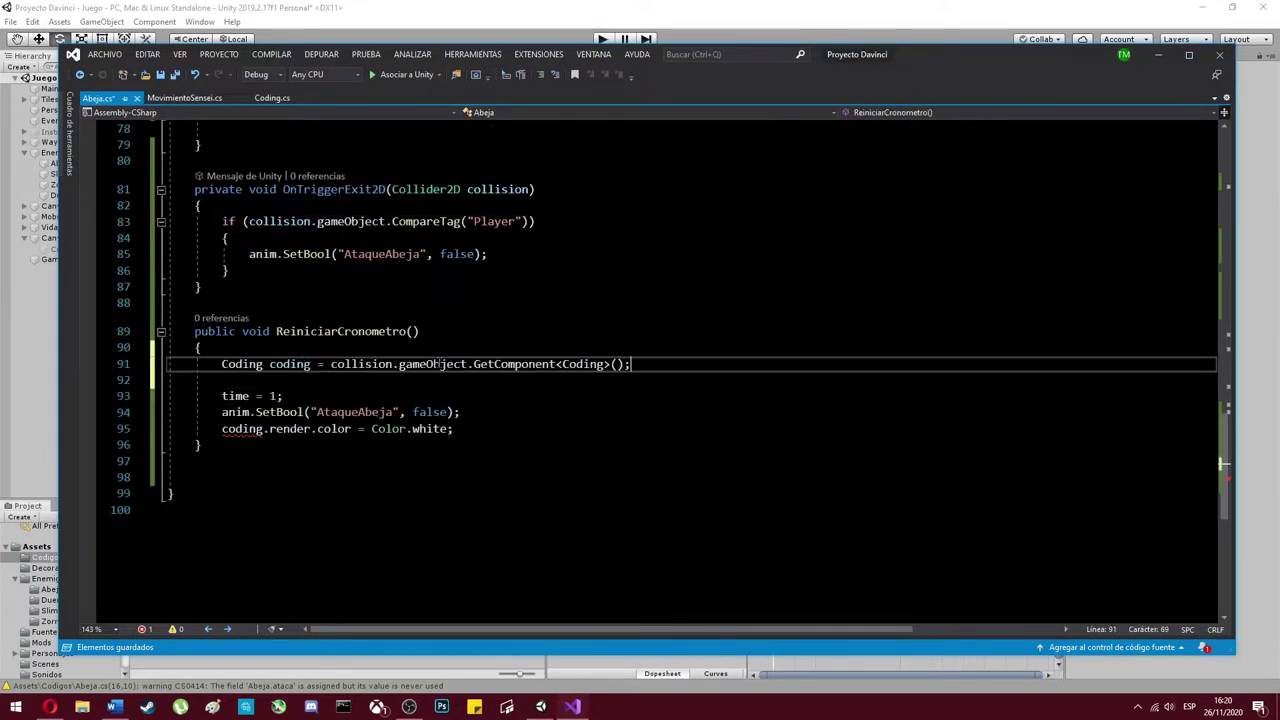
click(540, 707)
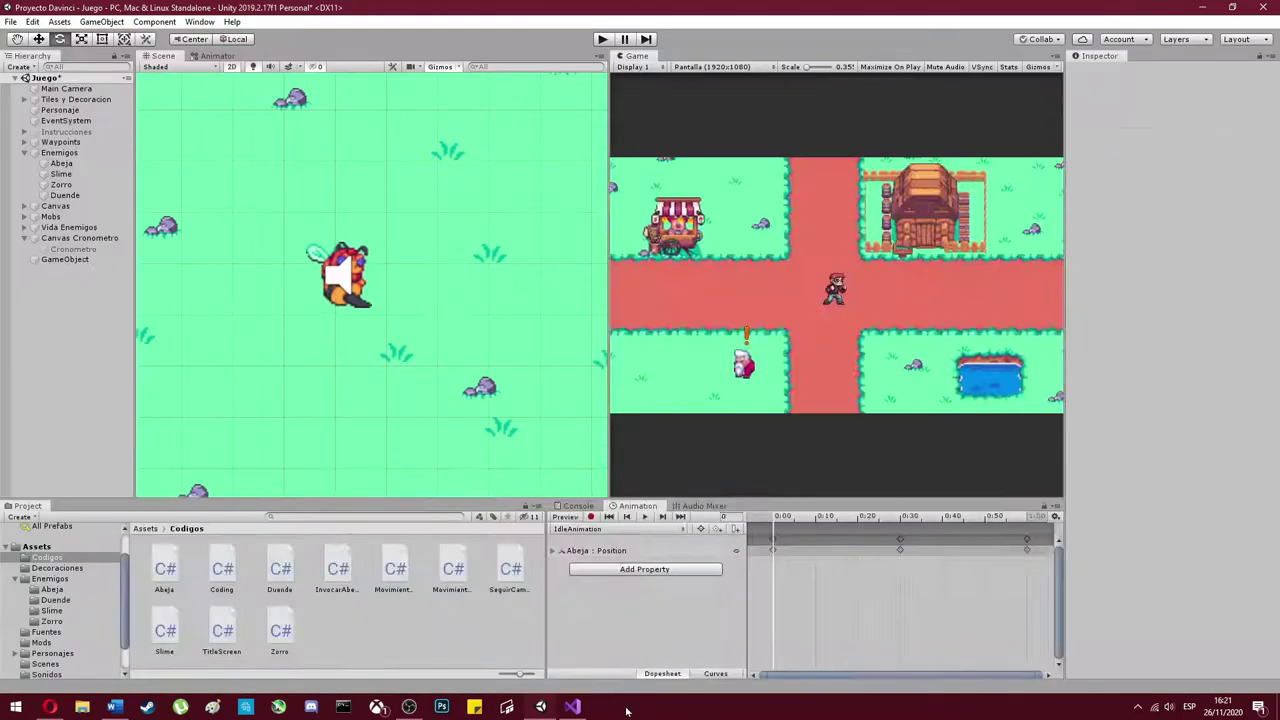
- Add an 'if (time > 0)' check below the red-tint block and playtest the tint reset
click(572, 707)
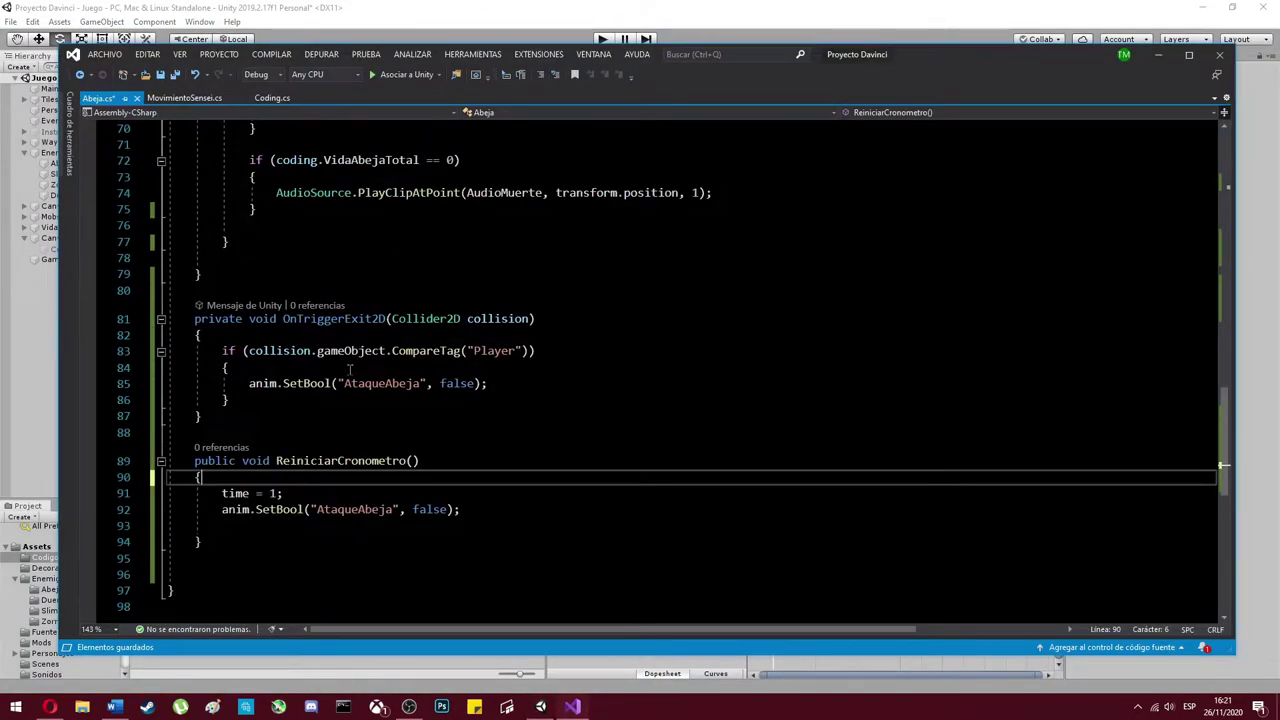
scroll(349, 369, up, 15)
click(295, 468)
key(Return)
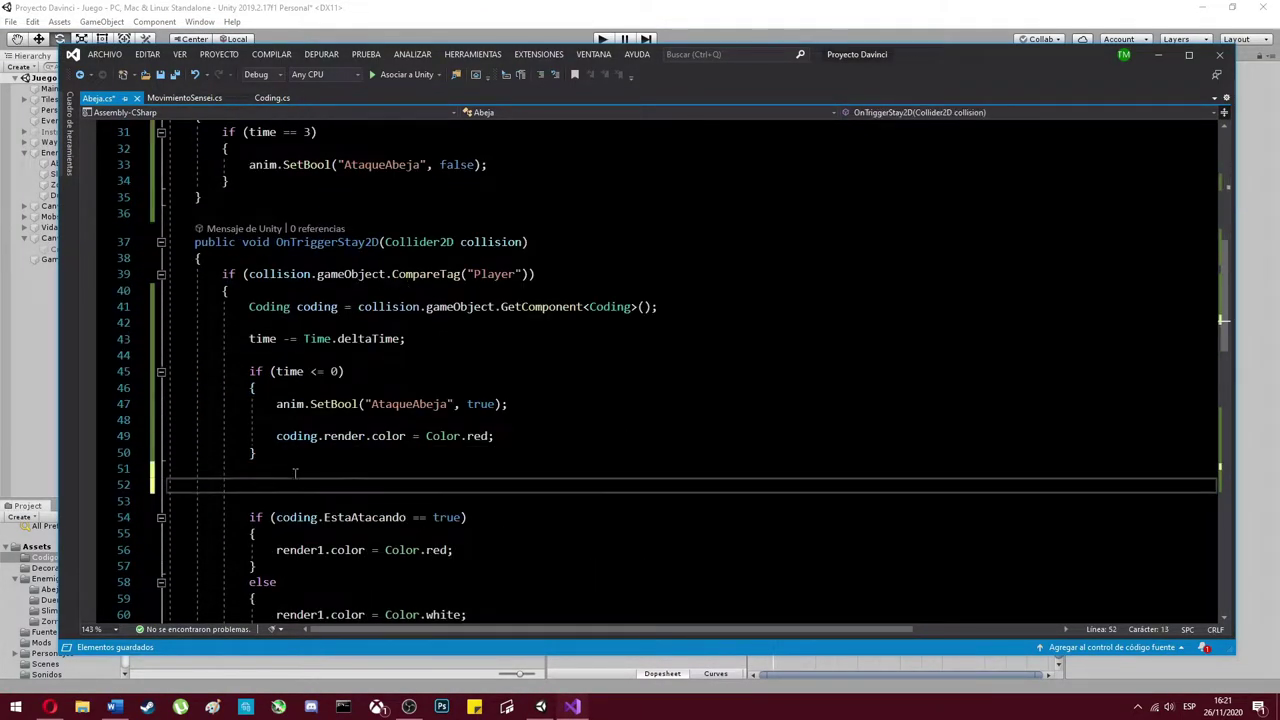
text(if)
key(Tab)
key(Tab)
text(time)
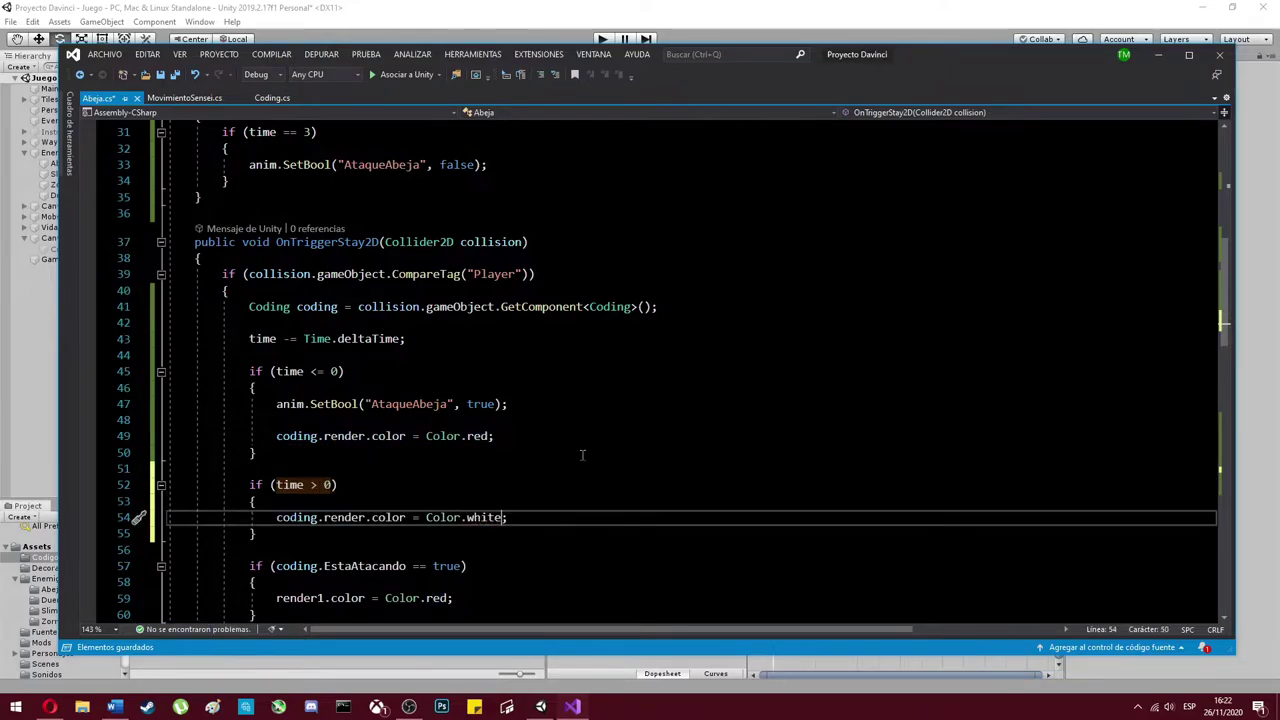
click(601, 42)
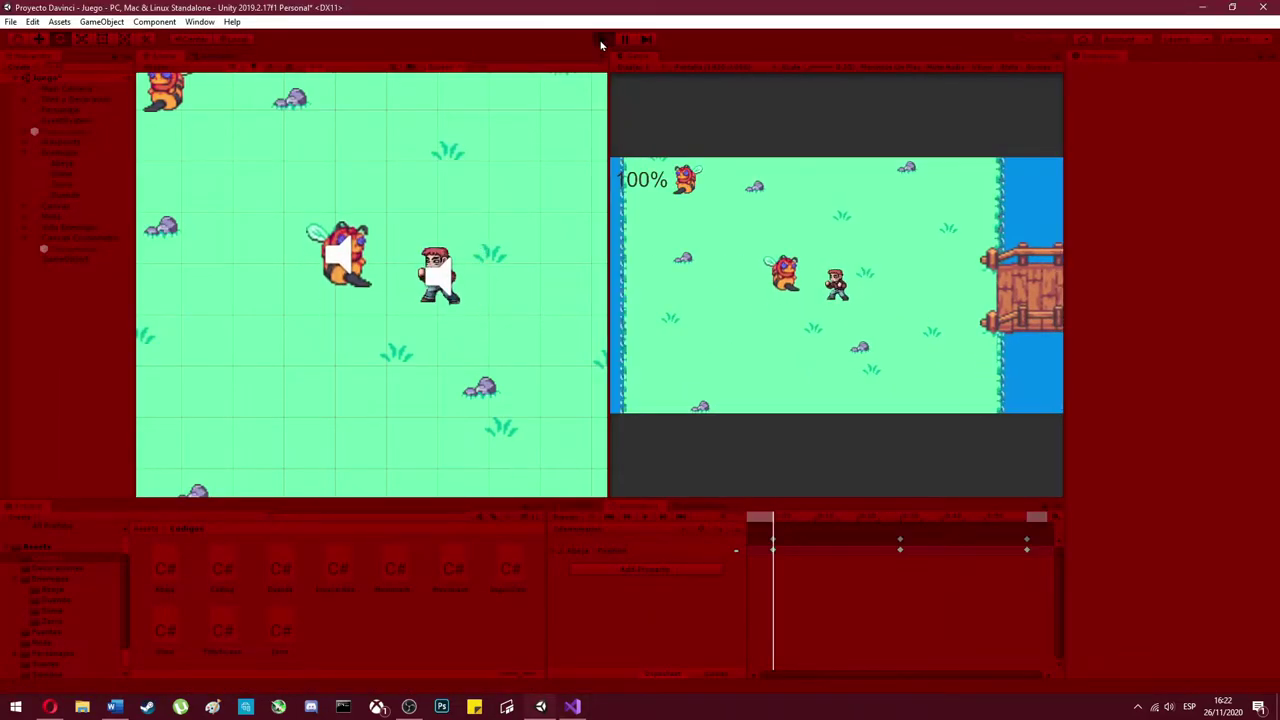
- Stop the game, review the Coding script, select a scene object and playtest again
click(601, 39)
click(572, 707)
scroll(640, 360, up, 15)
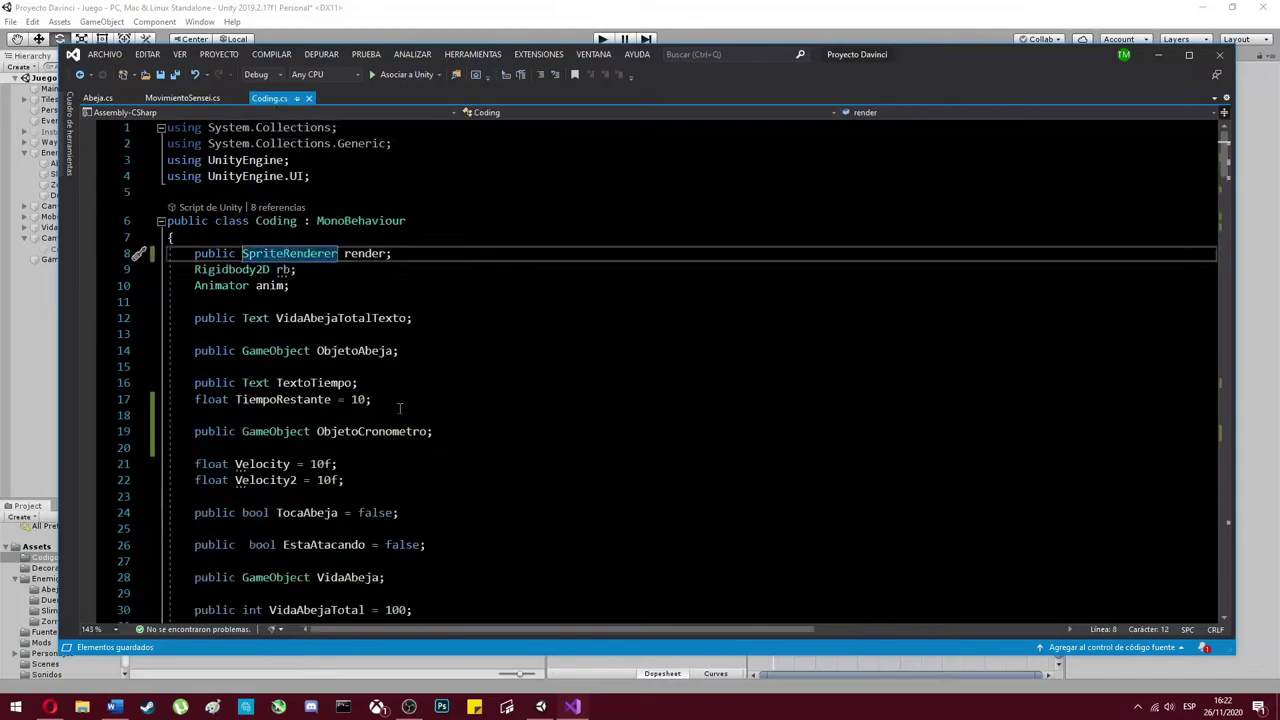
scroll(640, 360, down, 5)
click(1157, 56)
click(60, 185)
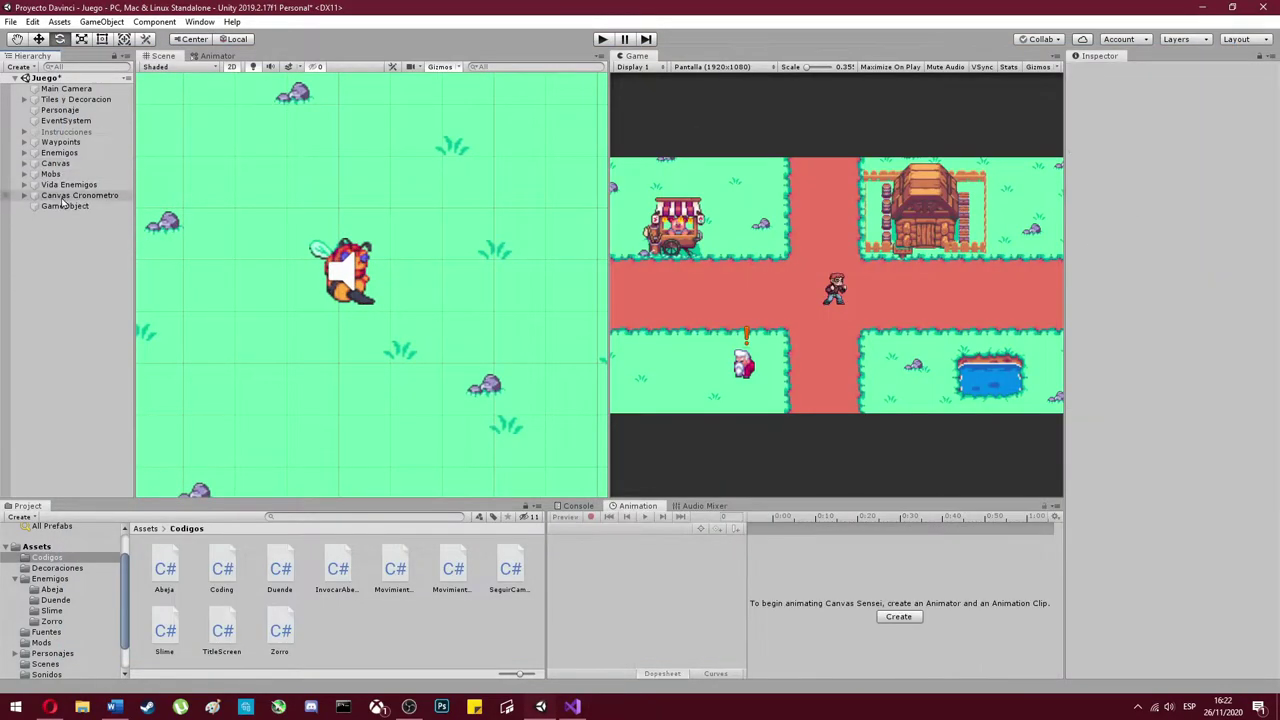
click(603, 40)
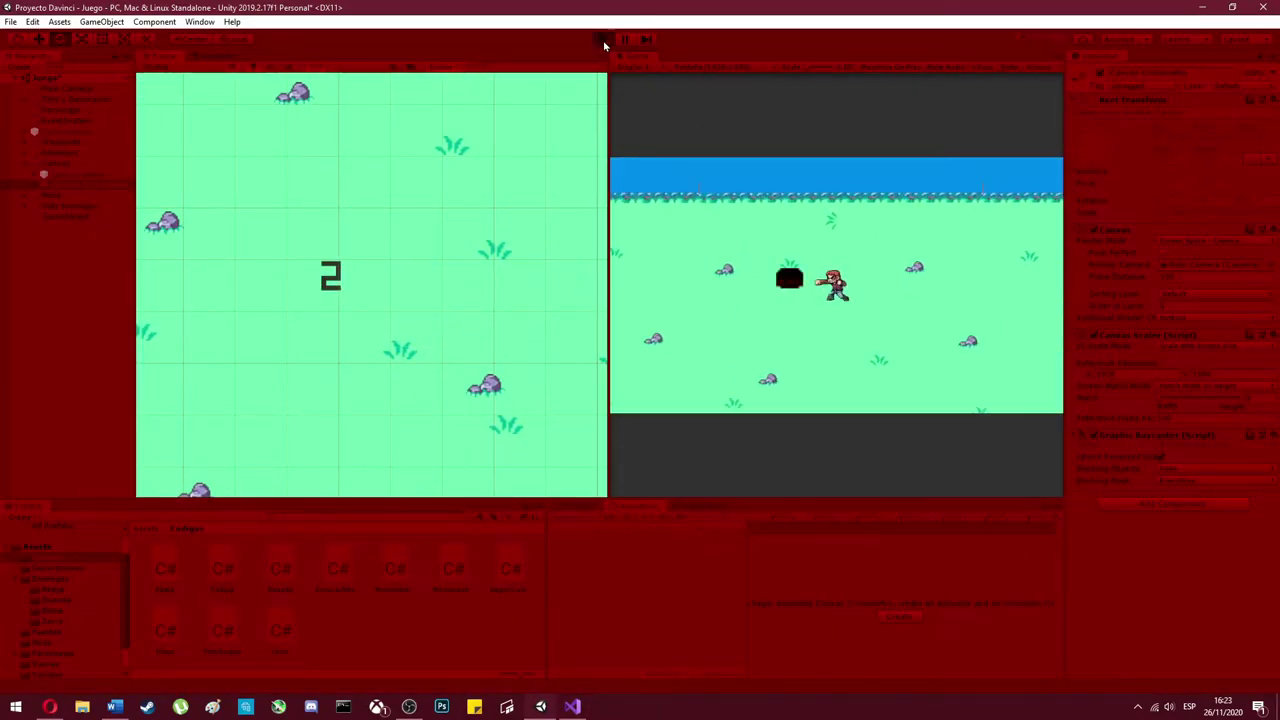
click(603, 40)
- Remove blank lines between Coding.cs fields, add the TocaAbeja line's missing semicolon, and save
key(alt+Tab)
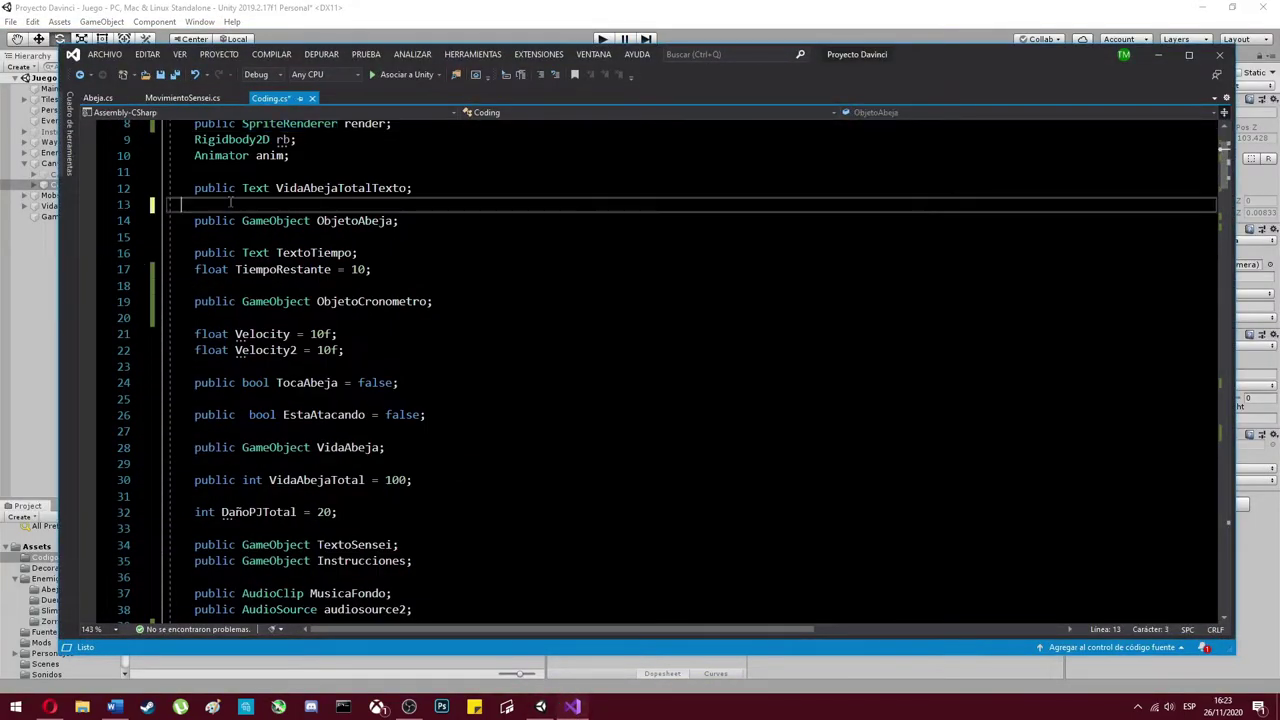
key(BackSpace)
click(300, 269)
key(BackSpace)
click(286, 366)
key(BackSpace)
key(BackSpace)
key(Down)
key(Down)
key(Down)
key(Delete)
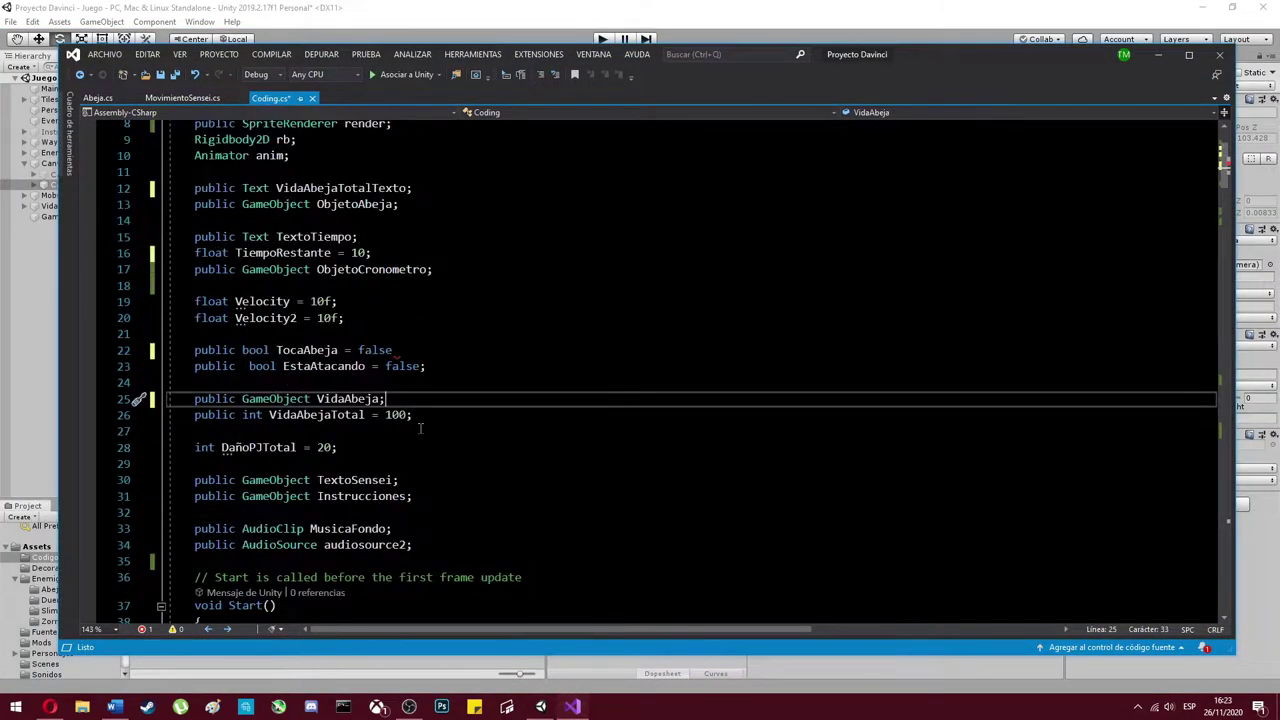
click(395, 350)
text(;)
key(ctrl+s)
key(alt+Tab)
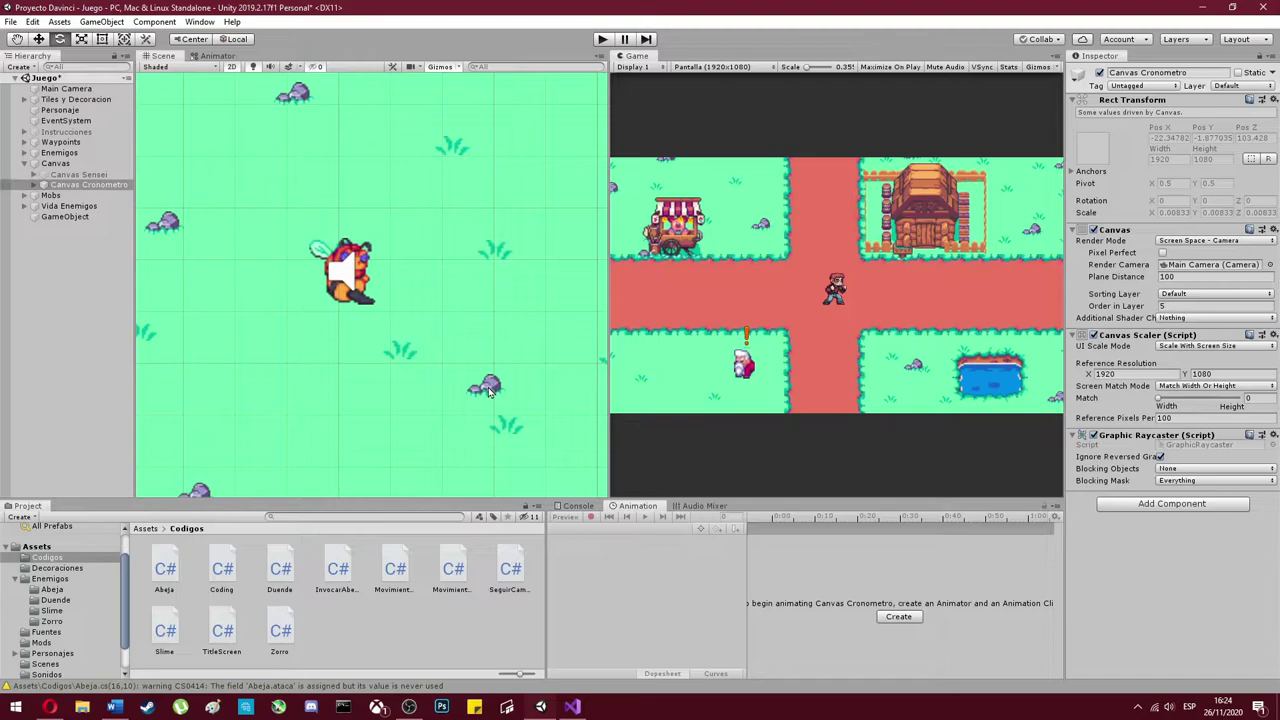
- Create an empty GameObject and briefly playtest the game
key(ctrl+shift+n)
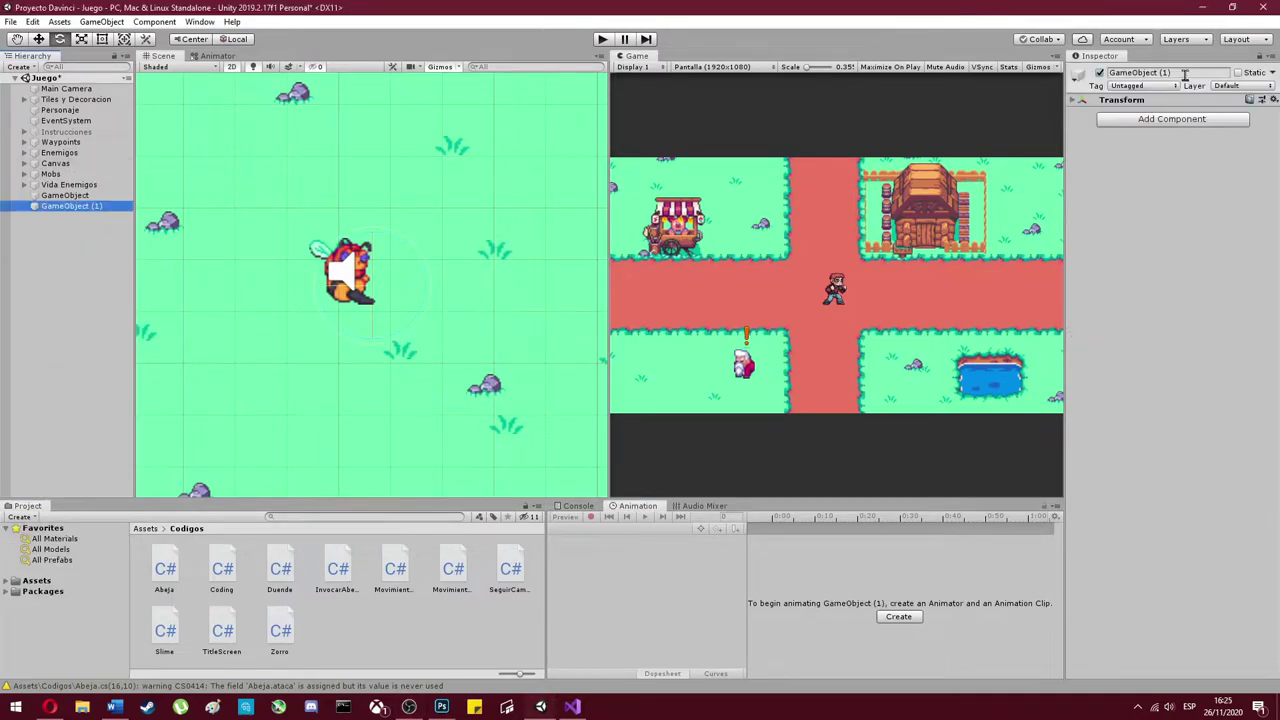
scroll(379, 379, down, 5)
click(602, 39)
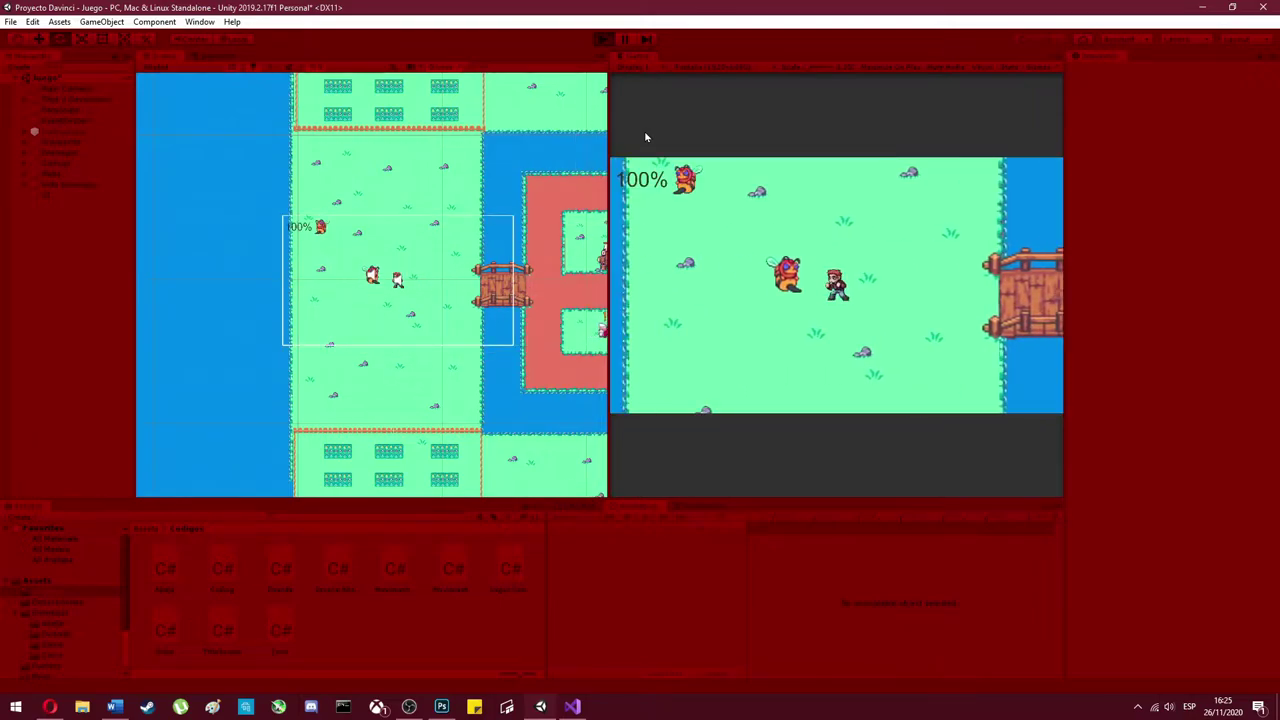
key(ctrl+p)
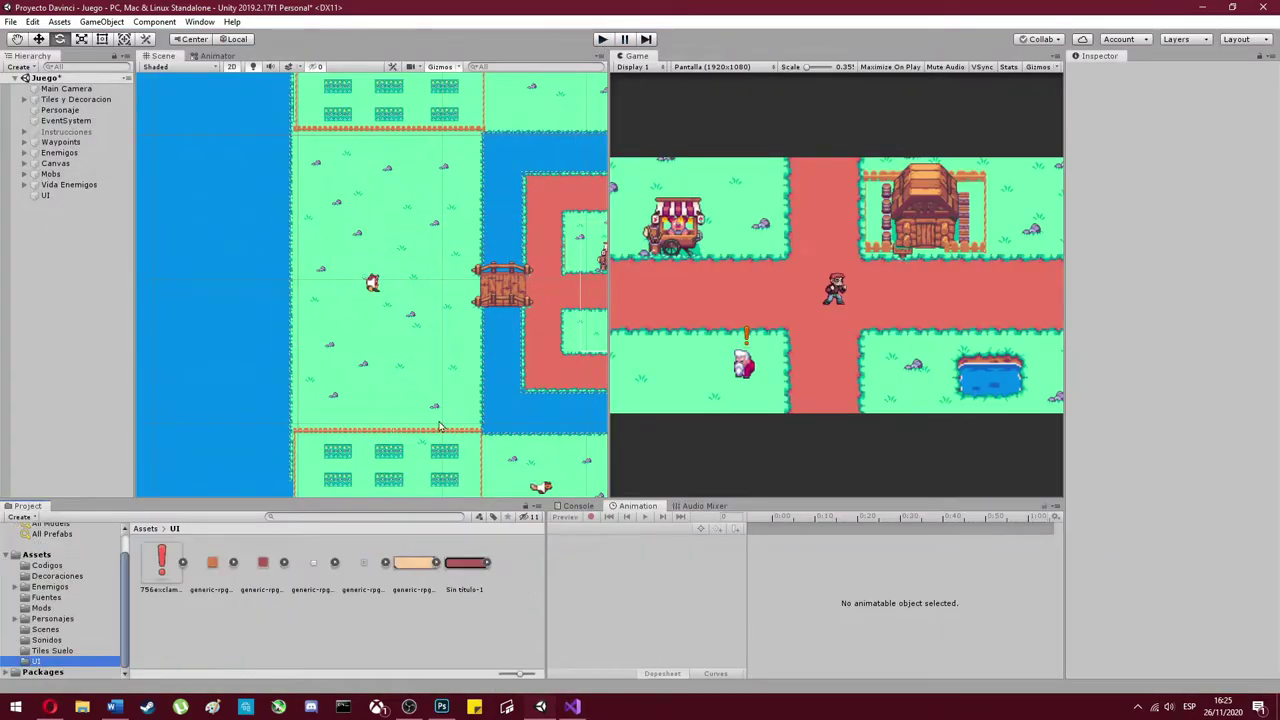
- Frame the Canvas panel Image in the scene and duplicate its tiles
double_click(45, 195)
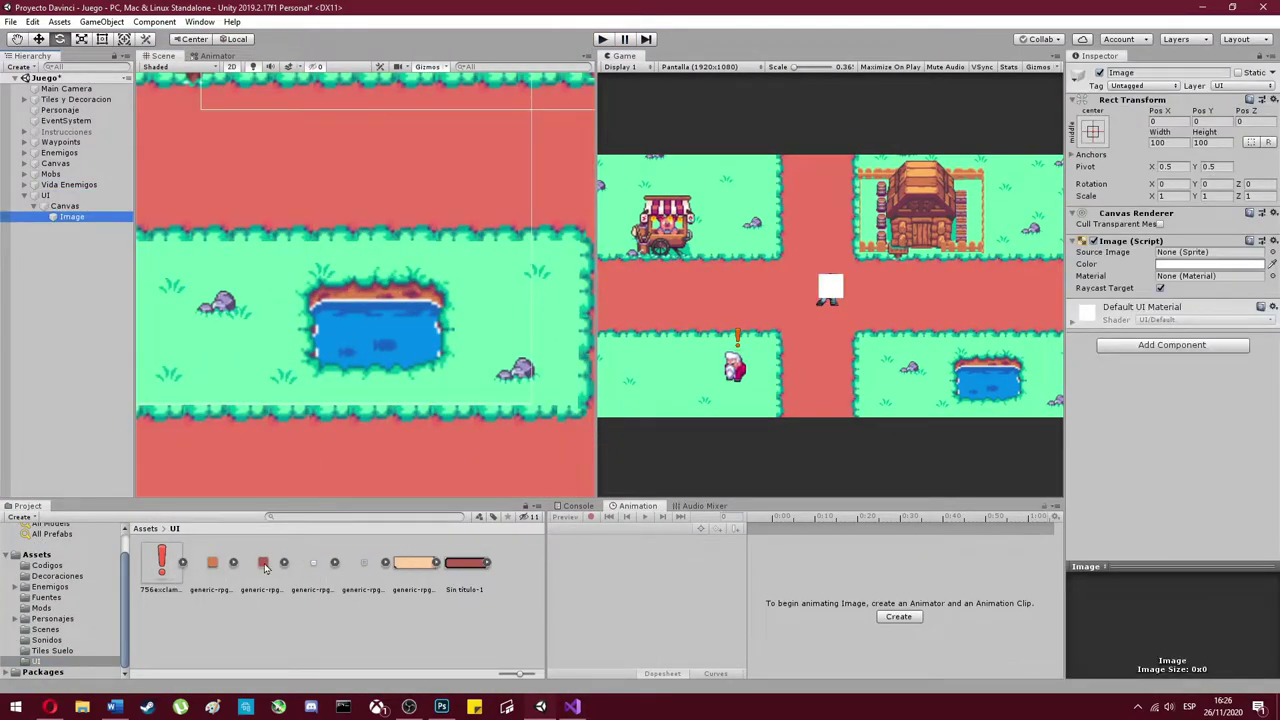
click(263, 562)
click(64, 206)
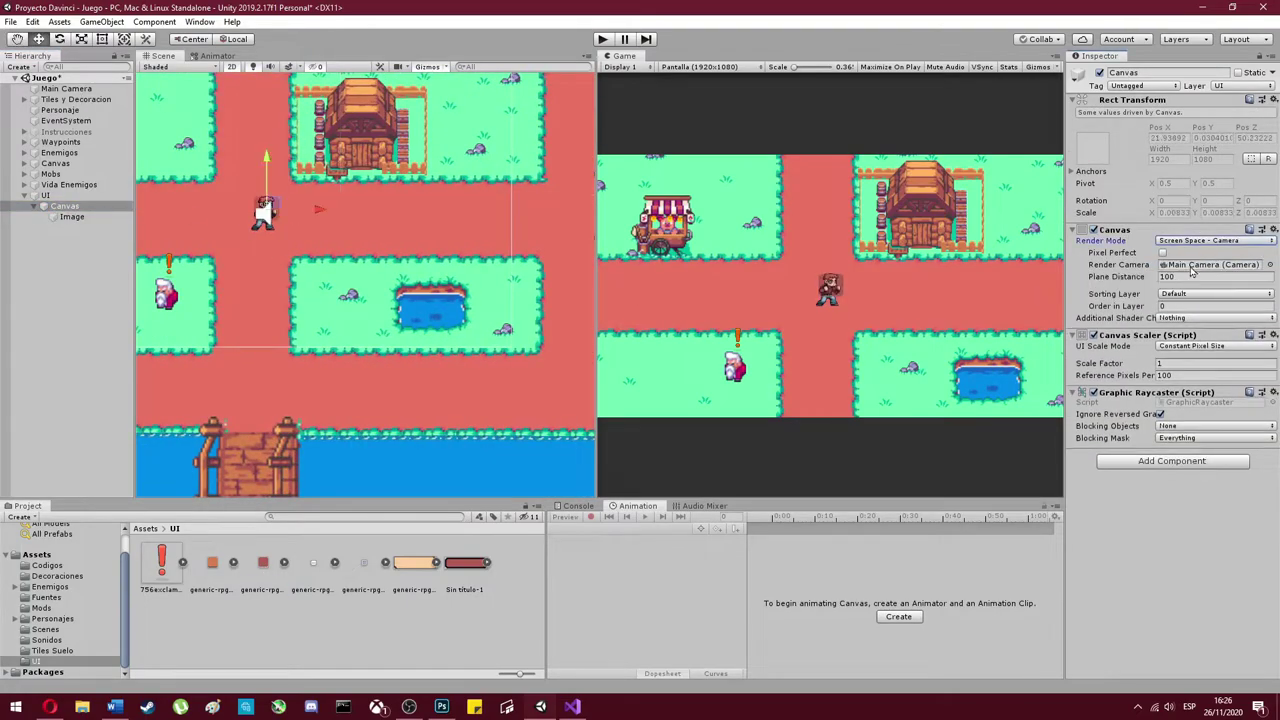
double_click(71, 216)
key(ctrl+d)
key(ctrl+d)
key(ctrl+d)
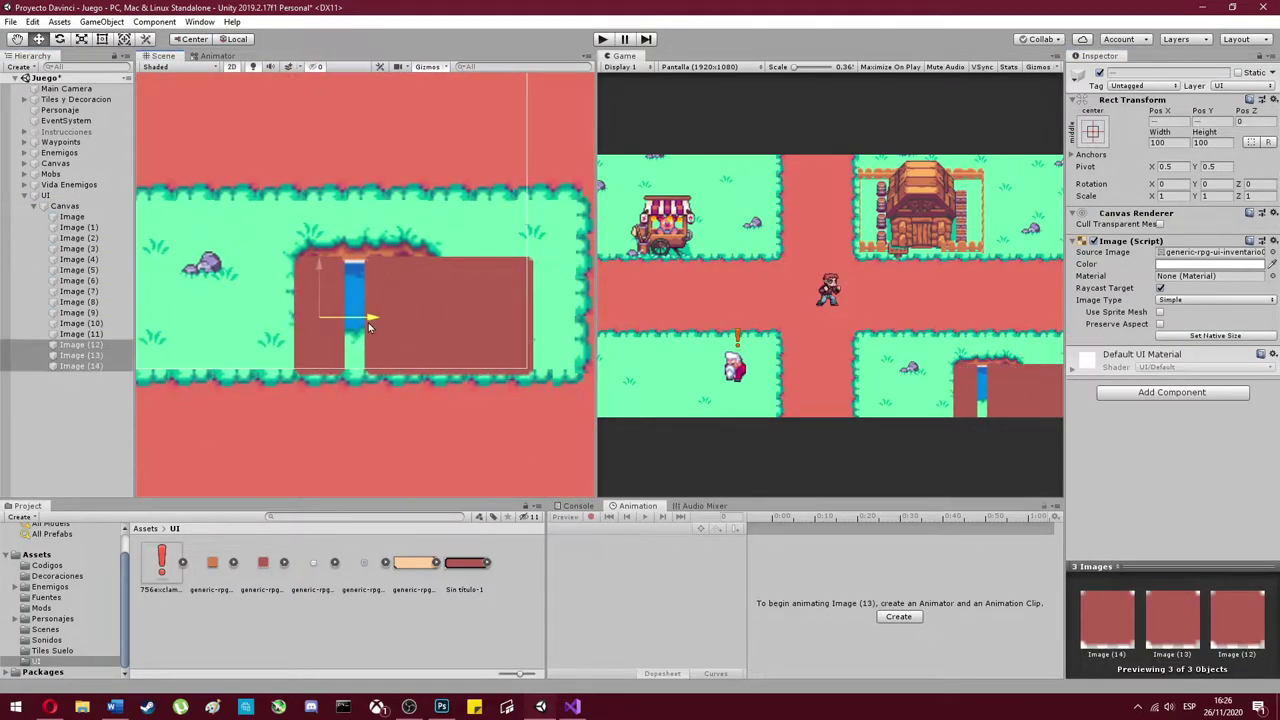
- Create an empty Fondo object and parent all the Image tiles under it
right_click(63, 224)
click(80, 343)
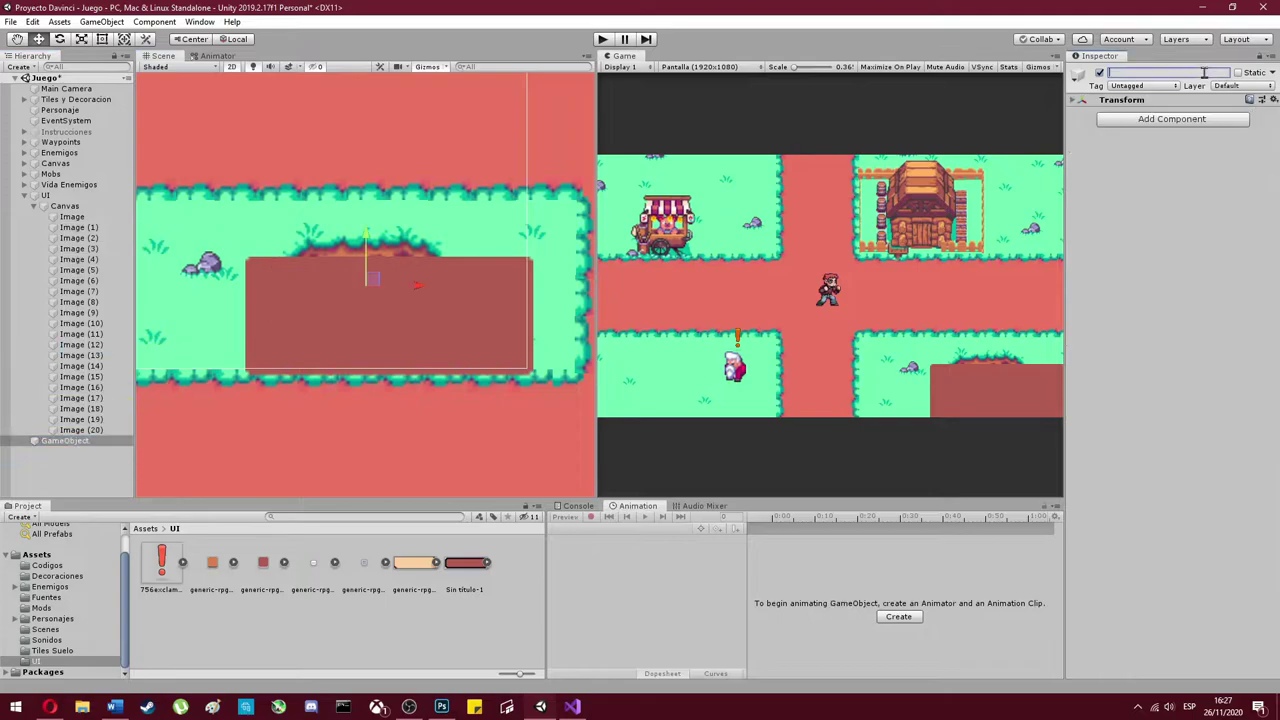
click(73, 218)
shift+click(80, 430)
drag(80, 430, 70, 441)
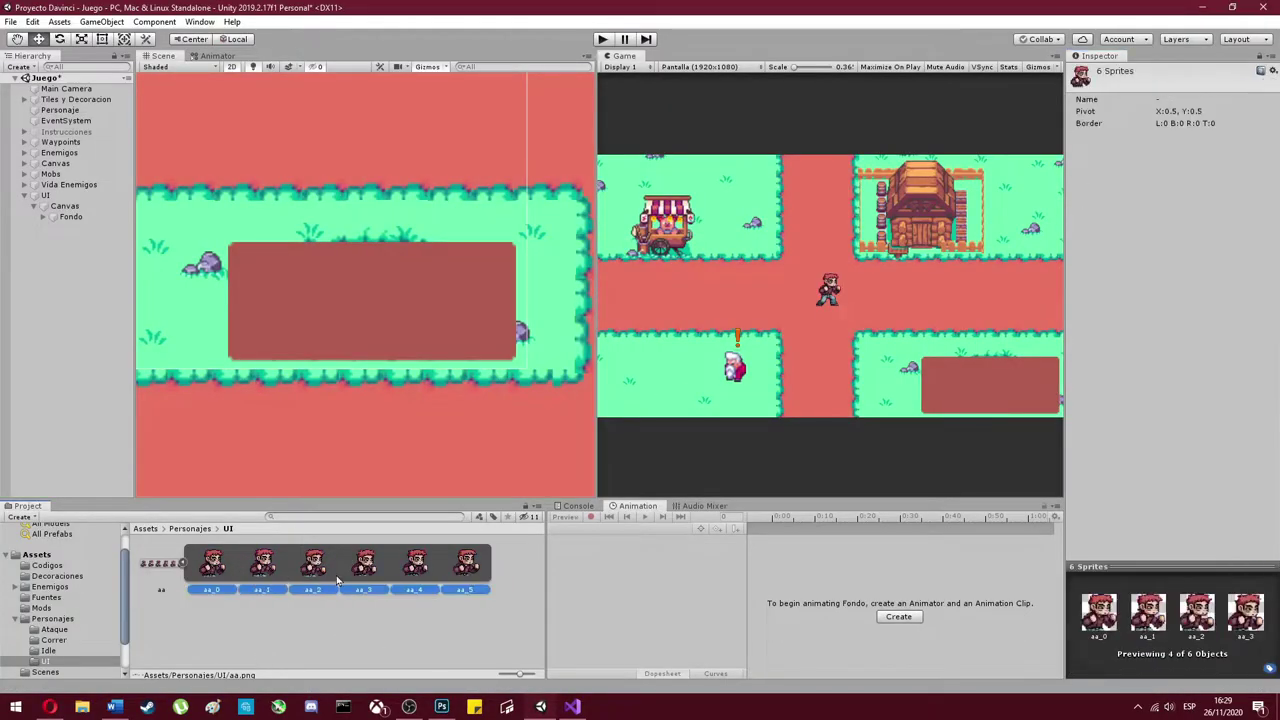
- Save the player portrait animation clip as UI
text(UI)
key(Return)
scroll(450, 312, up, 4)
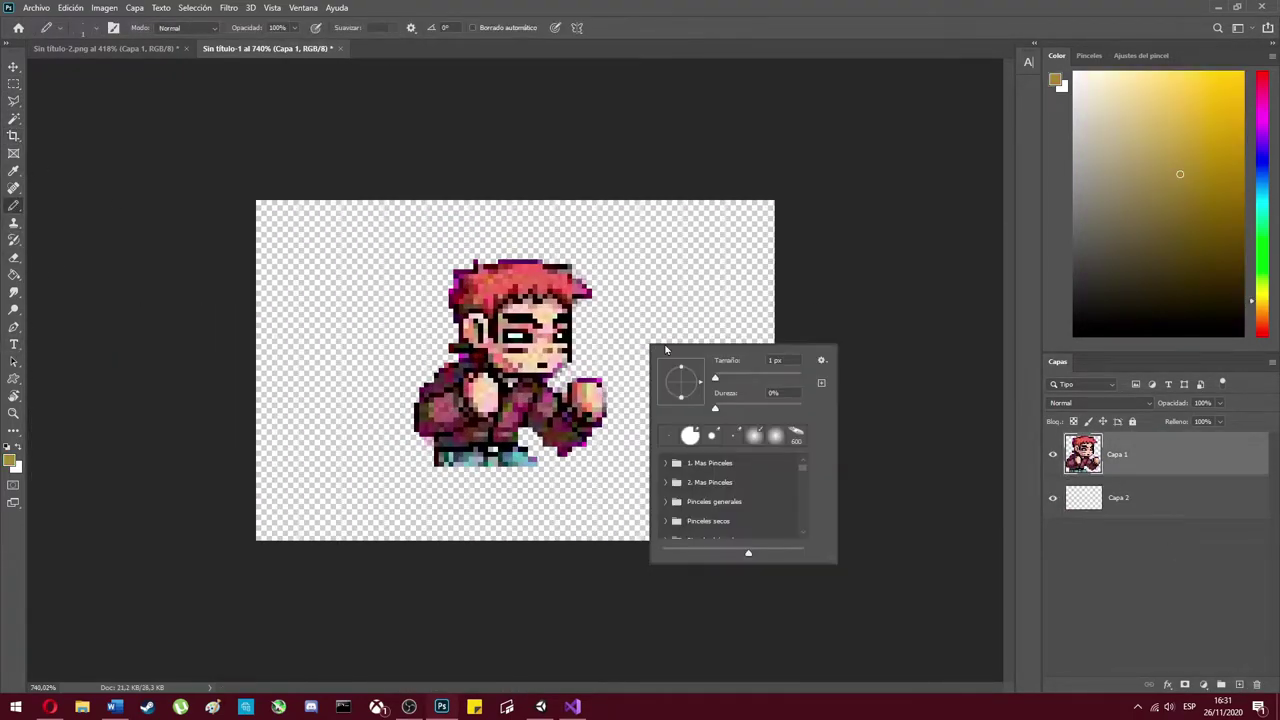
- Marquee-select the character sprite and copy it to a new layer via Layer via Copy
click(671, 486)
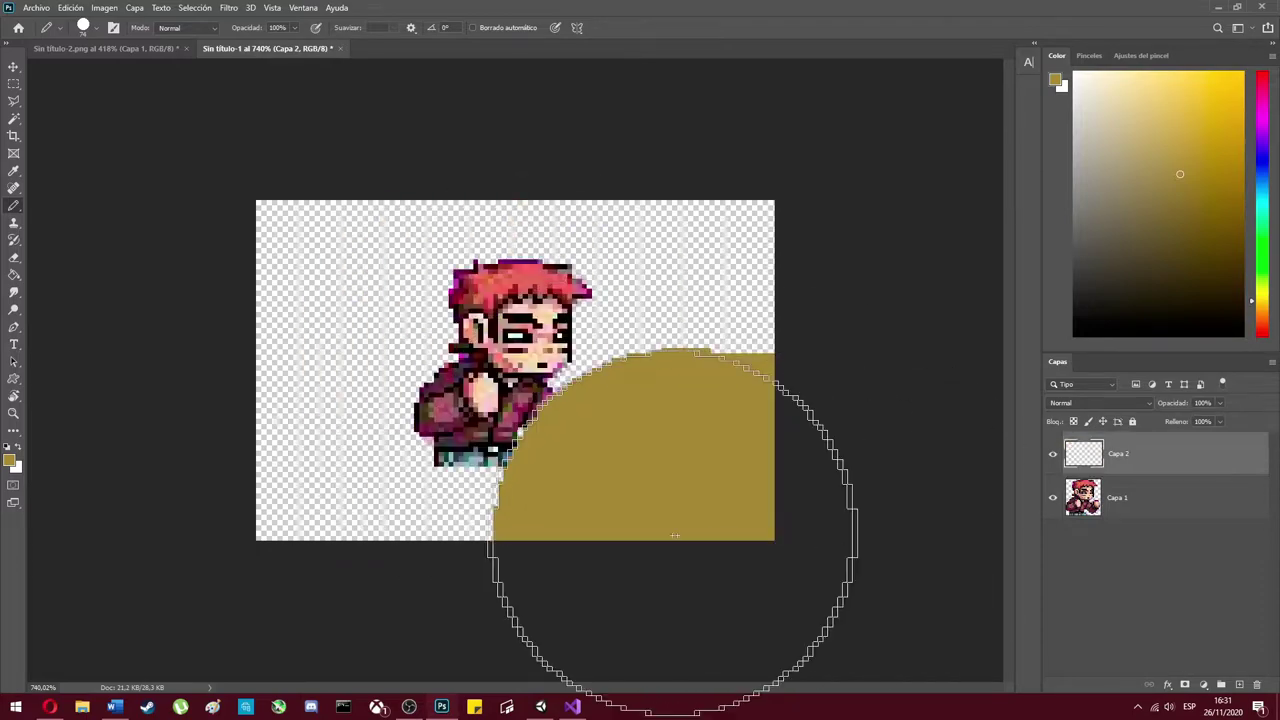
key(ctrl+z)
key(m)
drag(371, 236, 636, 481)
right_click(512, 370)
click(631, 470)
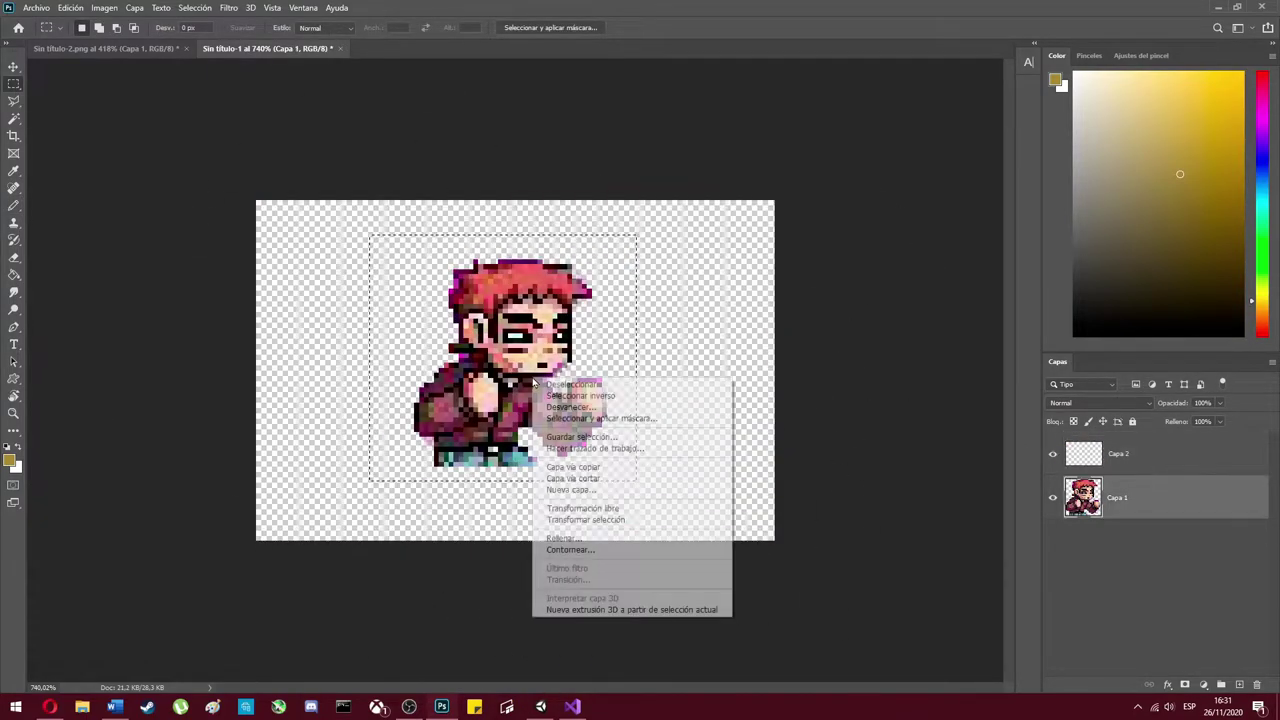
key(v)
- With a large pencil brush and a sampled skin tone, paint a big brown circle
key(b)
right_click(622, 398)
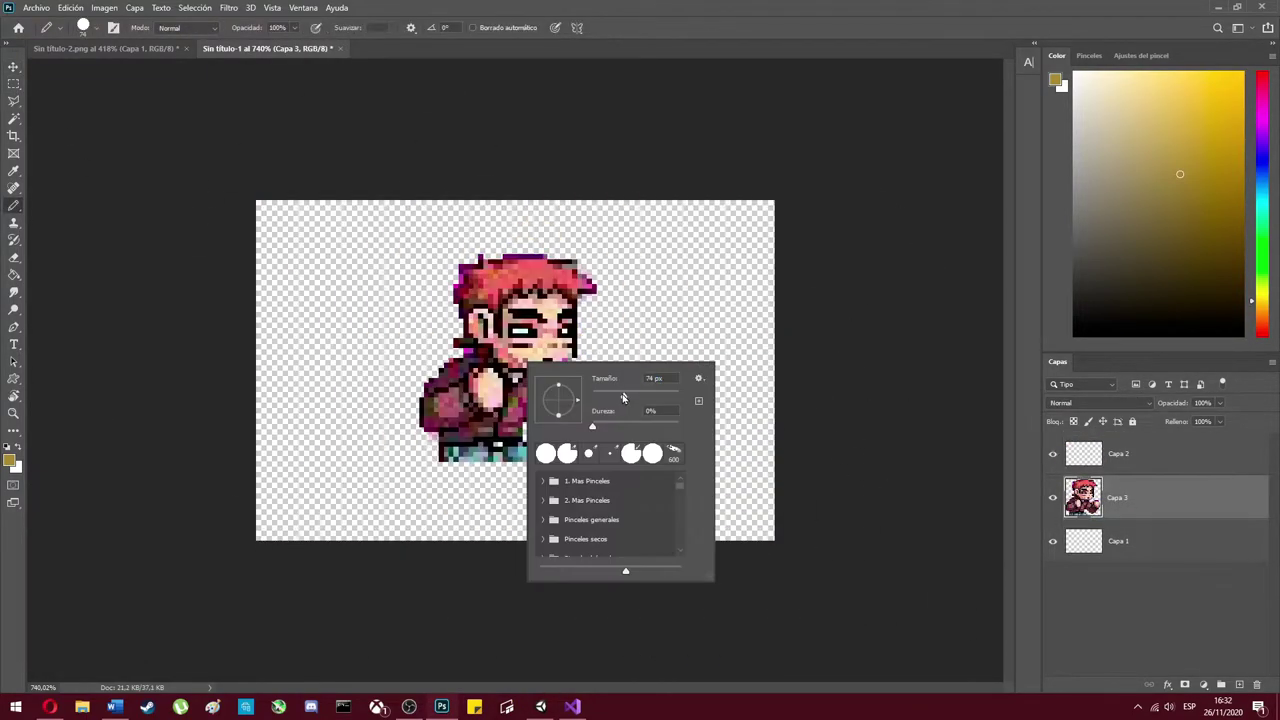
click(514, 366)
key(ctrl+z)
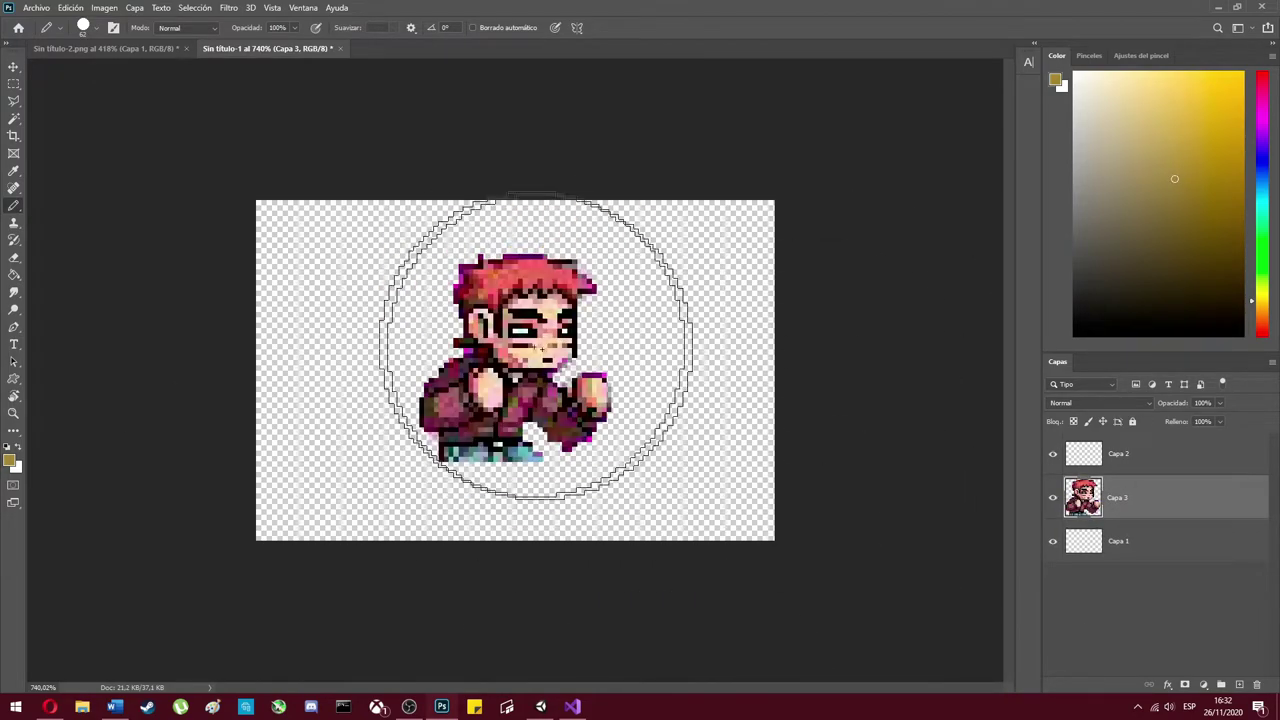
alt+click(465, 375)
click(516, 363)
right_click(480, 300)
click(675, 105)
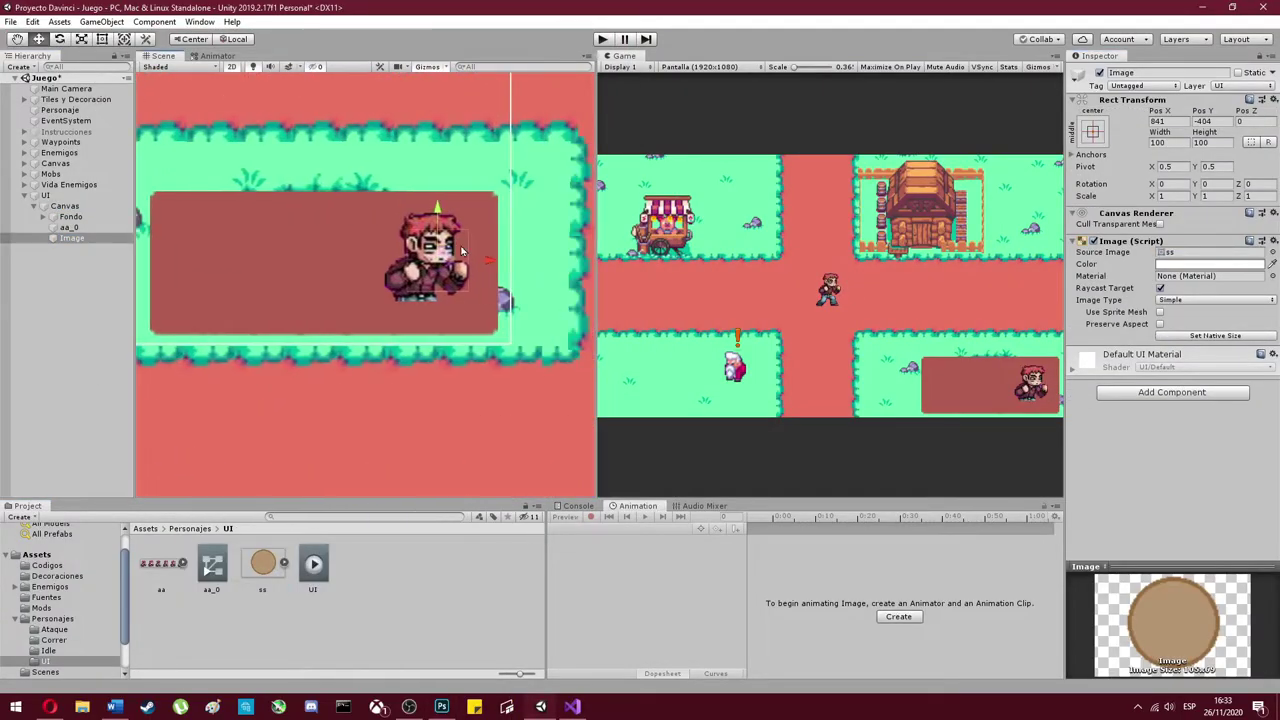
- Drag the ss brown circle image into the UI canvas behind the player portrait
drag(500, 190, 593, 153)
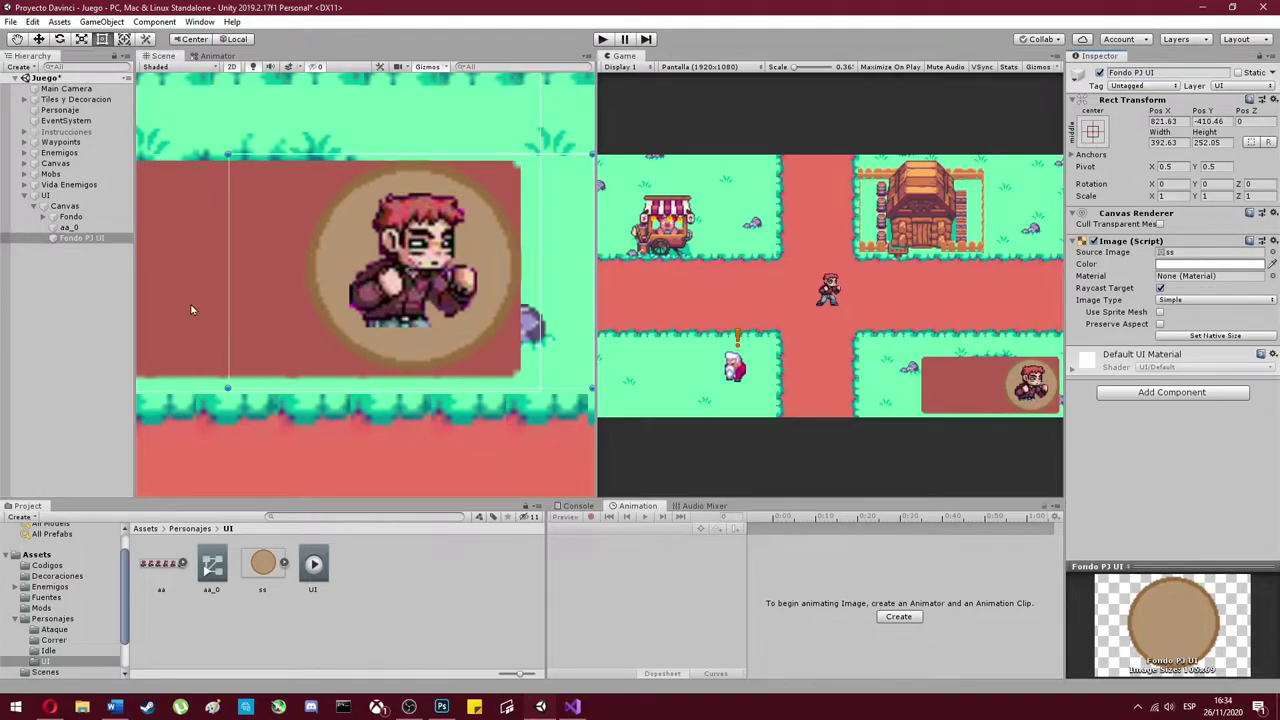
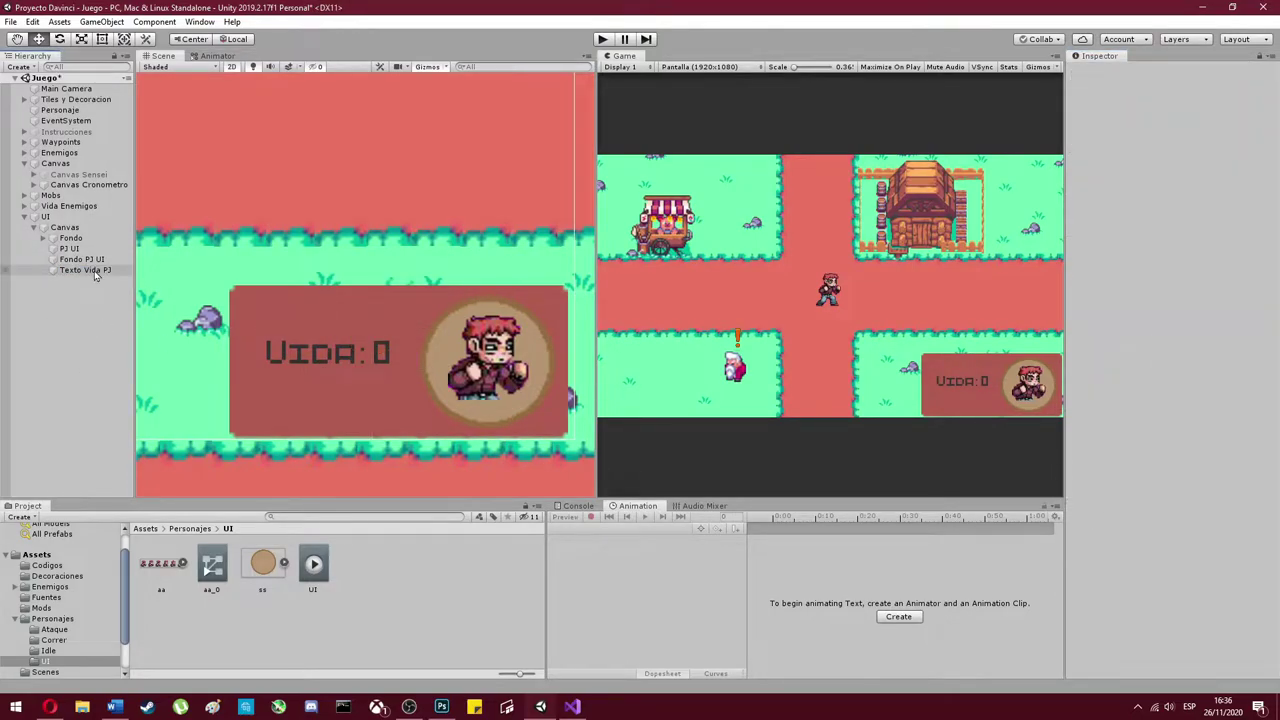
- Declare 'public Text TextoVidaPJ;' under the Coding class declaration
key(Return)
key(Return)
key(Up)
text(public Text TextoVidaPJ;)
key(Return)
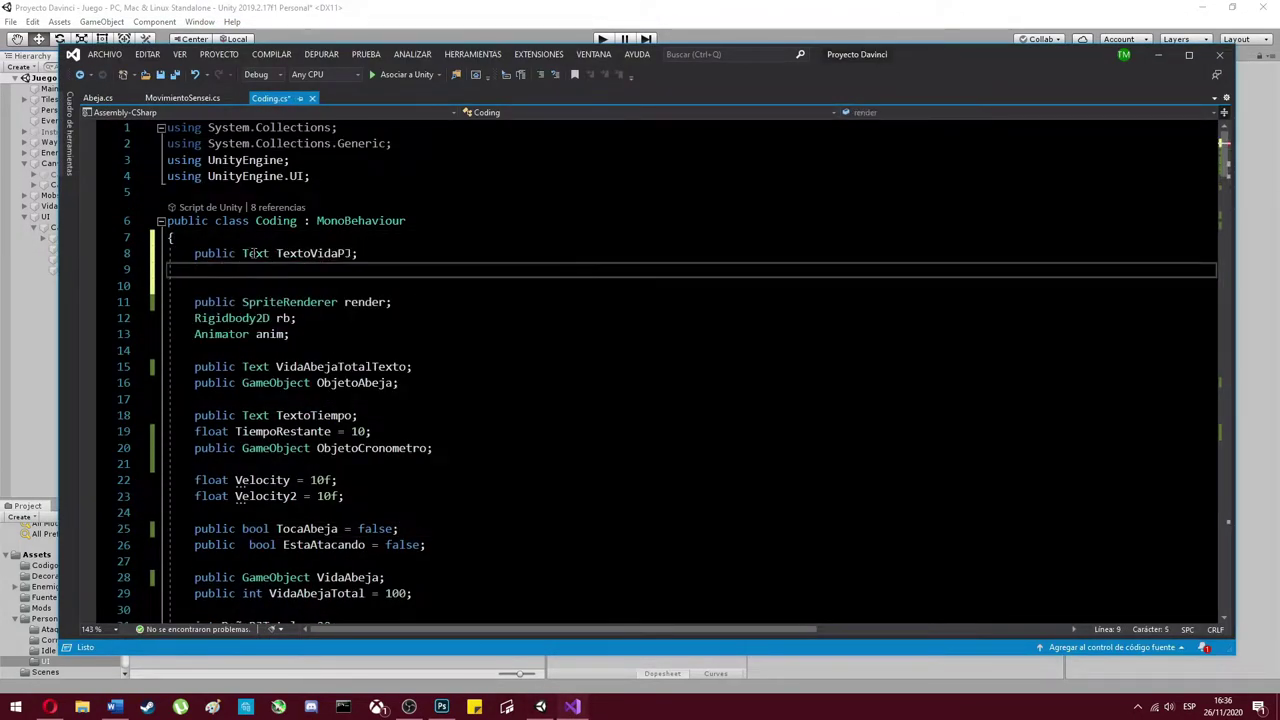
- Start a 'VidaAbejaTotalTexto.text =' line on the empty line in Start
scroll(348, 373, down, 15)
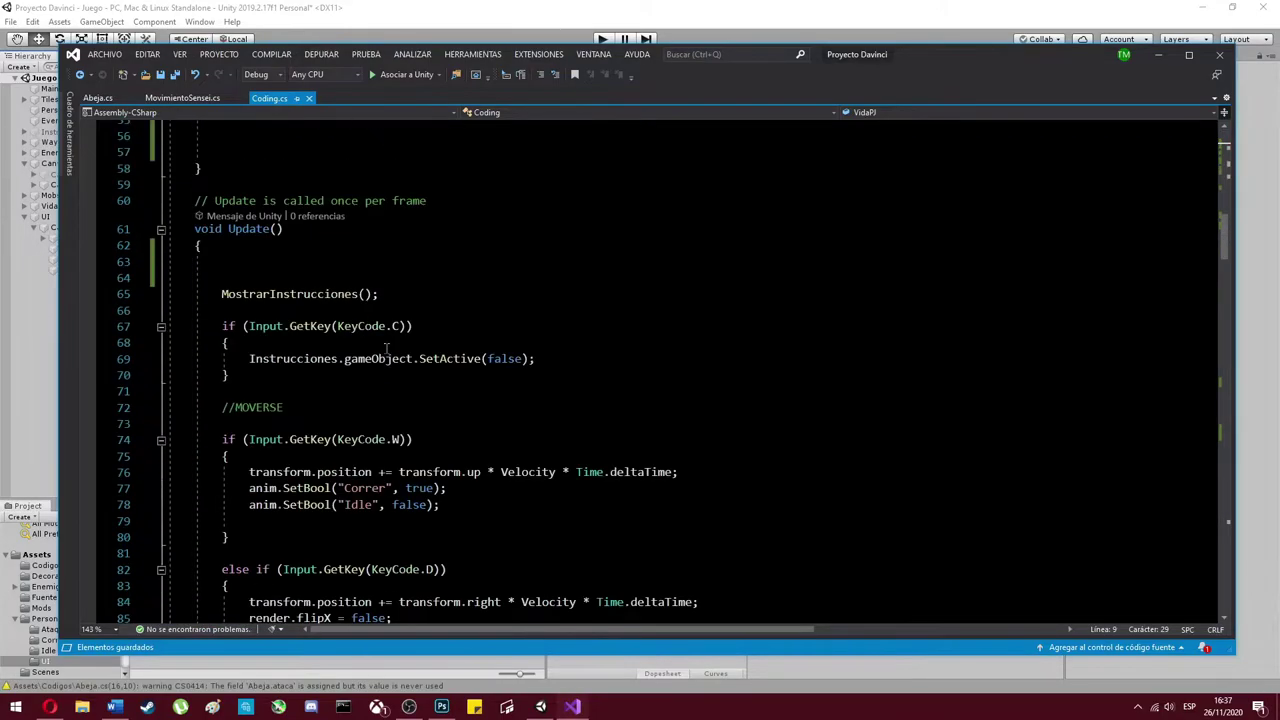
scroll(348, 373, down, 15)
scroll(348, 373, up, 20)
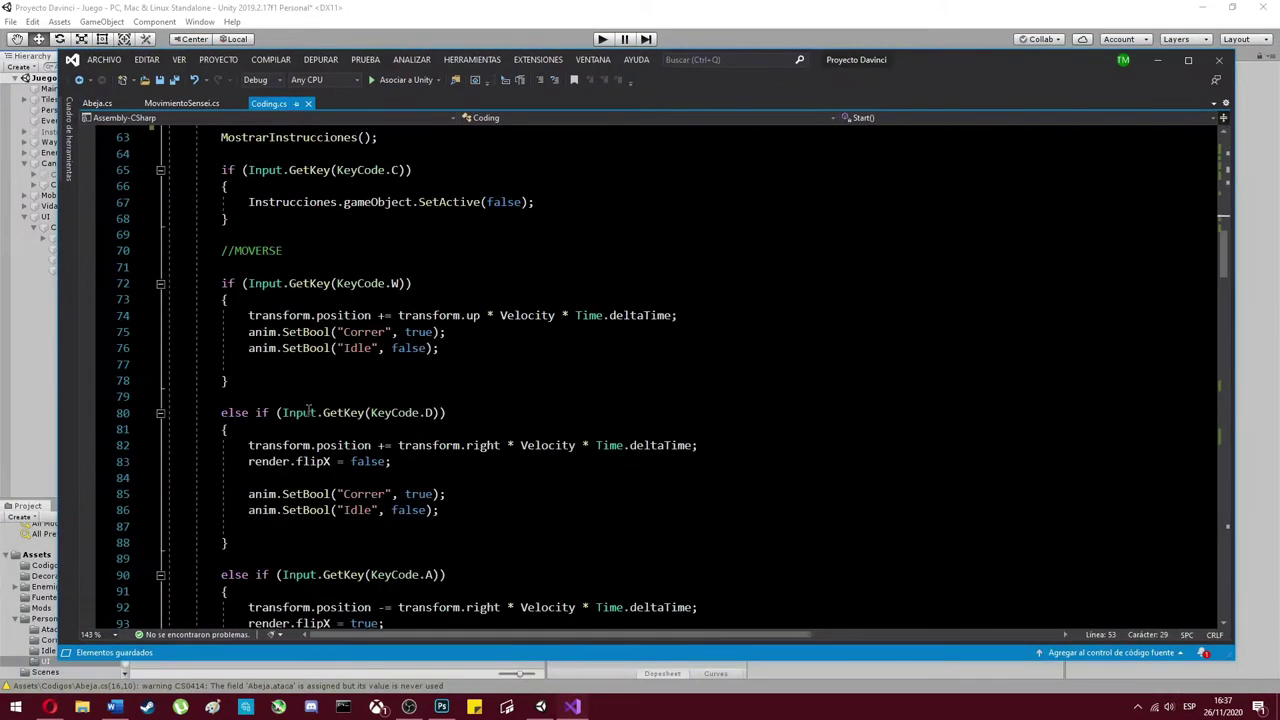
scroll(292, 252, down, 20)
scroll(292, 252, up, 20)
click(292, 252)
scroll(292, 252, up, 3)
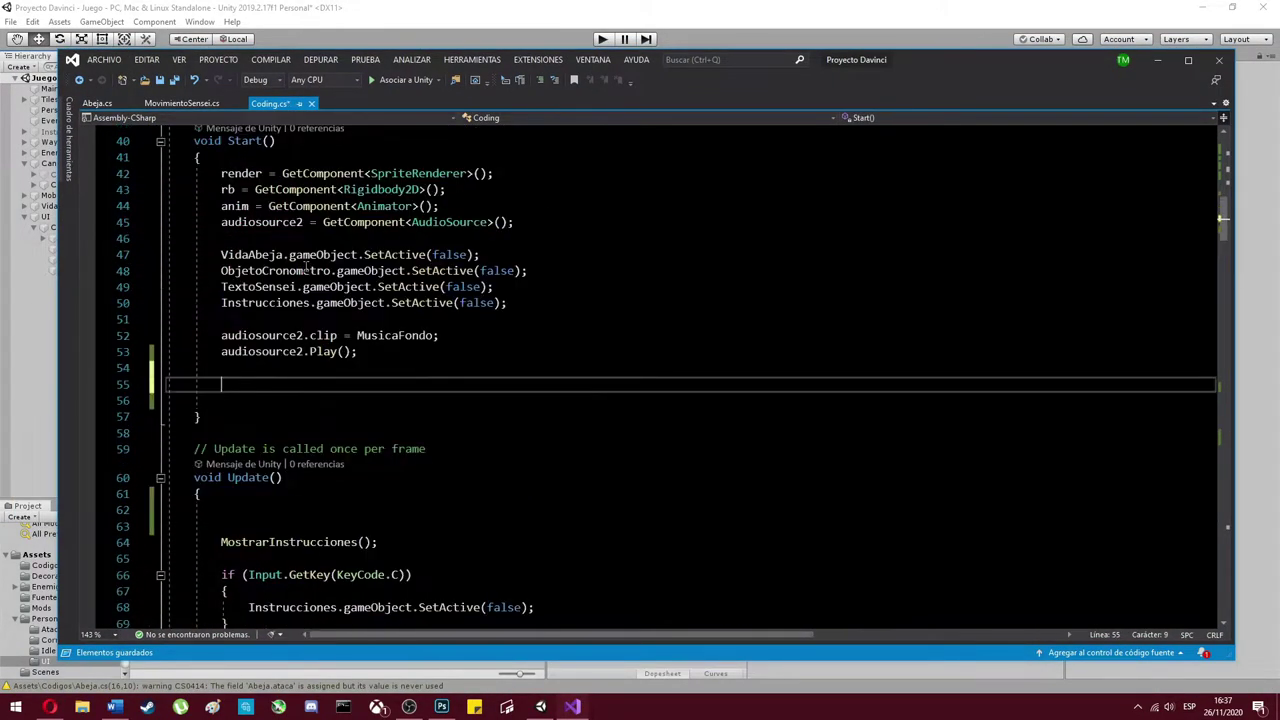
text(VidaAbejaTotalTexto.text =)
click(573, 710)
click(573, 710)
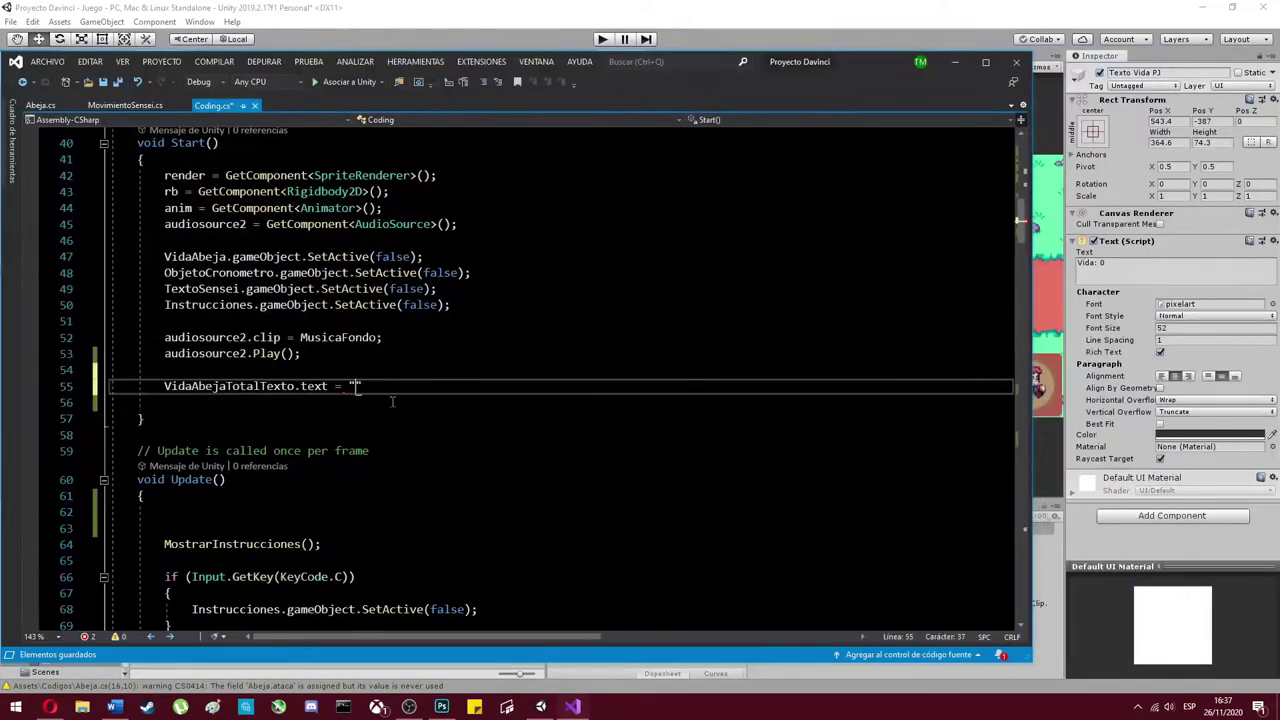
- Add a public ActualizarVidaPJ() method with an opening brace at the end of Coding.cs
text(J;)
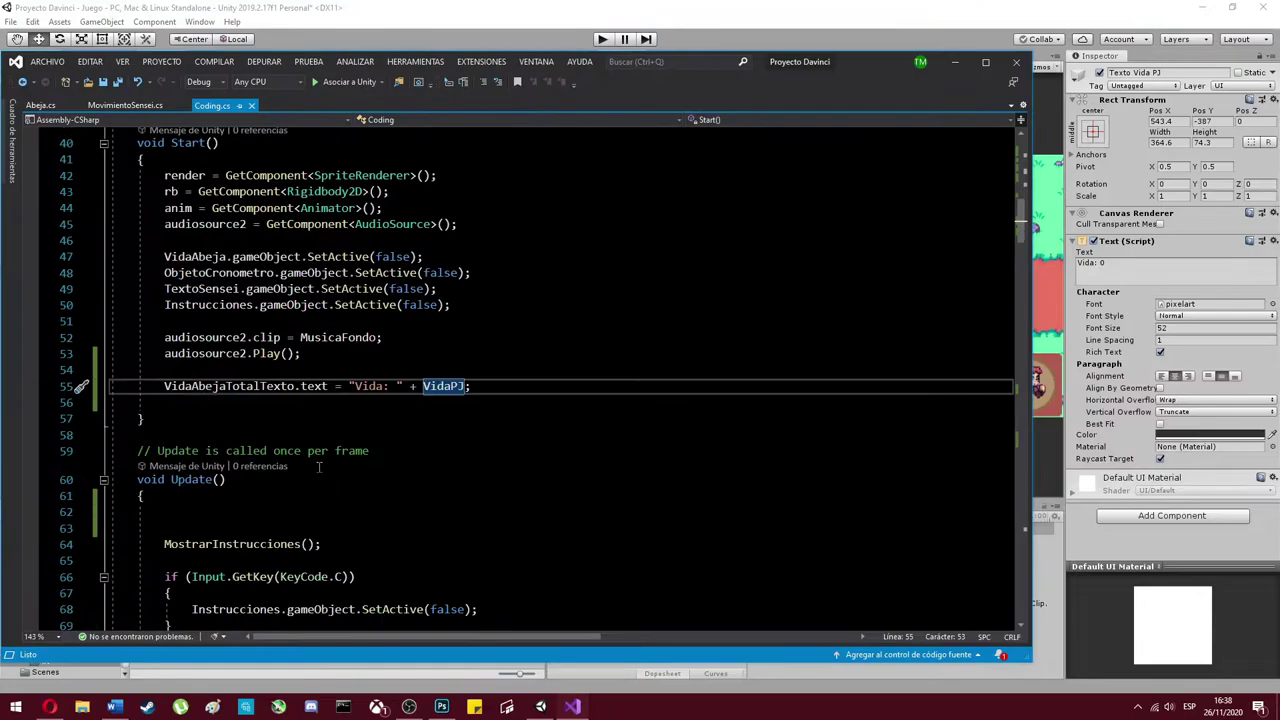
scroll(318, 467, up, 13)
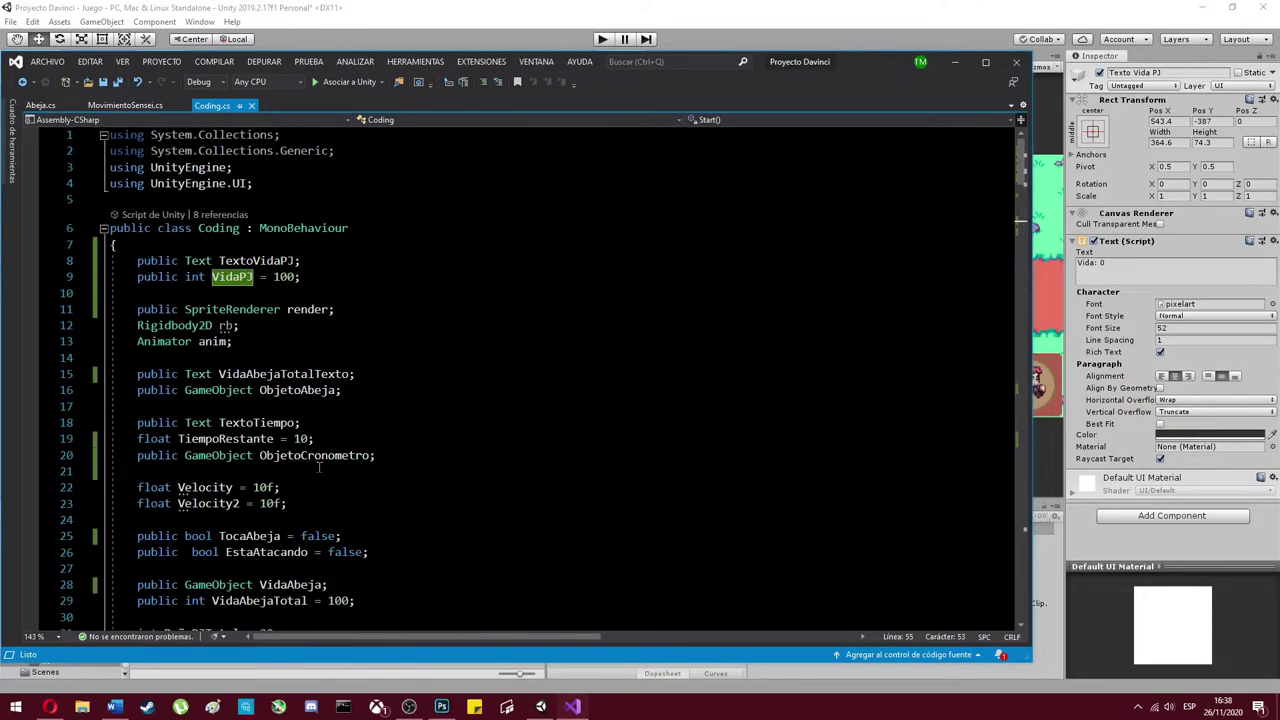
scroll(318, 467, down, 10)
scroll(268, 562, up, 10)
scroll(268, 562, down, 20)
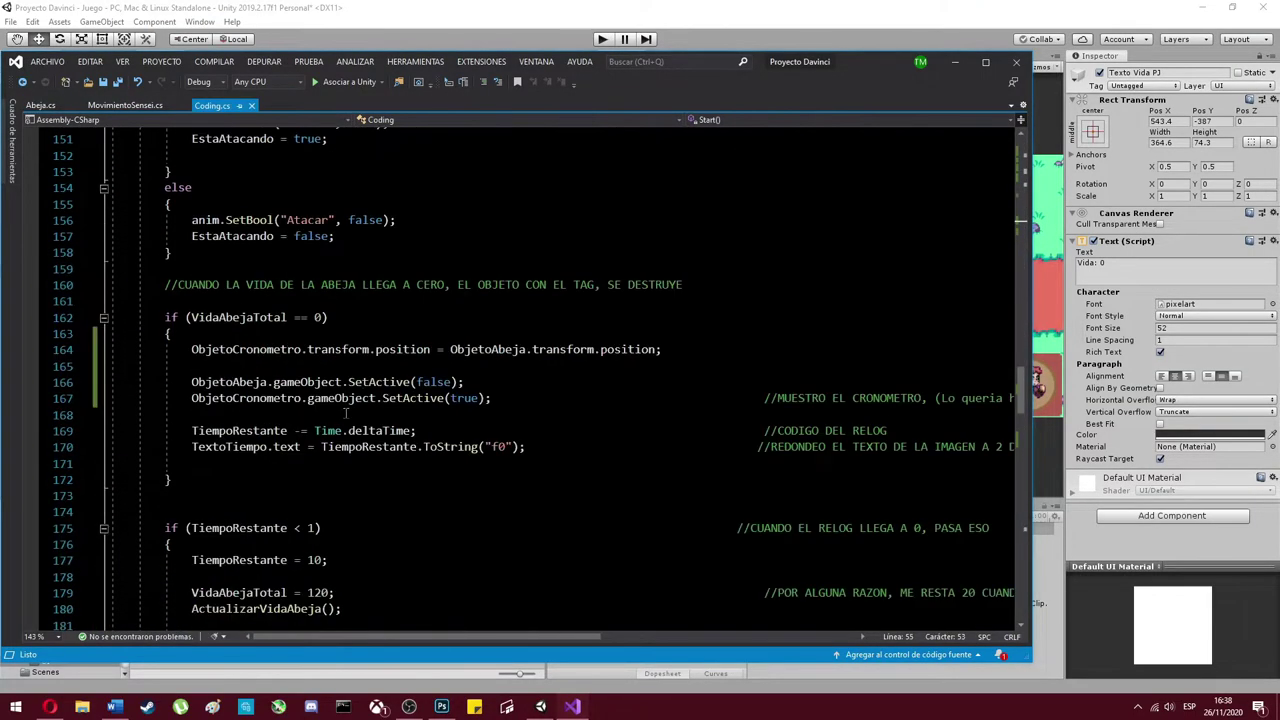
scroll(300, 500, down, 17)
scroll(345, 413, up, 20)
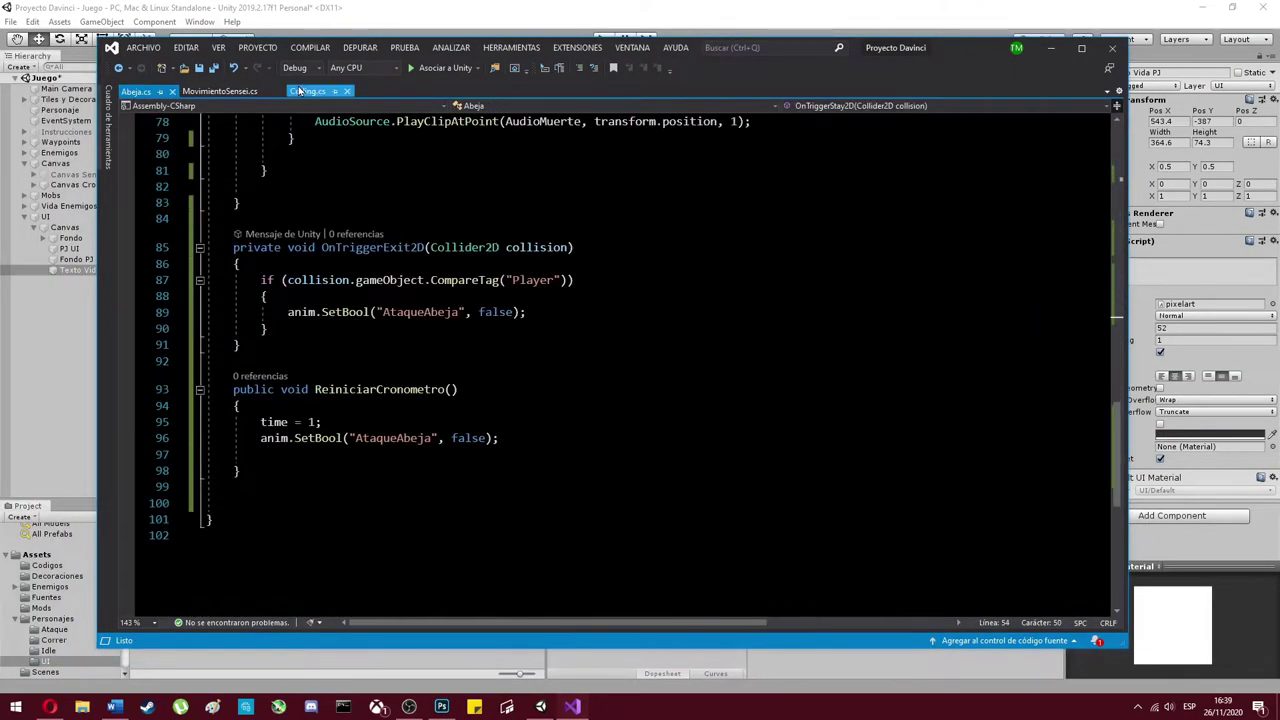
scroll(543, 457, down, 11)
scroll(476, 360, down, 15)
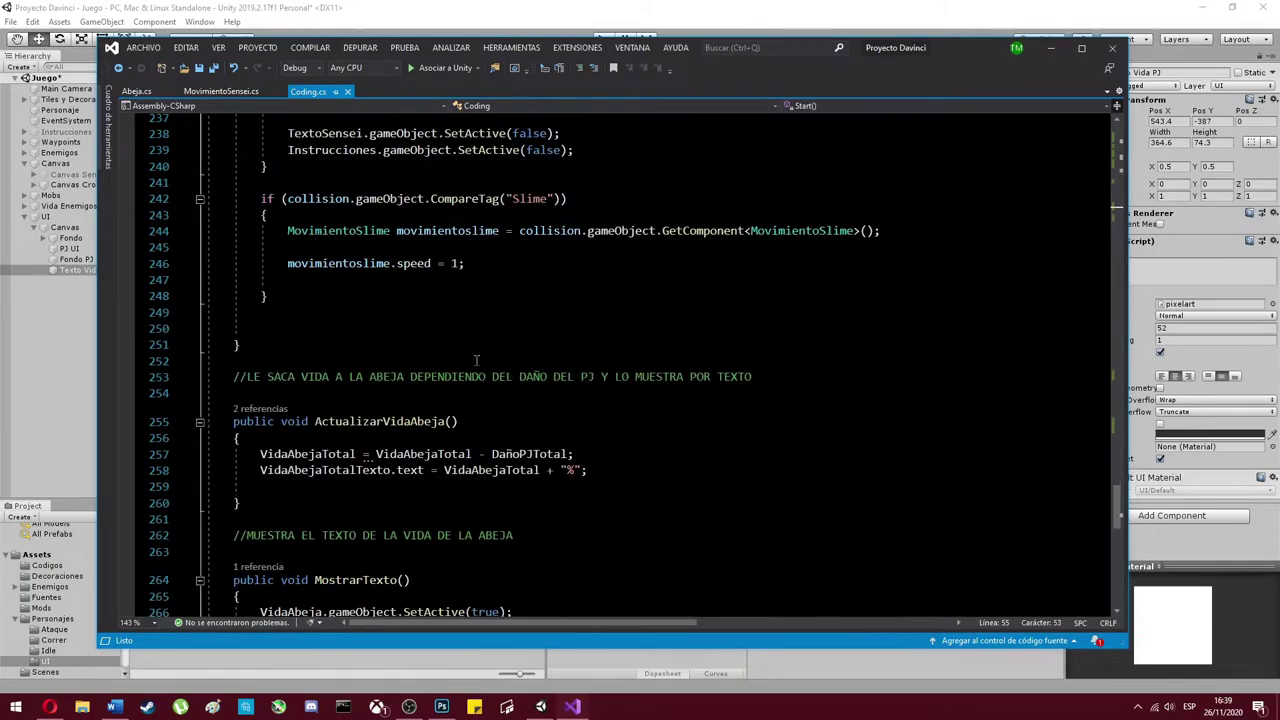
scroll(537, 368, up, 20)
scroll(386, 463, down, 20)
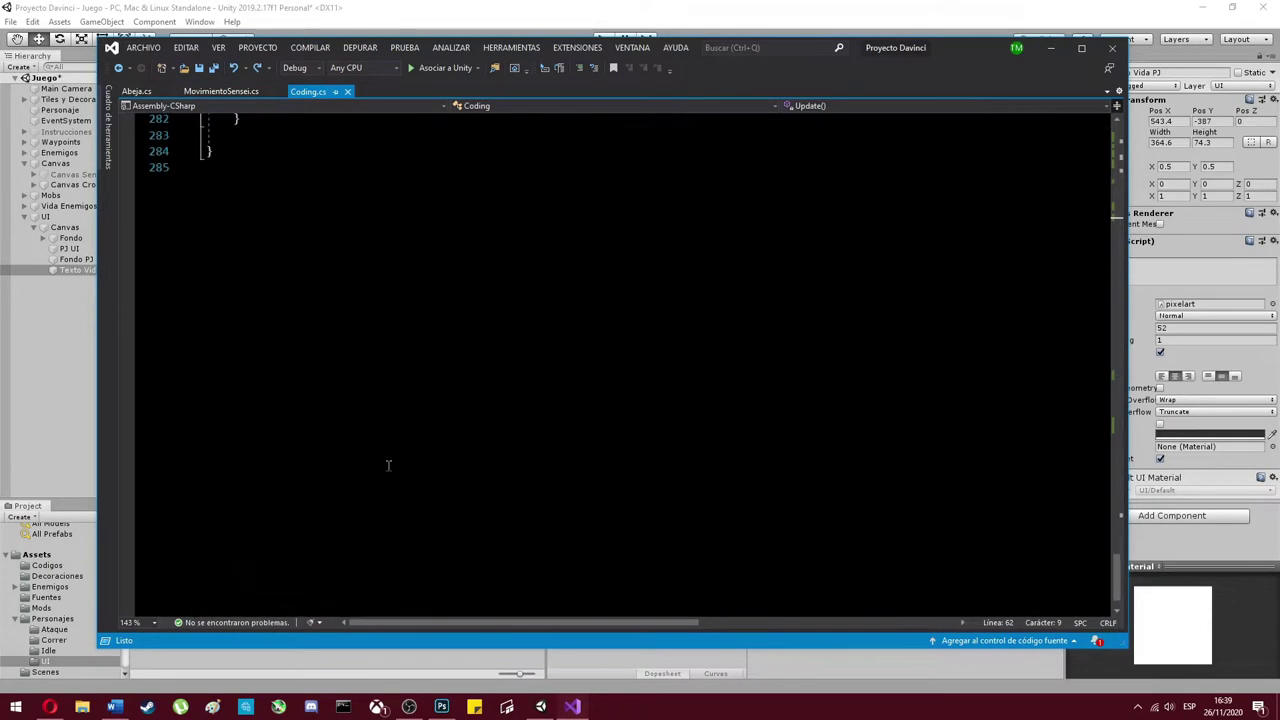
scroll(386, 463, up, 2)
click(386, 410)
text(public void Actu)
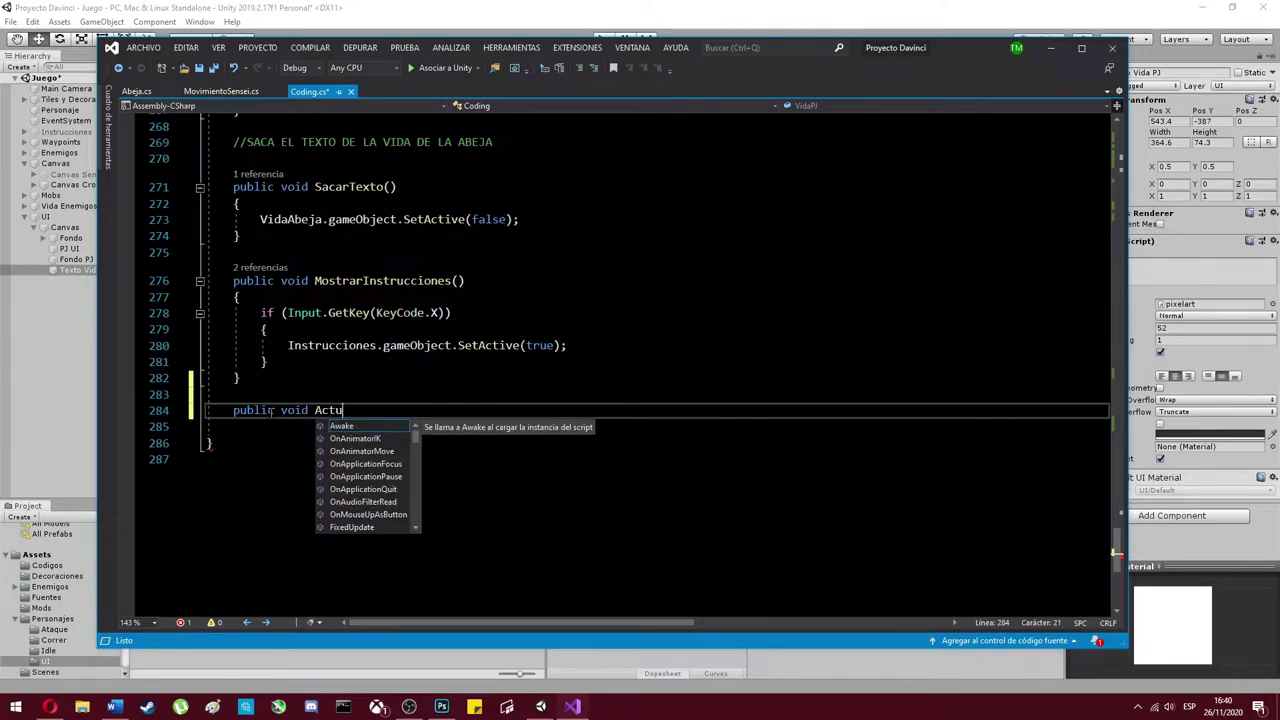
text(PJ())
key(Return)
text({)
key(Return)
- Paste the text-update line into ActualizarVidaPJ and select its call in Start
scroll(270, 420, up, 8)
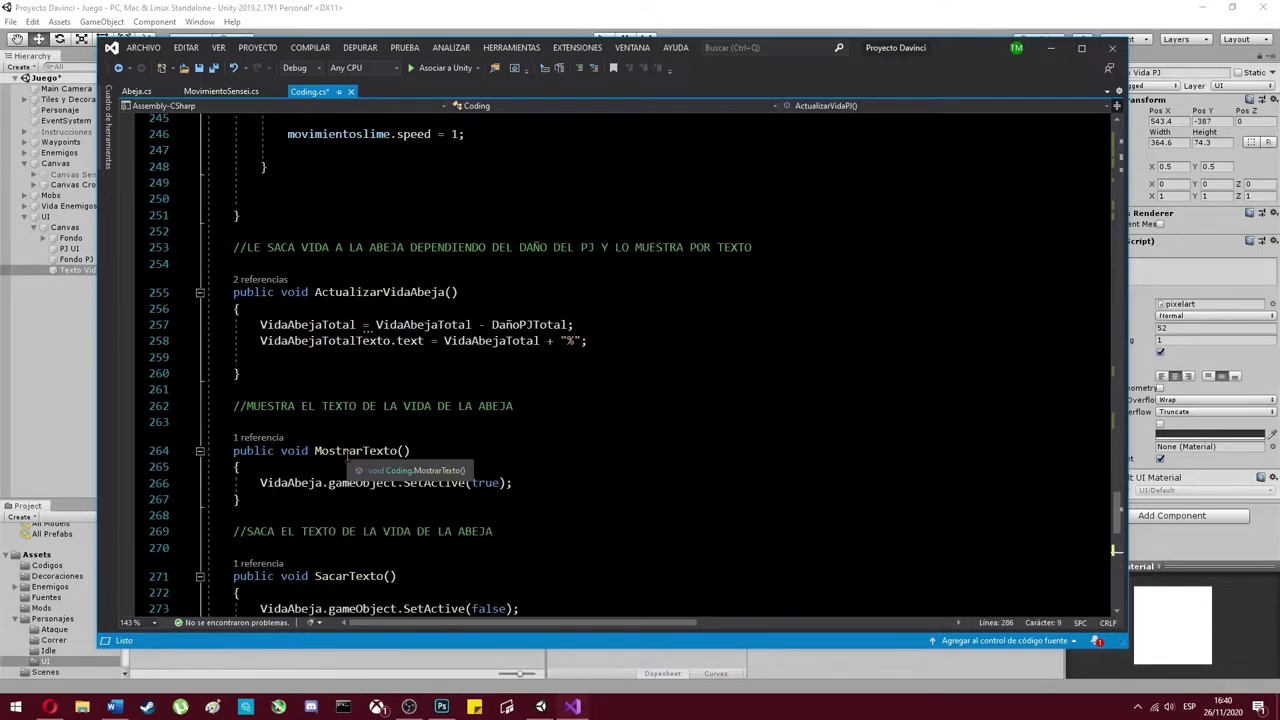
scroll(382, 449, down, 6)
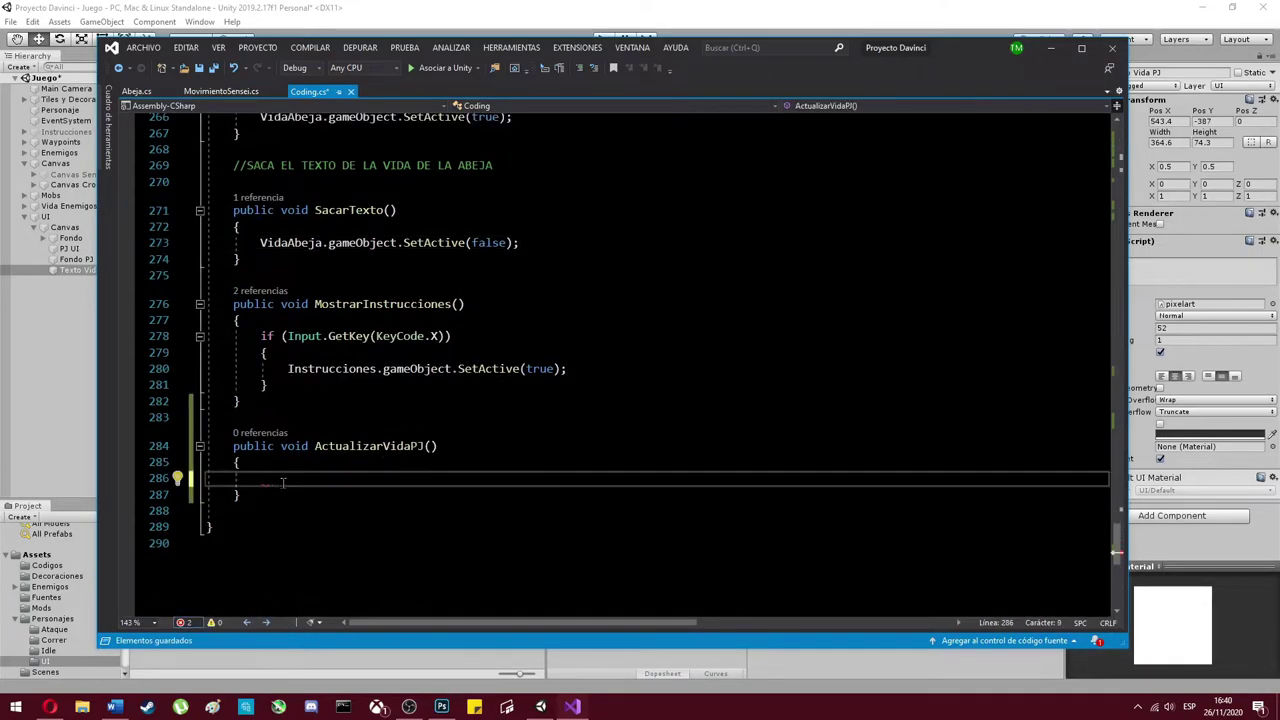
scroll(382, 449, up, 20)
text(VidaAbejaTotalTexto.text = "Vida: " + VidaPJ;)
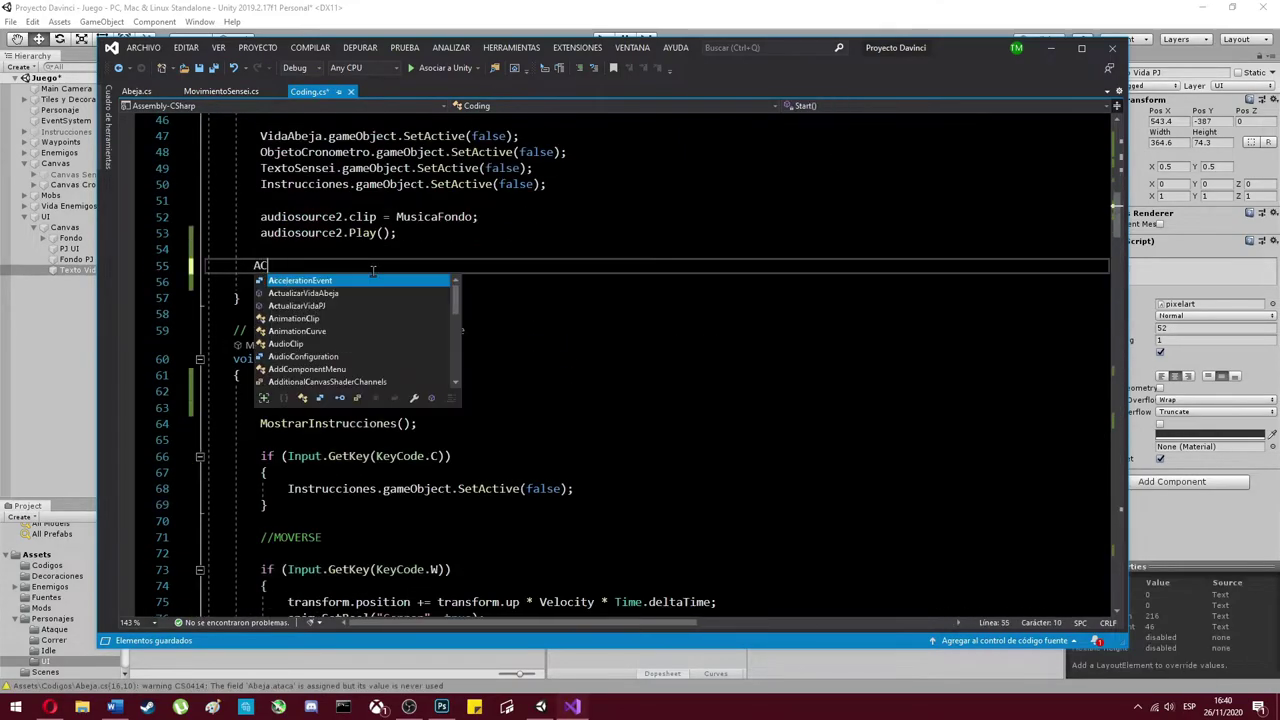
double_click(343, 270)
scroll(600, 370, down, 20)
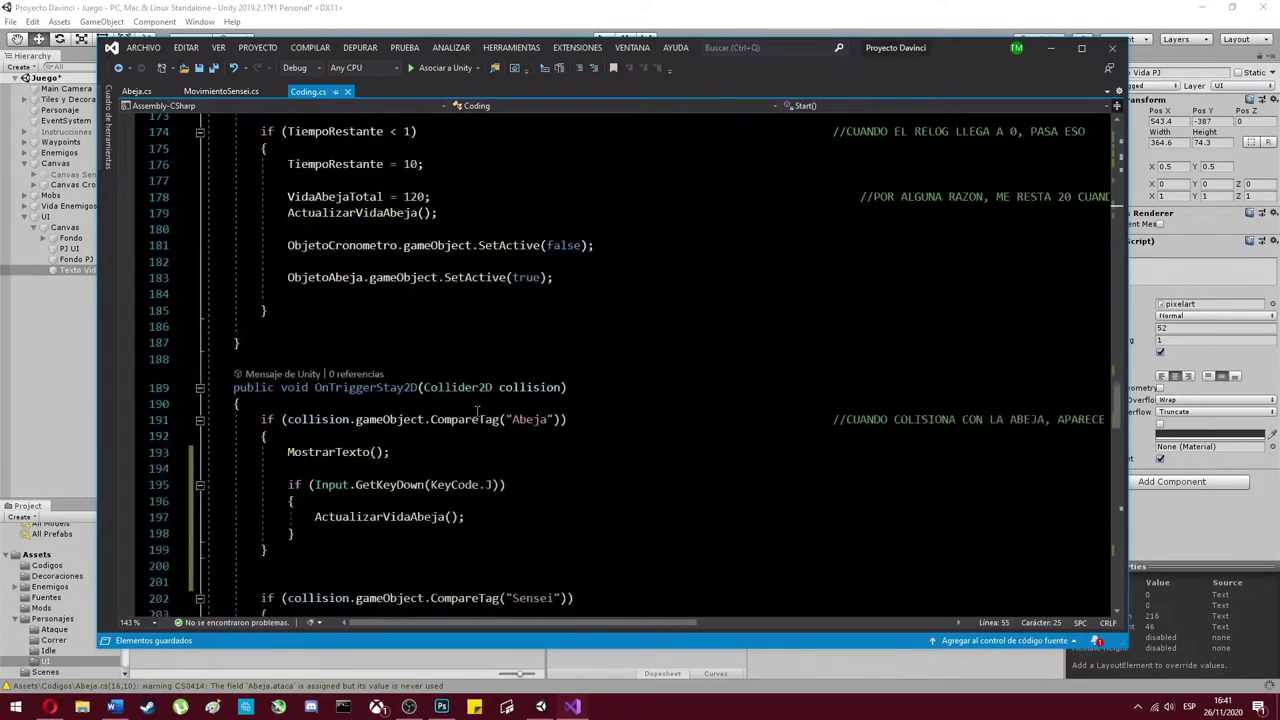
scroll(600, 370, down, 12)
- Select Personaje in Unity, check the console for errors, and start Play mode
click(540, 706)
click(60, 152)
click(60, 110)
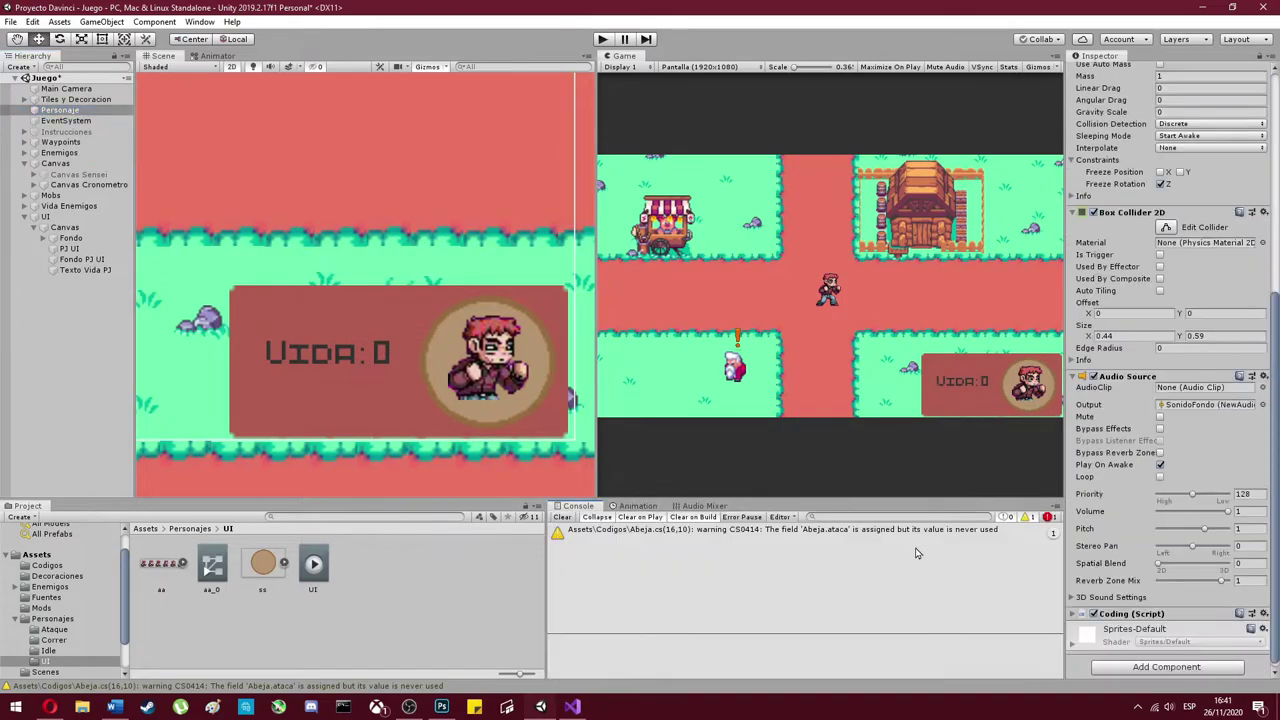
scroll(1085, 428, down, 10)
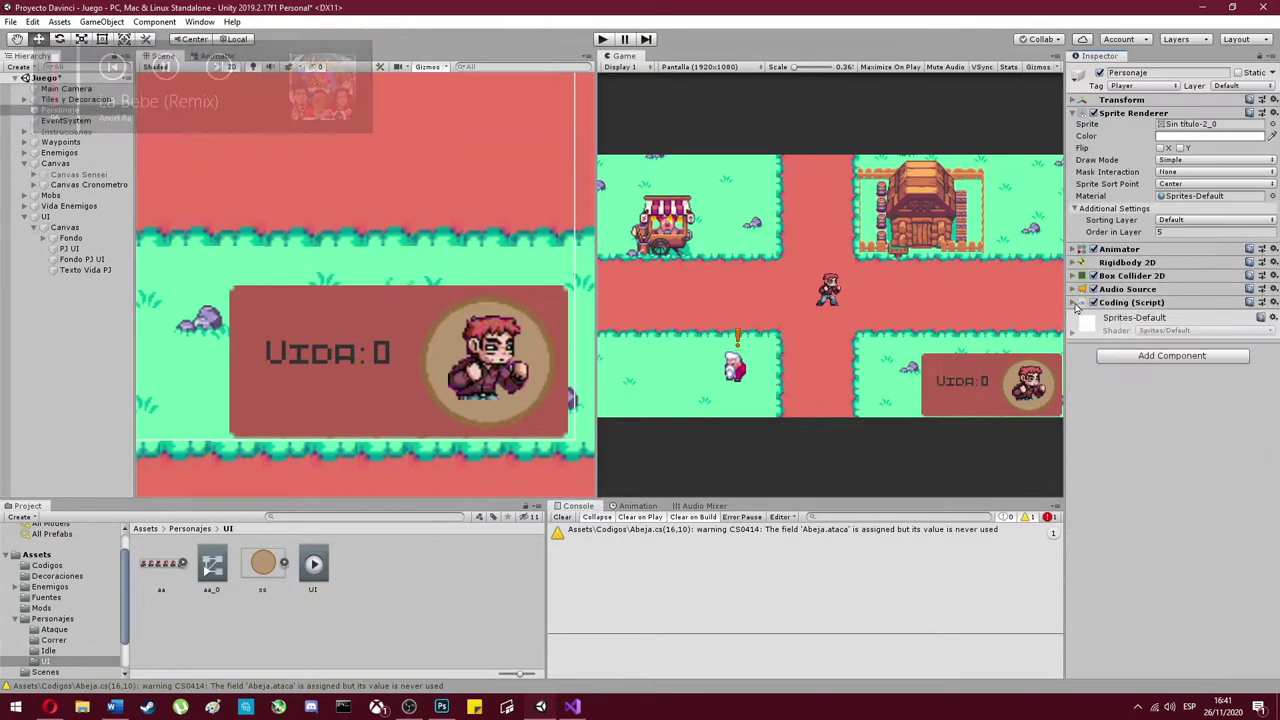
click(598, 39)
- Walk the player left and north toward the river, then stop the game
key(Left)
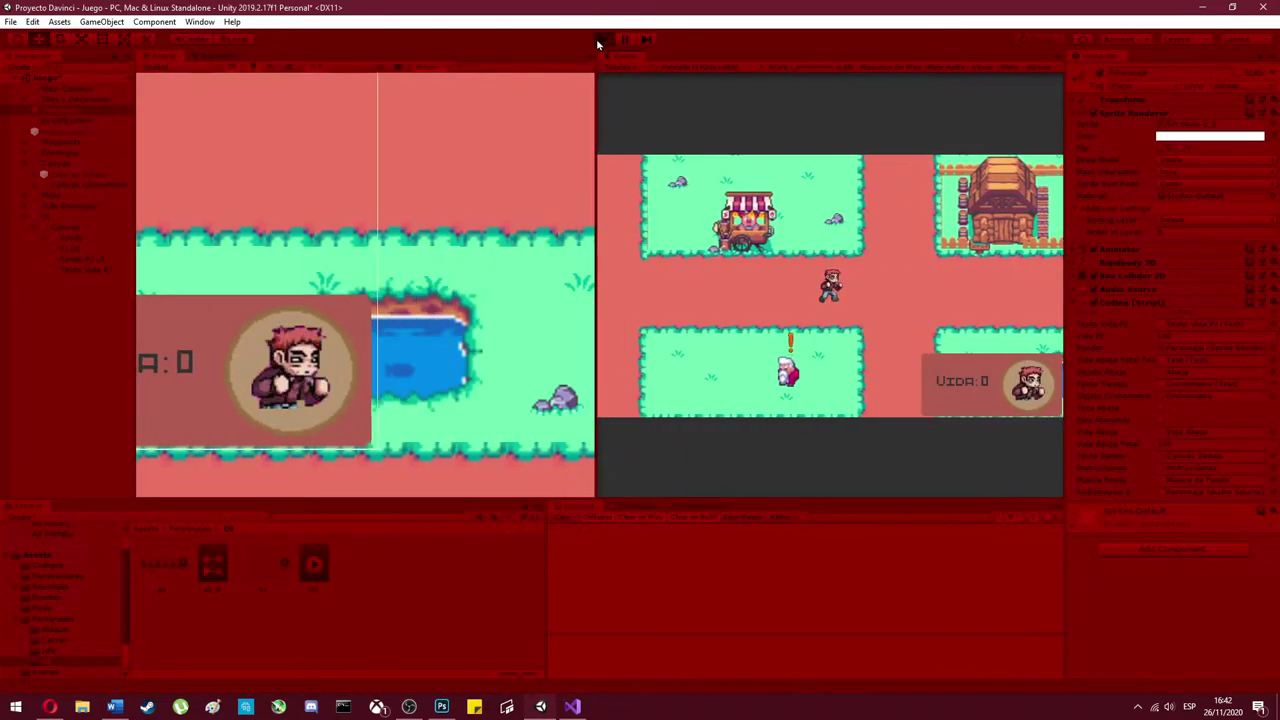
key(Up)
click(598, 39)
- Inspect the text reference's declaration and the Texto Vida PJ object in Unity
key(alt+Tab)
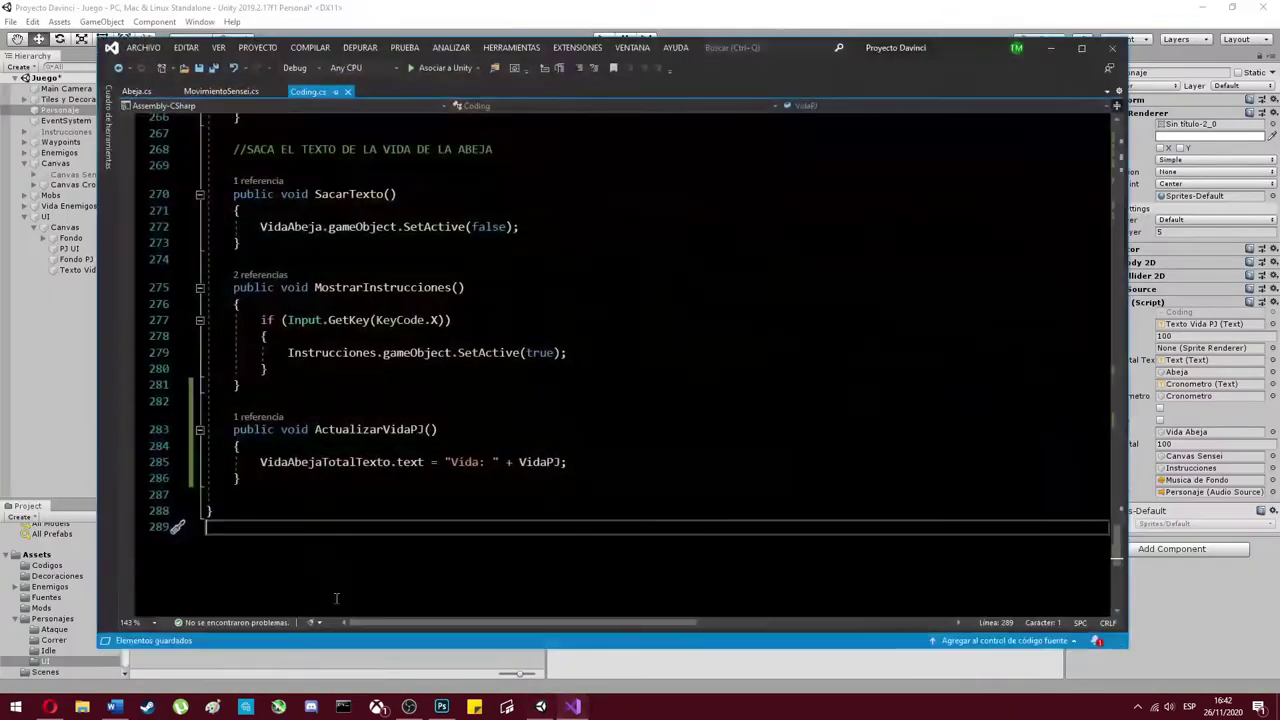
scroll(476, 374, up, 10)
scroll(476, 374, up, 5)
scroll(476, 374, down, 20)
scroll(476, 374, down, 20)
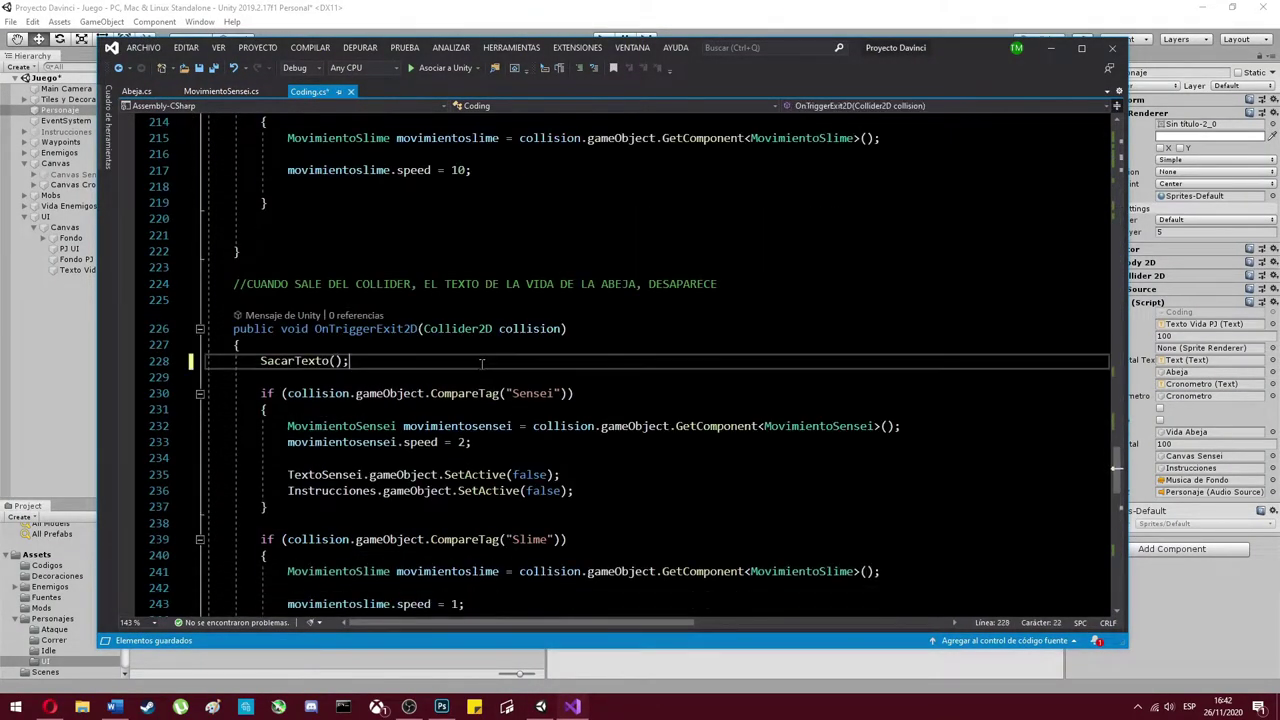
scroll(476, 374, down, 14)
click(326, 406)
key(F12)
key(ctrl+minus)
drag(982, 59, 752, 63)
click(820, 52)
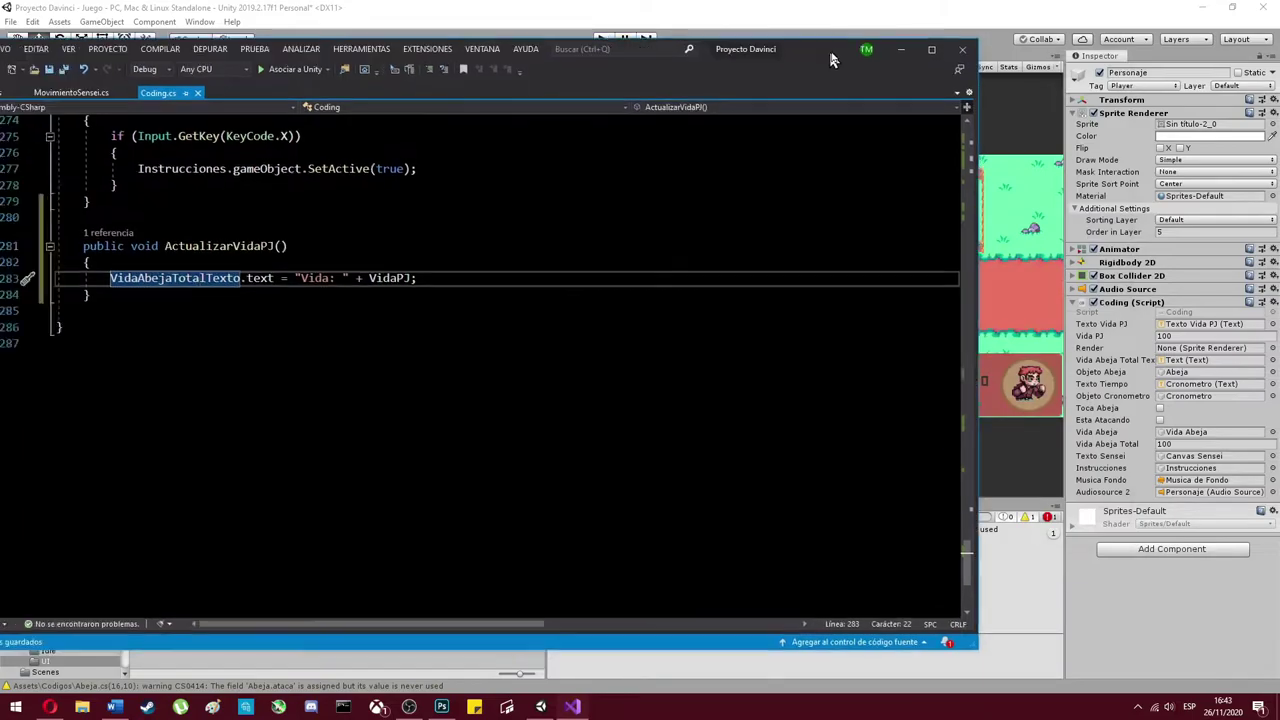
click(100, 271)
key(alt+Tab)
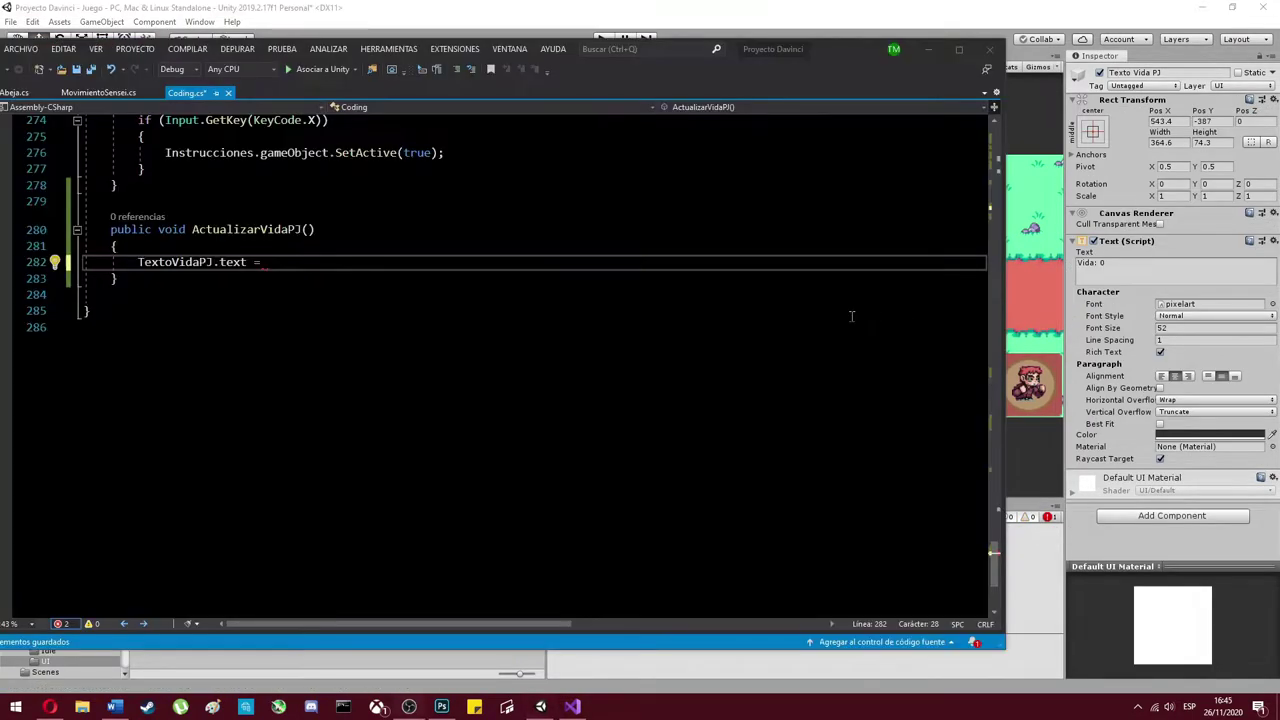
- Append '+ VidaPJ;' to the text line, call ActualizarVidaPJ(); in Start, and save
text(+ VidaPJ;)
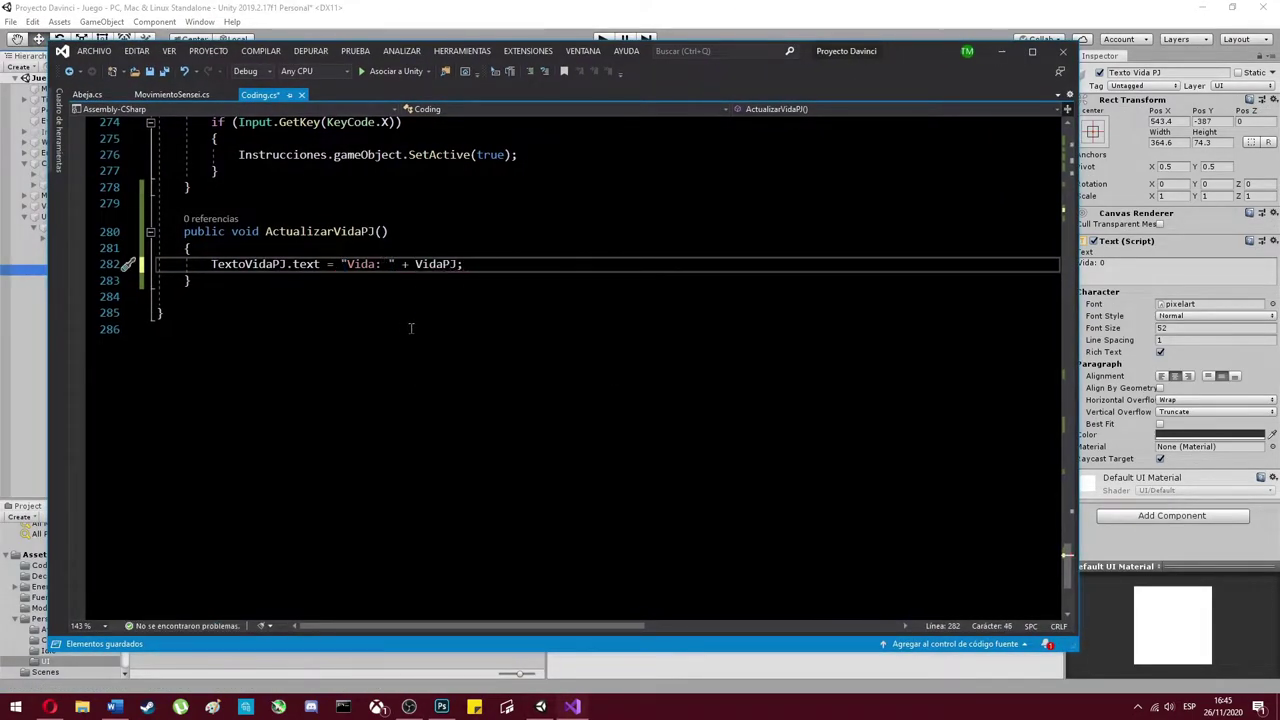
scroll(409, 329, up, 20)
click(466, 500)
text(ActualizarVidaPJ();)
key(ctrl+s)
- Play-test the life text in Unity, then stop the game
key(alt+Tab)
click(606, 40)
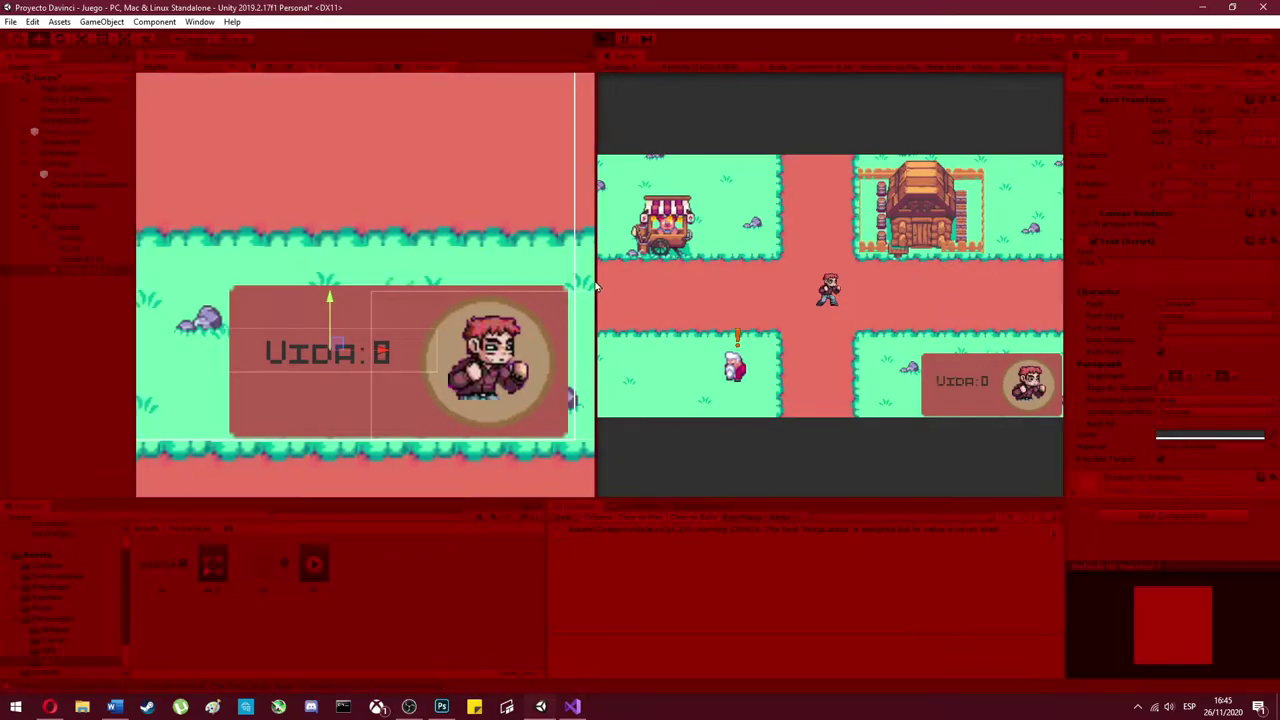
click(606, 40)
- In Abeja.cs, start a 'coding.VidaPJ = coding.' line below the bee's red-tint line
key(alt+Tab)
click(98, 97)
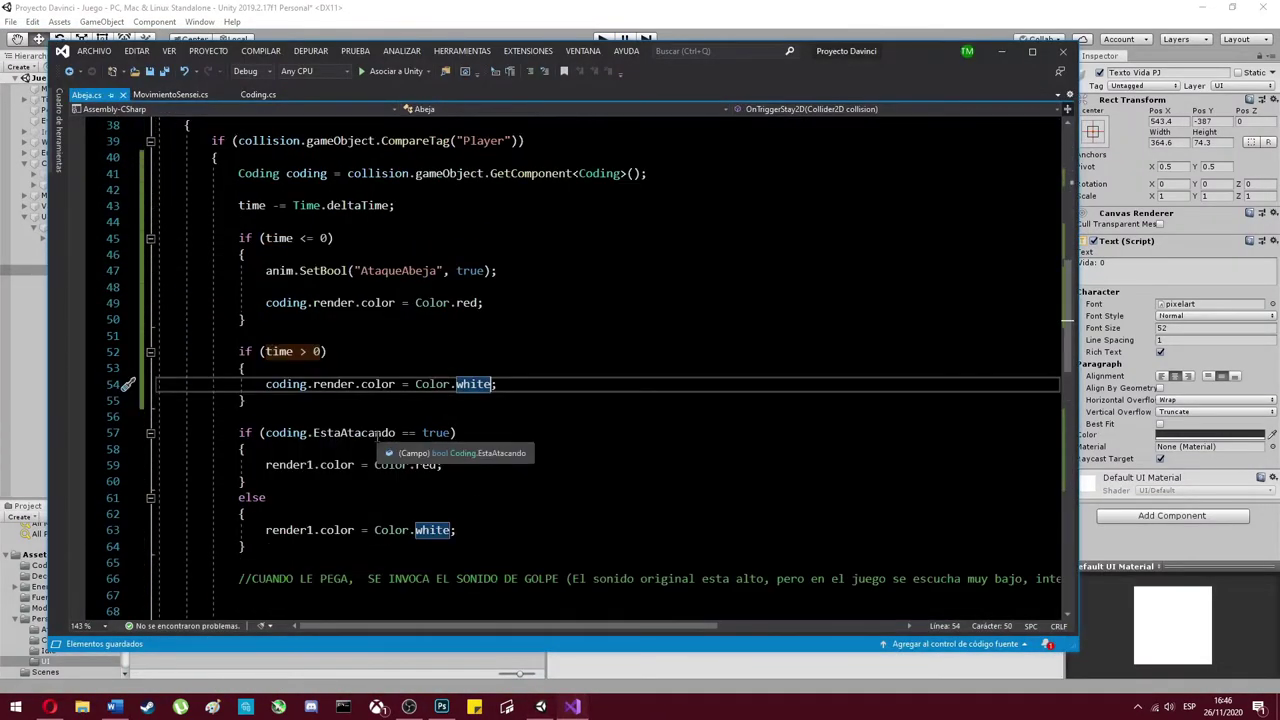
click(512, 306)
key(Return)
text(coding.VidaPJ = coding.)
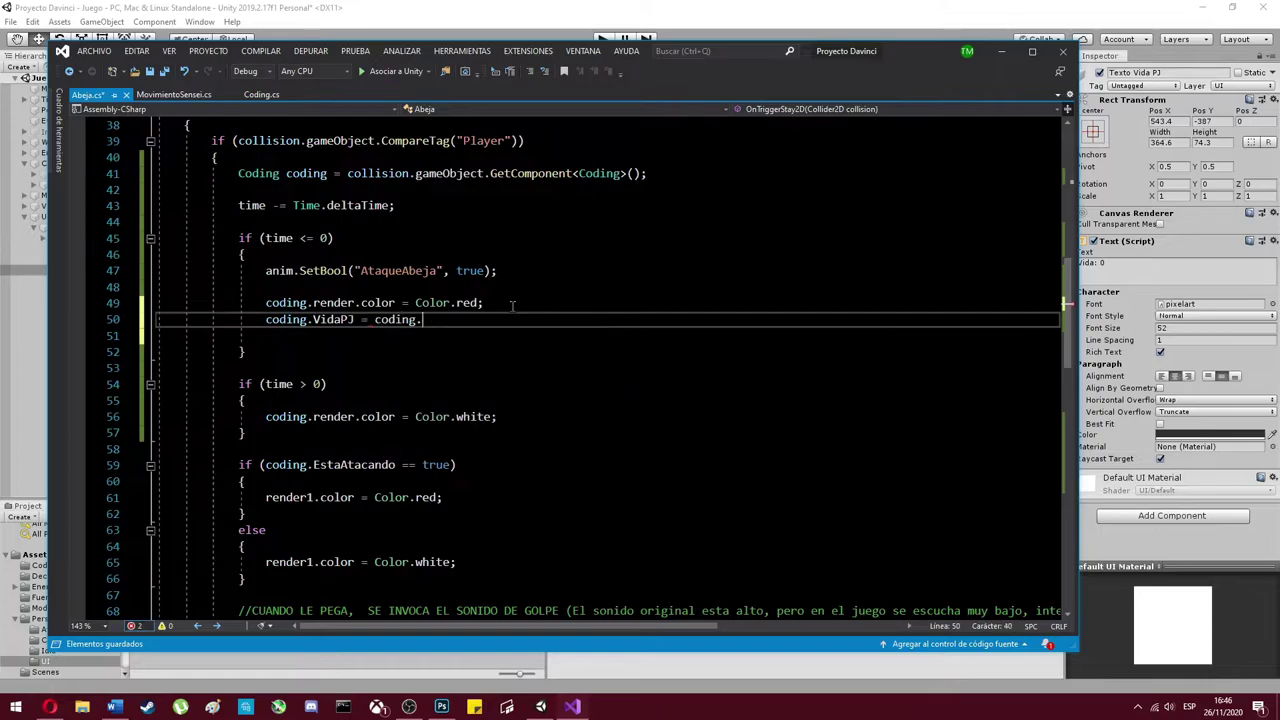
- Select the potion prompt and life texts in Unity and run a quick play test
key(Return)
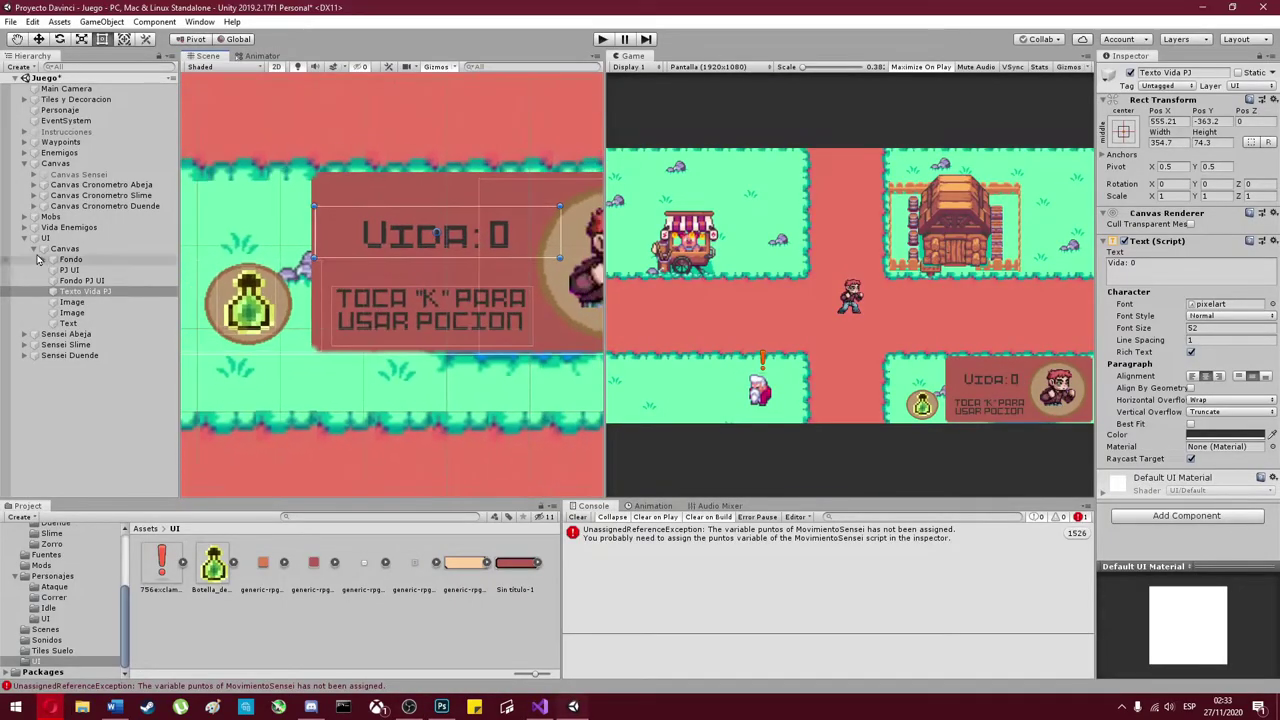
scroll(540, 285, down, 1)
click(540, 281)
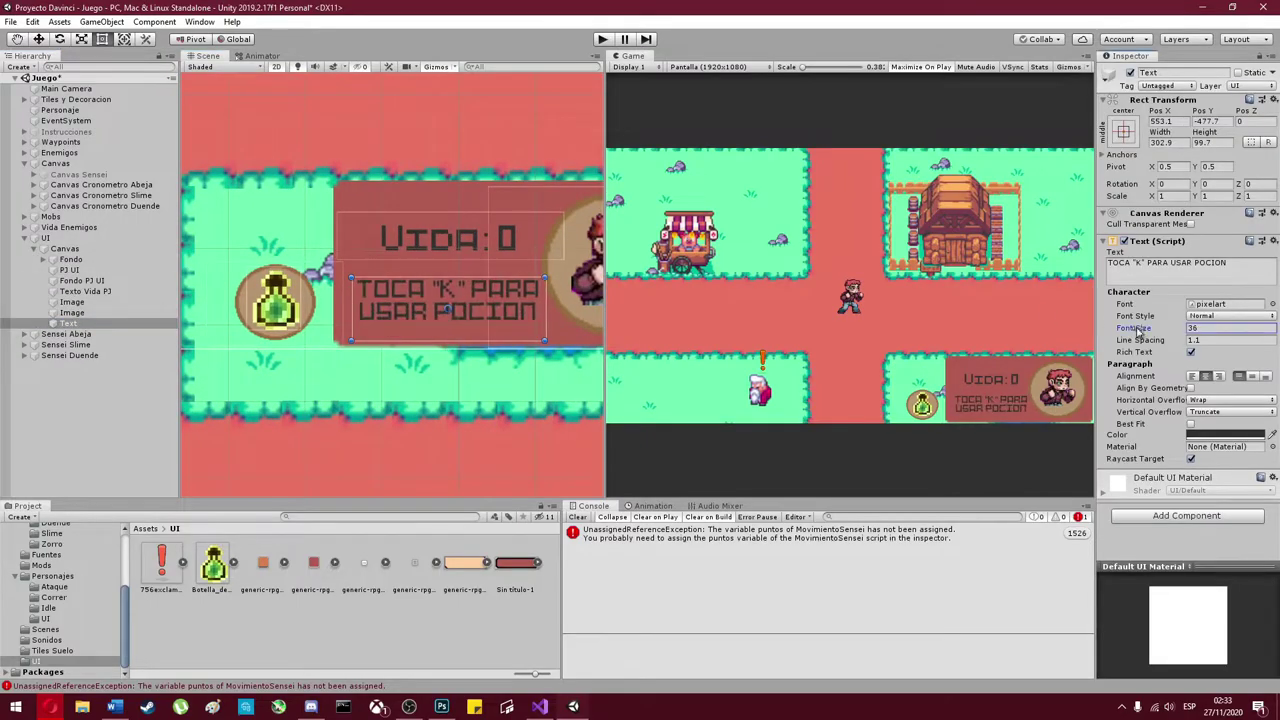
key(f)
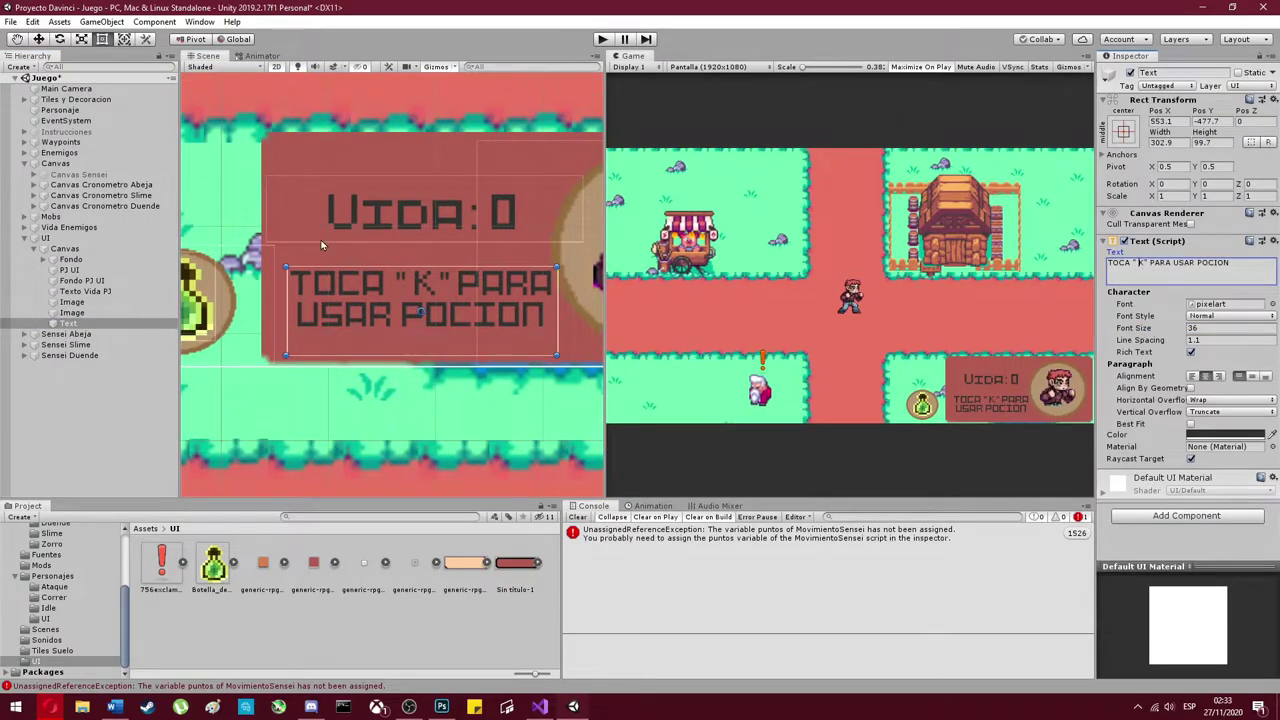
click(426, 203)
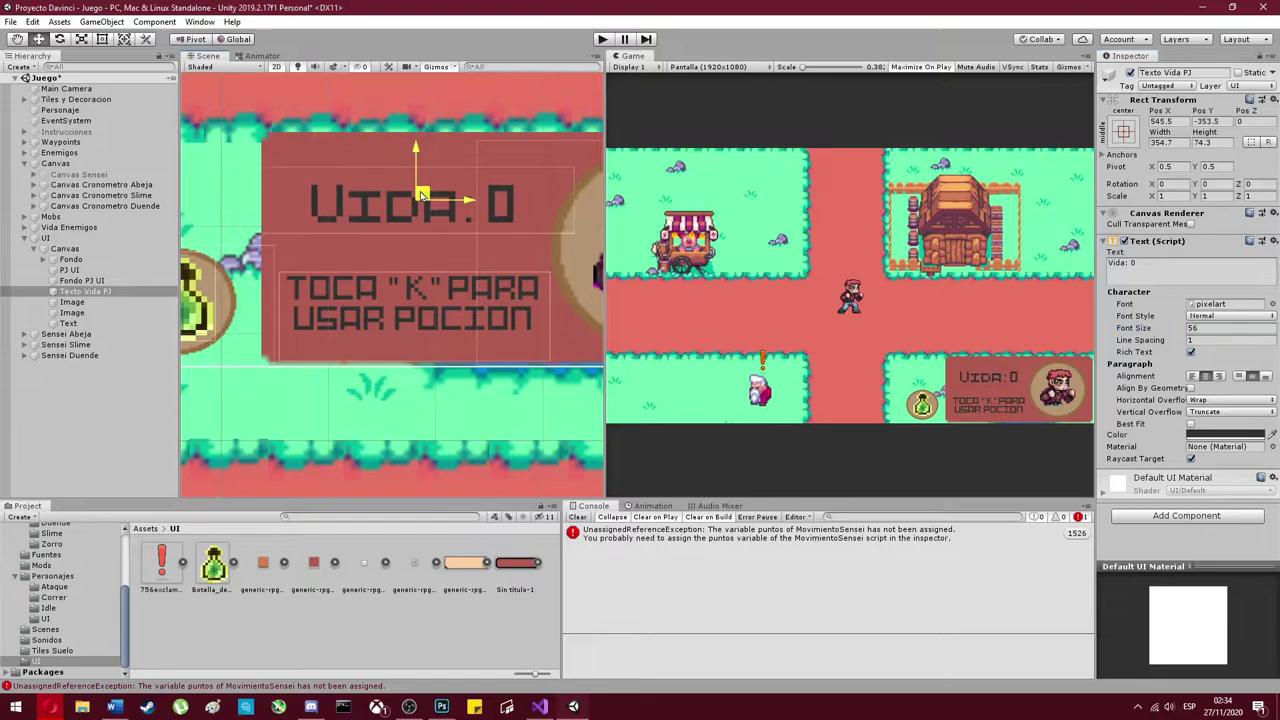
key(ctrl+p)
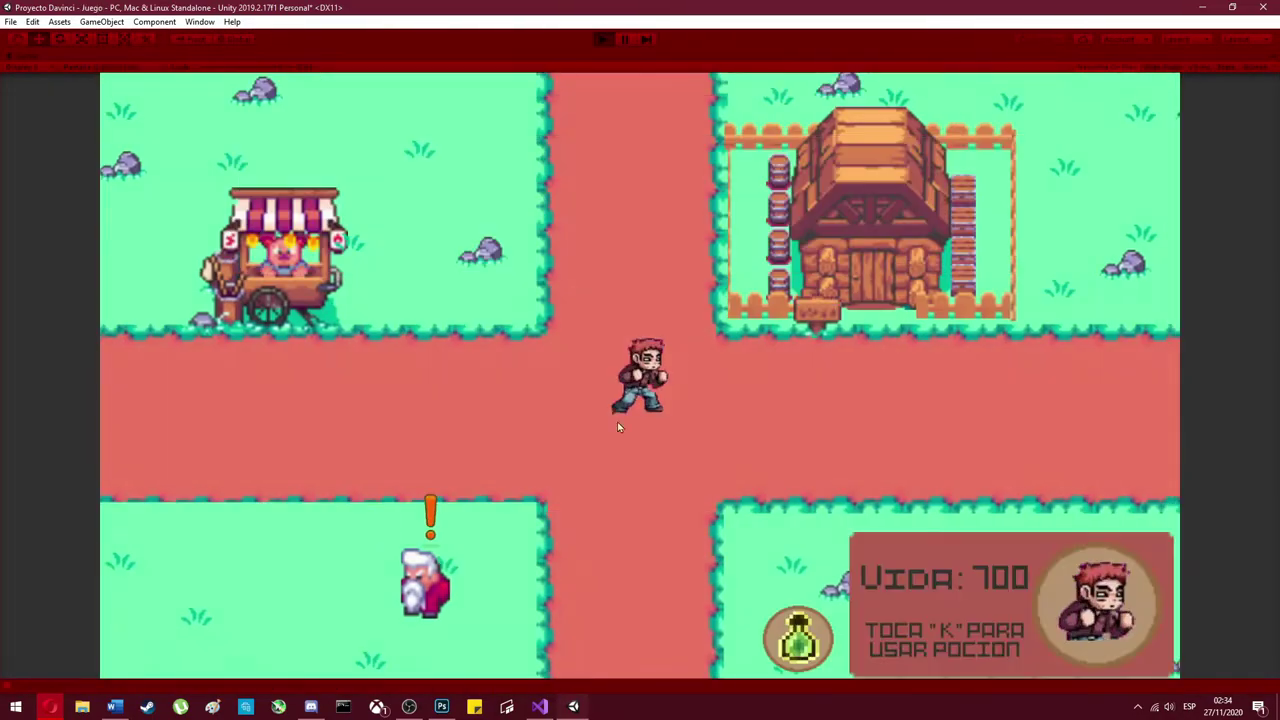
key(ctrl+p)
- Create UI text Cronometro Pocion showing 30 in pixelart font size 69 over the potion
click(1186, 72)
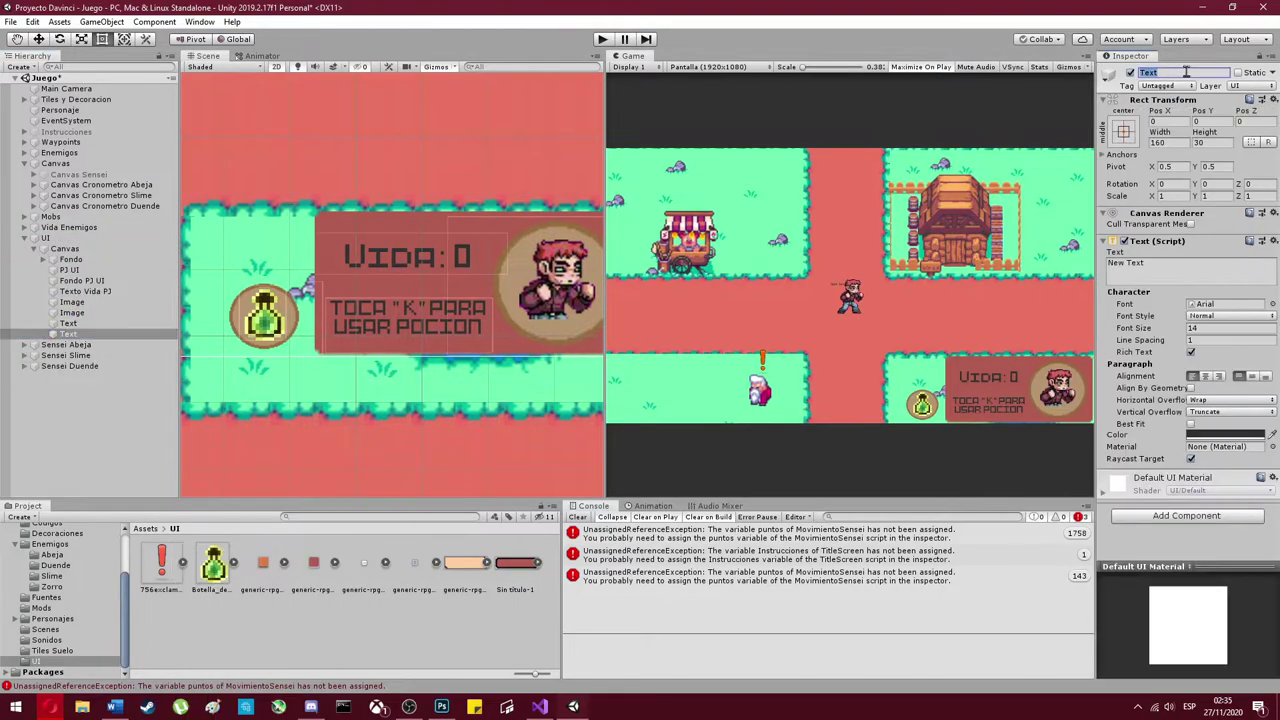
text(Cronometro Pocion)
key(Return)
key(f)
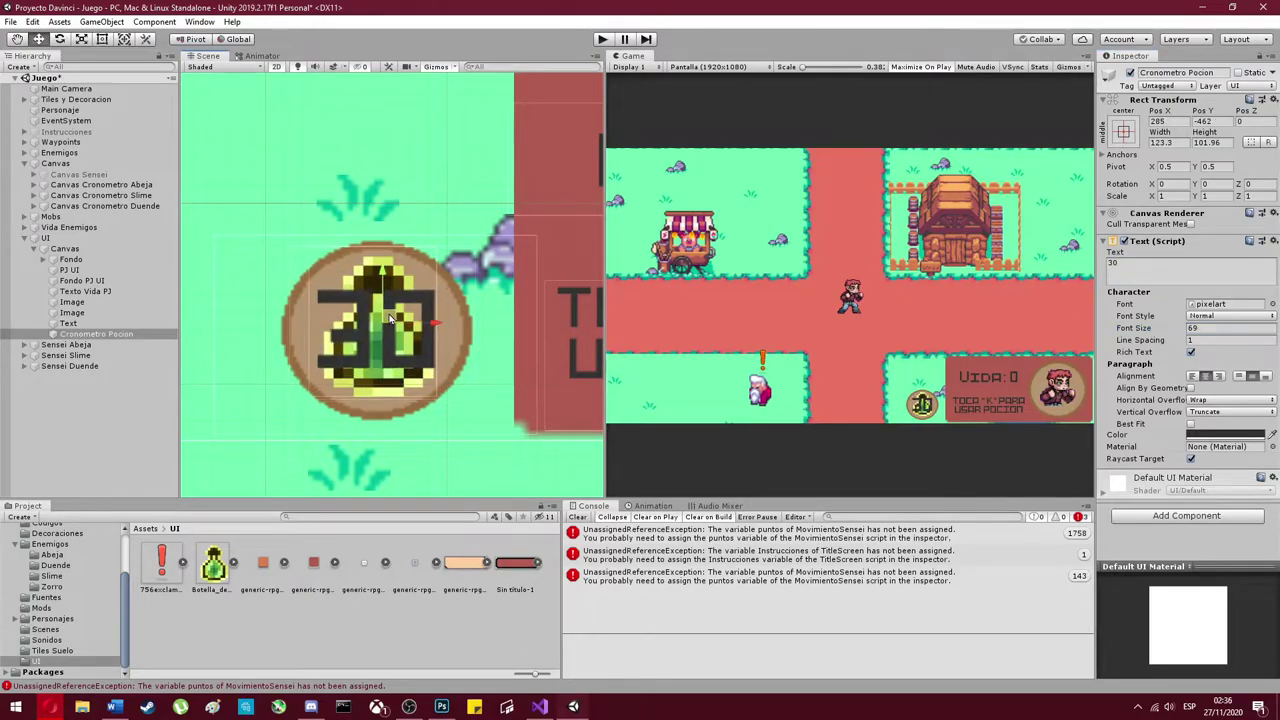
key(alt+Tab)
- Declare public Text fields TextoCronometroUI and ObjetoCronometroUI, and save
scroll(364, 328, up, 20)
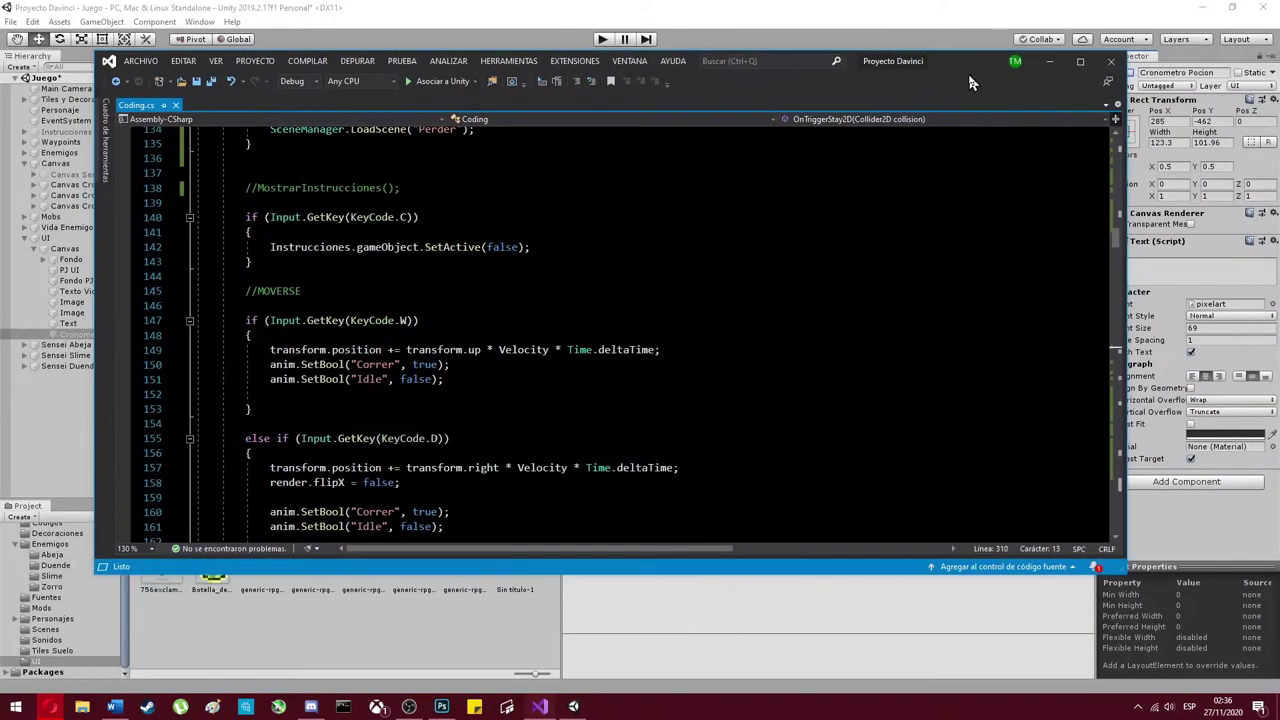
scroll(364, 328, up, 20)
click(364, 328)
text(public TextoCronometroUI)
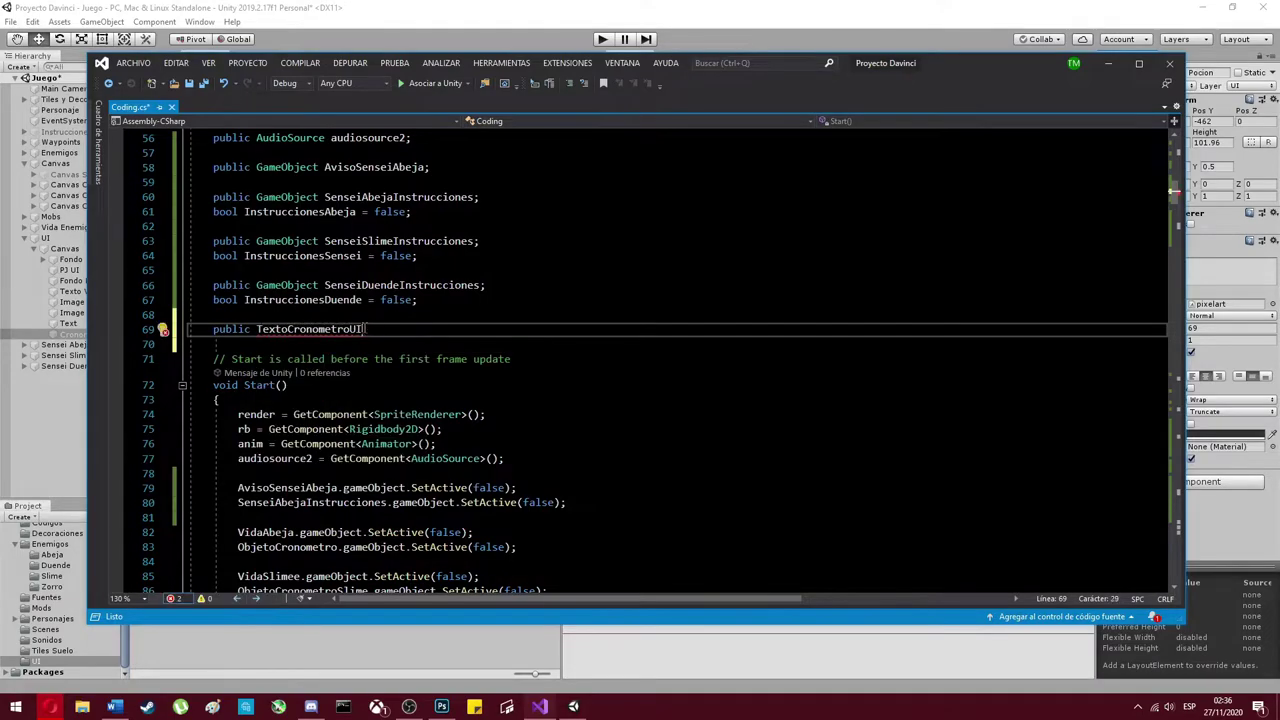
text(Text)
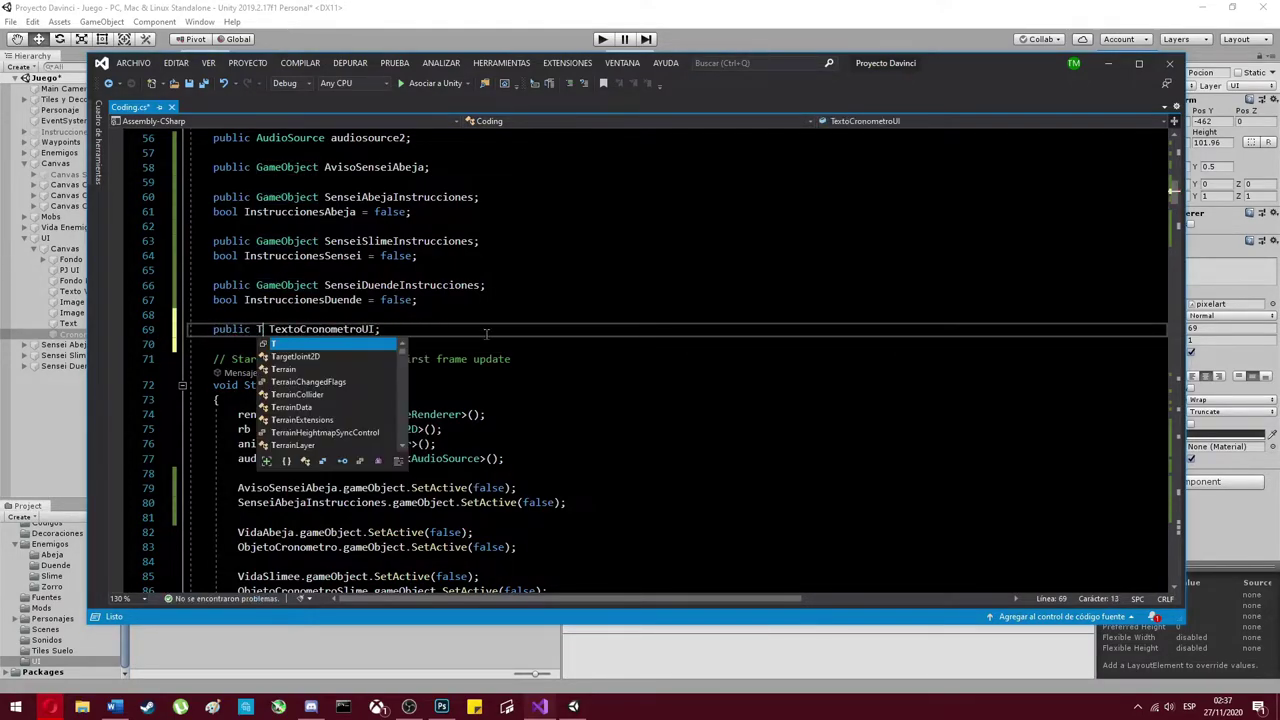
key(End)
key(Return)
text(public Text TextoCronometroUI;)
text(Objeto)
scroll(427, 490, up, 3)
key(ctrl+s)
- Declare a float timeUI and insert an if block skeleton at the start of Update
click(310, 477)
text(float)
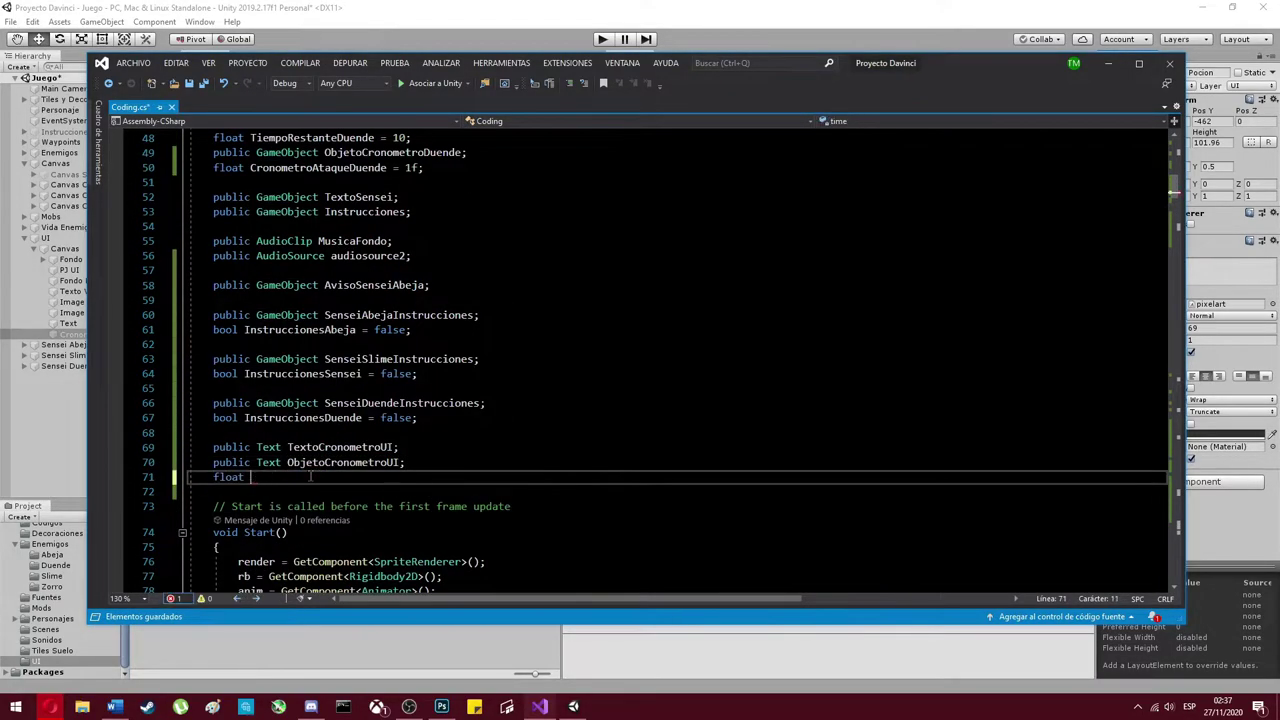
scroll(310, 477, down, 5)
scroll(316, 426, down, 8)
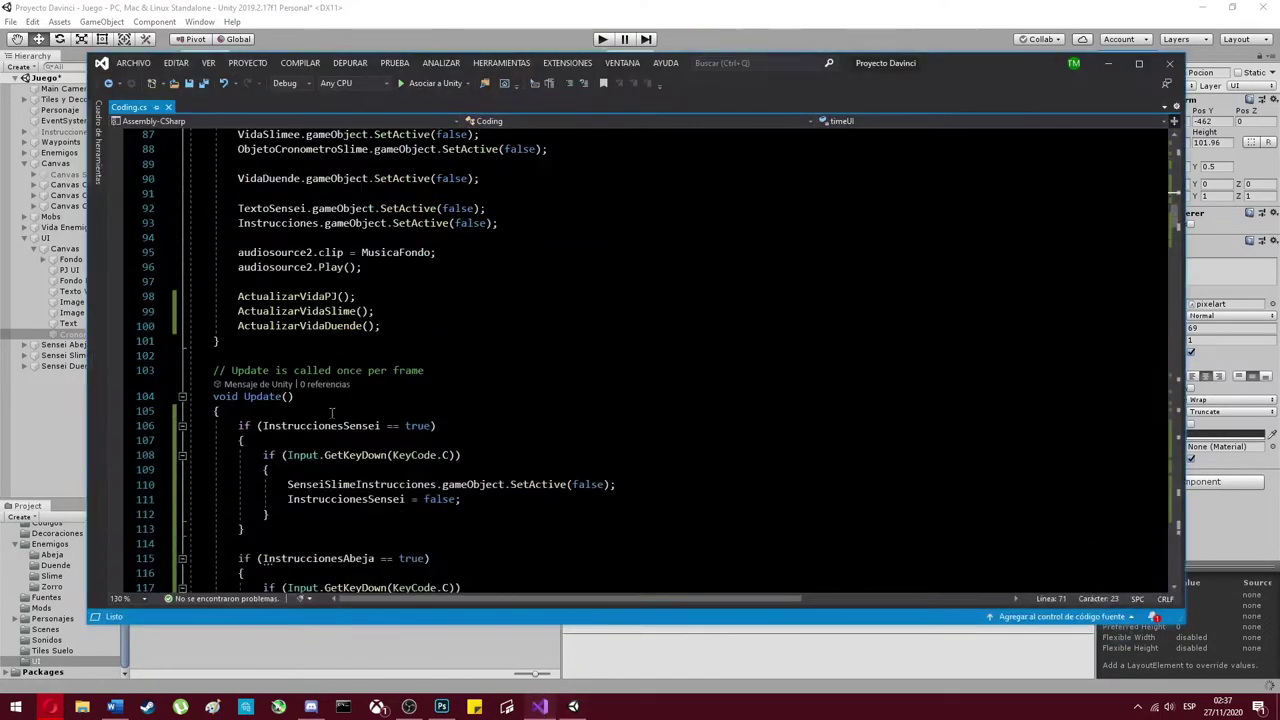
click(316, 426)
text(if)
key(Tab)
key(Tab)
- Make holding K run 'VidaPJ = VidaPJ + 25' and save the script
text(Input.GetKey(KeyCode.)
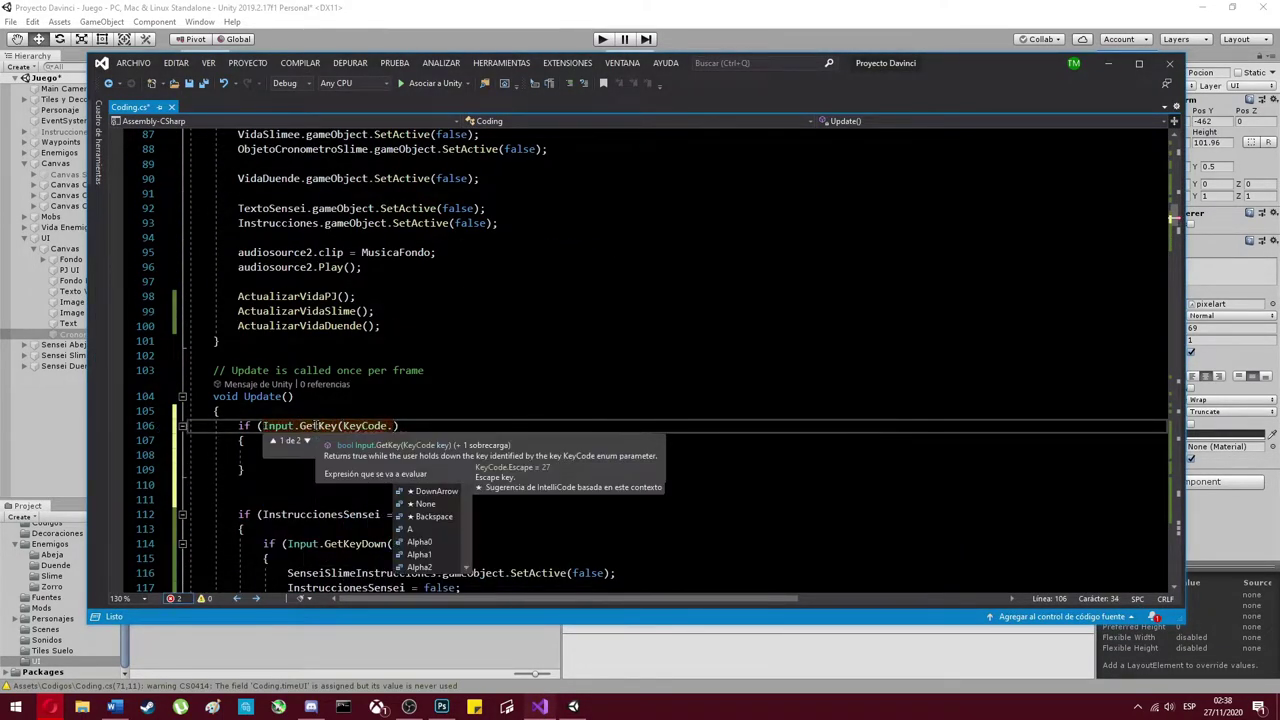
text(K))
key(Return)
text(VidaPJ)
key(Tab)
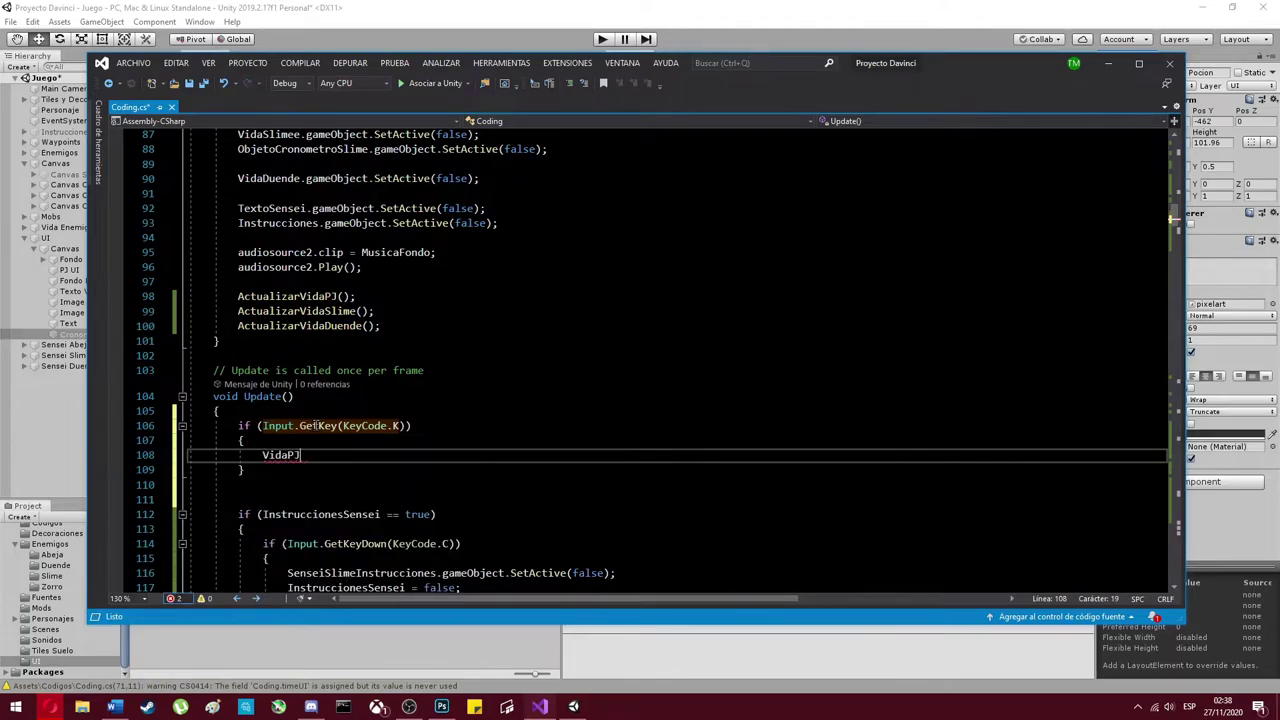
text( = VidaPJ + 50;)
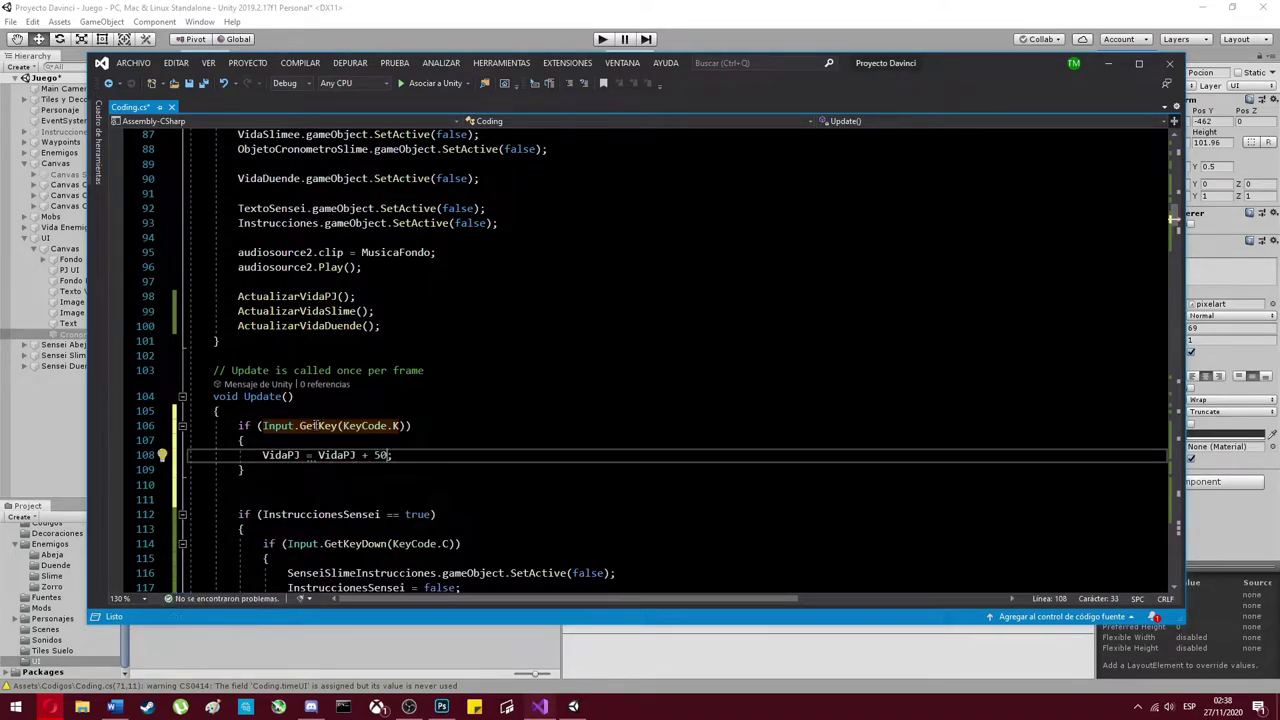
key(BackSpace)
key(BackSpace)
text(25)
key(ctrl+s)
- Check the new UI text object, then declare a public GameObject PosionUI field
key(alt+Tab)
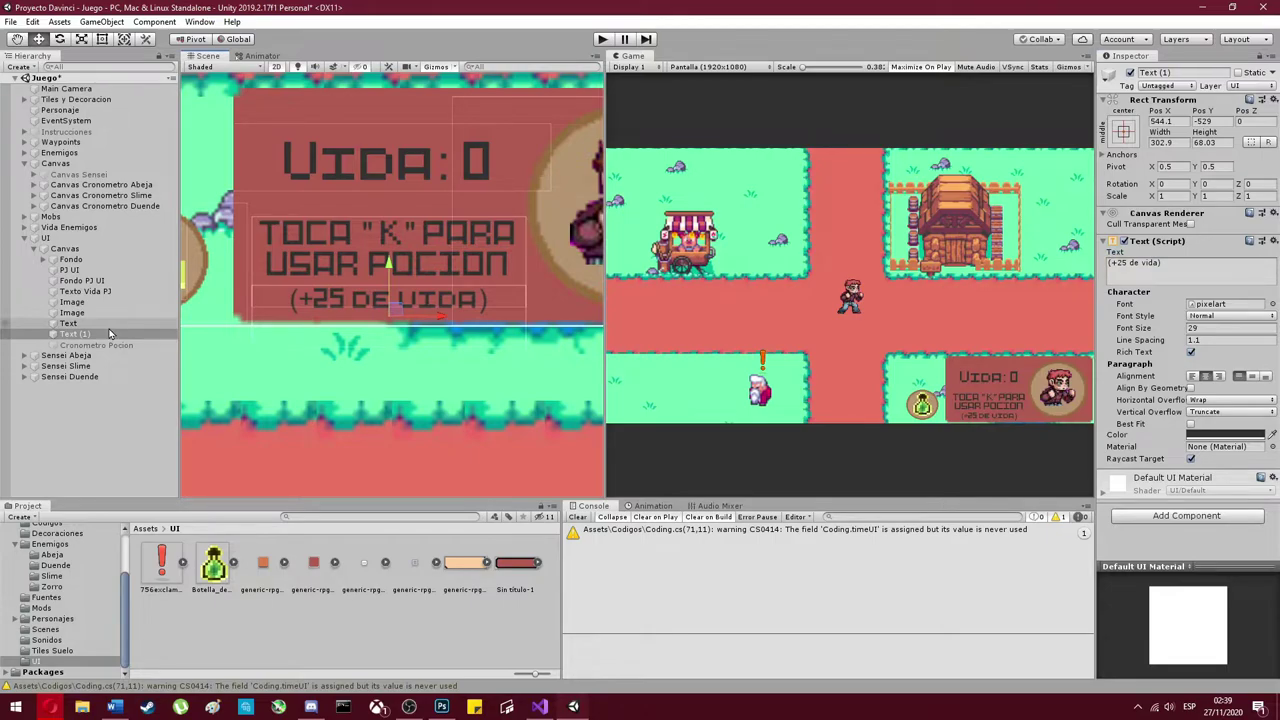
click(70, 343)
key(alt+Tab)
scroll(640, 350, up, 10)
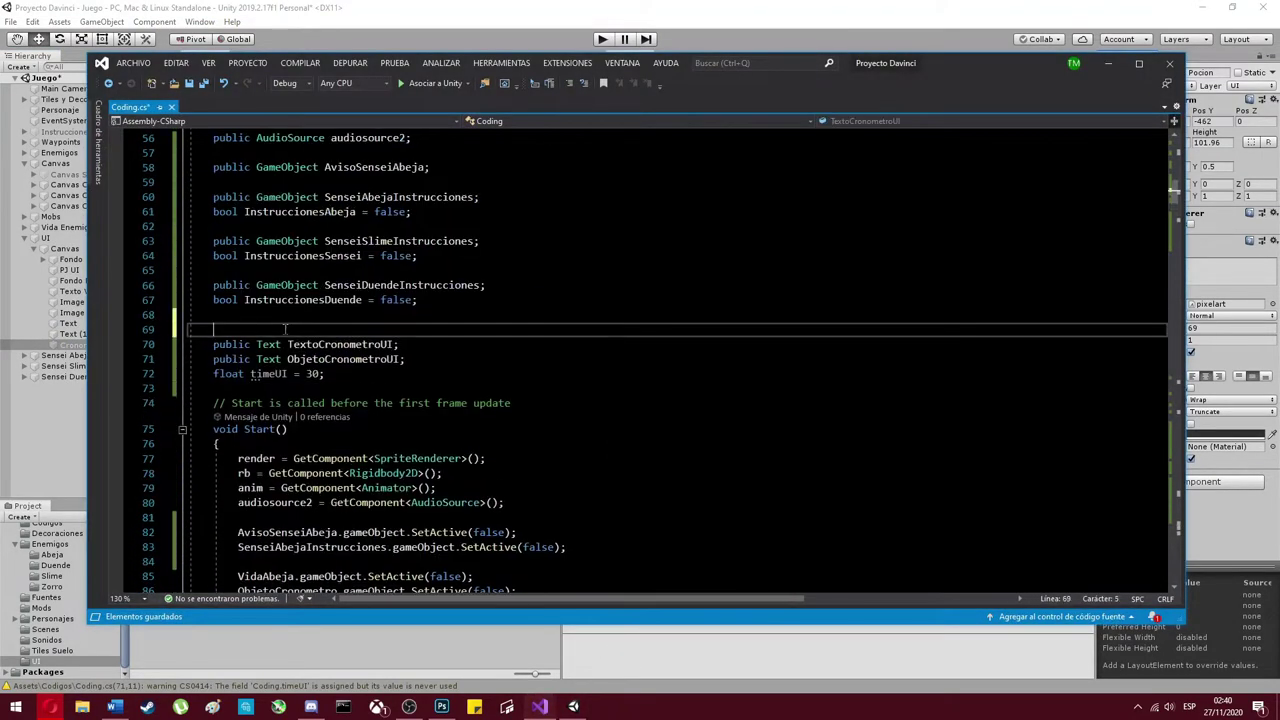
text(public ga PosionUI;)
scroll(445, 443, down, 5)
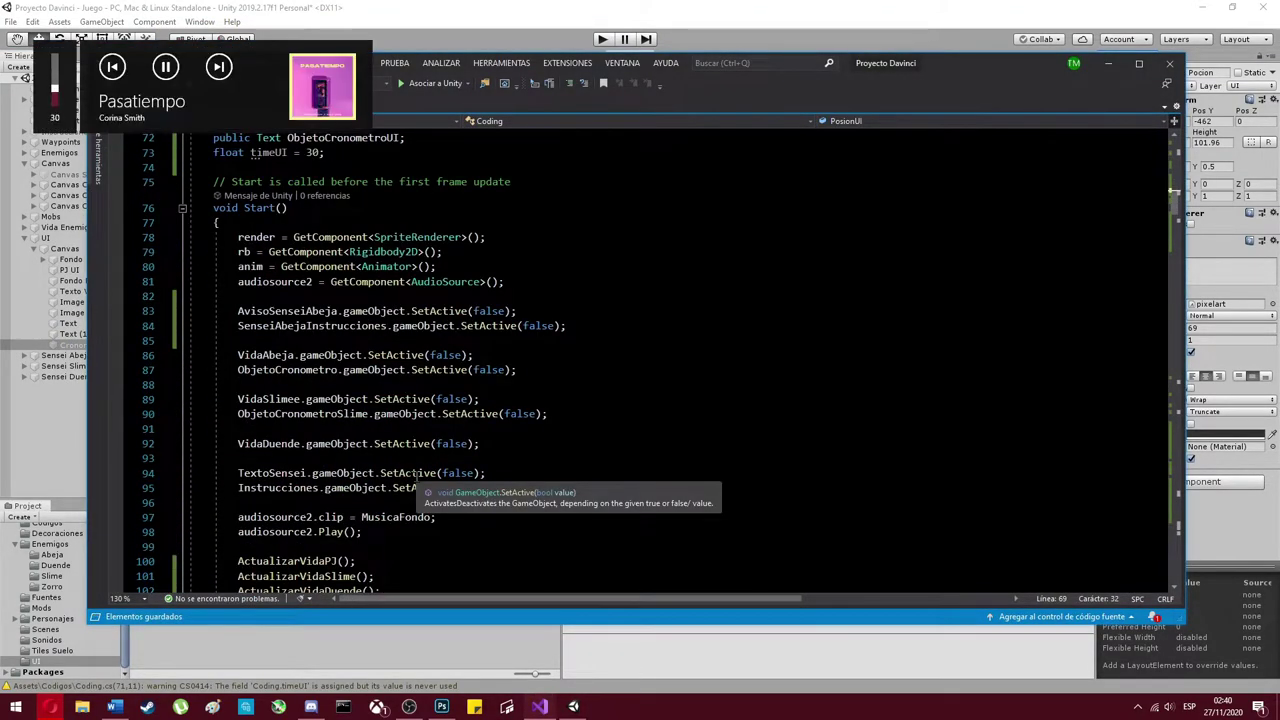
scroll(445, 443, up, 3)
scroll(445, 443, down, 3)
- Begin the PosionUI activation line in Start, then select Personaje in Unity
click(312, 297)
key(Return)
key(Return)
click(312, 314)
text(posi)
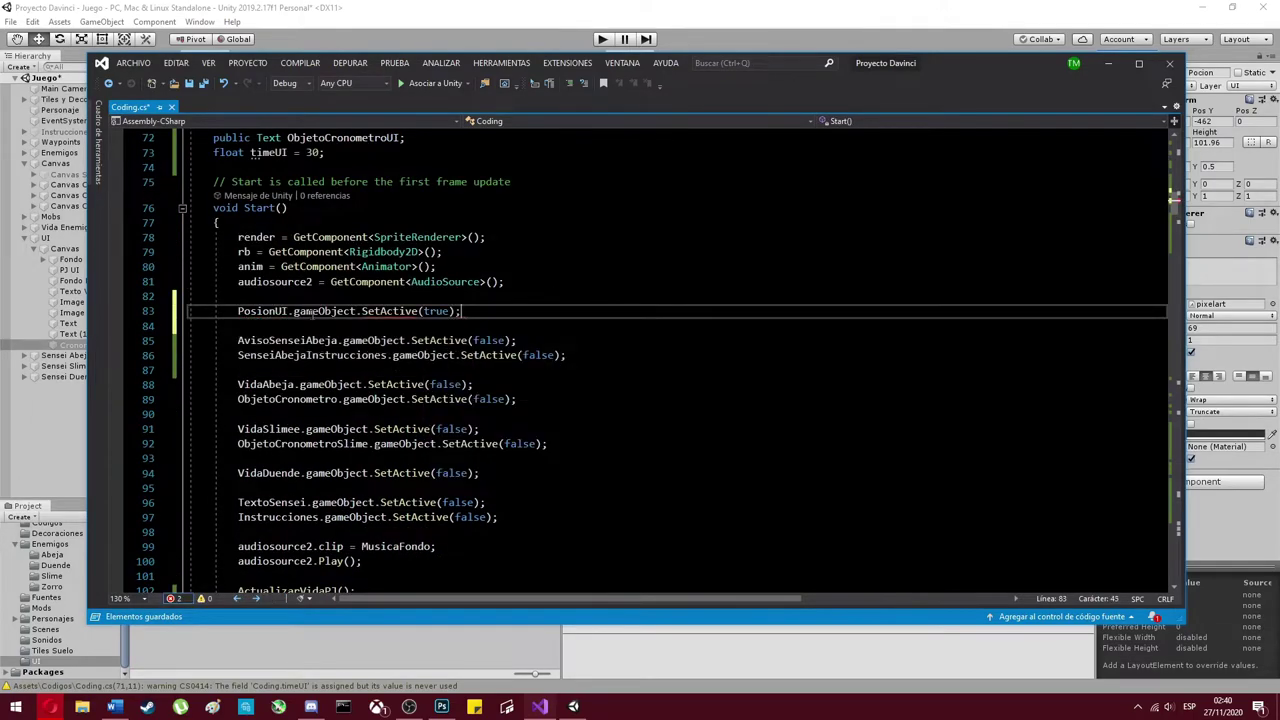
key(alt+Tab)
click(79, 112)
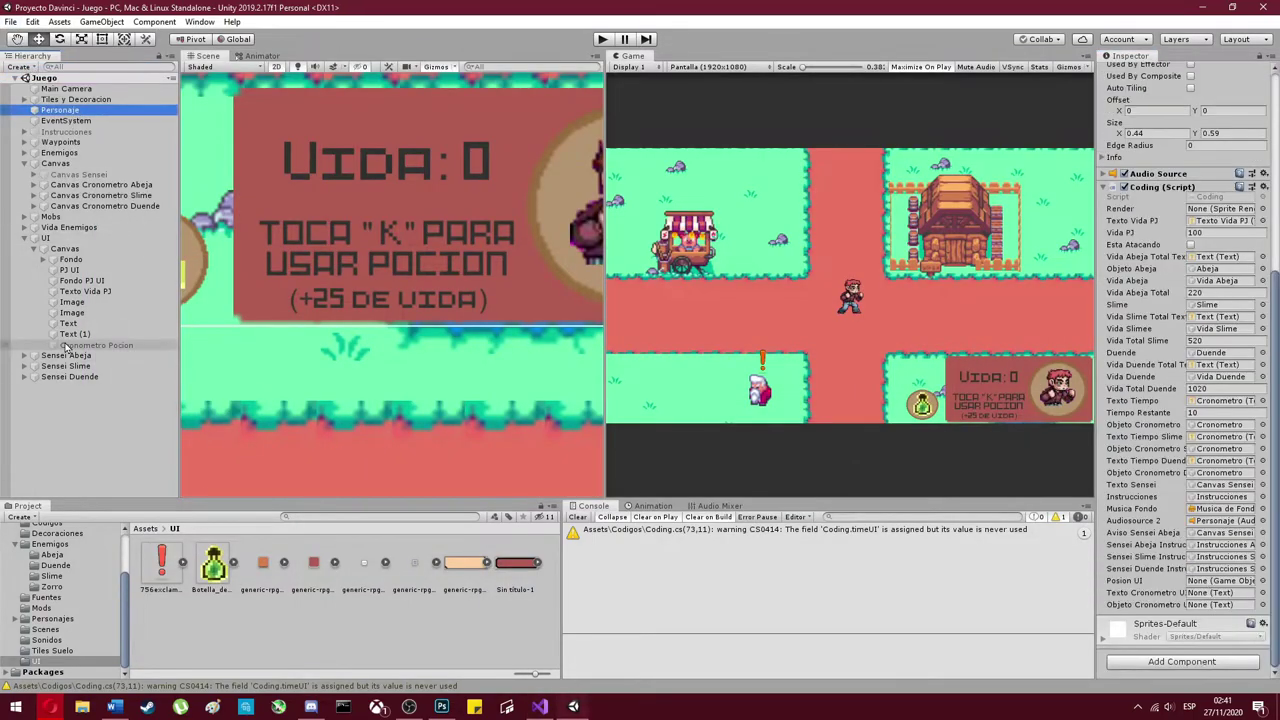
- Rename the potion image to Posion and check the Posion UI slot in Personaje's Coding script
double_click(6, 315)
click(79, 112)
scroll(1190, 400, down, 5)
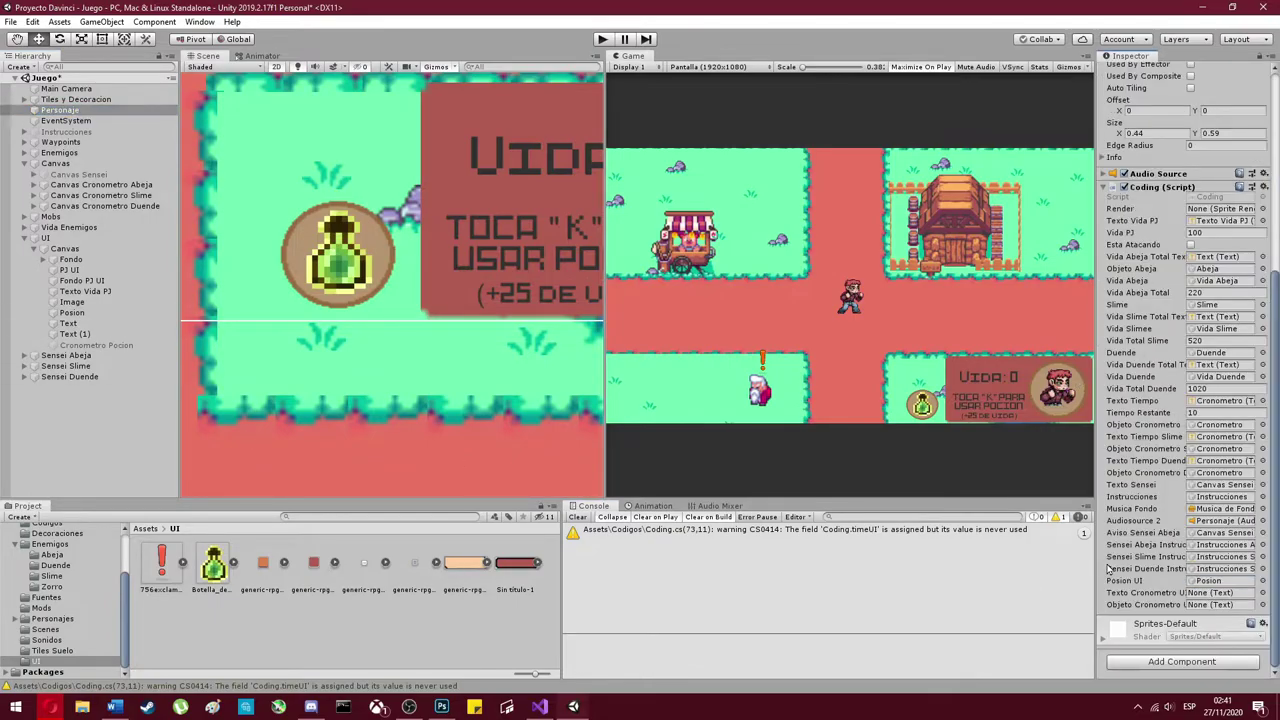
scroll(1190, 400, down, 5)
key(alt+Tab)
key(alt+Tab)
click(79, 336)
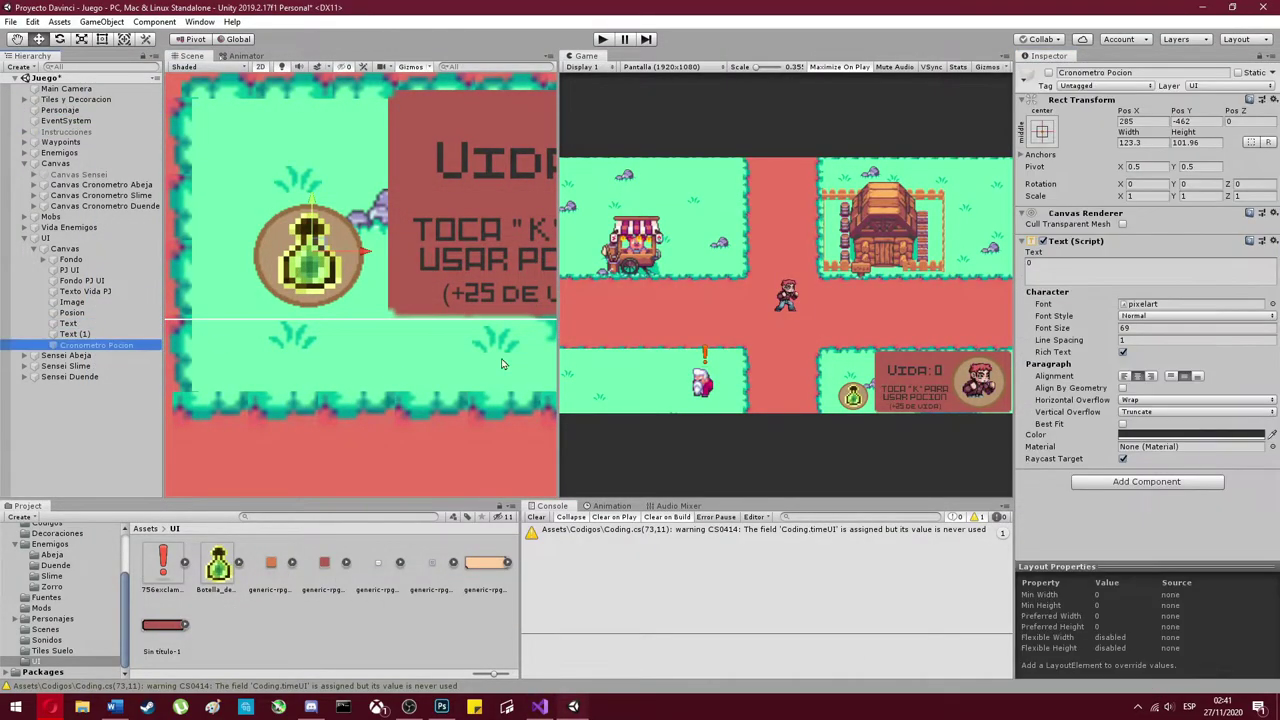
click(60, 110)
key(alt+Tab)
- Add PosionUI.gameObject.SetActive(false) to the K block and begin a timer line below it
text(Pos)
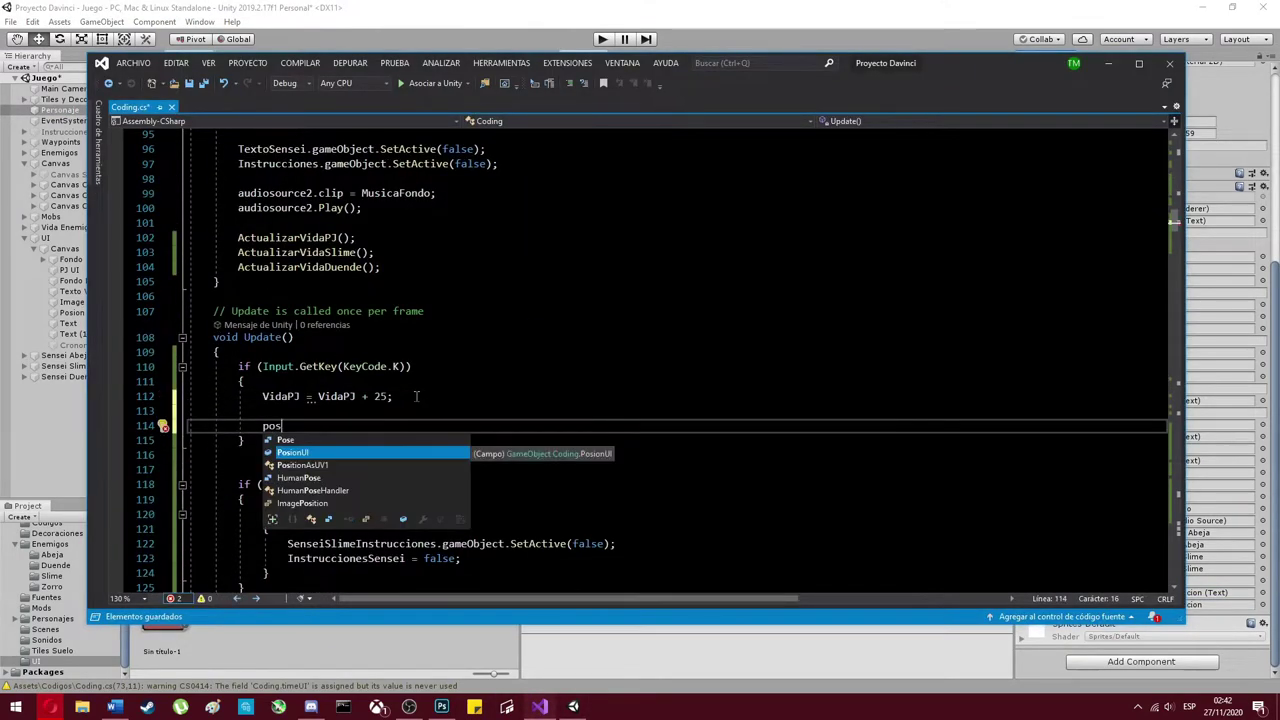
text(ionUI.gameObject.SetActive(false);)
key(Return)
text(timeUI = Time.deltaTime;)
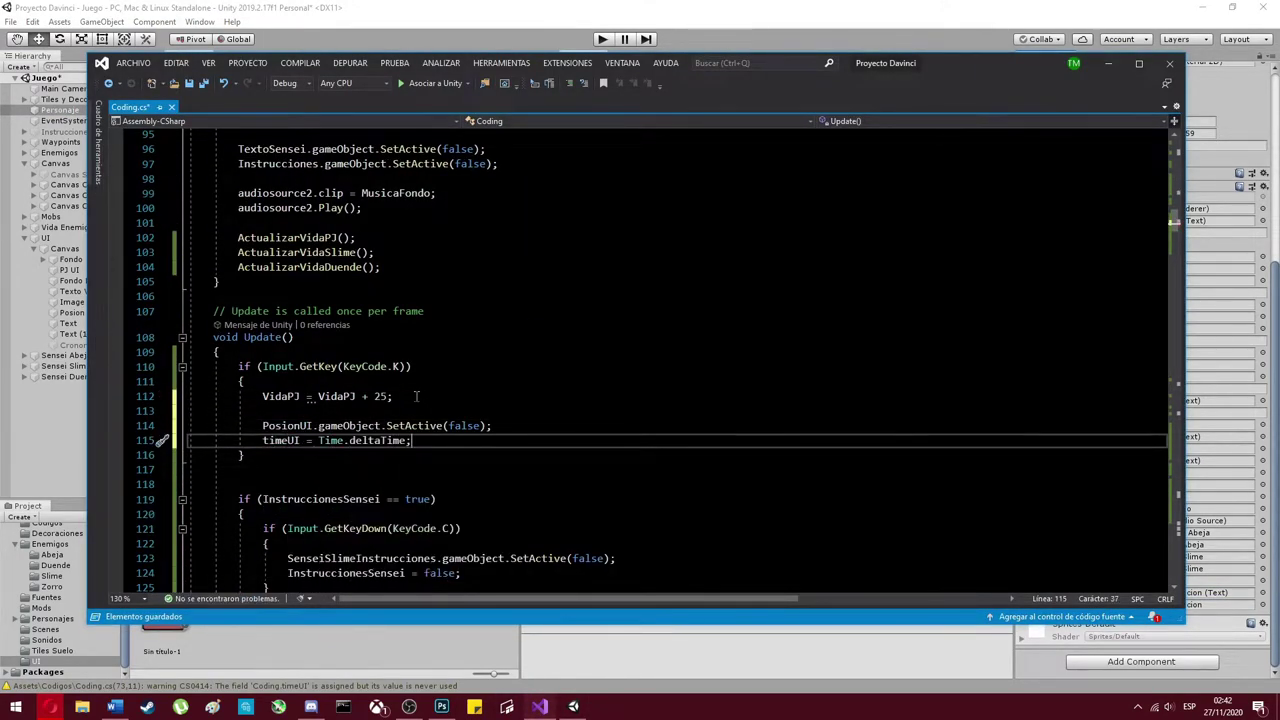
key(Return)
key(Return)
- Move the bee clock lines into the potion block and adapt them to timeUI and TextoCronometroUI
scroll(380, 396, down, 20)
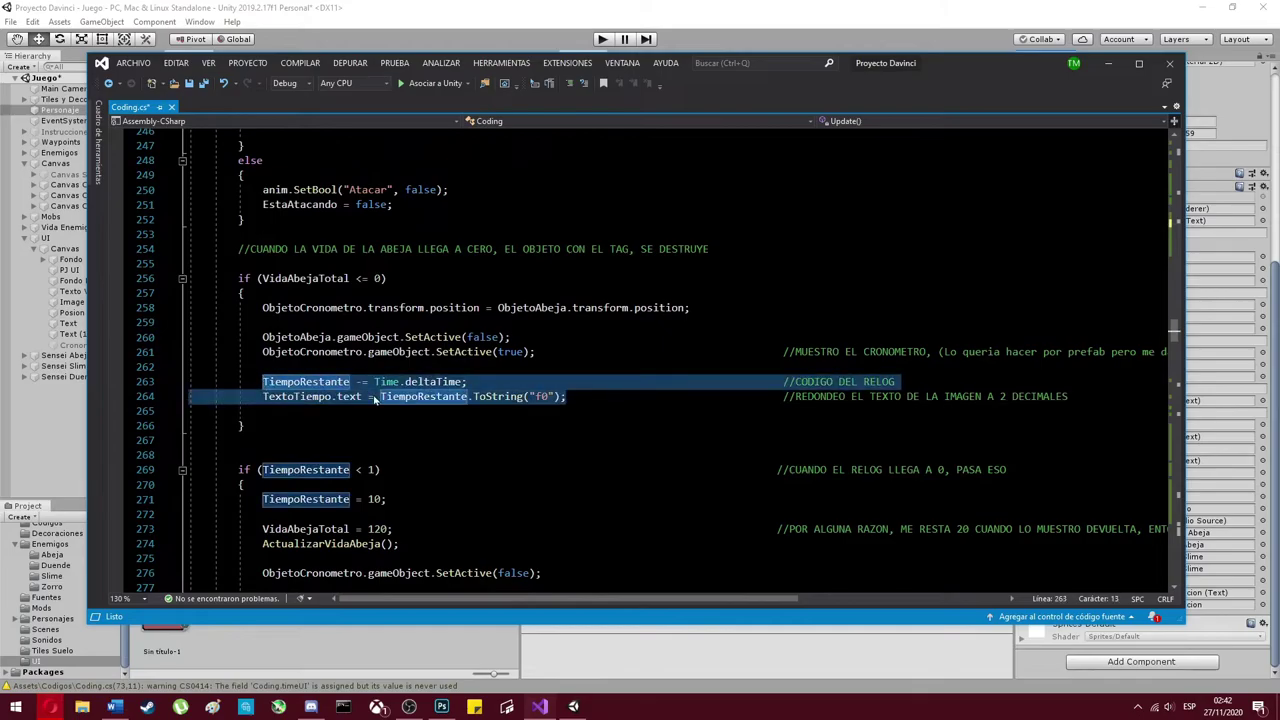
key(ctrl+x)
key(ctrl+minus)
key(ctrl+v)
scroll(338, 425, down, 15)
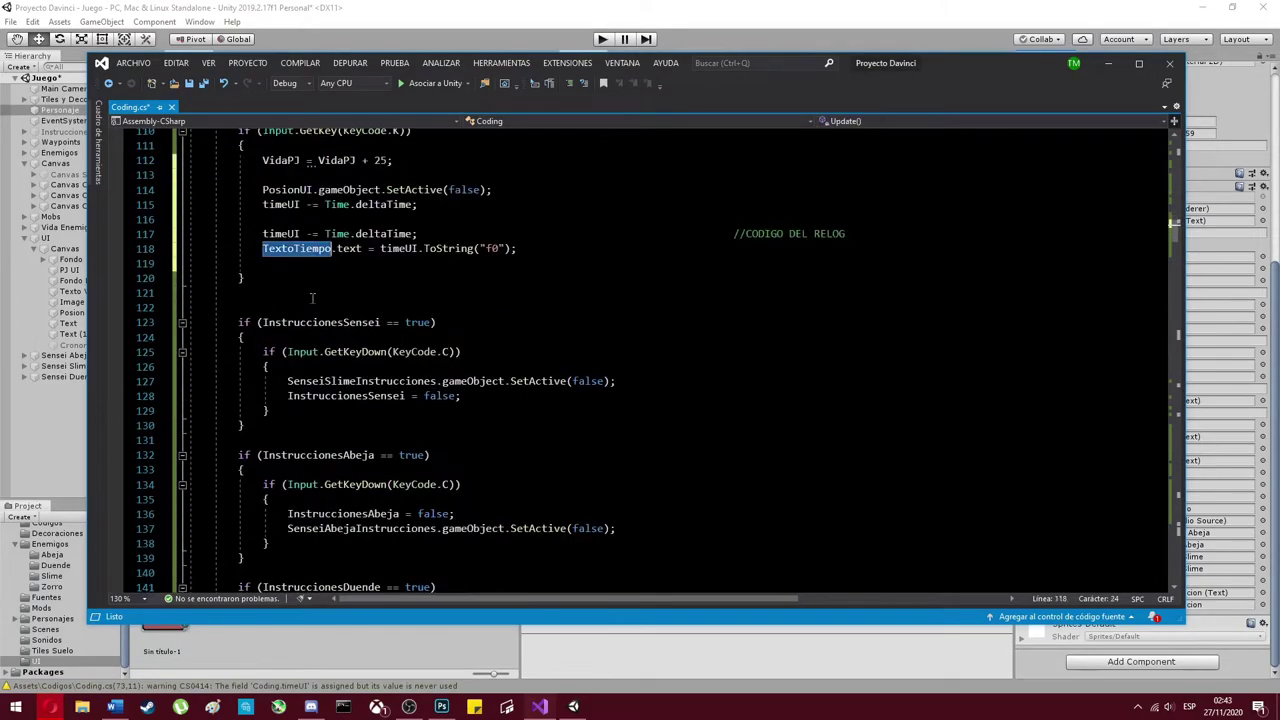
scroll(345, 381, up, 3)
double_click(345, 370)
scroll(400, 390, down, 15)
scroll(400, 395, down, 20)
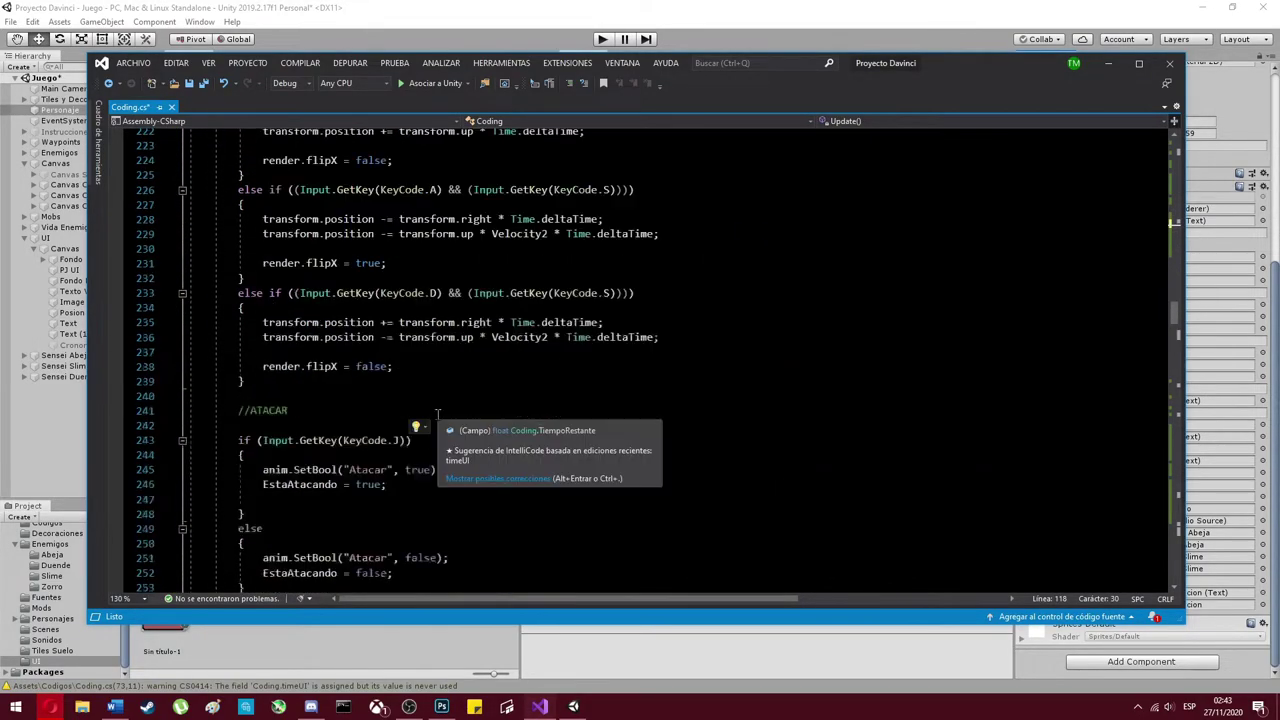
scroll(373, 397, up, 20)
key(Delete)
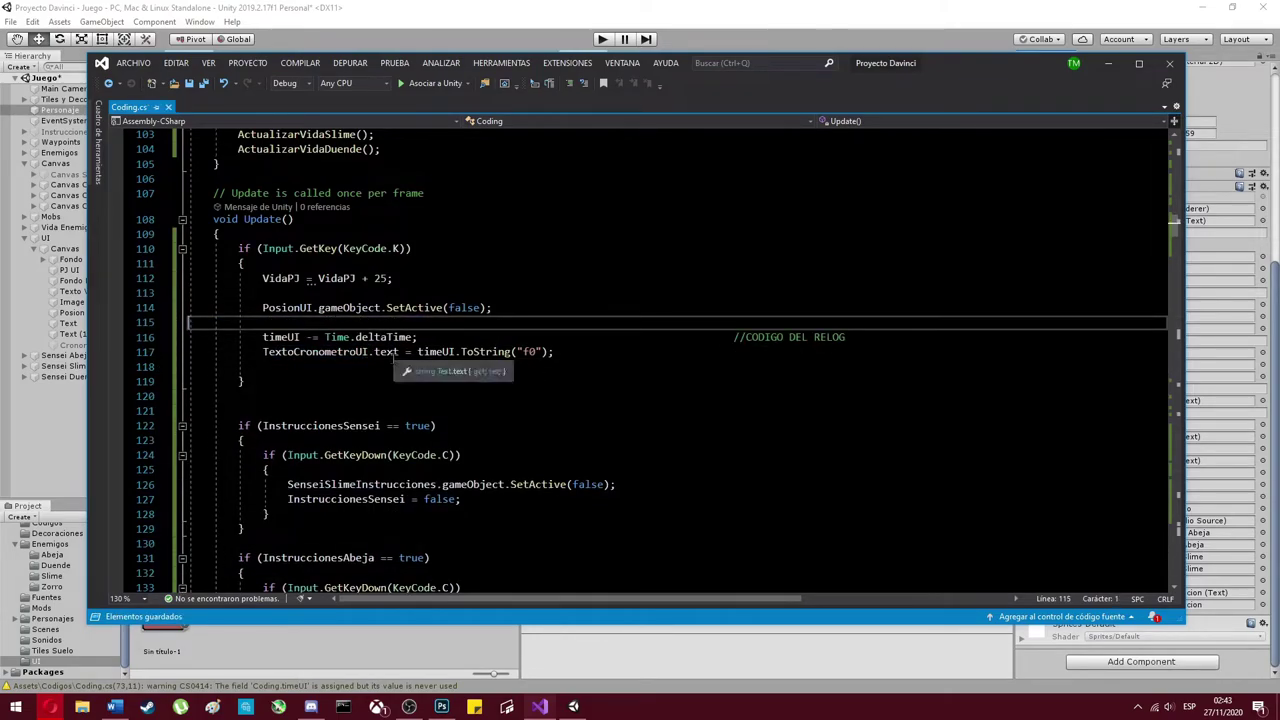
- Add an if (timeUI <= 0) check below the K block
click(280, 410)
text(if)
key(Tab)
key(Tab)
text(timeUI <)
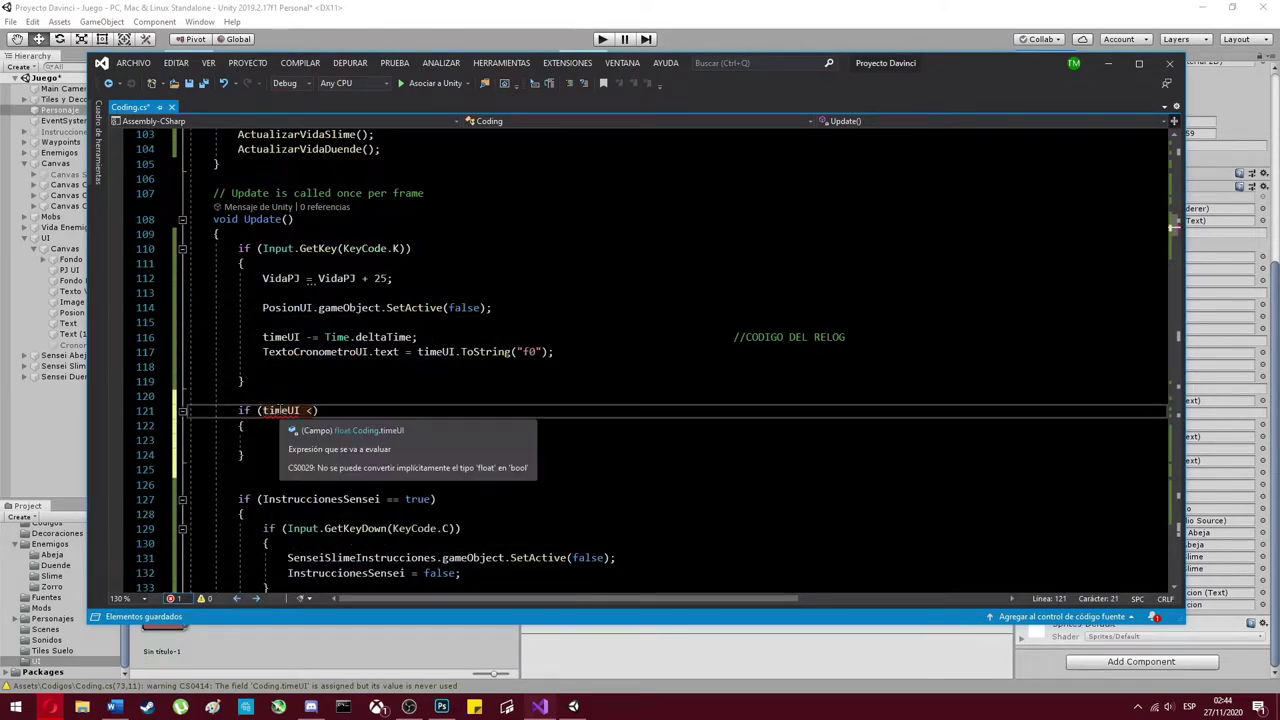
- Call ActualizarVidaPJ() after the healing line and reset timeUI inside the if block
click(395, 278)
key(Return)
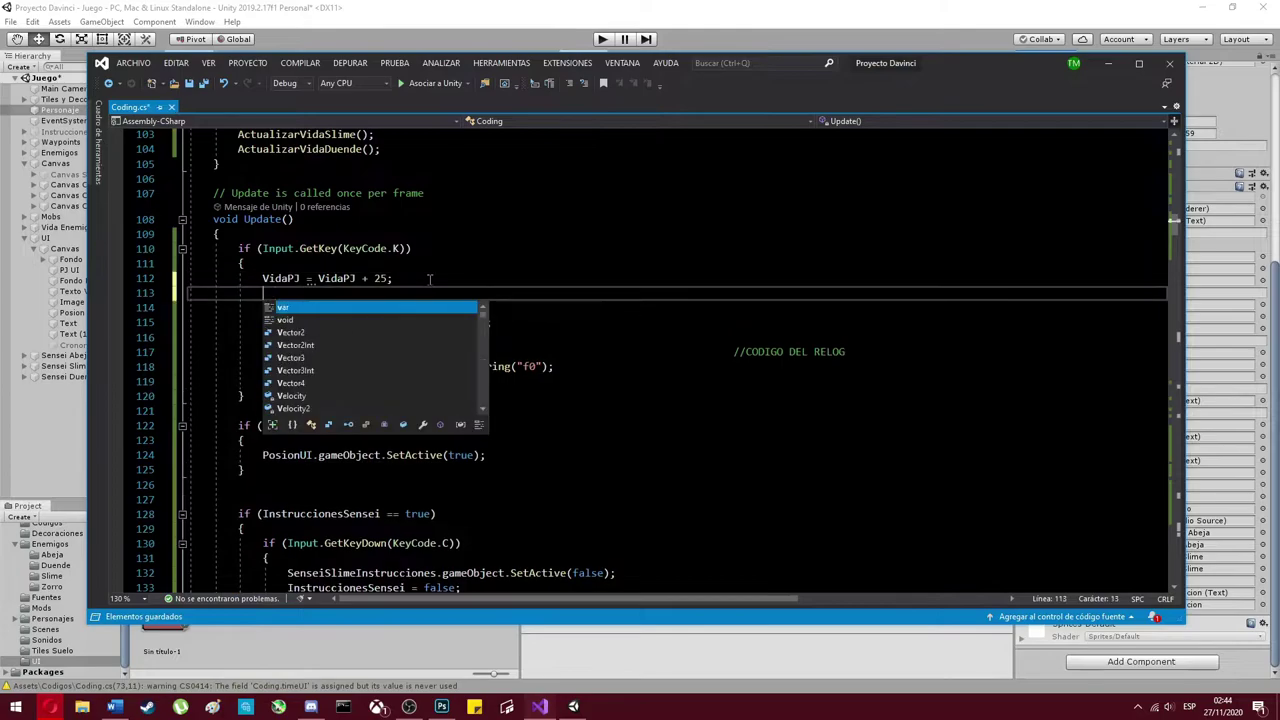
text(ActualizarVidaPJ();)
click(490, 455)
key(Return)
text(timeUI =)
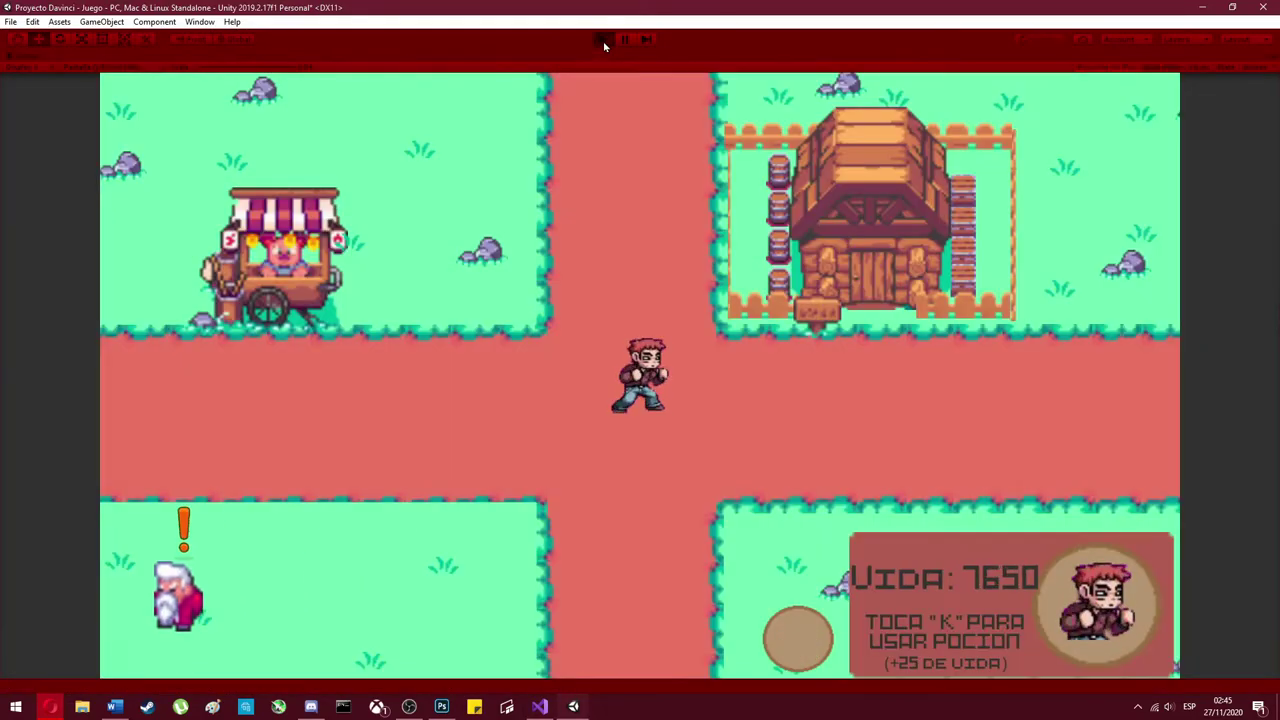
- Make the K potion trigger on a single press gated by the timer, then play-test it
key(Left)
key(Left)
key(Left)
text(do) && tiem)
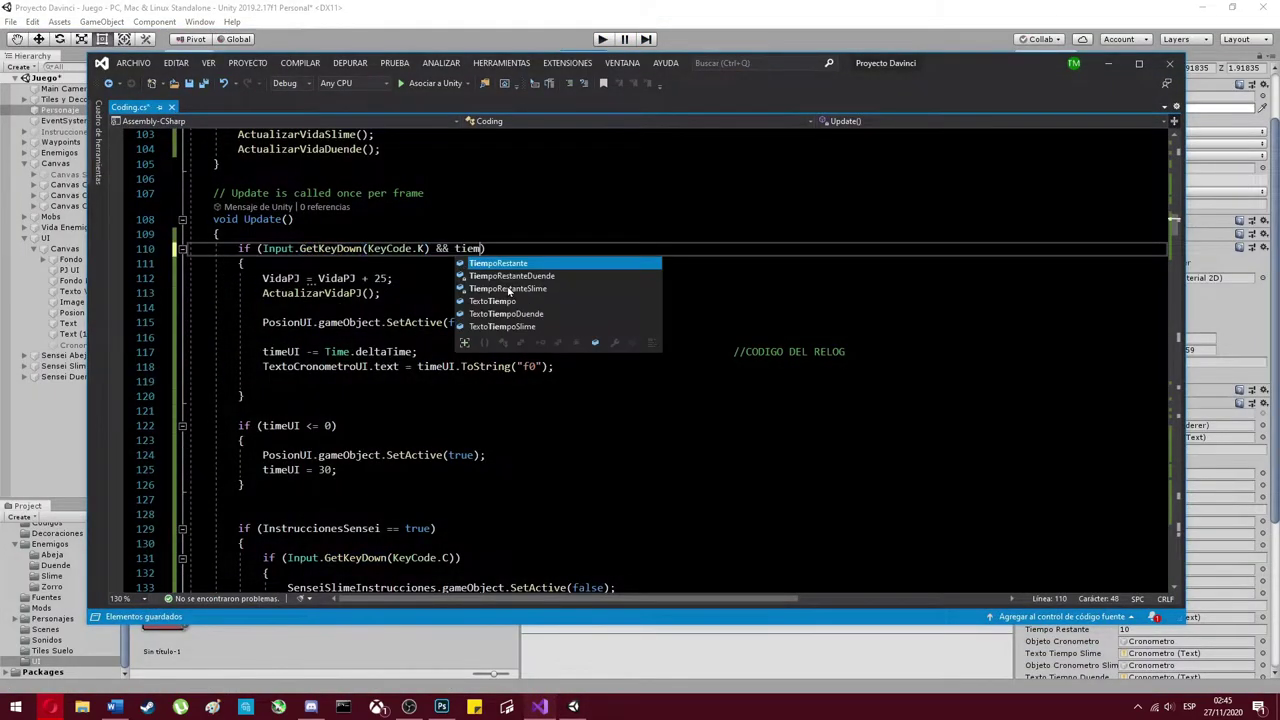
key(alt+Tab)
key(ctrl+p)
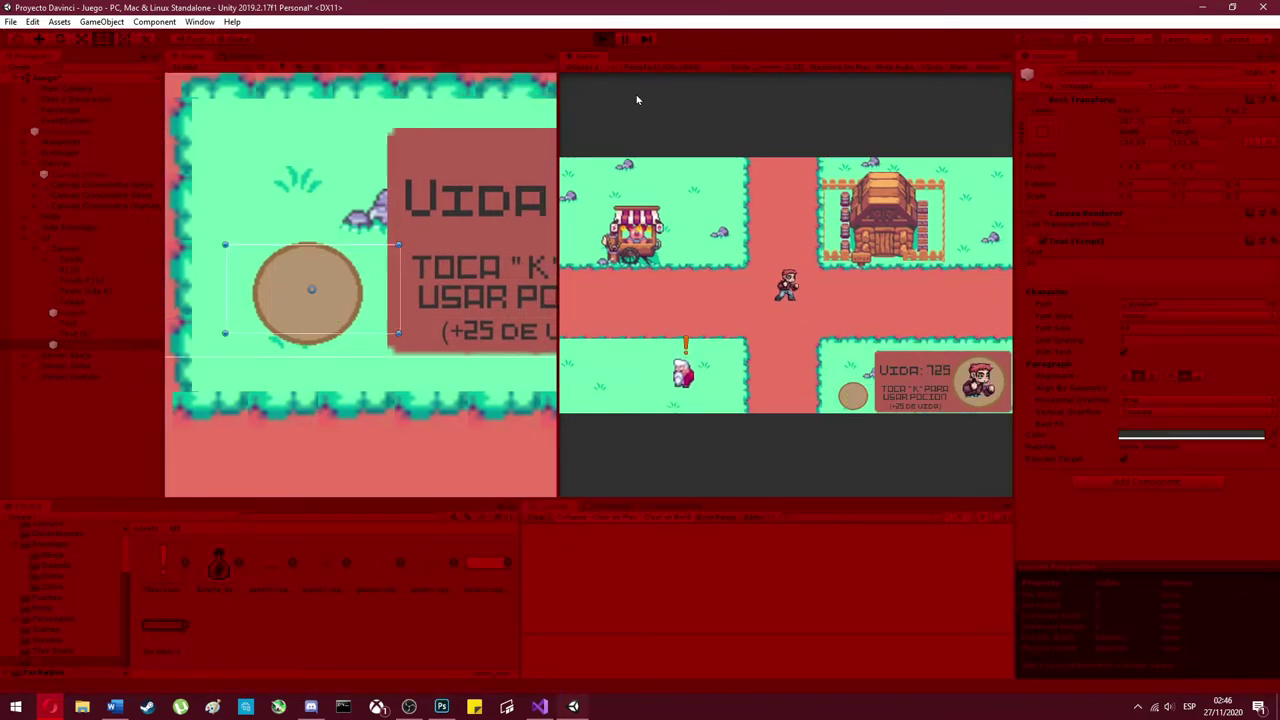
key(ctrl+p)
- Show ObjetoCronometroUI after hiding the potion and run the game to check it
key(alt+Tab)
click(507, 323)
key(Return)
key(Return)
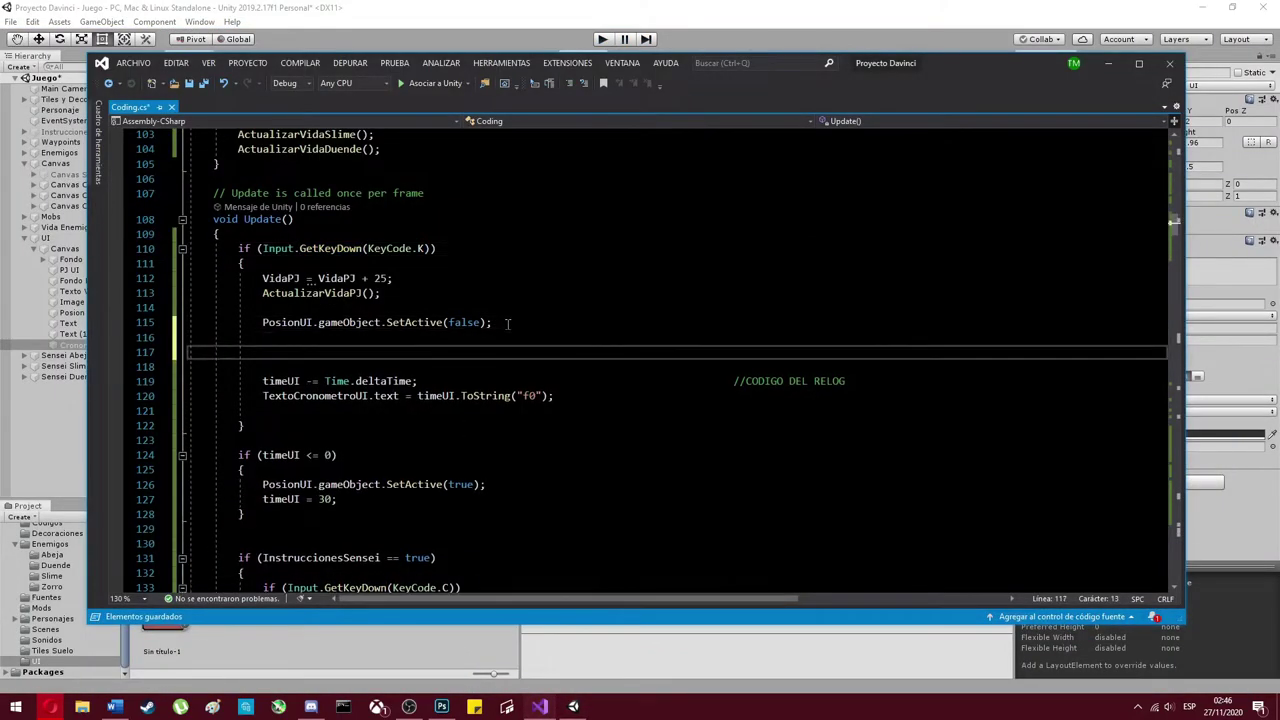
text(ObjetoCronometroUI.gameObject.SetActive(true);)
key(alt+Tab)
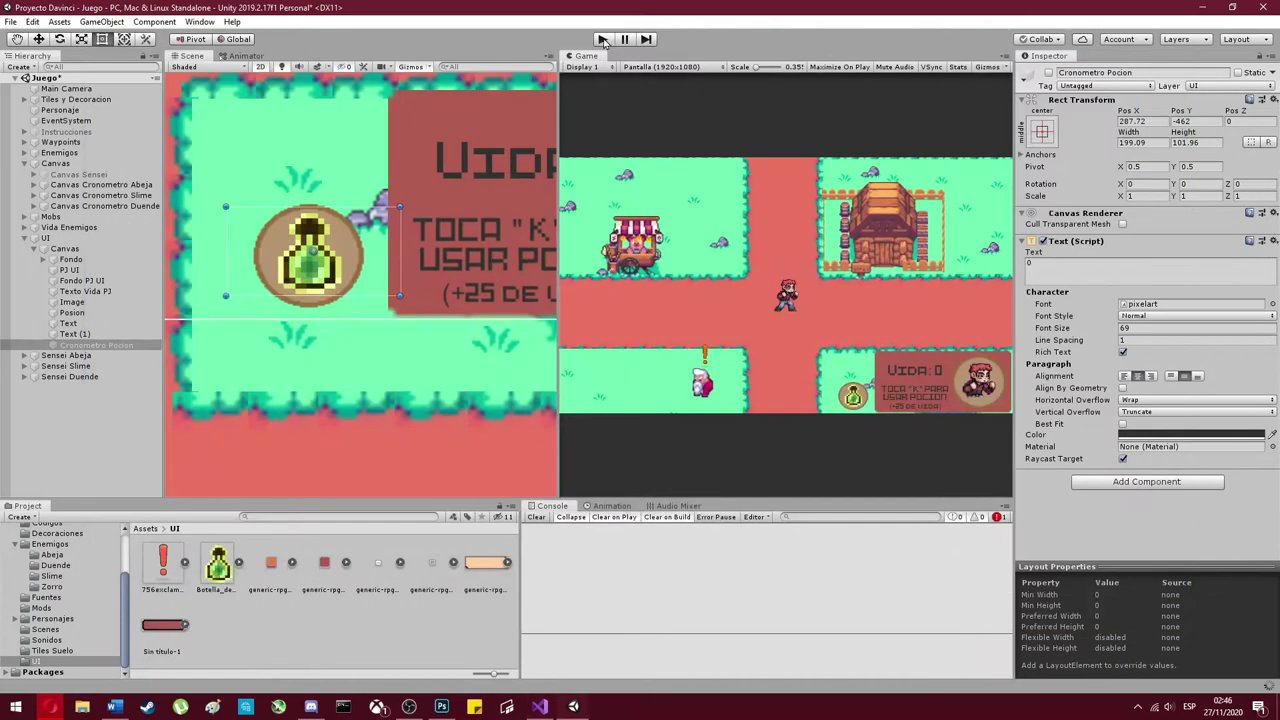
key(ctrl+p)
key(ctrl+p)
key(alt+Tab)
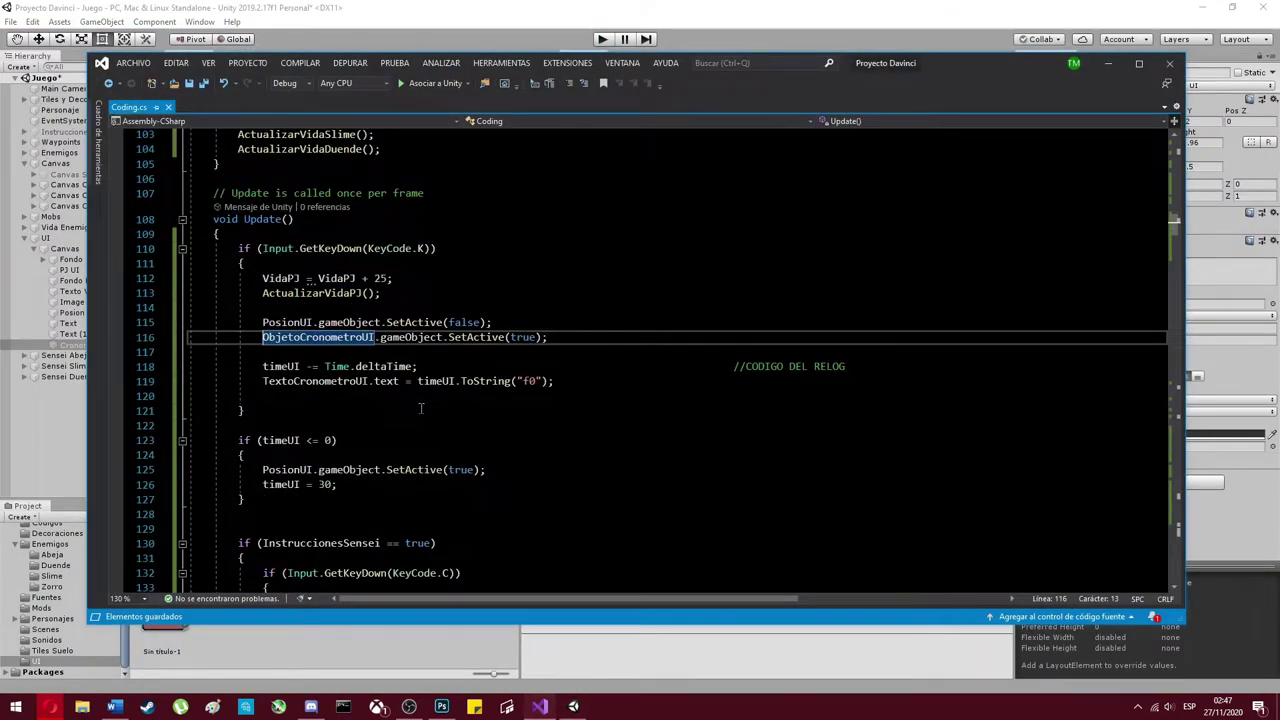
- Save Coding.cs and play-test the potion cooldown in Unity
key(alt+Tab)
key(ctrl+p)
key(ctrl+p)
key(alt+Tab)
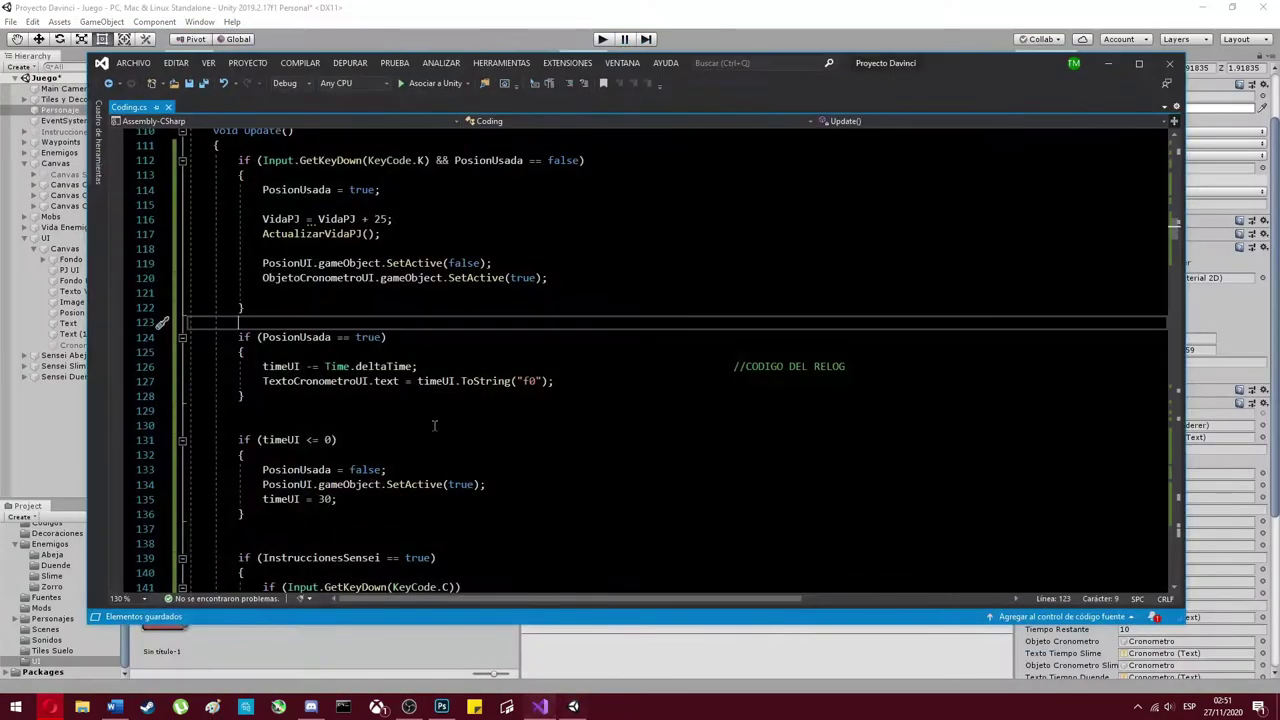
key(alt+Tab)
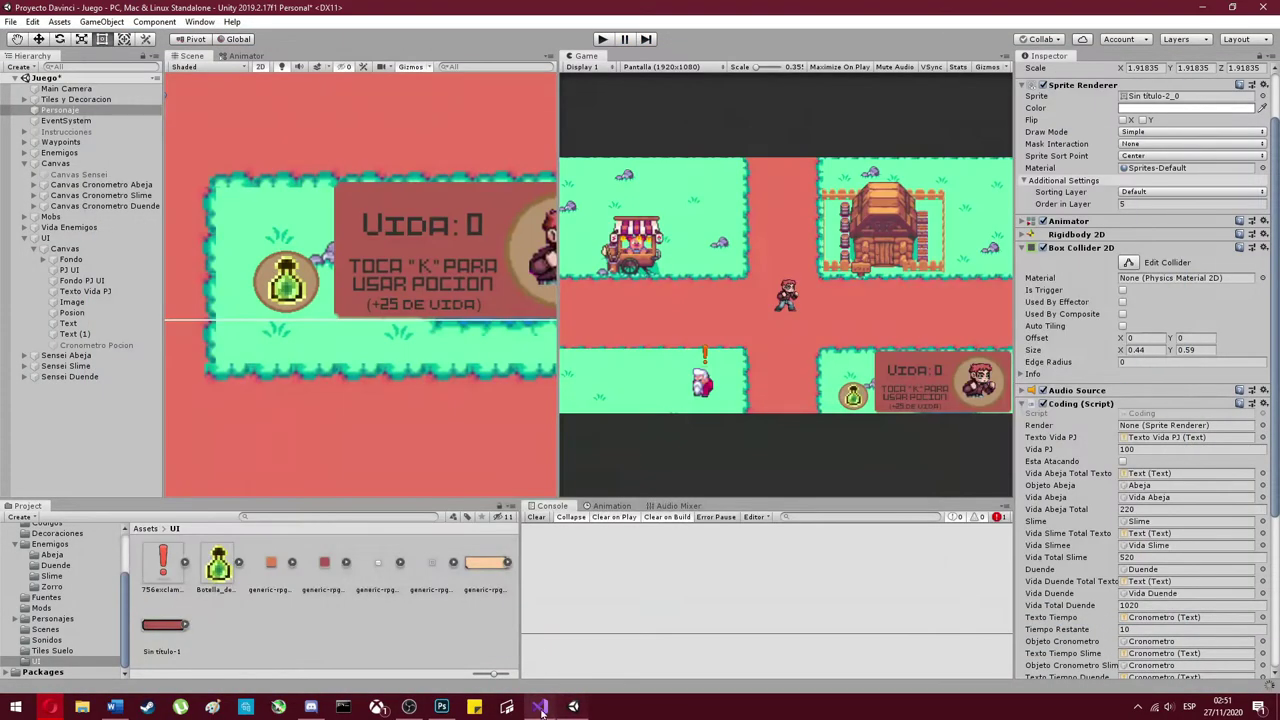
key(alt+Tab)
key(alt+Tab)
key(ctrl+p)
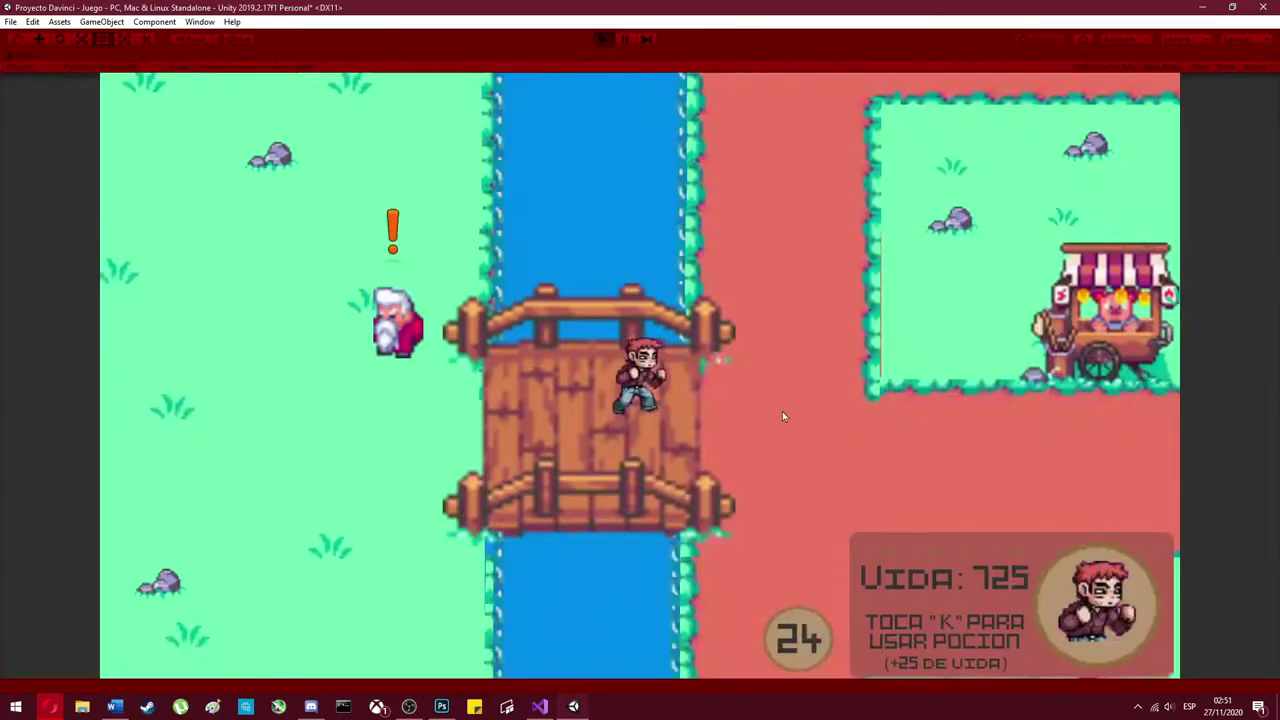
key(x)
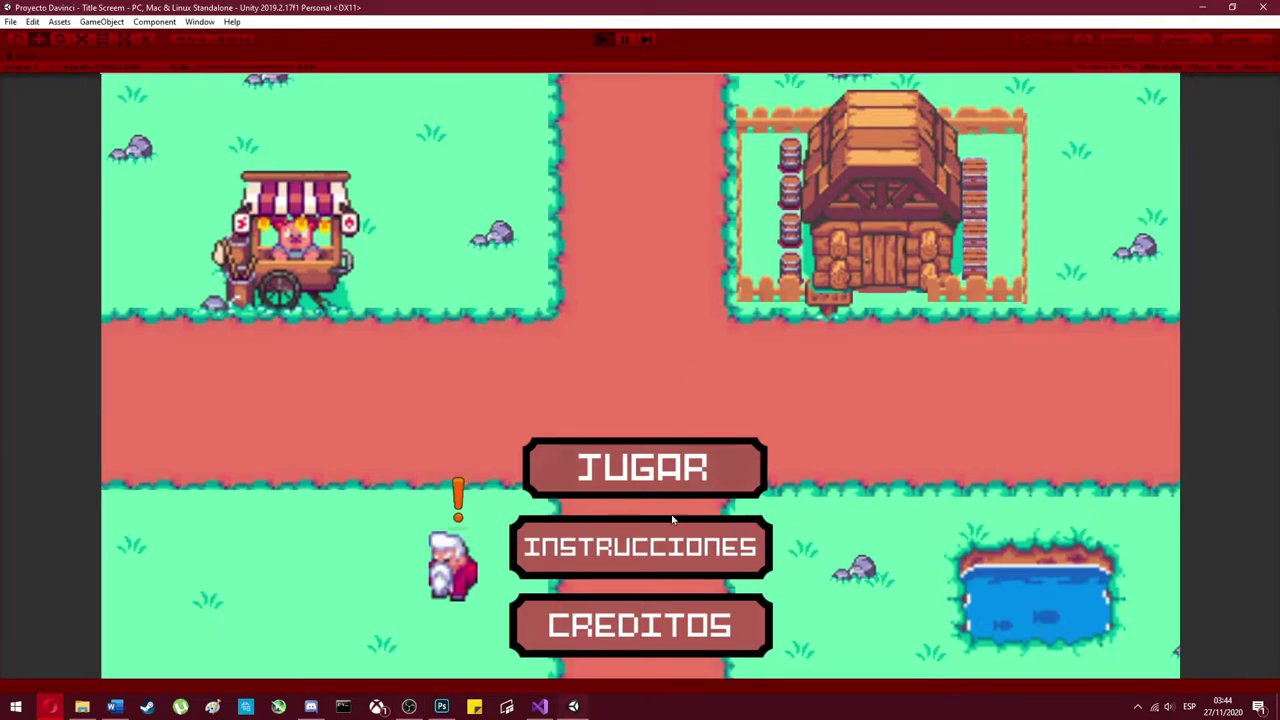
- View the INSTRUCCIONES and CREDITOS panels from the title menu, closing each with C
click(646, 555)
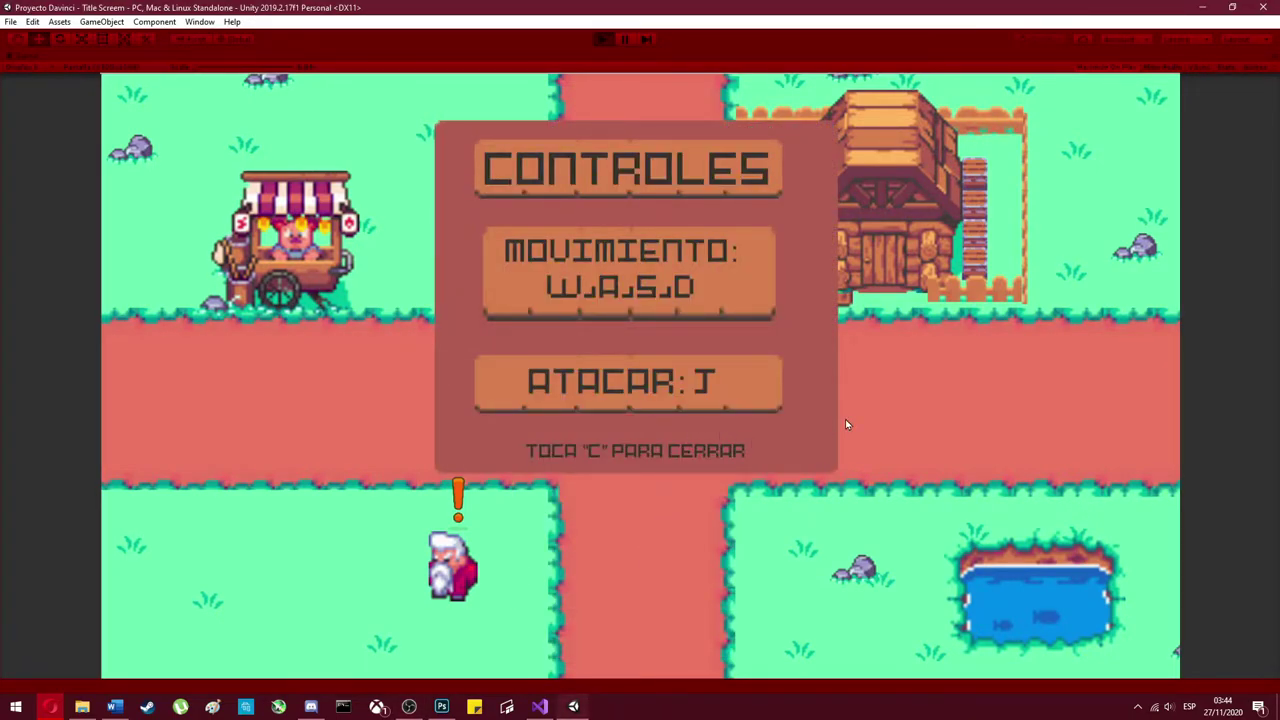
key(c)
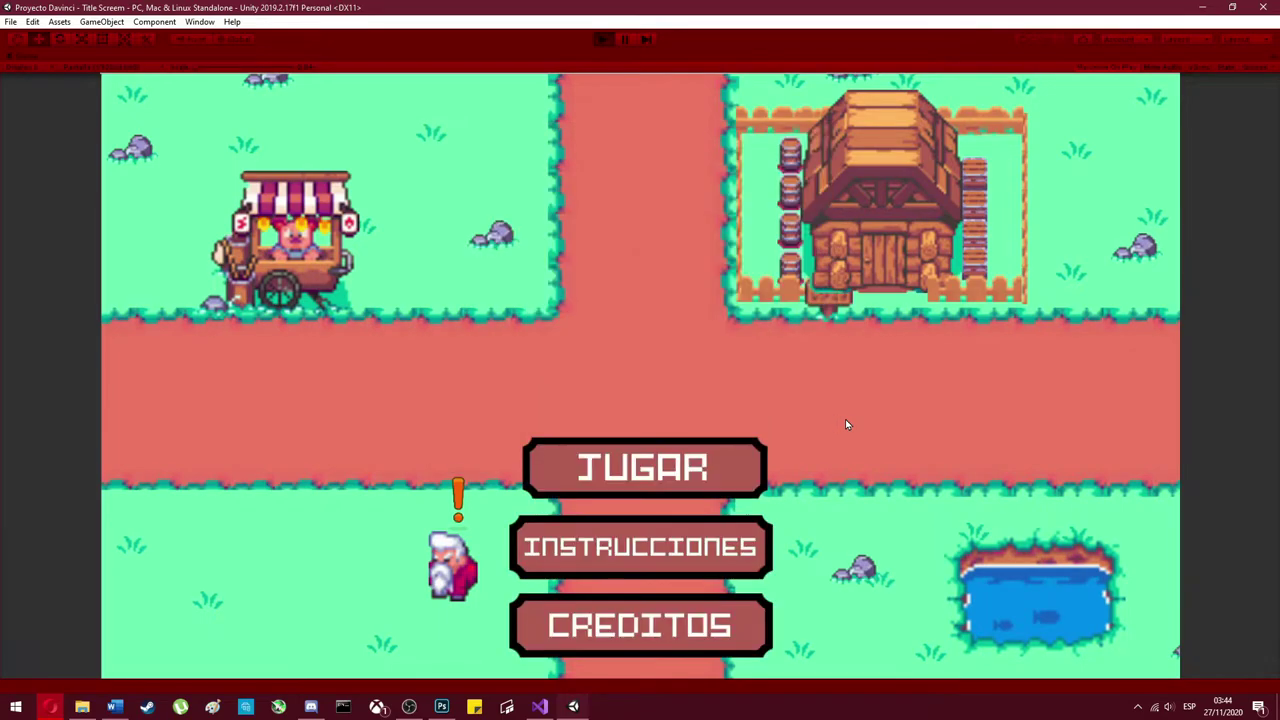
click(616, 648)
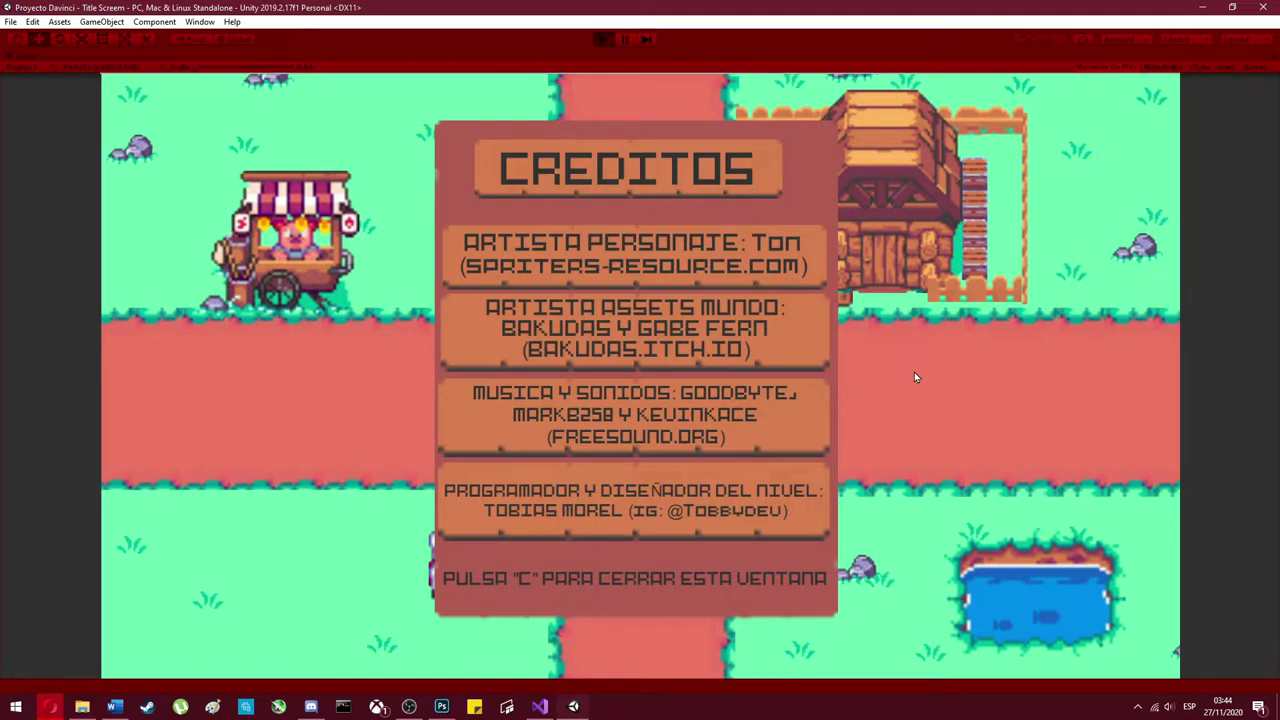
key(c)
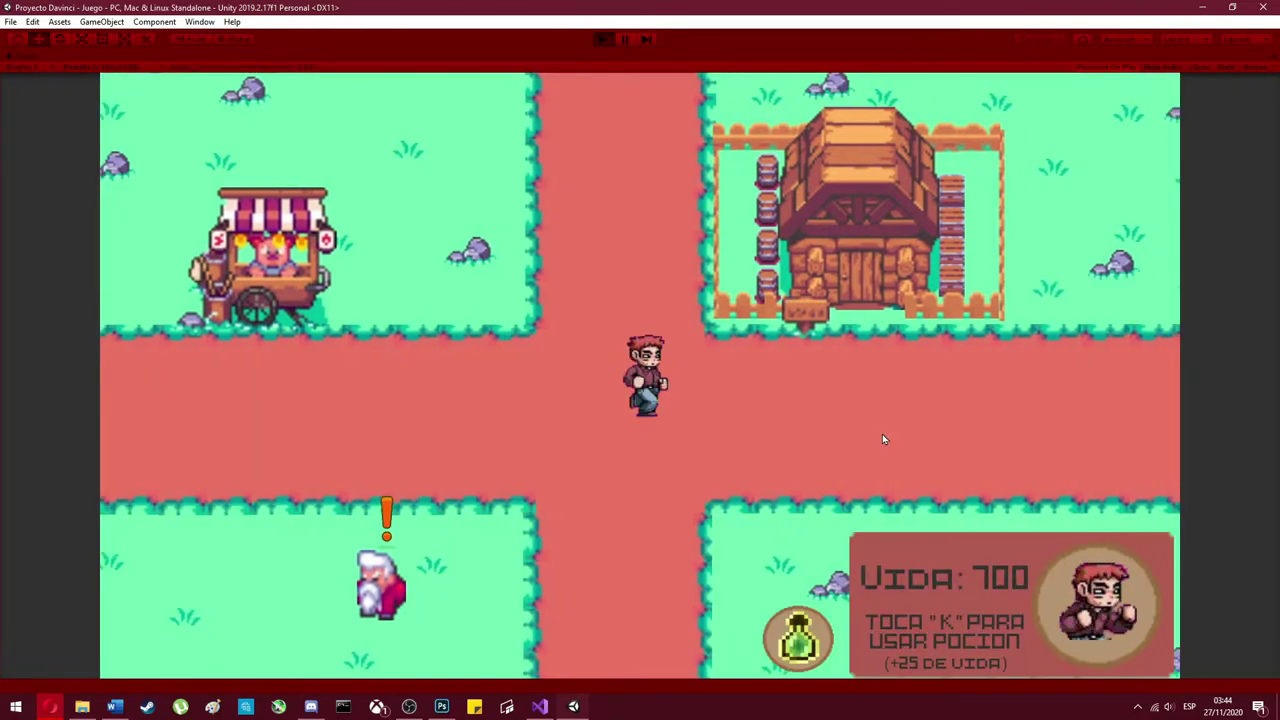
- Walk to the first old man and read the controls panel
key(Down)
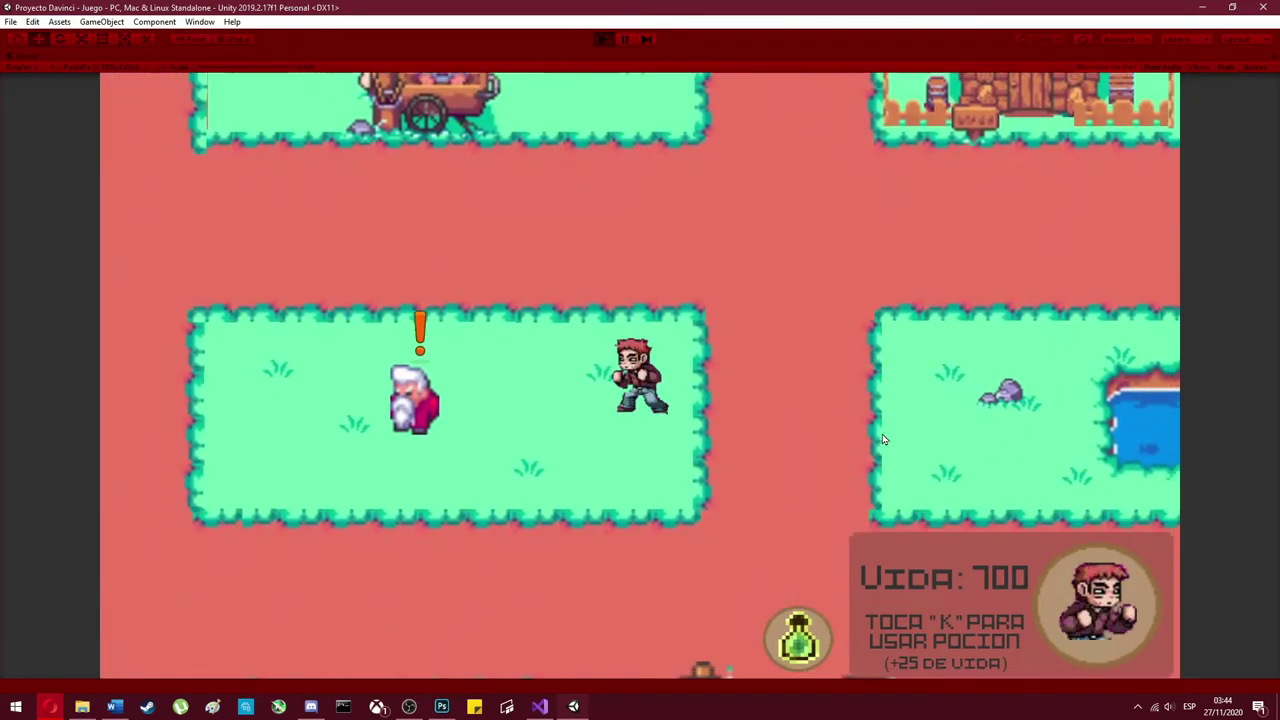
key(Left)
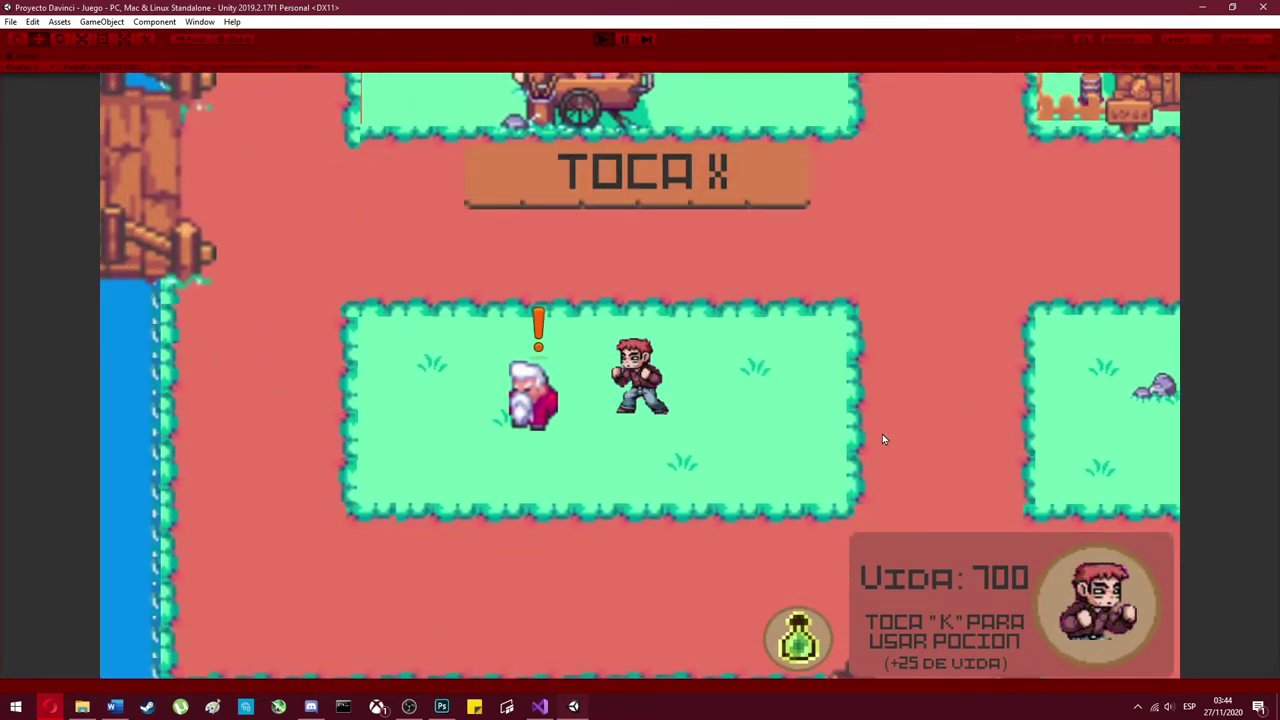
key(x)
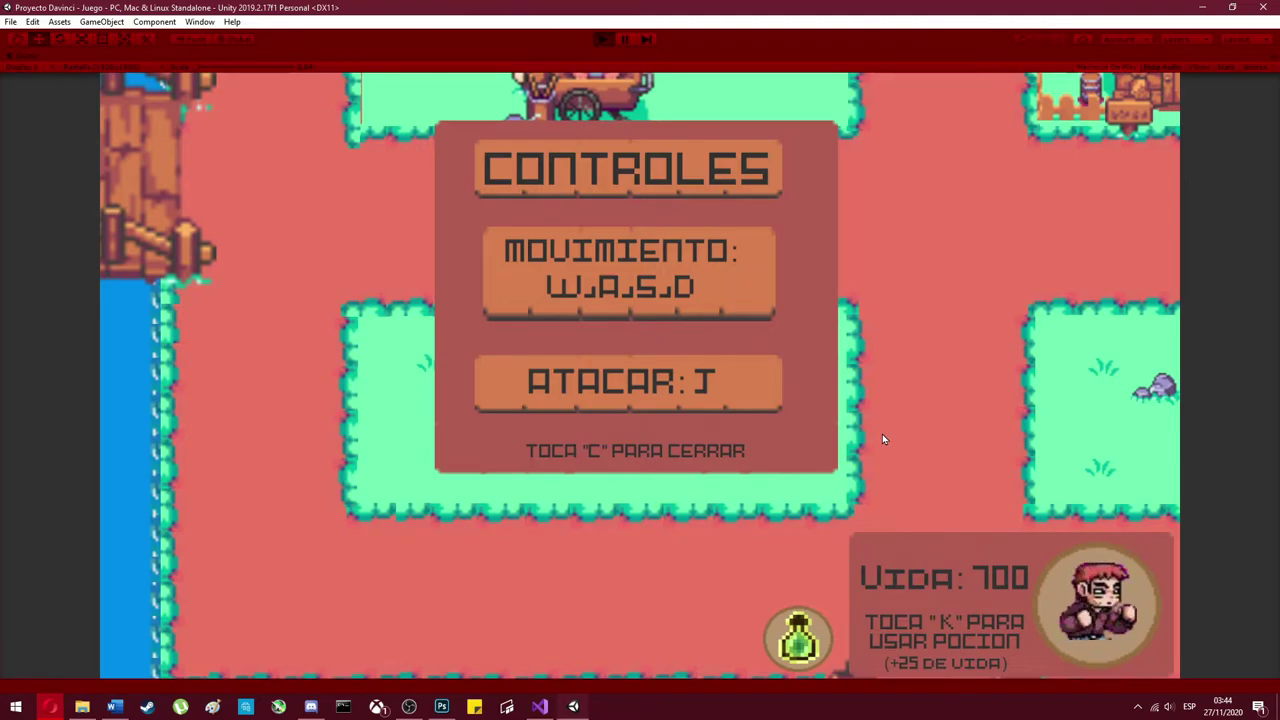
key(c)
- Cross the bridge to the other old man and view the ABEJA enemy's stats
key(w)
key(a)
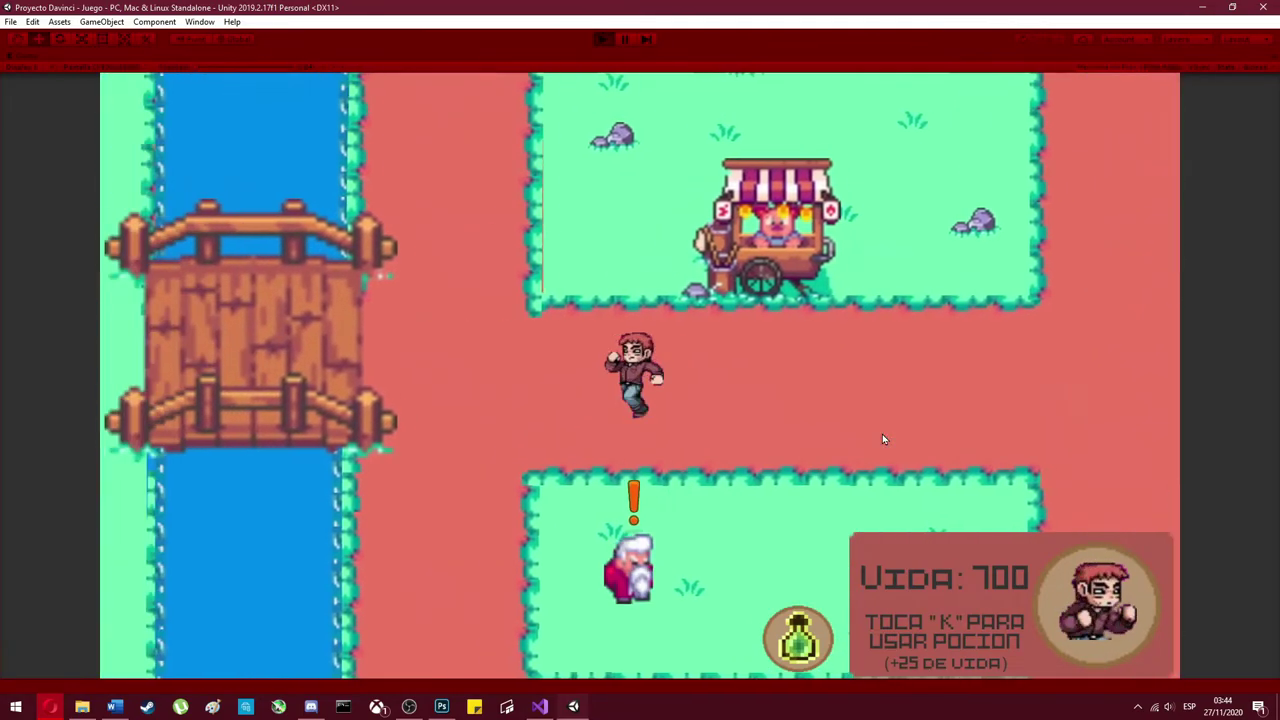
key(a)
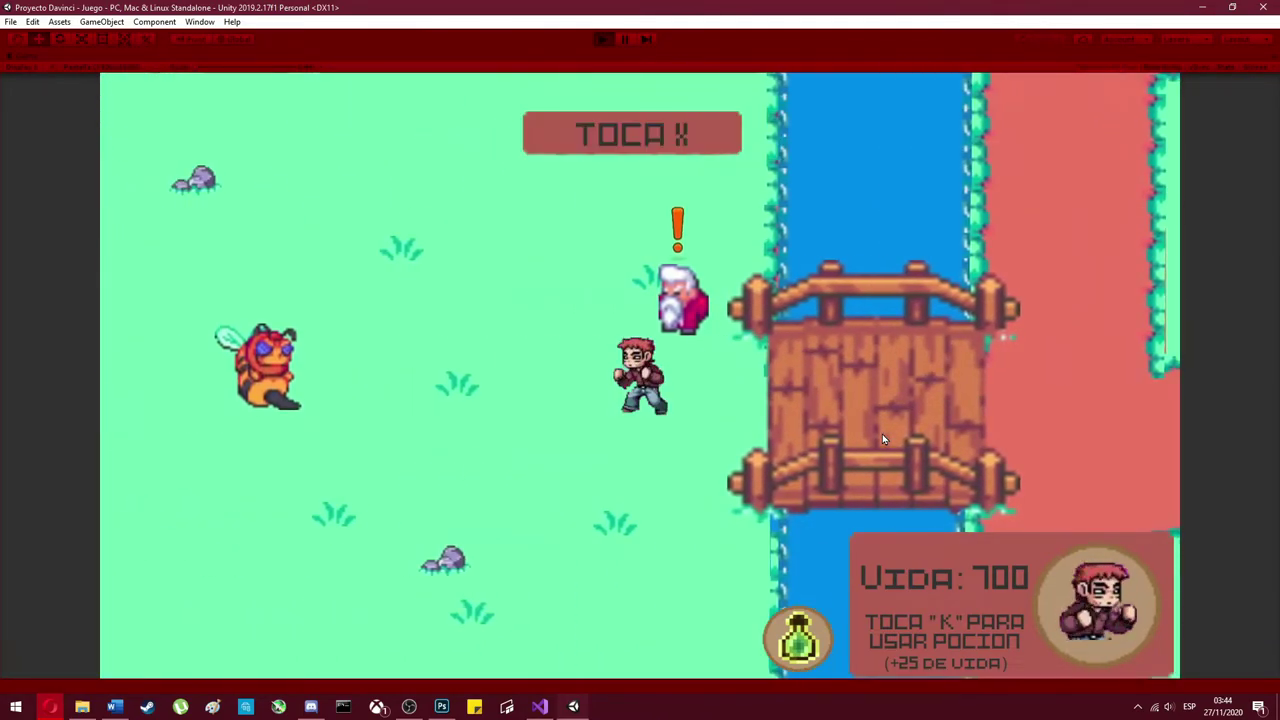
key(x)
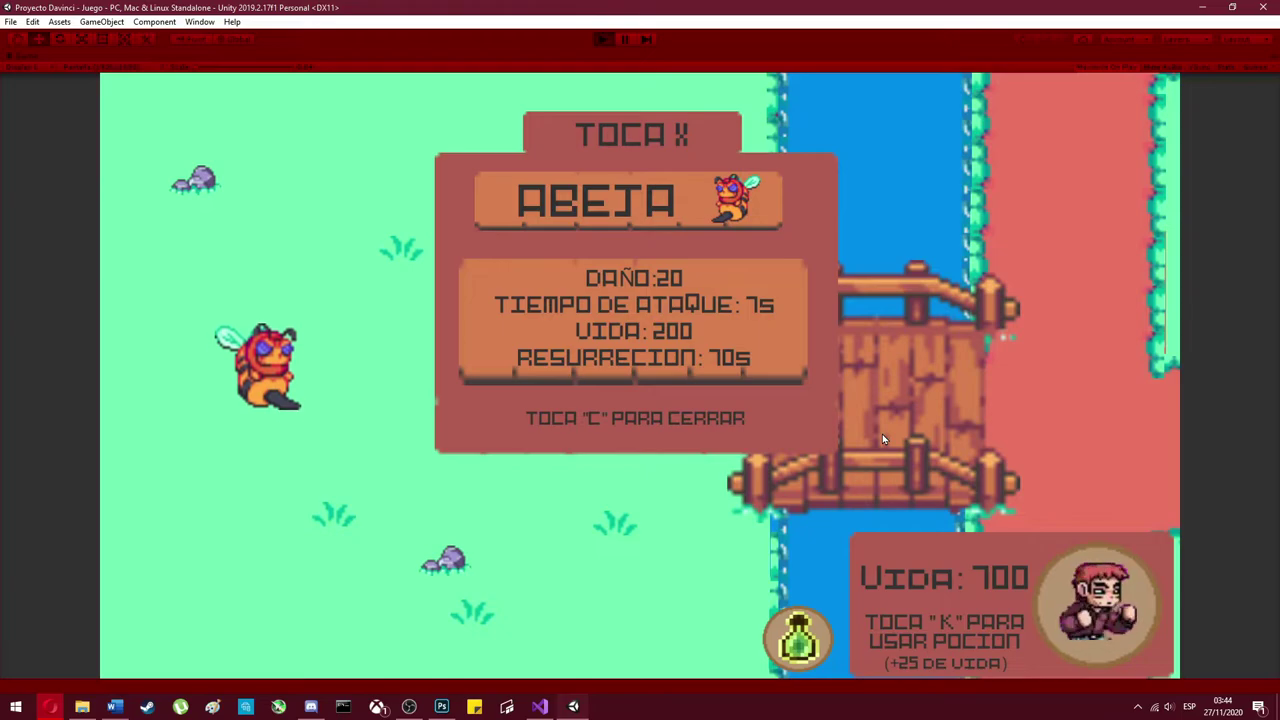
key(c)
- Drink the potion to heal 25 health and punch a bee
key(s)
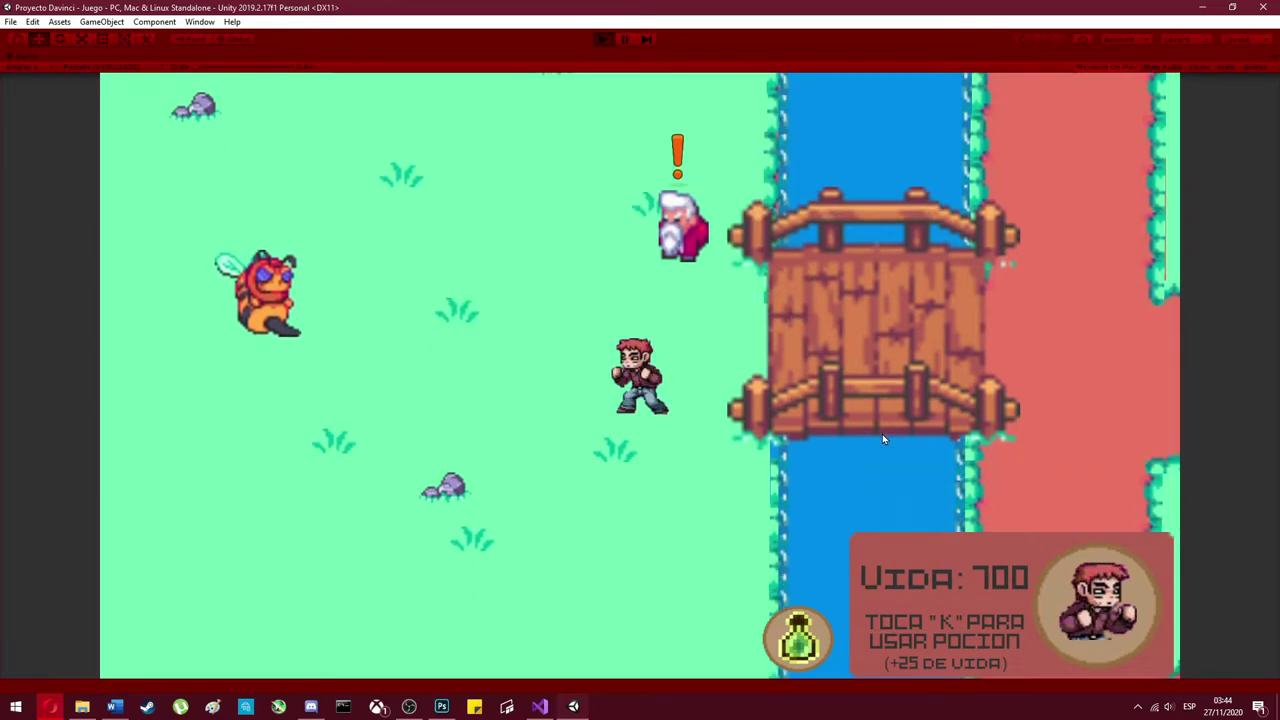
key(k)
key(a)
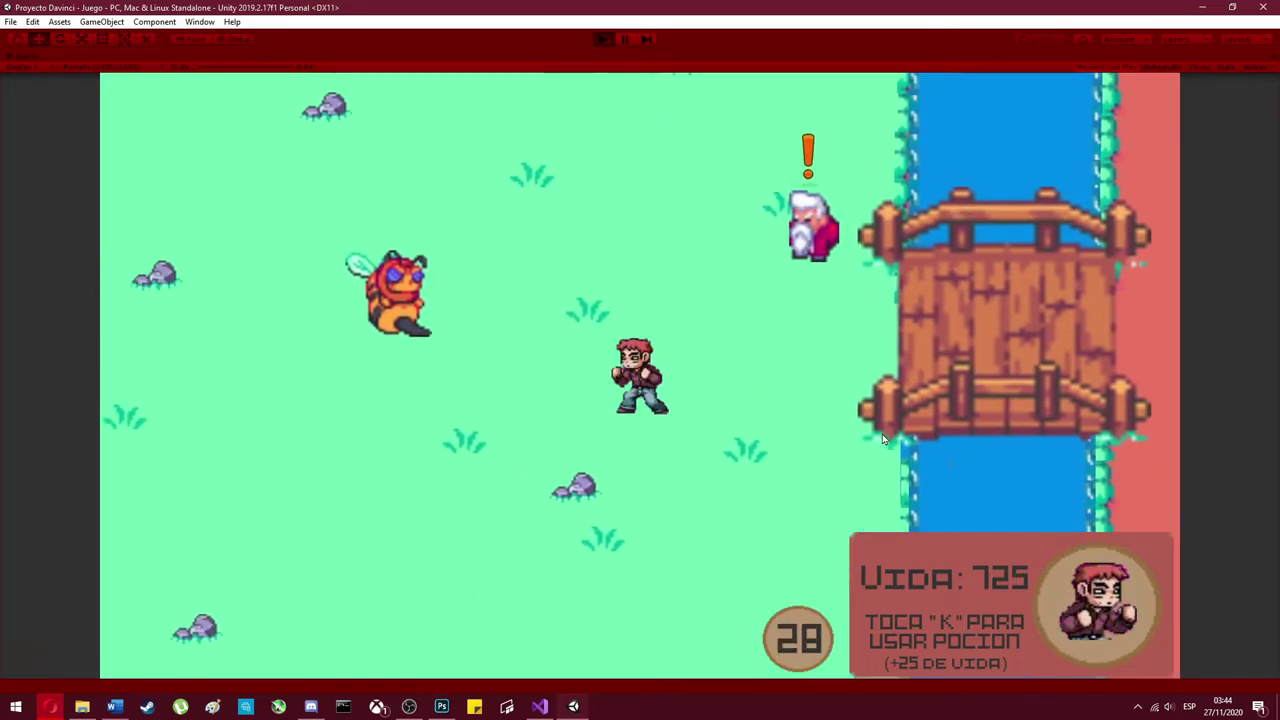
key(j)
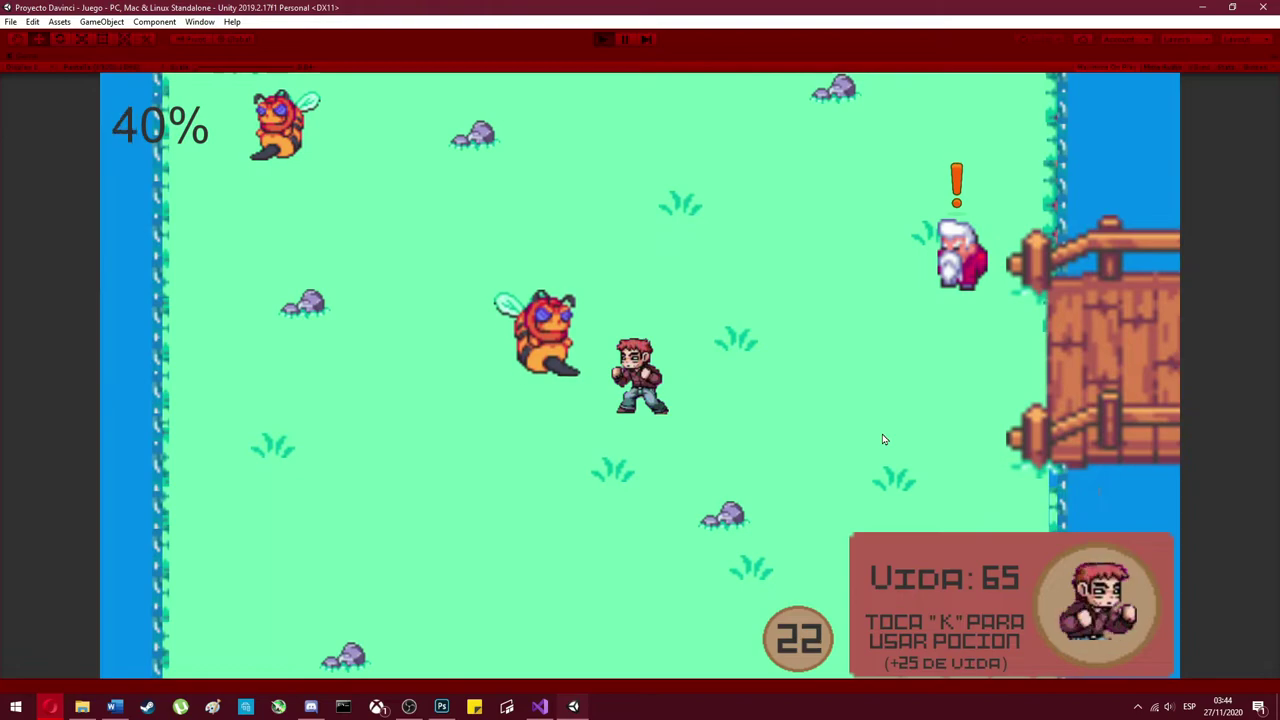
- Walk back across the northern bridge to the old man and show the SLIME stats card
key(a)
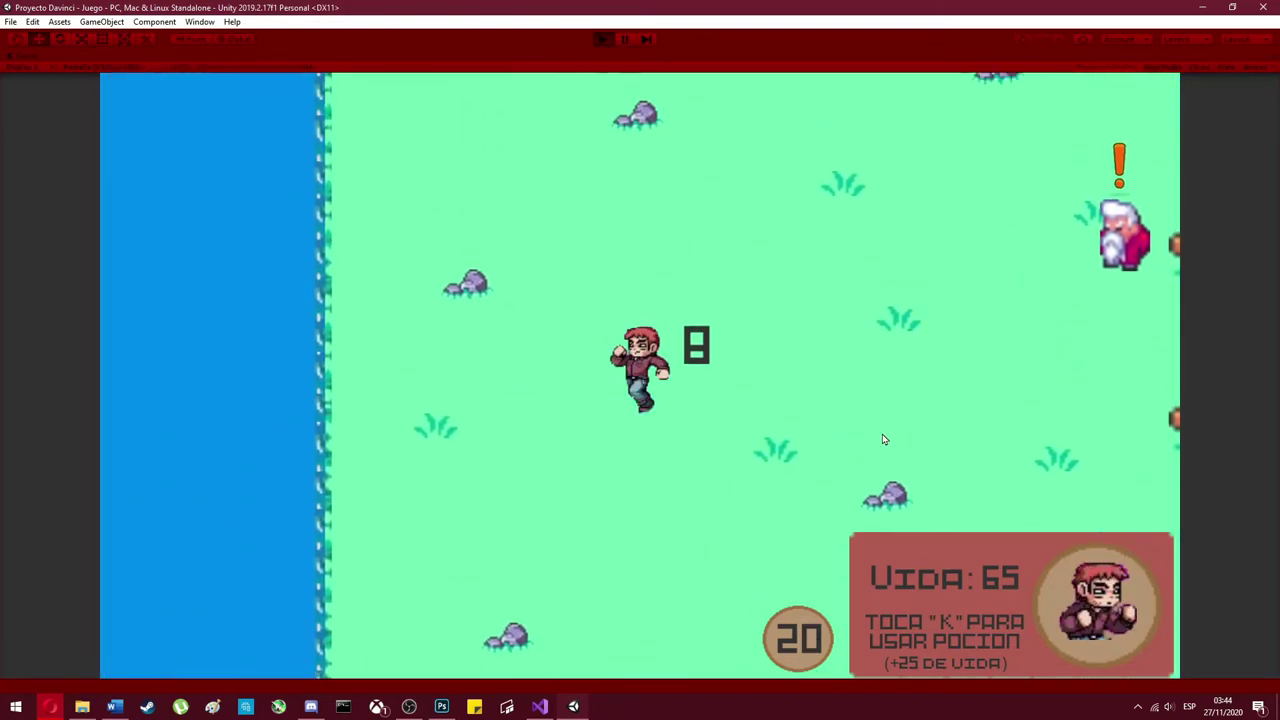
key(d)
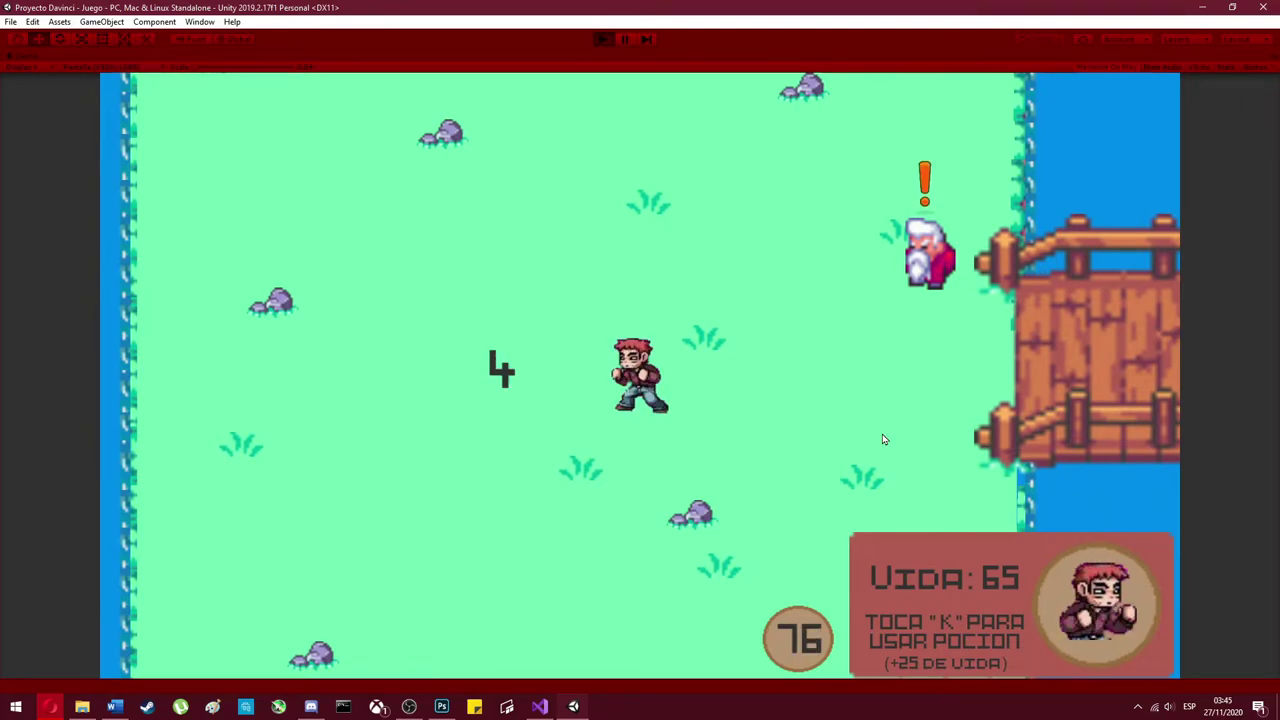
key(d)
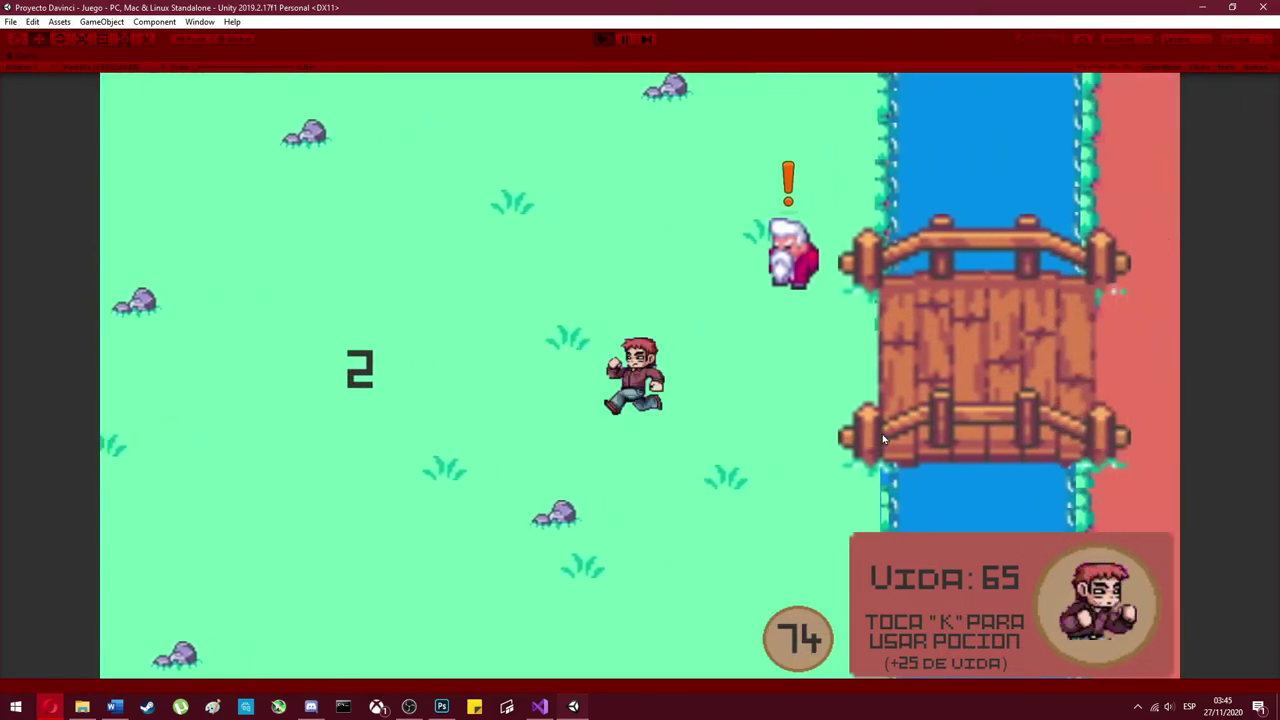
key(a)
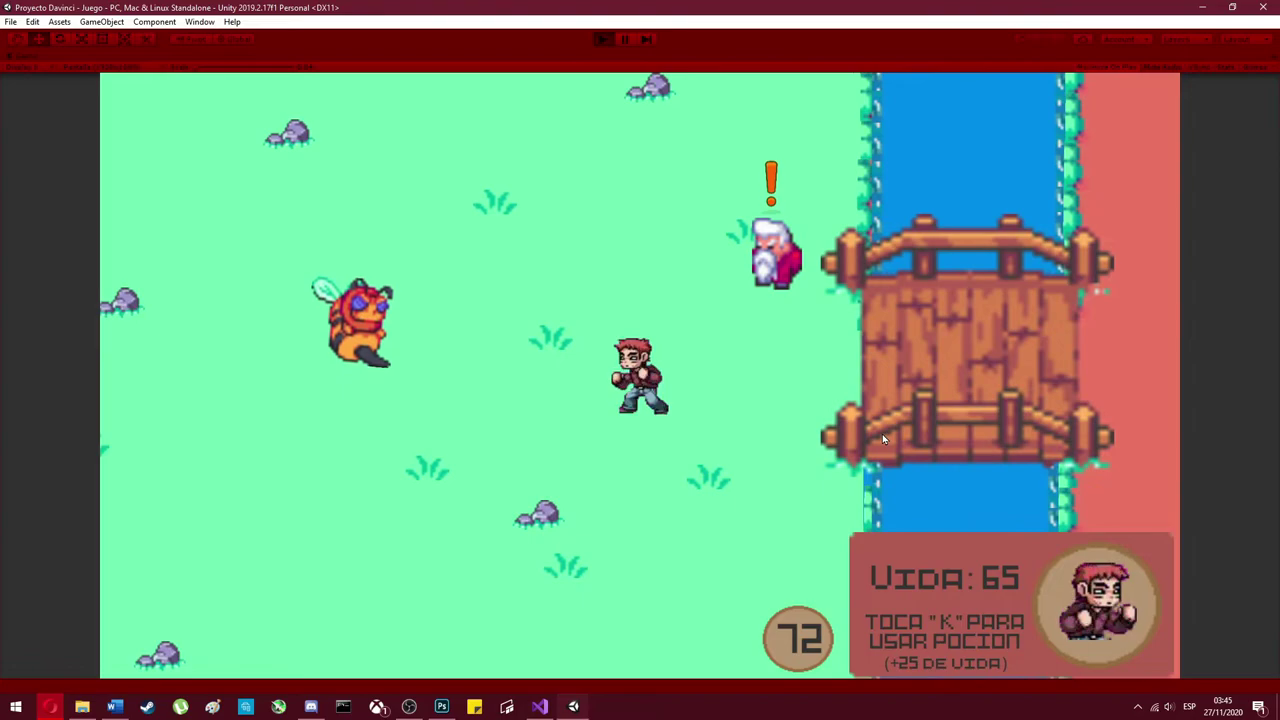
key(d)
key(d)
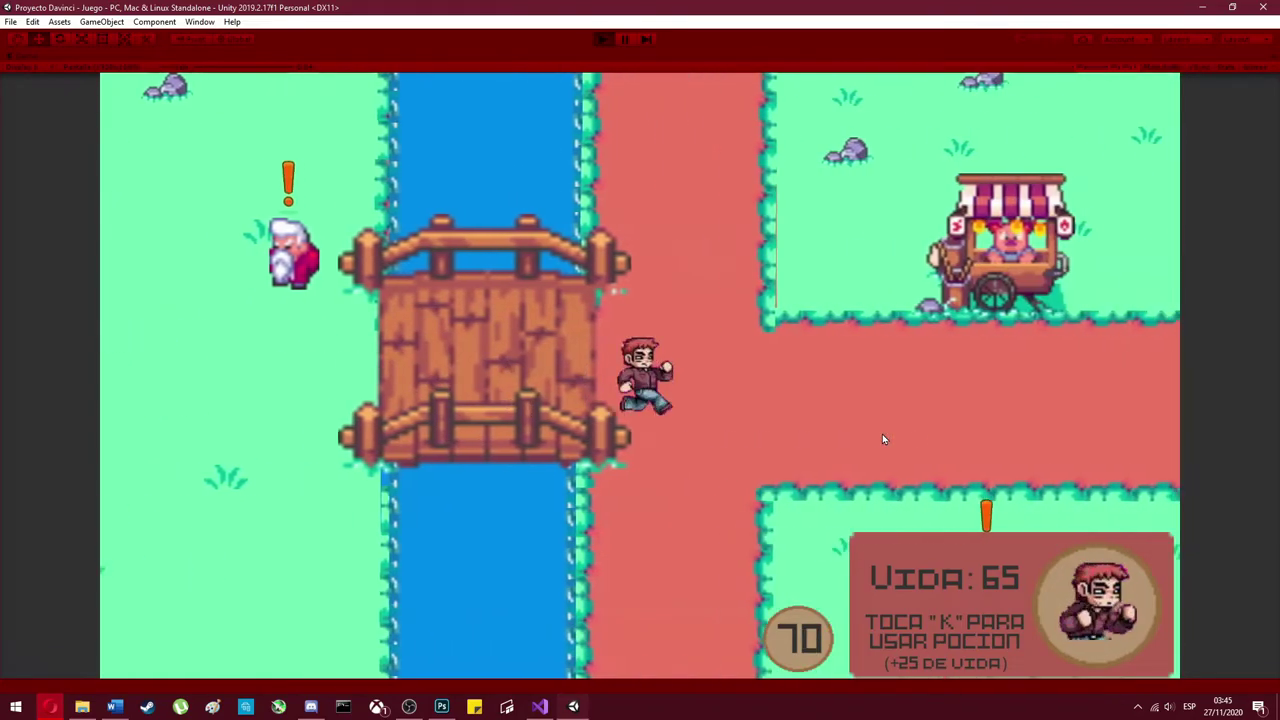
key(w)
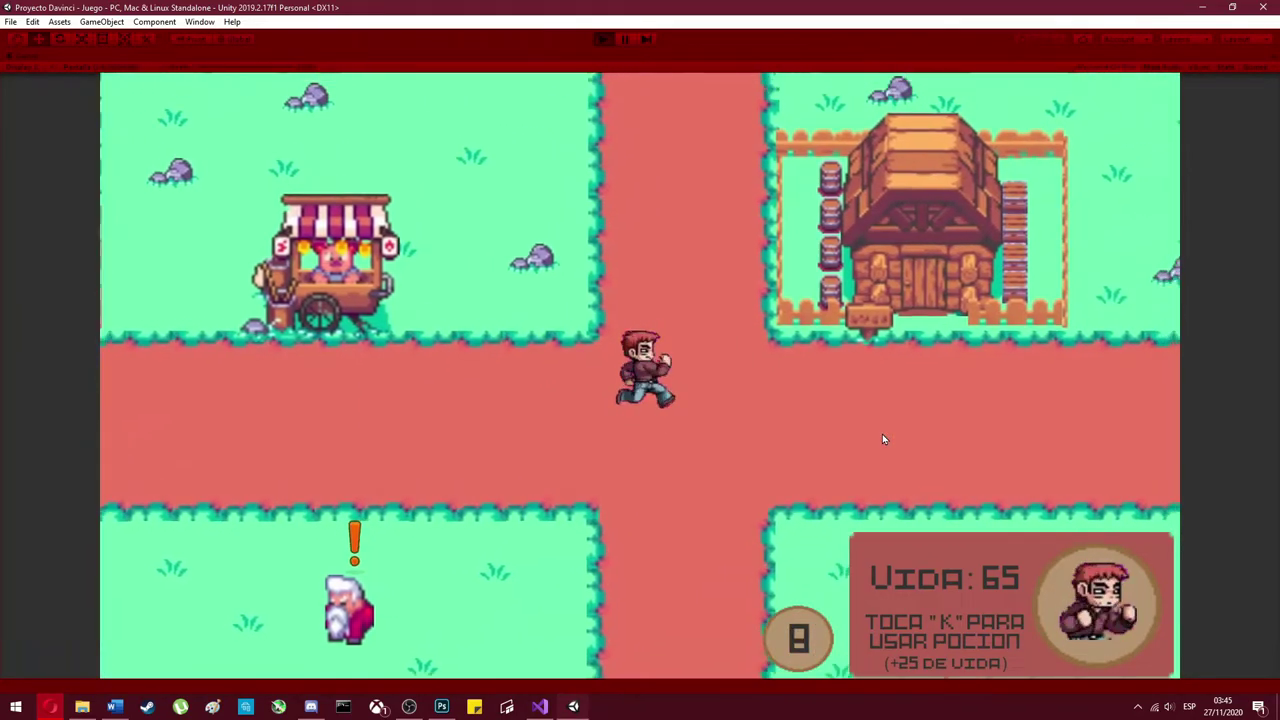
key(w)
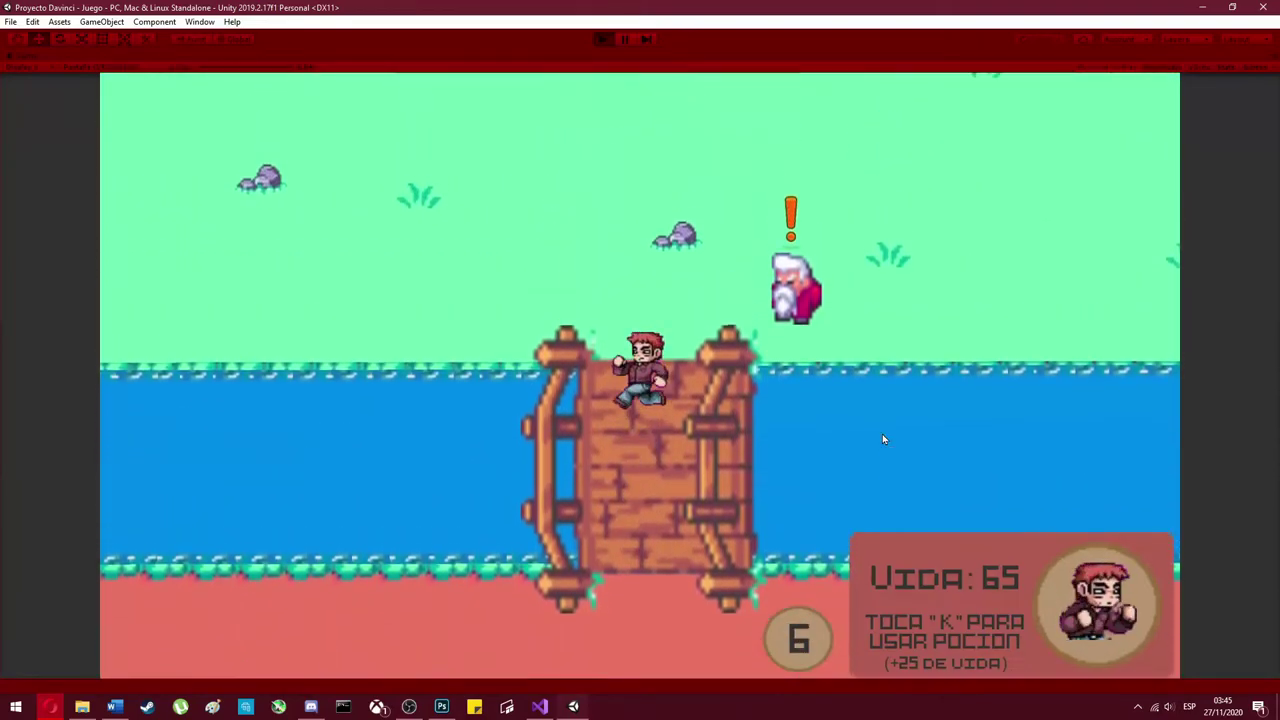
key(x)
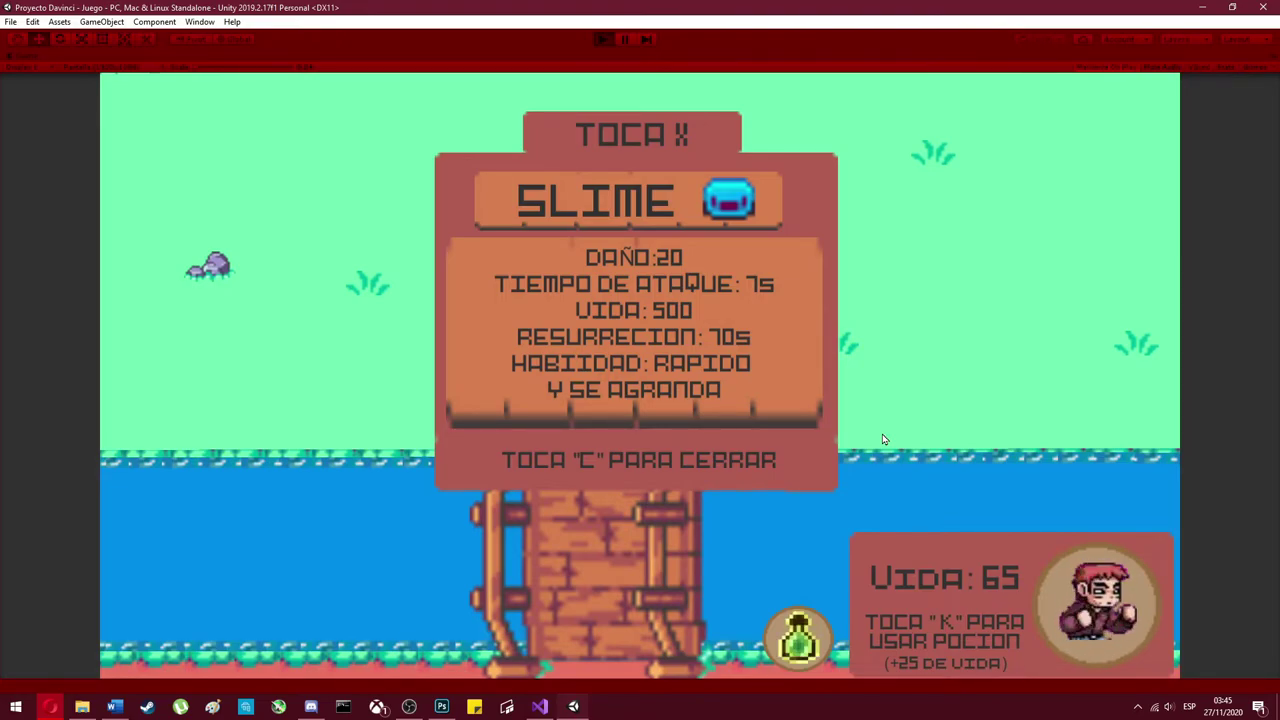
- Close the SLIME panel and start punching the slime at the water's edge
key(c)
key(w)
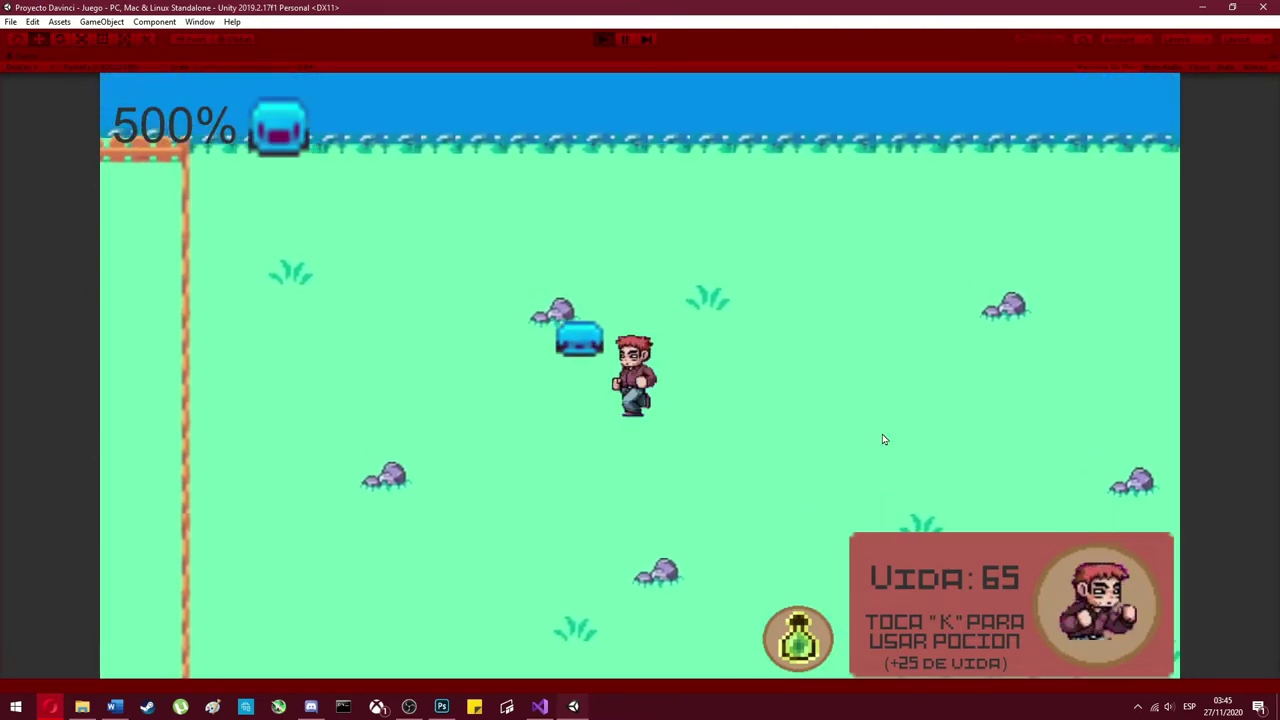
key(j)
key(s)
key(a)
key(j)
key(d)
key(j)
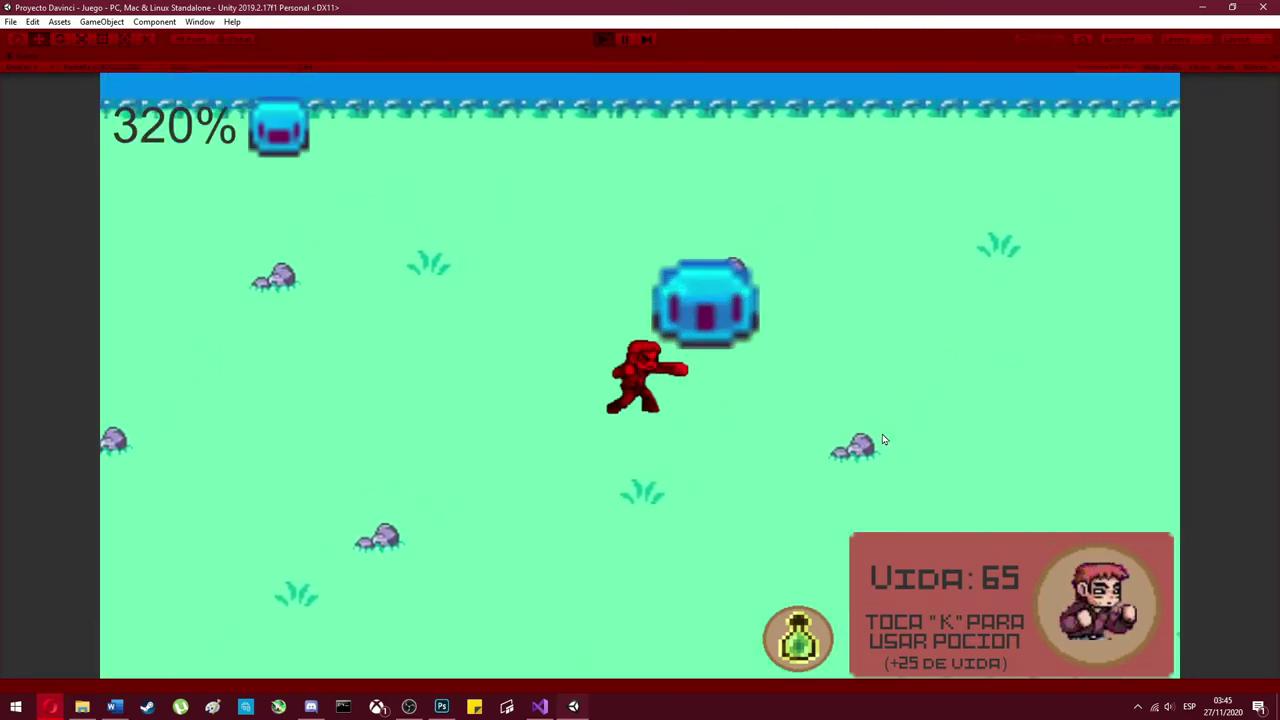
- Keep punching the slime down to 40% and finish it off
key(s)
key(w)
key(j)
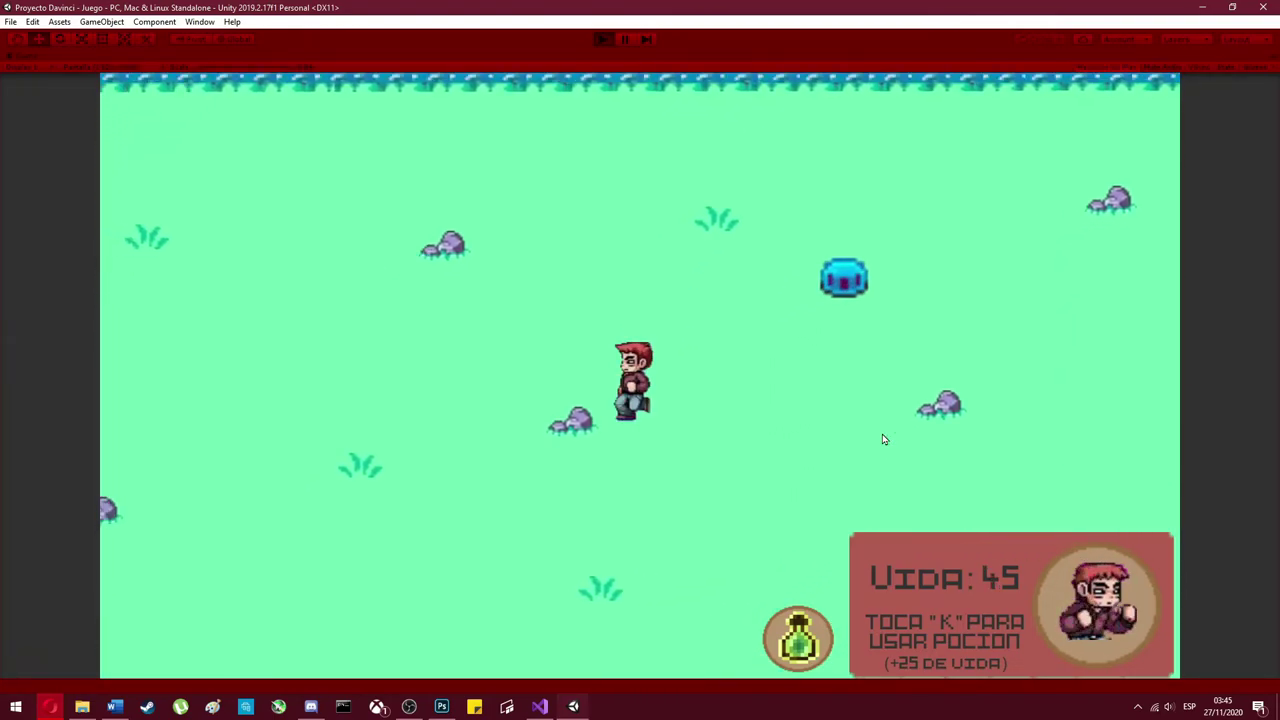
key(j)
key(s)
key(w)
key(j)
key(d)
key(j)
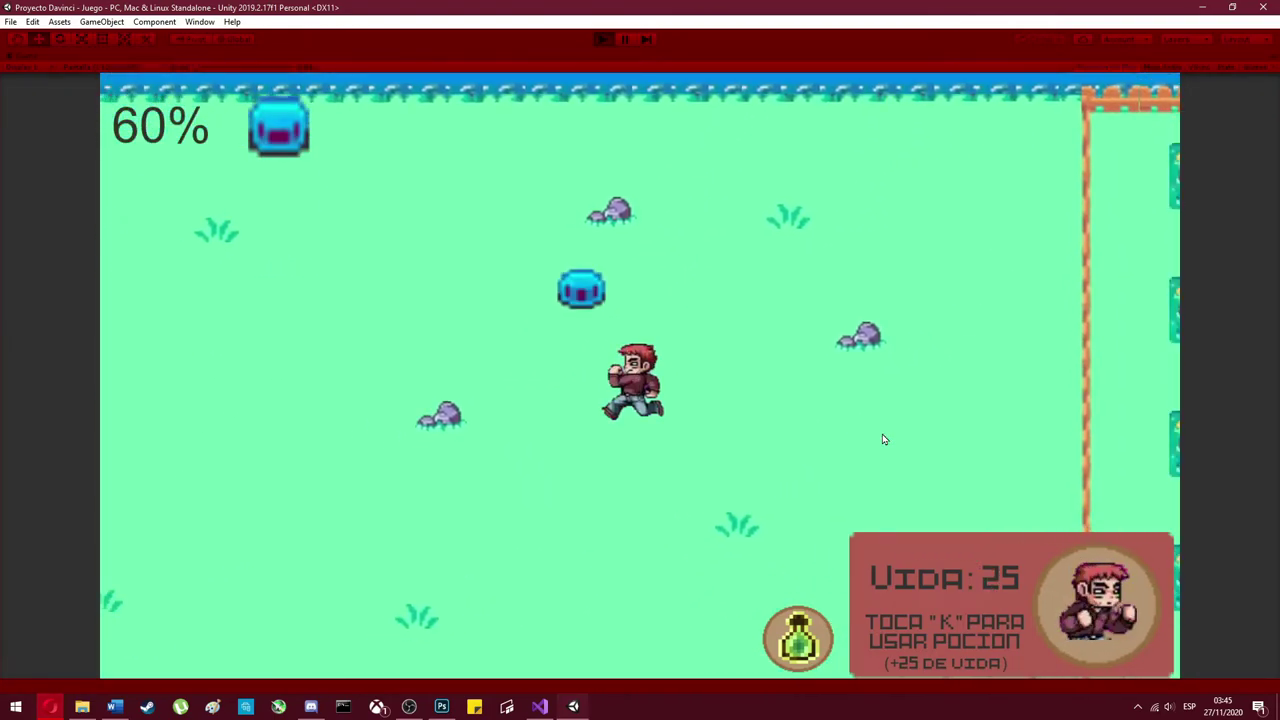
key(j)
key(j)
key(s)
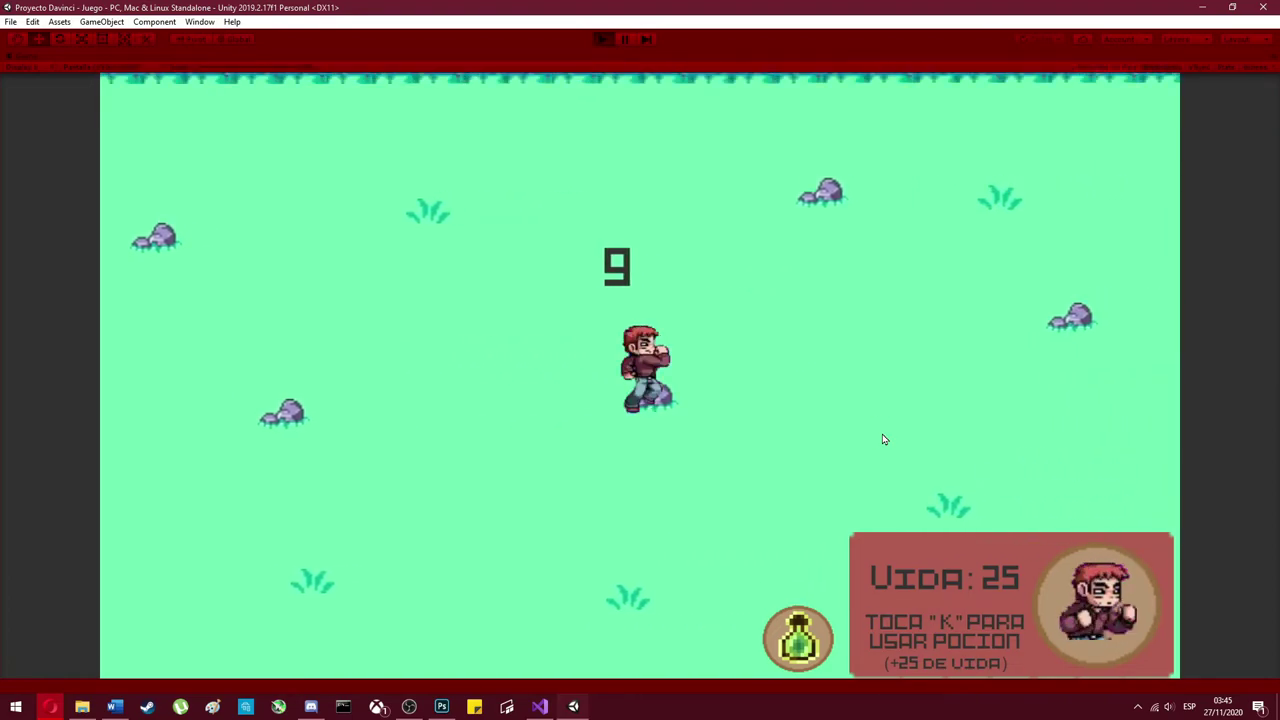
- Run around the field and head south back toward the bridge
key(w)
key(s)
key(a)
key(d)
key(w)
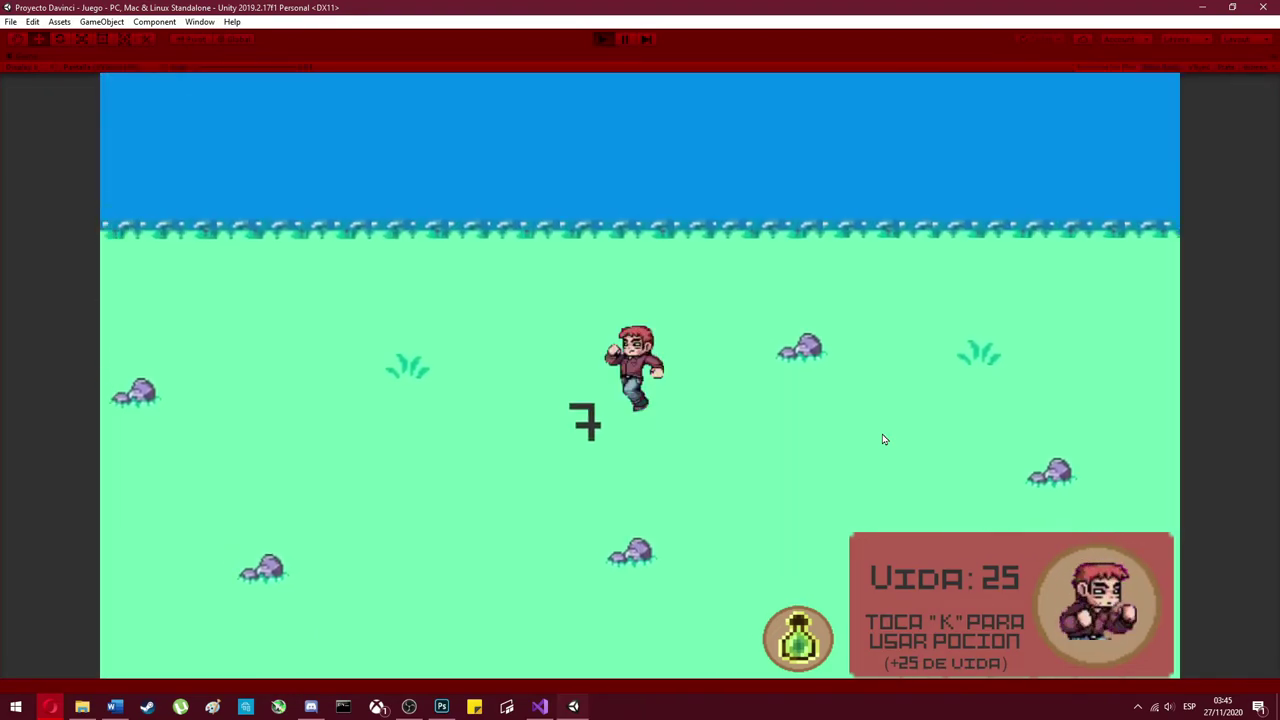
key(s)
key(a)
key(d)
key(s)
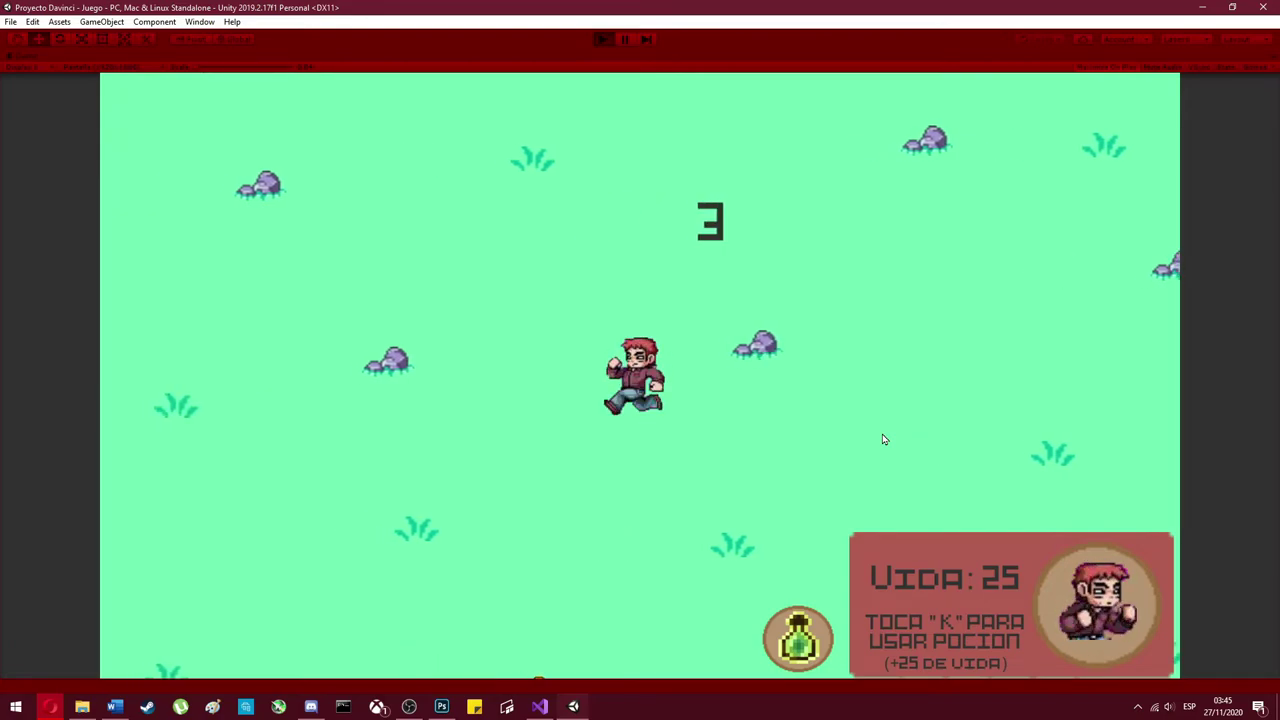
- Run the player down to the bridge and drink a potion to restore health
key(w)
key(s)
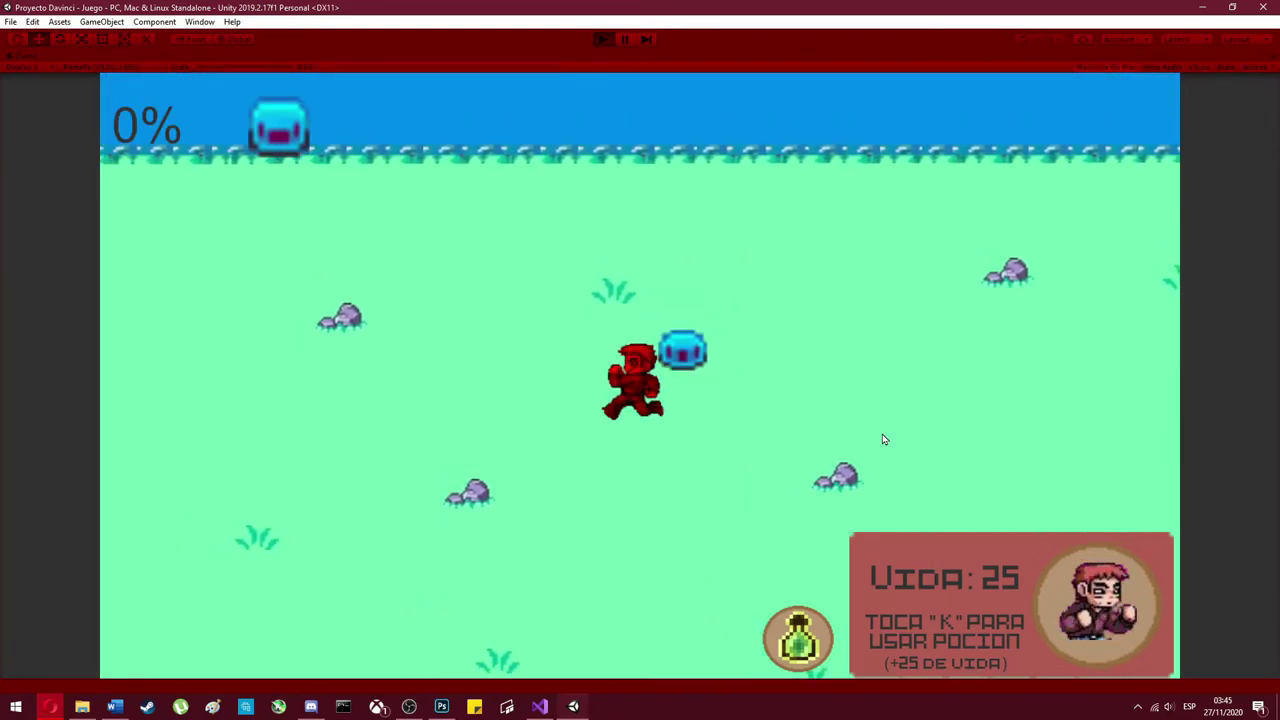
key(k)
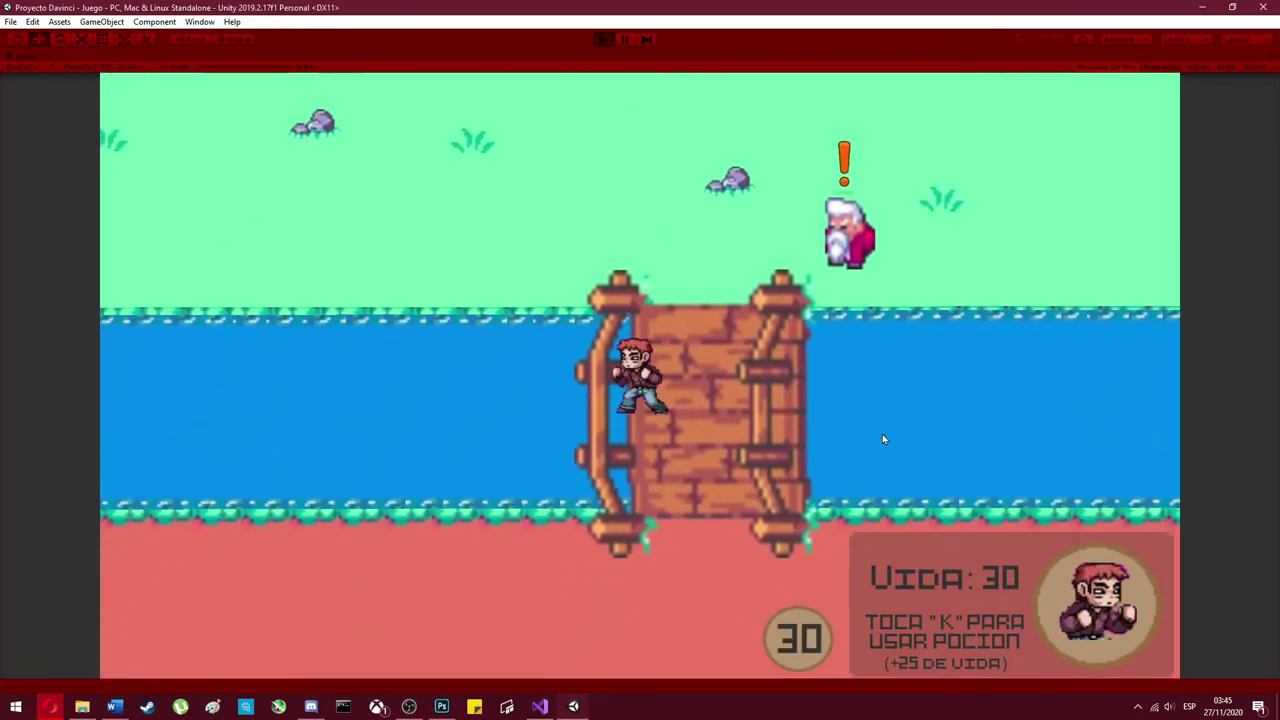
- Cross the bridge eastward, then view and close the Duende enemy info panel
key(d)
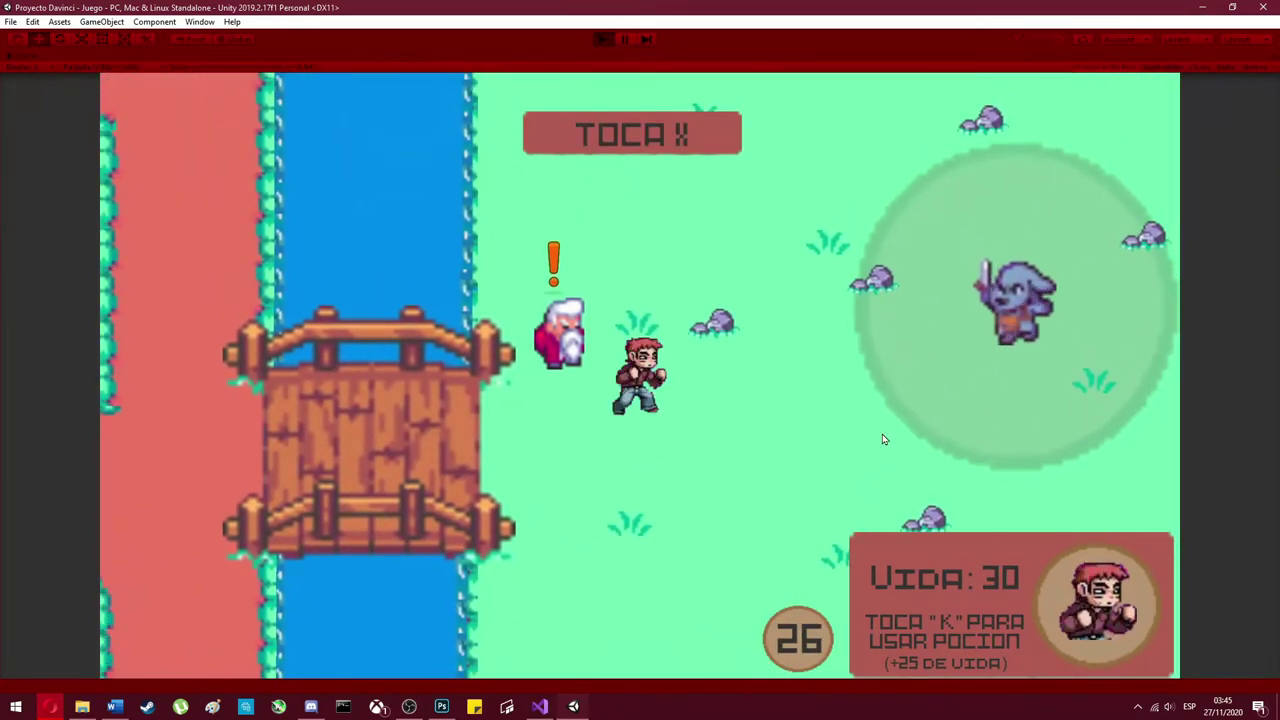
key(x)
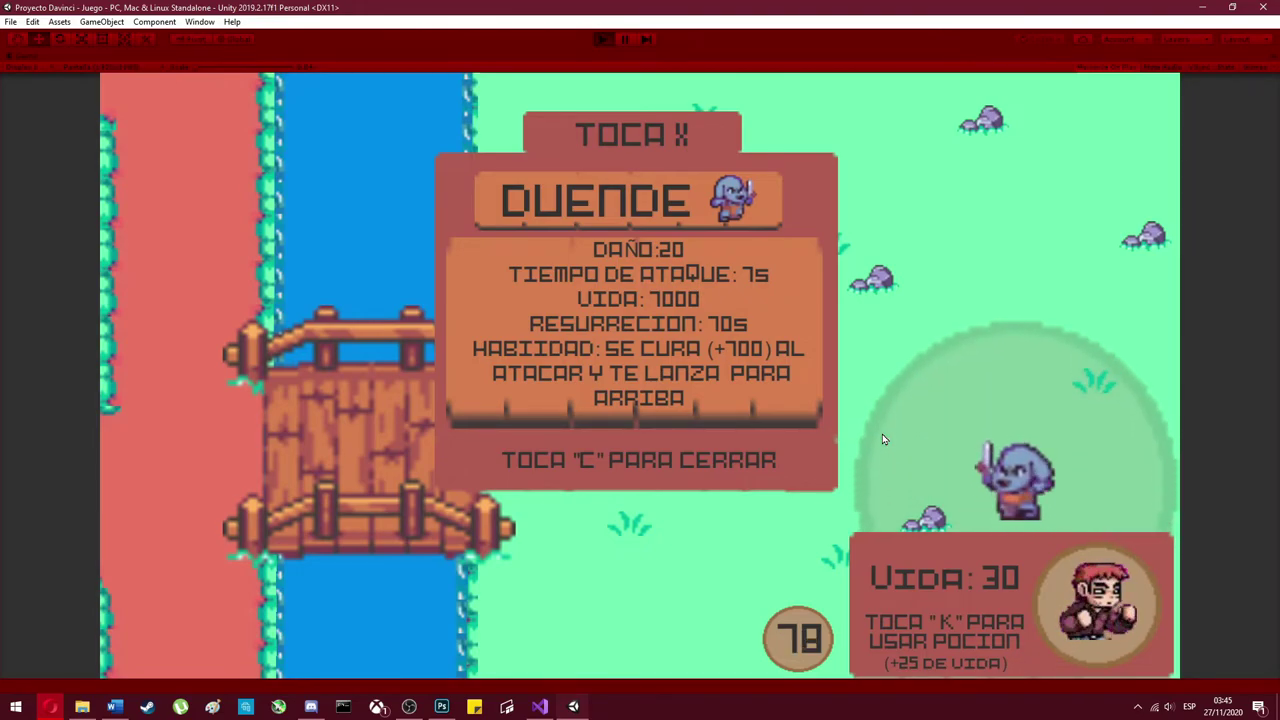
key(c)
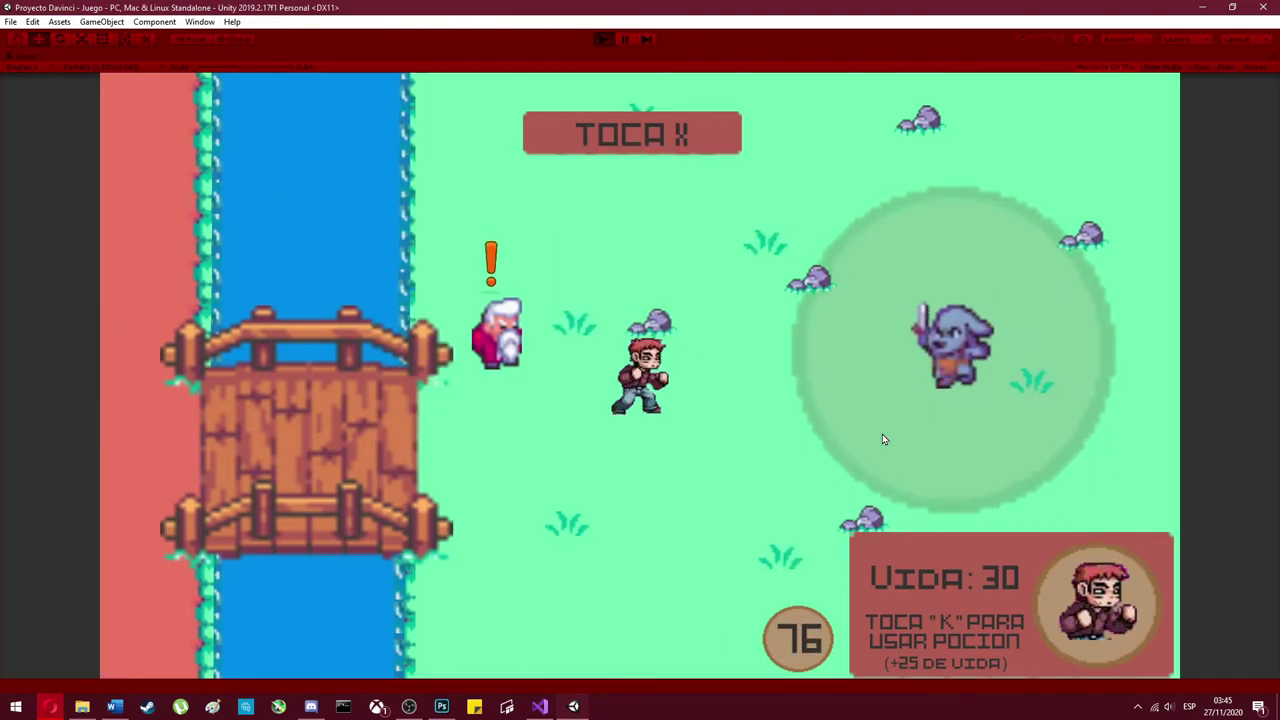
- Close in on the goblin near the old man and start punching it
key(a)
key(x)
key(d)
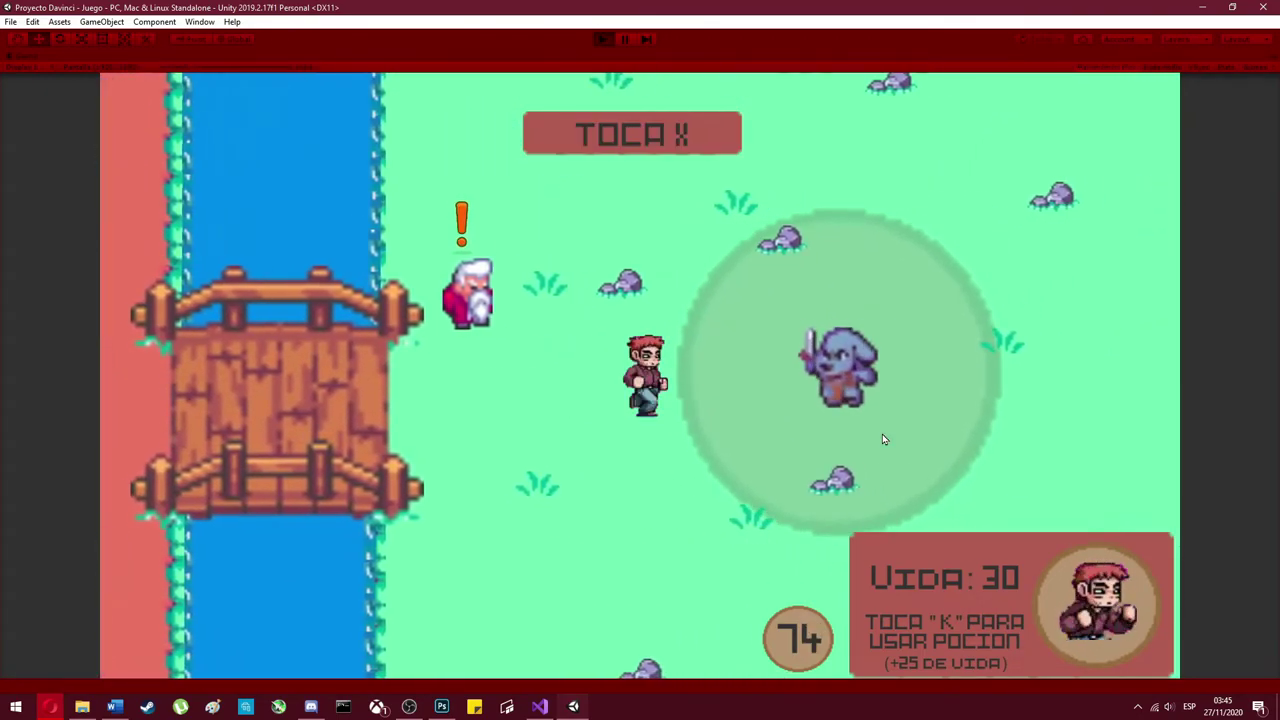
key(s)
key(x)
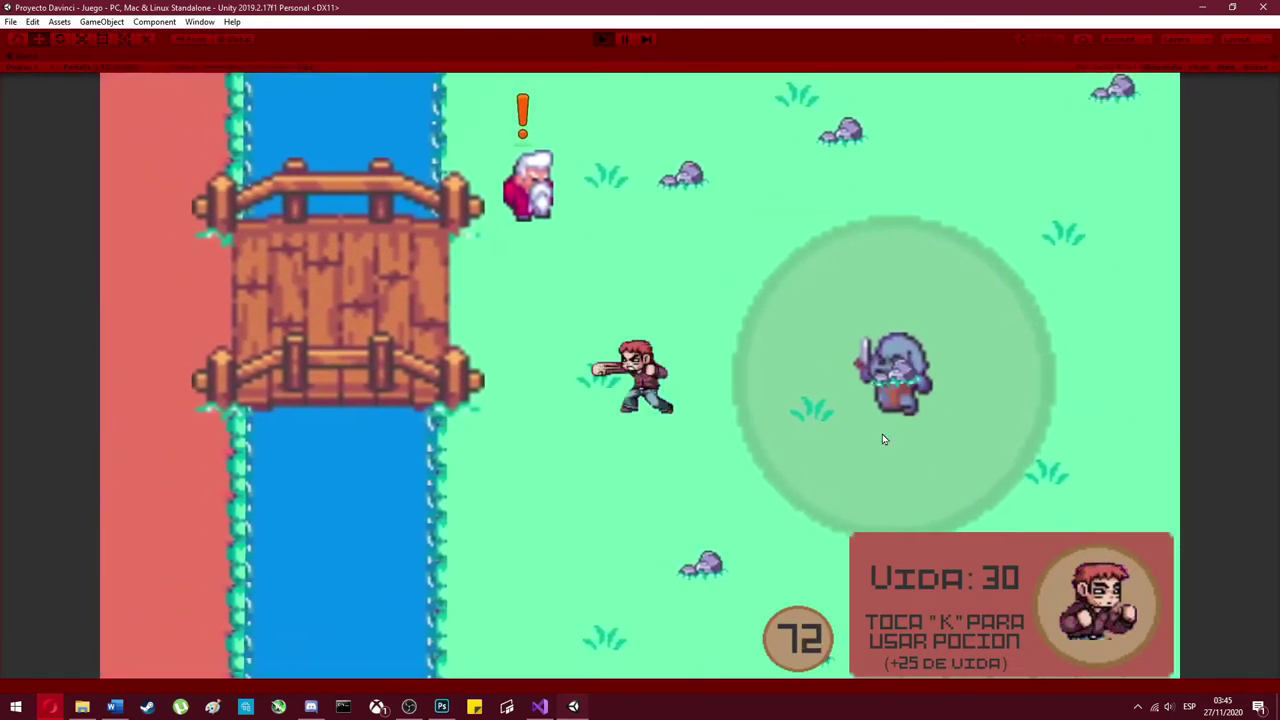
key(a)
key(w)
key(d)
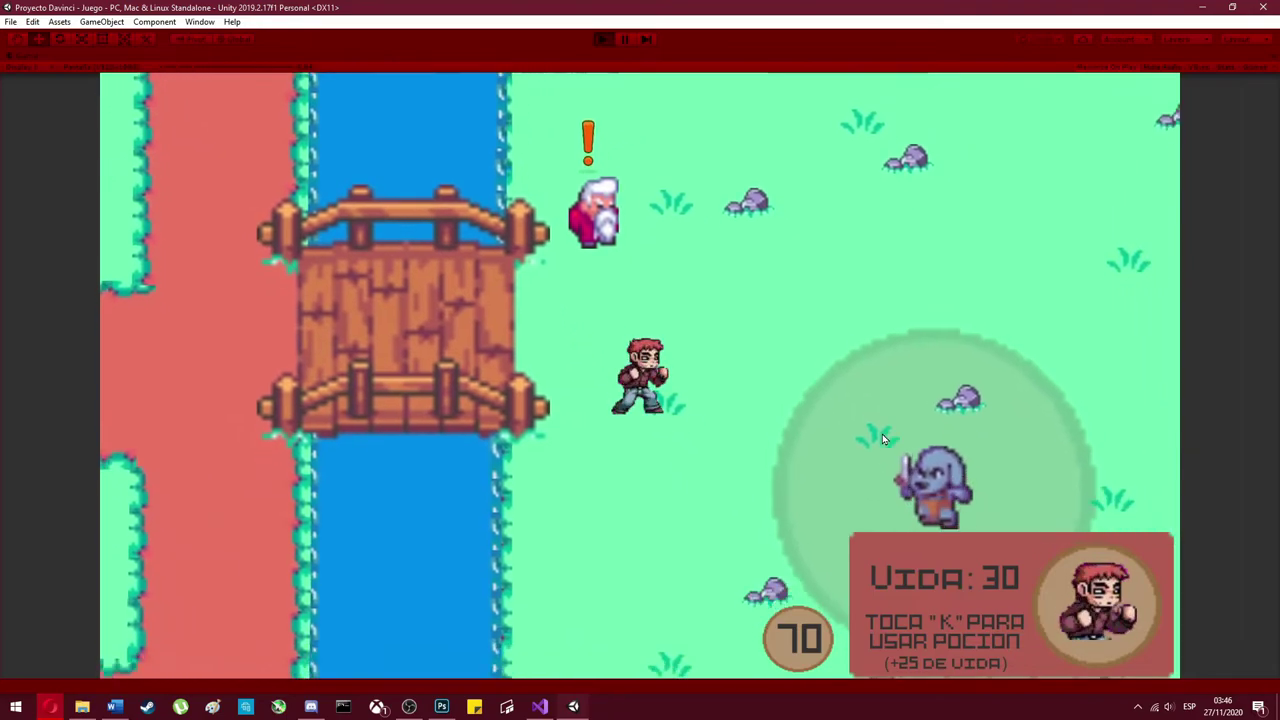
key(w)
key(s)
key(a)
key(s)
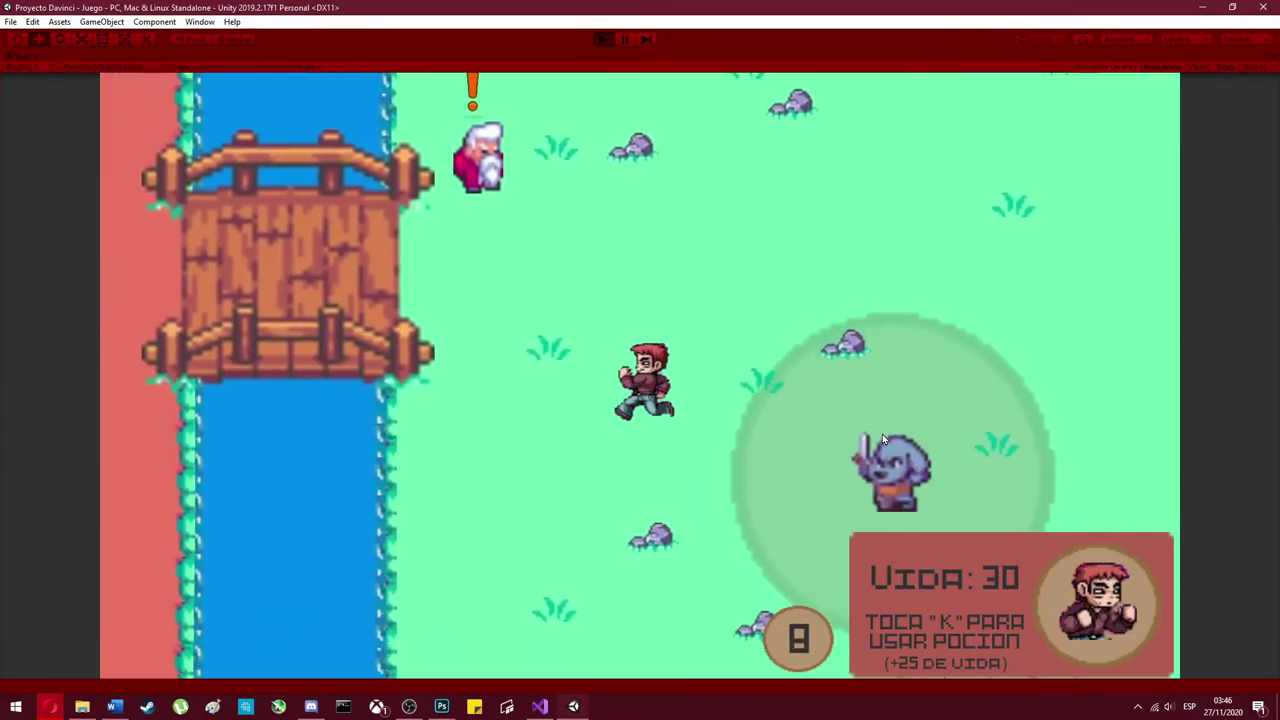
key(d)
key(a)
key(d)
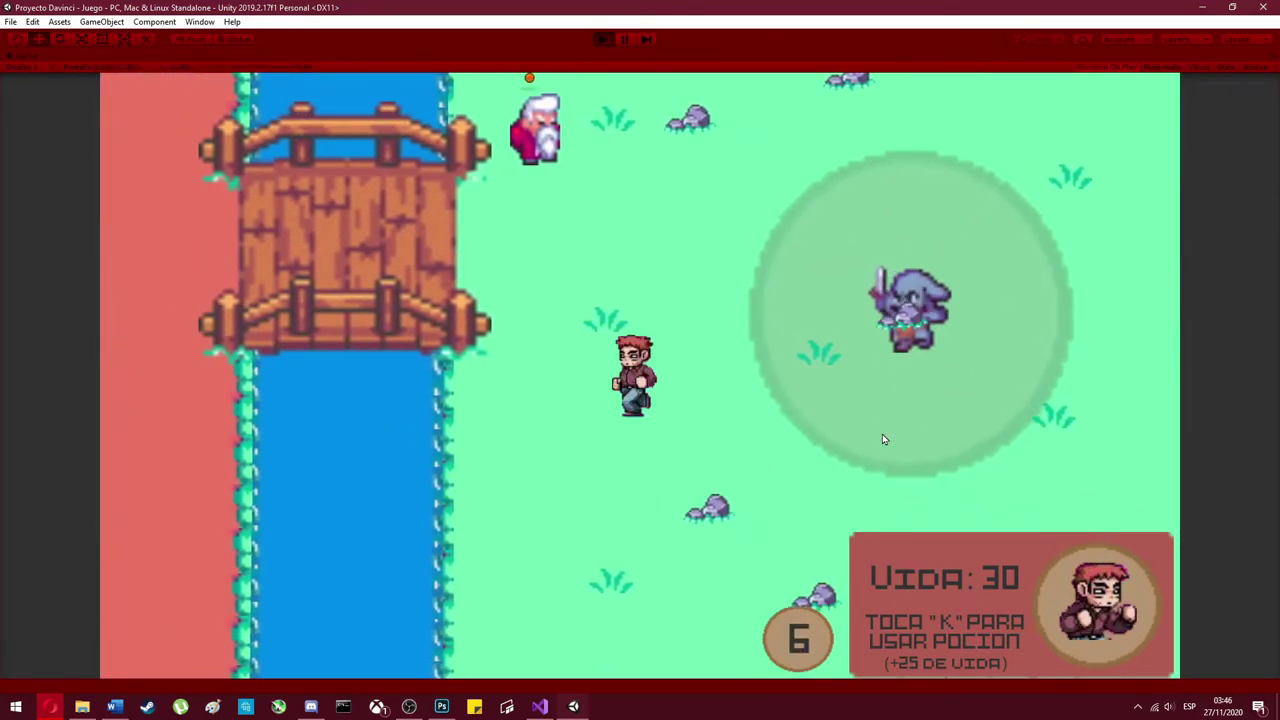
- Keep dodging and punching the goblin near the old man
key(w)
key(x)
key(a)
key(d)
key(a)
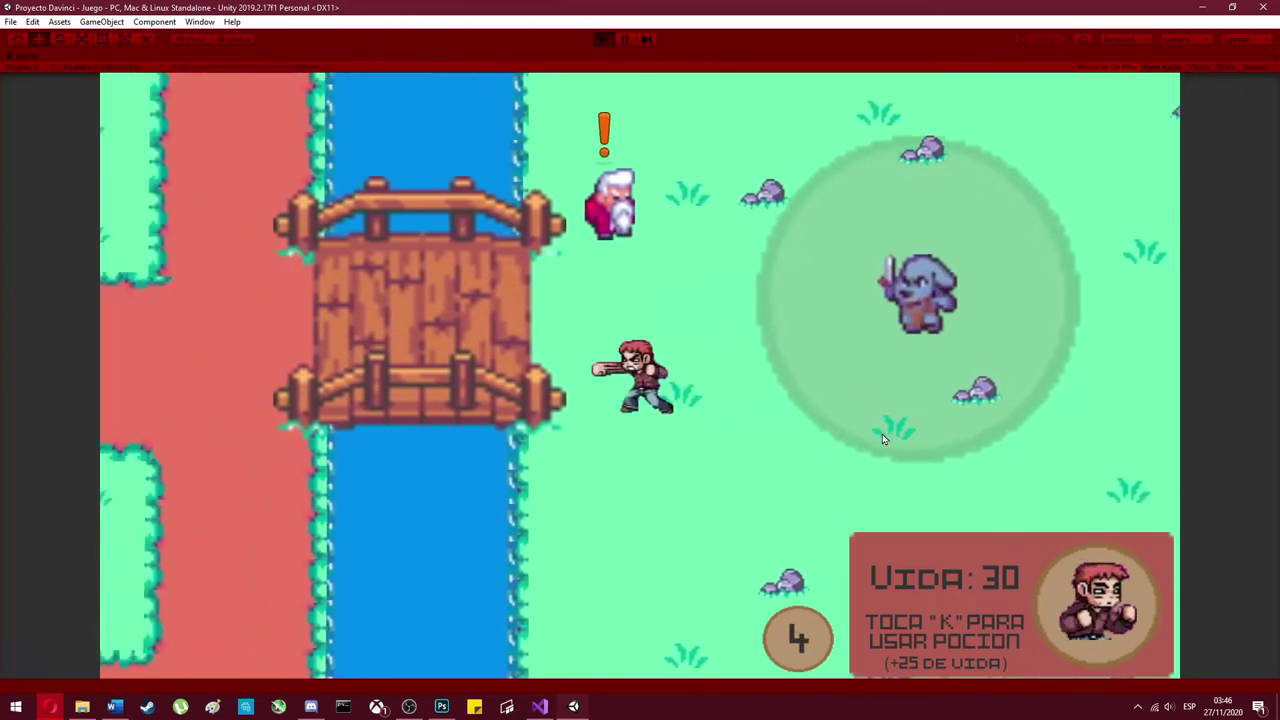
key(d)
key(w)
key(a)
key(s)
key(d)
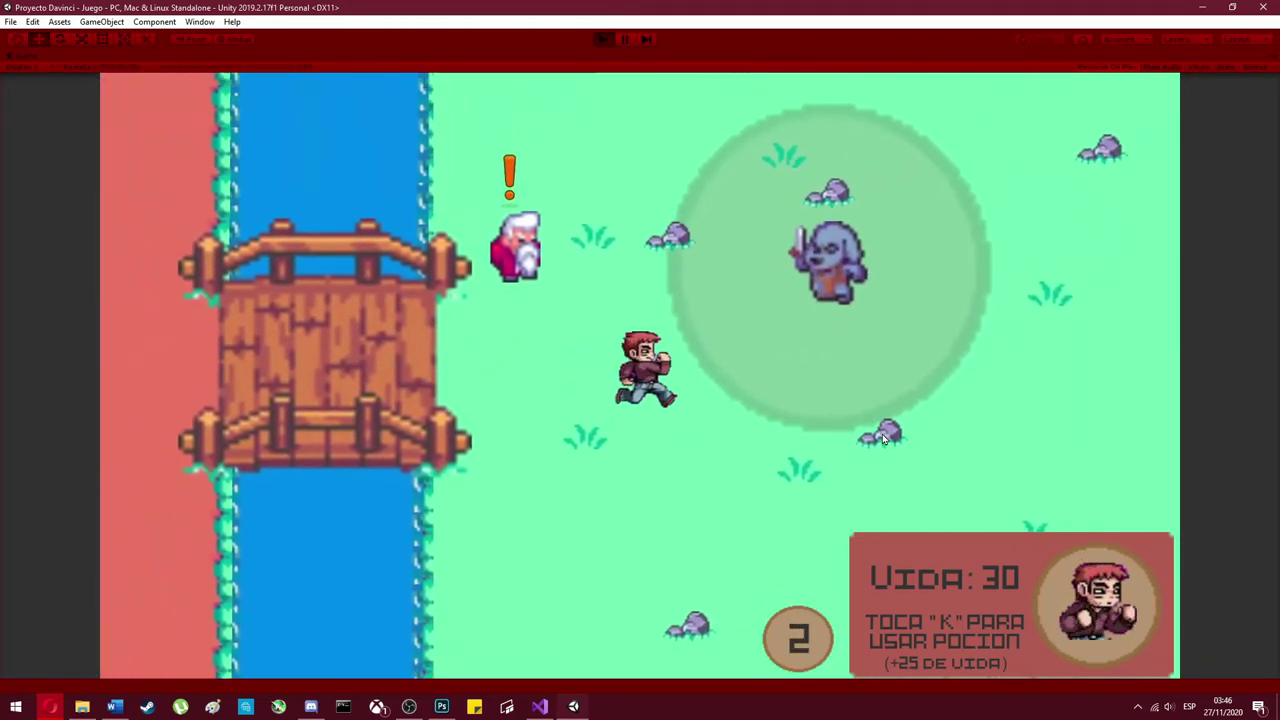
key(a)
key(s)
key(d)
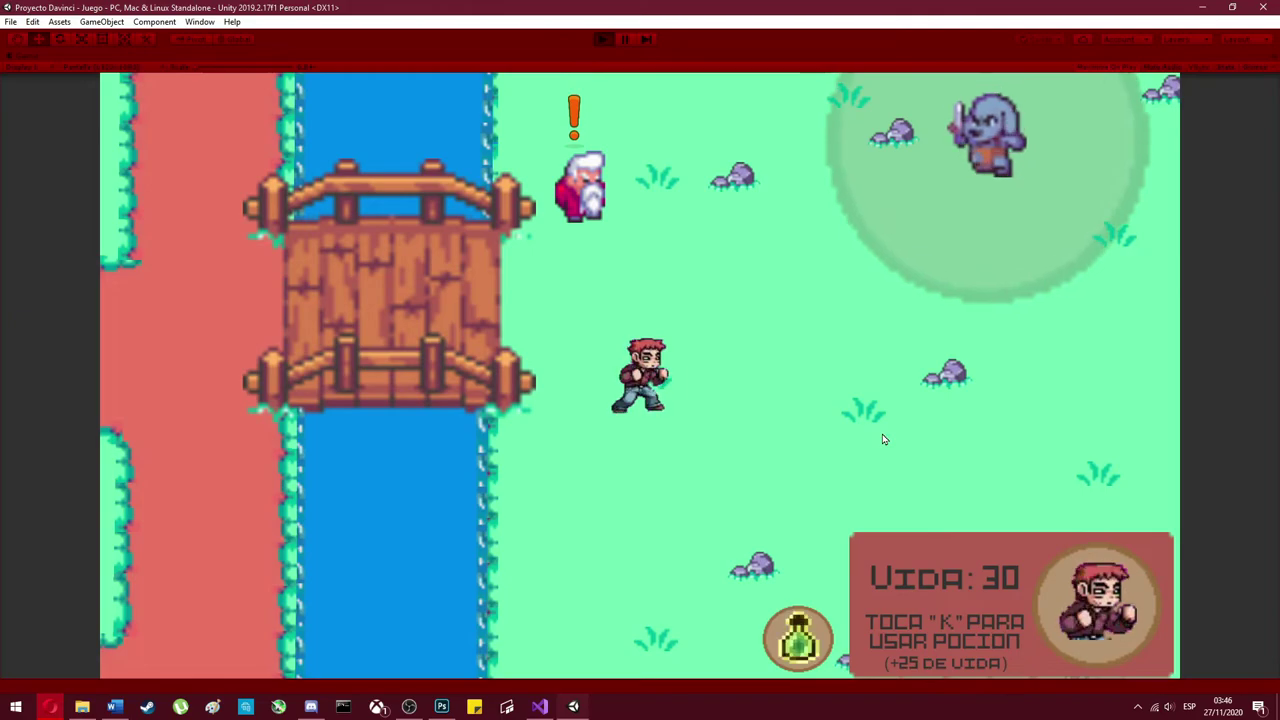
- Drink a potion to raise health to 55, then punch the goblin until it flashes red
key(k)
key(d)
key(w)
key(a)
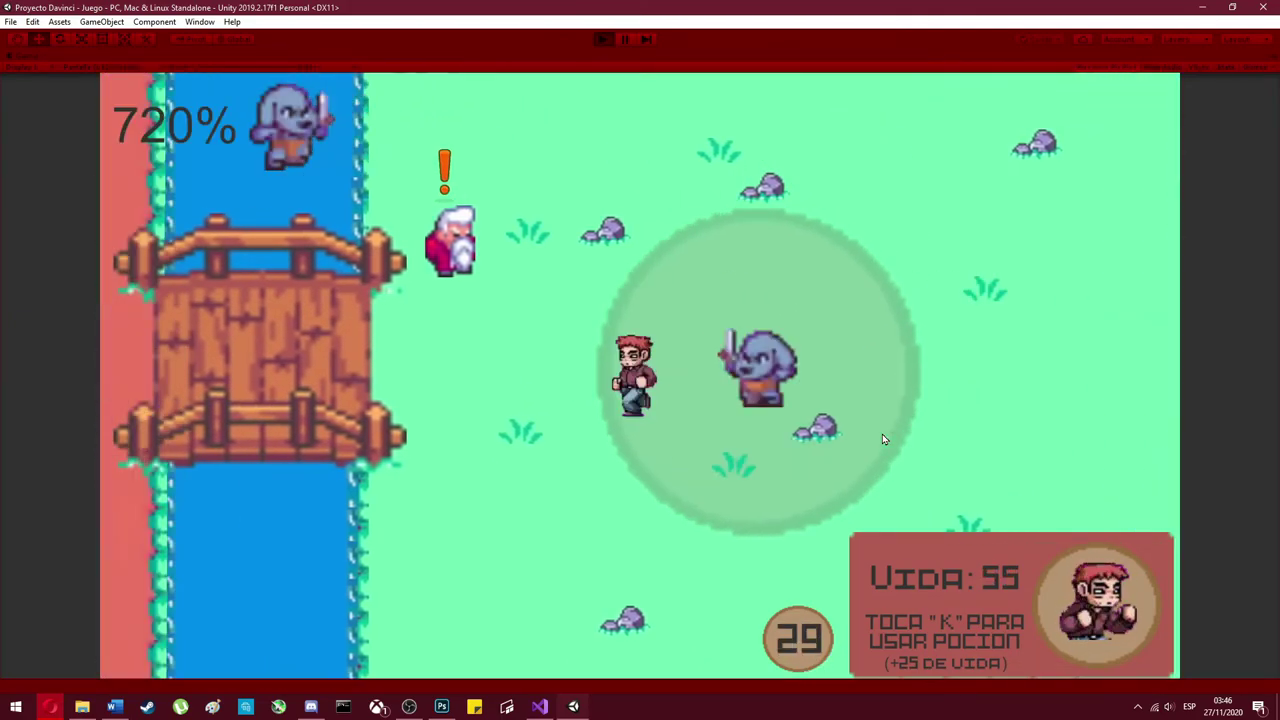
key(w)
- Finish off the goblin along the right riverbank until the GANASTEE victory panel appears
key(w)
key(d)
key(s)
key(w)
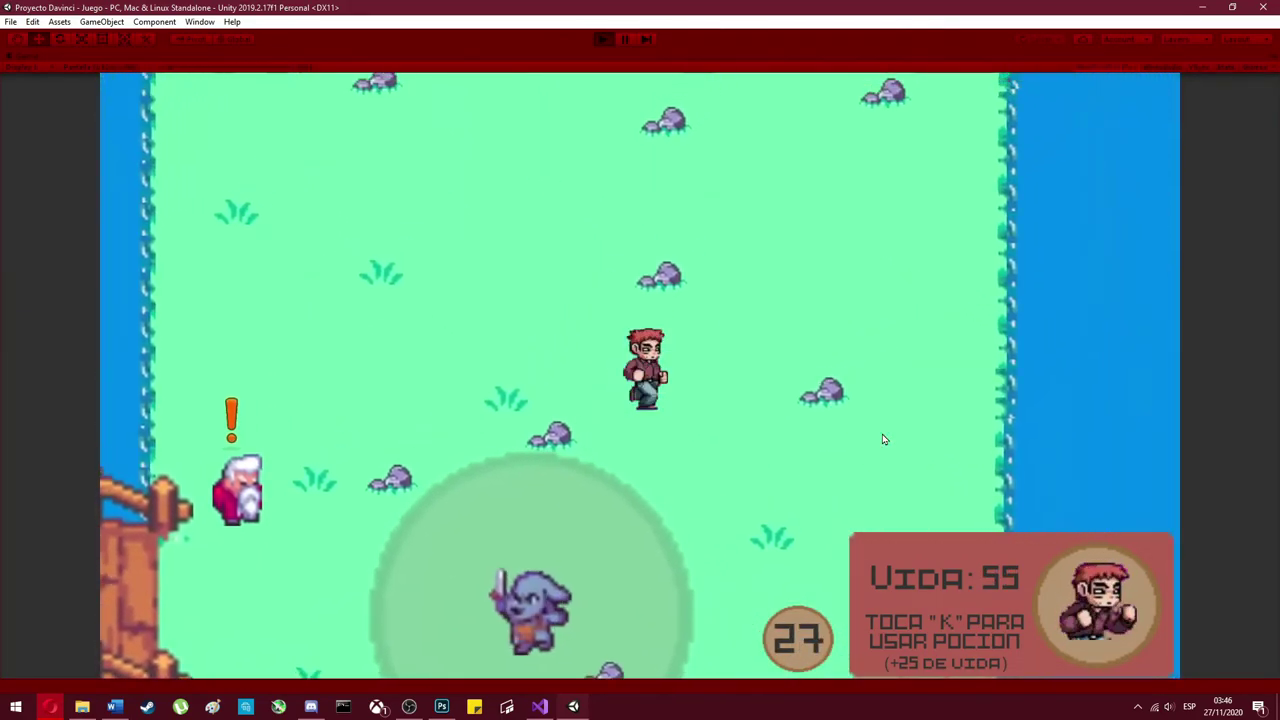
key(a)
key(s)
key(w)
key(d)
key(s)
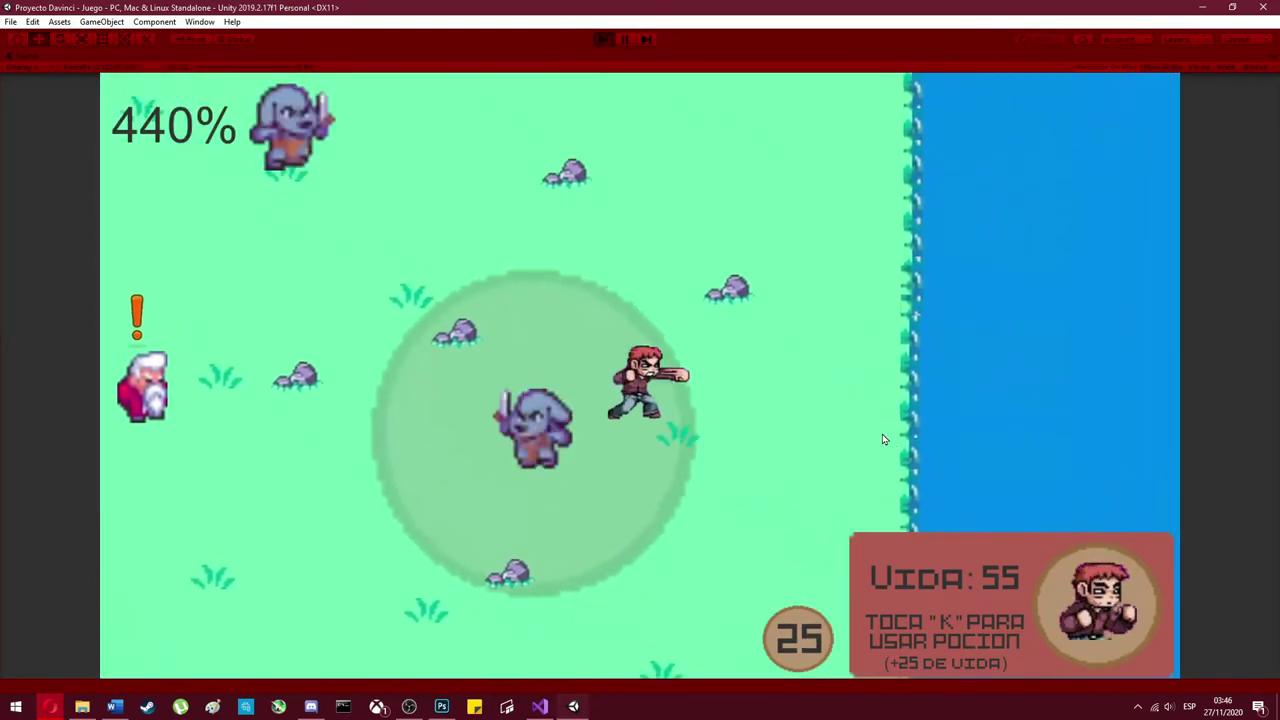
key(a)
key(s)
key(w)
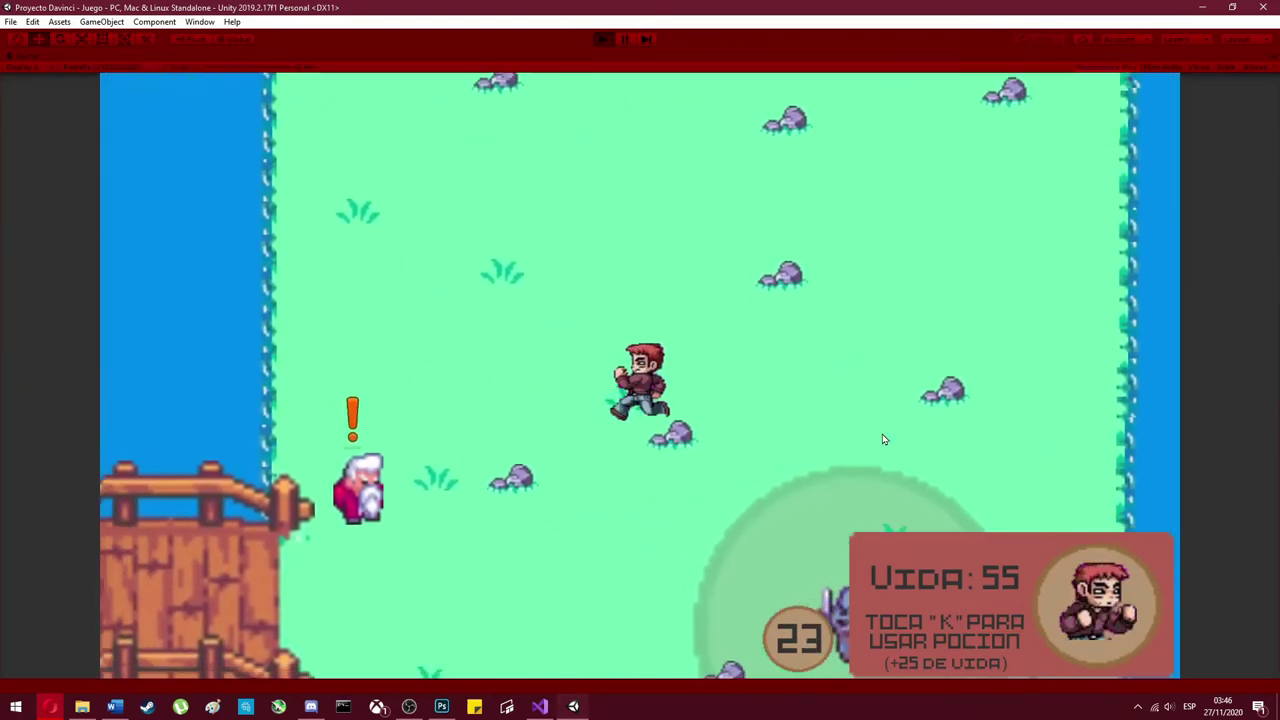
key(d)
key(a)
key(w)
key(d)
key(s)
key(w)
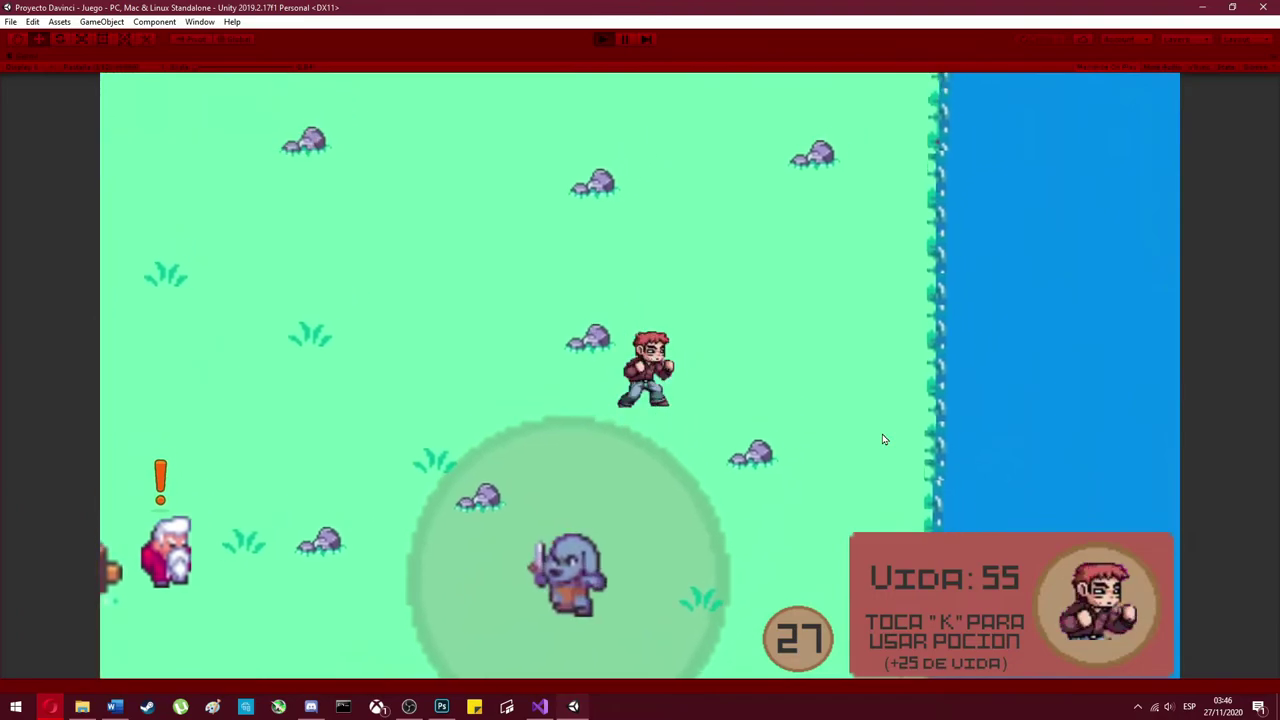
key(a)
key(w)
key(s)
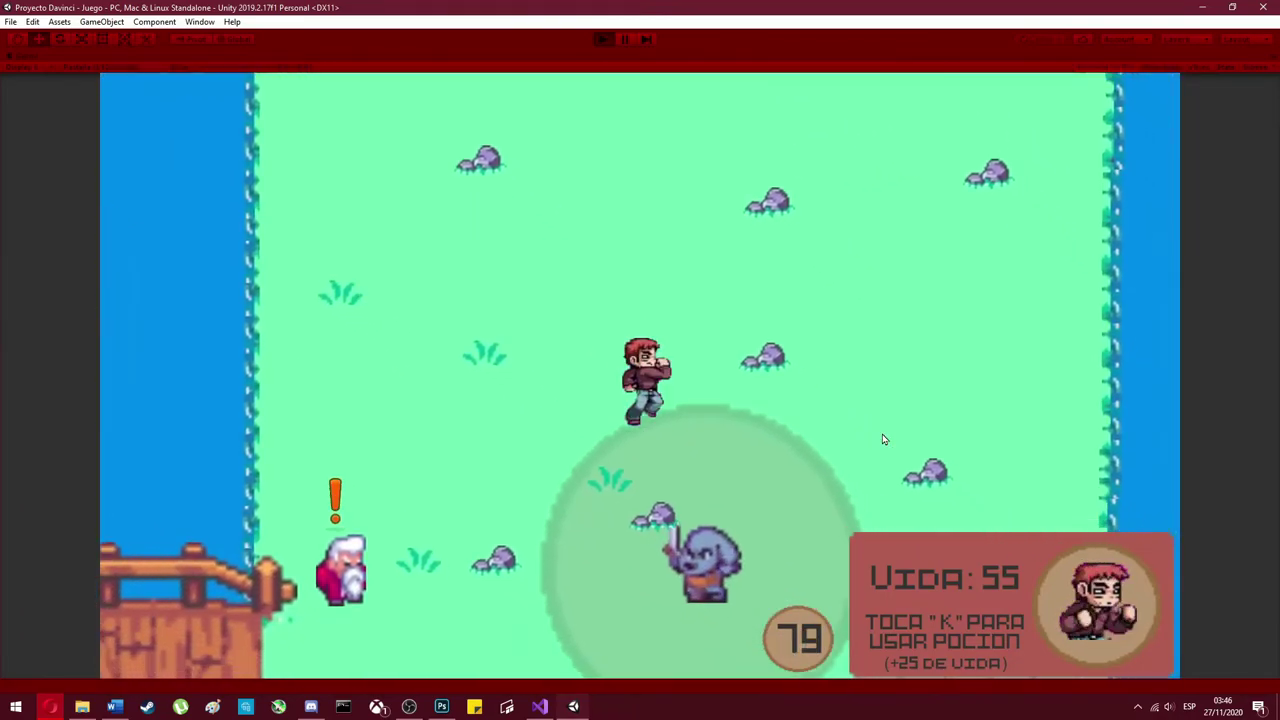
key(d)
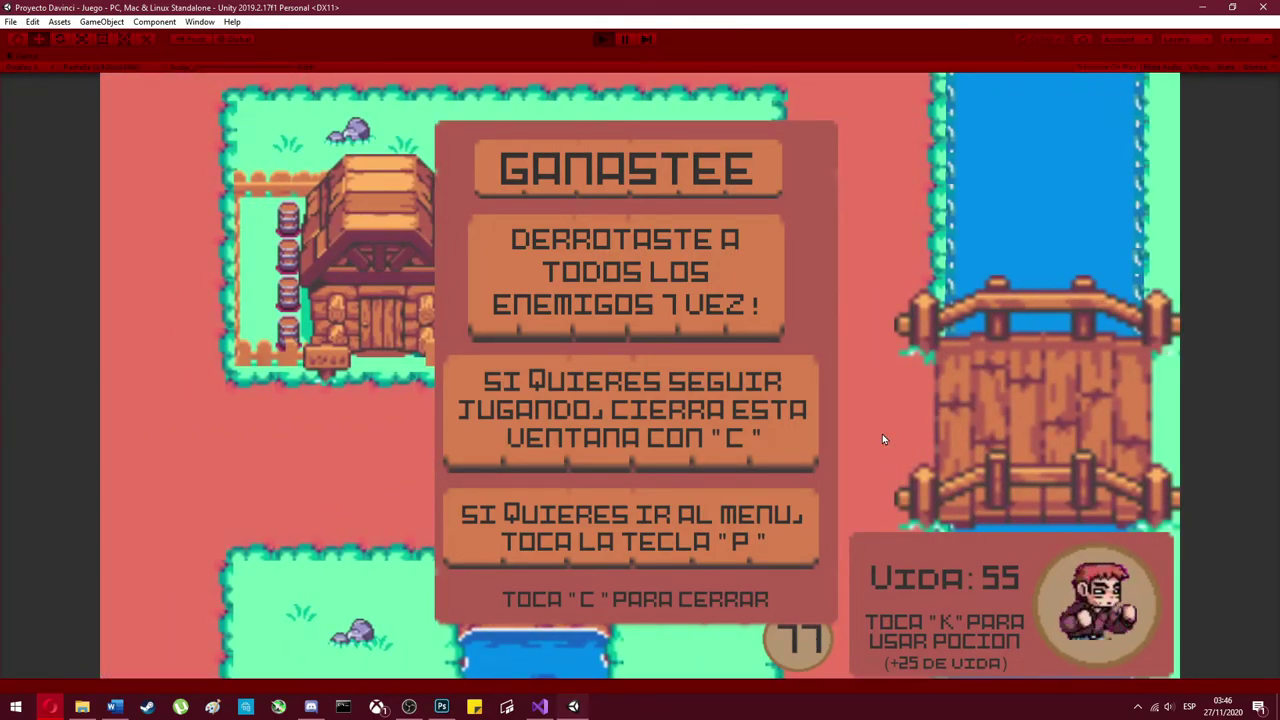
- Close the GANASTEE victory panel and walk the player left to the town crossroads
key(c)
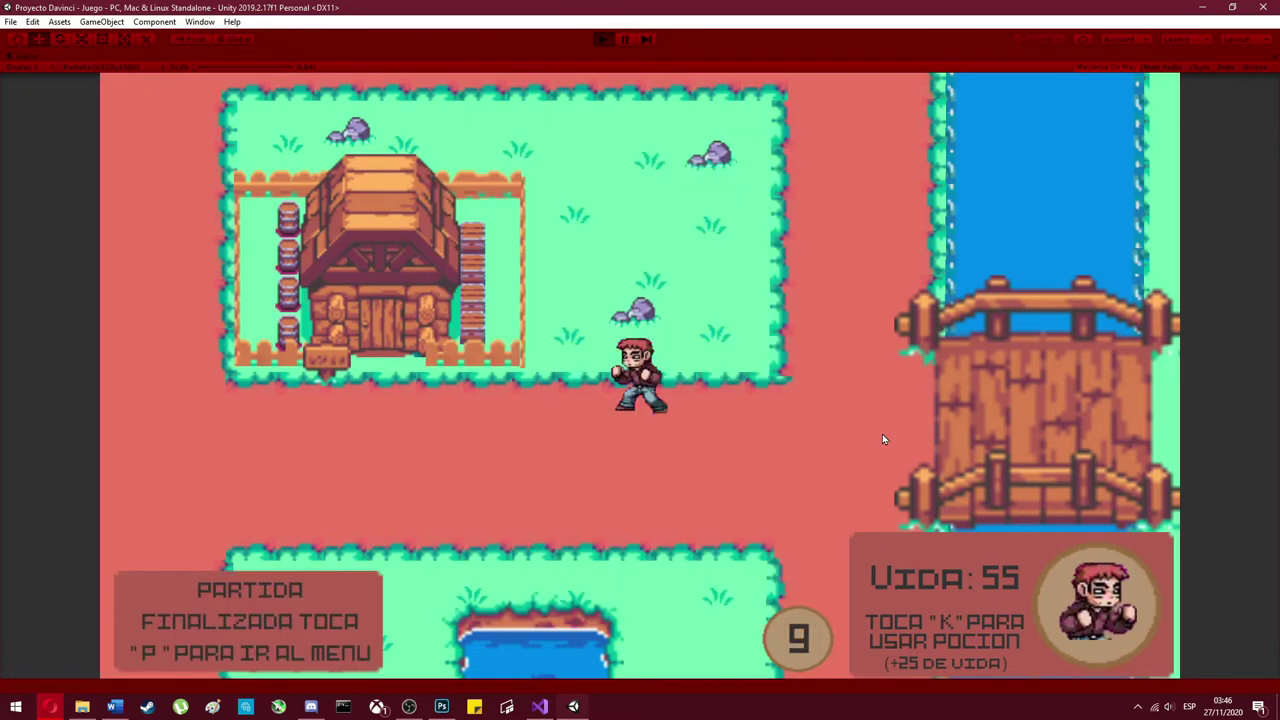
key(a)
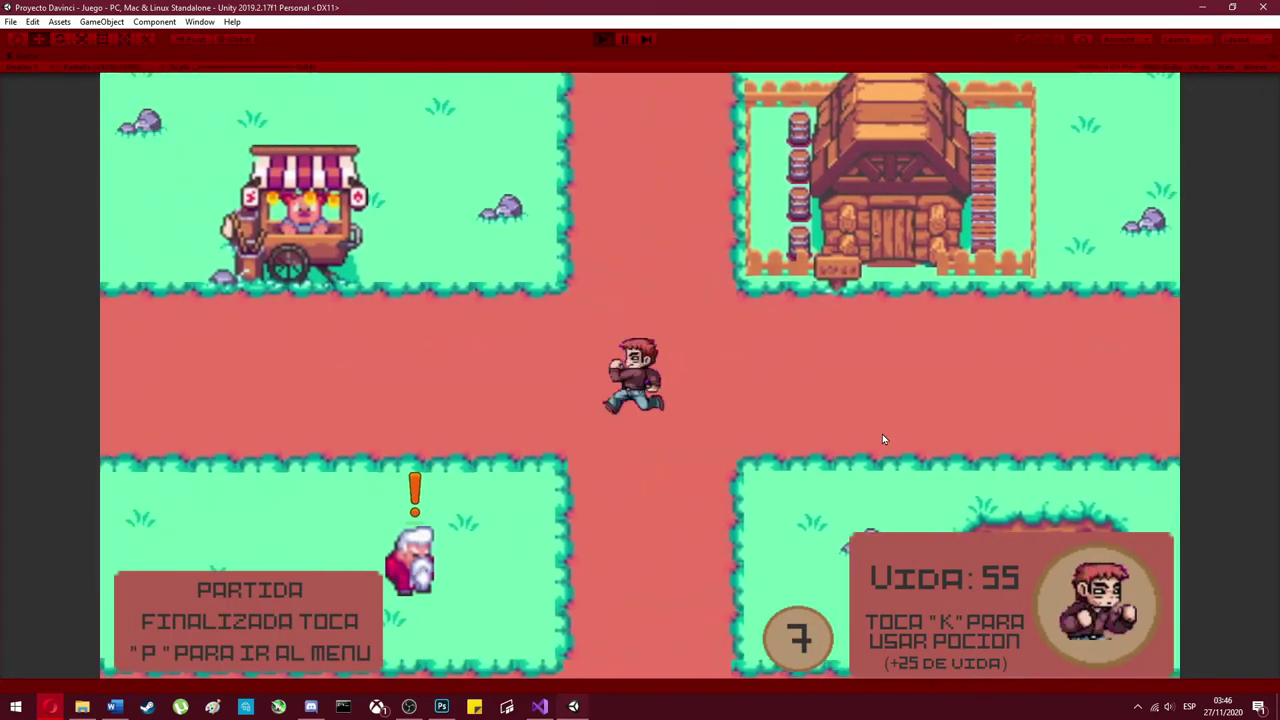
key(a)
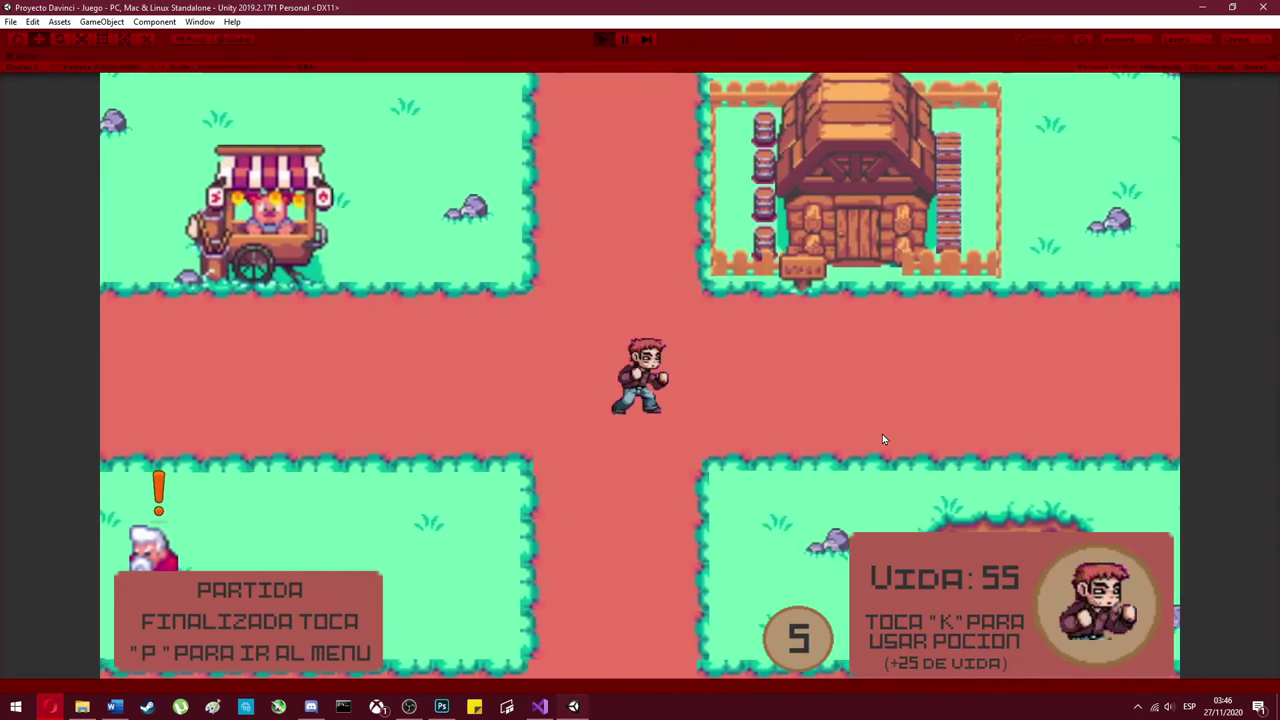